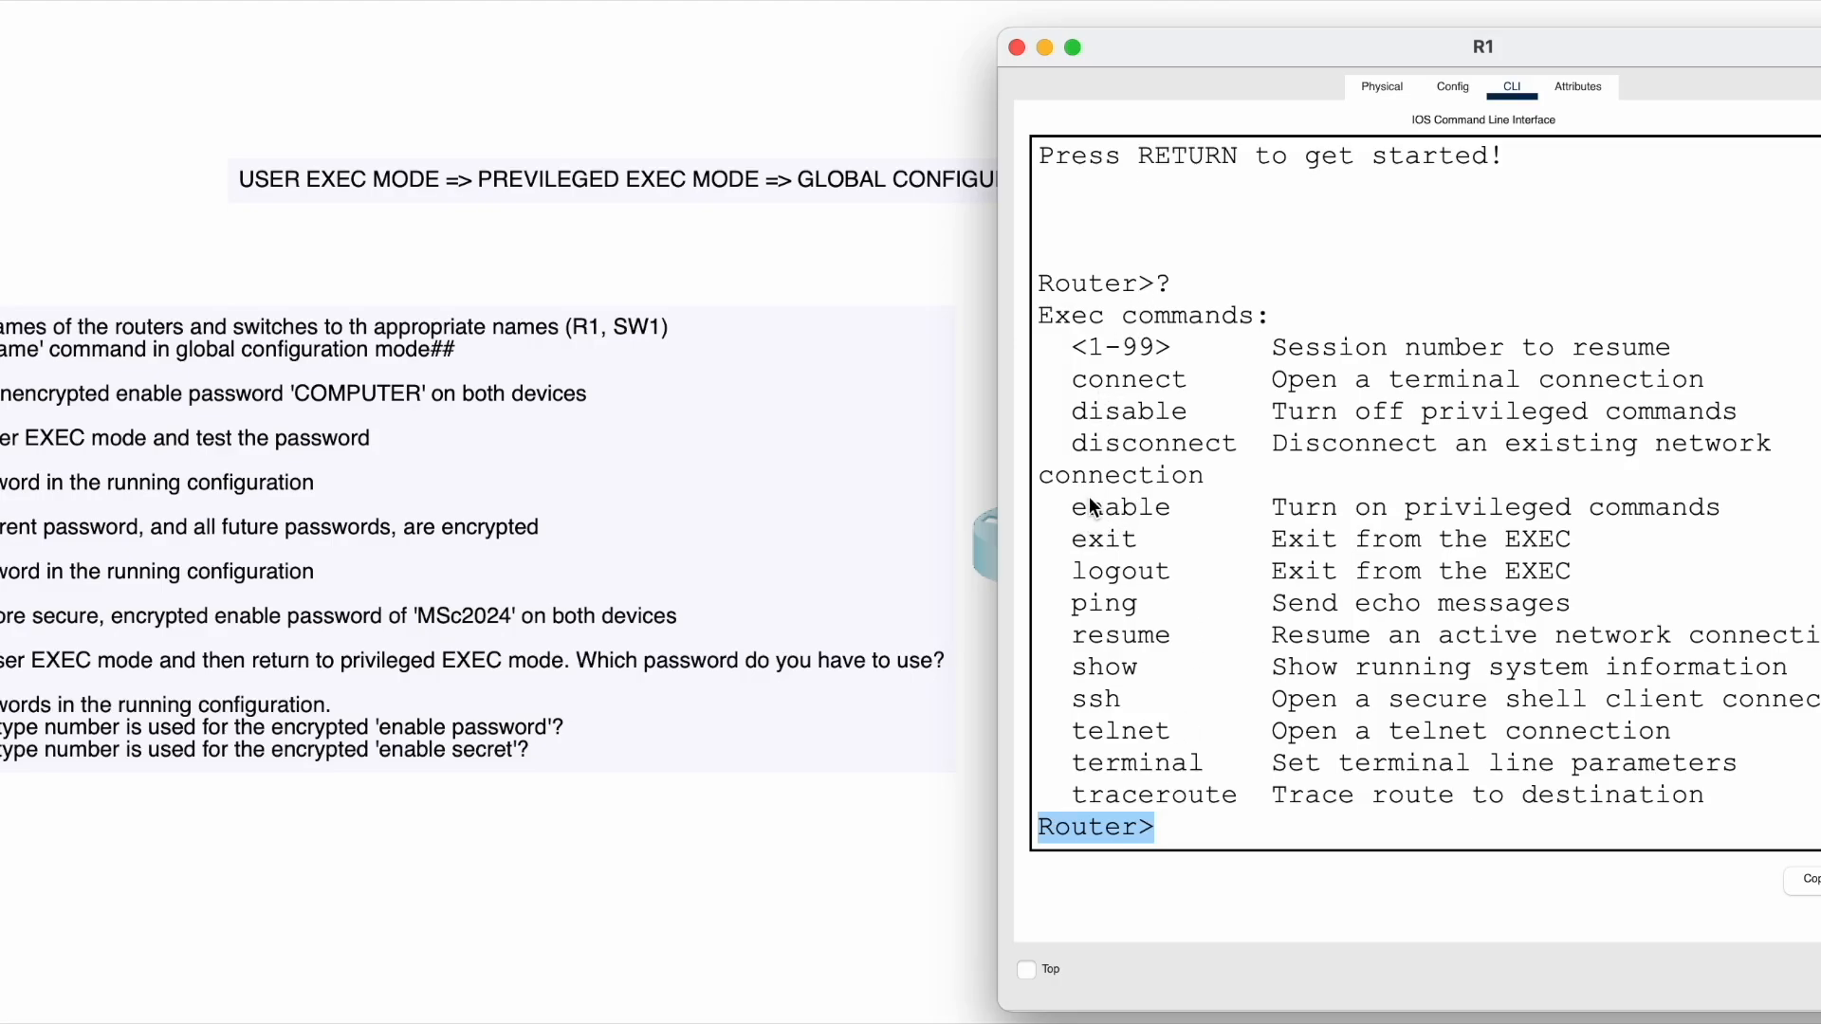
- Highlight the enable entry in R1's user EXEC help list
drag(1087, 508, 1084, 508)
click(1182, 516)
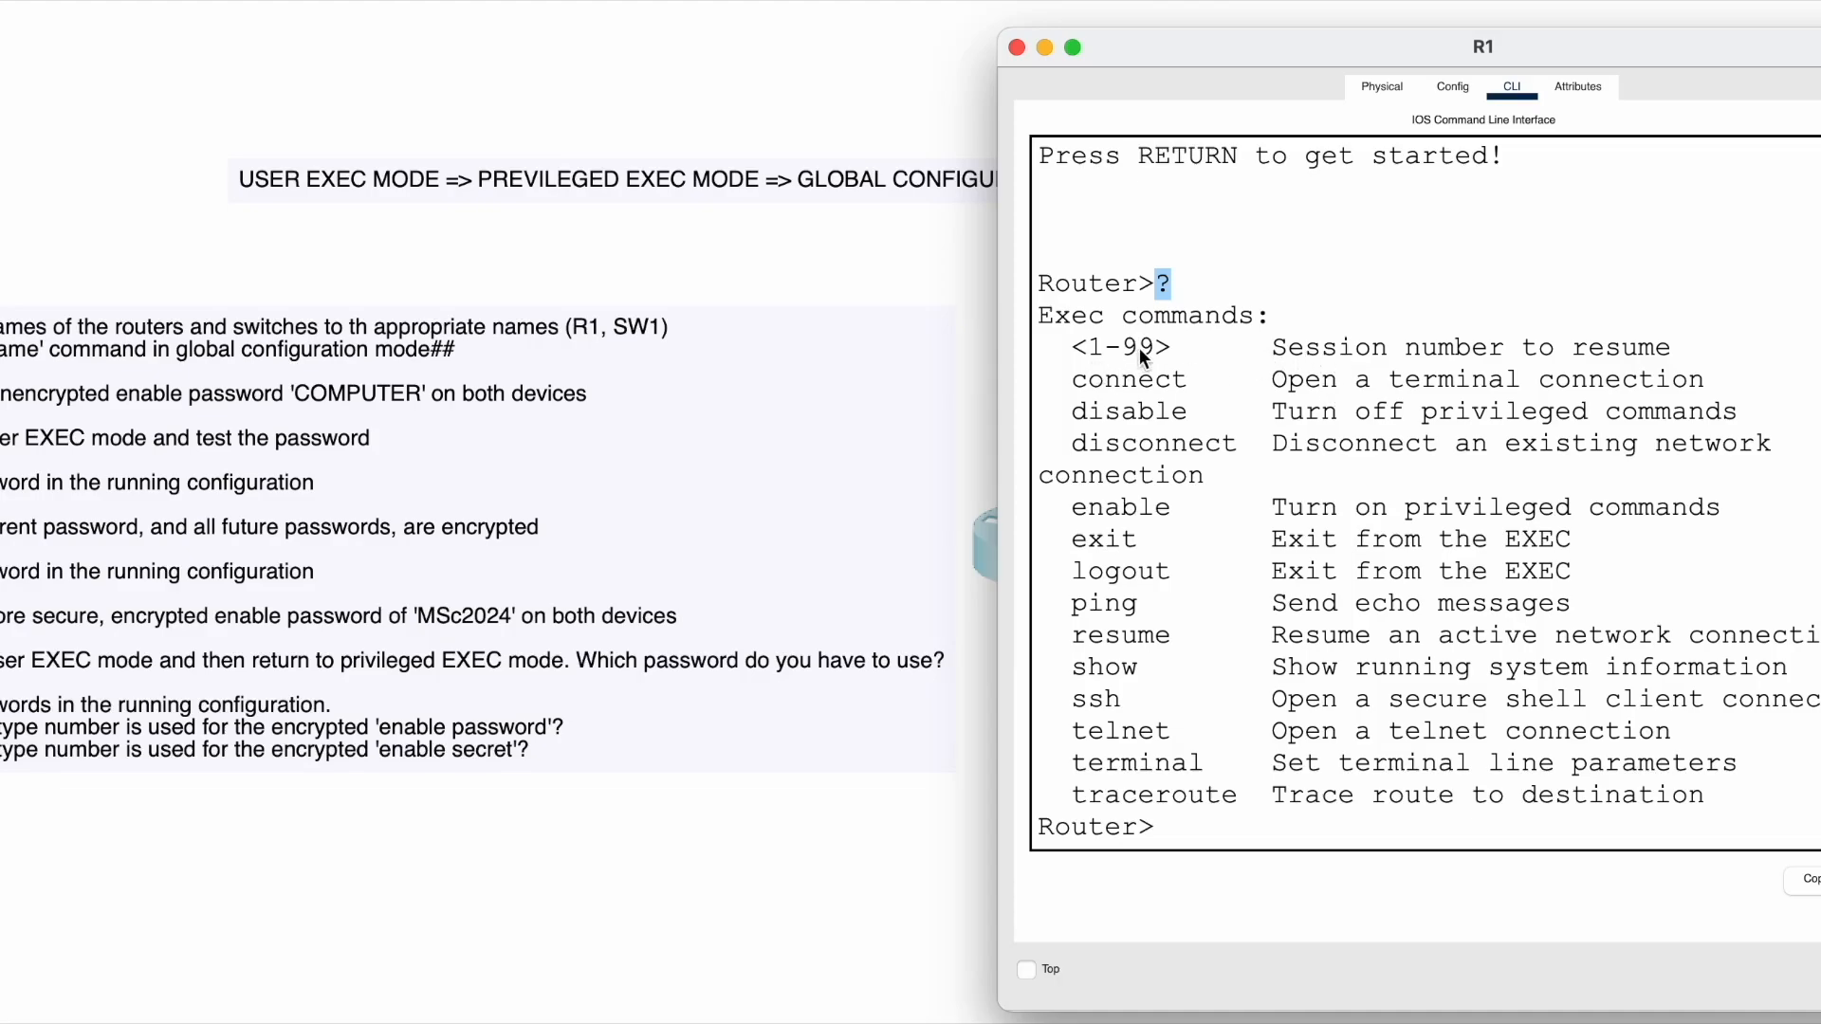
click(1083, 349)
drag(1272, 349, 1680, 353)
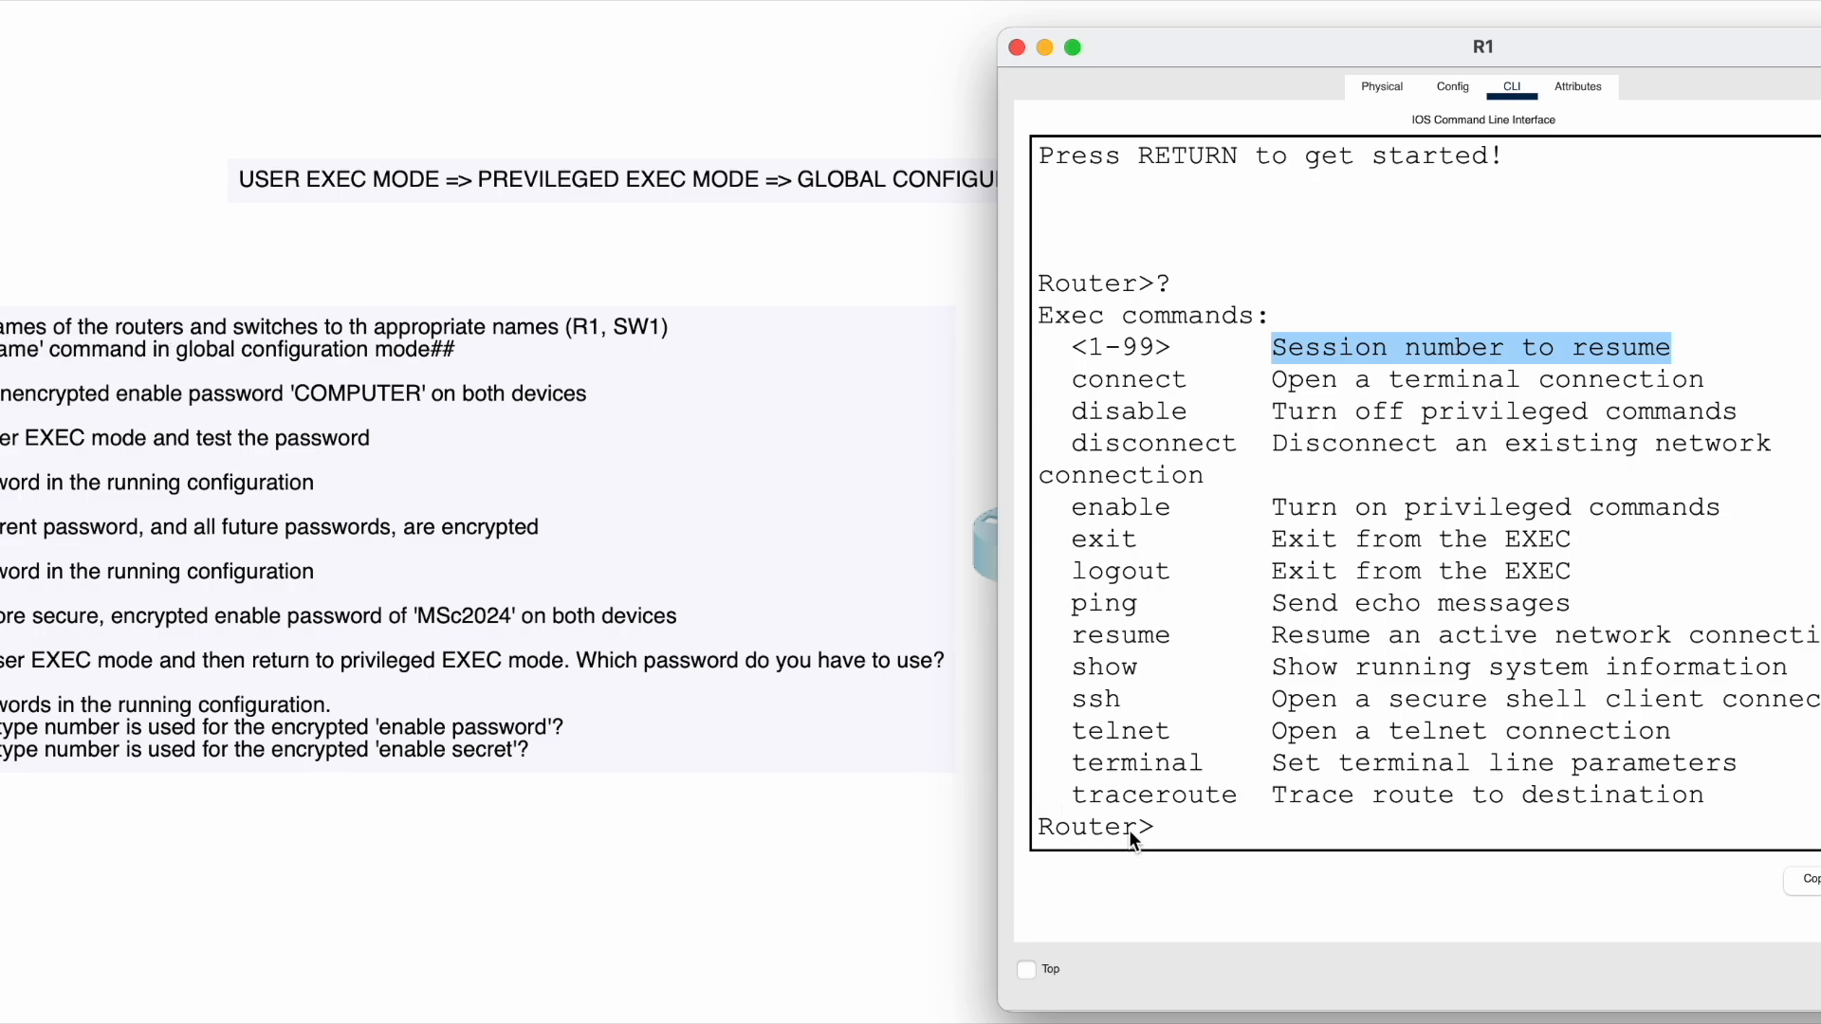
drag(1129, 829, 1091, 826)
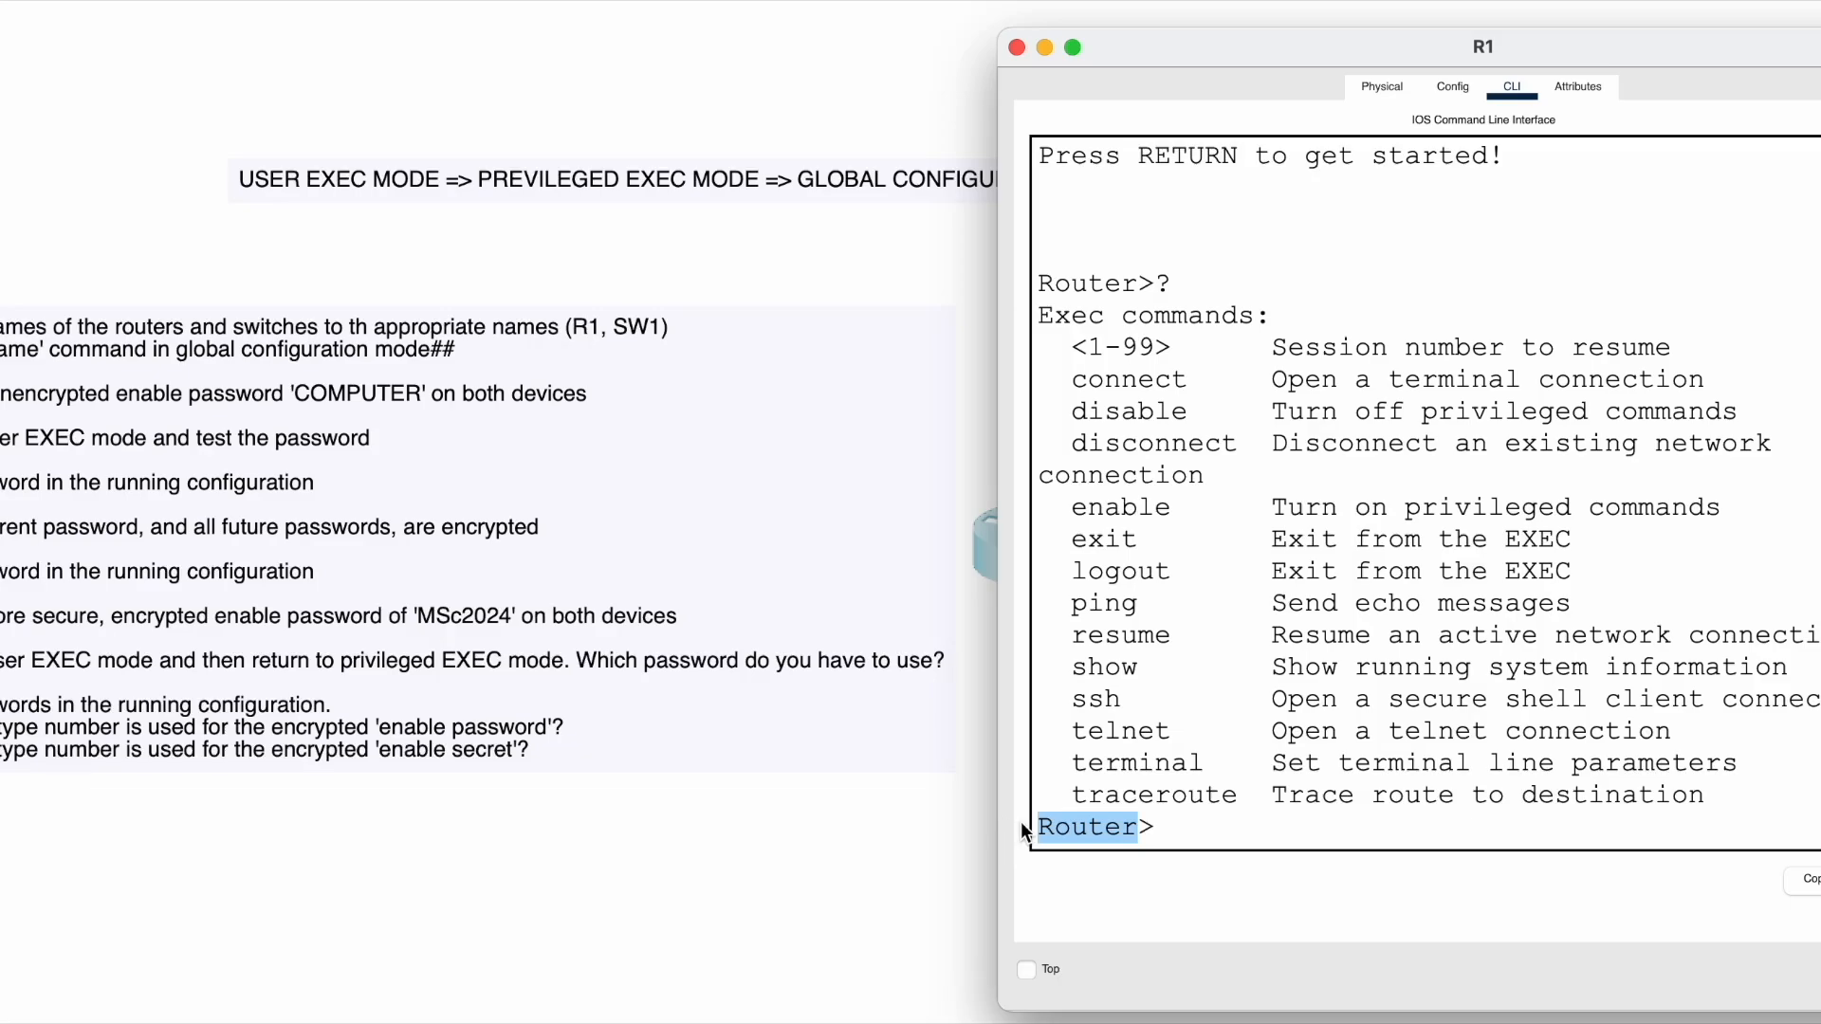
click(1176, 823)
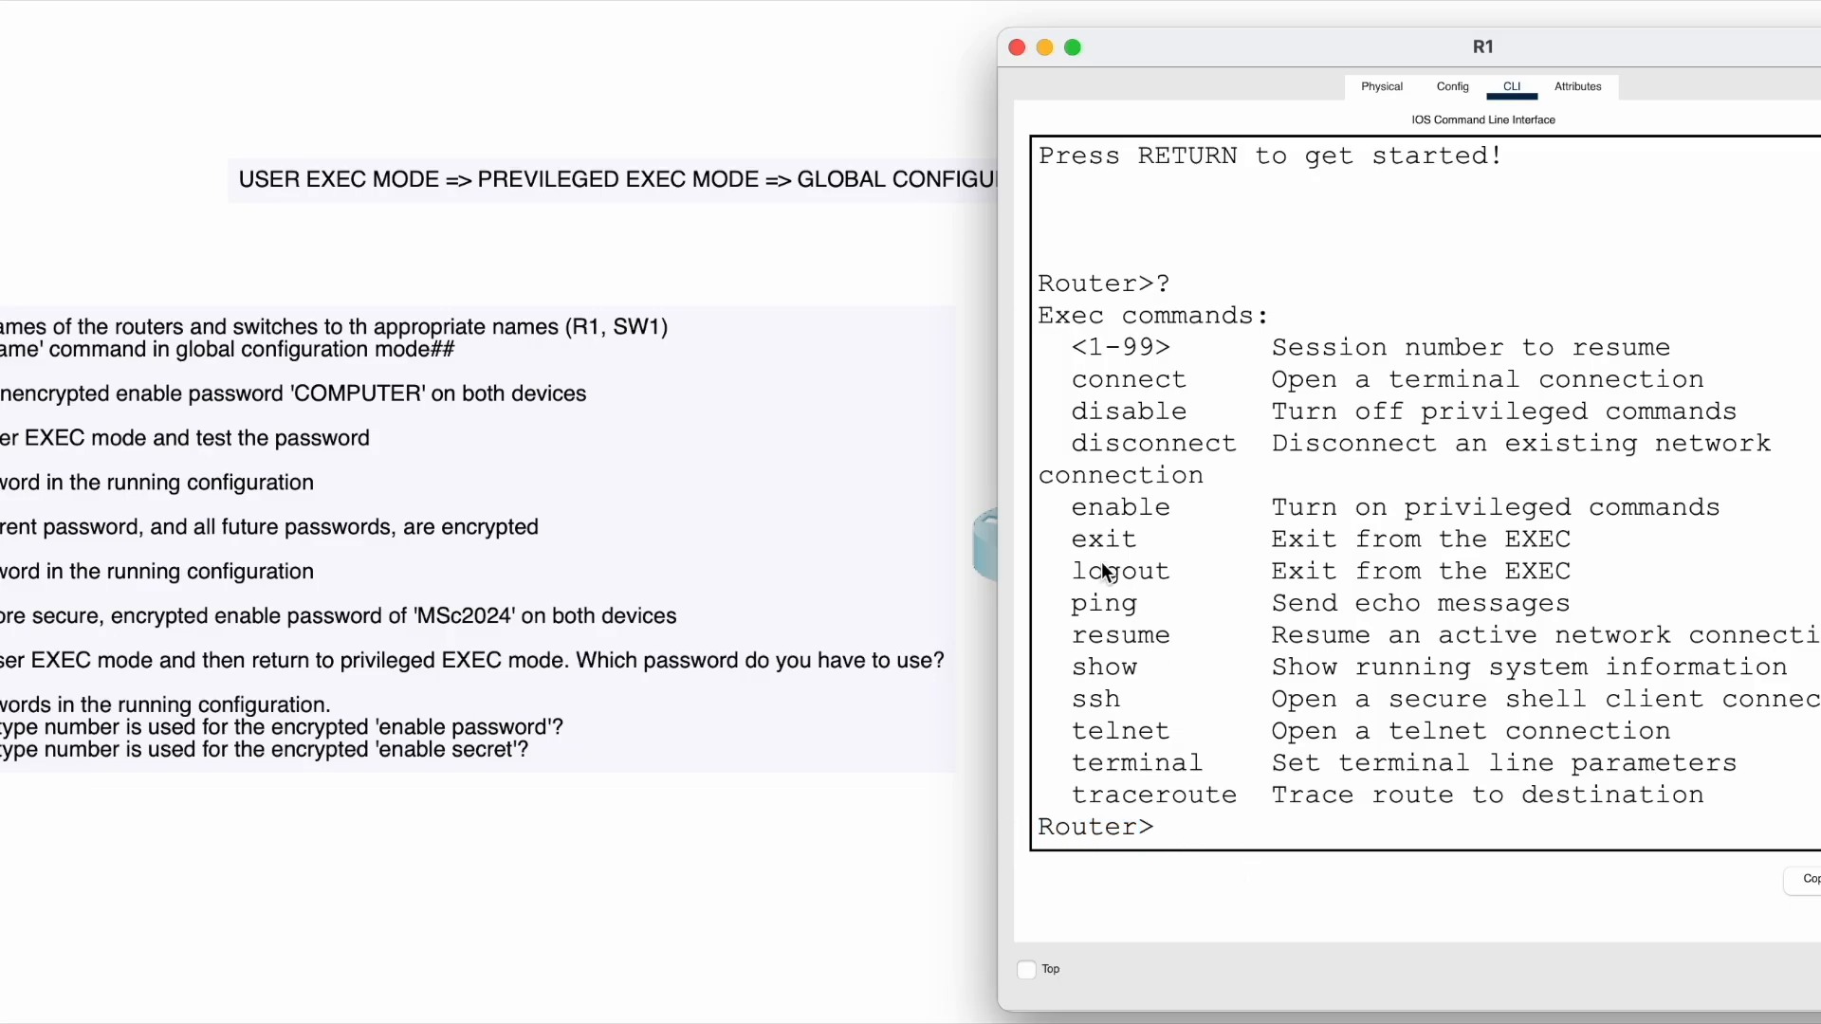
drag(1273, 509, 1694, 509)
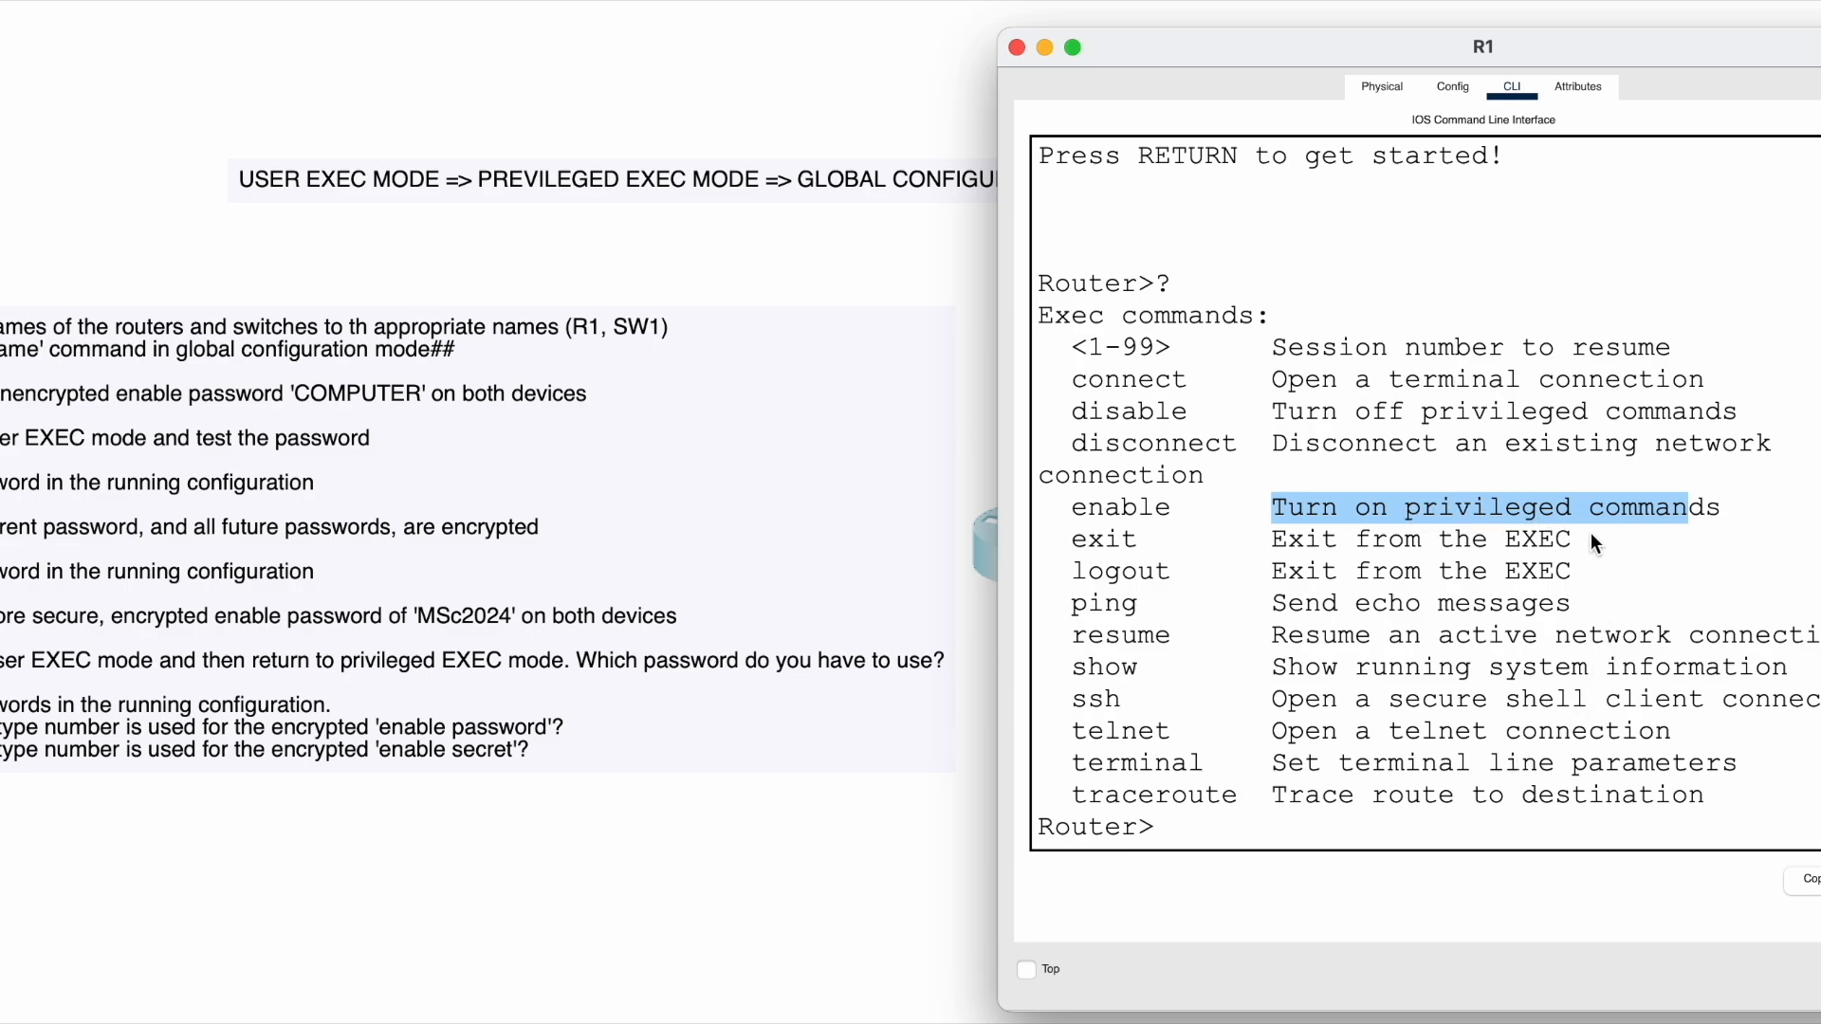
drag(1072, 513, 1167, 515)
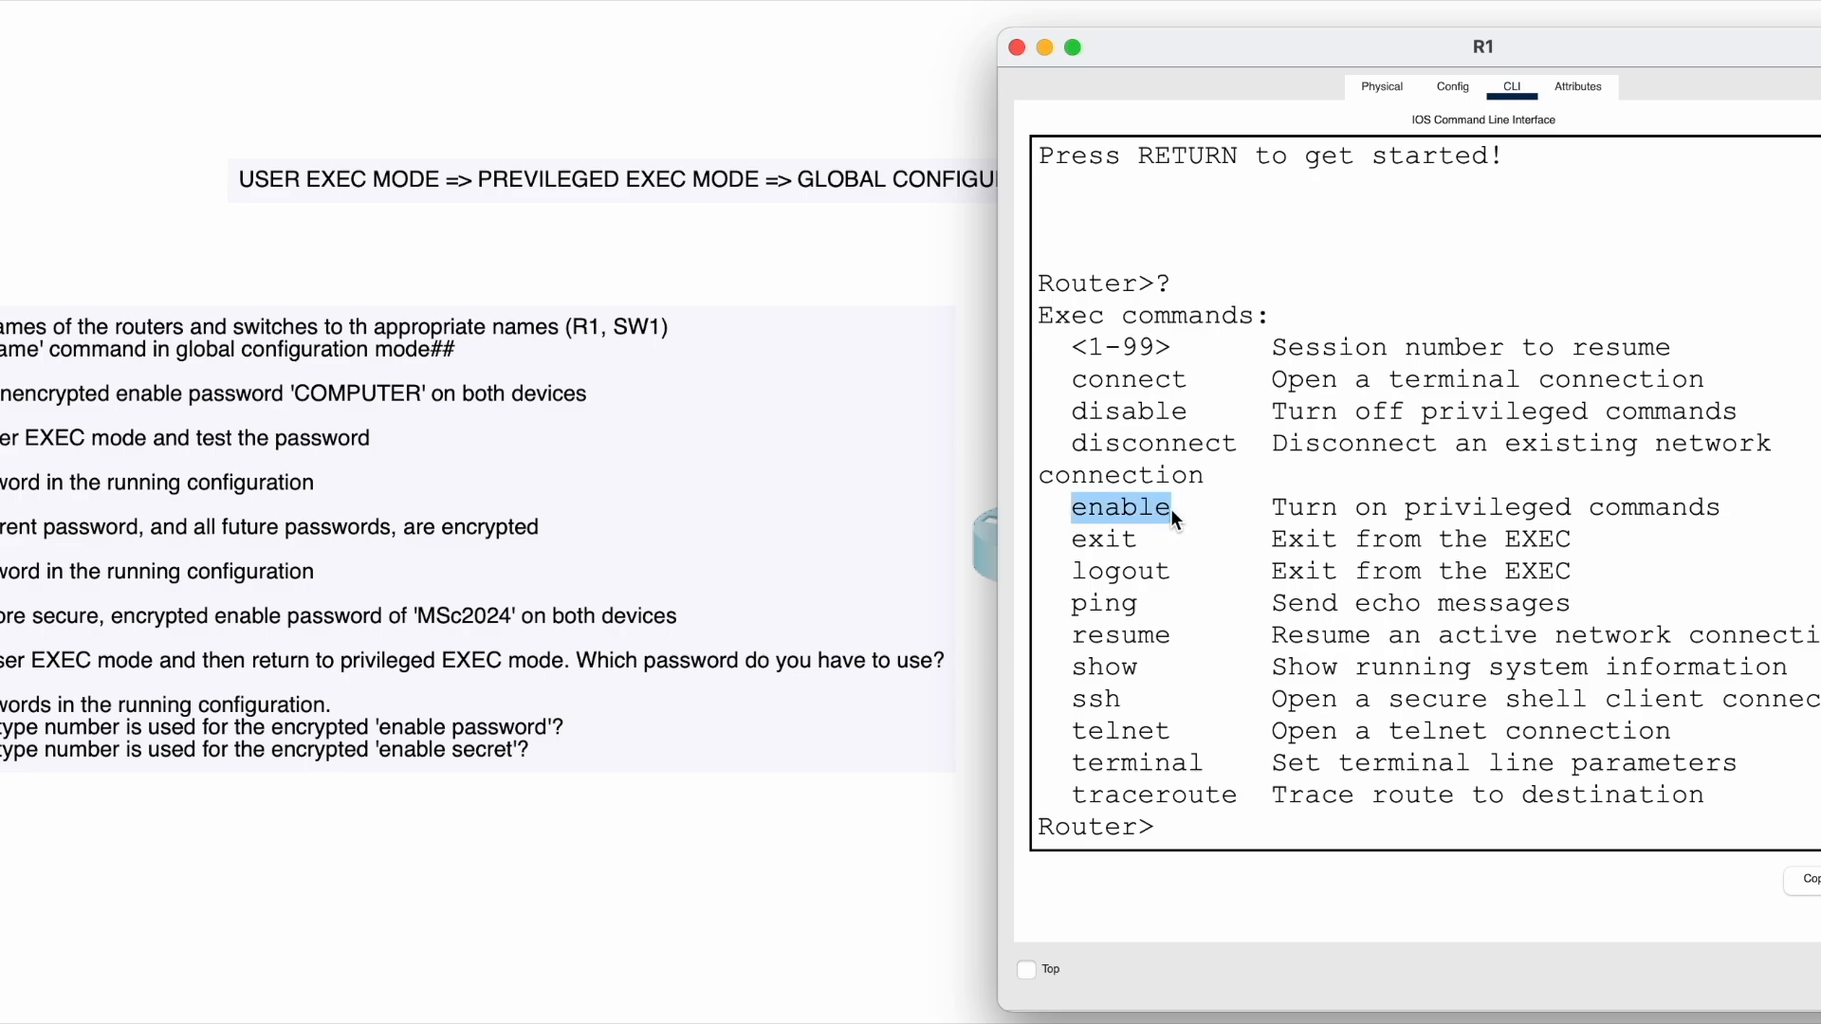
- Run enable on R1 to reach the privileged Router# prompt
click(1193, 821)
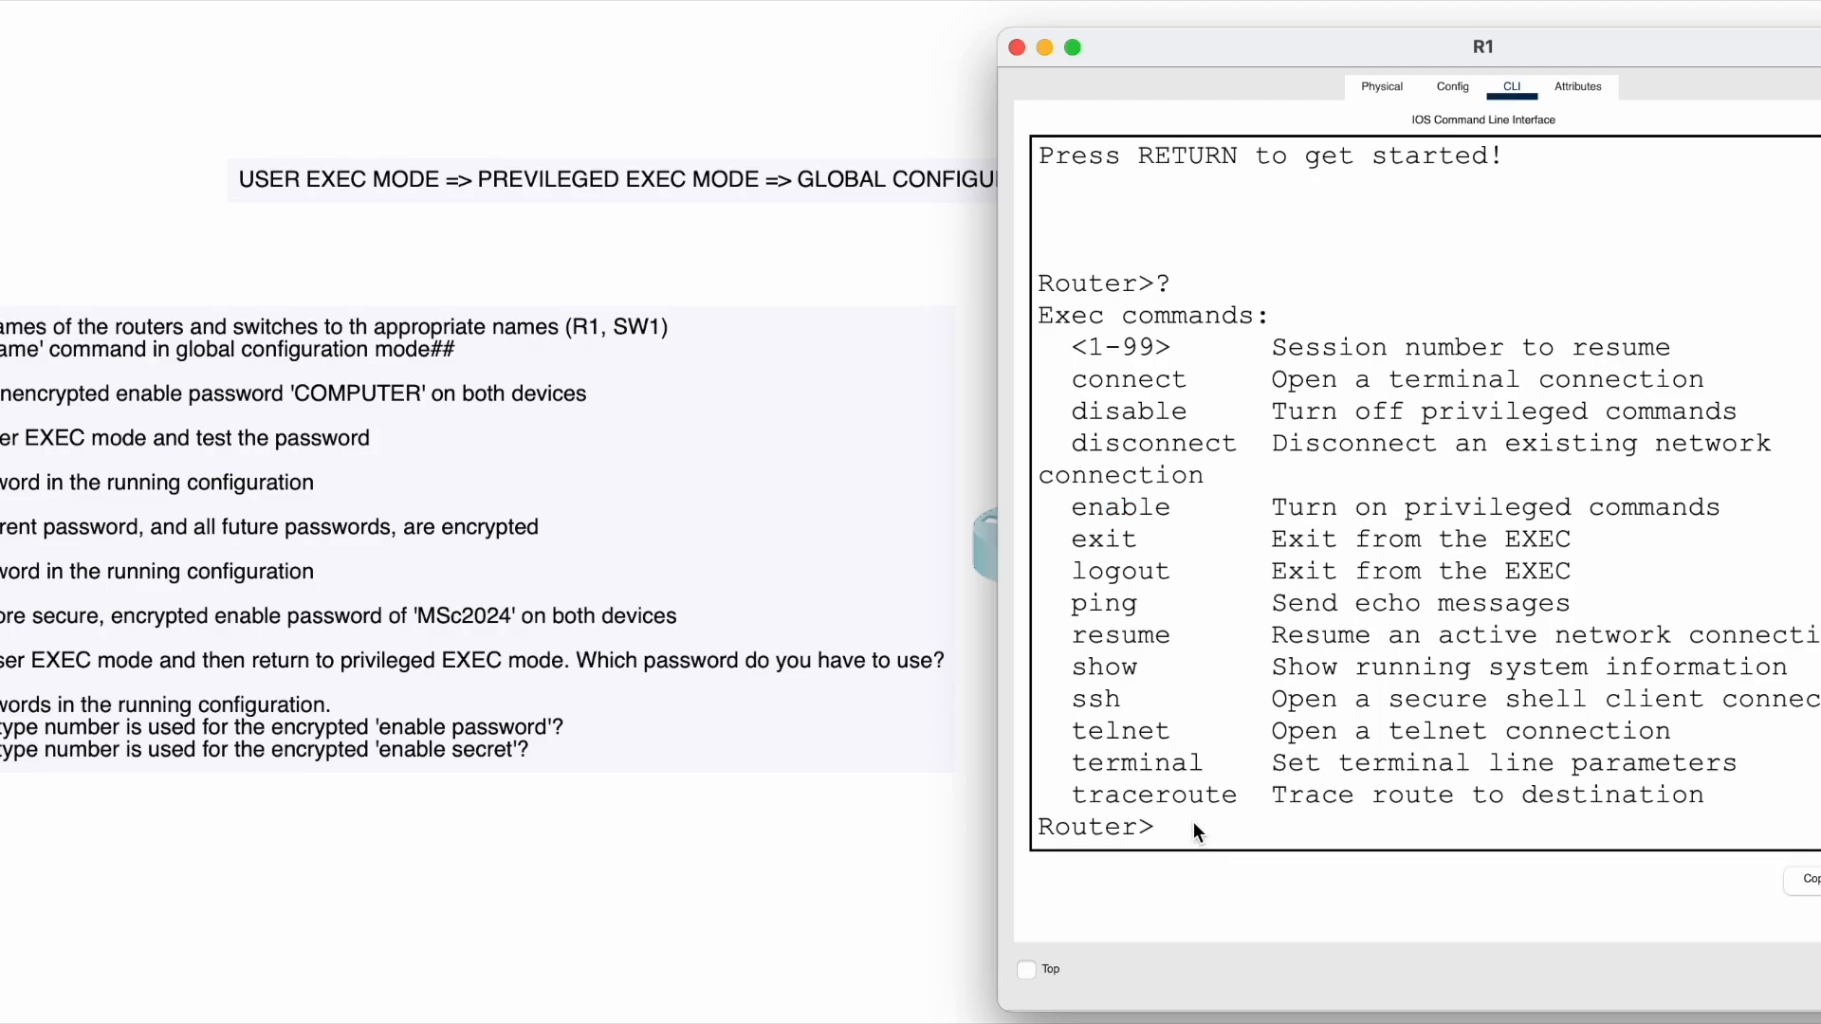
text(enable)
key(Return)
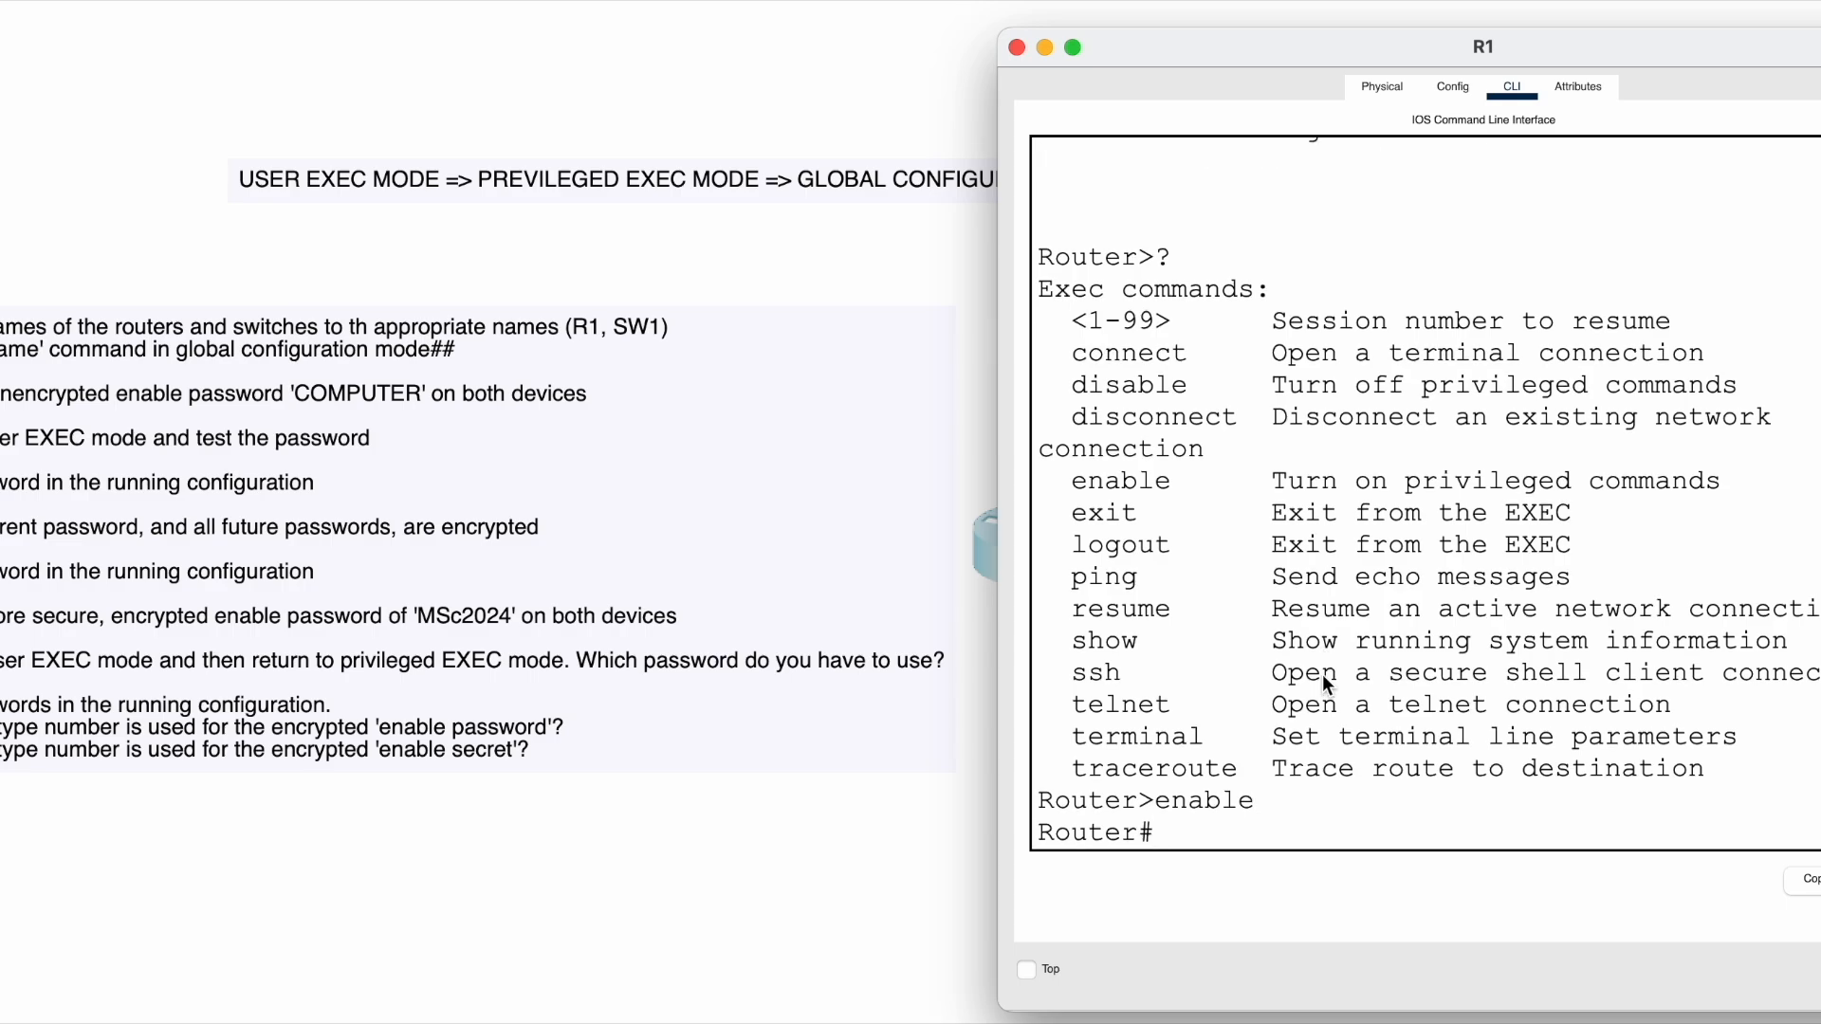
- Highlight the Router>enable line and new Router# prompt, then return to the topology workspace
drag(1041, 797, 1214, 797)
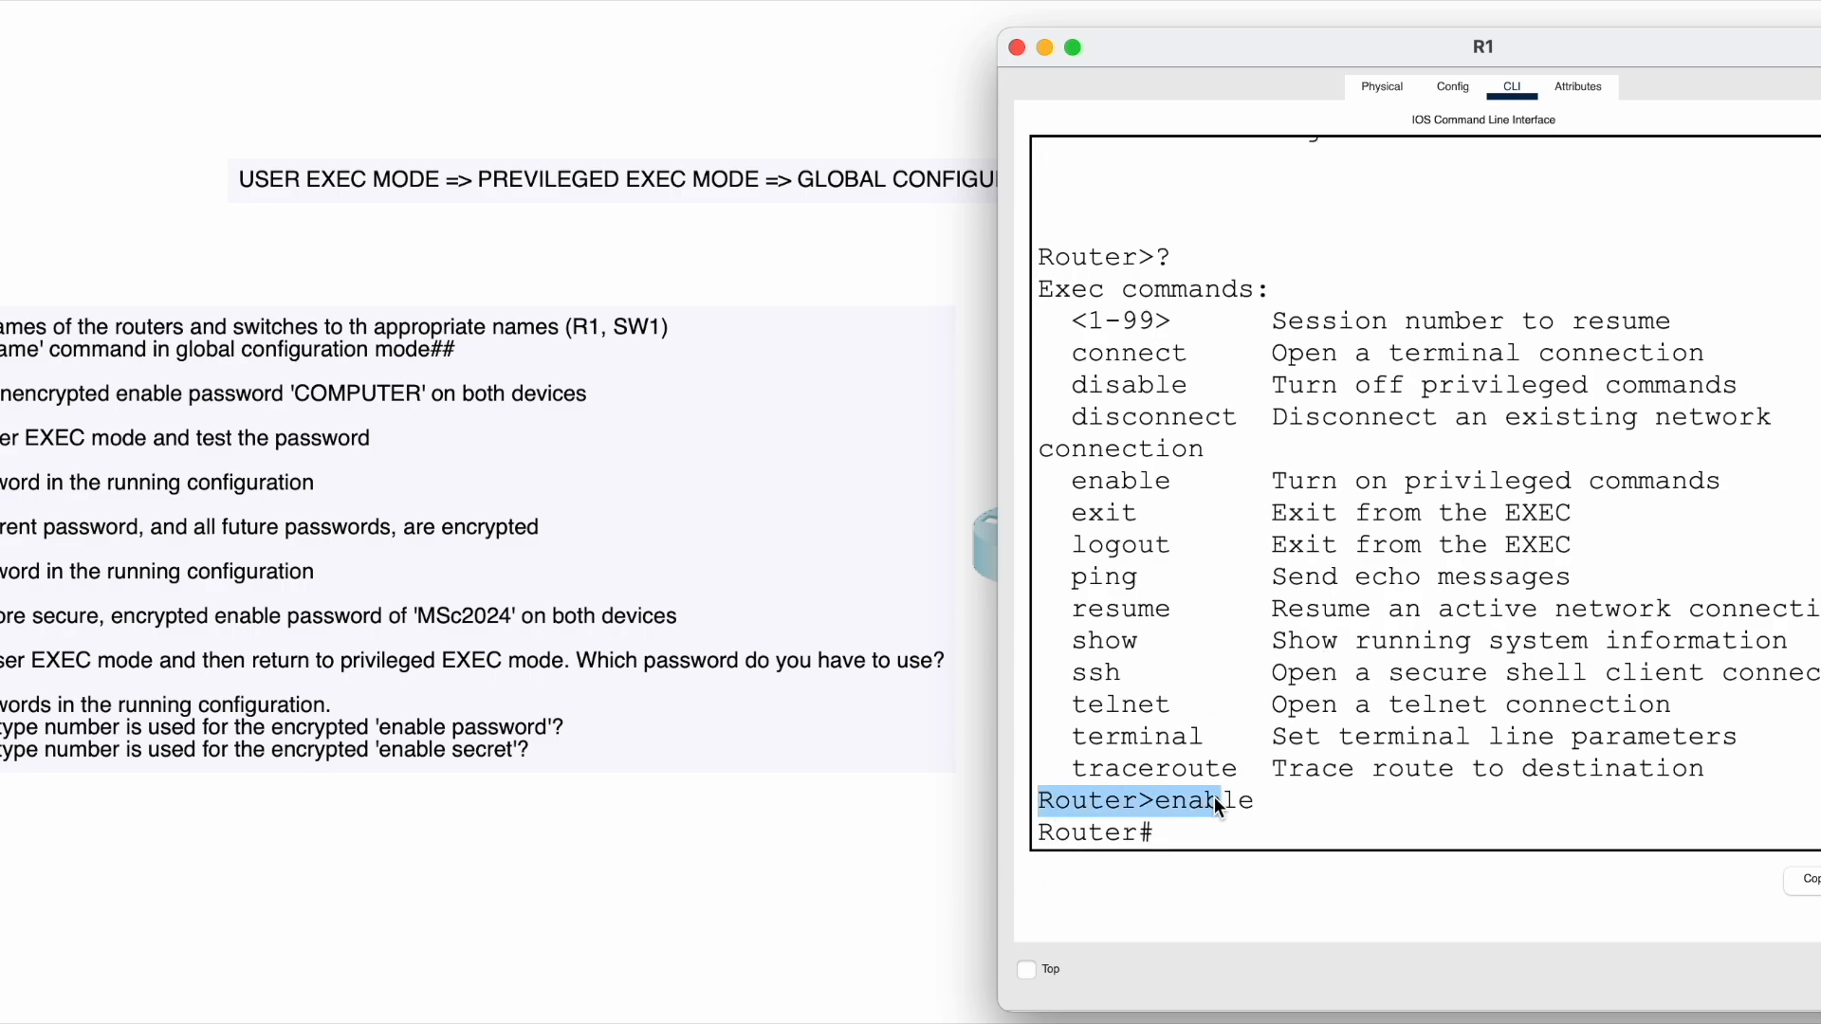
drag(1054, 833, 1163, 831)
click(1202, 833)
click(1168, 802)
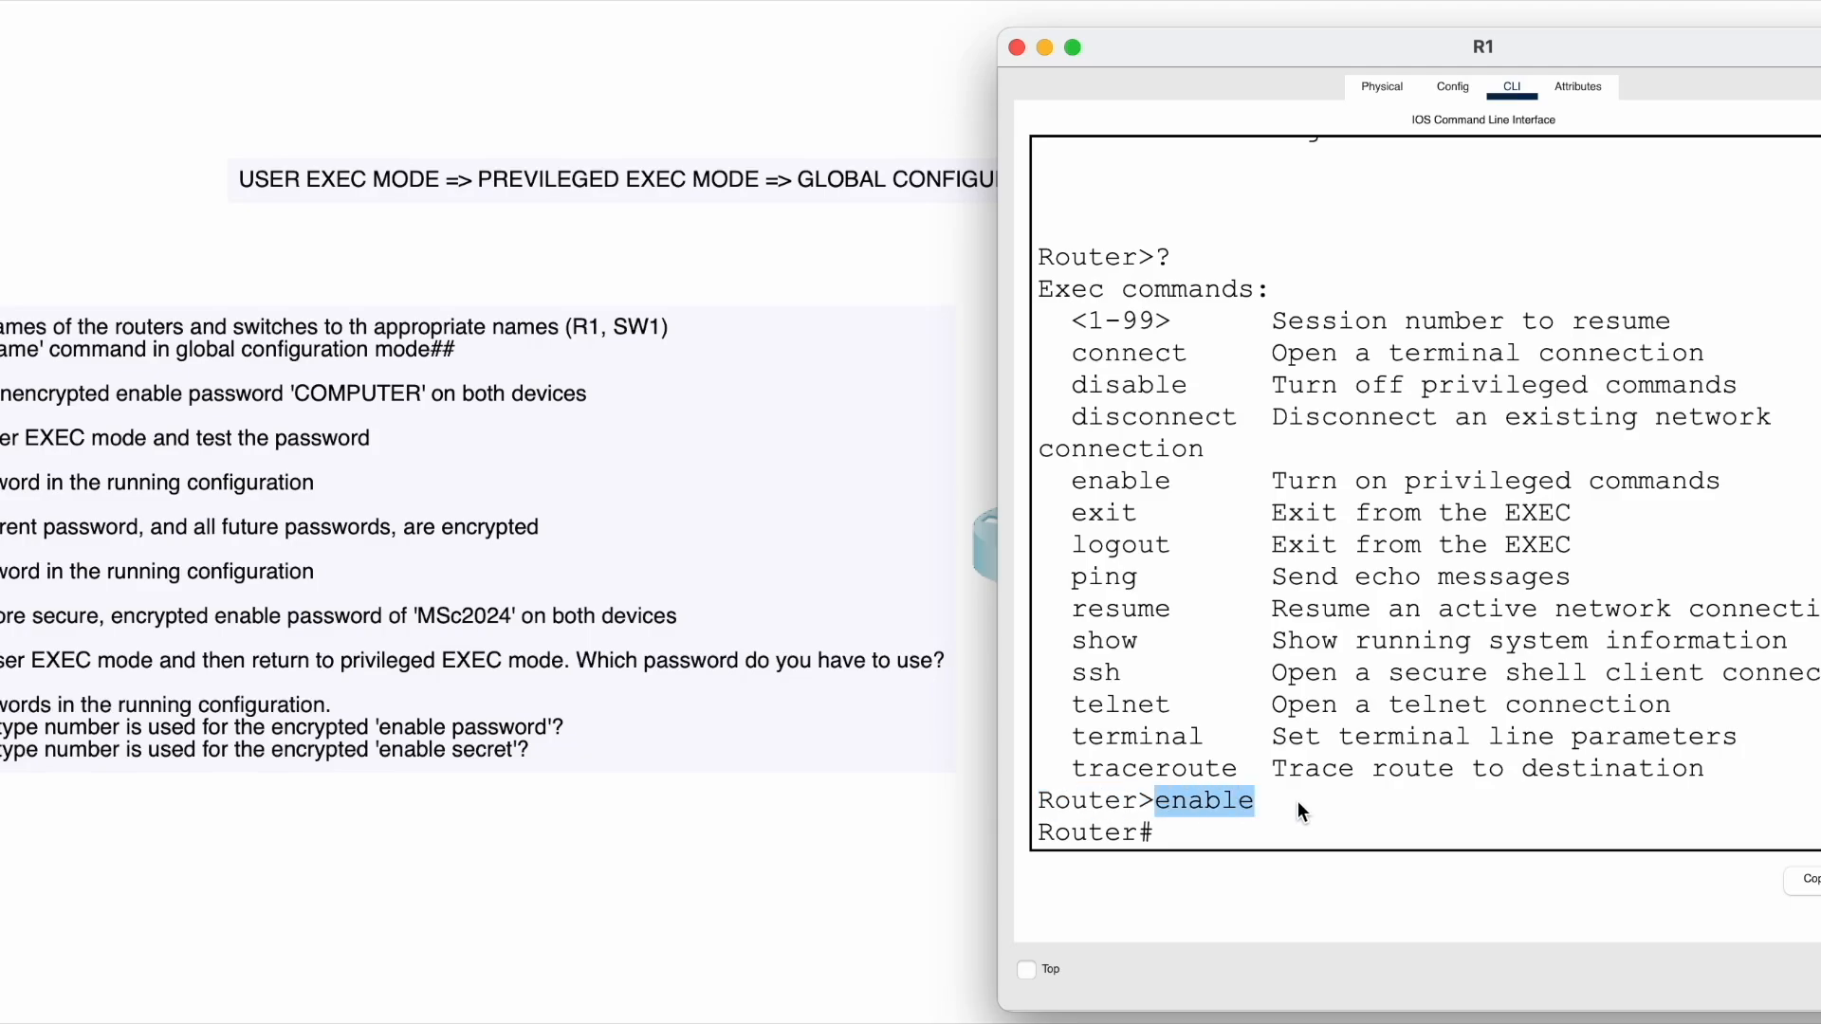
click(1266, 800)
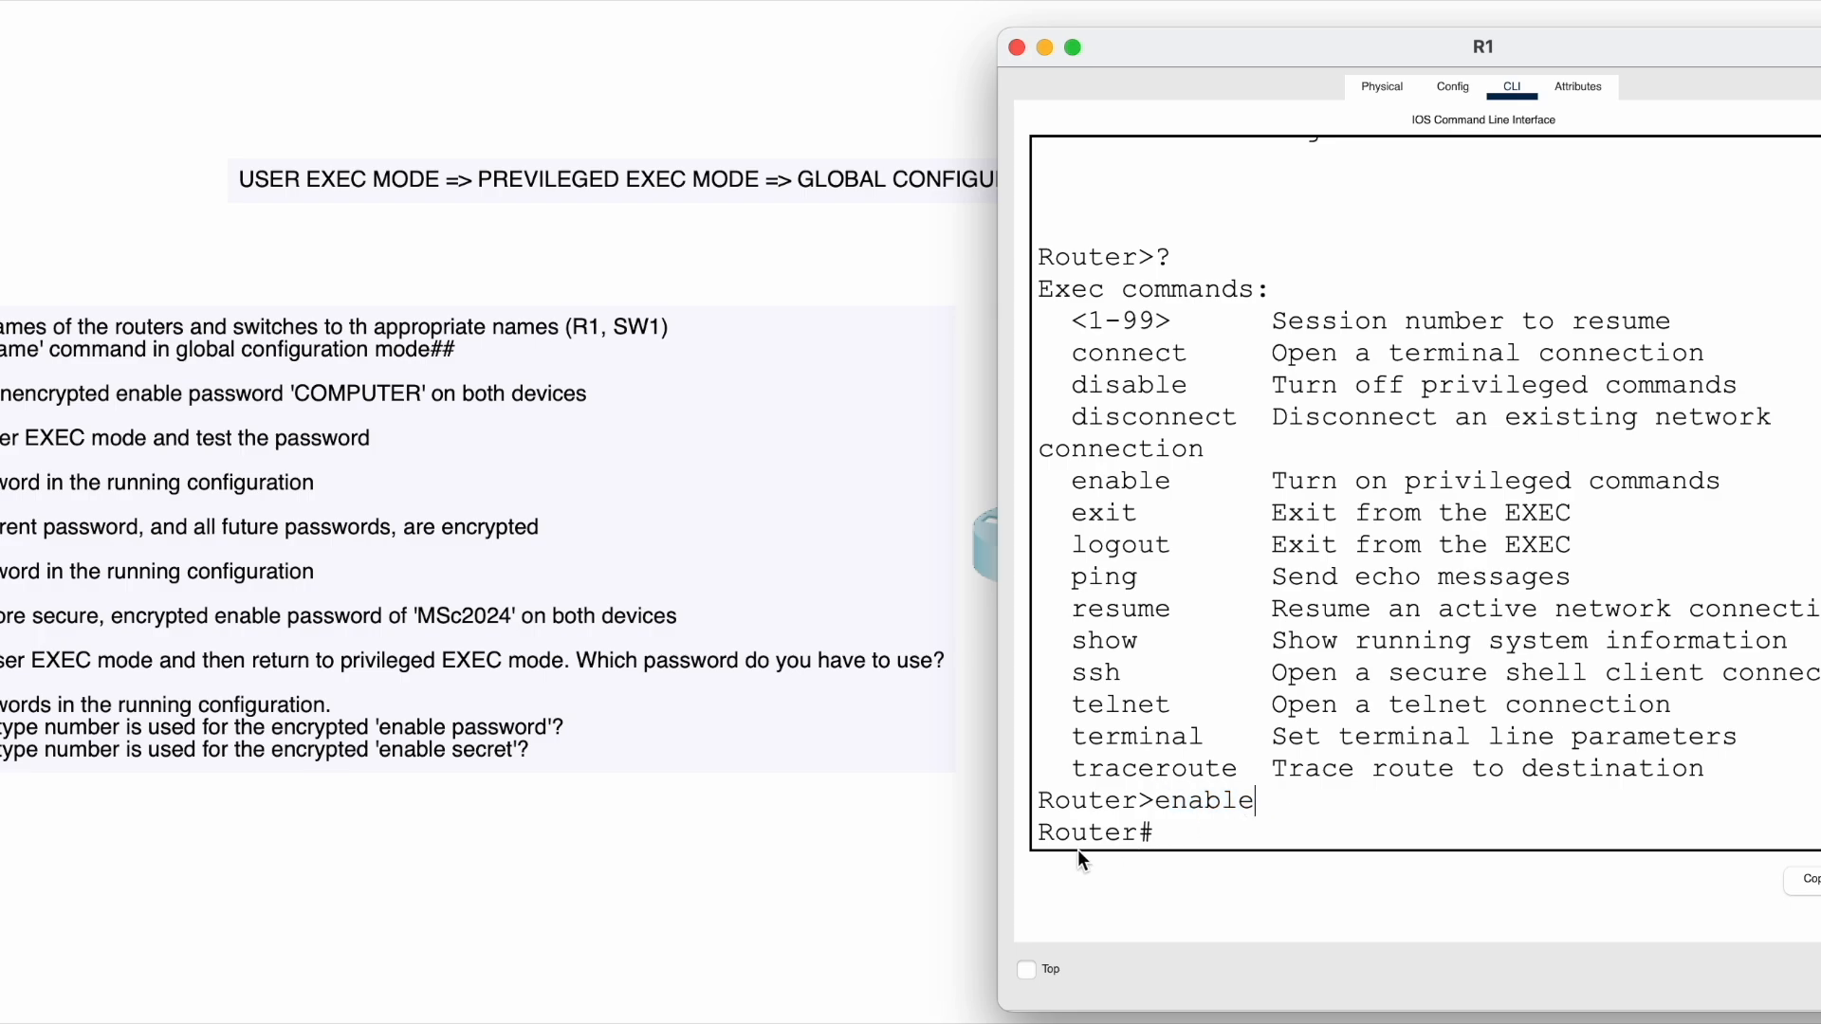
drag(1038, 833, 1238, 834)
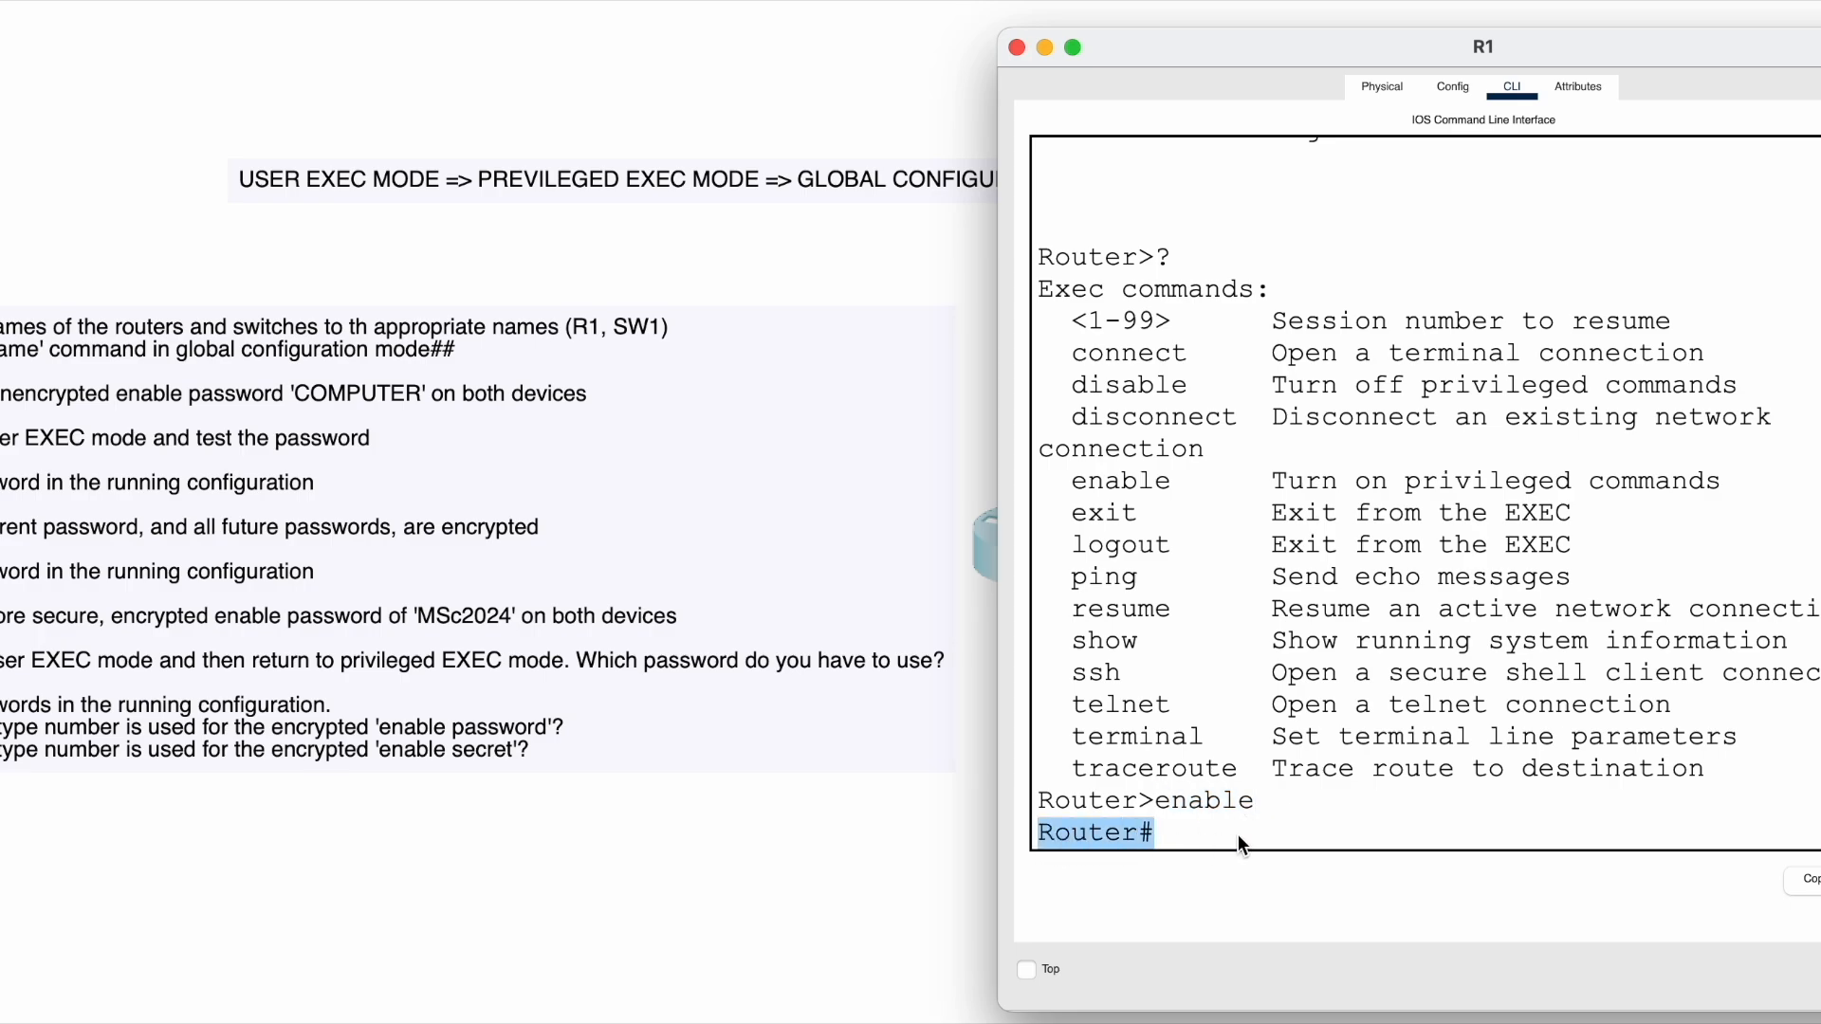
click(1237, 834)
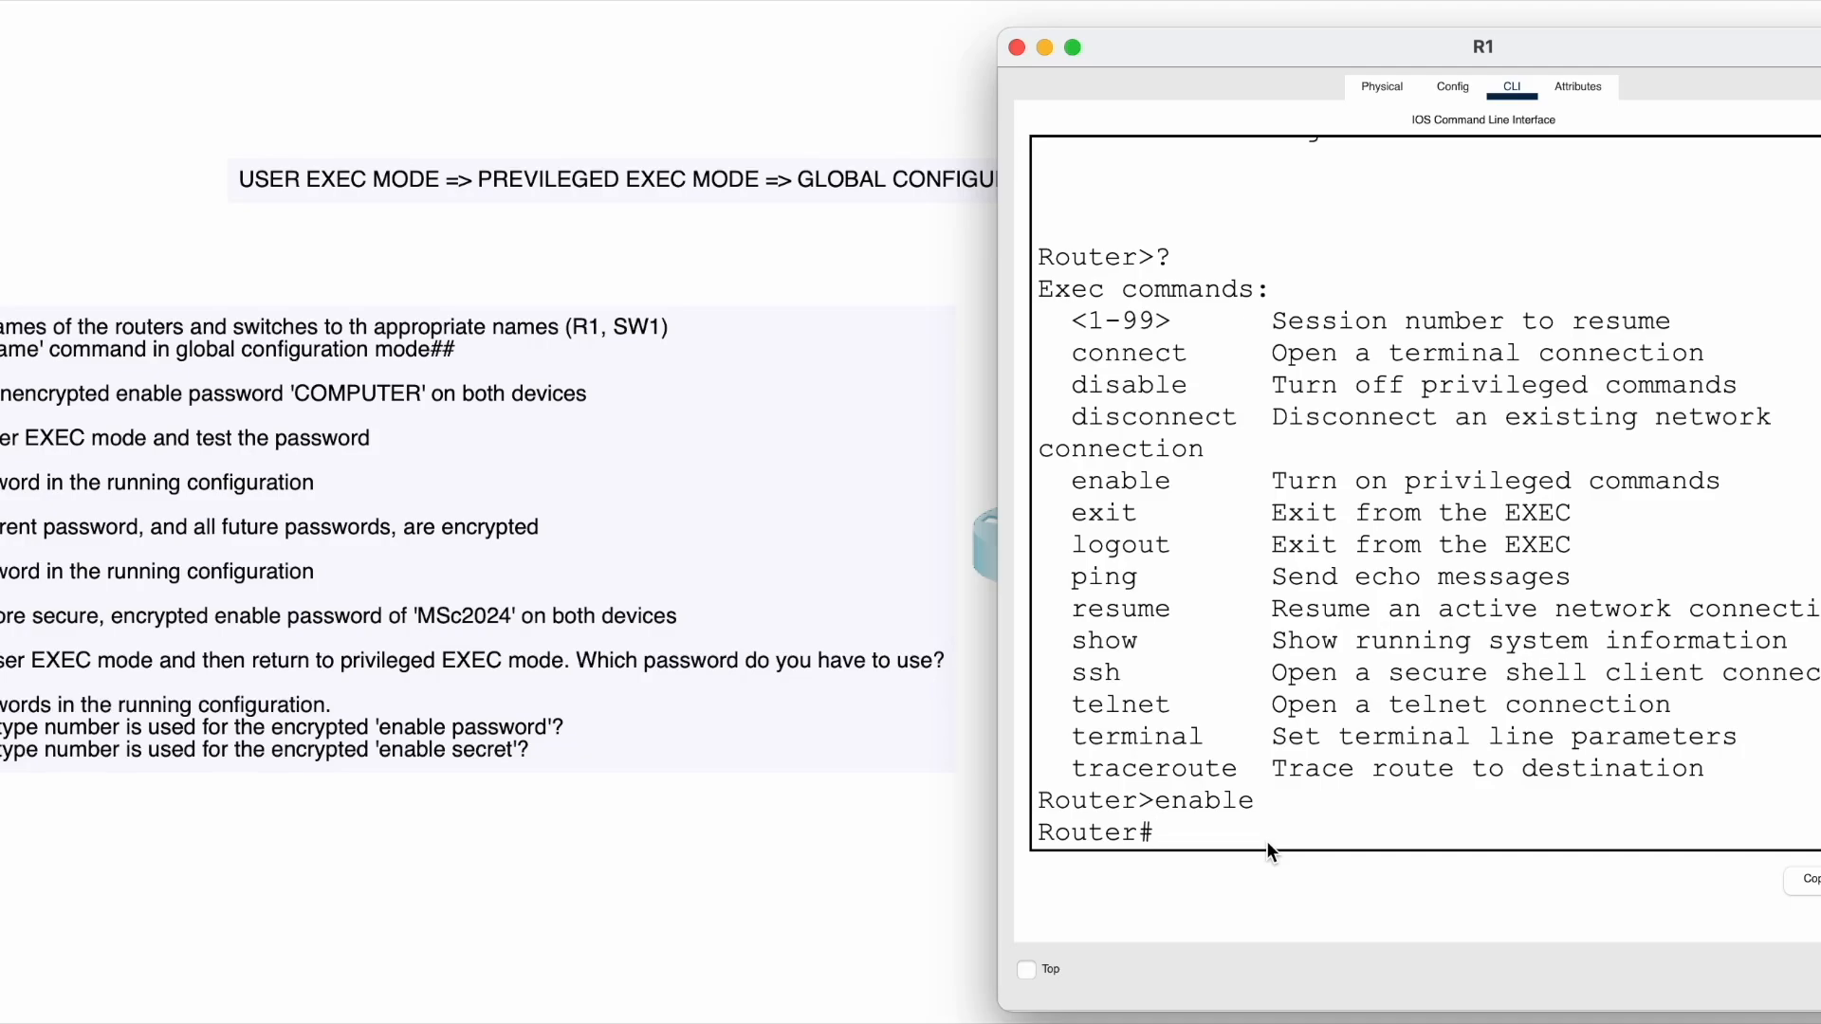
click(487, 169)
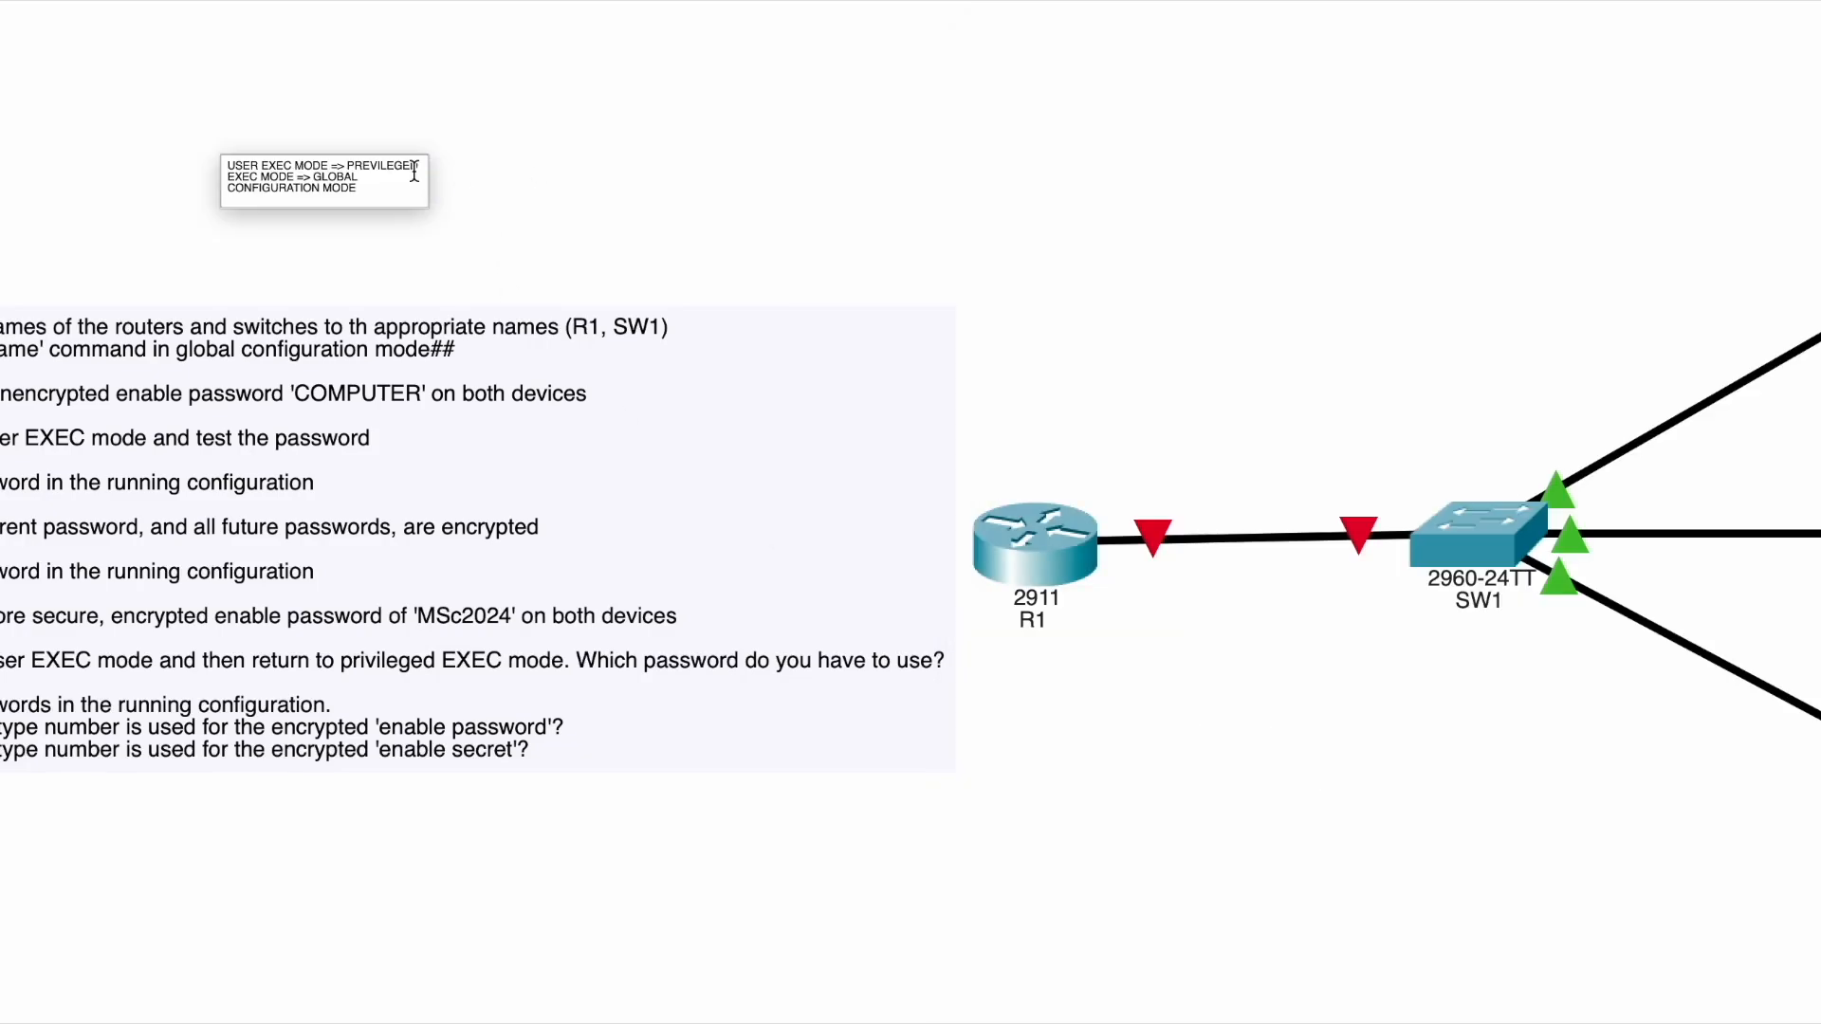
click(499, 188)
click(499, 188)
click(1039, 546)
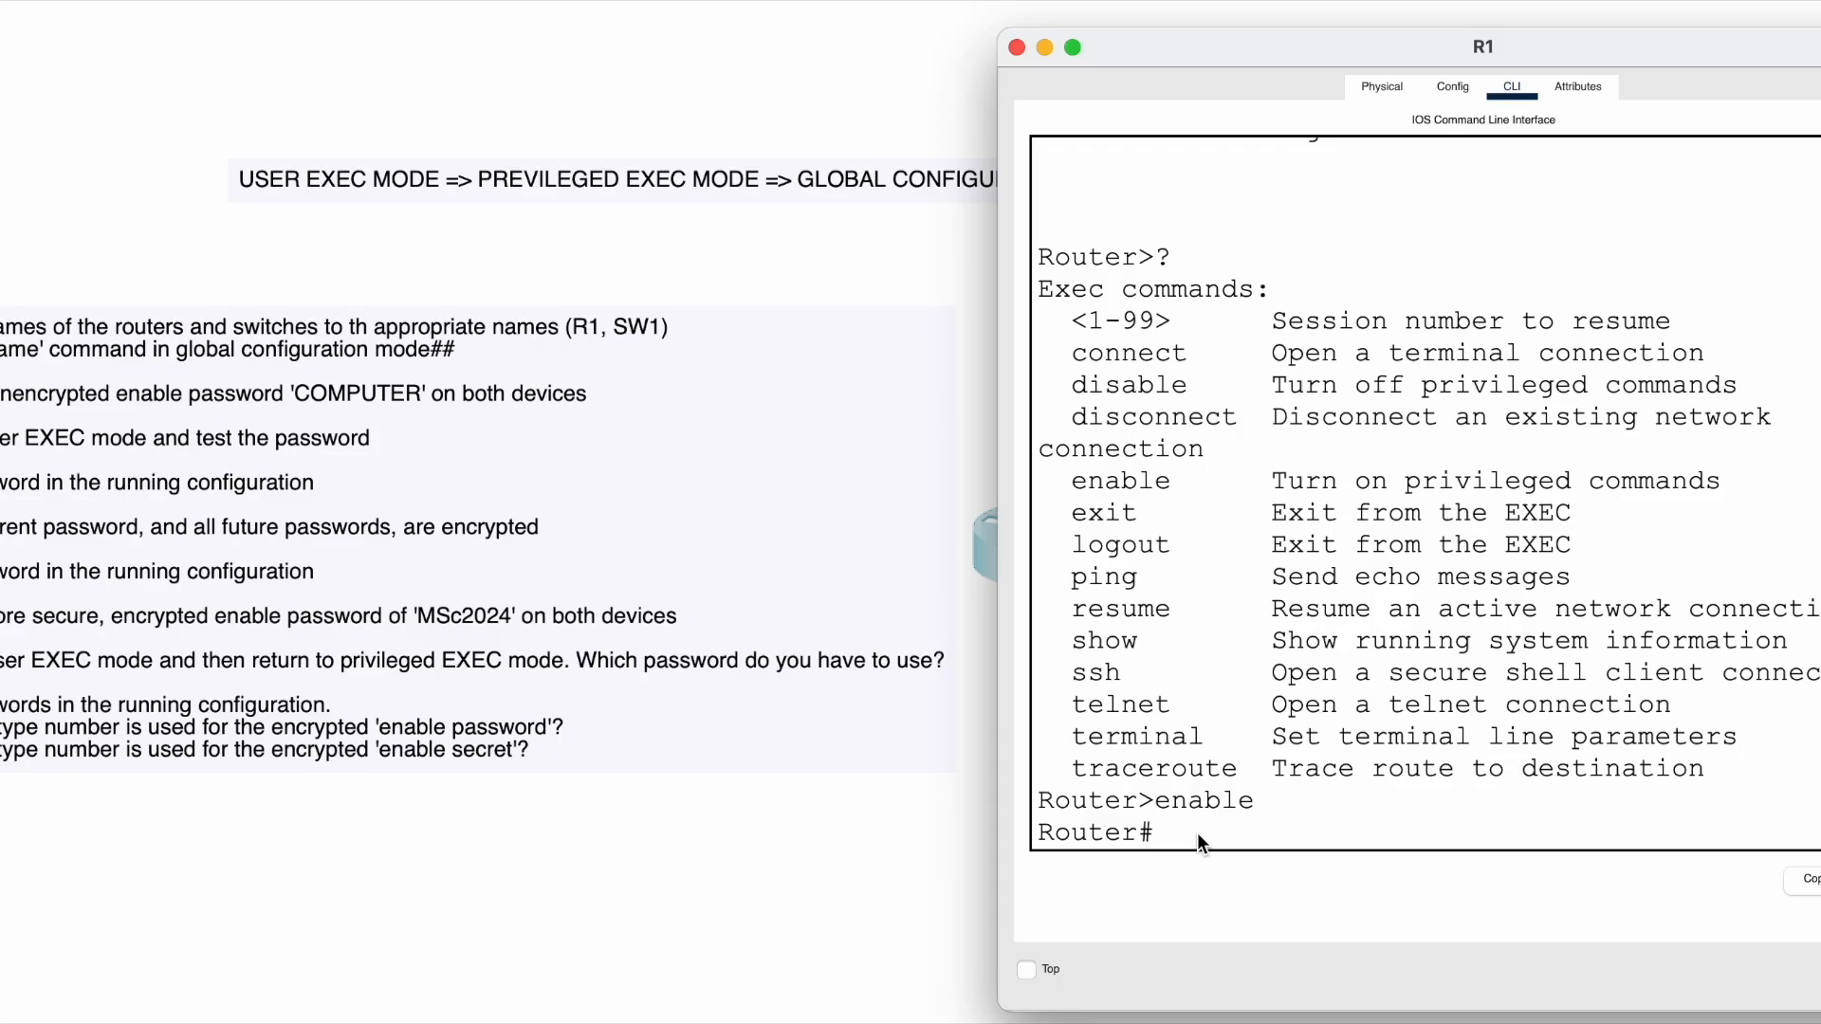
- Enter ? at Router# to list privileged commands and highlight the Router#? request
text(?)
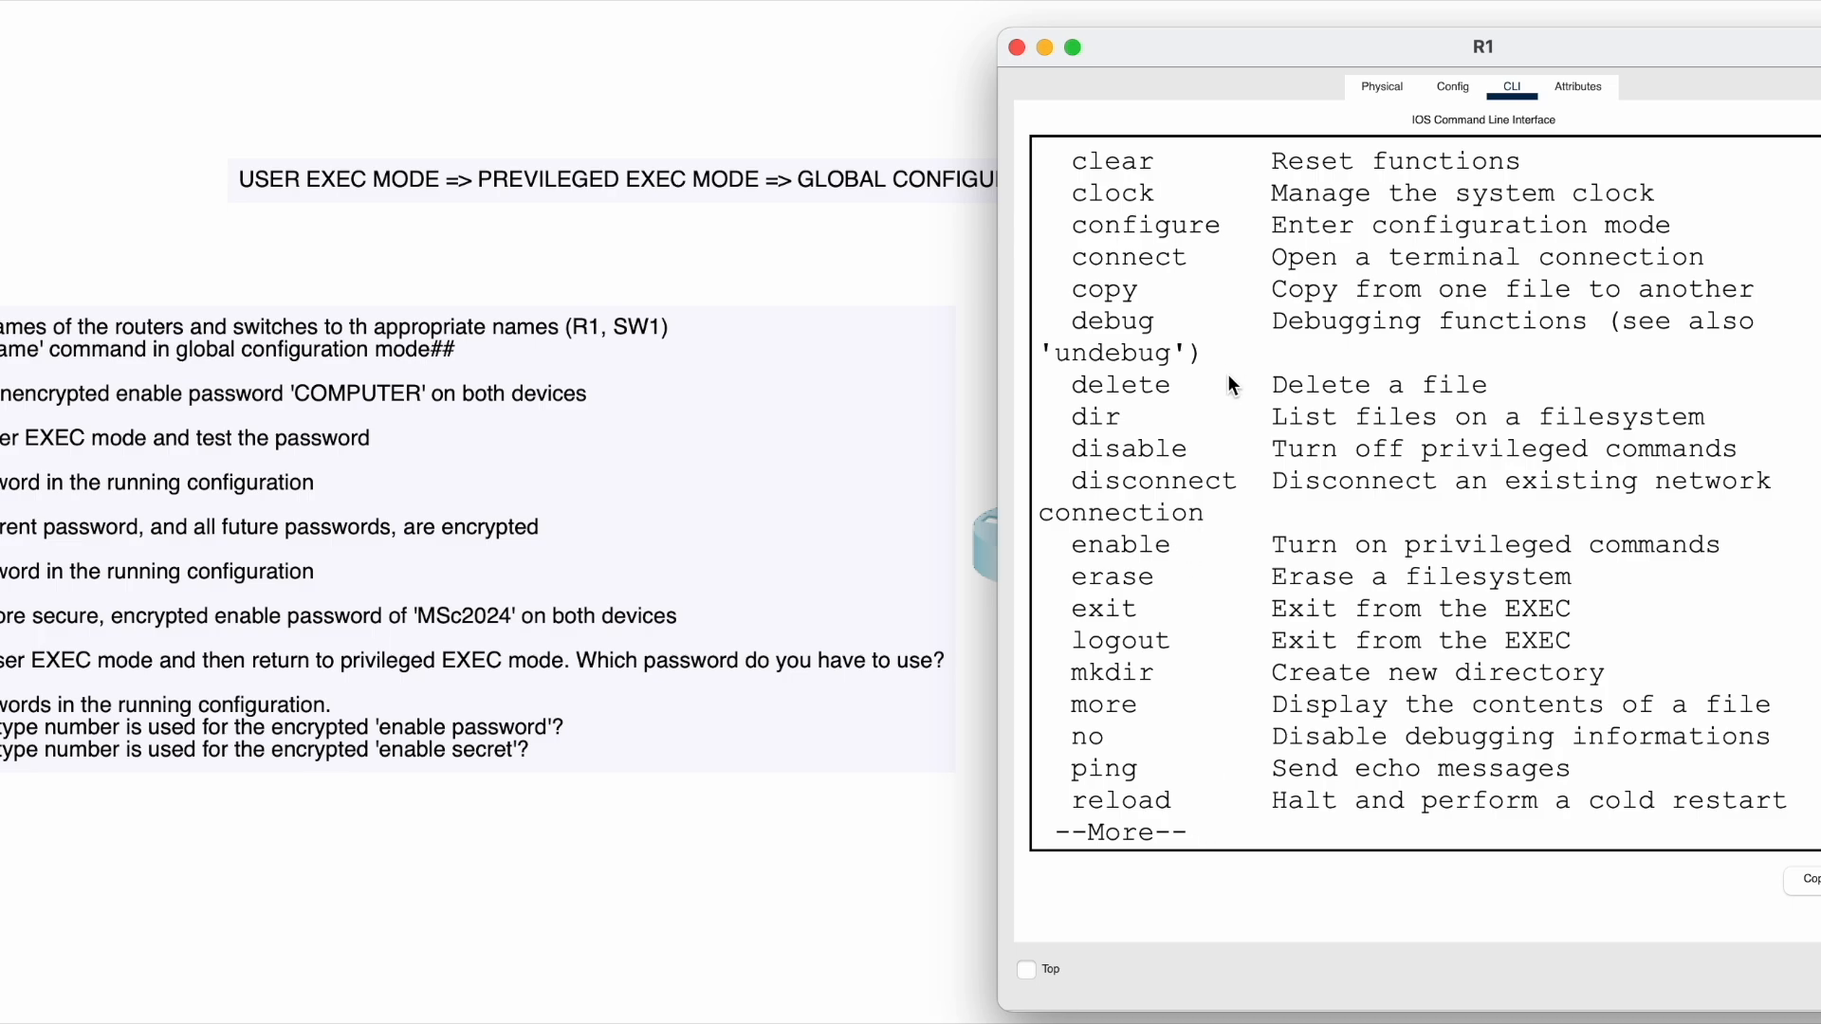
scroll(1216, 497, up, 5)
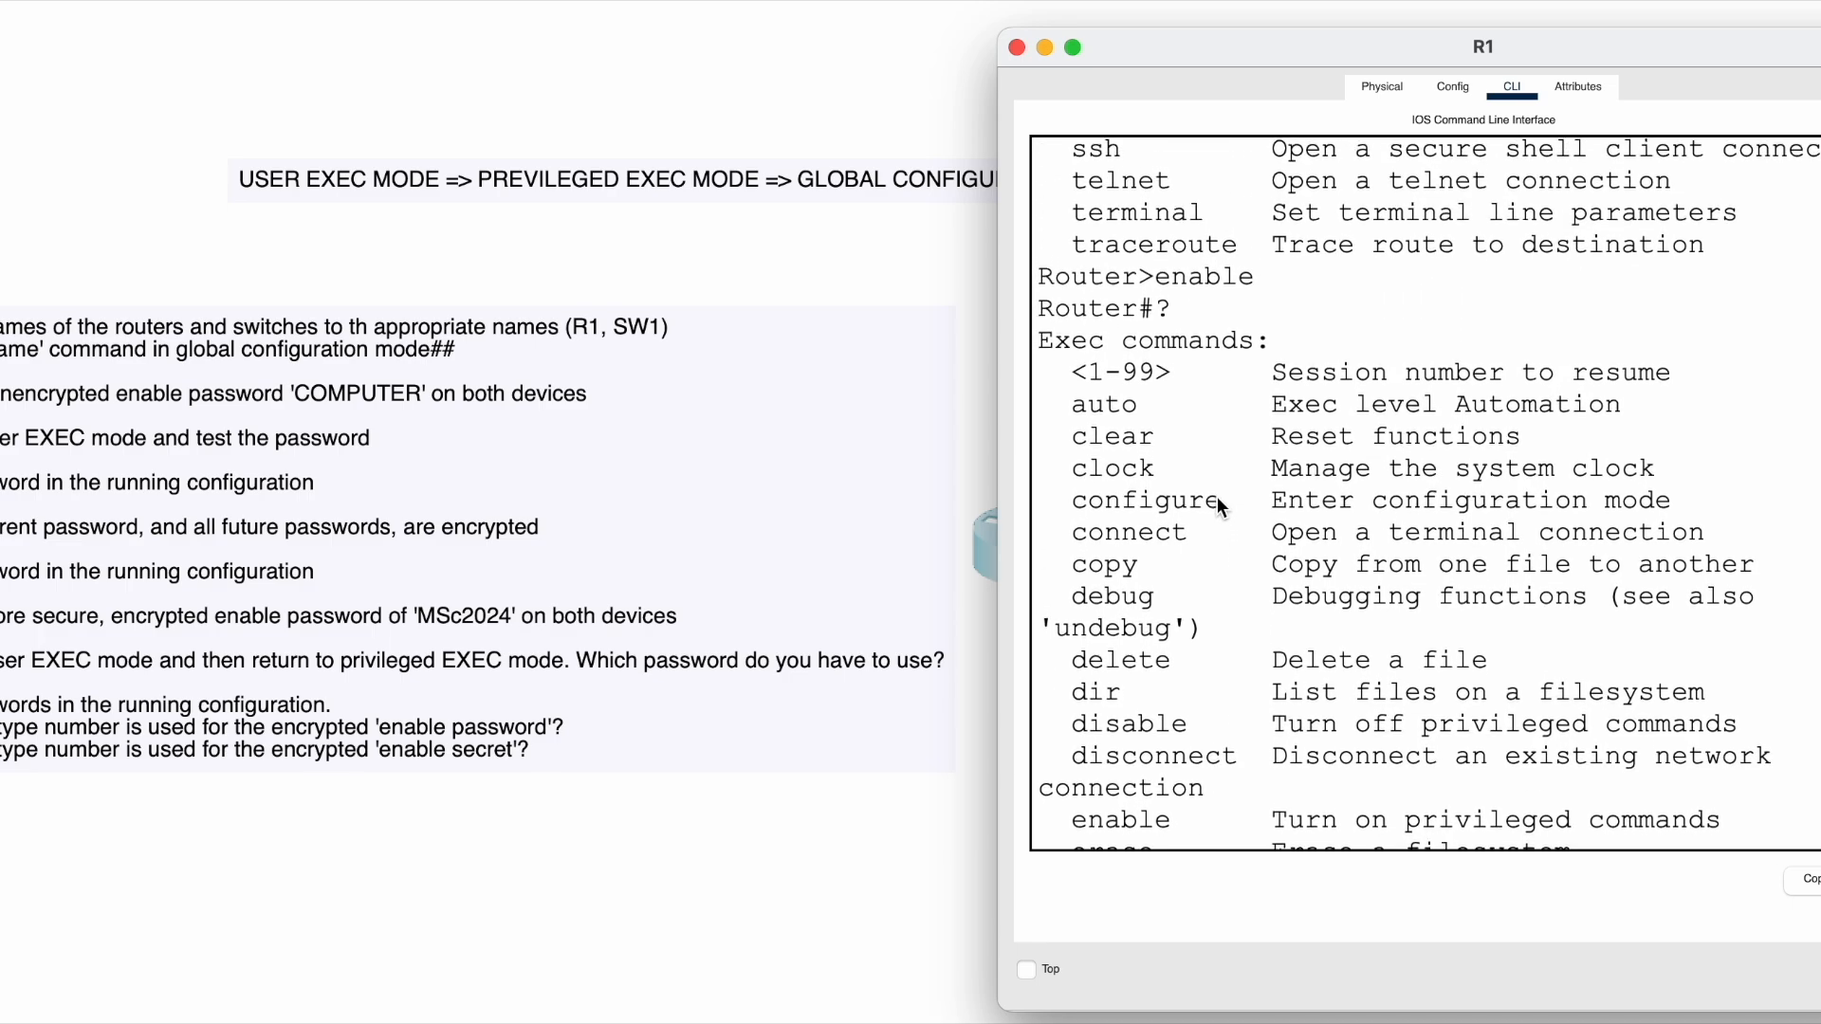
scroll(1216, 497, up, 9)
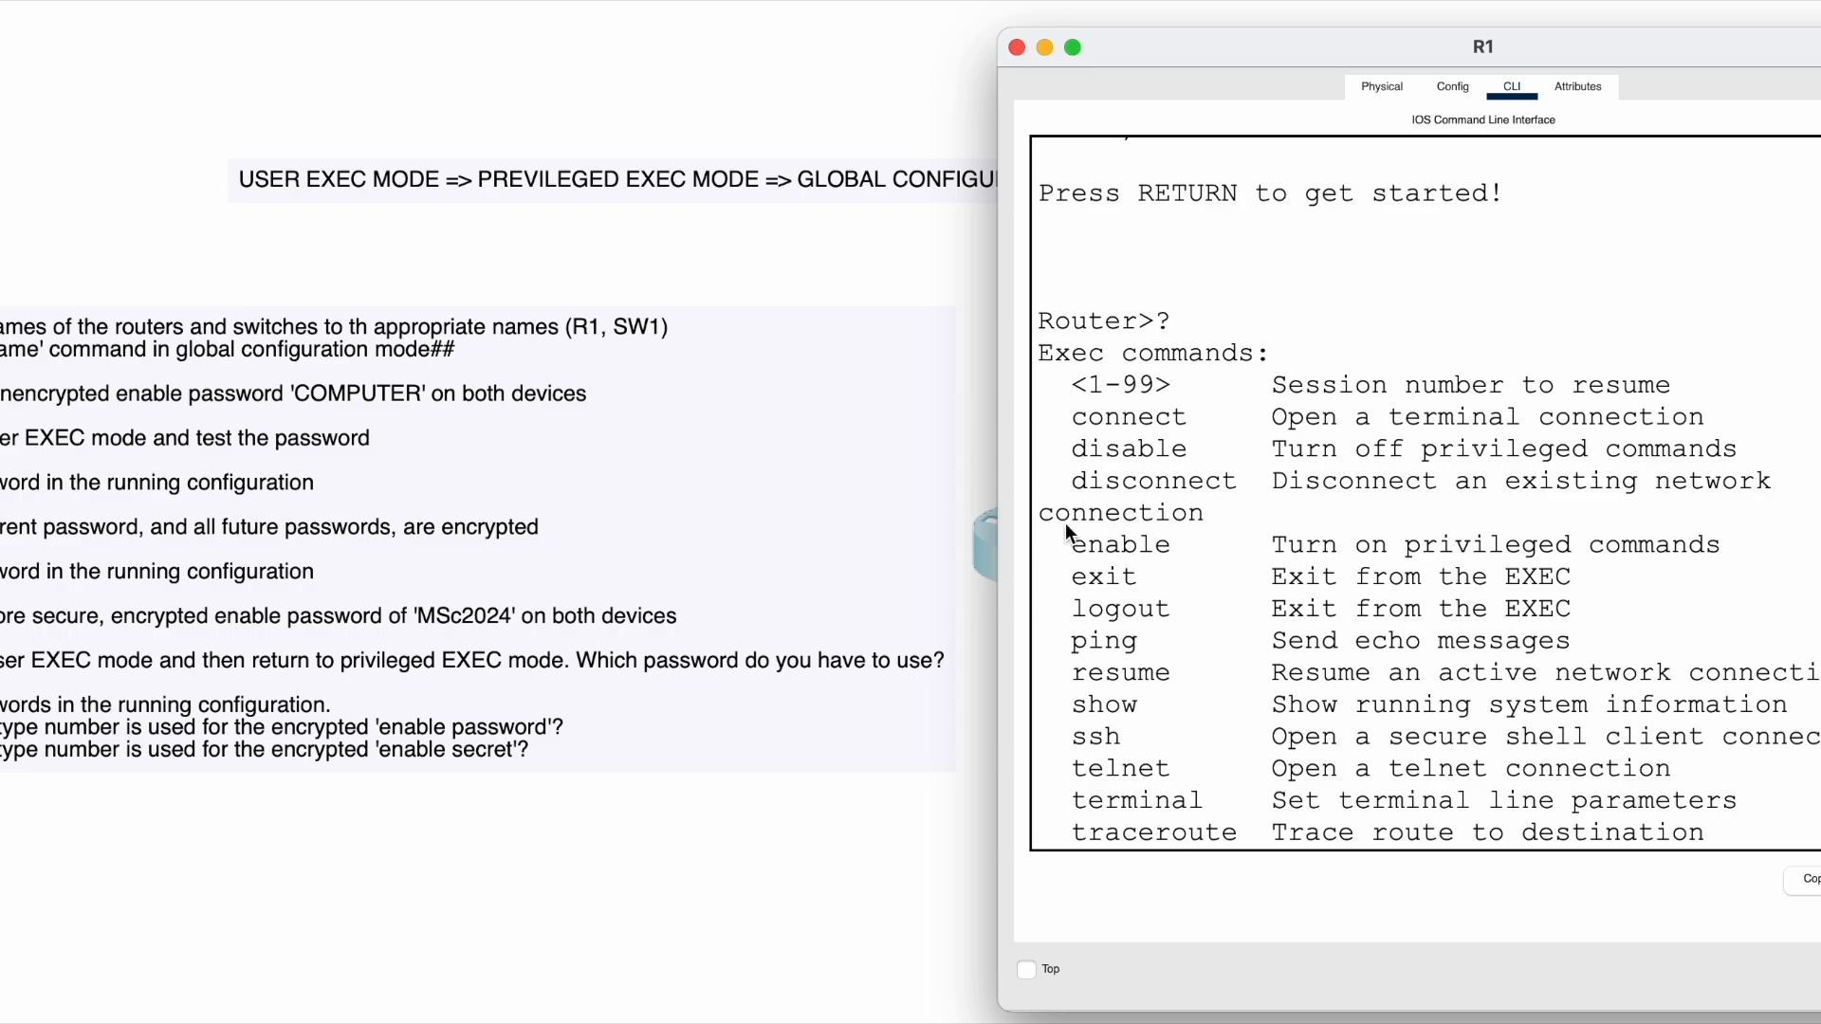
drag(1062, 323, 1193, 322)
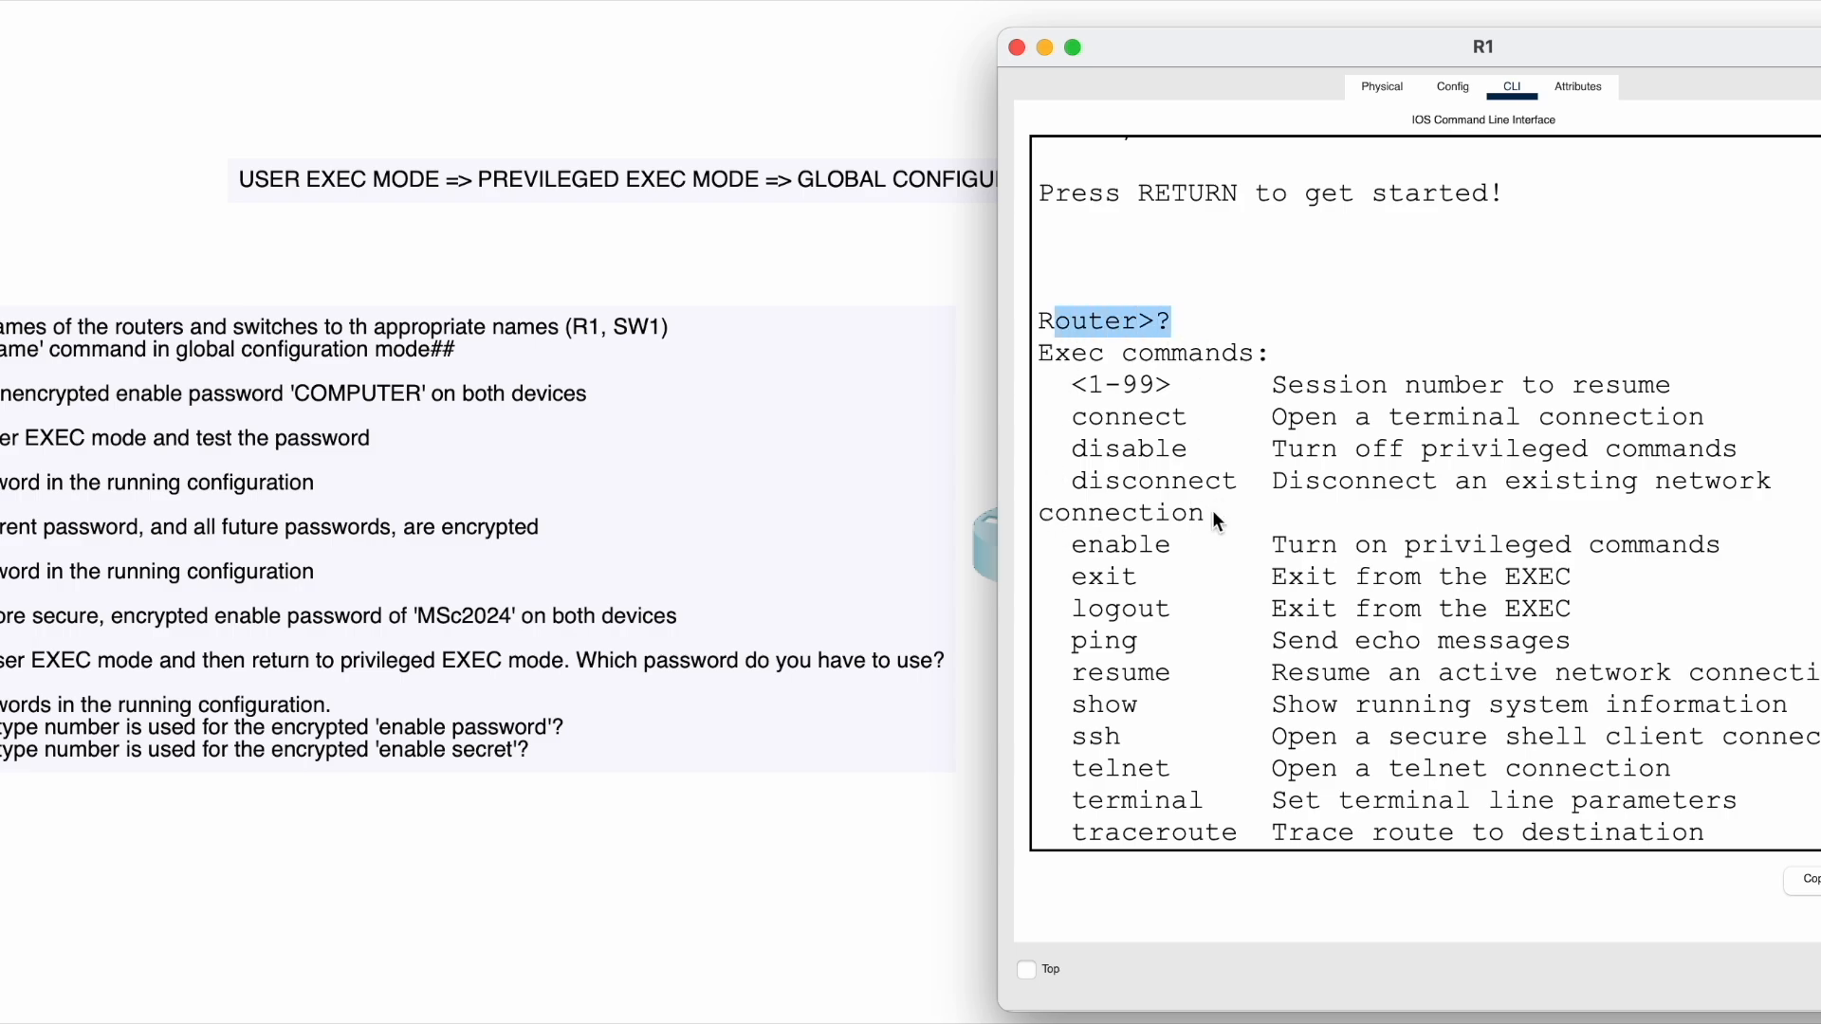
scroll(1212, 510, down, 5)
scroll(1212, 510, down, 2)
drag(1087, 398, 1146, 406)
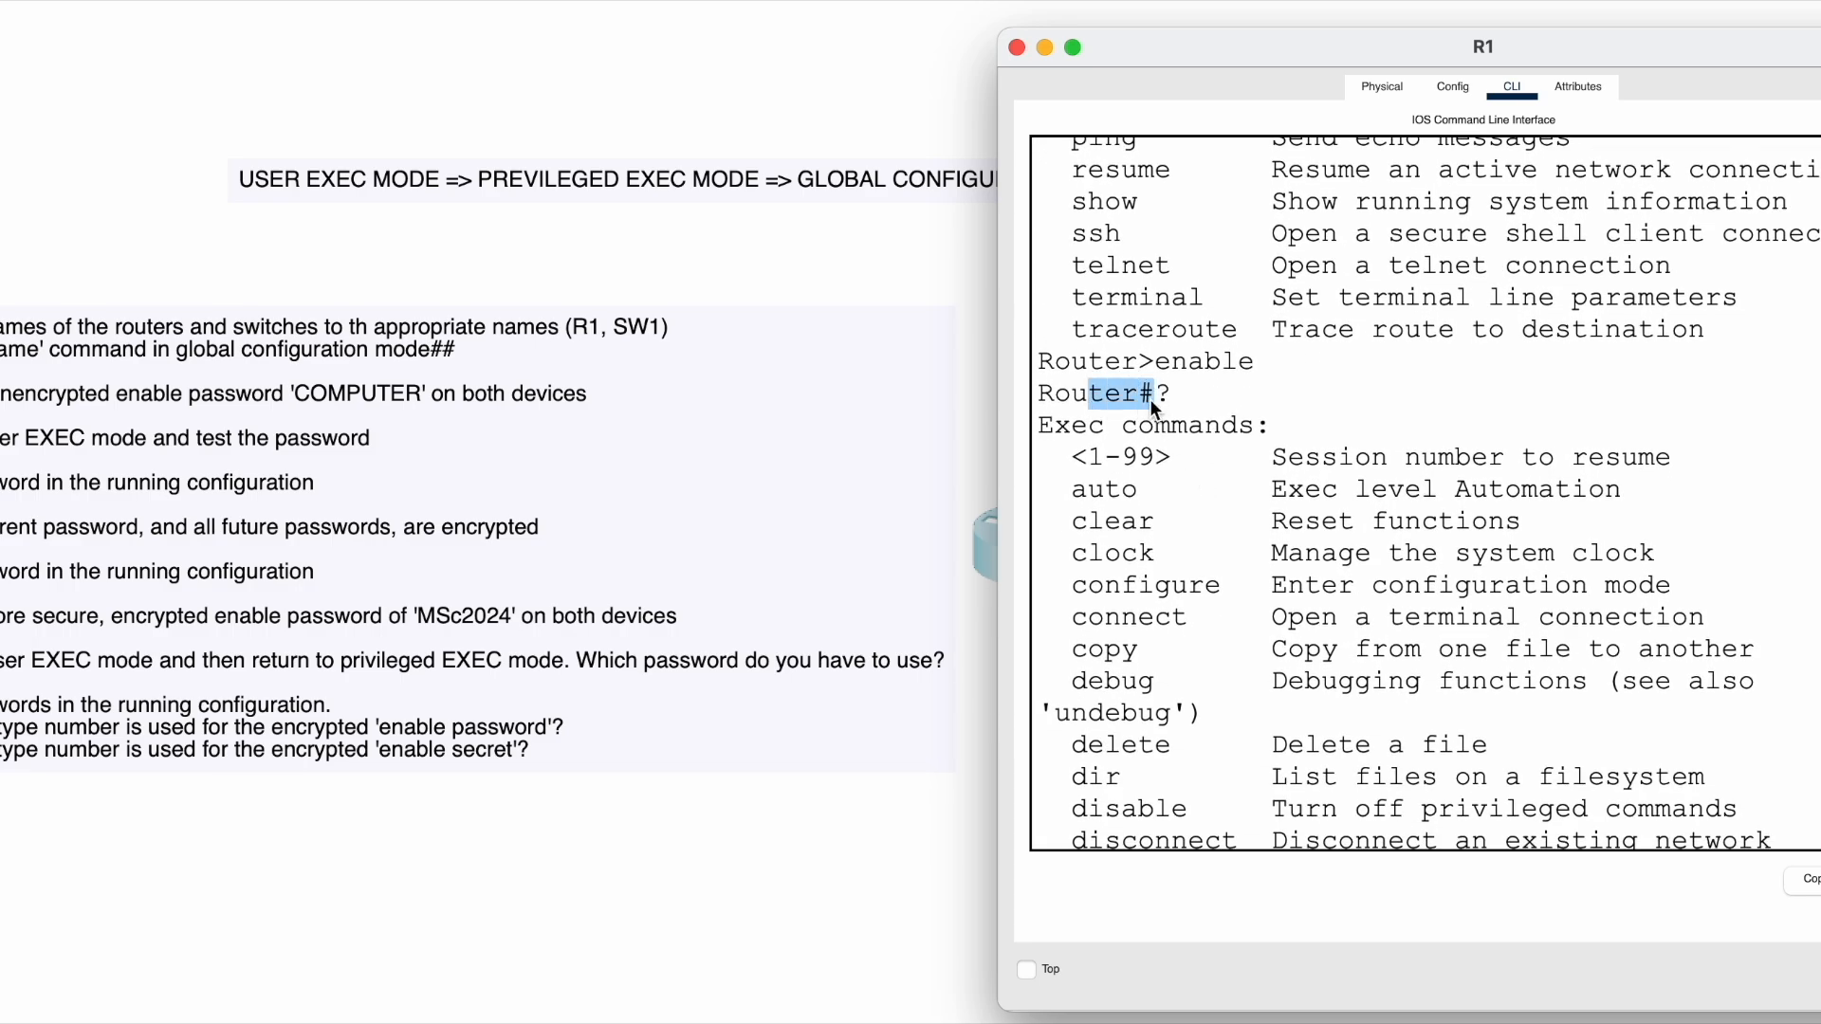
click(1178, 400)
scroll(1097, 552, down, 2)
scroll(1096, 555, down, 2)
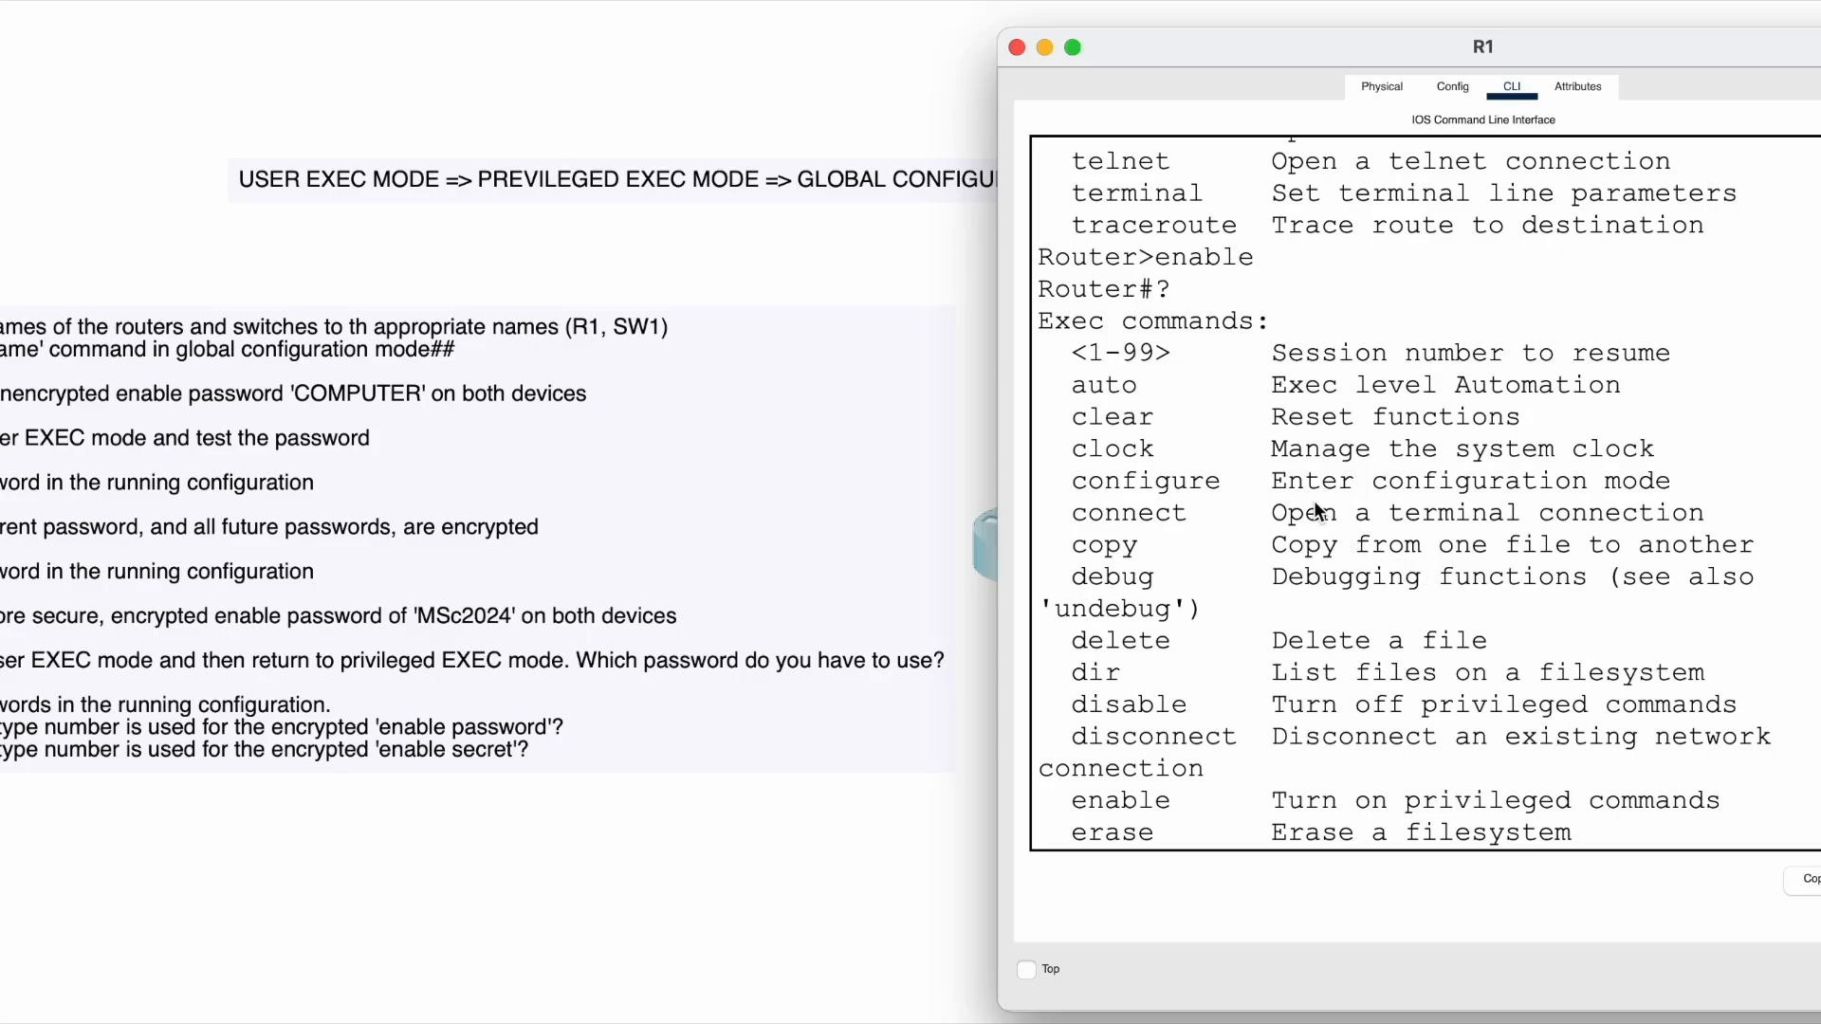
scroll(1316, 512, down, 3)
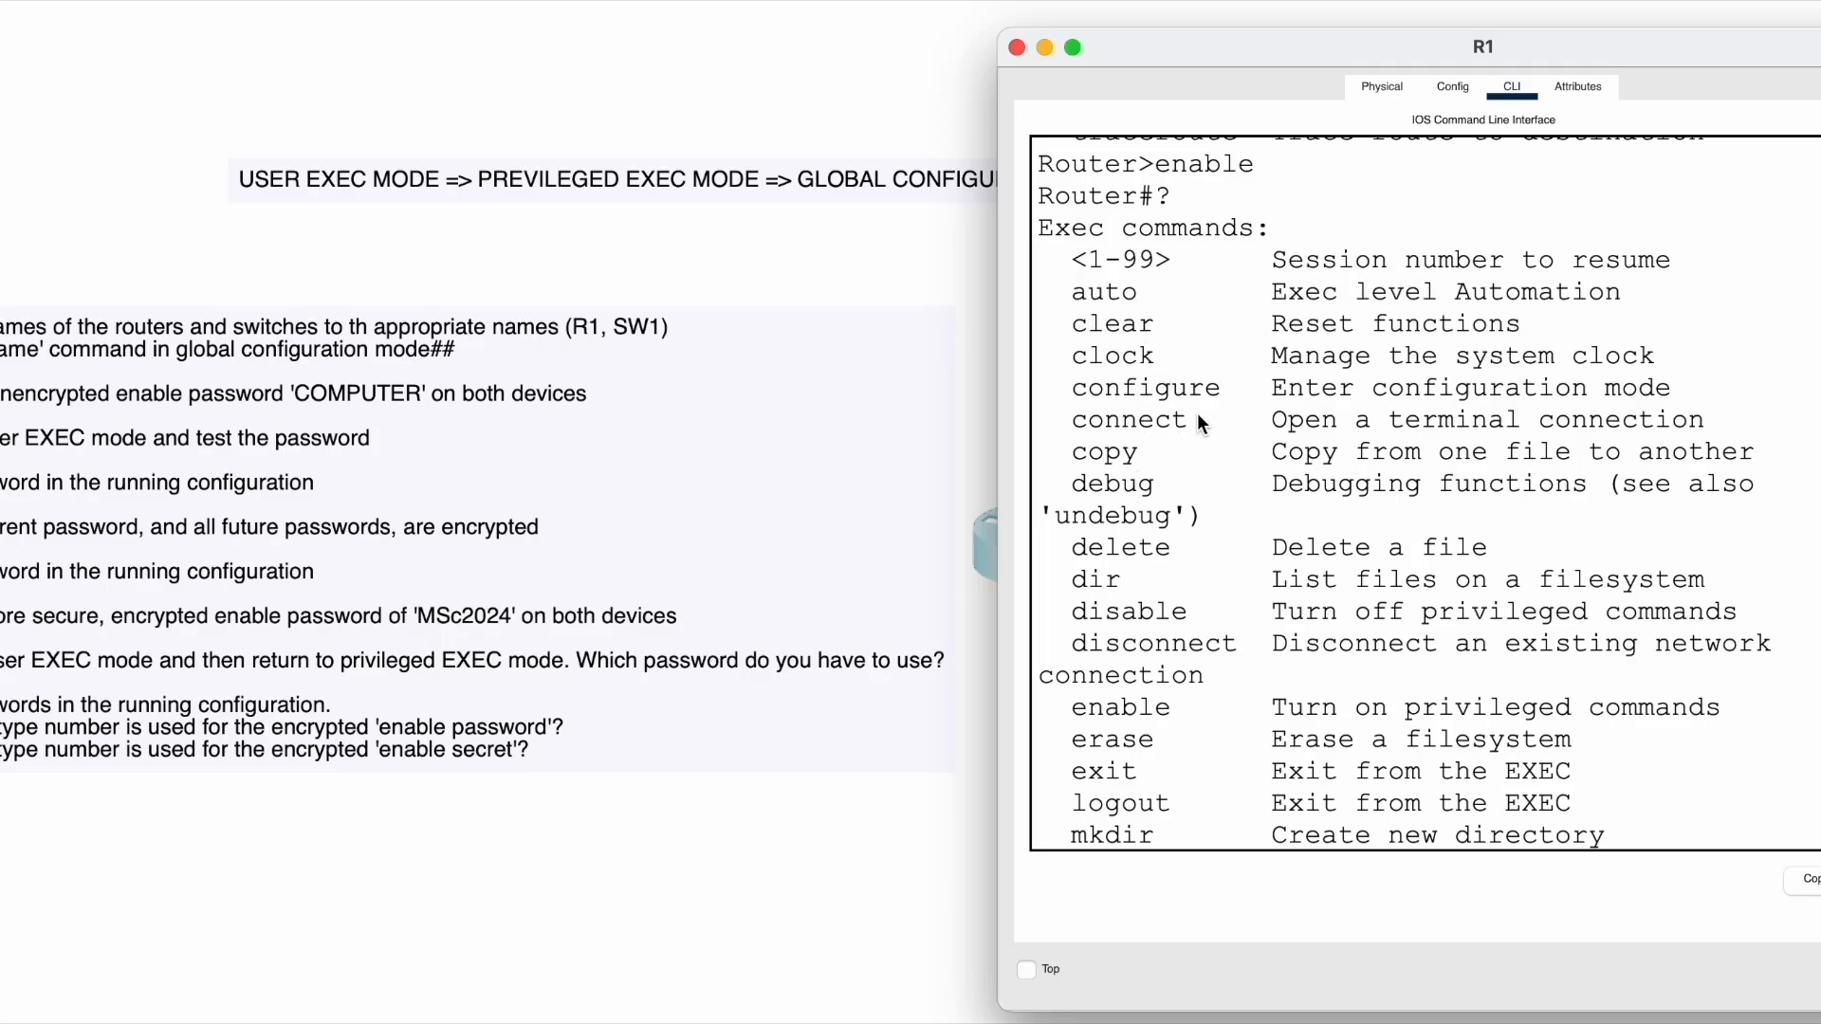
scroll(1155, 646, down, 3)
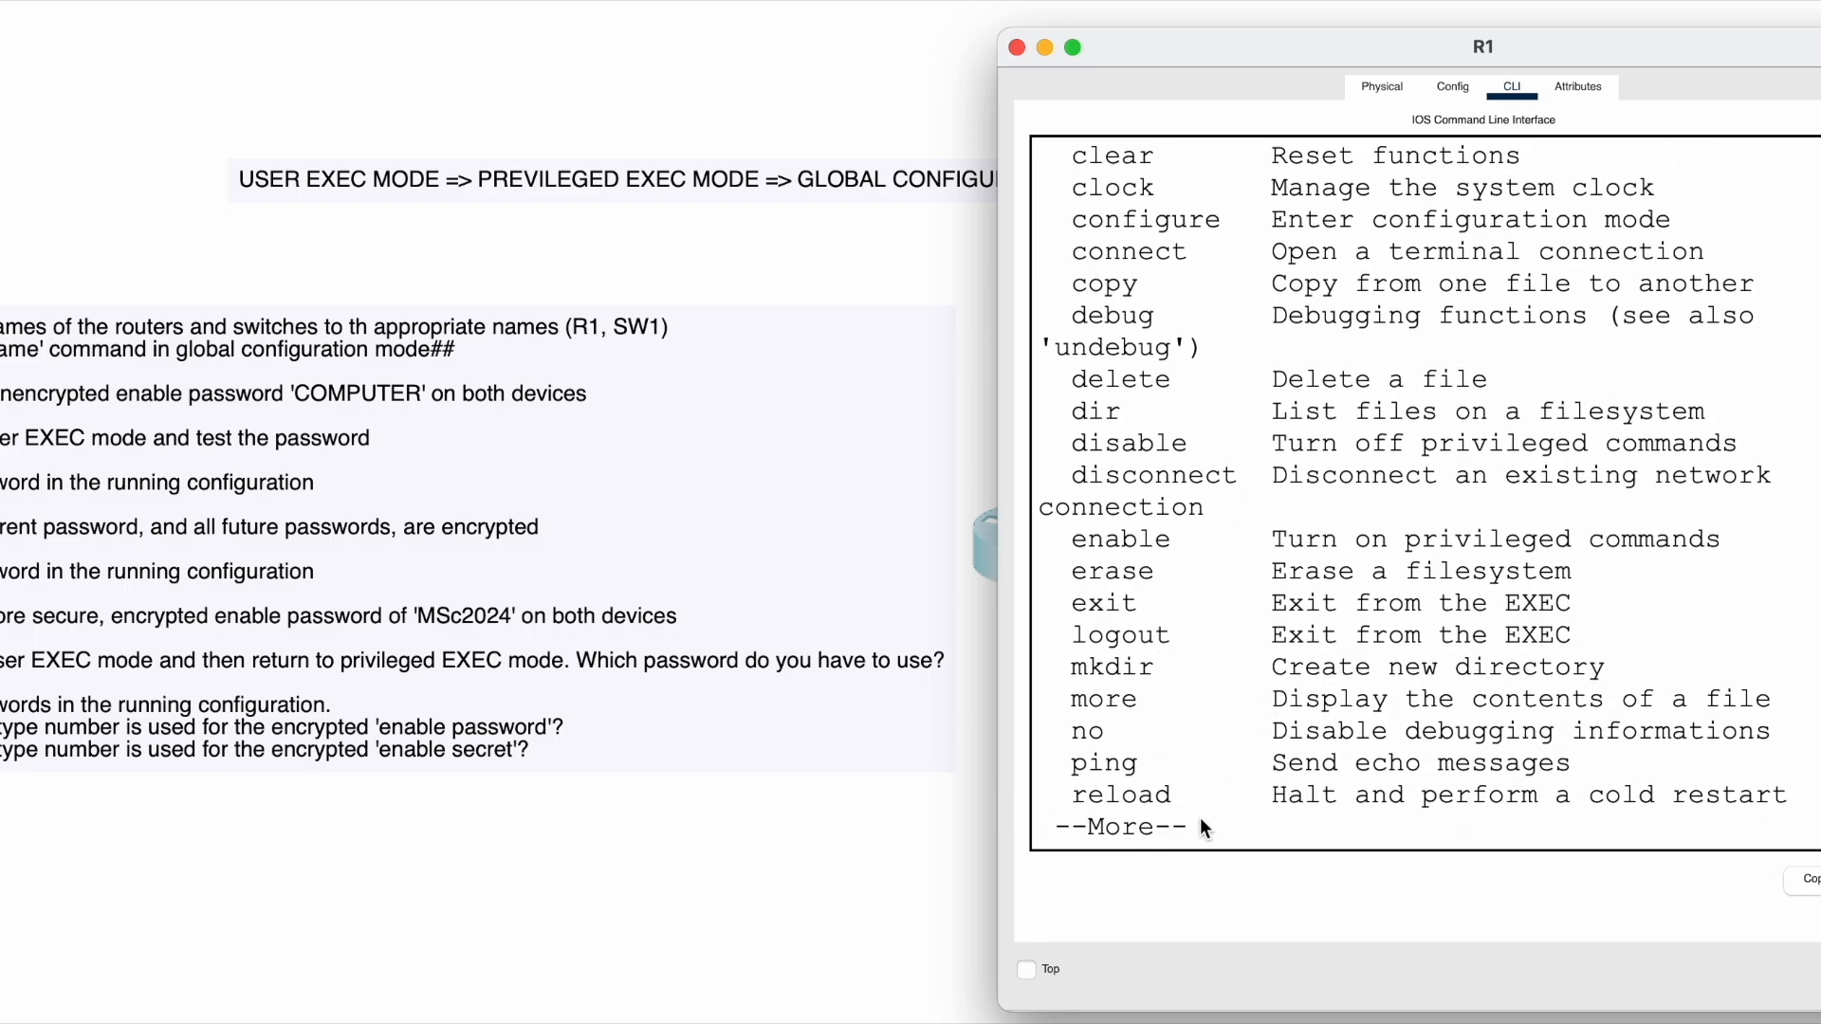
- Page the help listing to its end at Router#, reviewing the configure entry
key(Return)
key(Return)
key(Return)
key(Return)
key(Return)
key(Return)
key(Return)
key(Return)
key(Return)
key(Return)
key(Return)
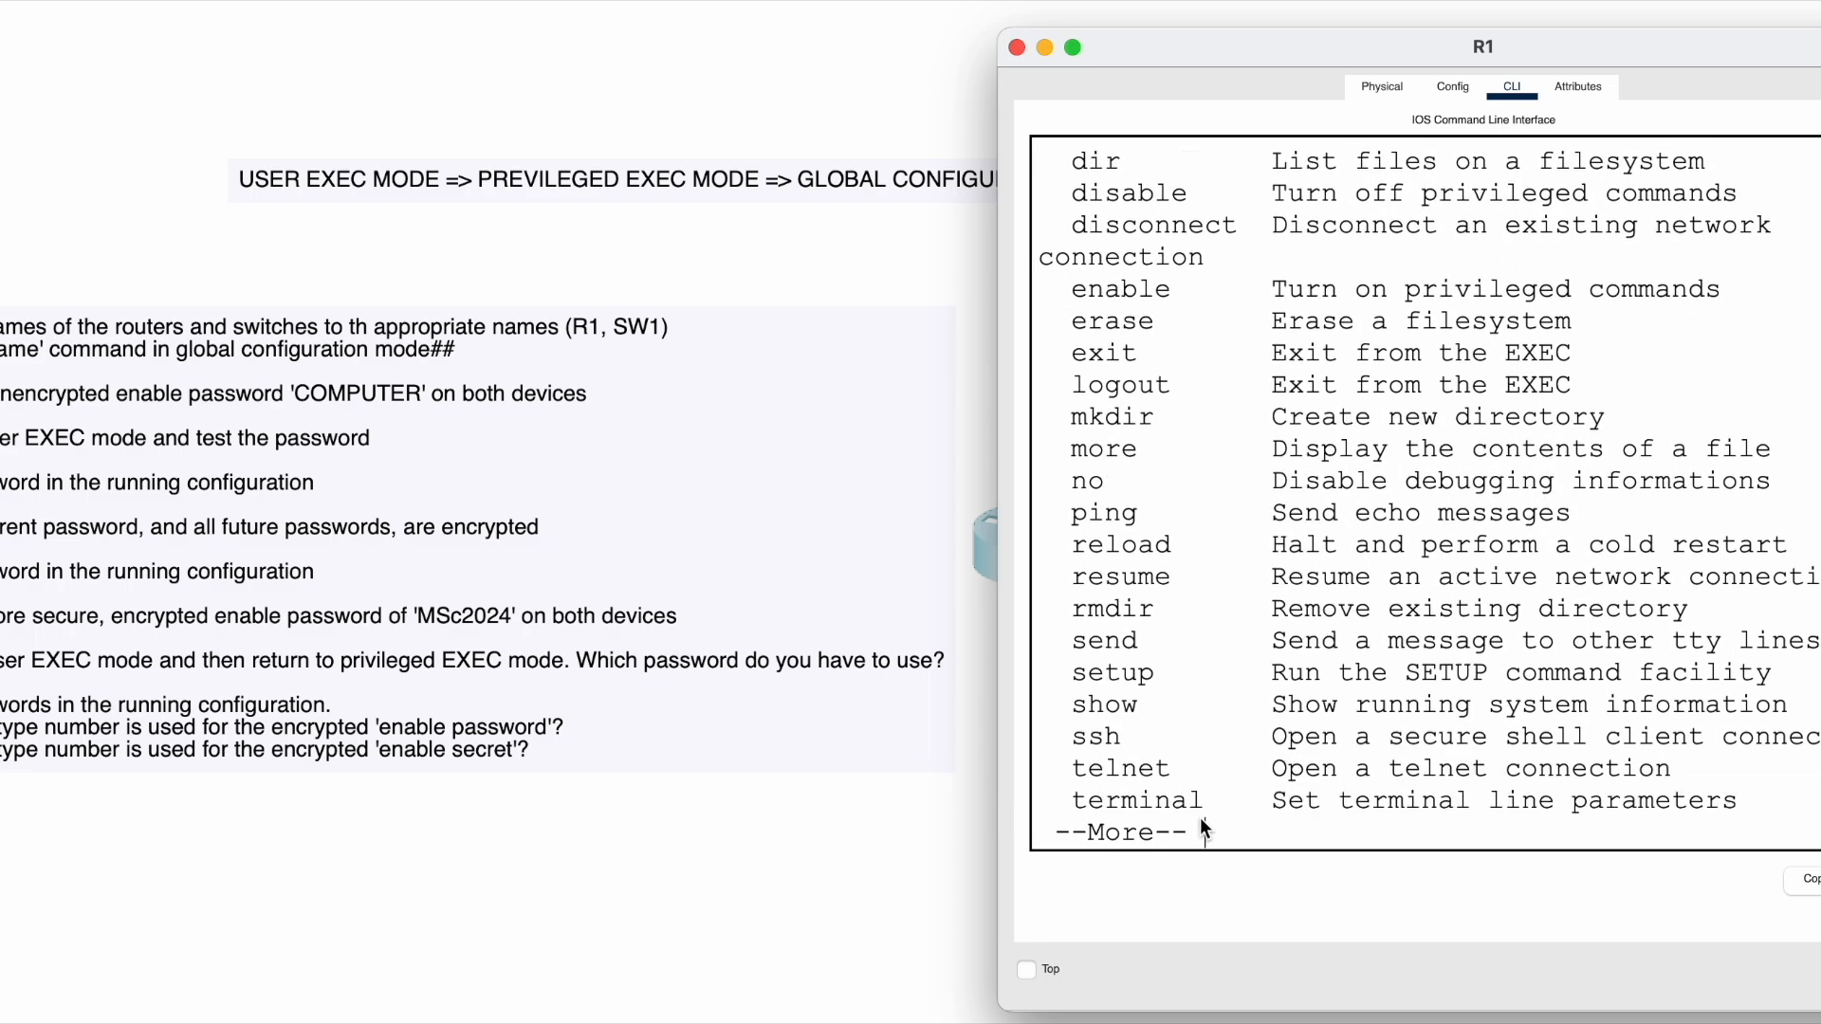
key(Return)
key(Return)
key(Return)
key(Return)
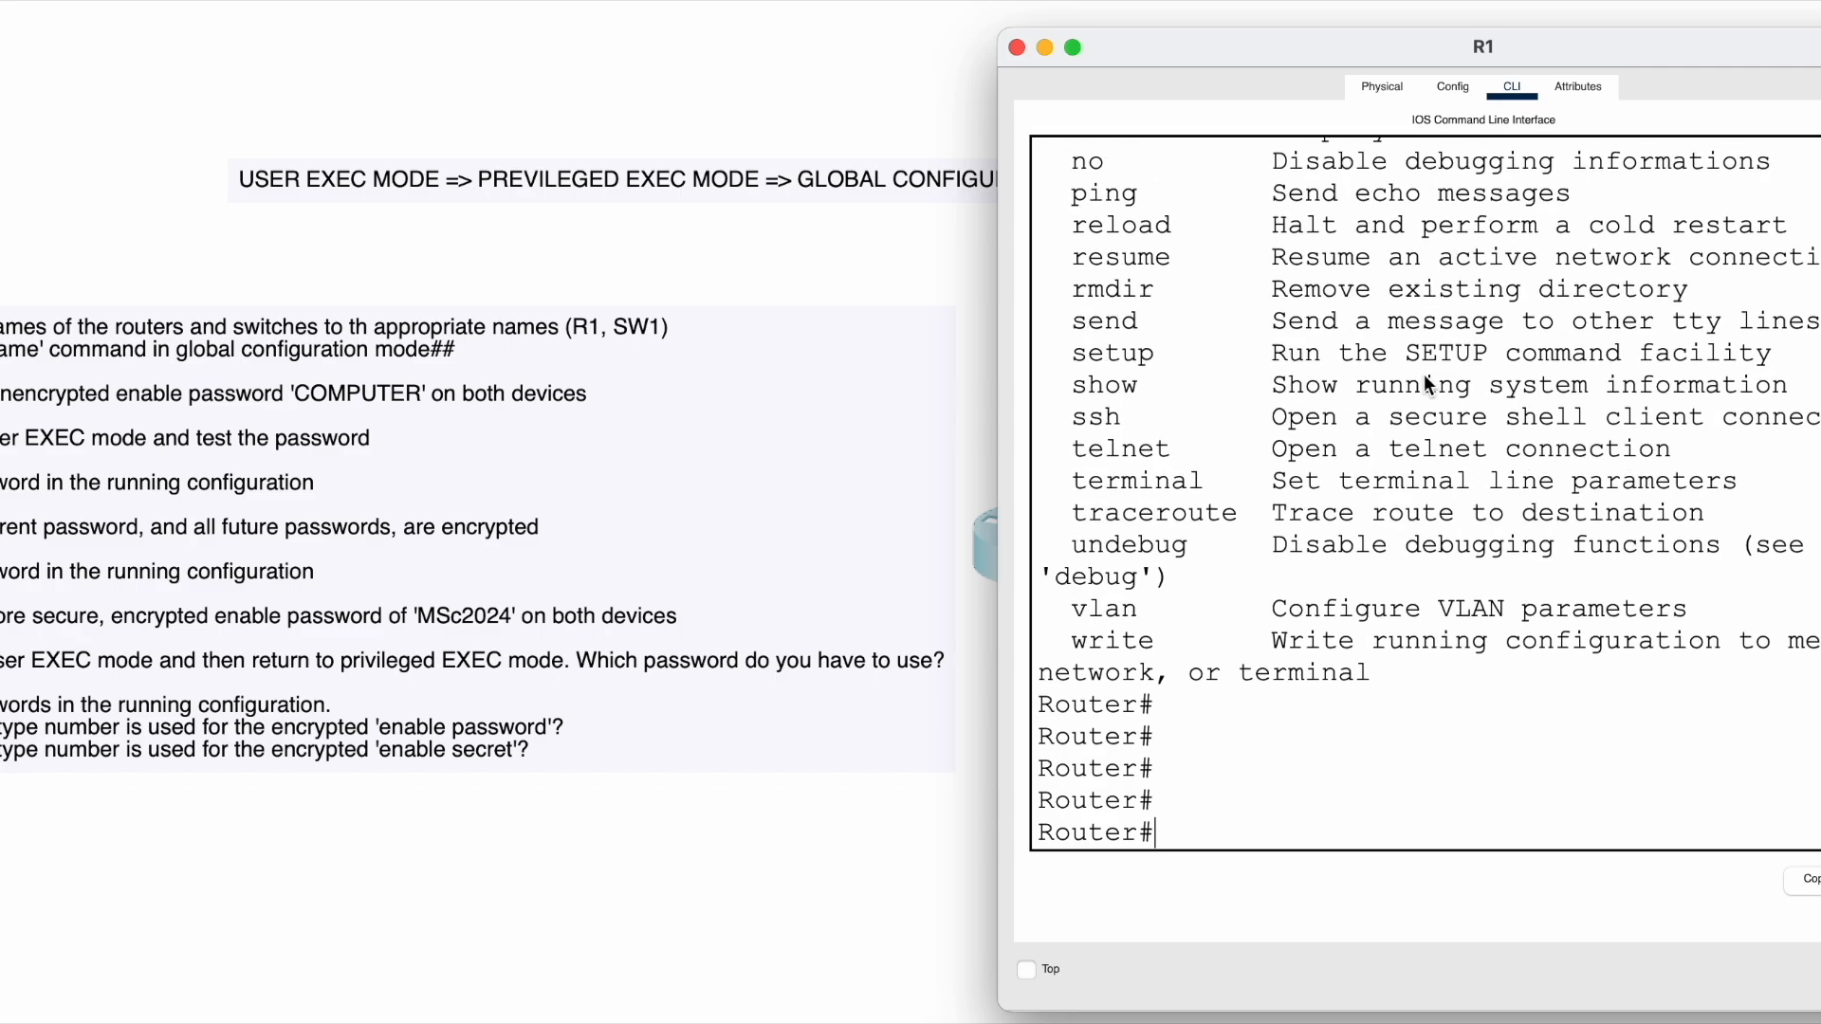
scroll(1472, 385, up, 1)
scroll(1473, 388, up, 10)
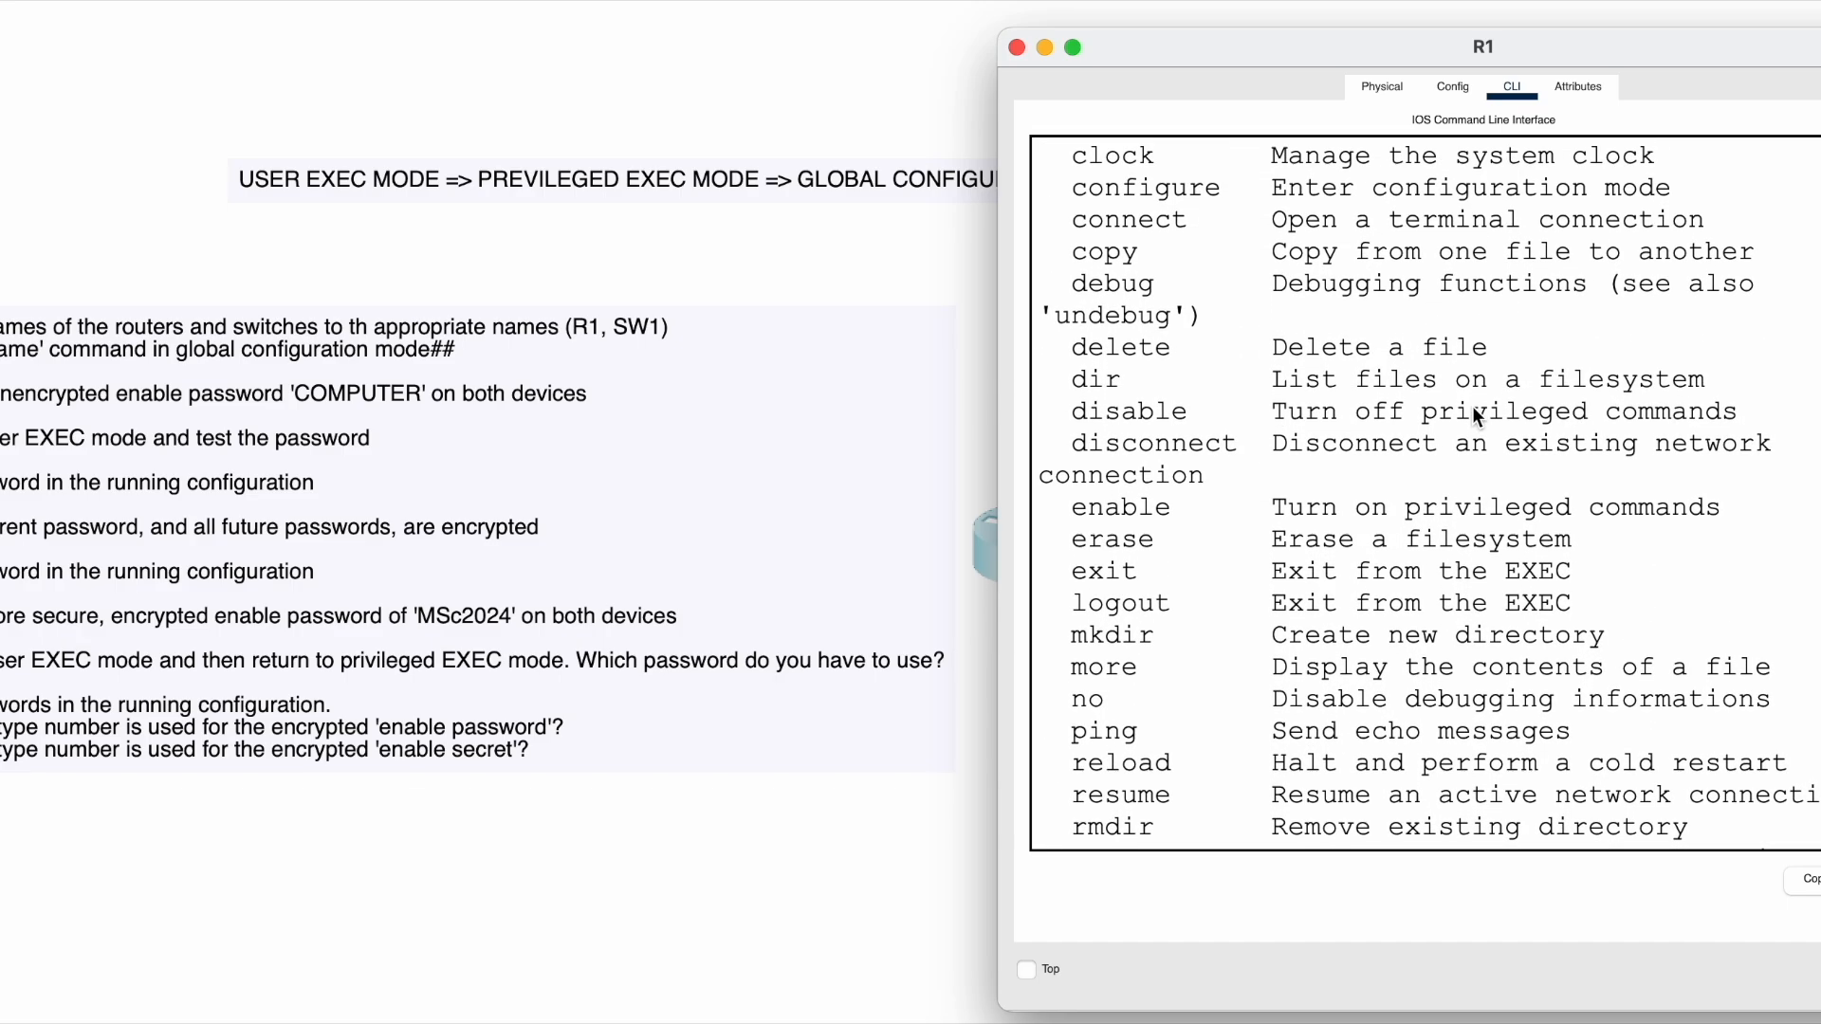
scroll(1471, 406, up, 4)
scroll(1472, 406, down, 1)
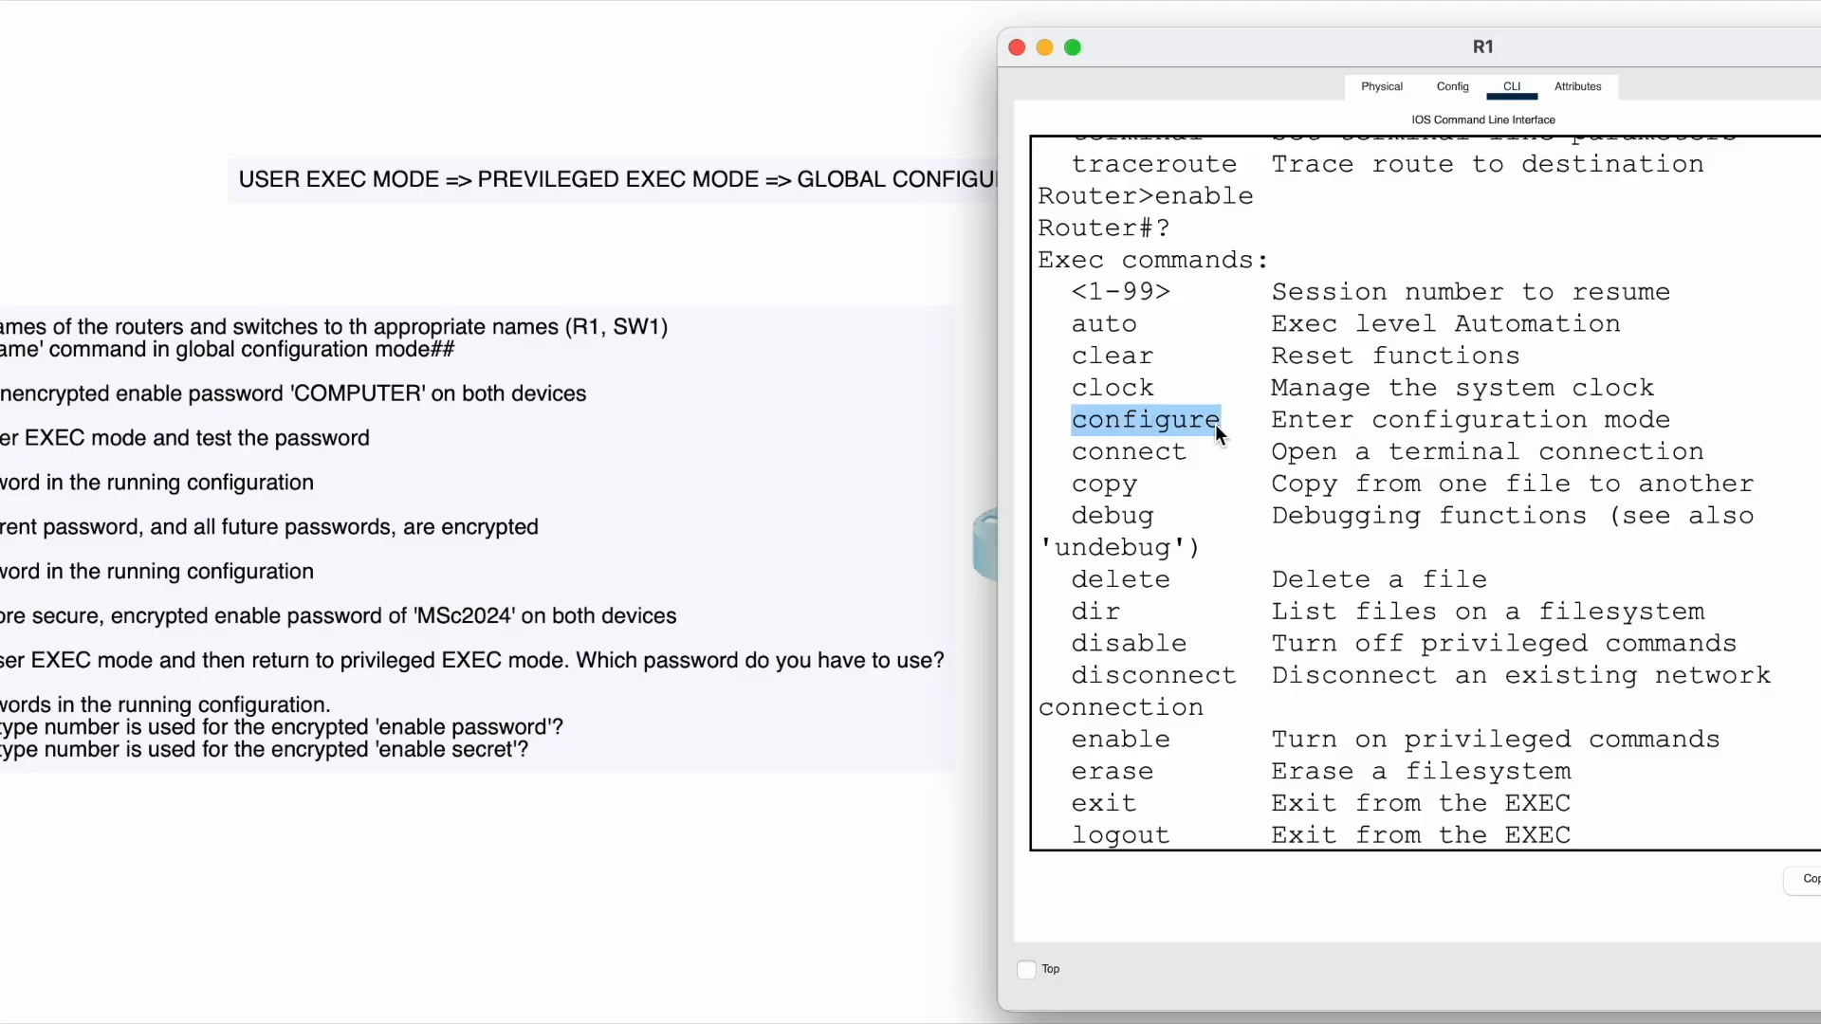
click(1276, 424)
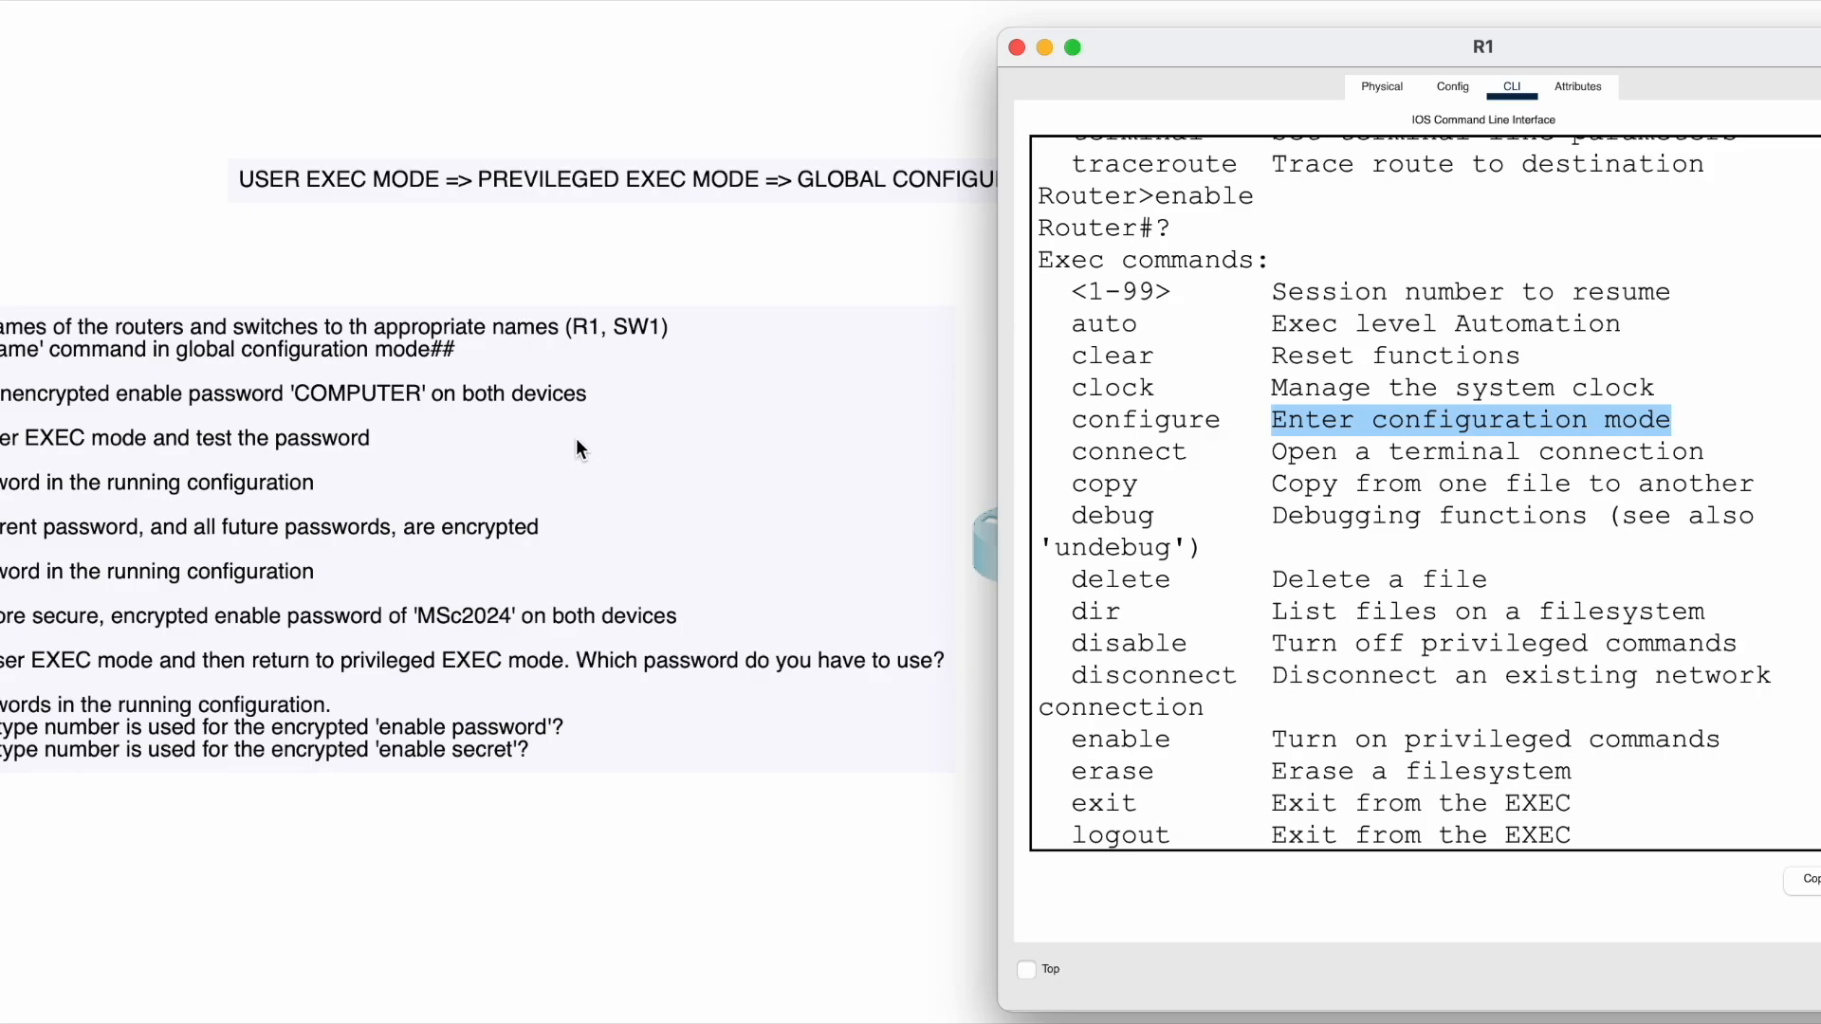
click(1371, 419)
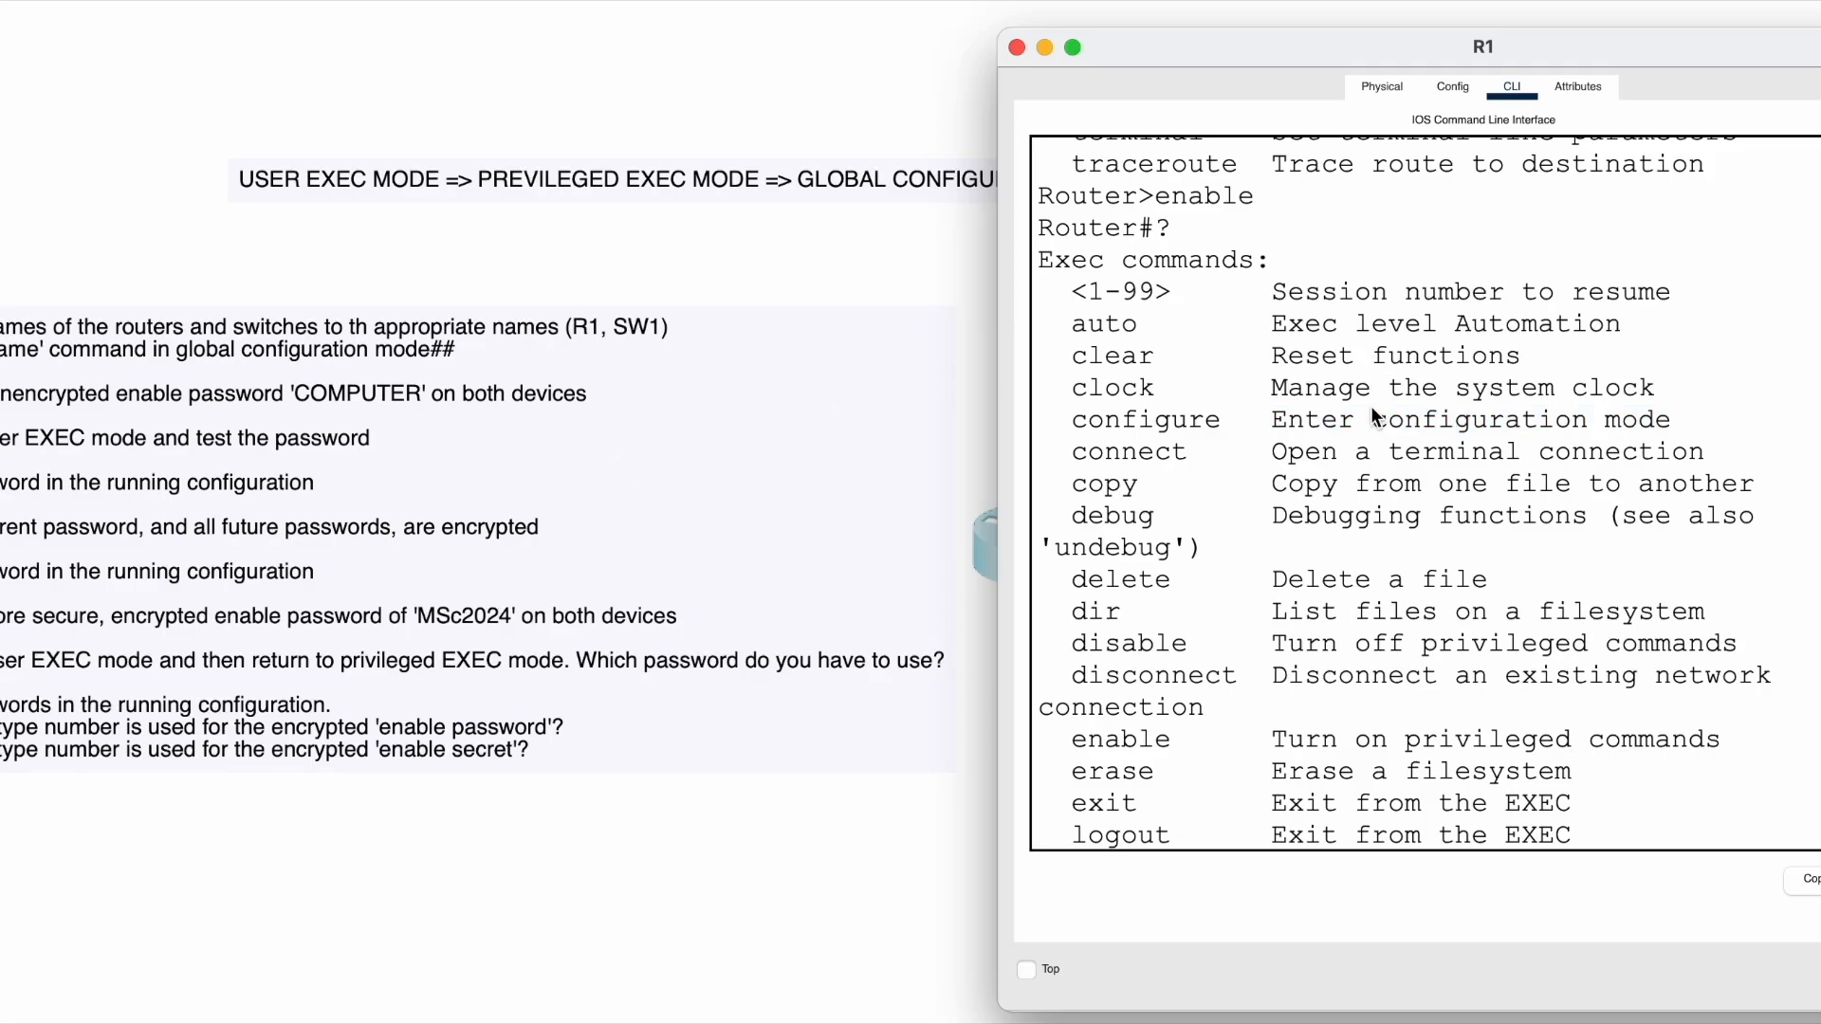
scroll(1226, 777, down, 8)
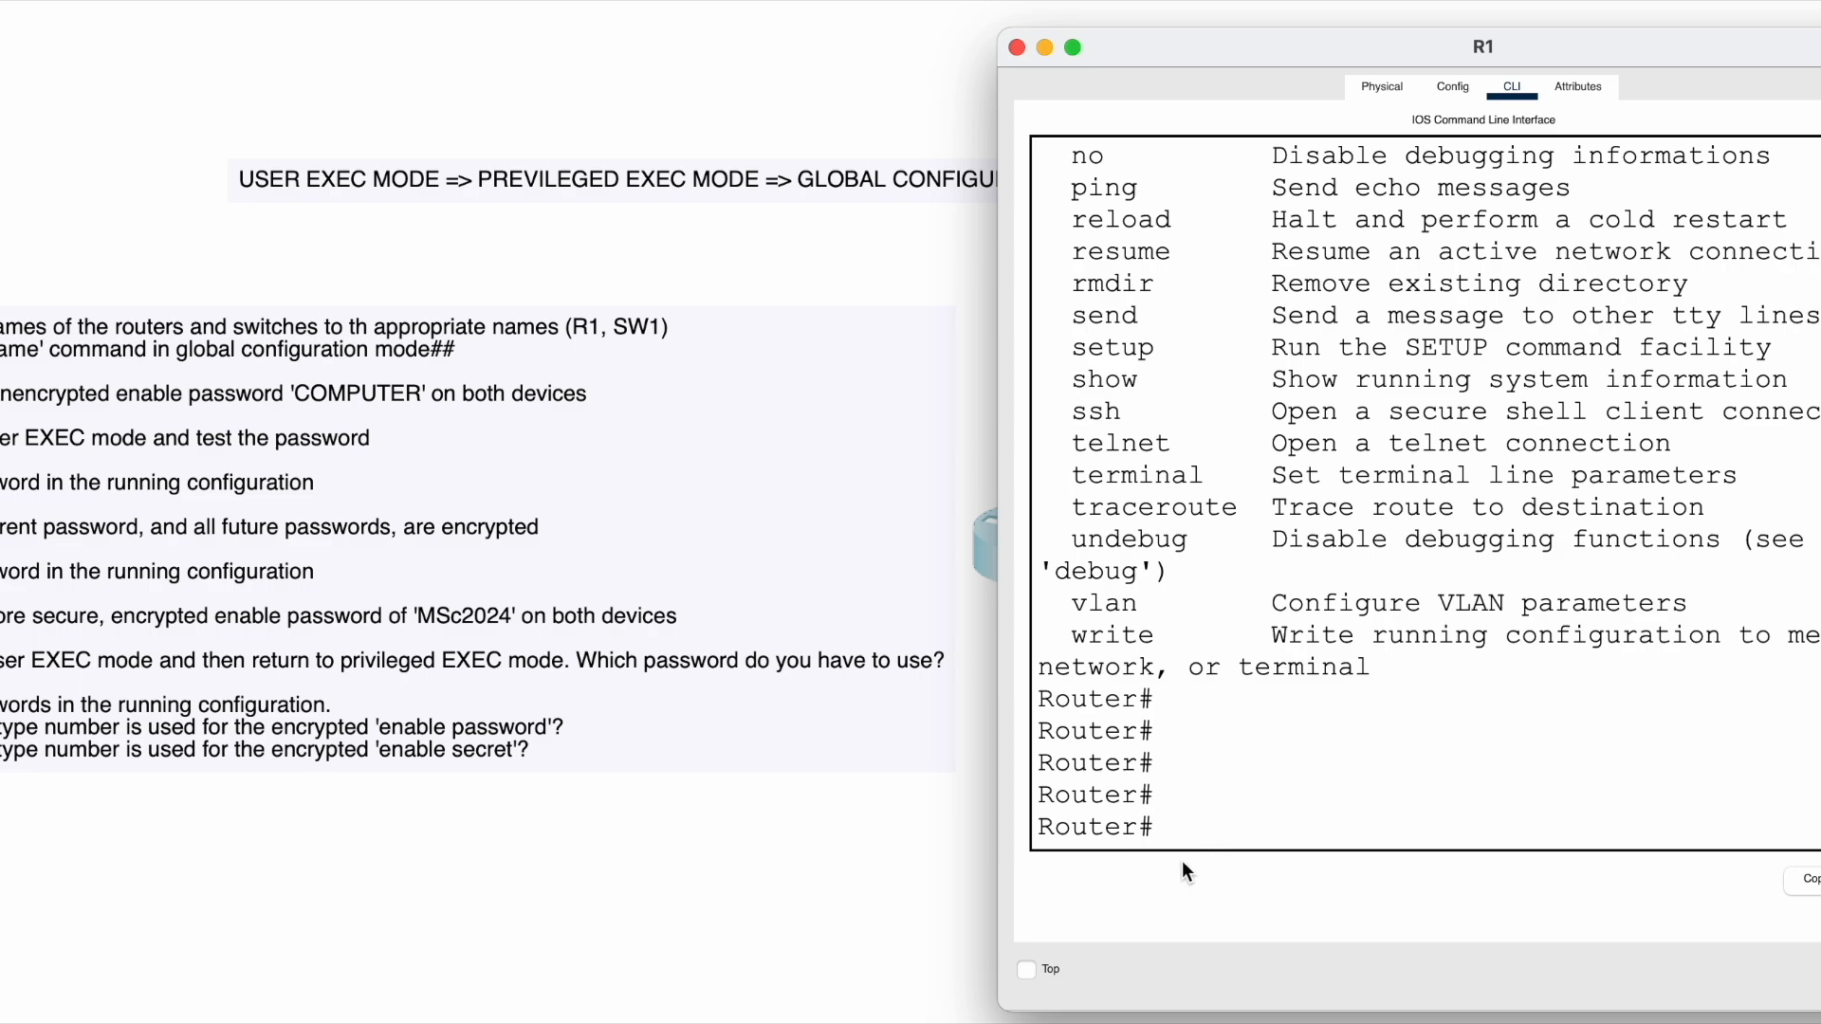
- Complete and run configure at Router#, prompting for terminal, memory, or network
text(figure)
scroll(1688, 370, up, 7)
scroll(1223, 487, up, 5)
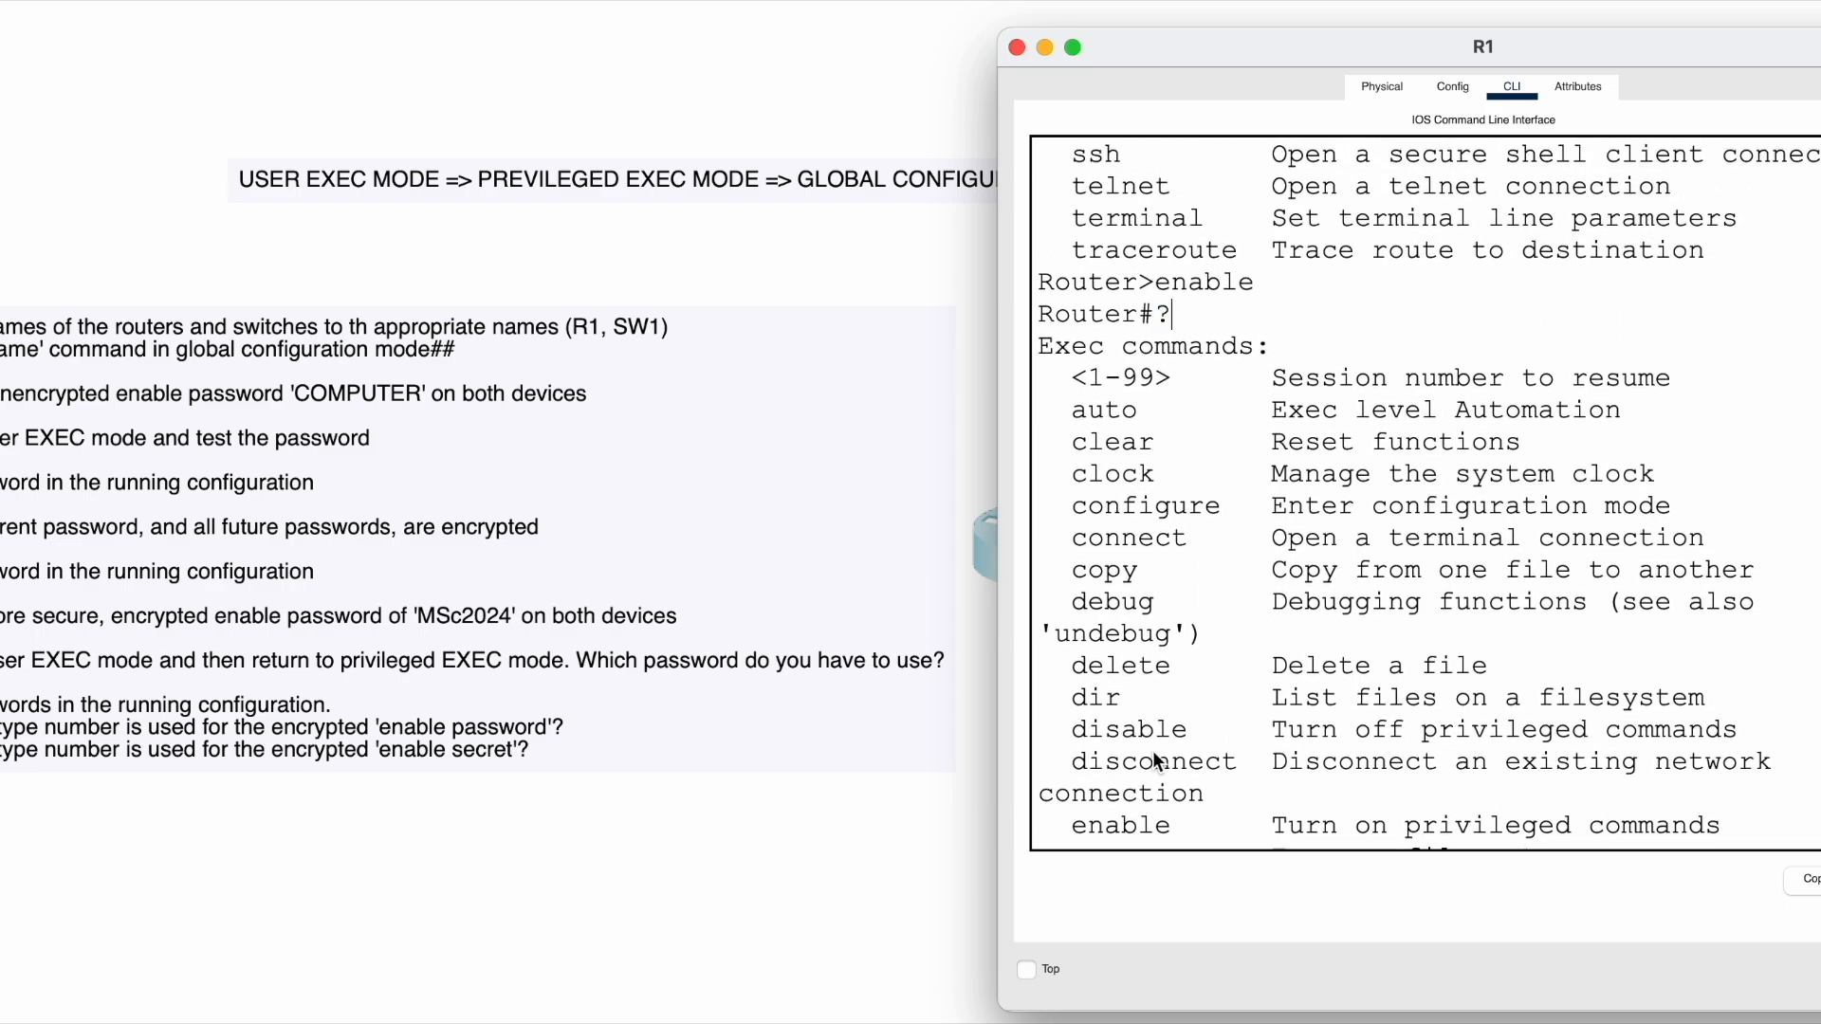
scroll(1153, 749, down, 12)
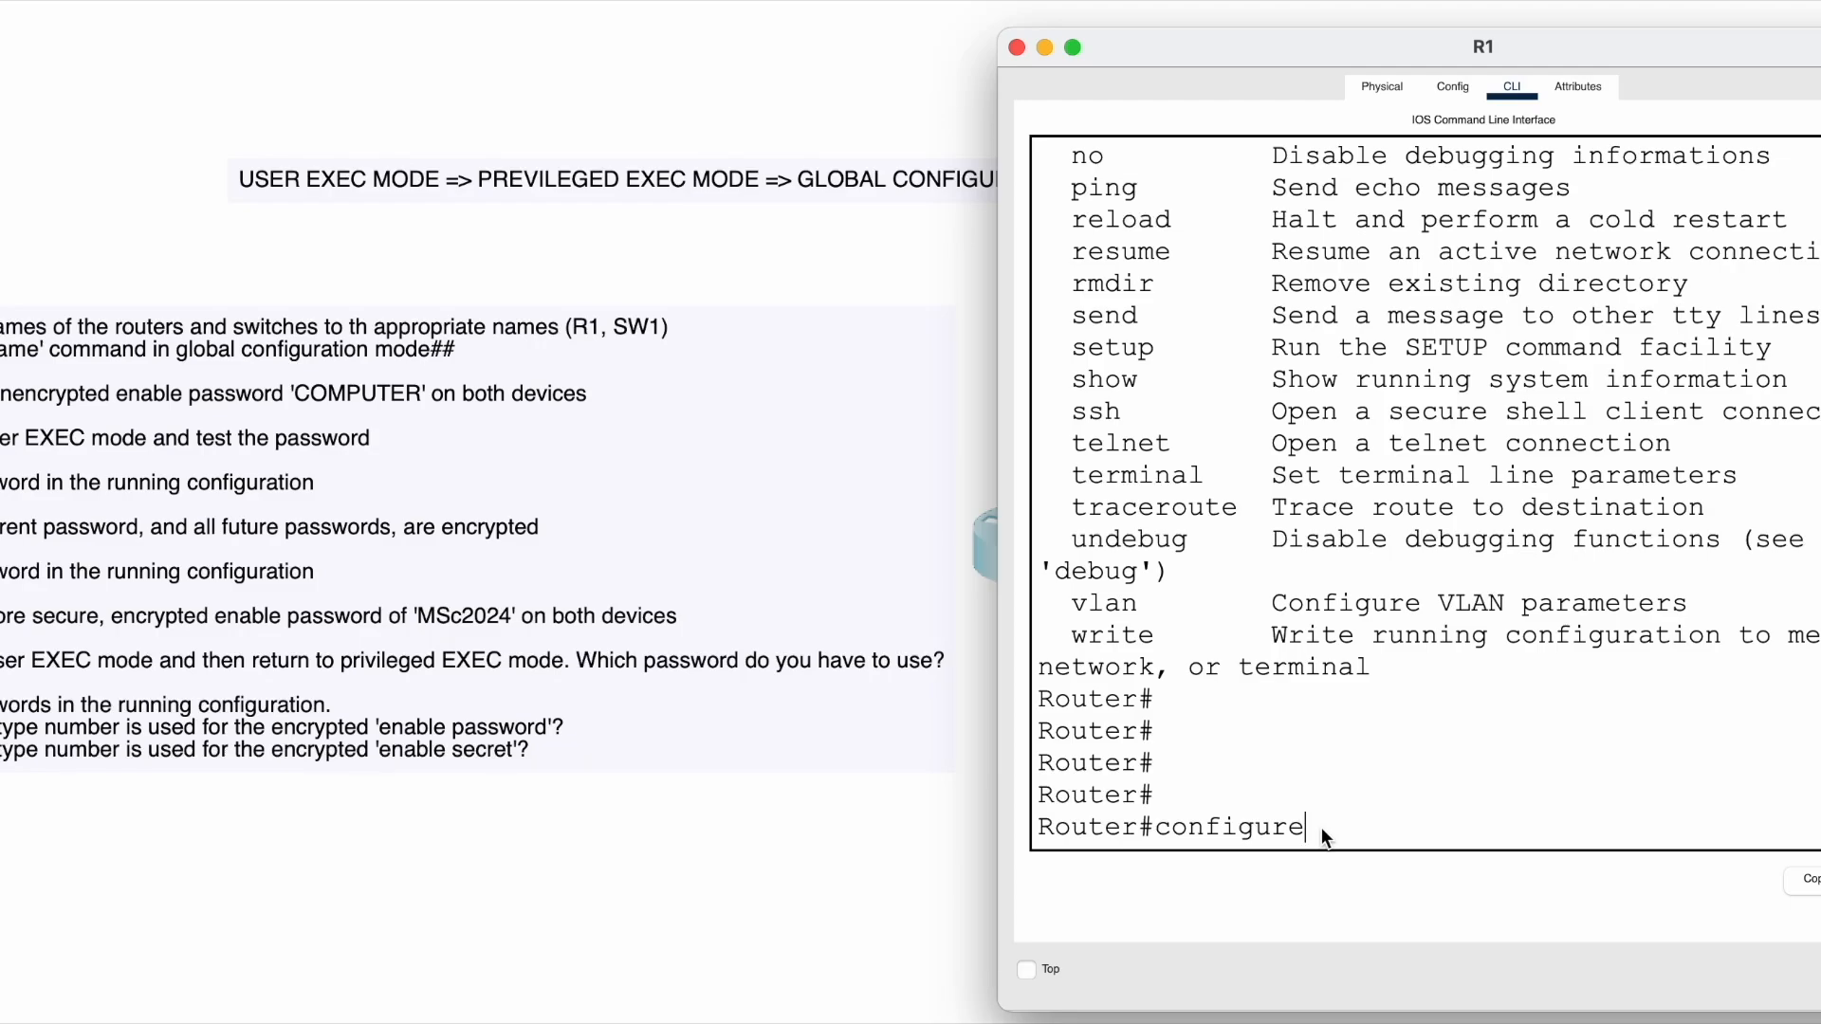
scroll(1322, 827, up, 5)
scroll(1322, 827, down, 5)
key(Return)
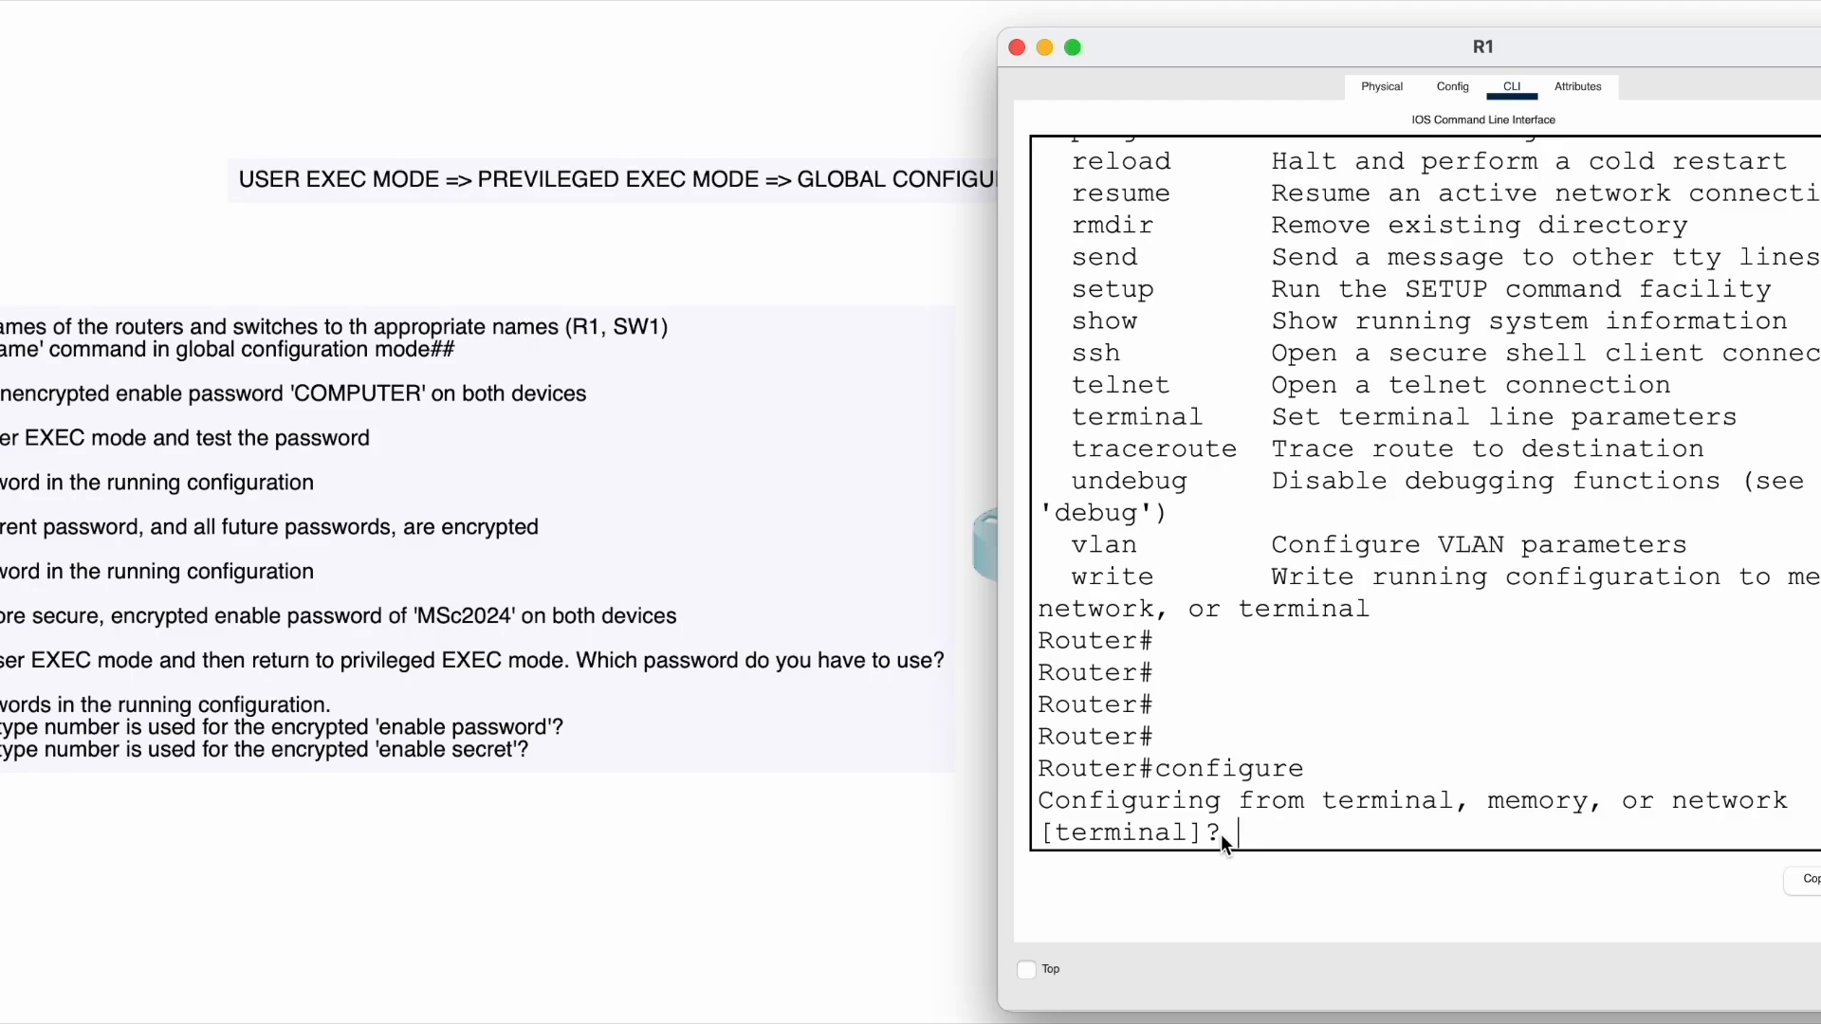
- Answer terminal to put R1 into global configuration mode at Router(config)#
text(terminal]? term)
key(BackSpace)
key(BackSpace)
text(l)
key(Return)
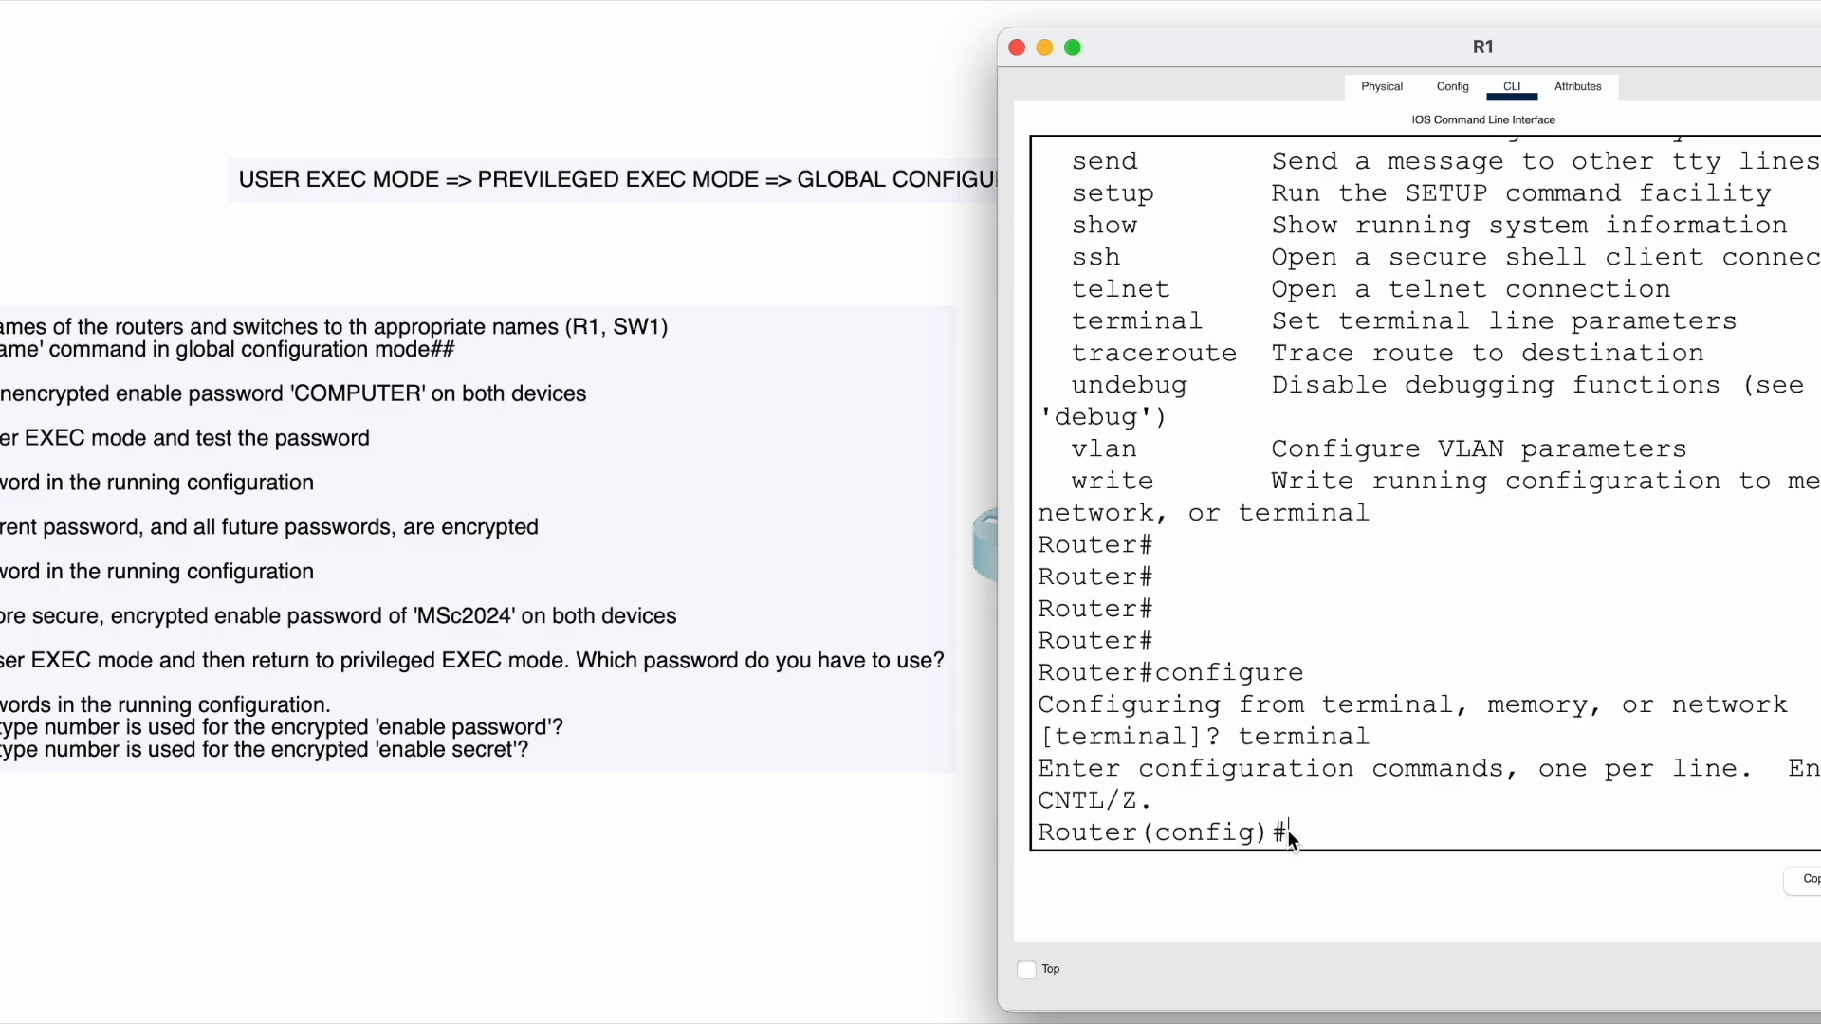
- Highlight the config prompt and the configure/terminal lines, then exit back to Router#
drag(1288, 829, 1096, 834)
drag(1304, 806, 1084, 839)
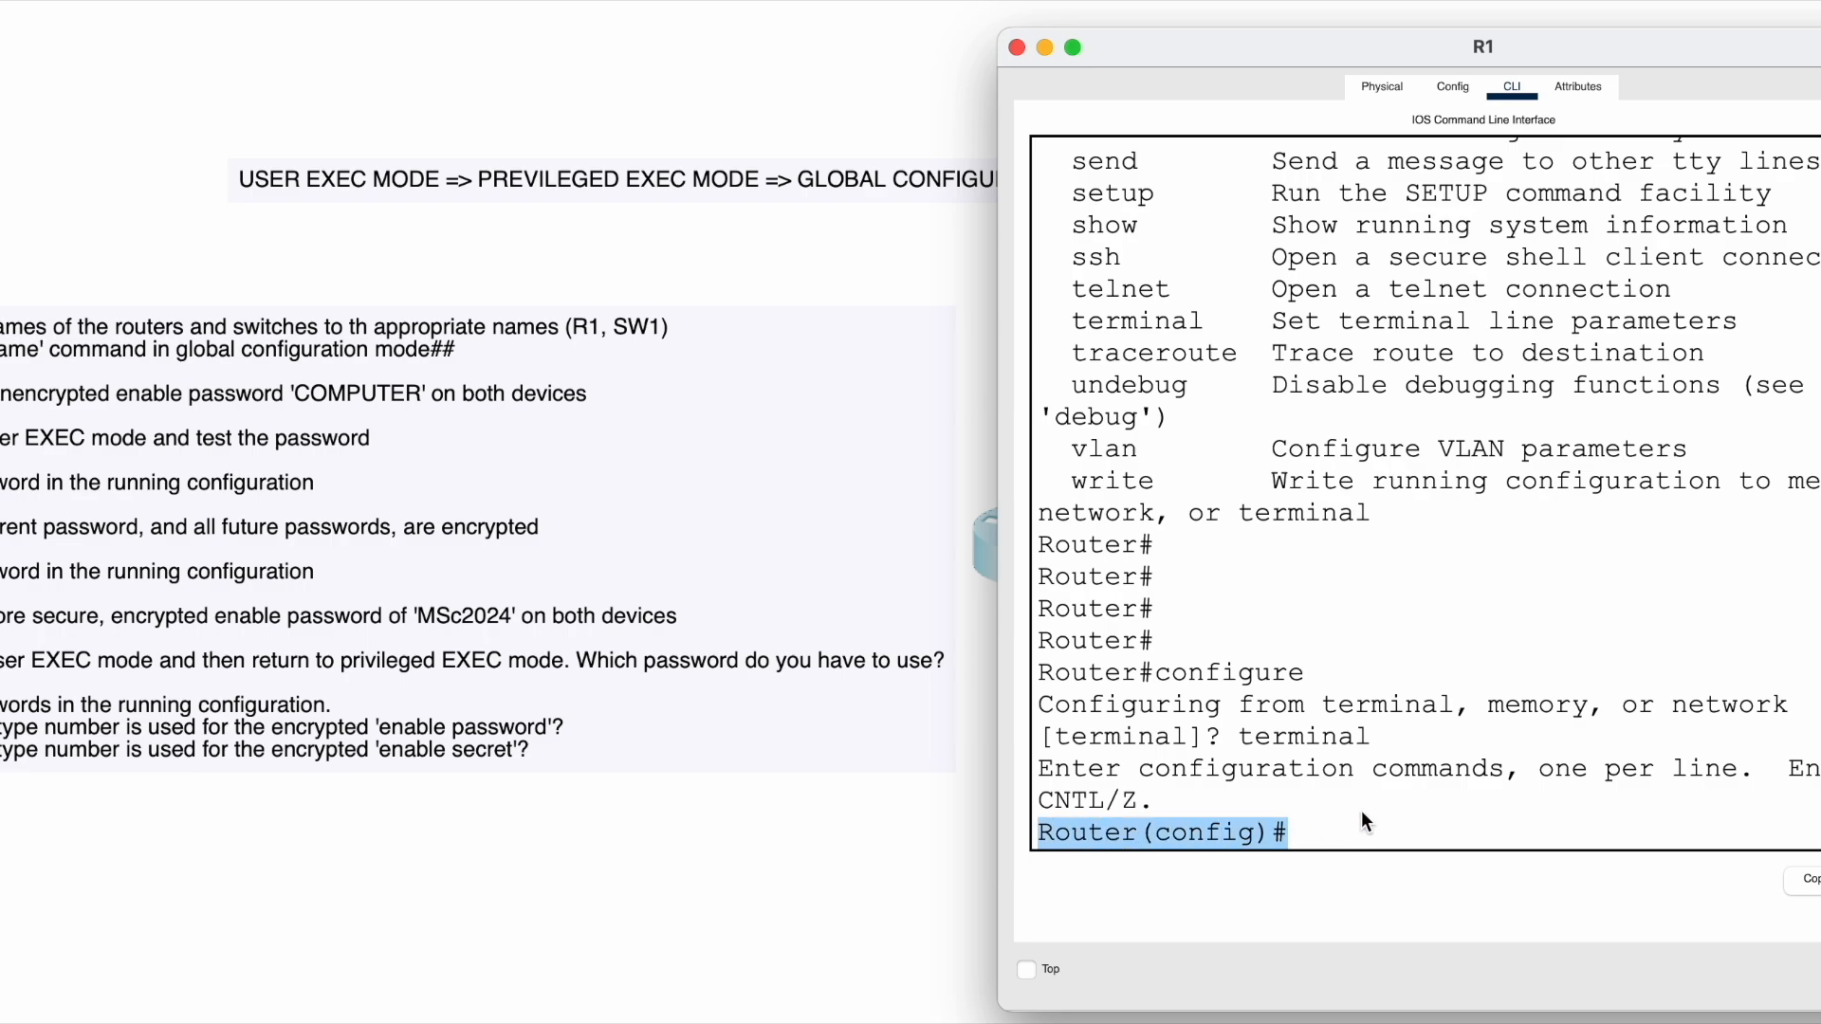
click(1337, 835)
drag(1161, 670, 1168, 670)
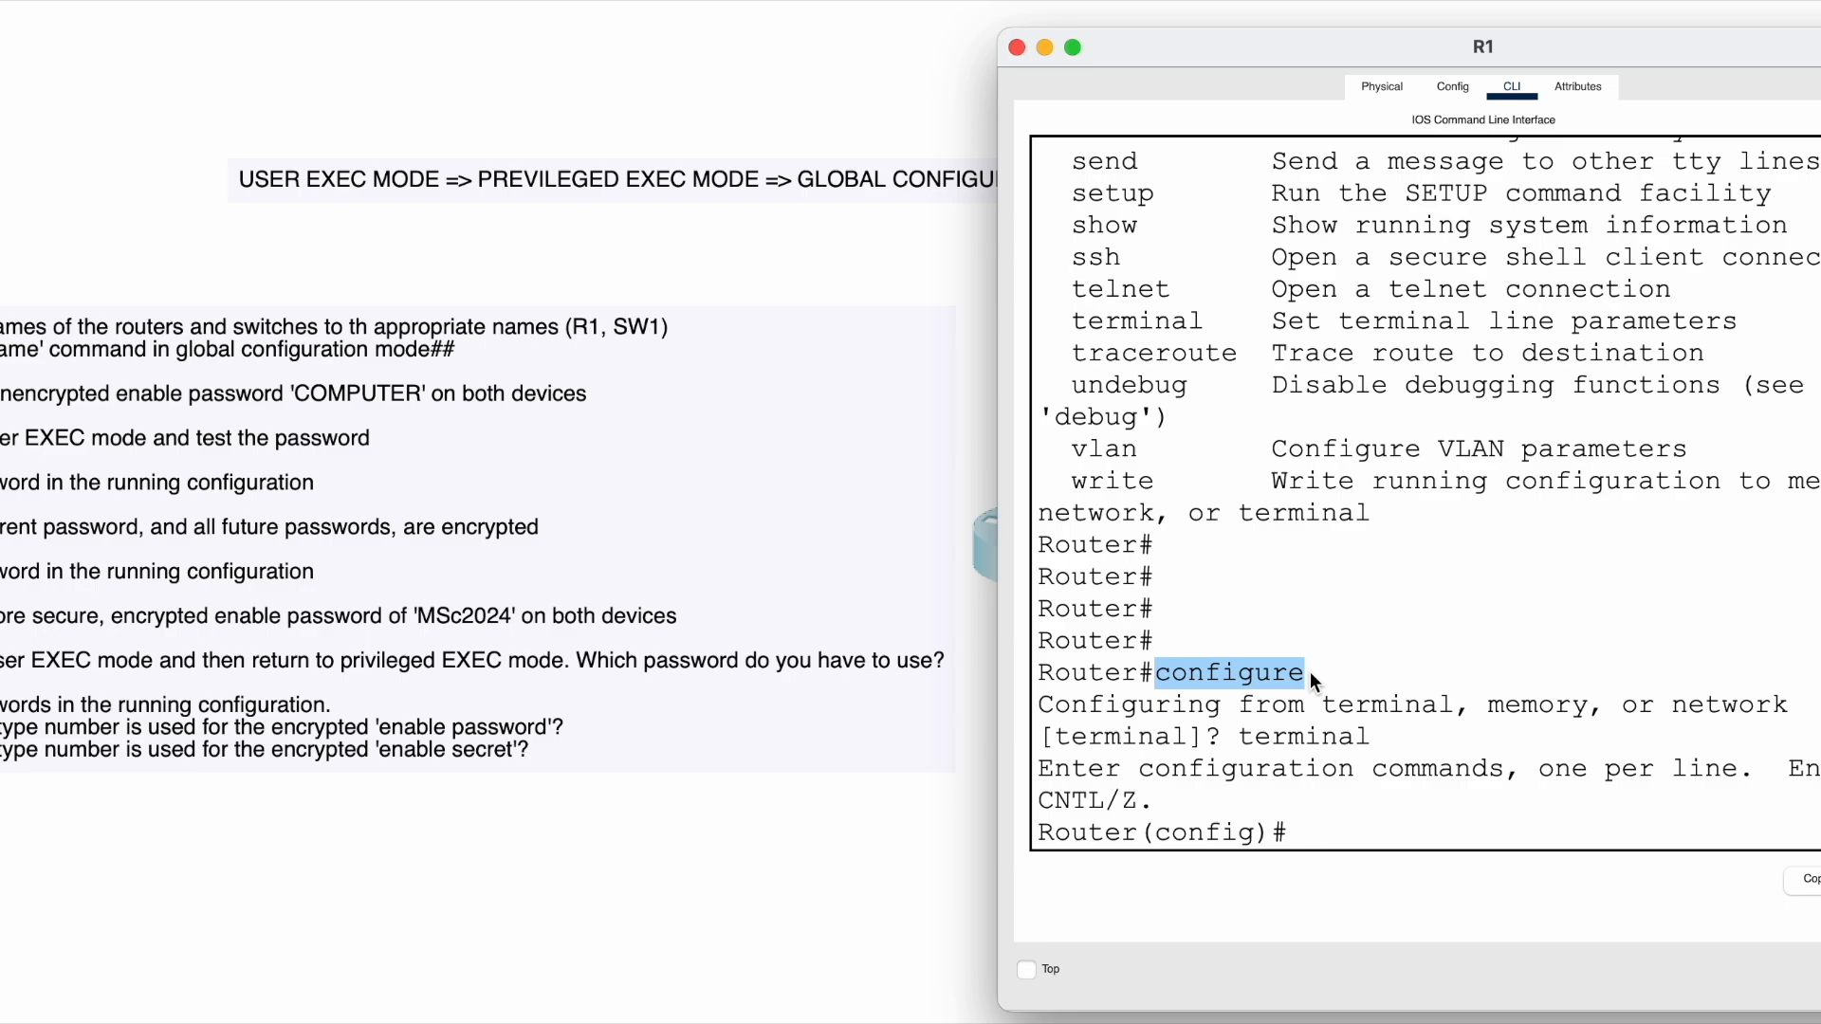
drag(1241, 741, 1313, 739)
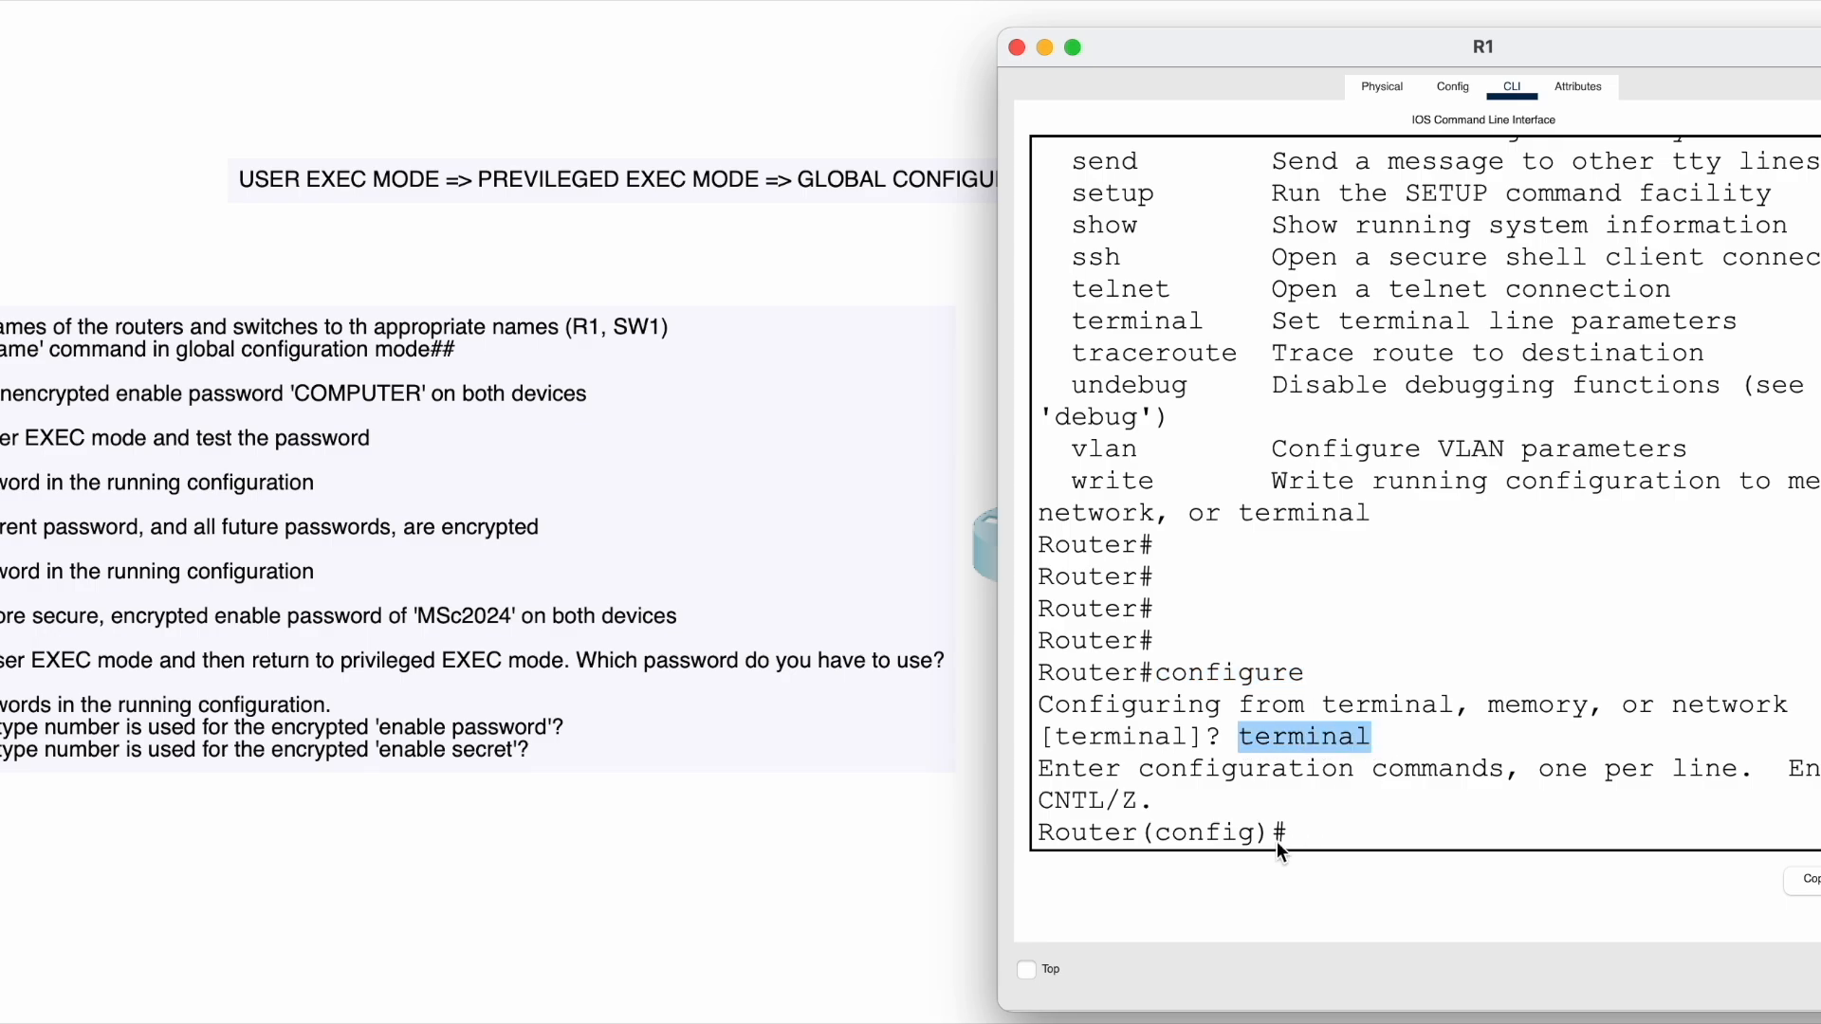
click(1315, 819)
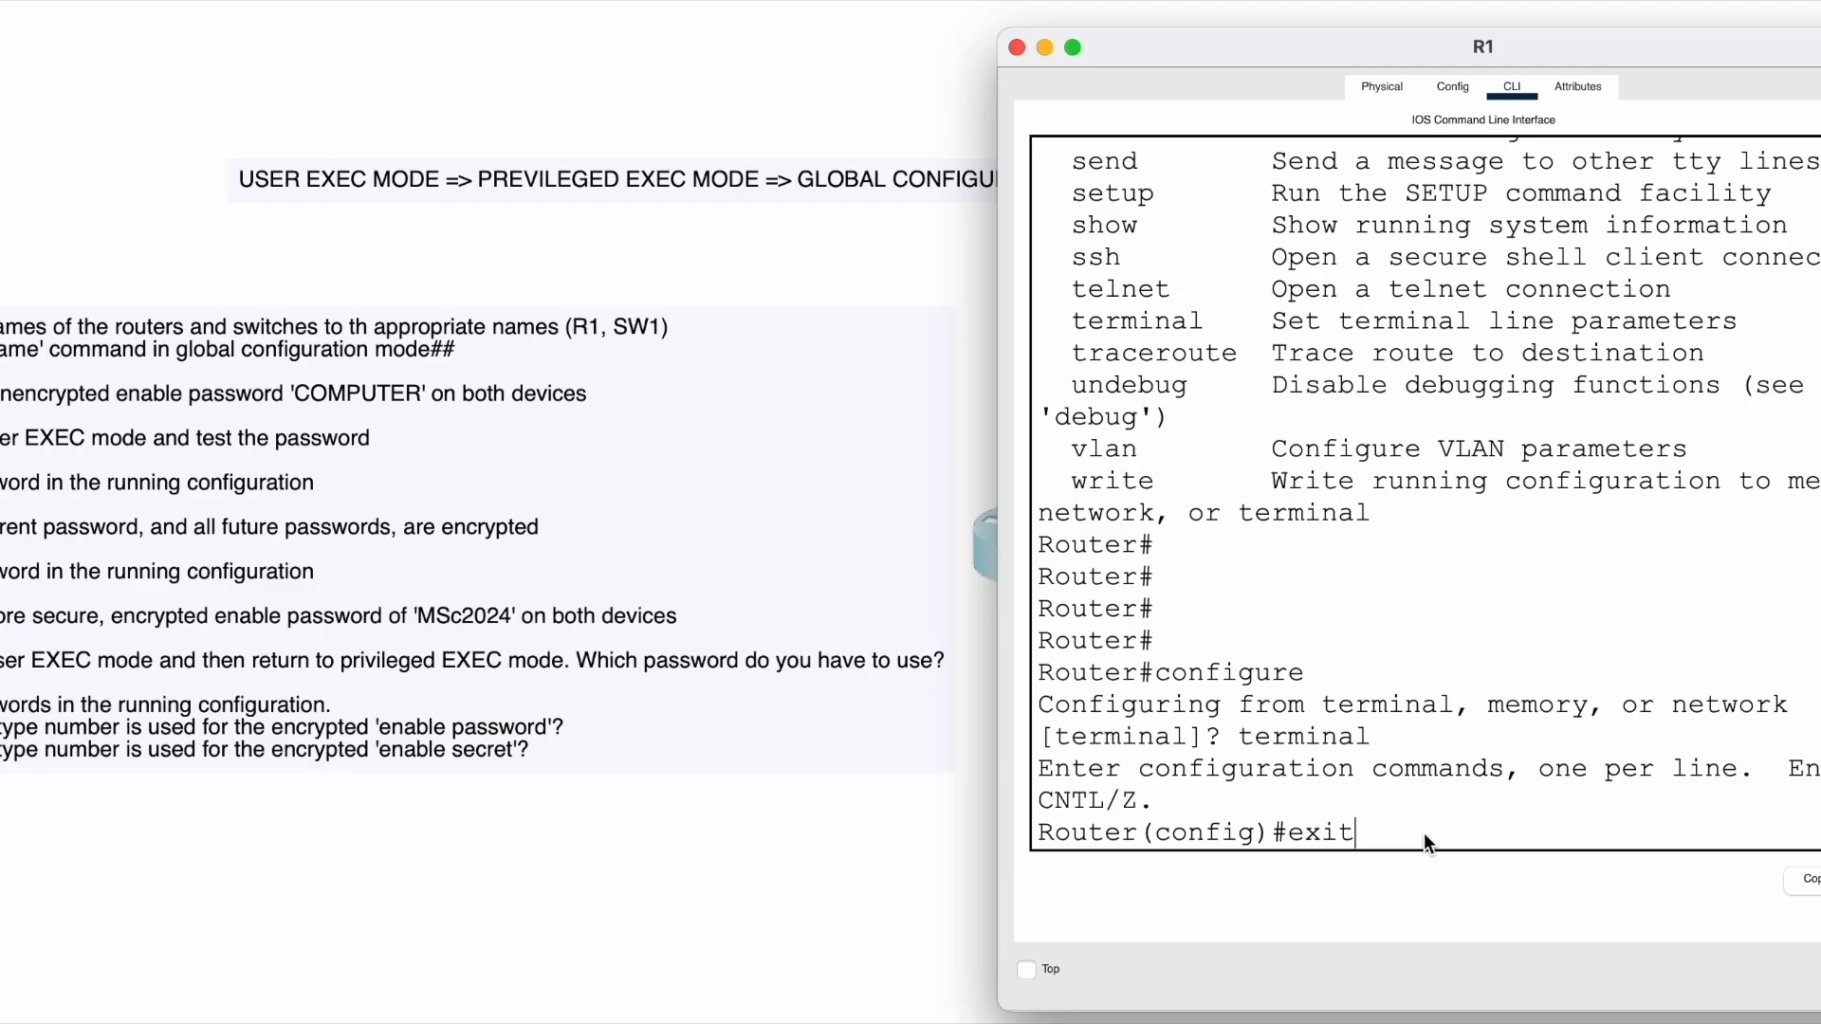
key(Return)
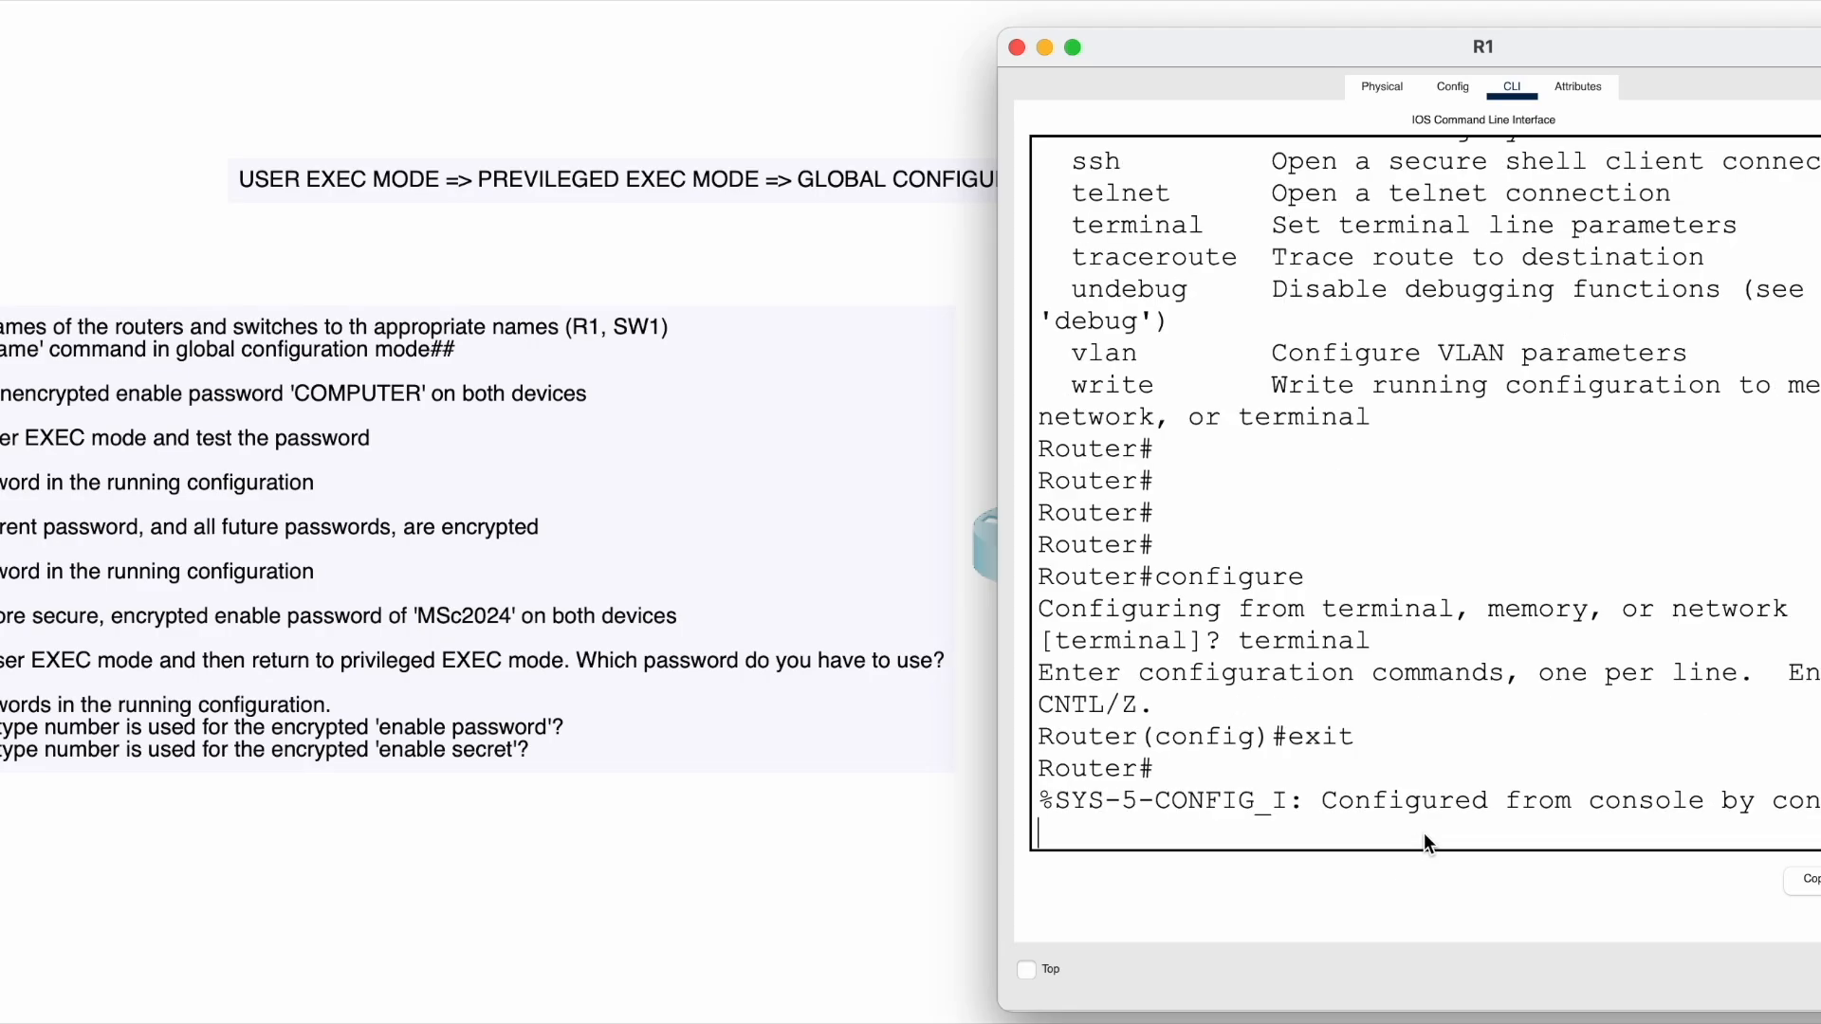
key(Return)
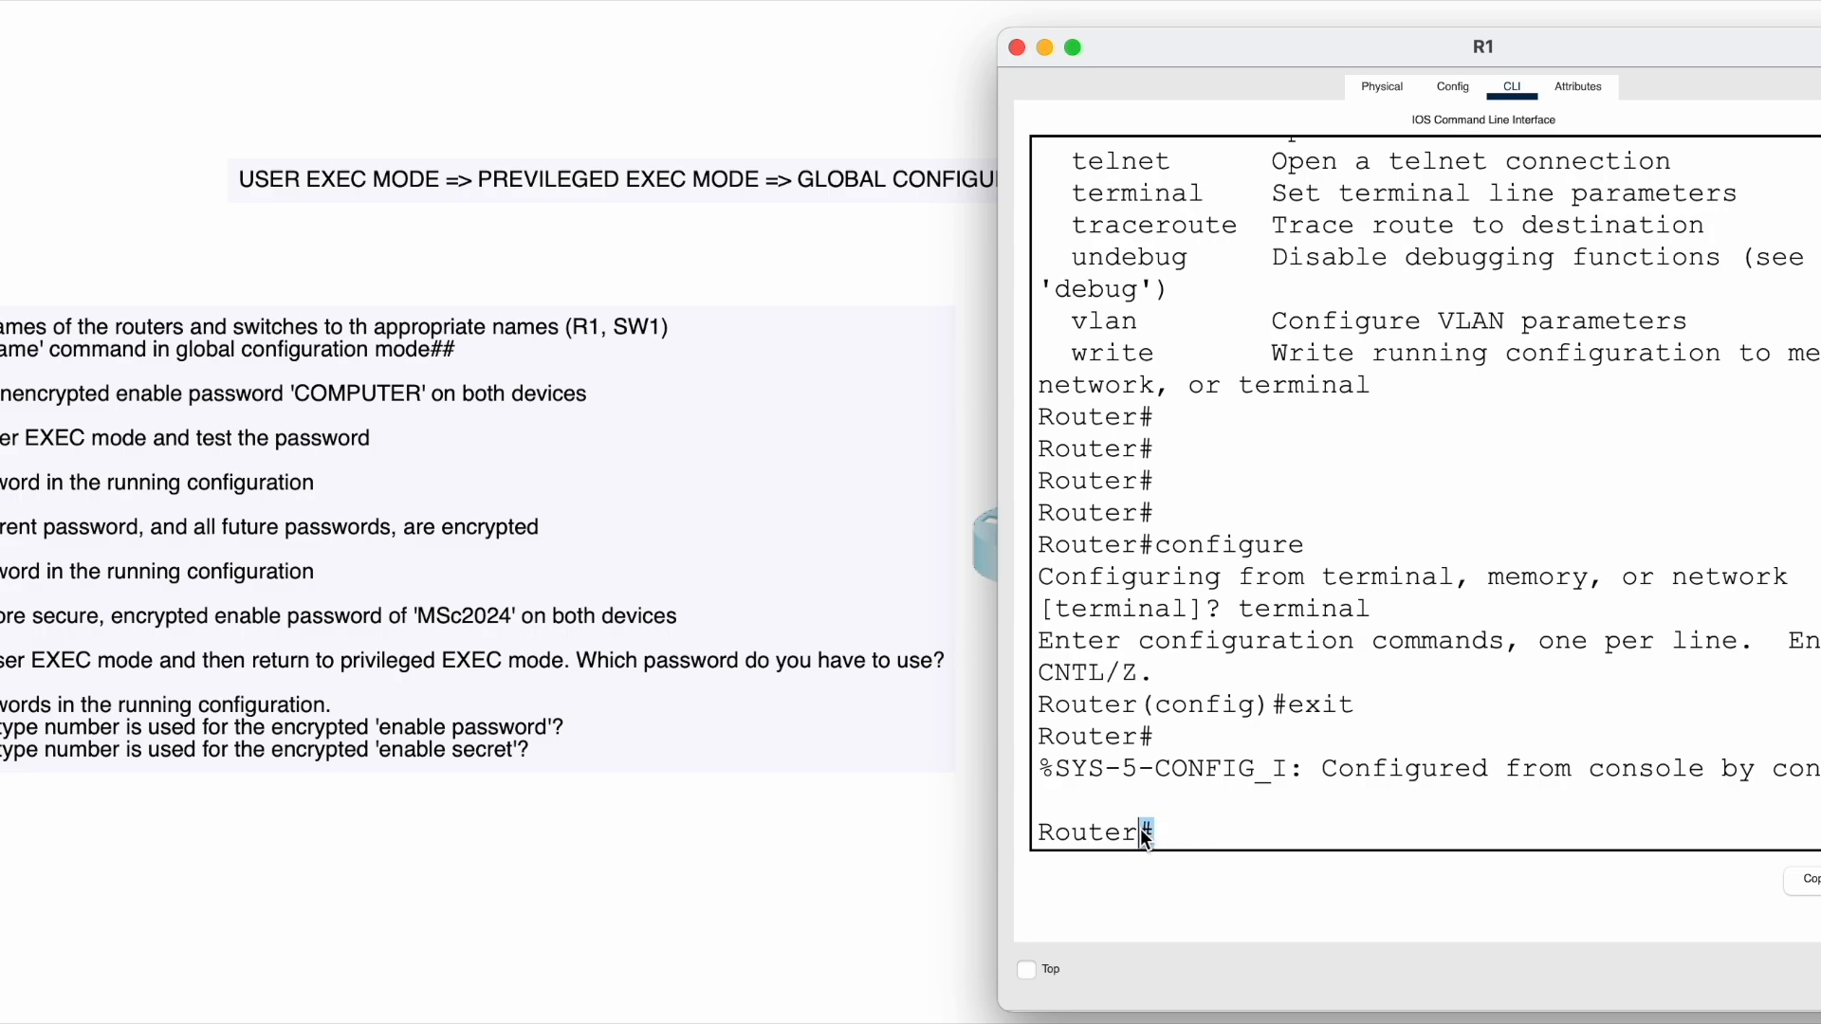
drag(1145, 835, 891, 849)
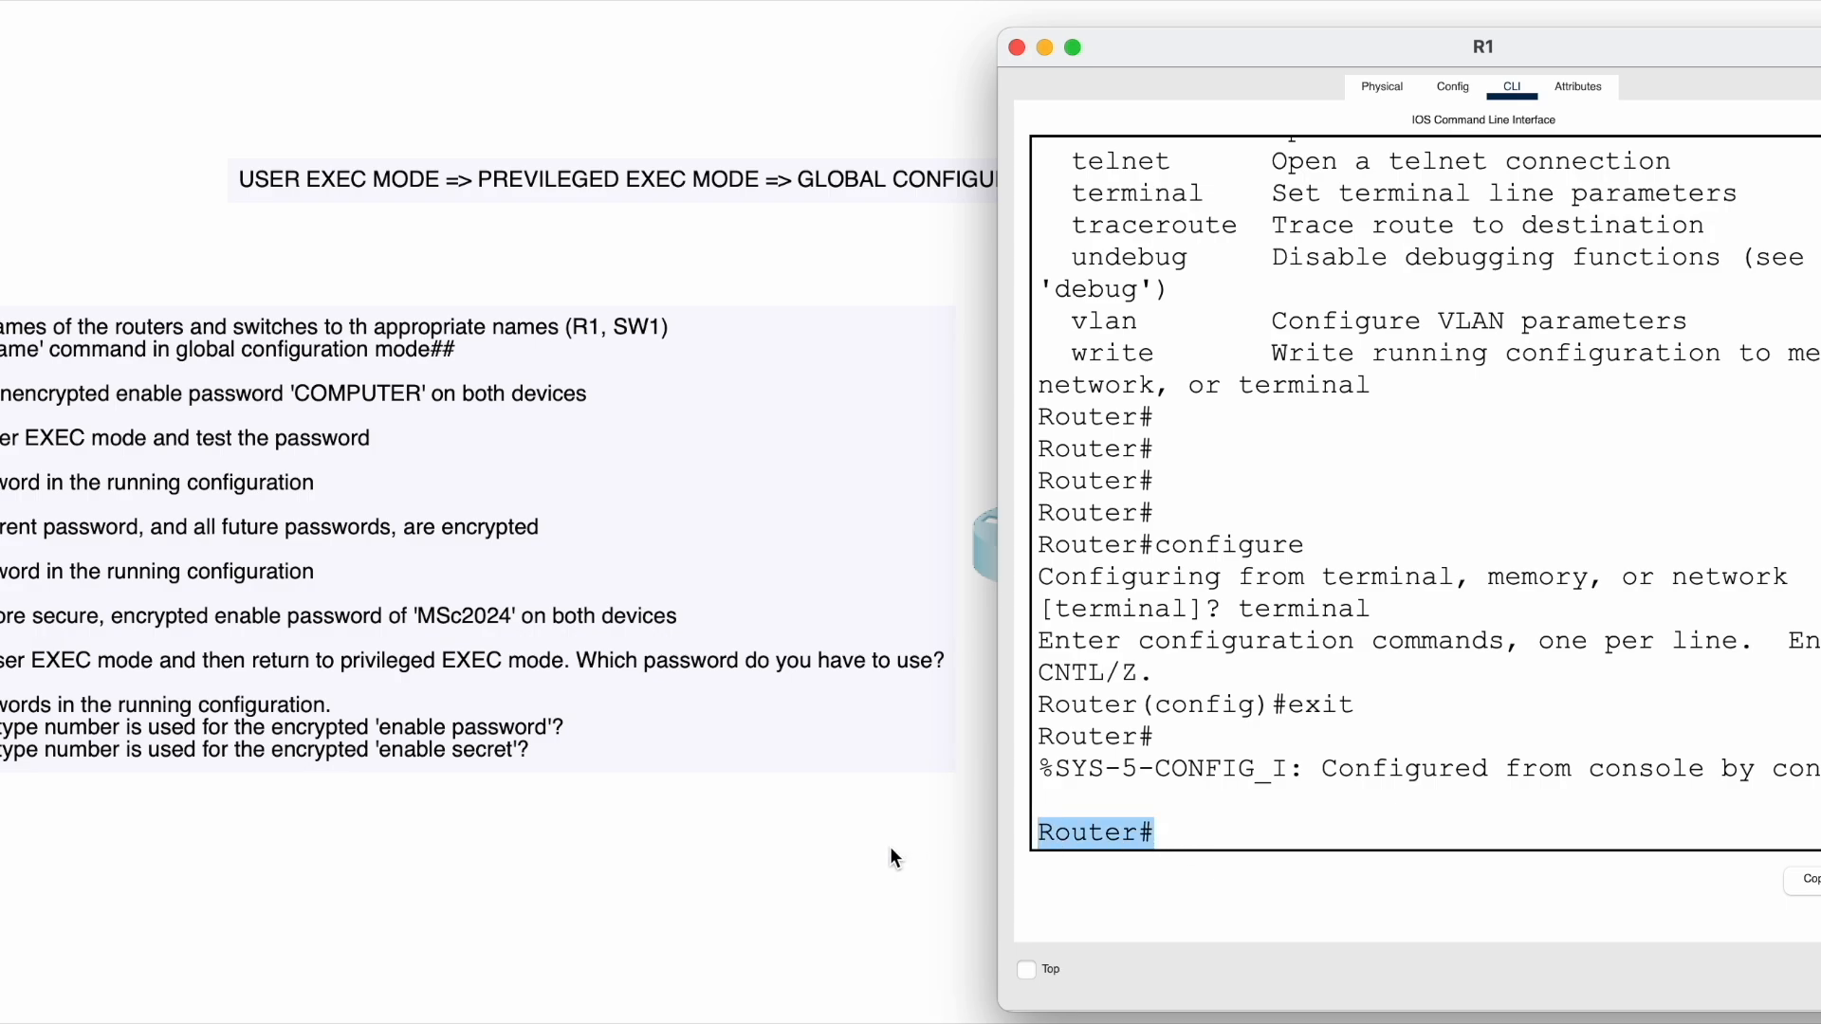
click(1172, 828)
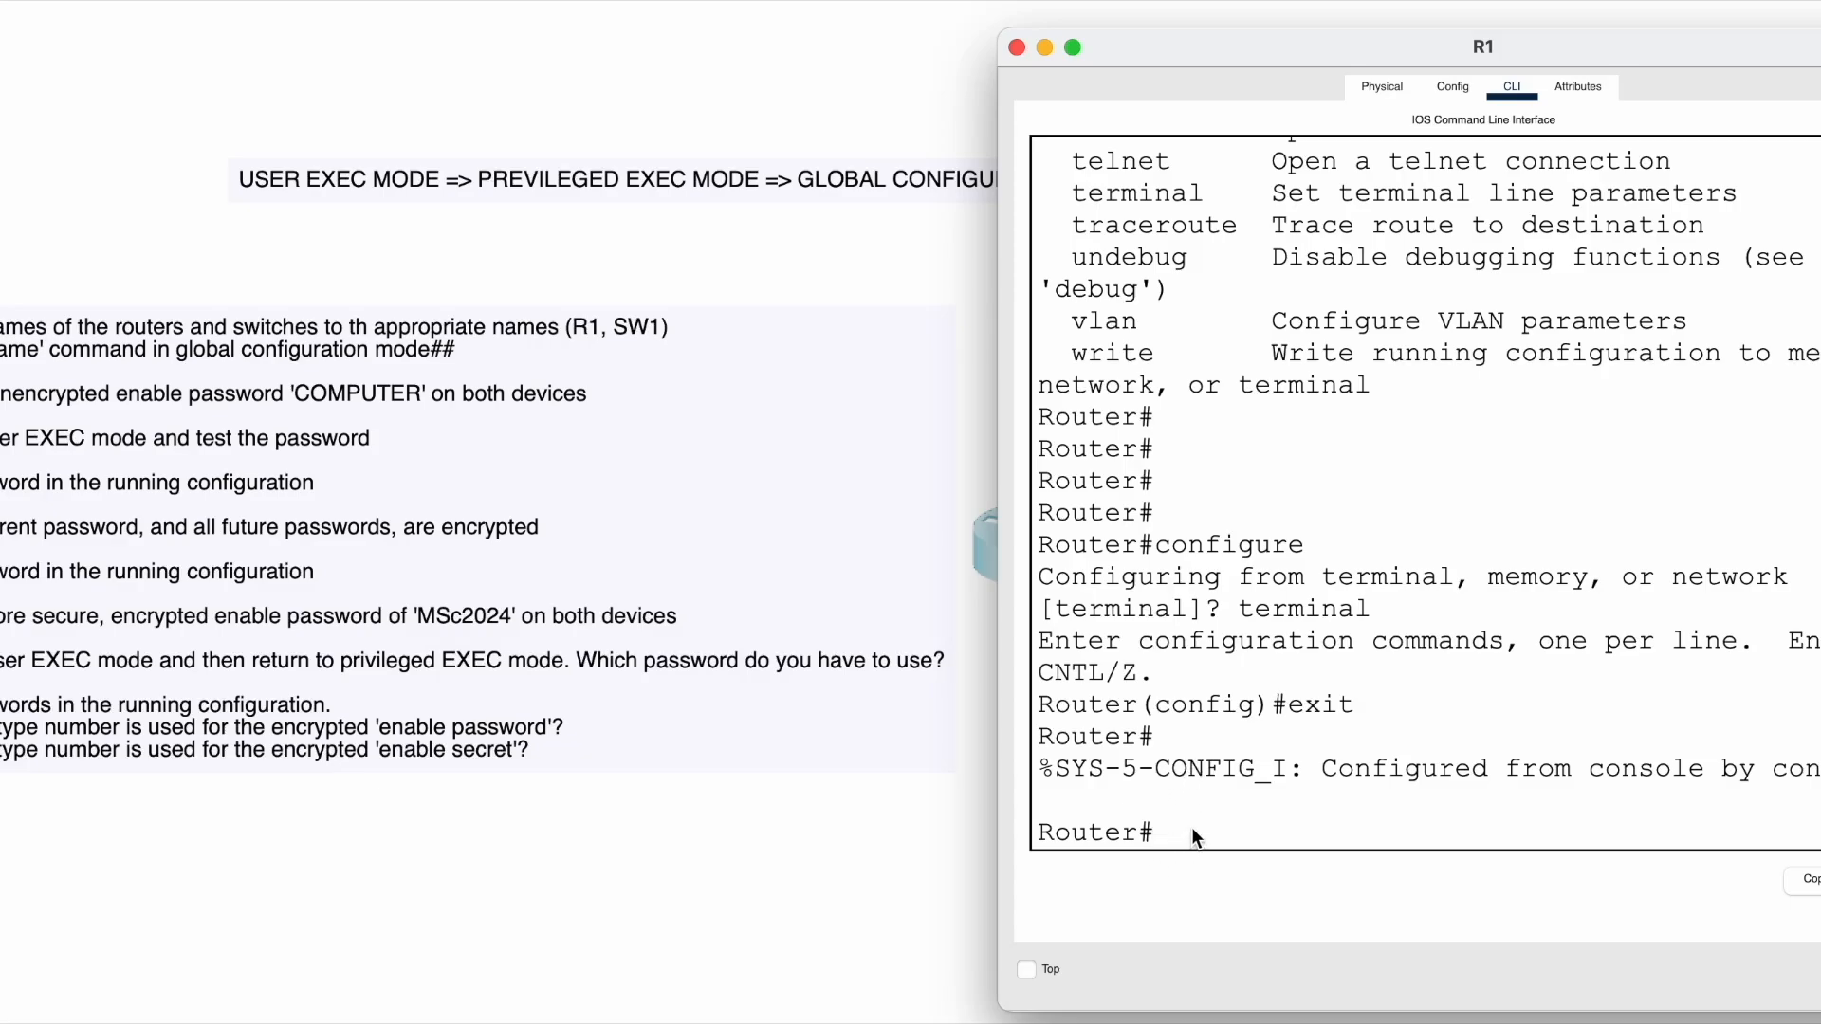
drag(1156, 545, 1266, 550)
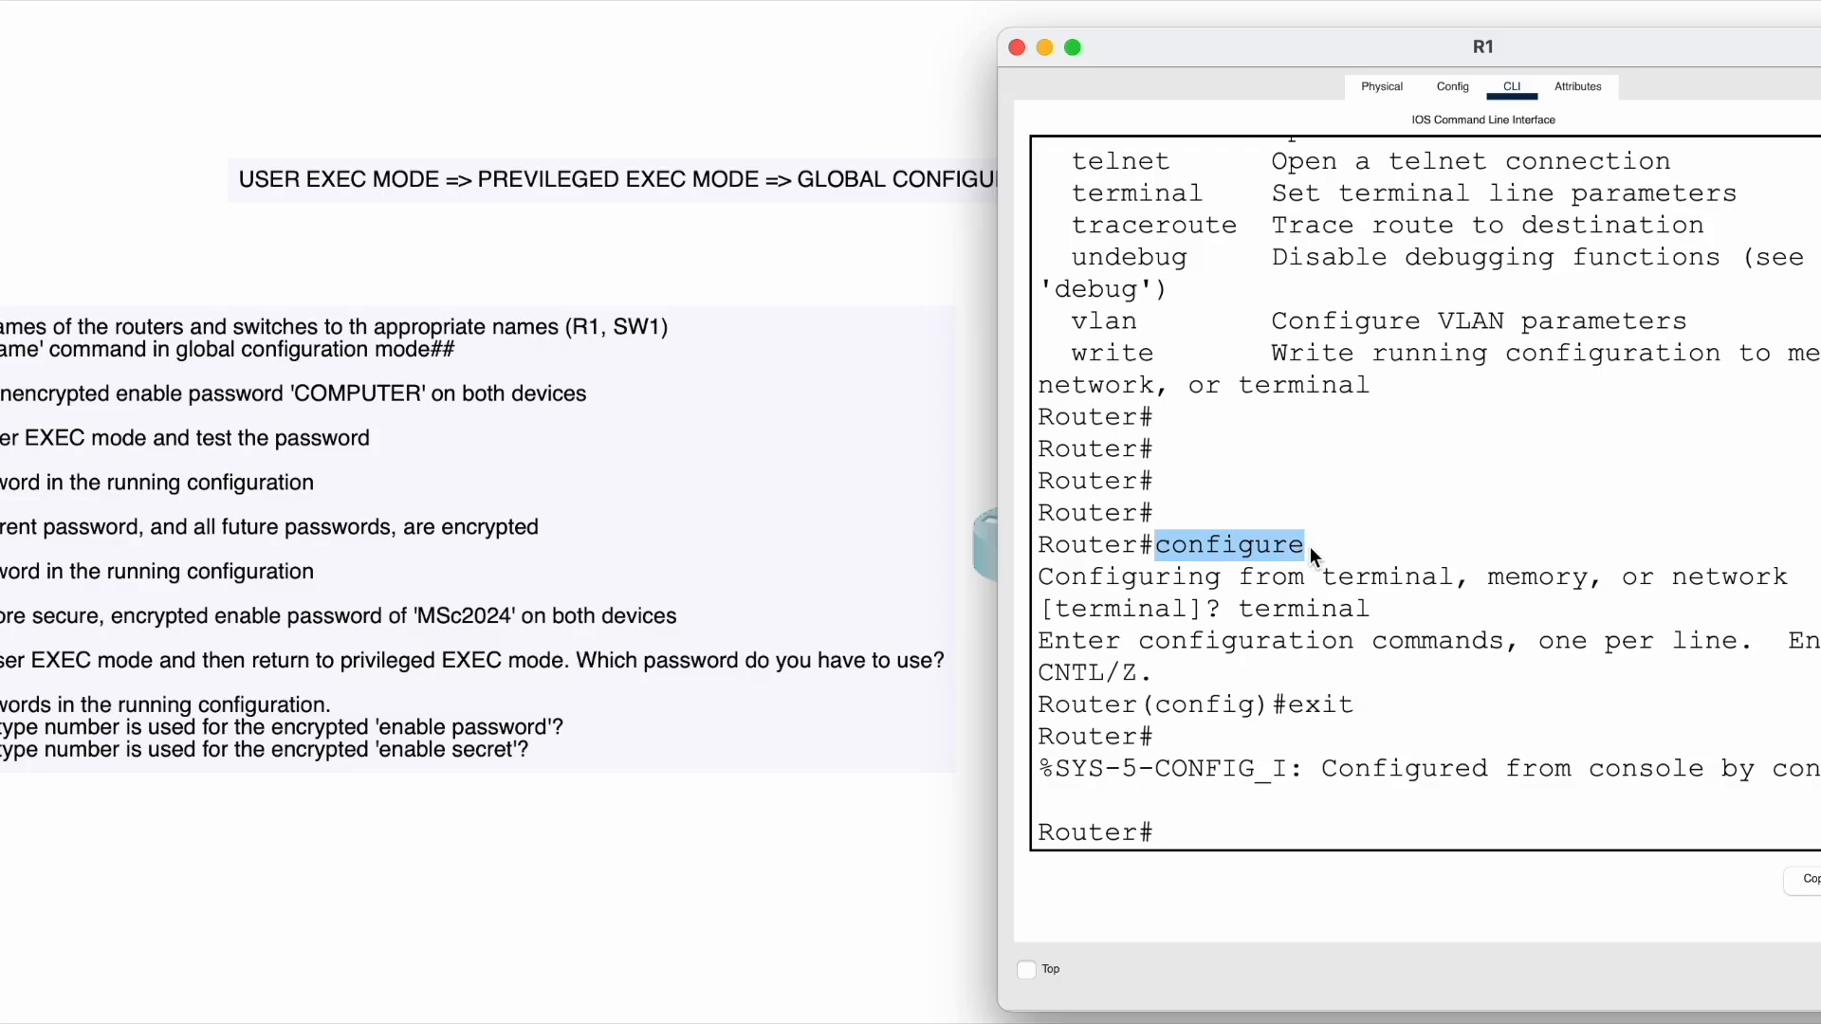
drag(1242, 607, 1322, 605)
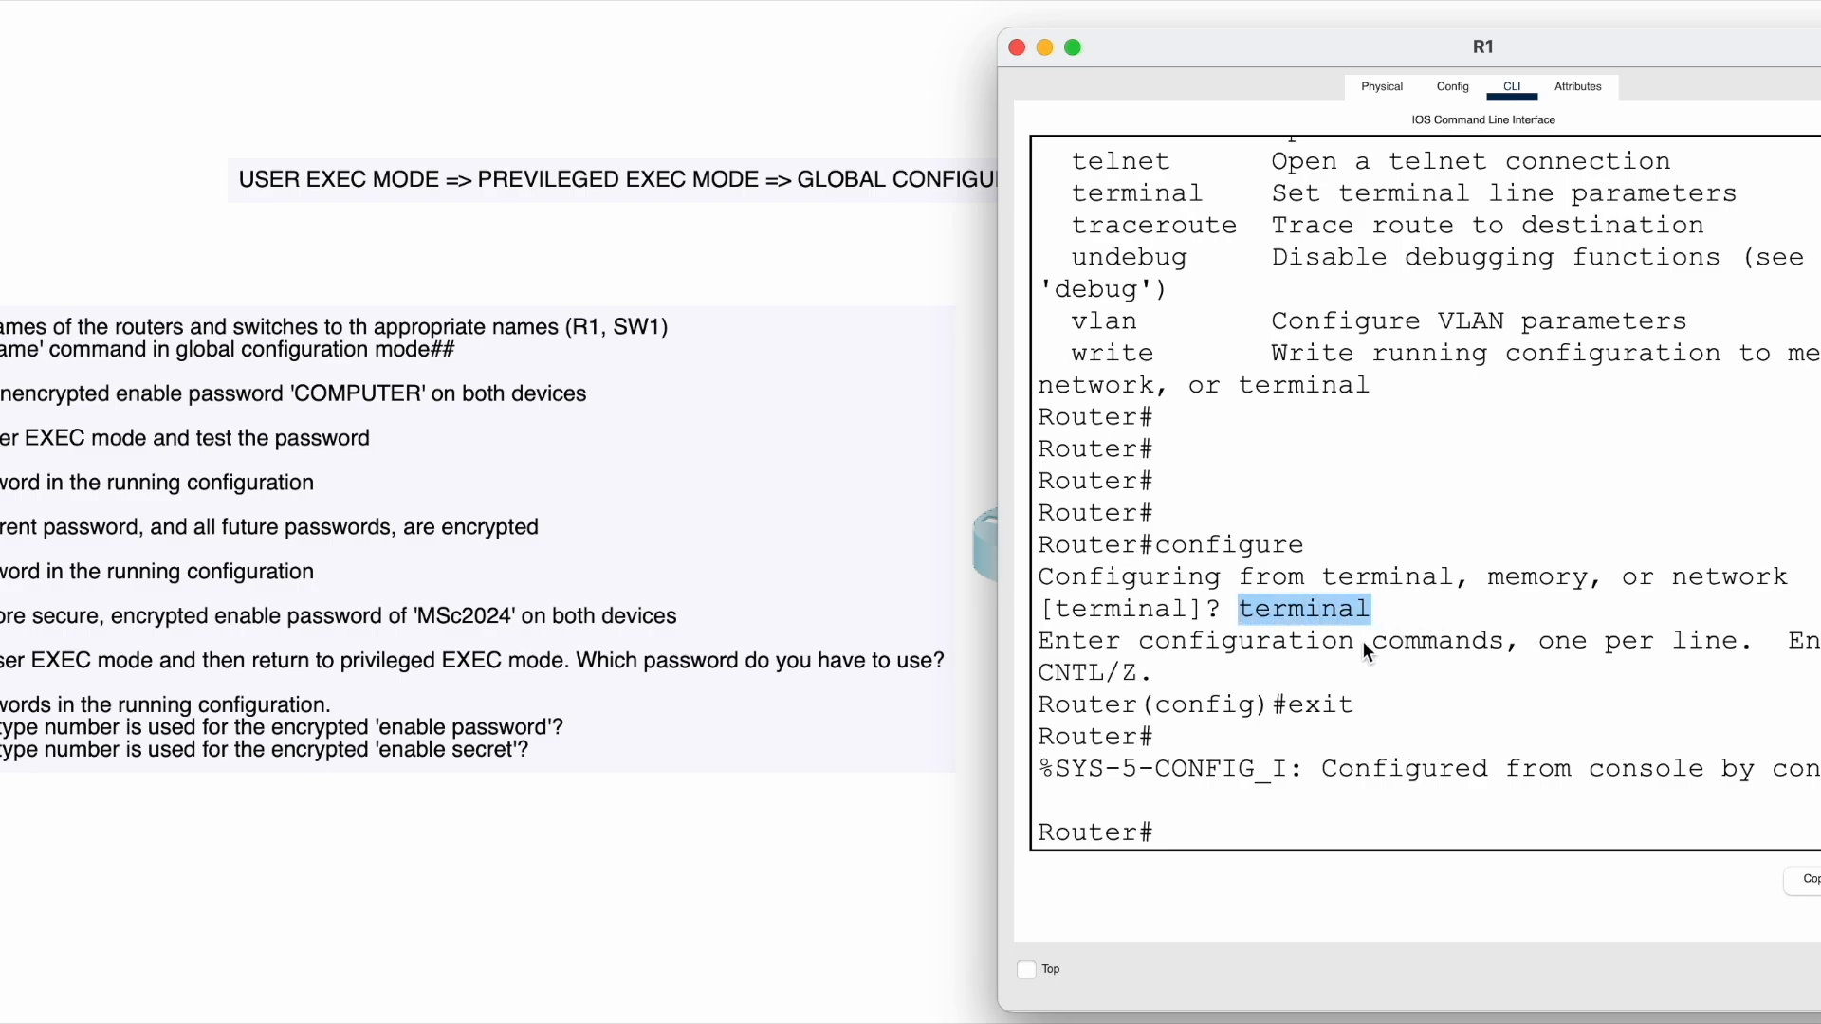
drag(1254, 541, 1350, 612)
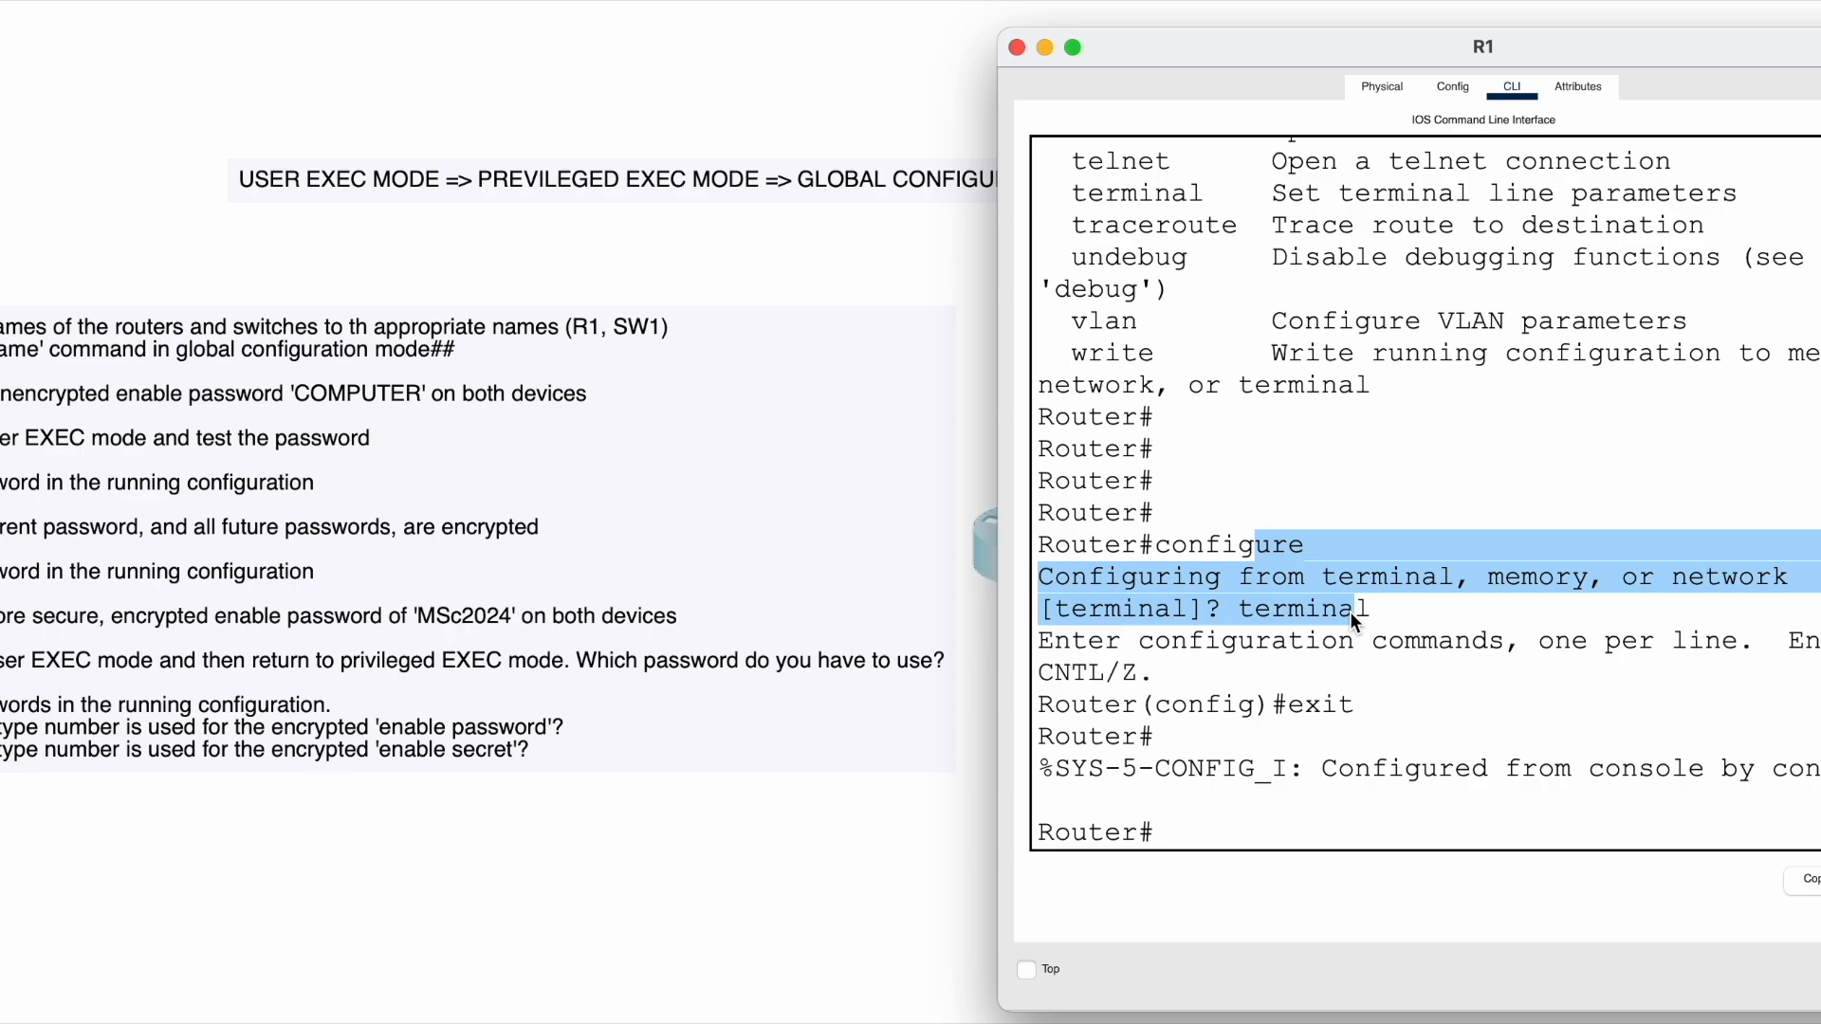
click(1350, 612)
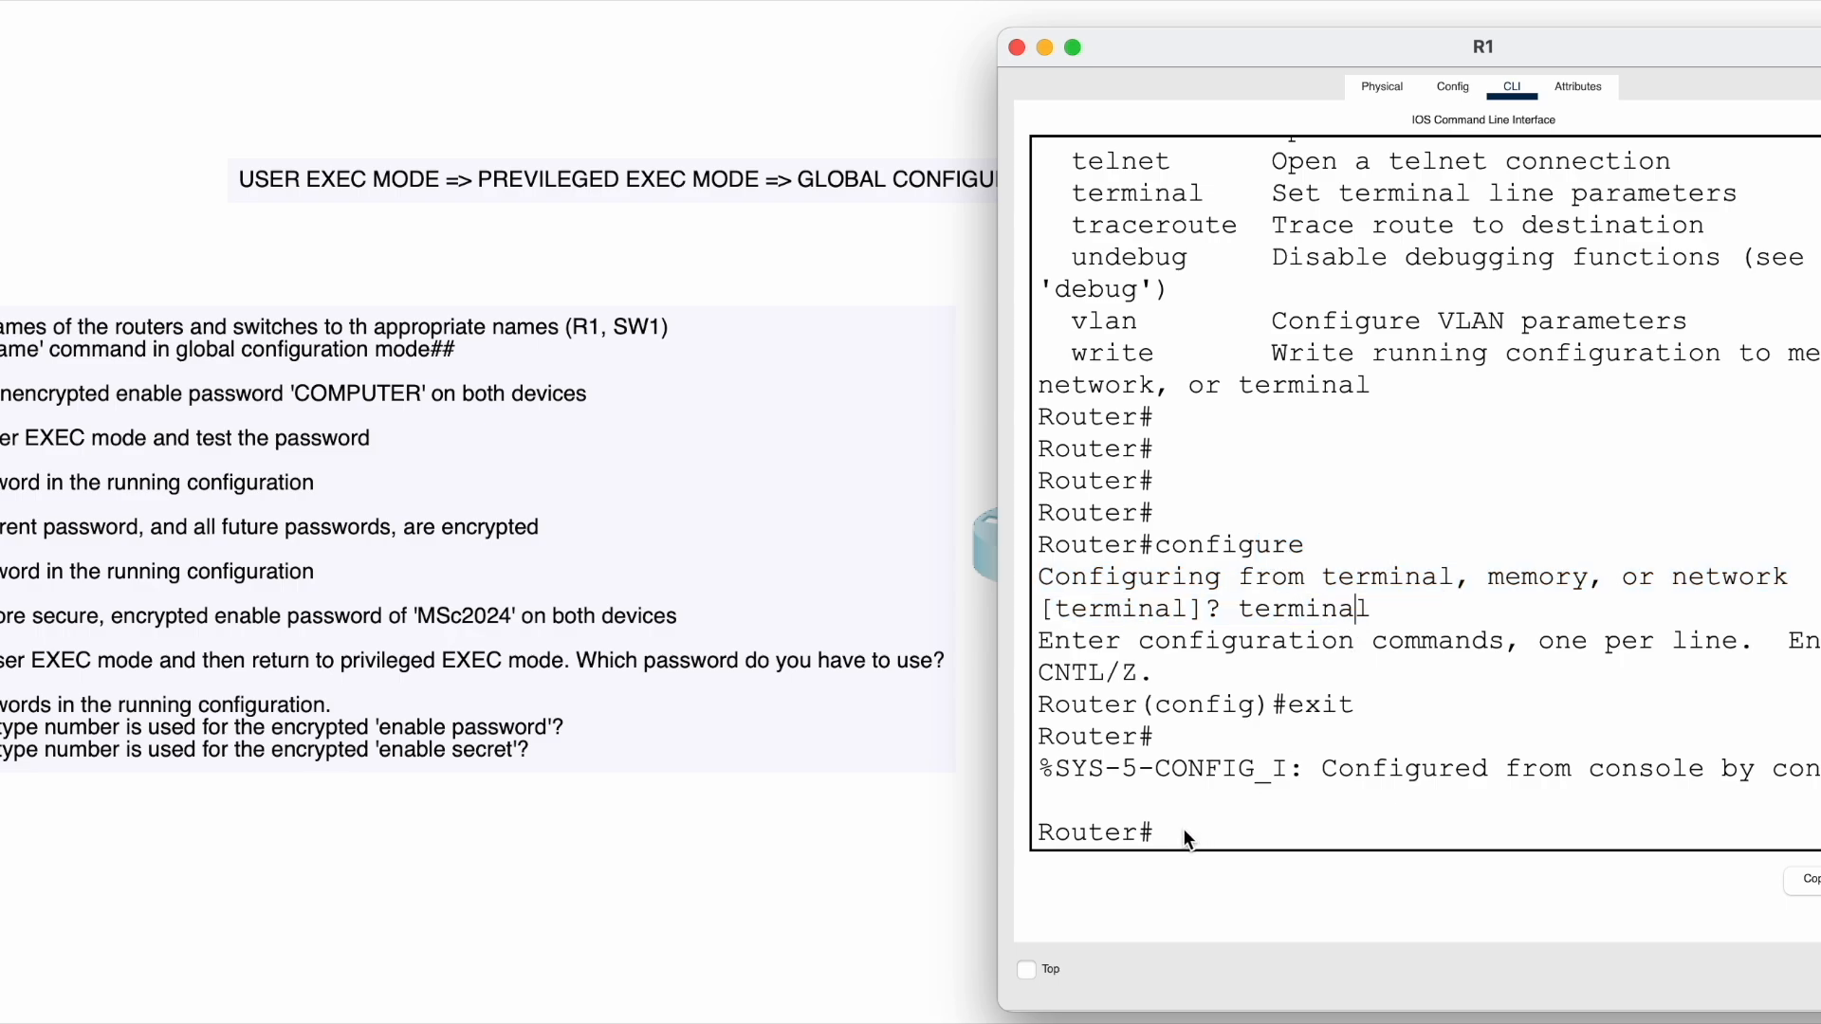
- Enter configure terminal in one line to reach Router(config)#, then scroll over the output
text(configure terminal)
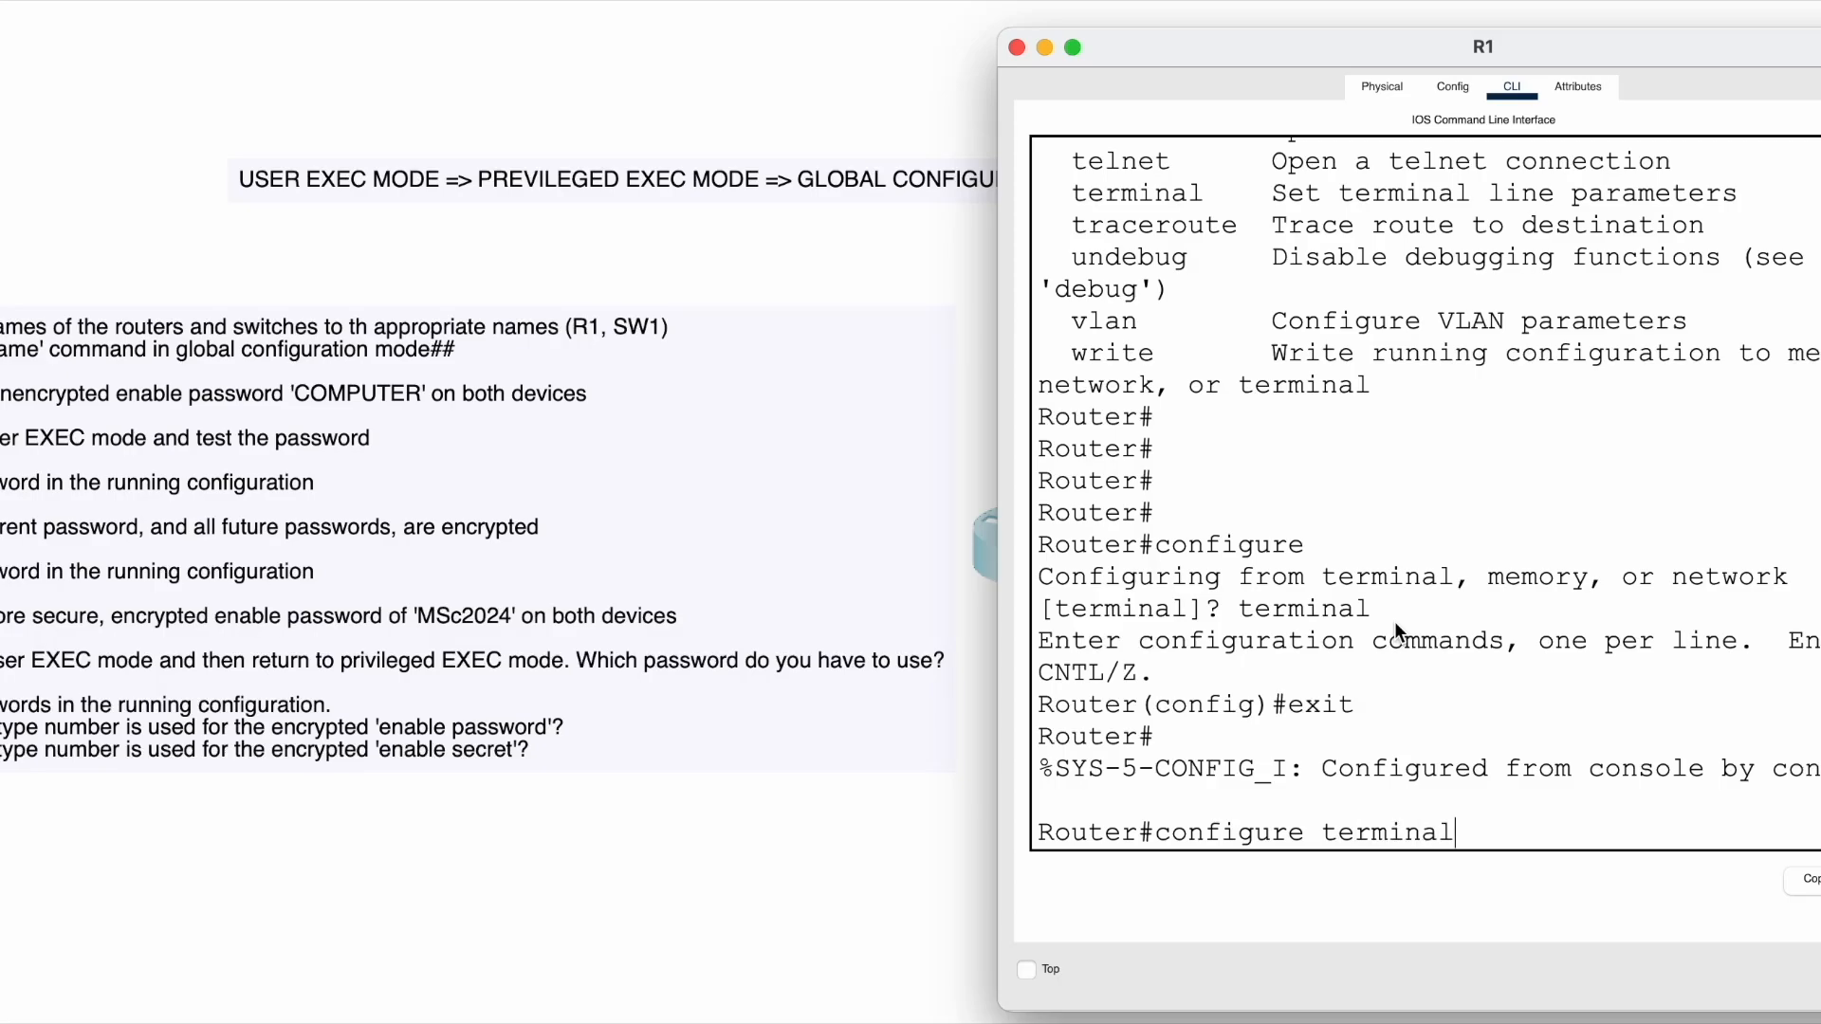
key(Return)
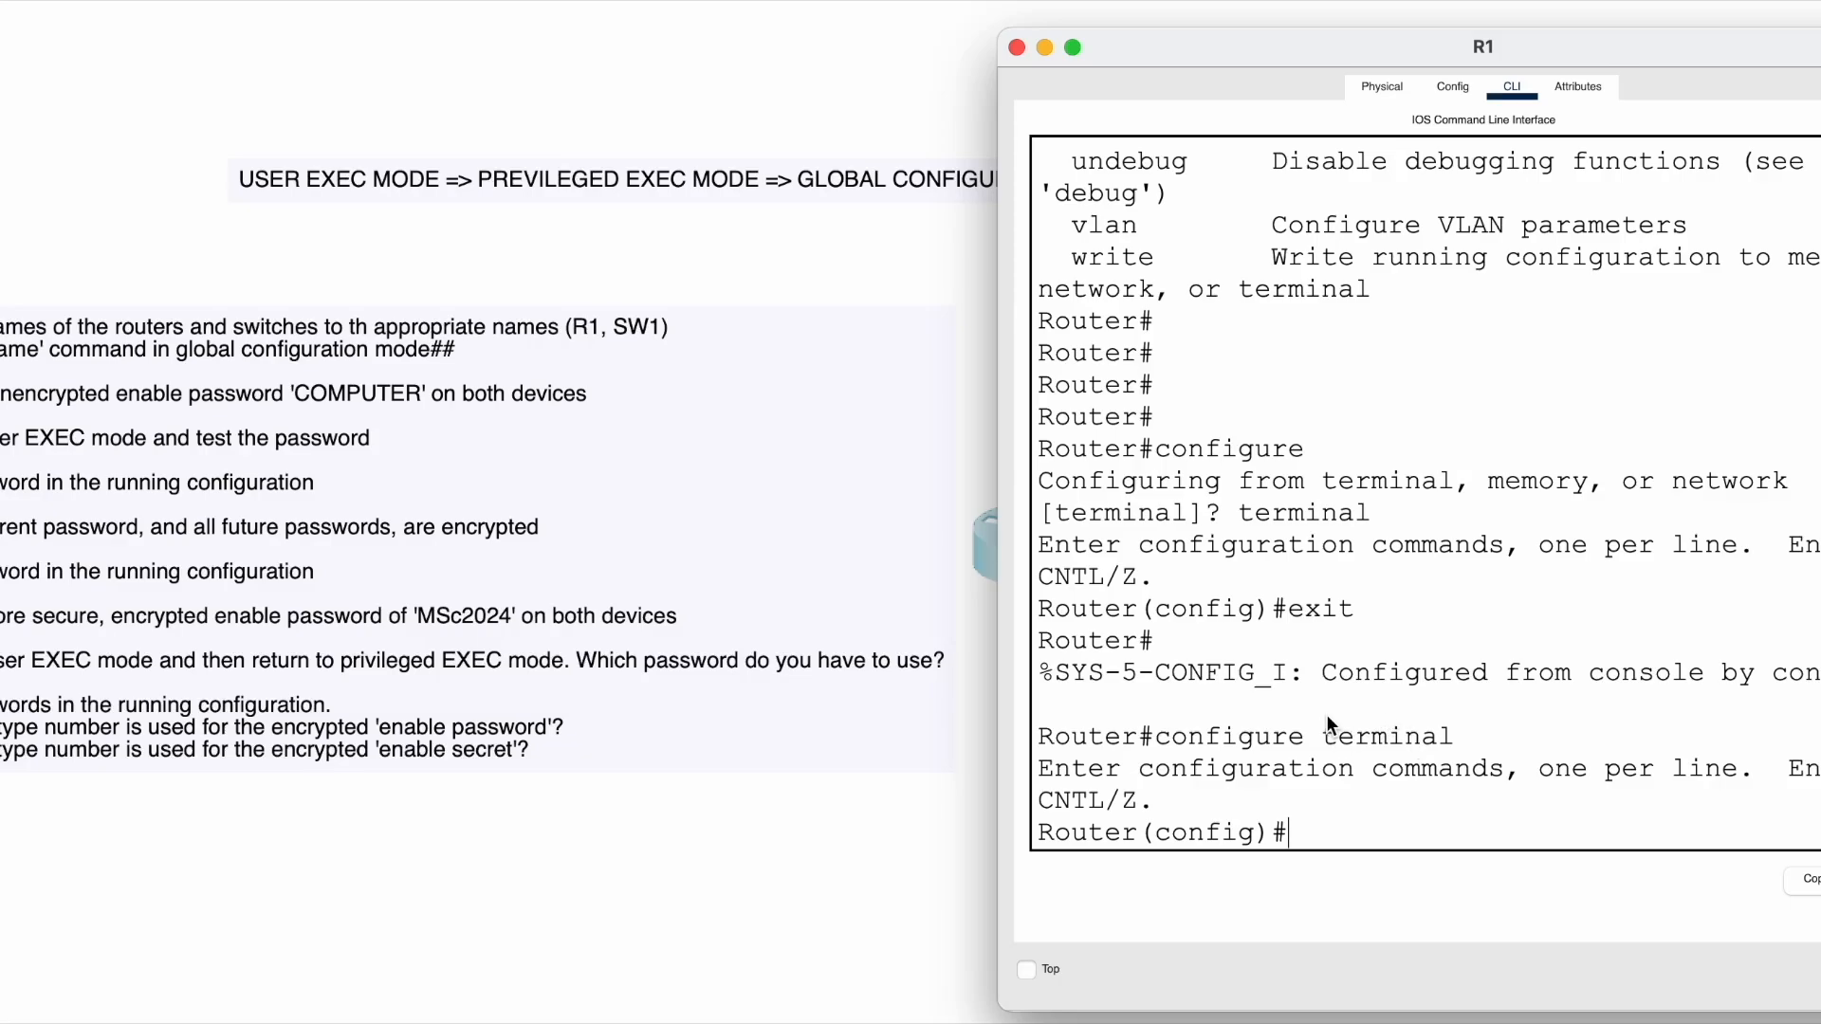
scroll(1205, 633, up, 1)
scroll(1204, 633, up, 13)
scroll(1204, 634, up, 2)
scroll(1205, 633, down, 15)
scroll(1205, 633, up, 5)
scroll(1205, 634, up, 11)
scroll(1204, 633, down, 18)
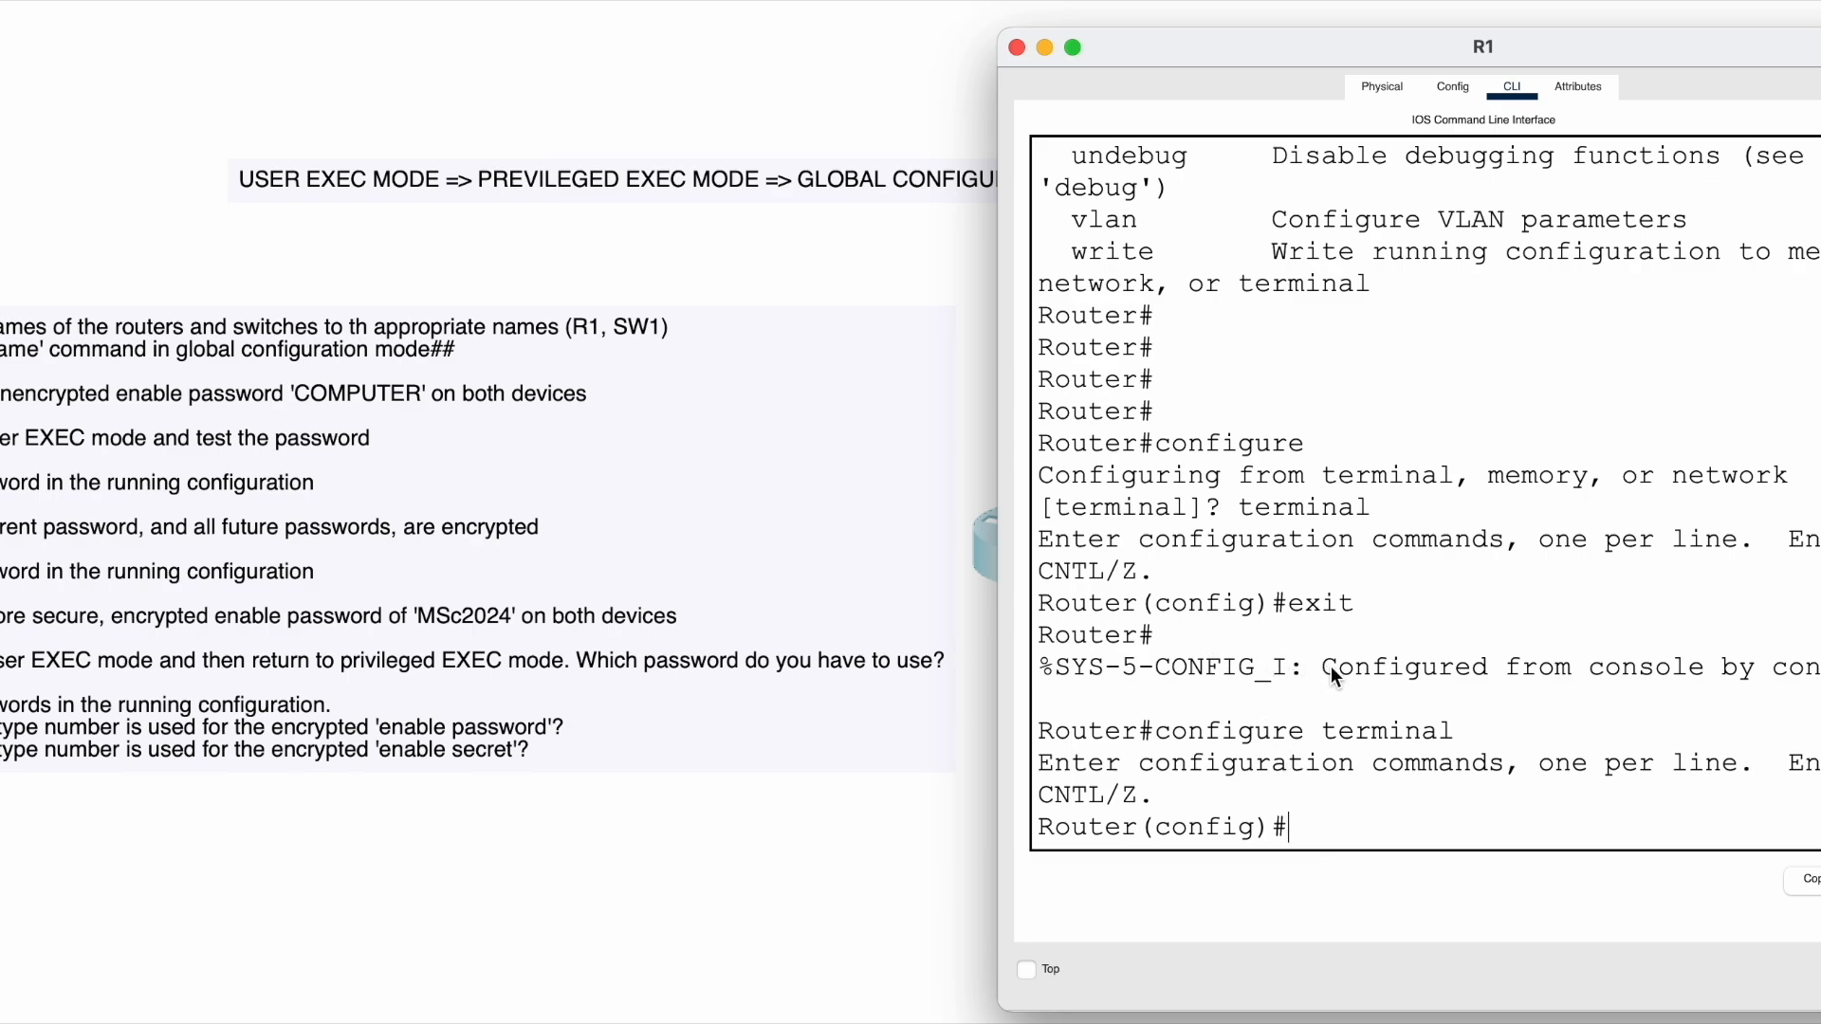
- Run end to return R1 from configuration mode to Router#
text(end)
key(Return)
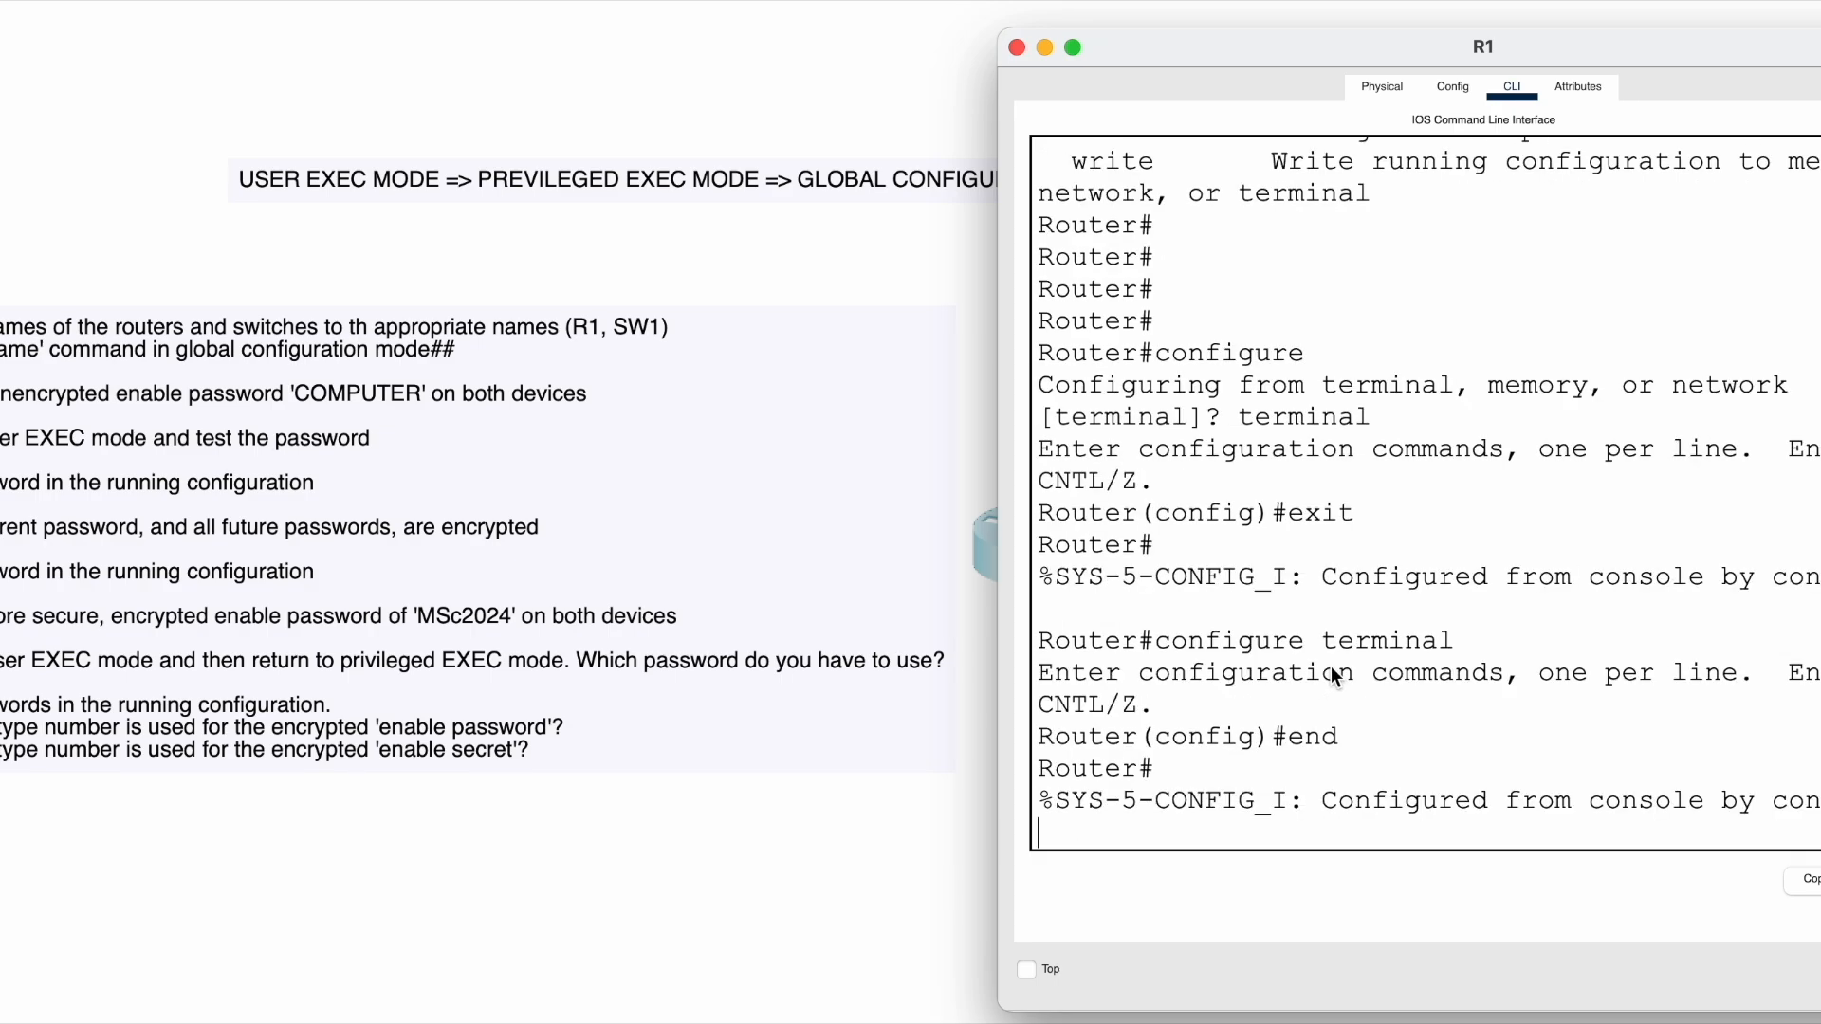
key(Return)
- Log out with exit and start a fresh console session at Router>
text(exit)
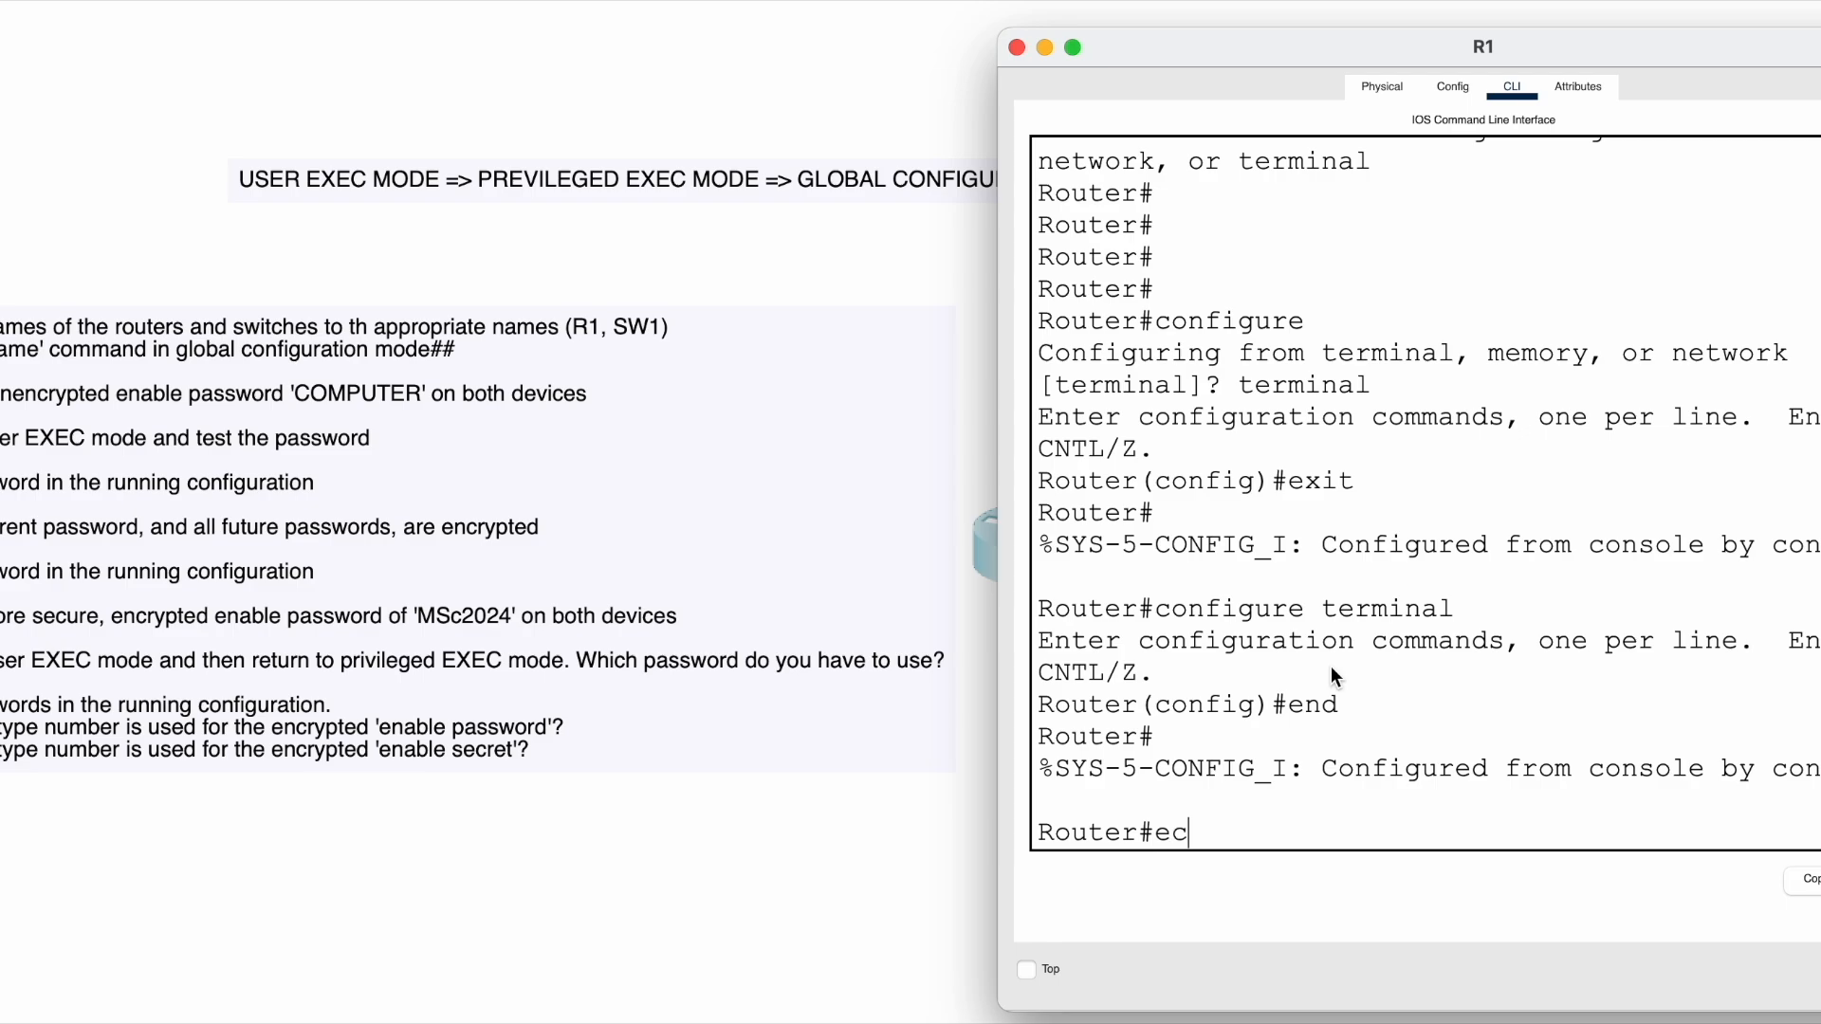
key(Return)
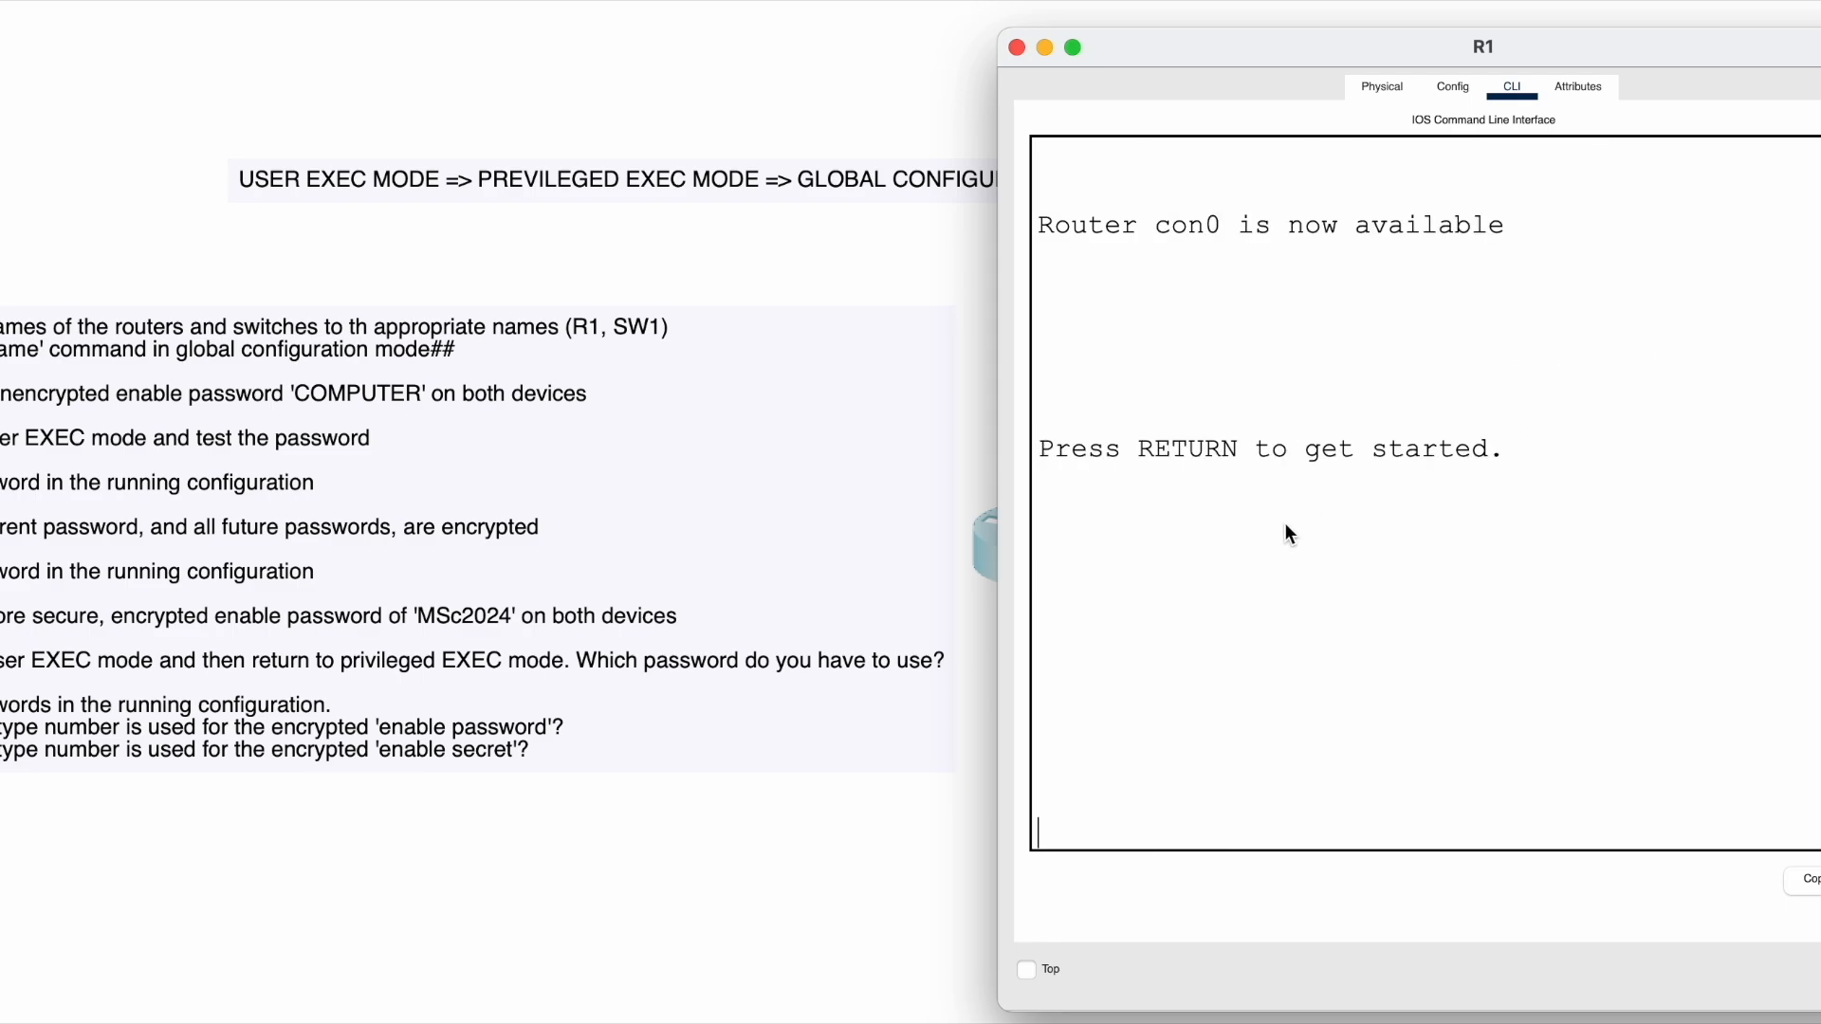
key(Return)
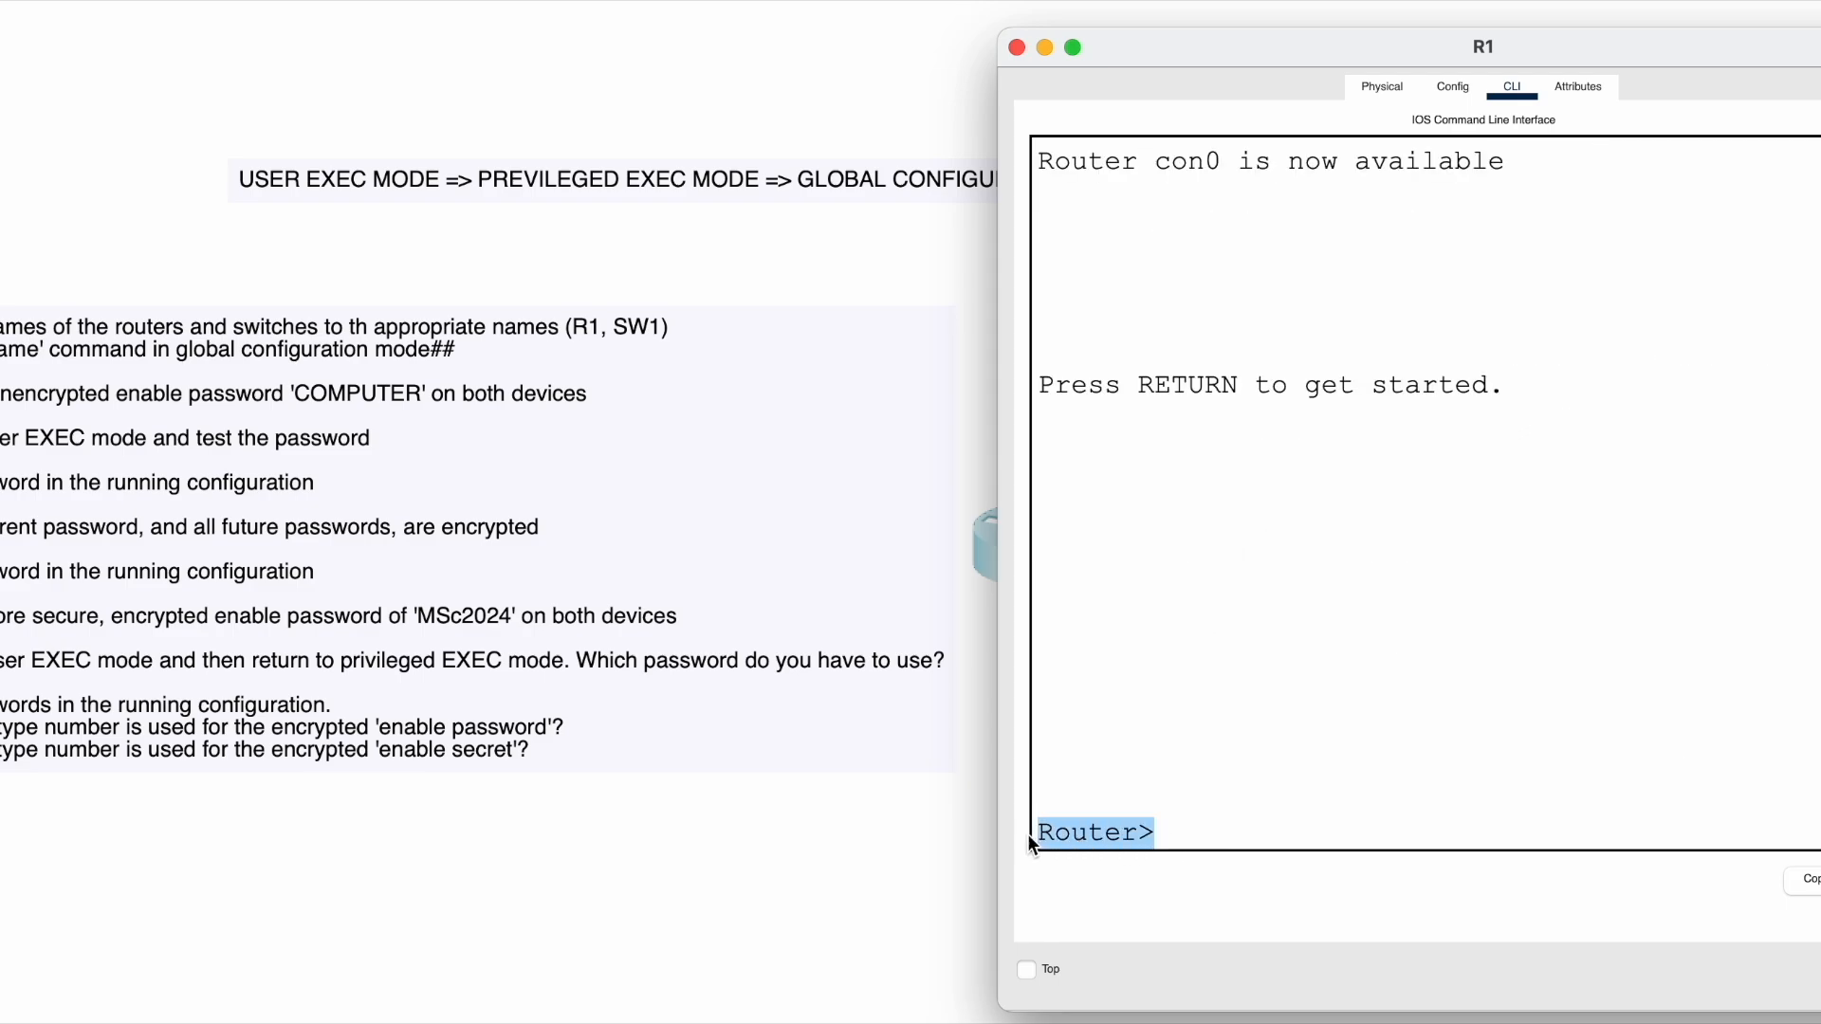
click(1183, 832)
drag(1168, 833, 1058, 841)
click(1182, 823)
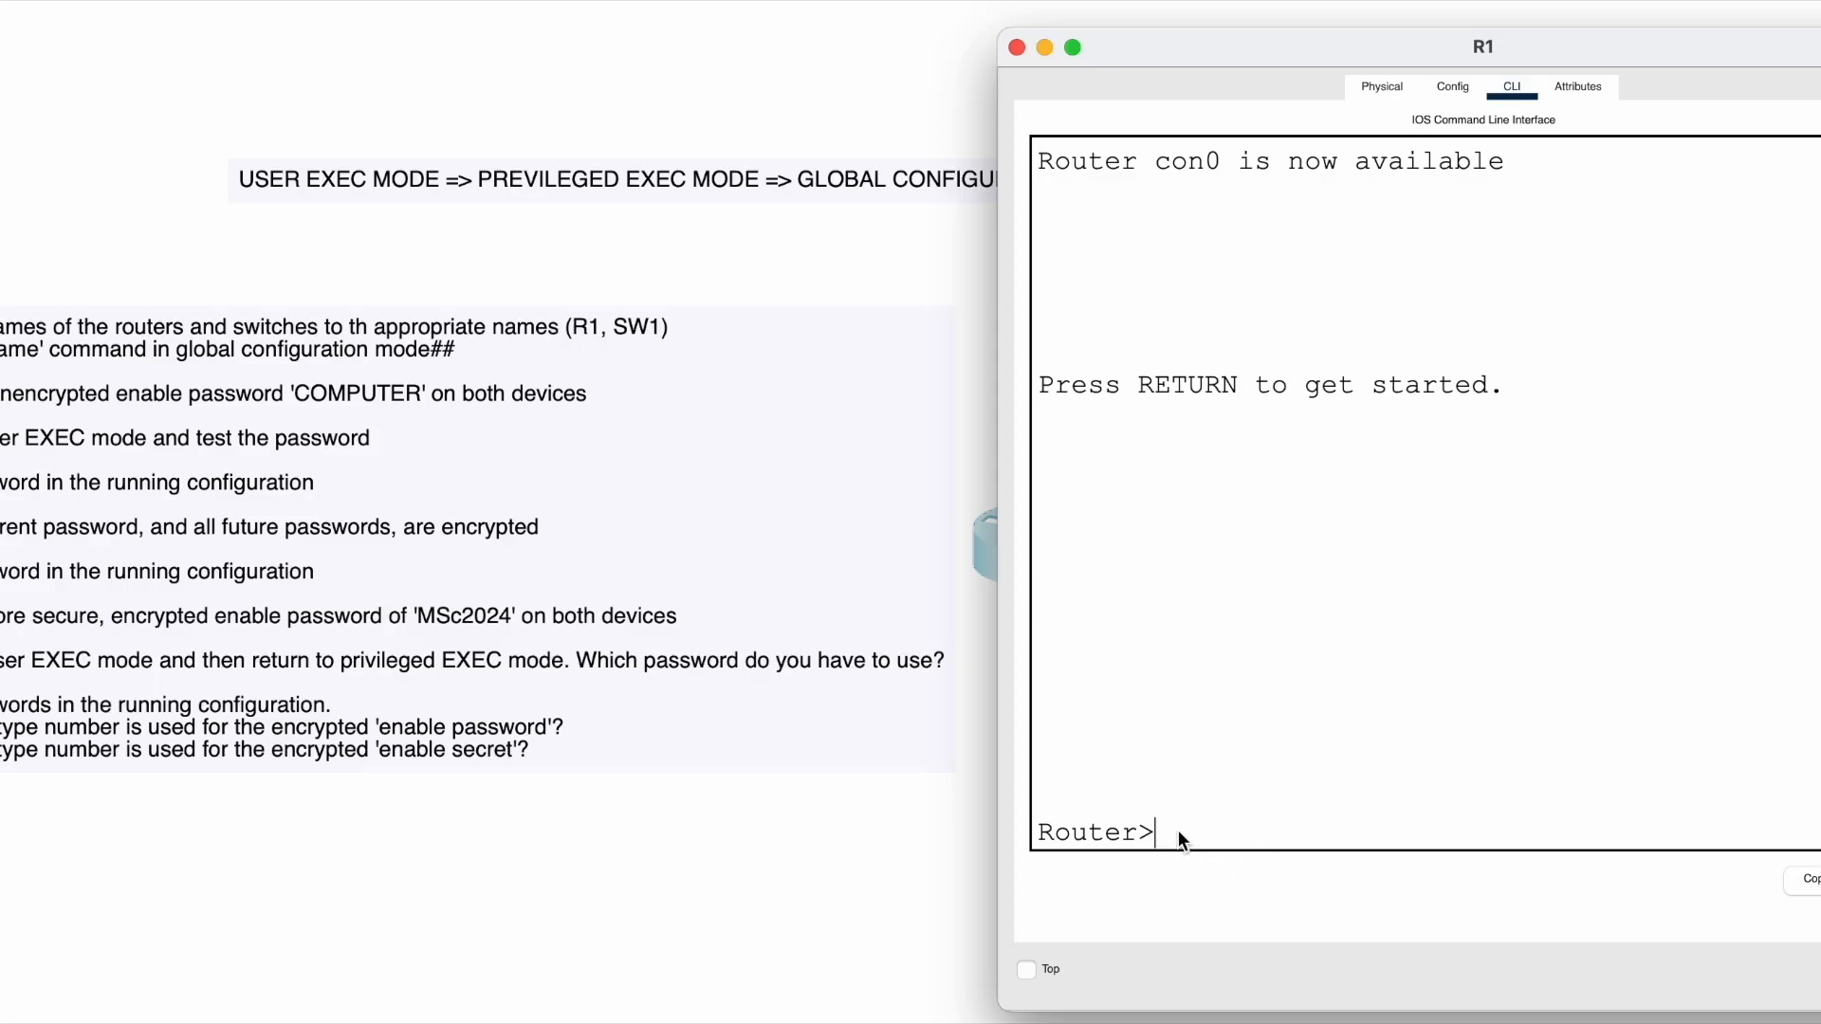
- Run enable then configure terminal to move R1 from Router> to Router(config)#
text(nable)
key(Return)
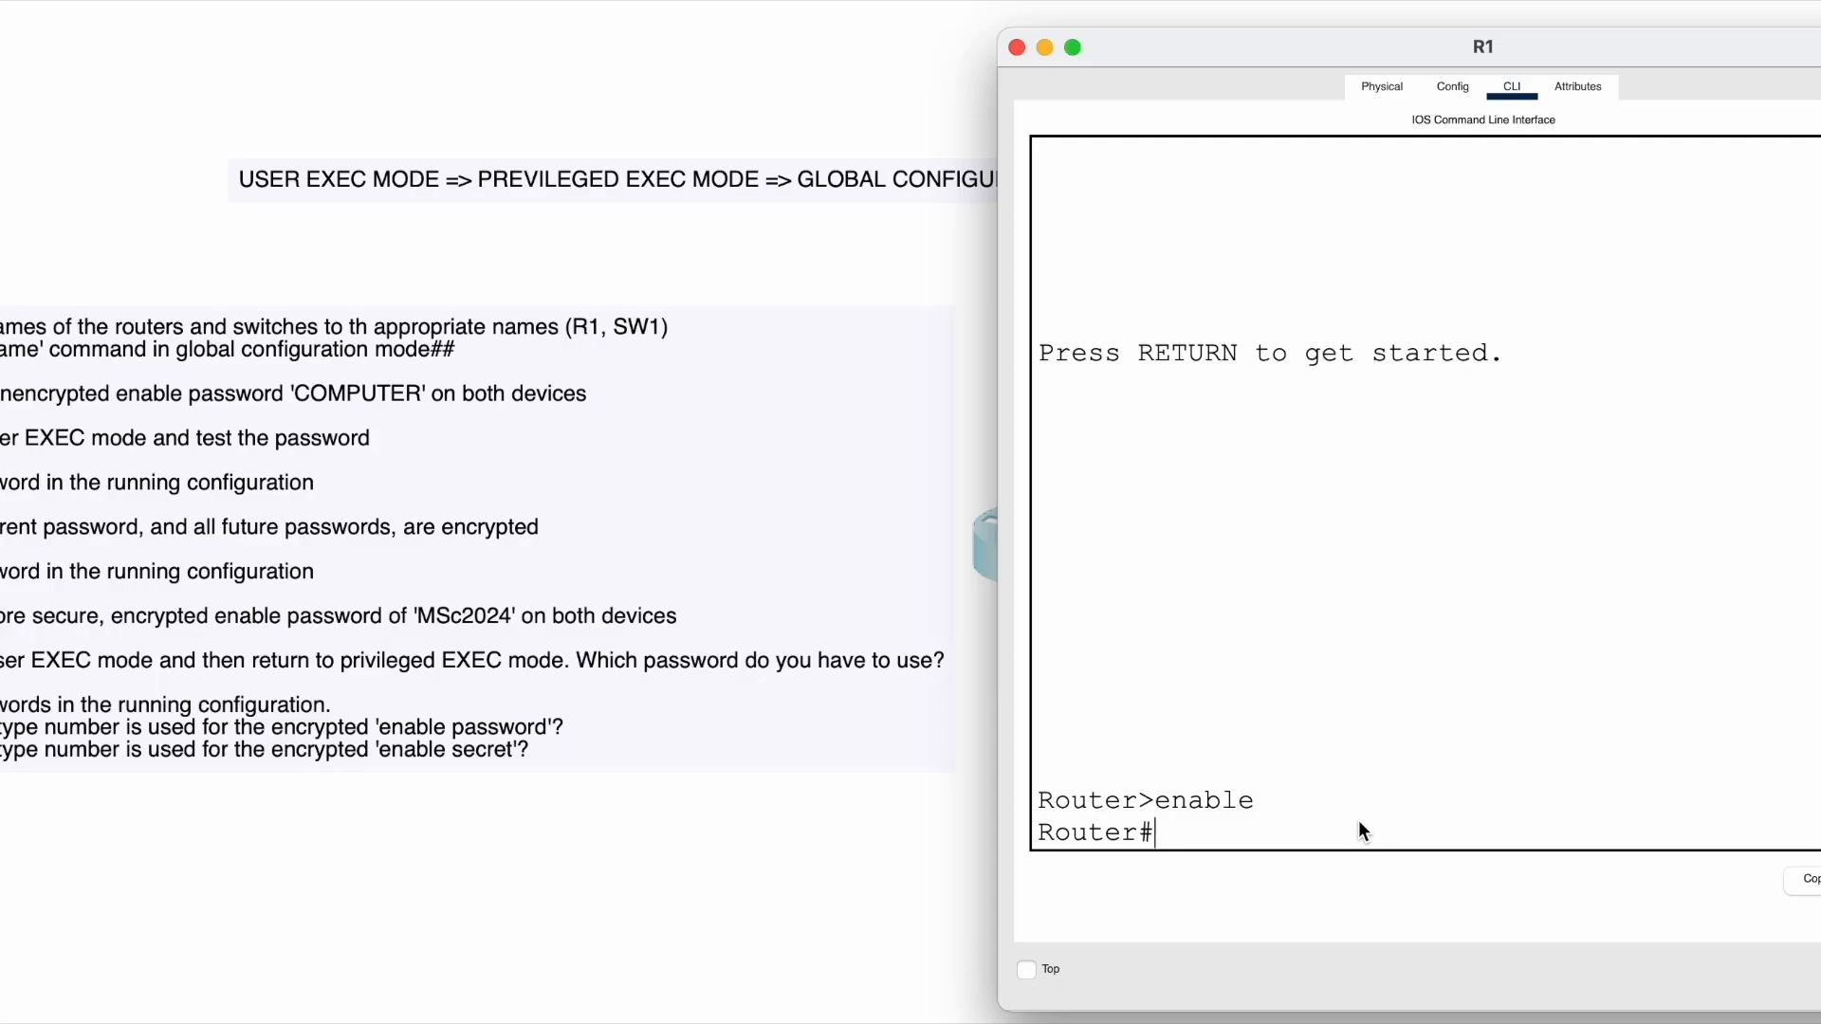
text(configure terminal)
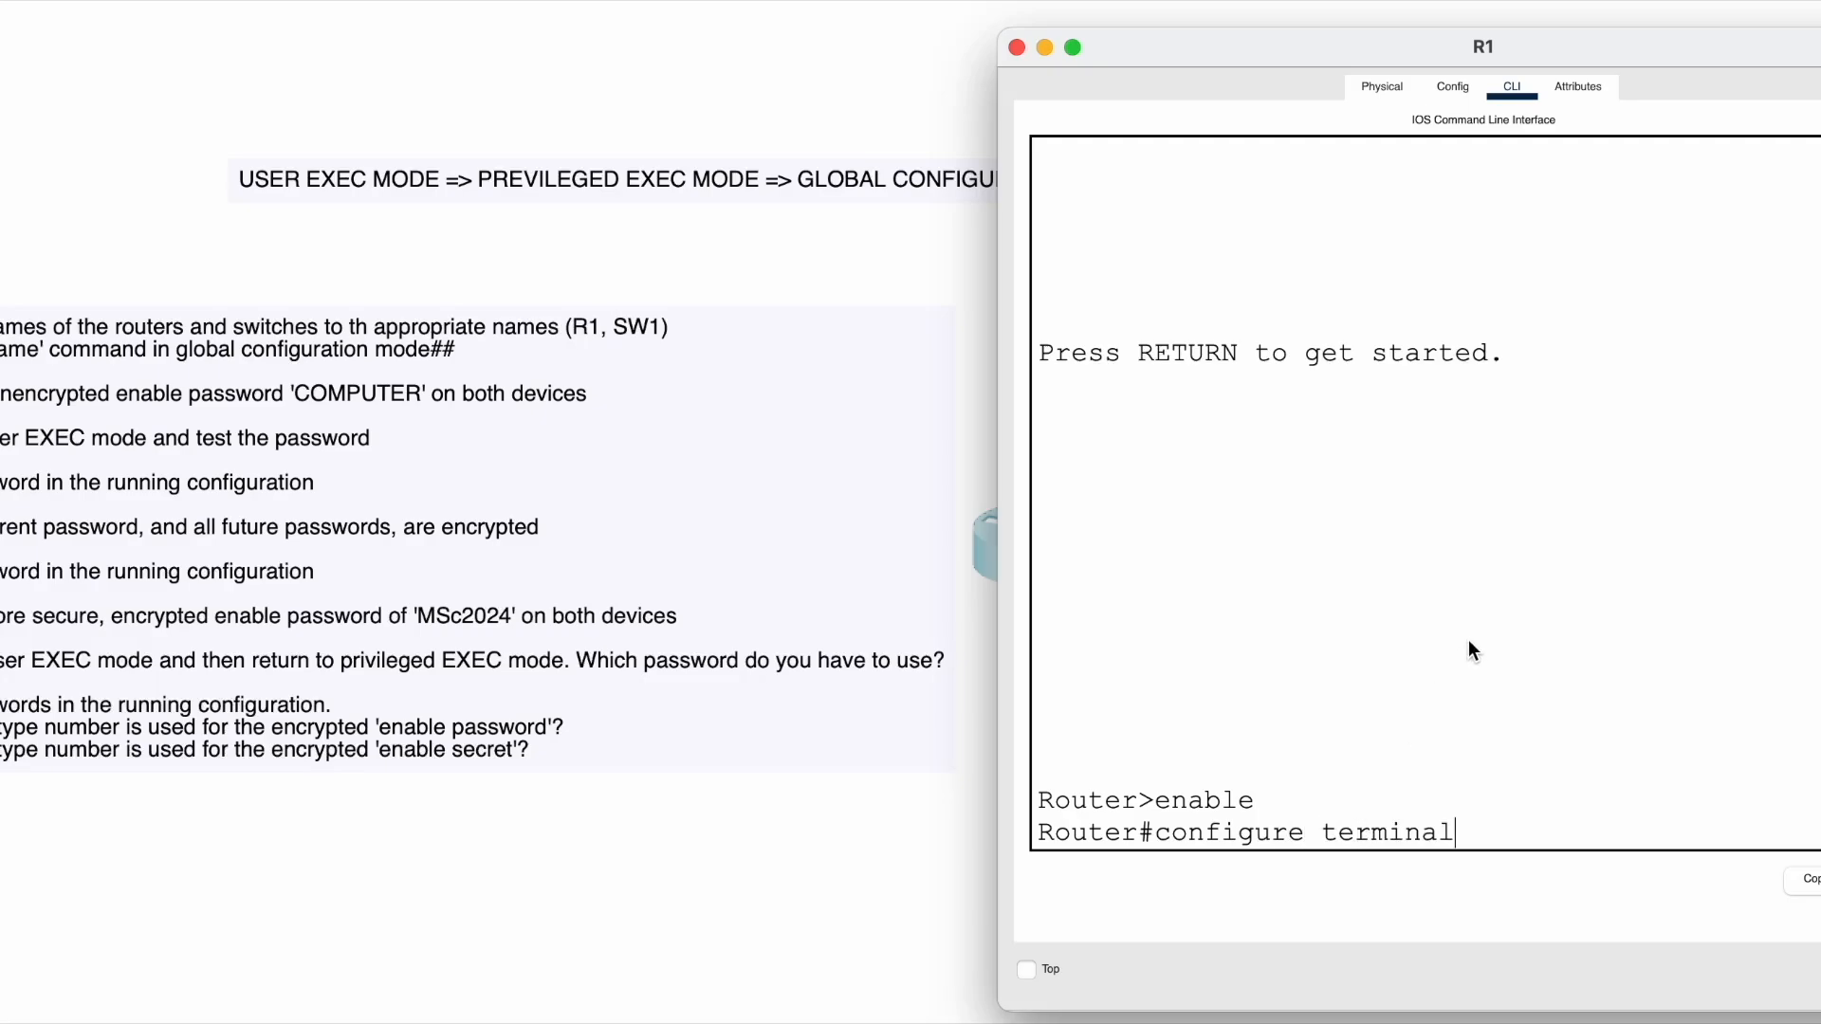
key(Return)
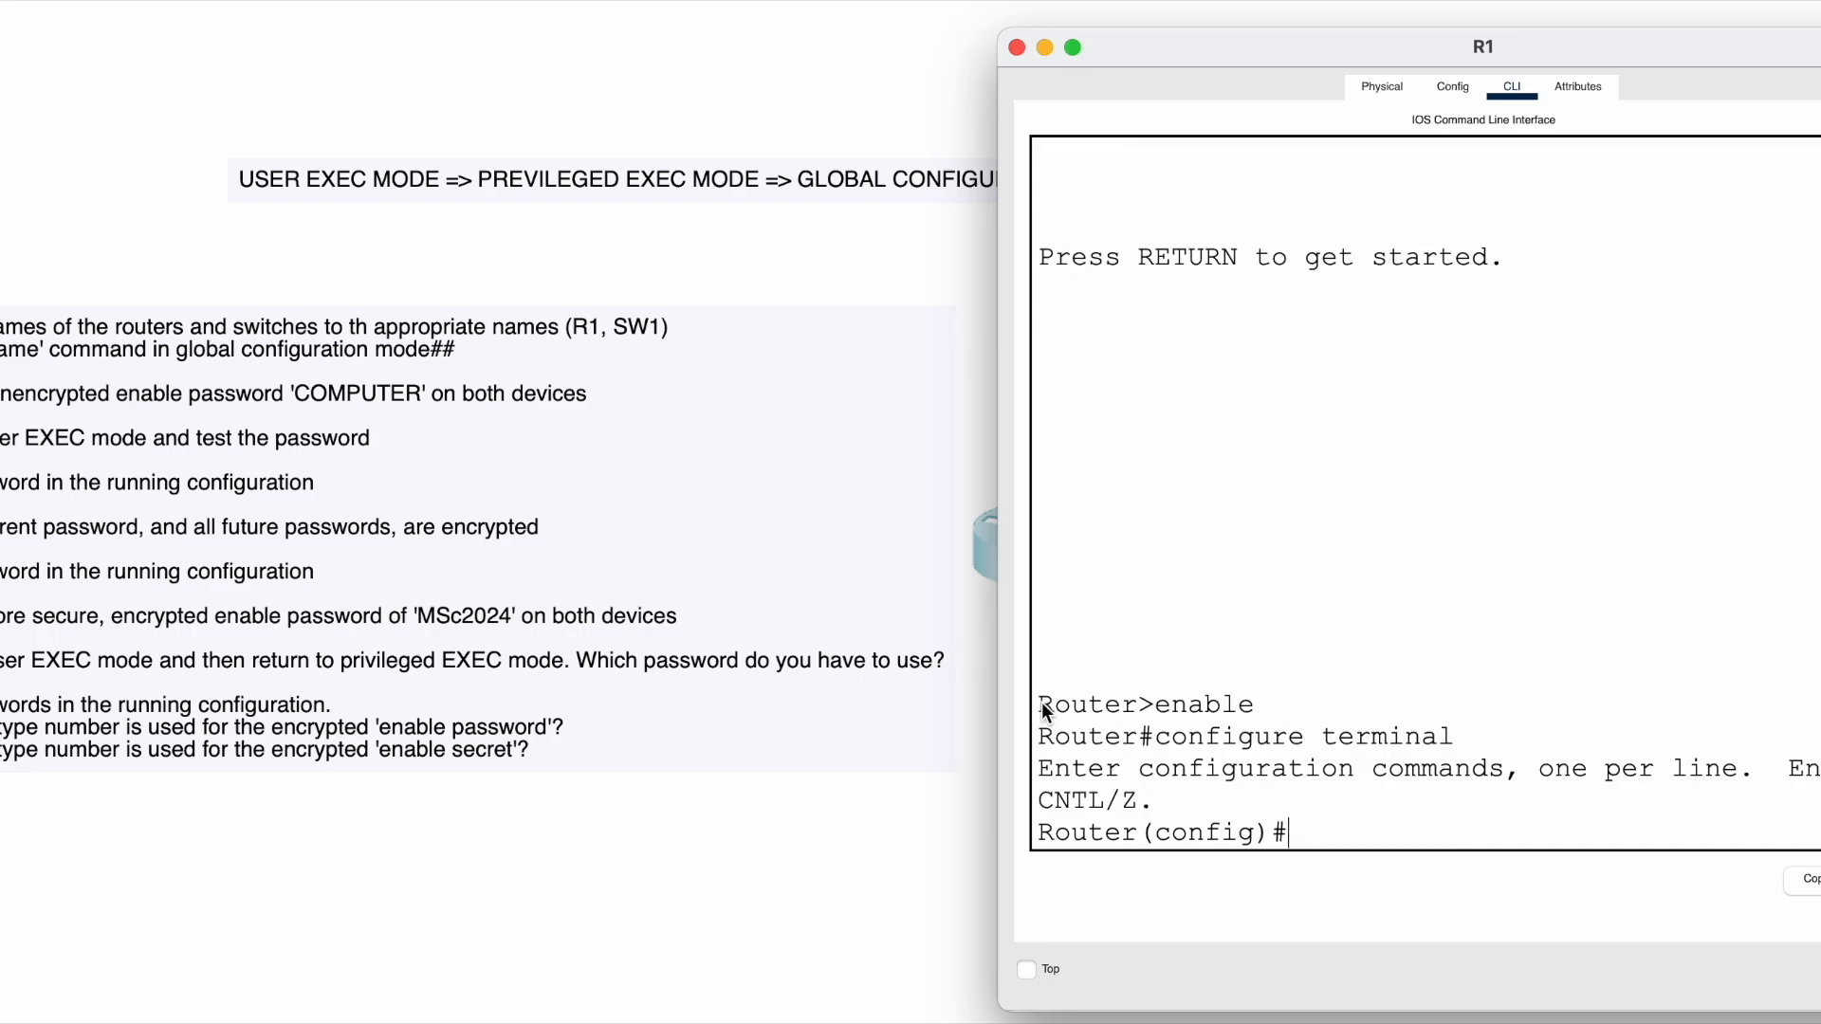
drag(1040, 707, 1089, 730)
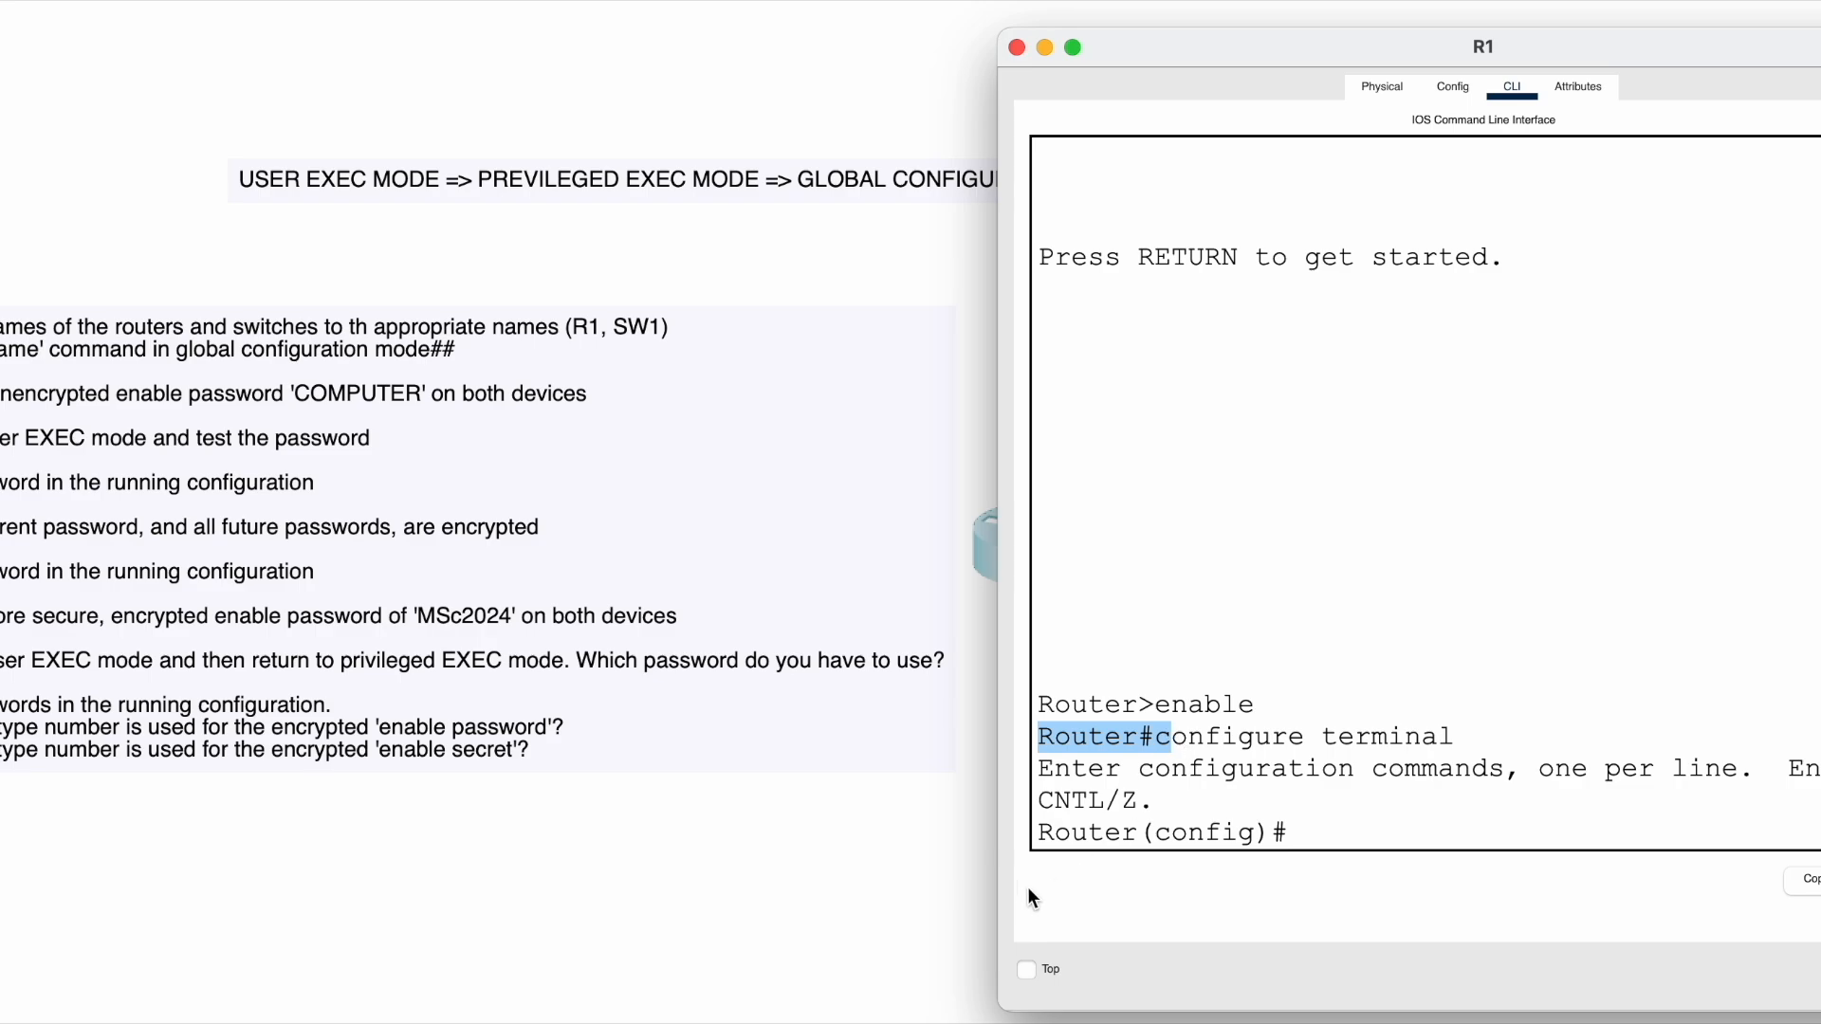
drag(1044, 829, 1265, 840)
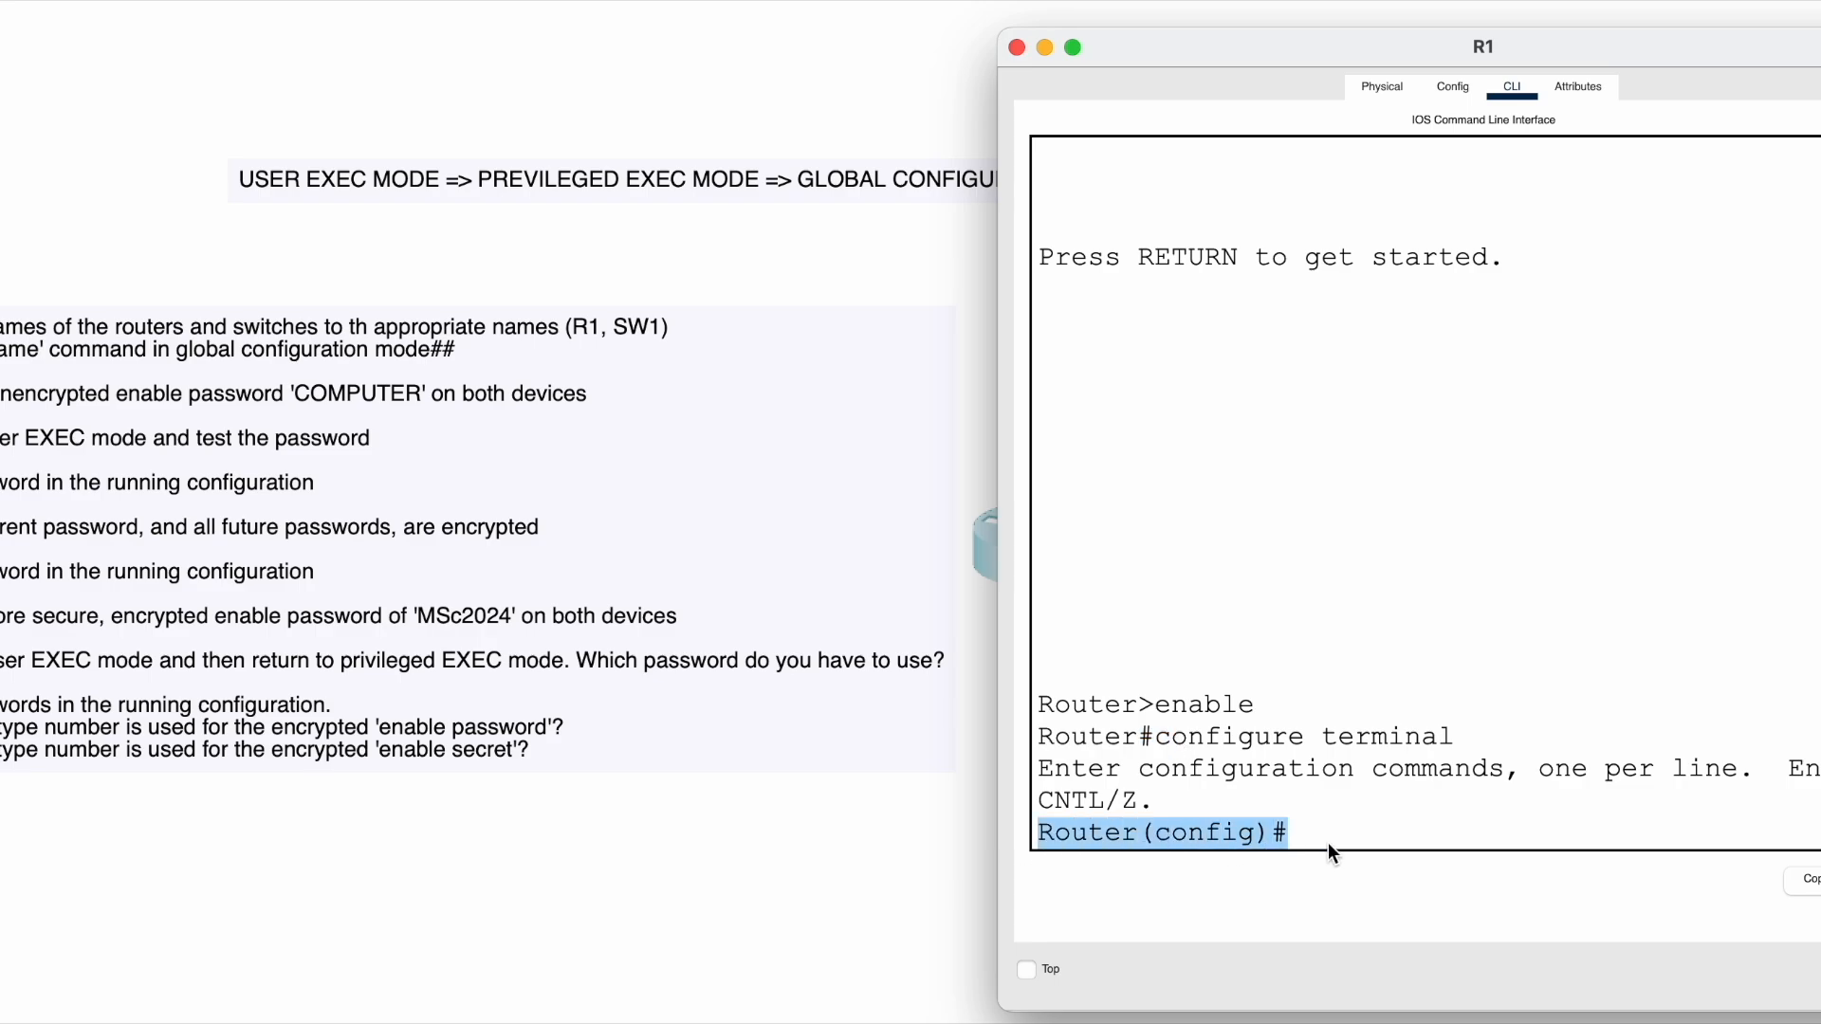
click(1341, 815)
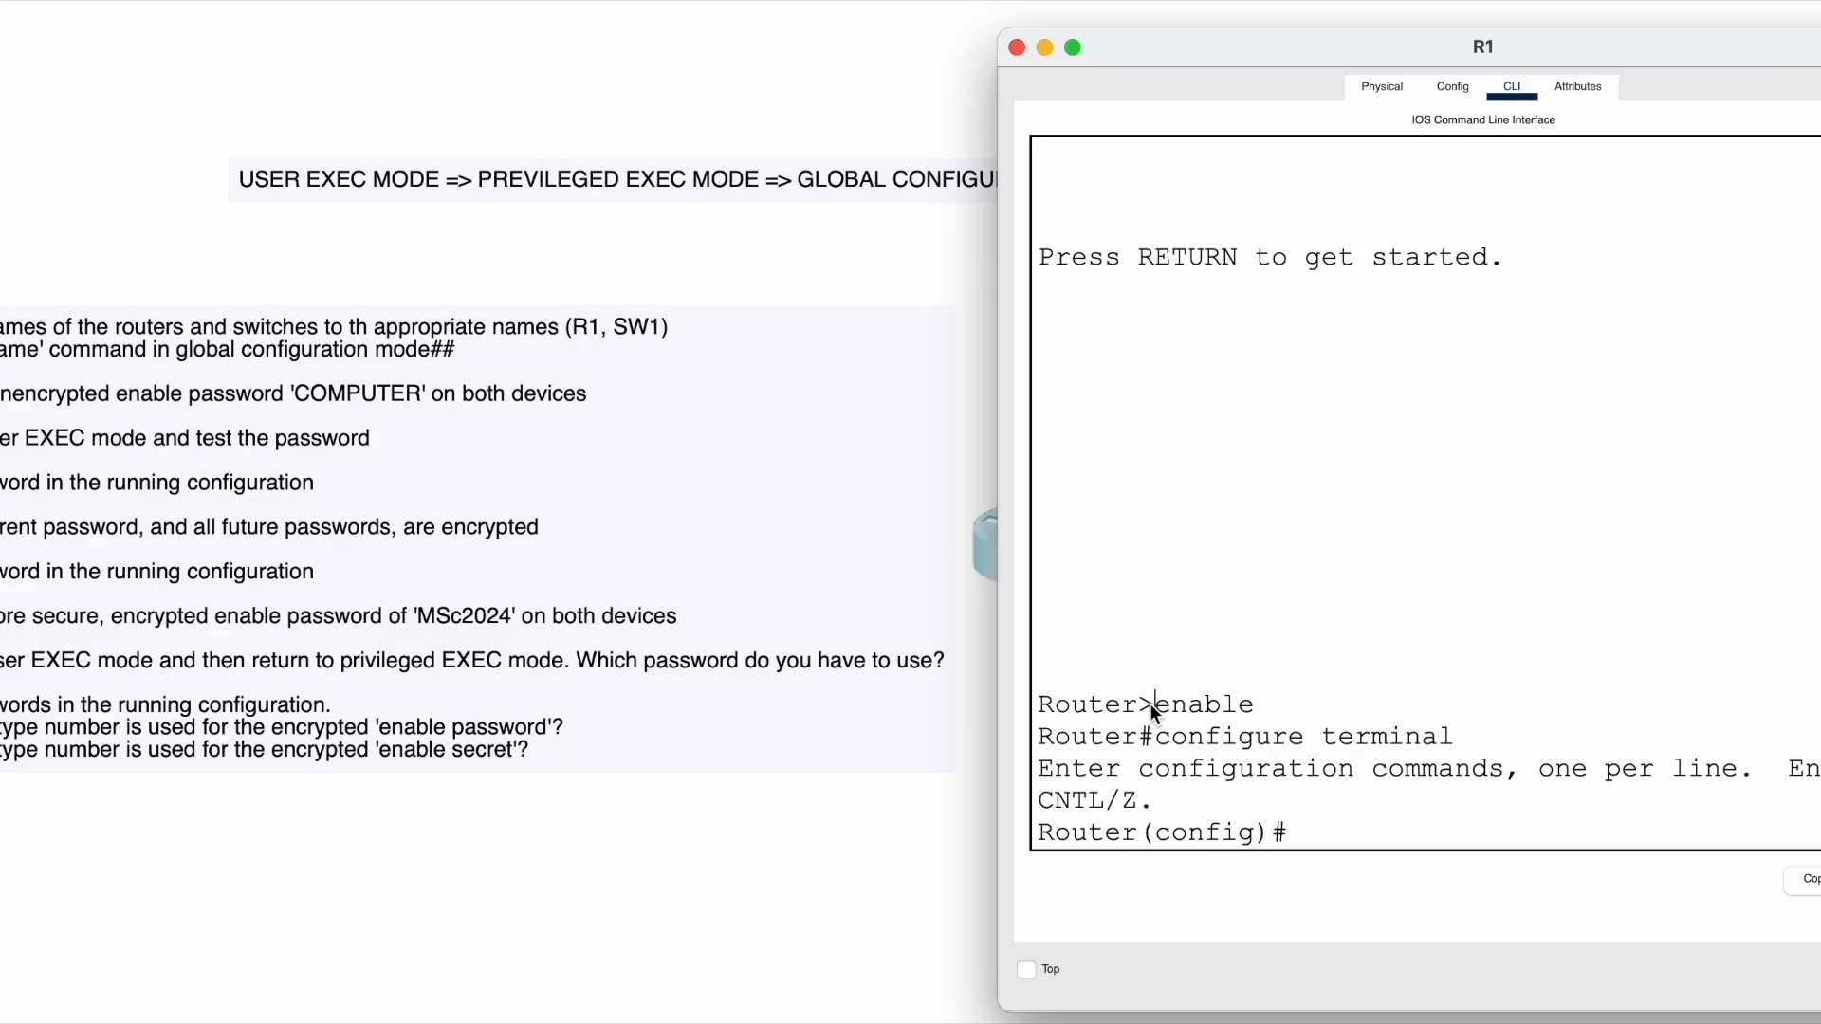
drag(1151, 705, 998, 717)
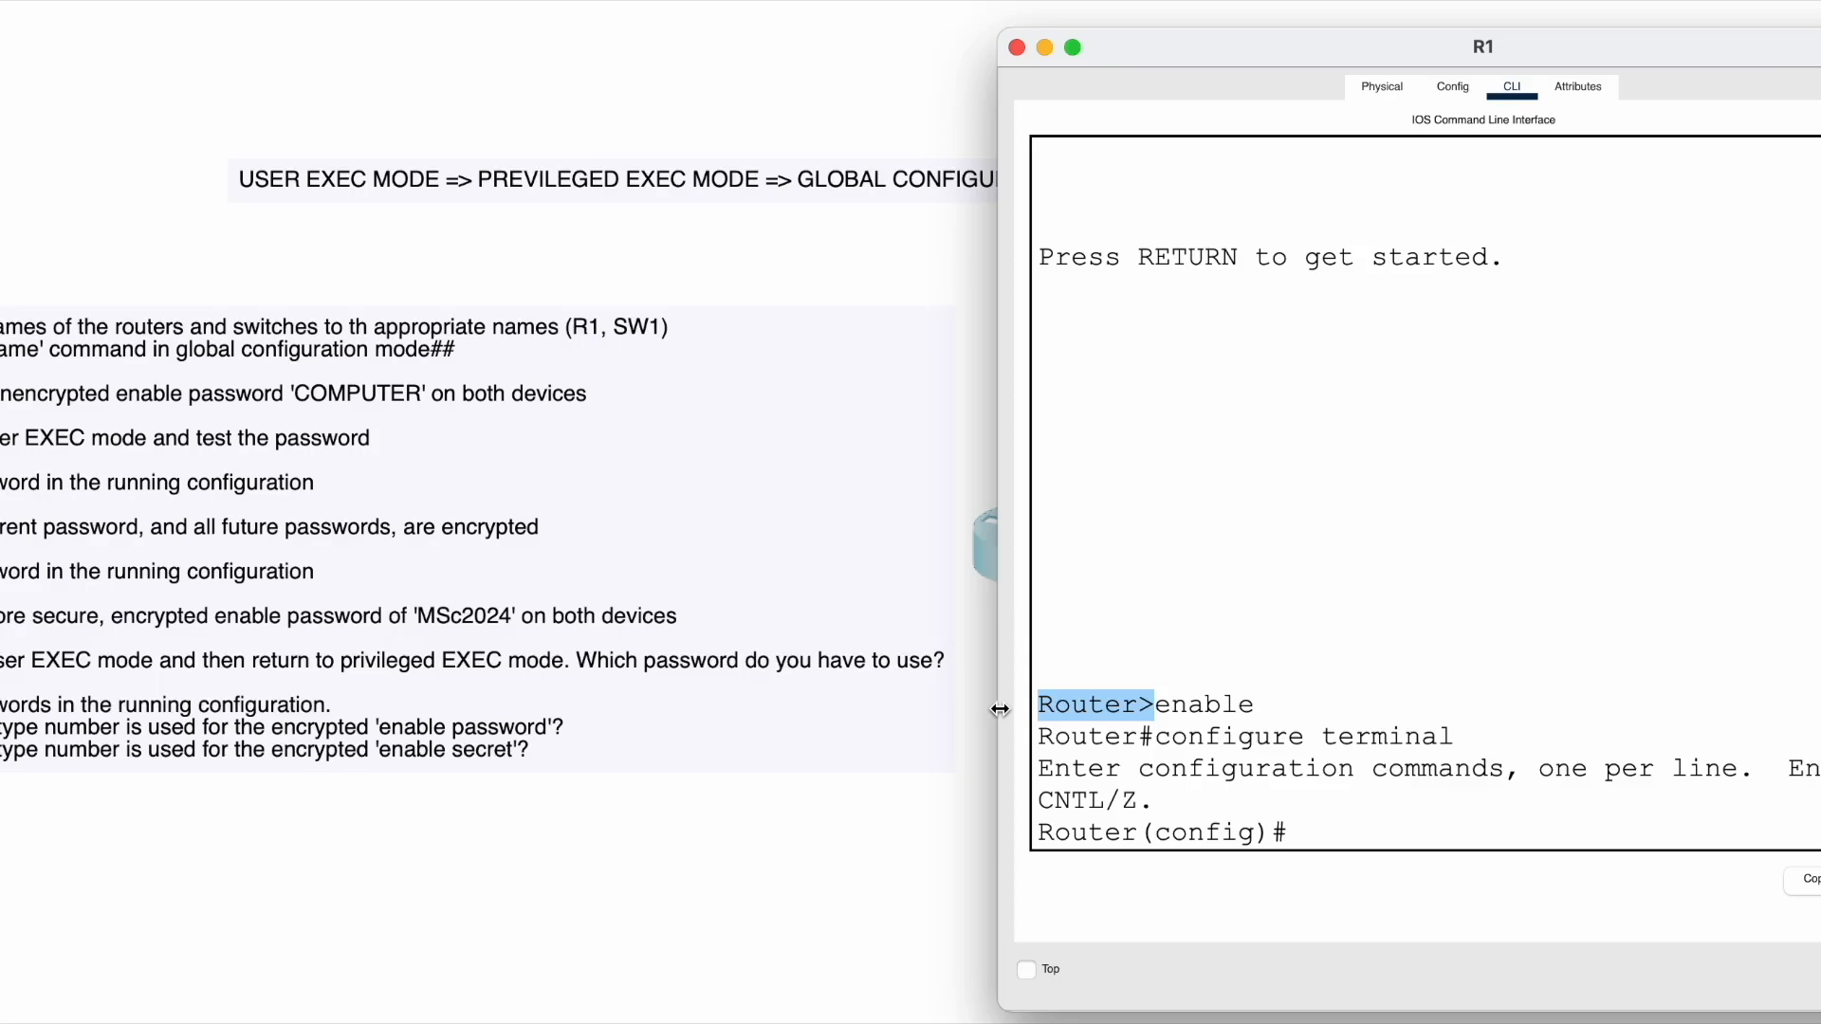
click(1147, 702)
drag(1193, 707, 1293, 704)
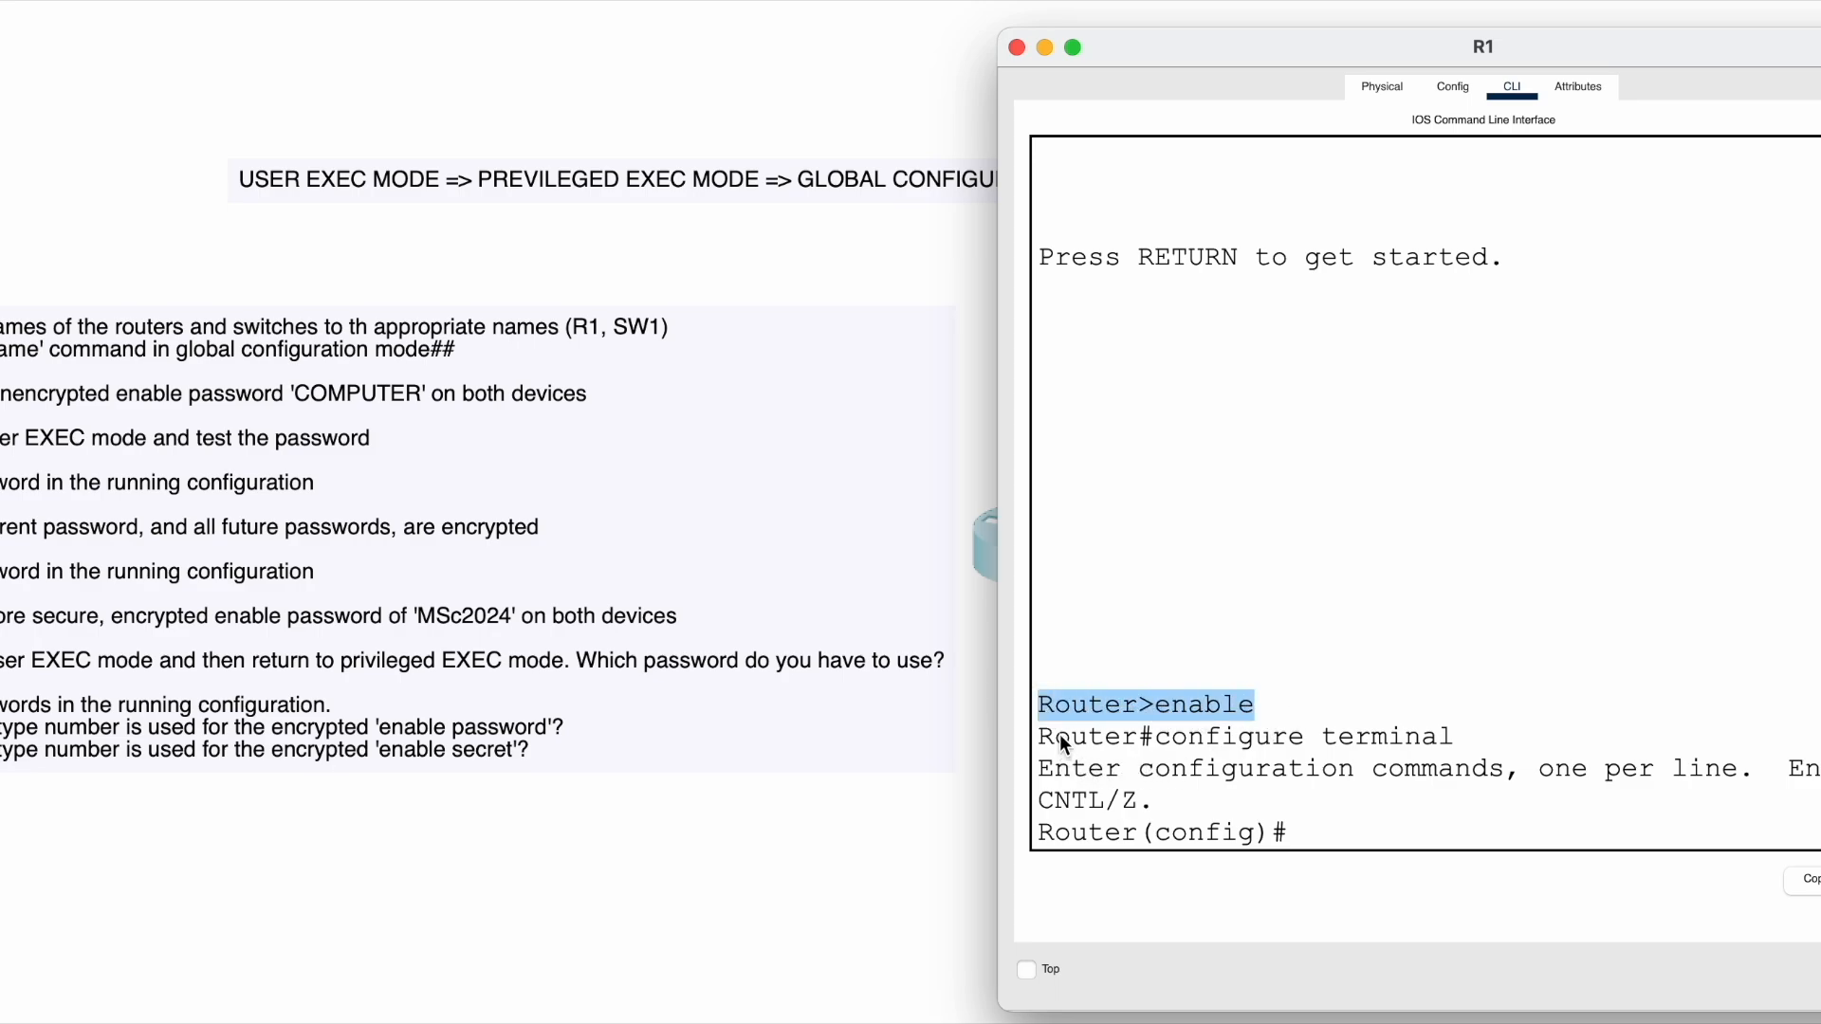
drag(1044, 734, 1160, 737)
drag(1062, 838, 1165, 838)
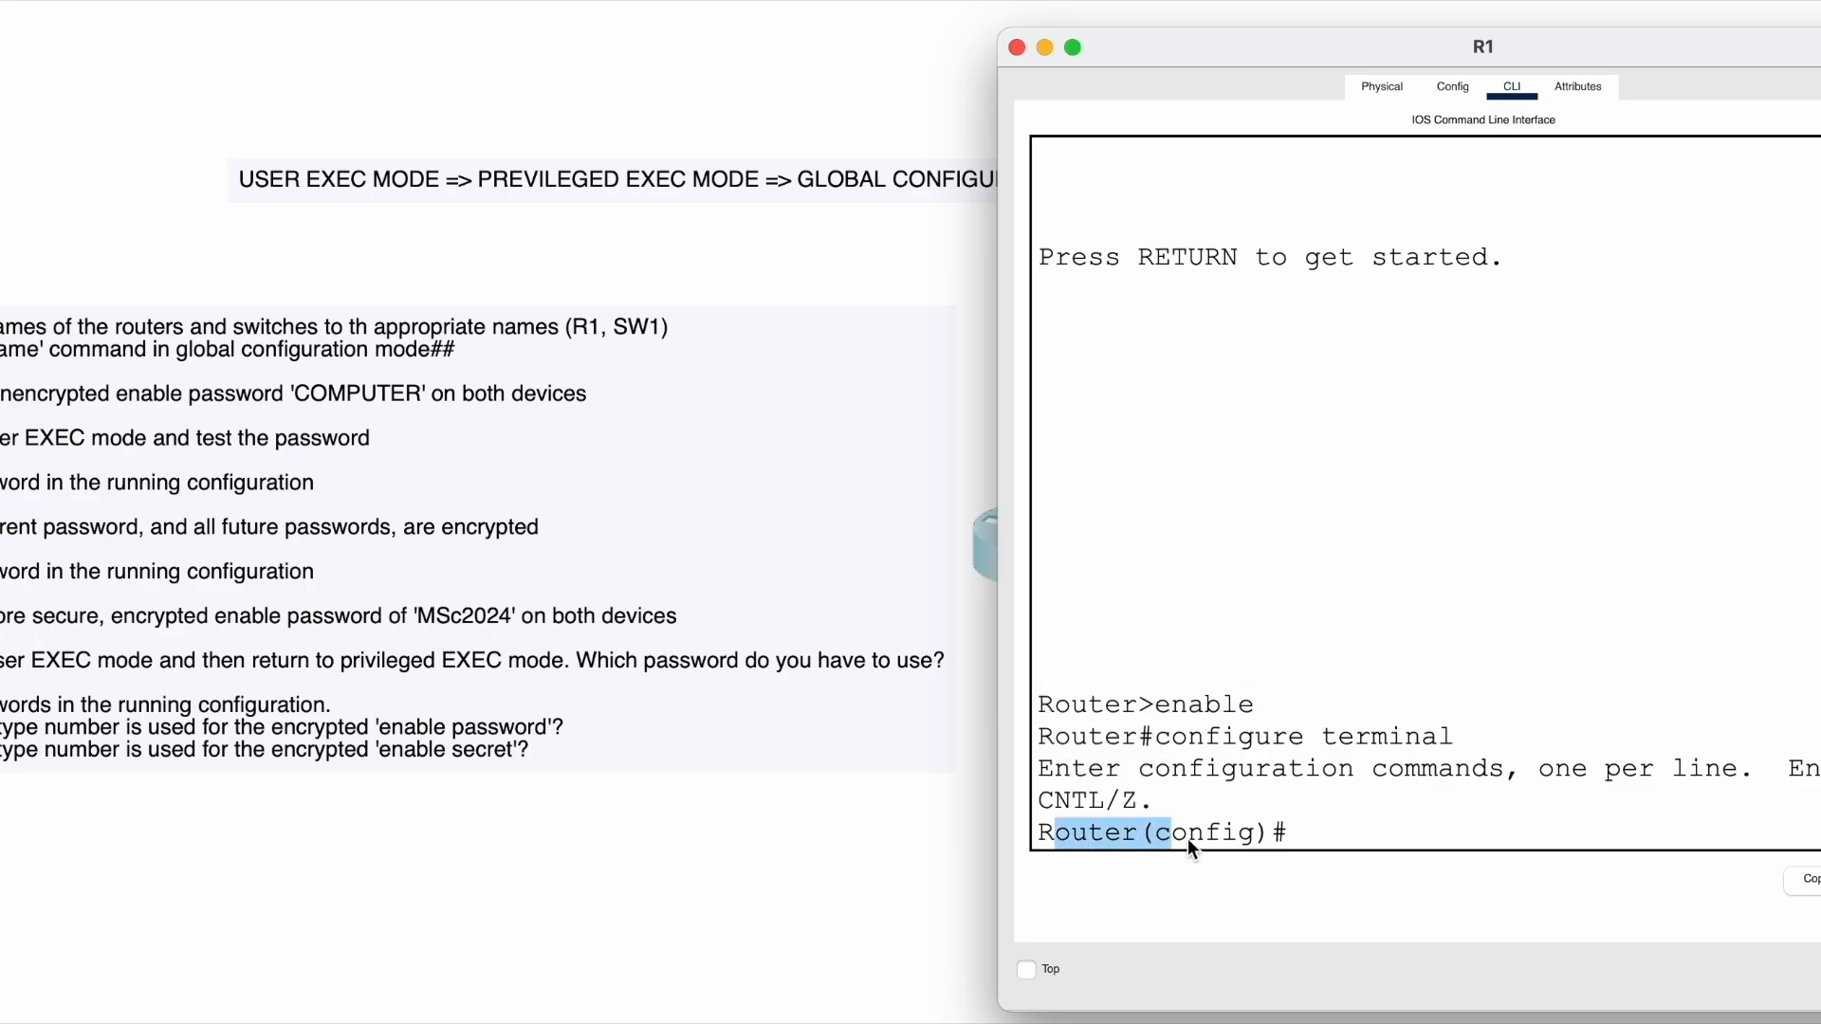
drag(1058, 707, 1248, 701)
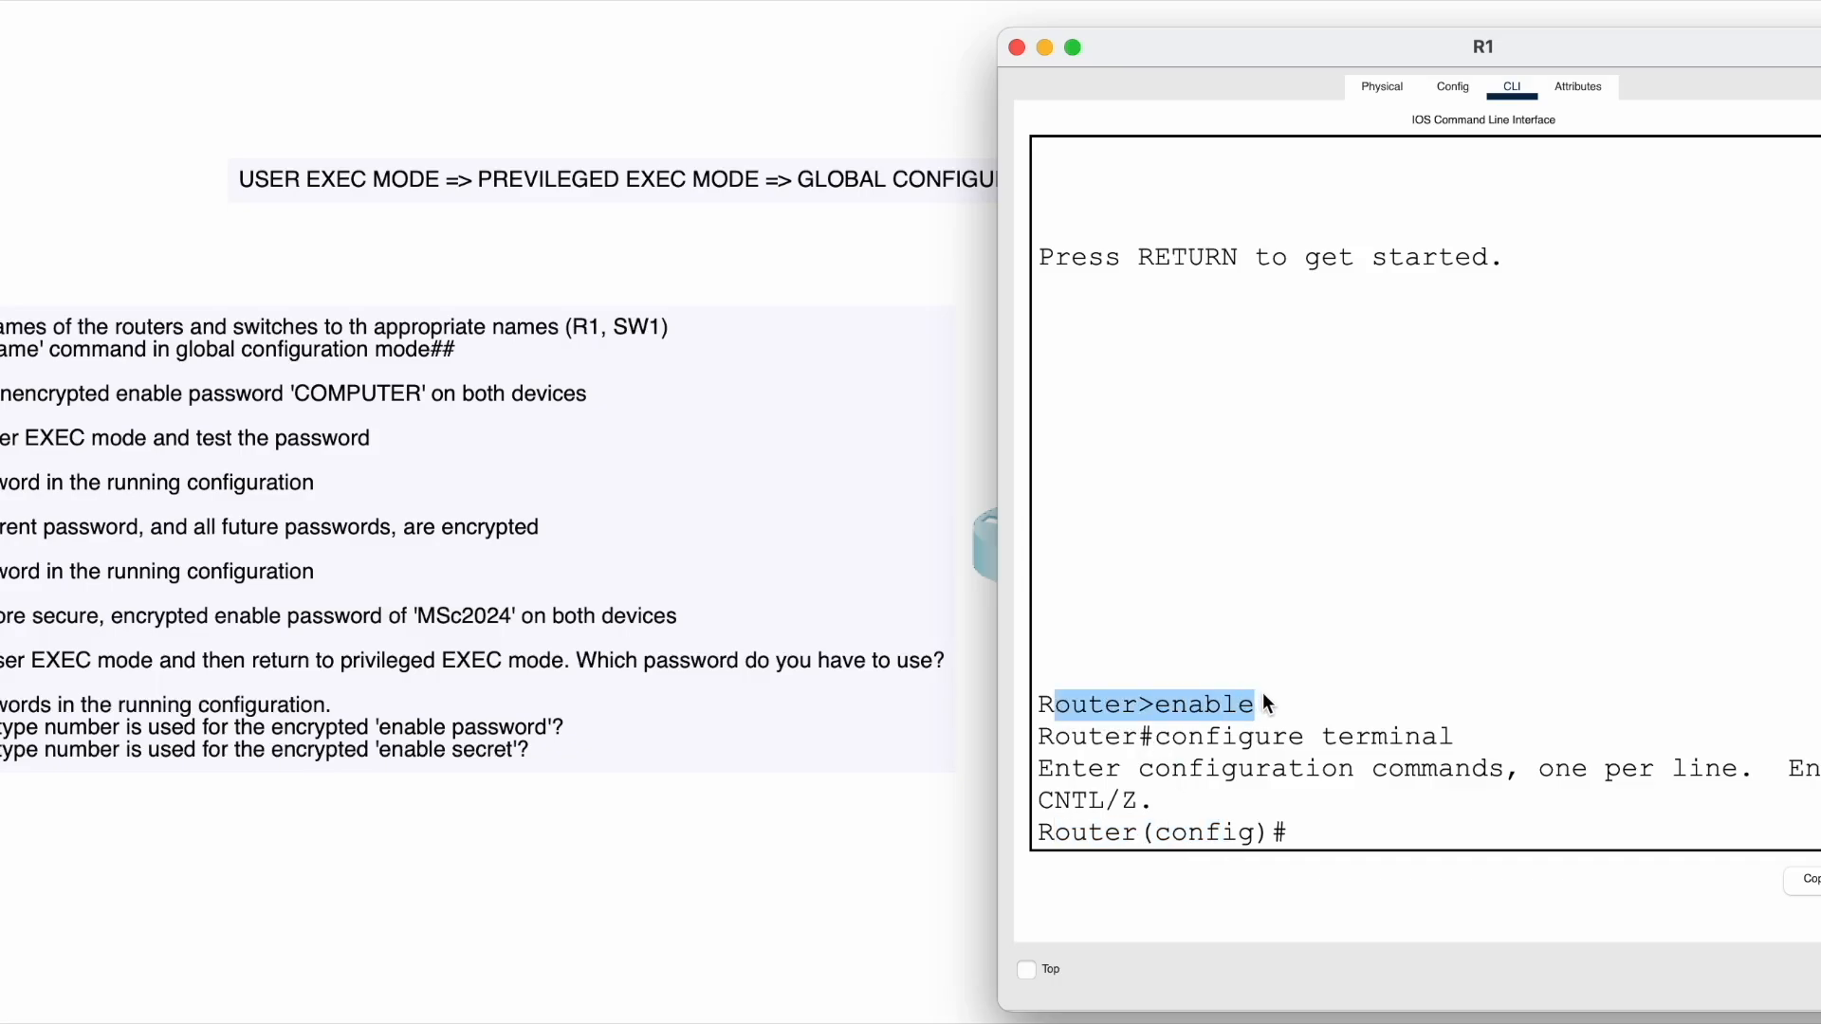
click(1264, 698)
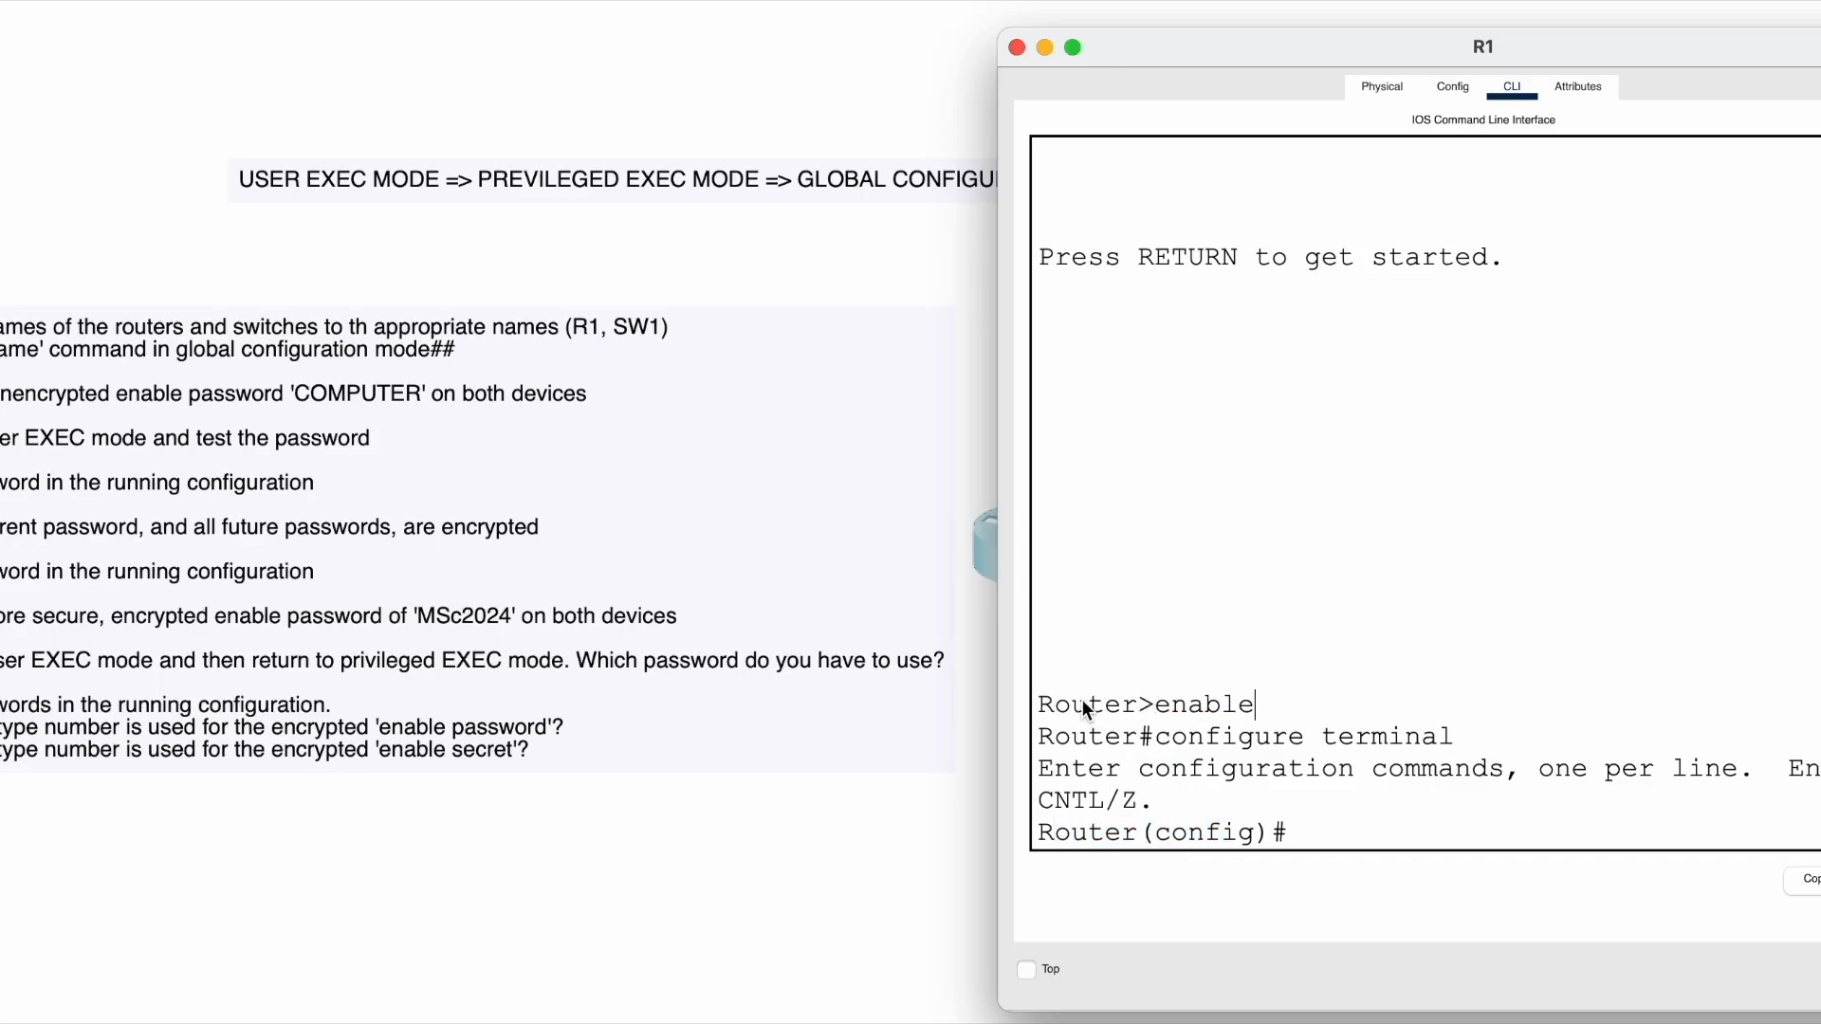
drag(1047, 702, 1210, 698)
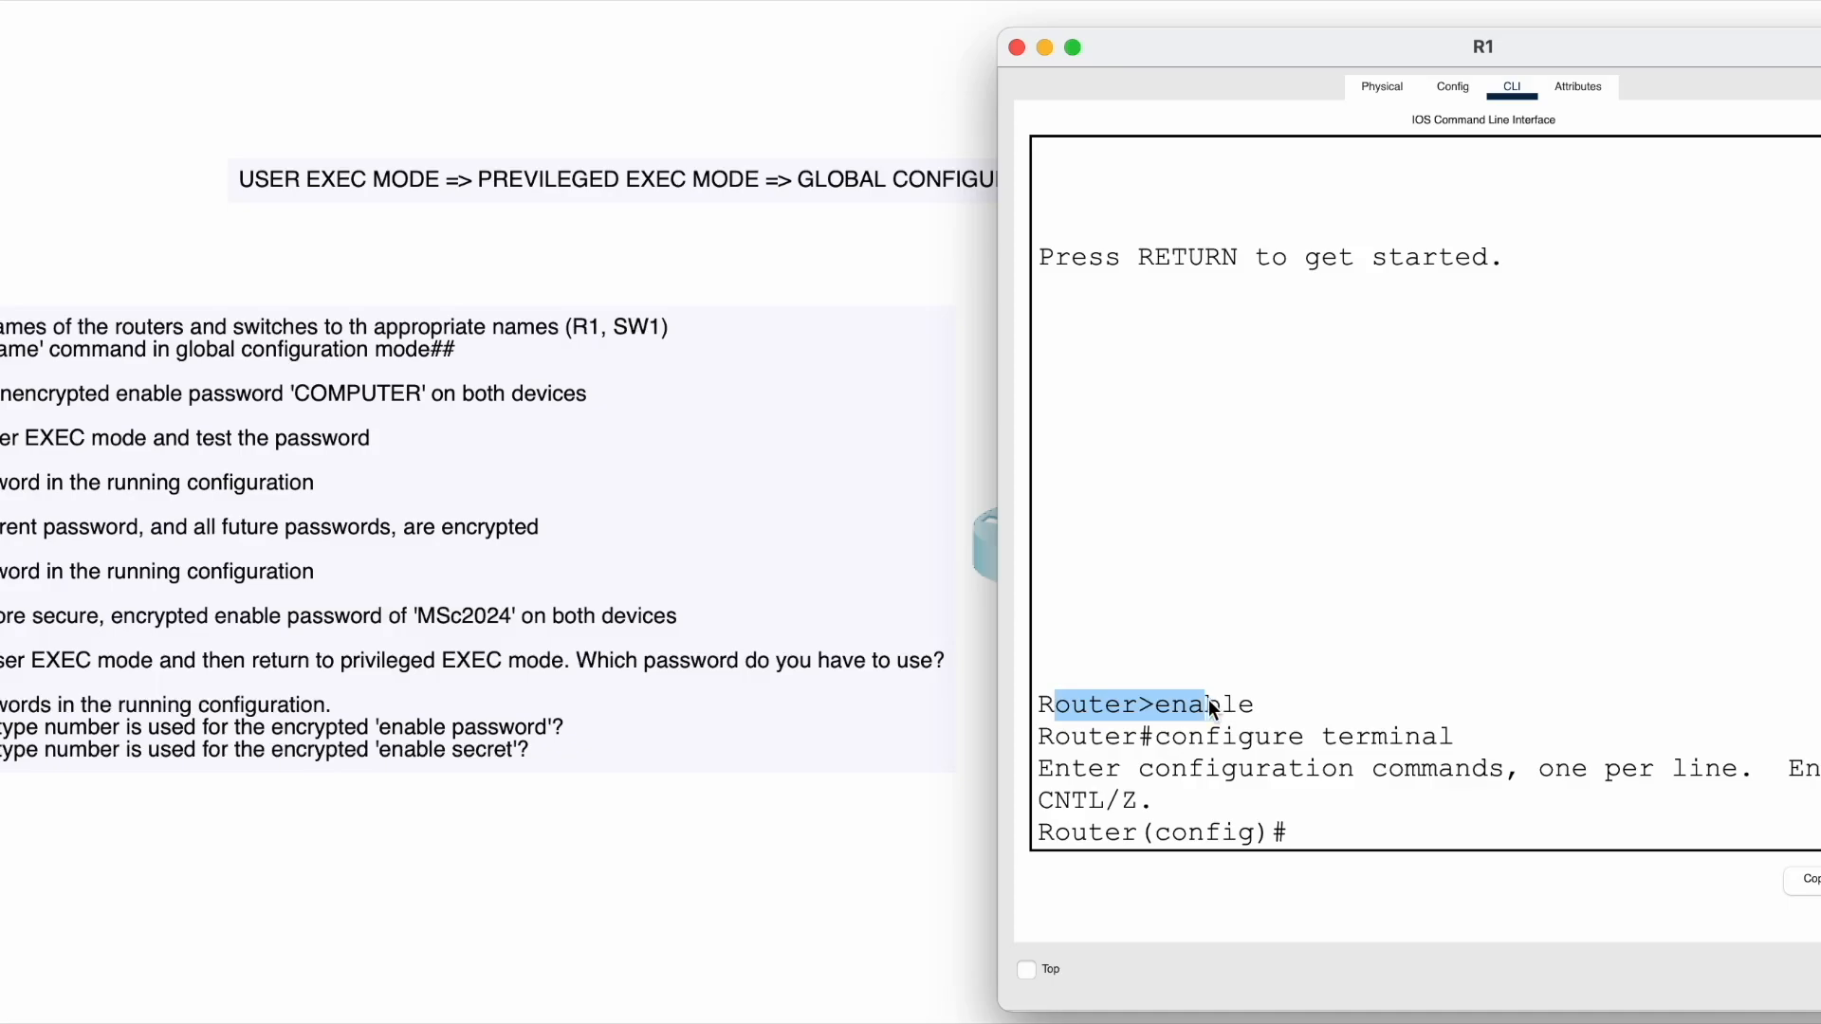
click(1190, 702)
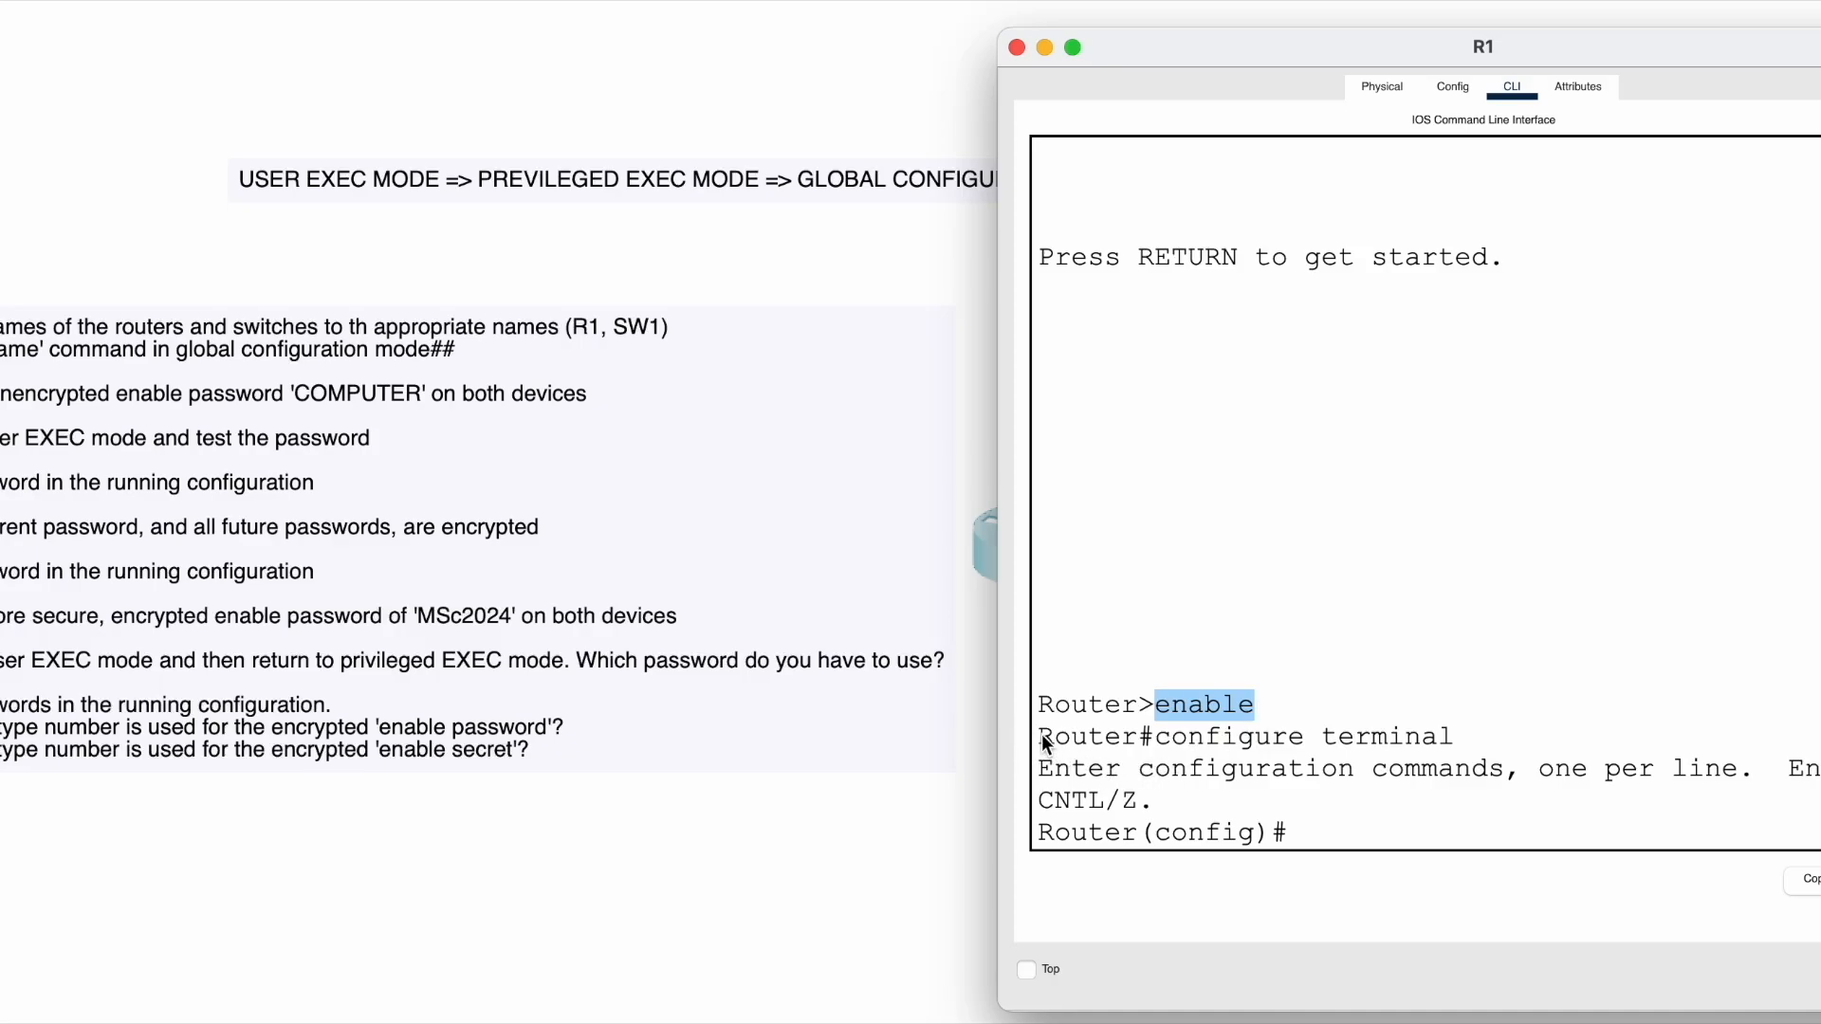
drag(1041, 734, 1162, 734)
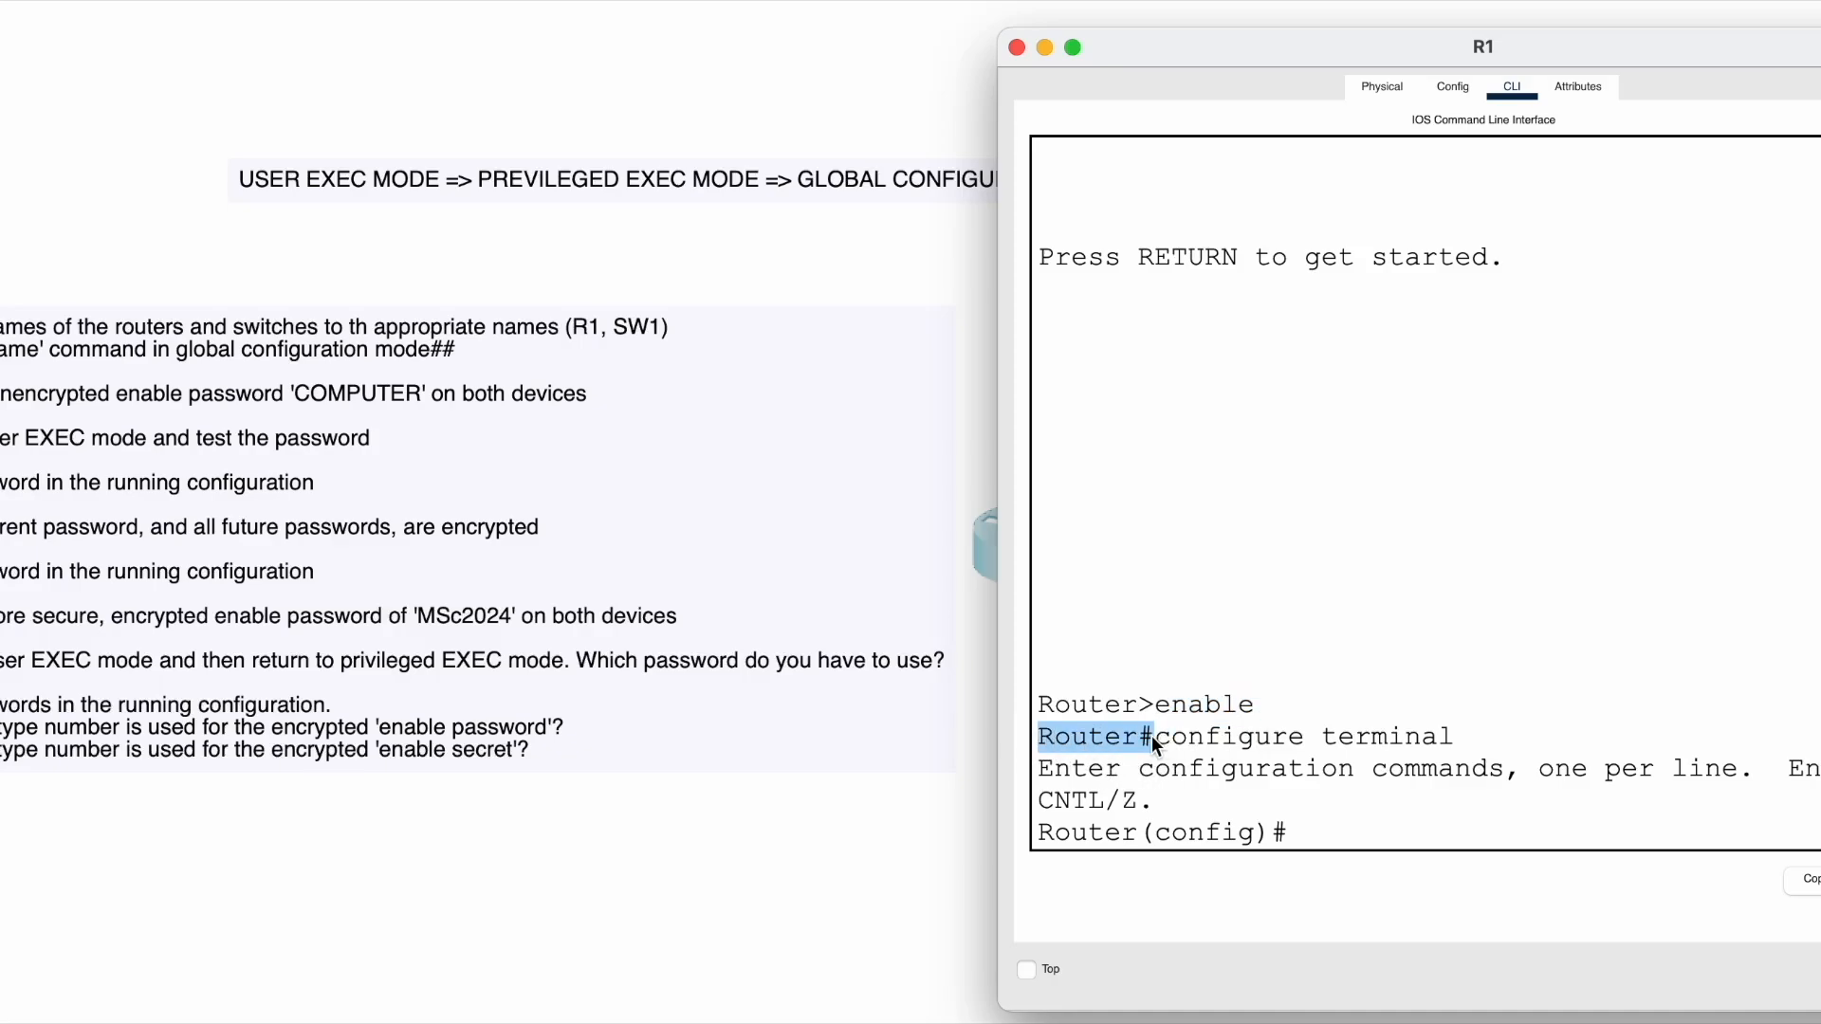
drag(1165, 738, 1398, 730)
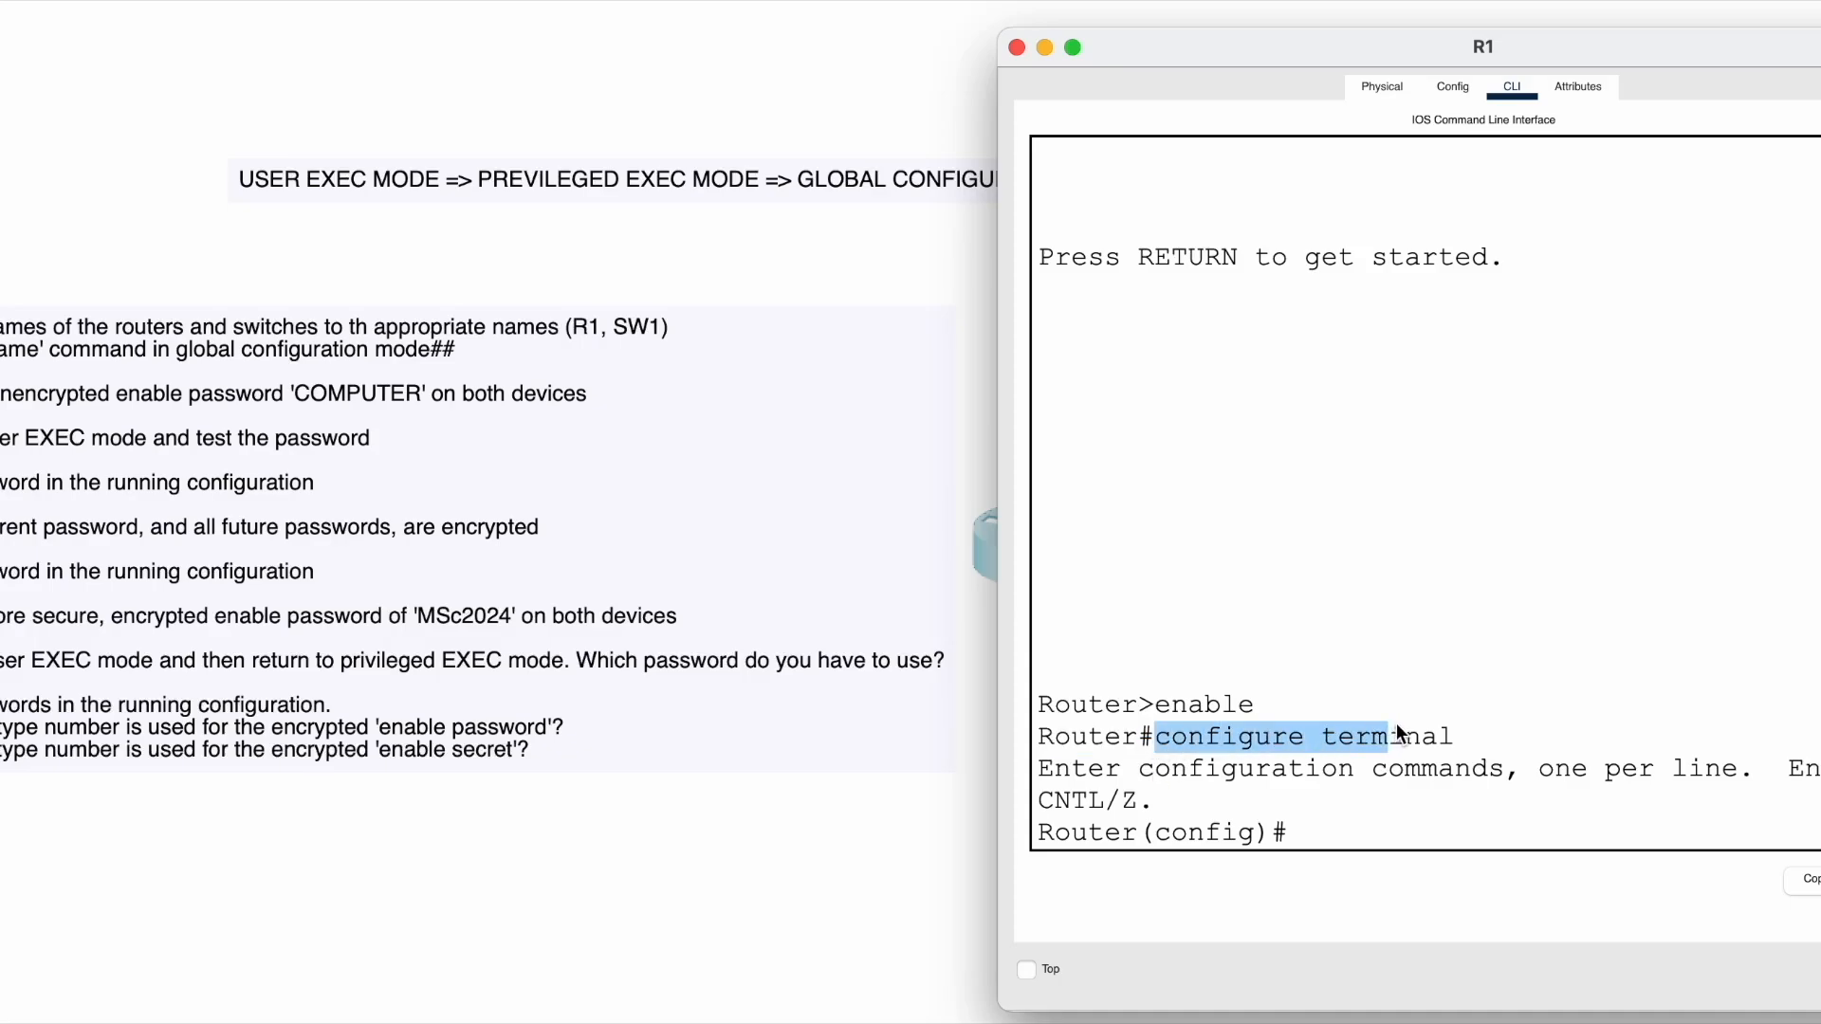
click(1463, 729)
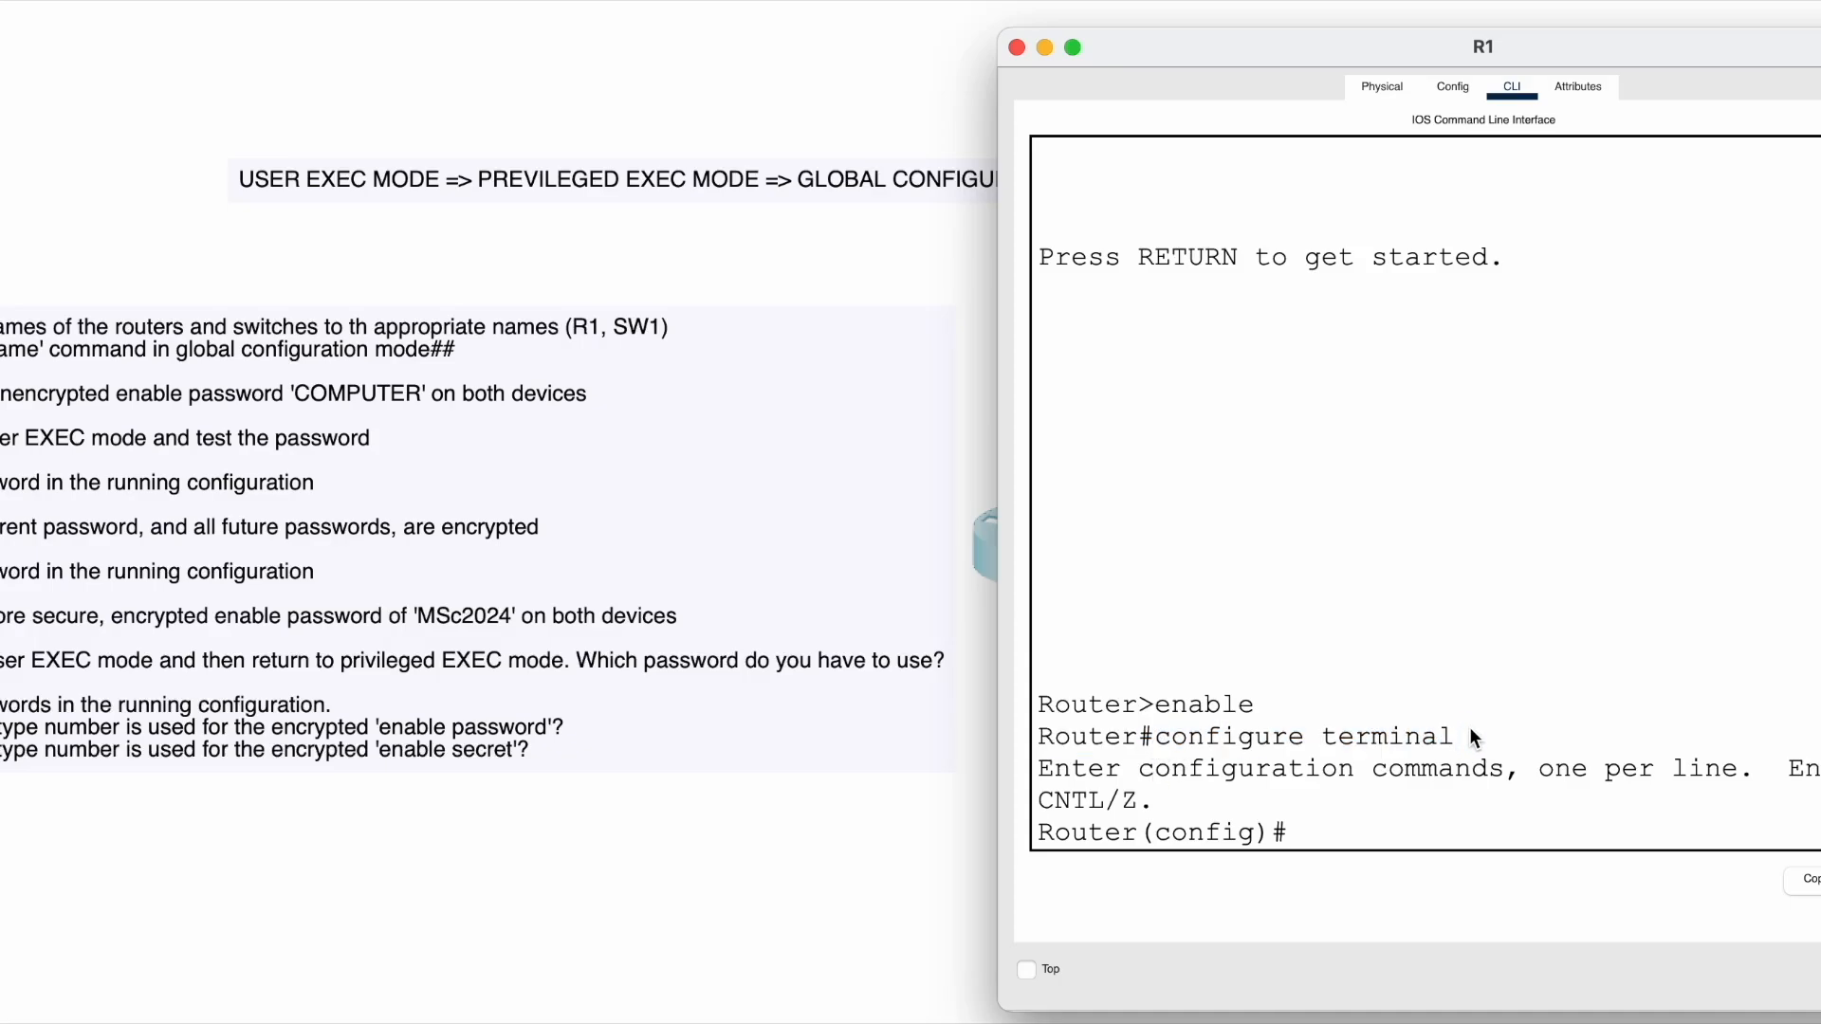
drag(1159, 738, 1478, 747)
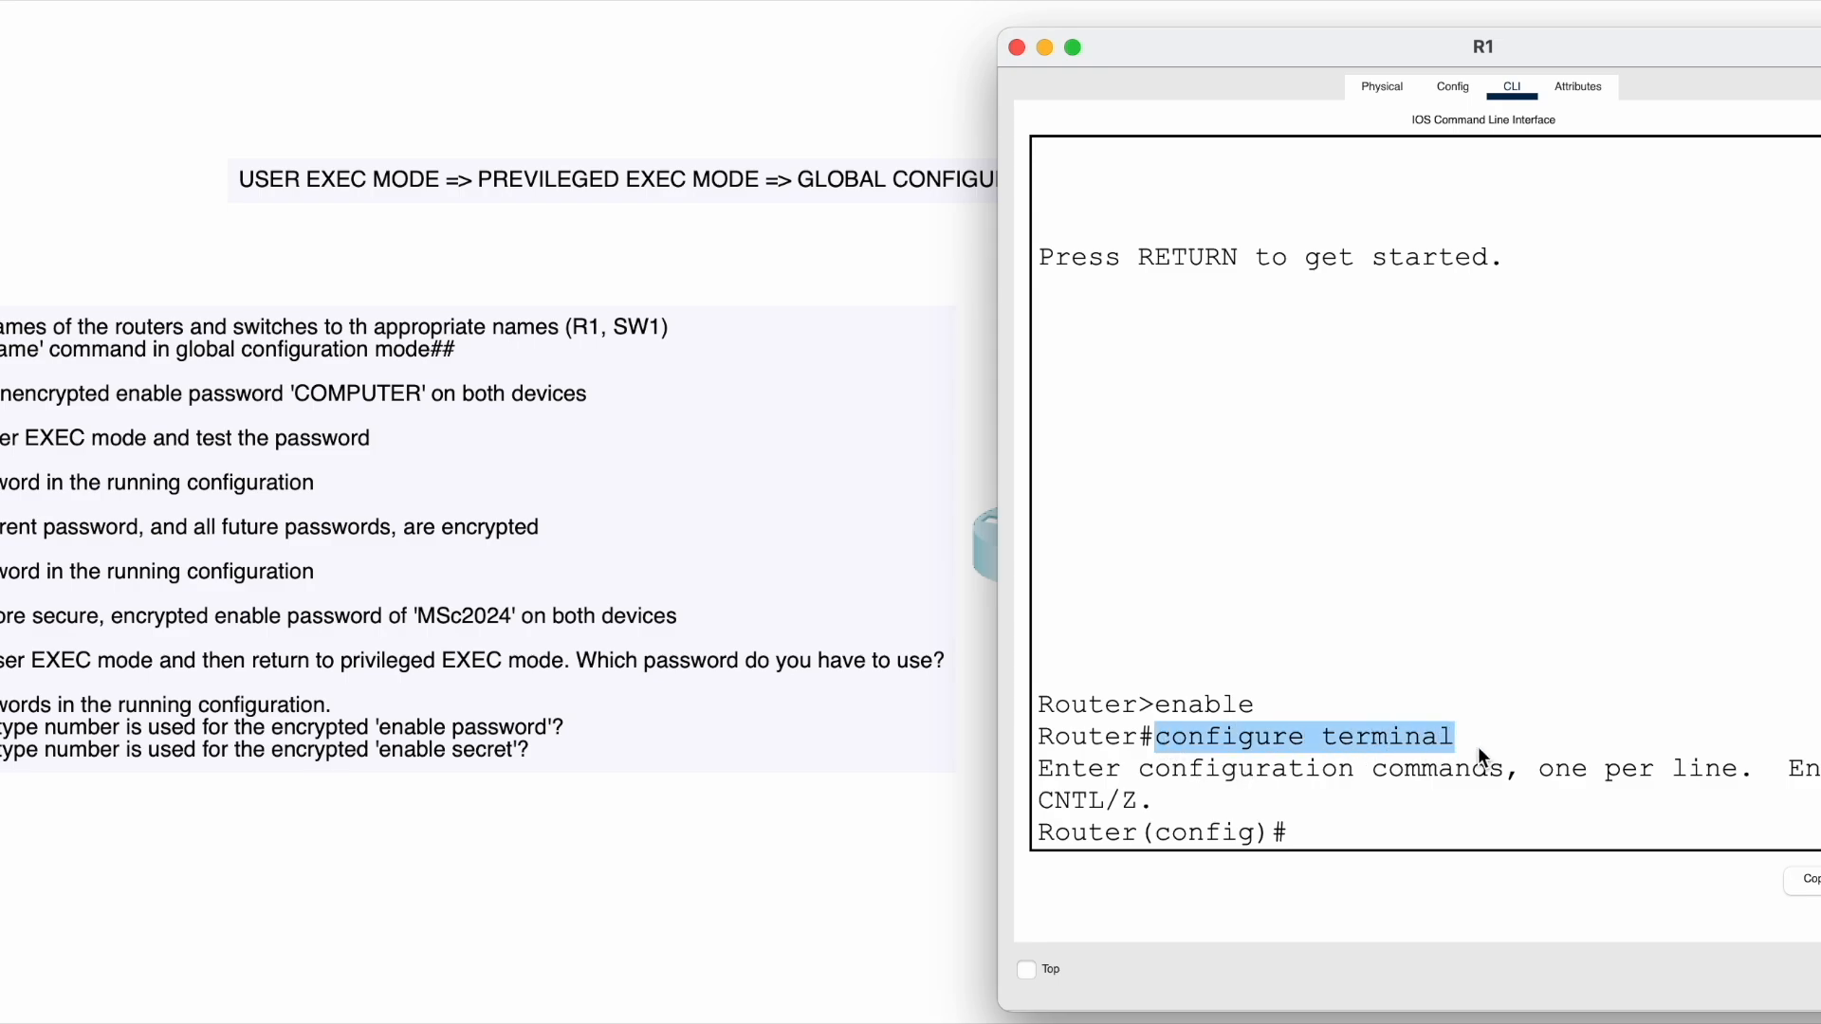
click(1477, 747)
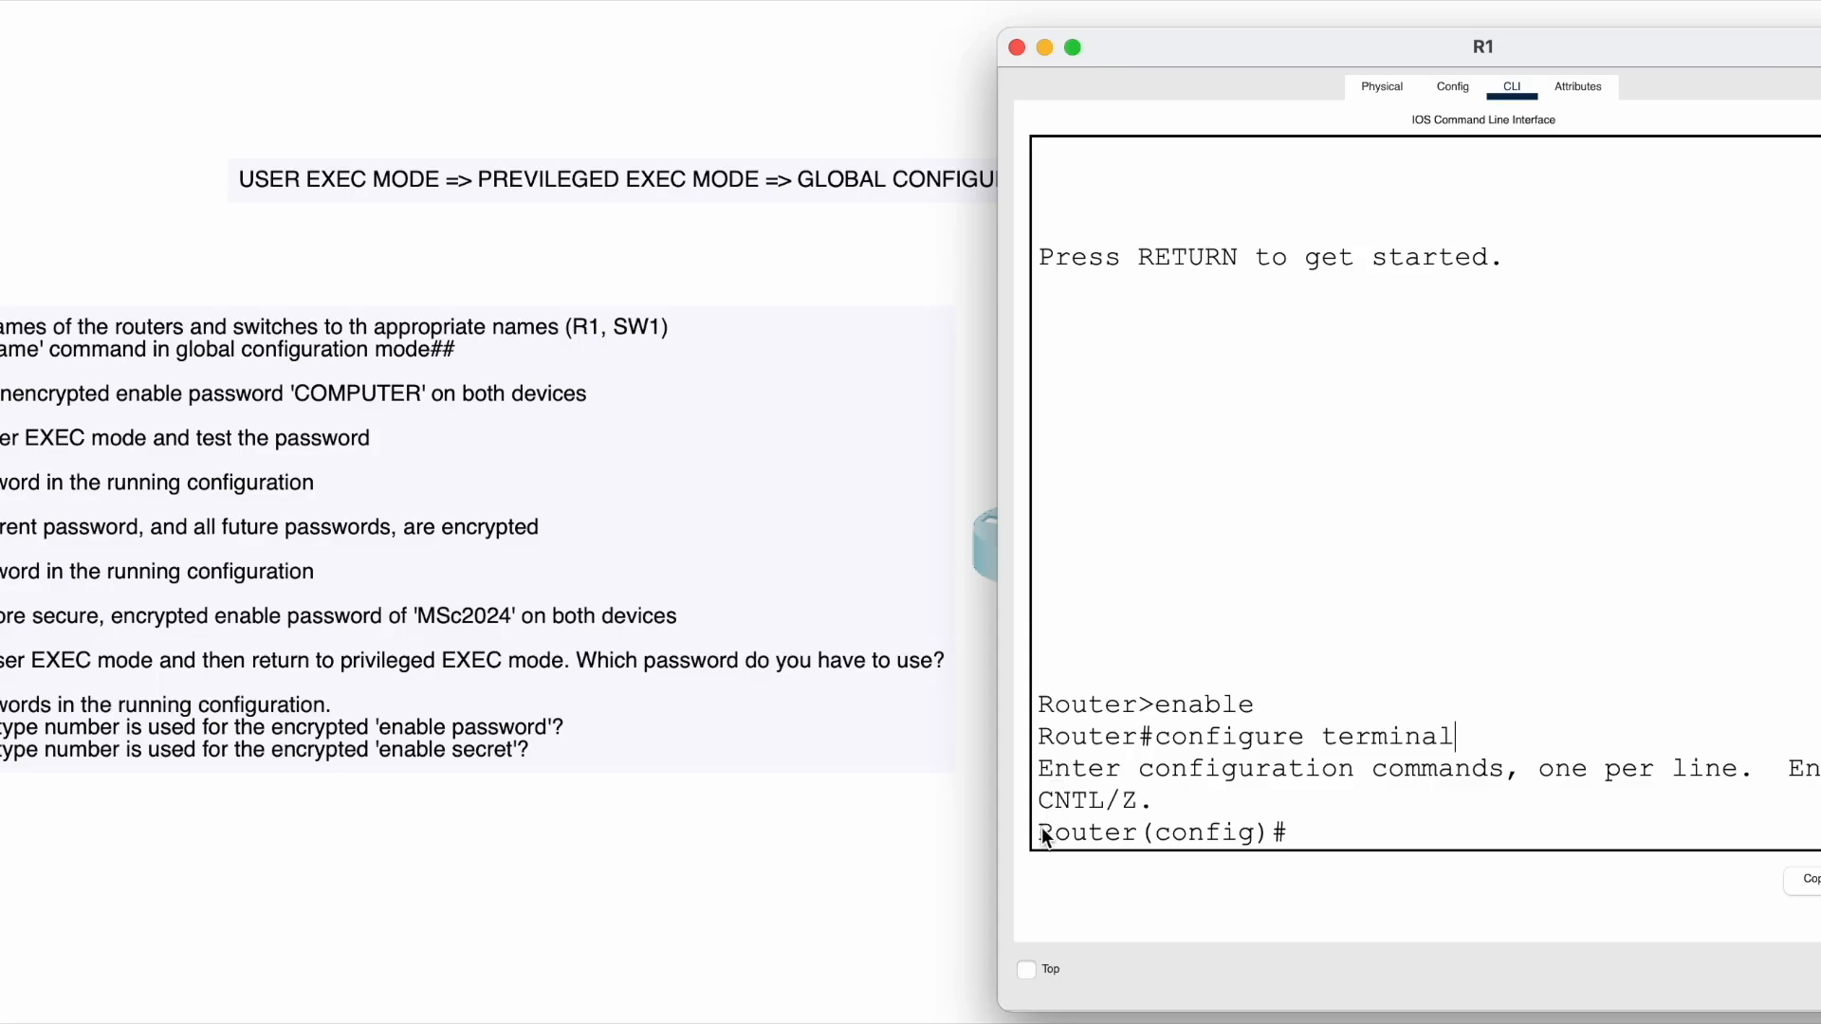
- Highlight R1's Router(config)# prompt and its (config) part
click(1298, 838)
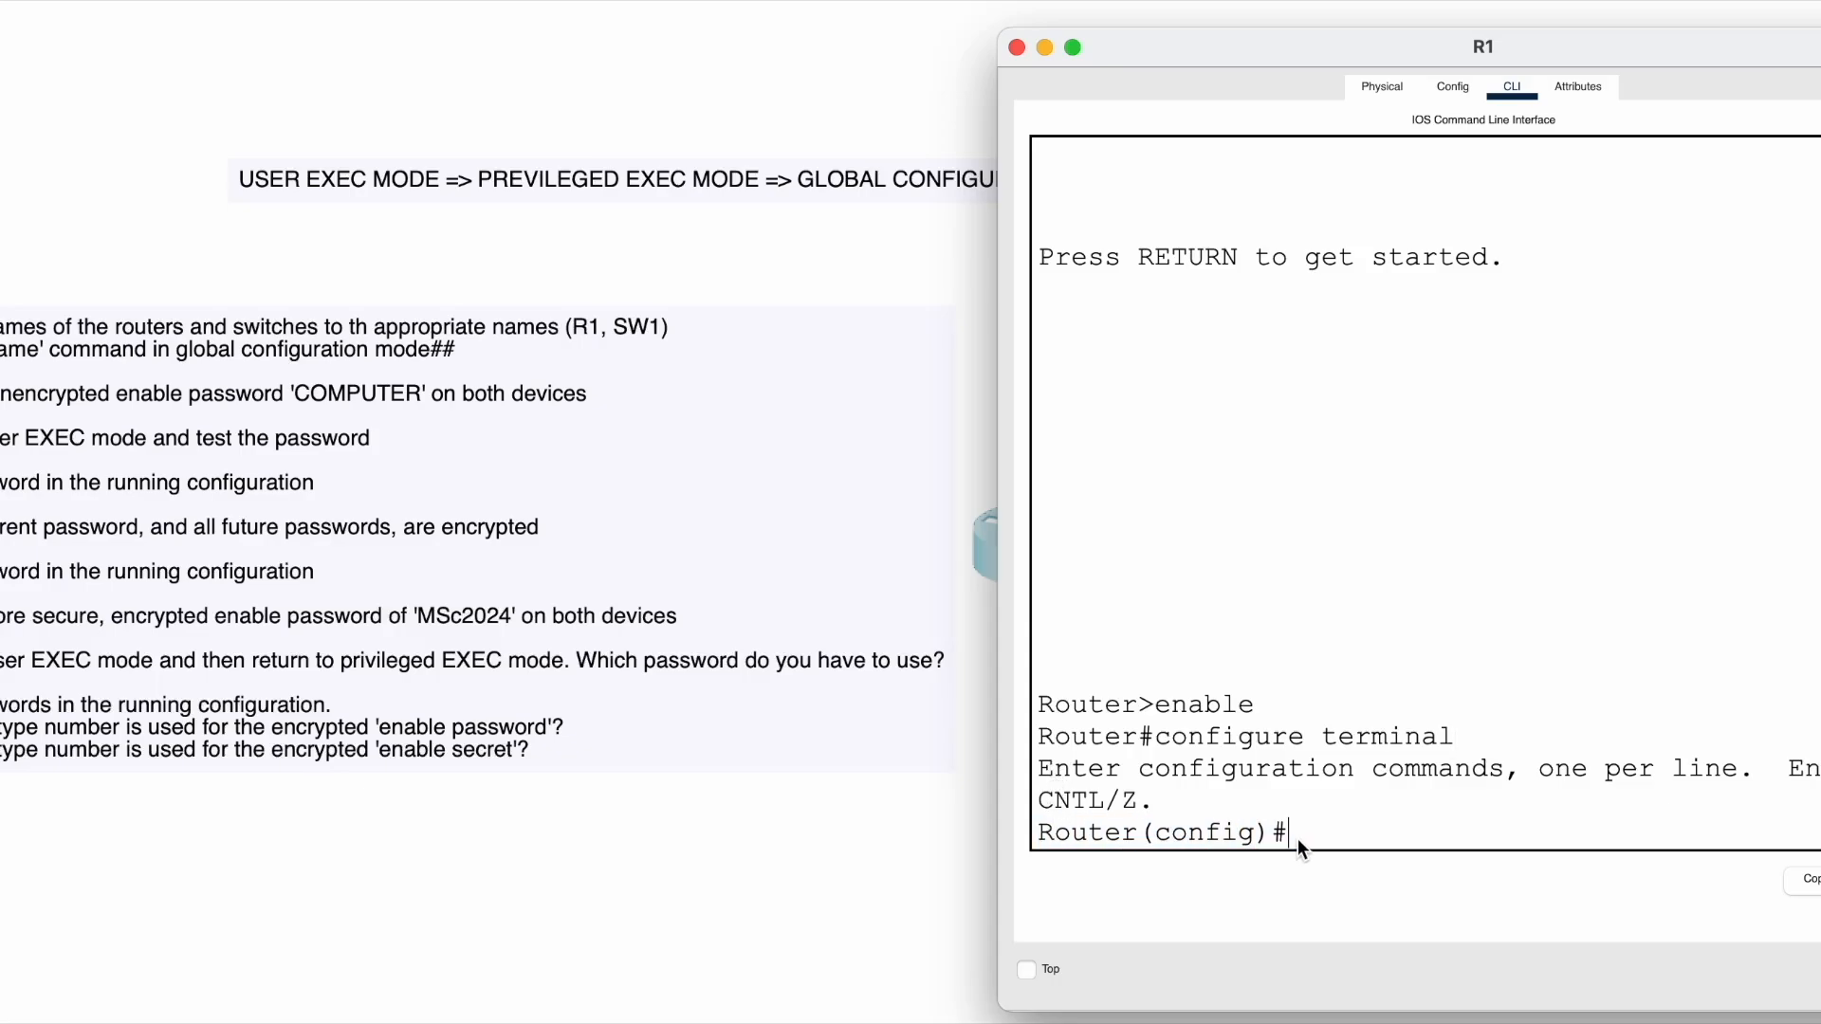
drag(1039, 829, 1291, 828)
click(1238, 840)
click(1054, 839)
drag(1066, 835, 1309, 839)
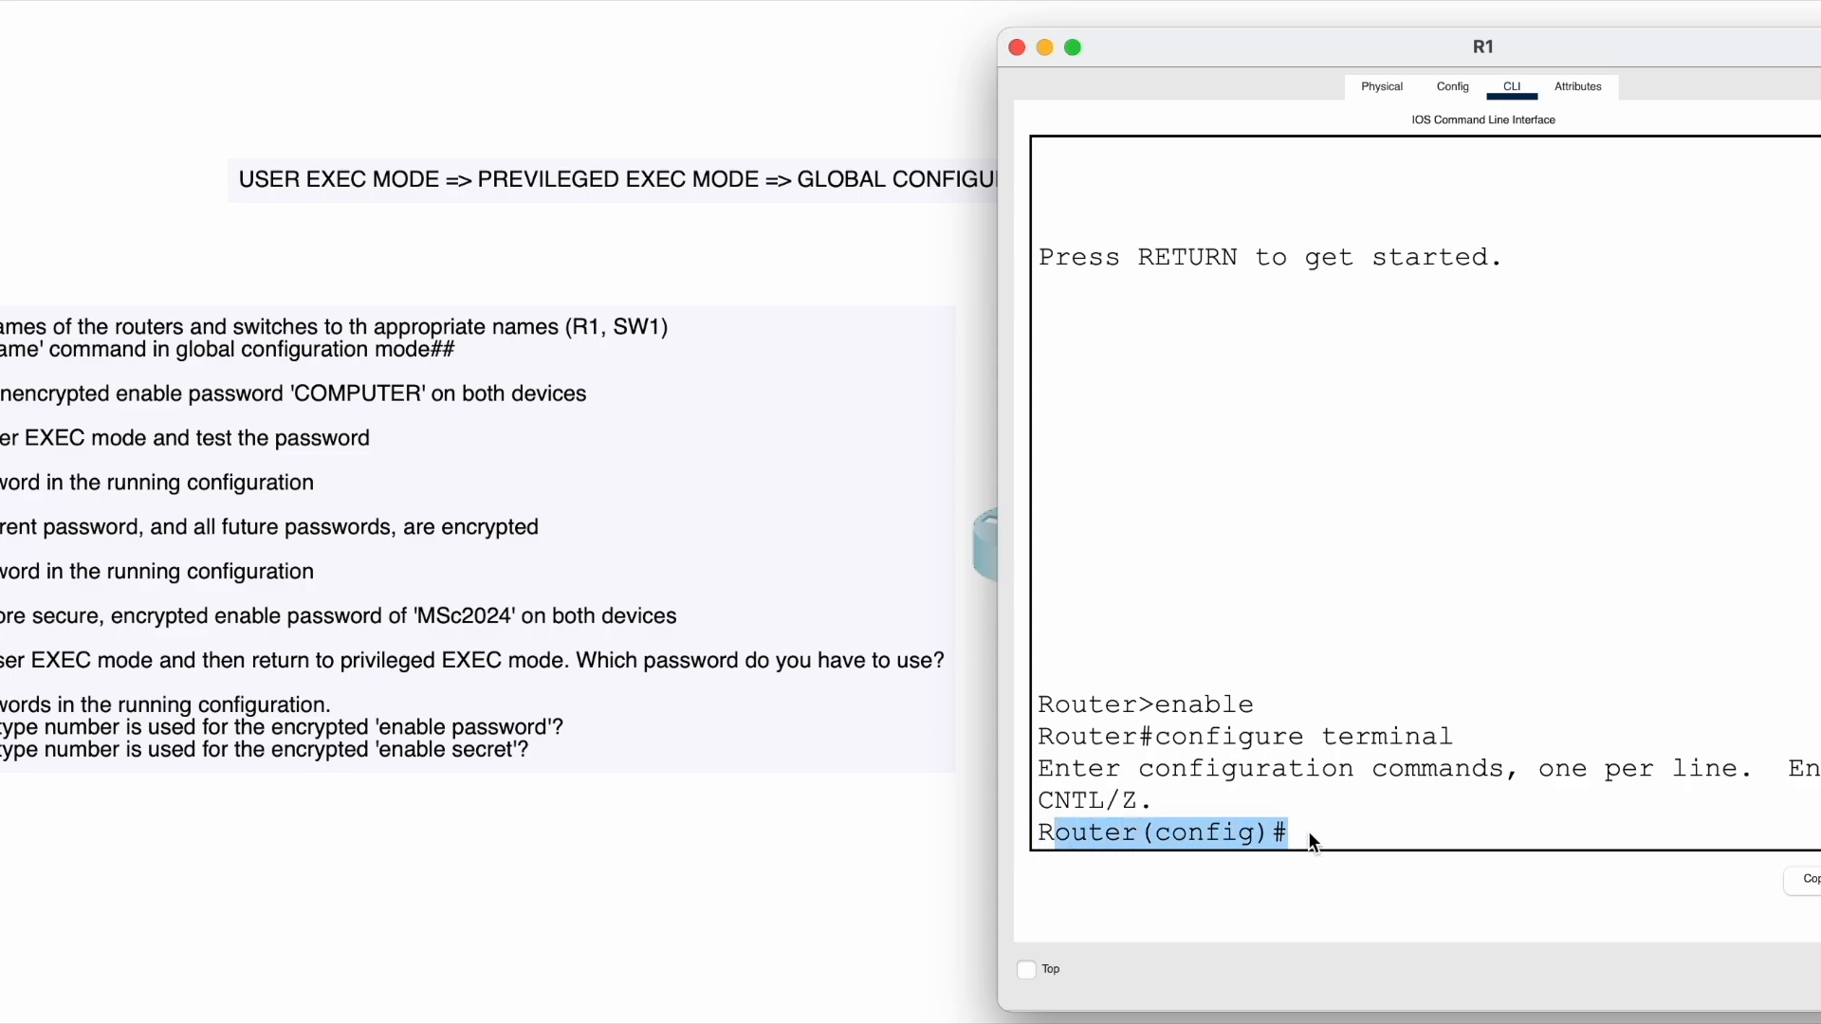
click(1307, 830)
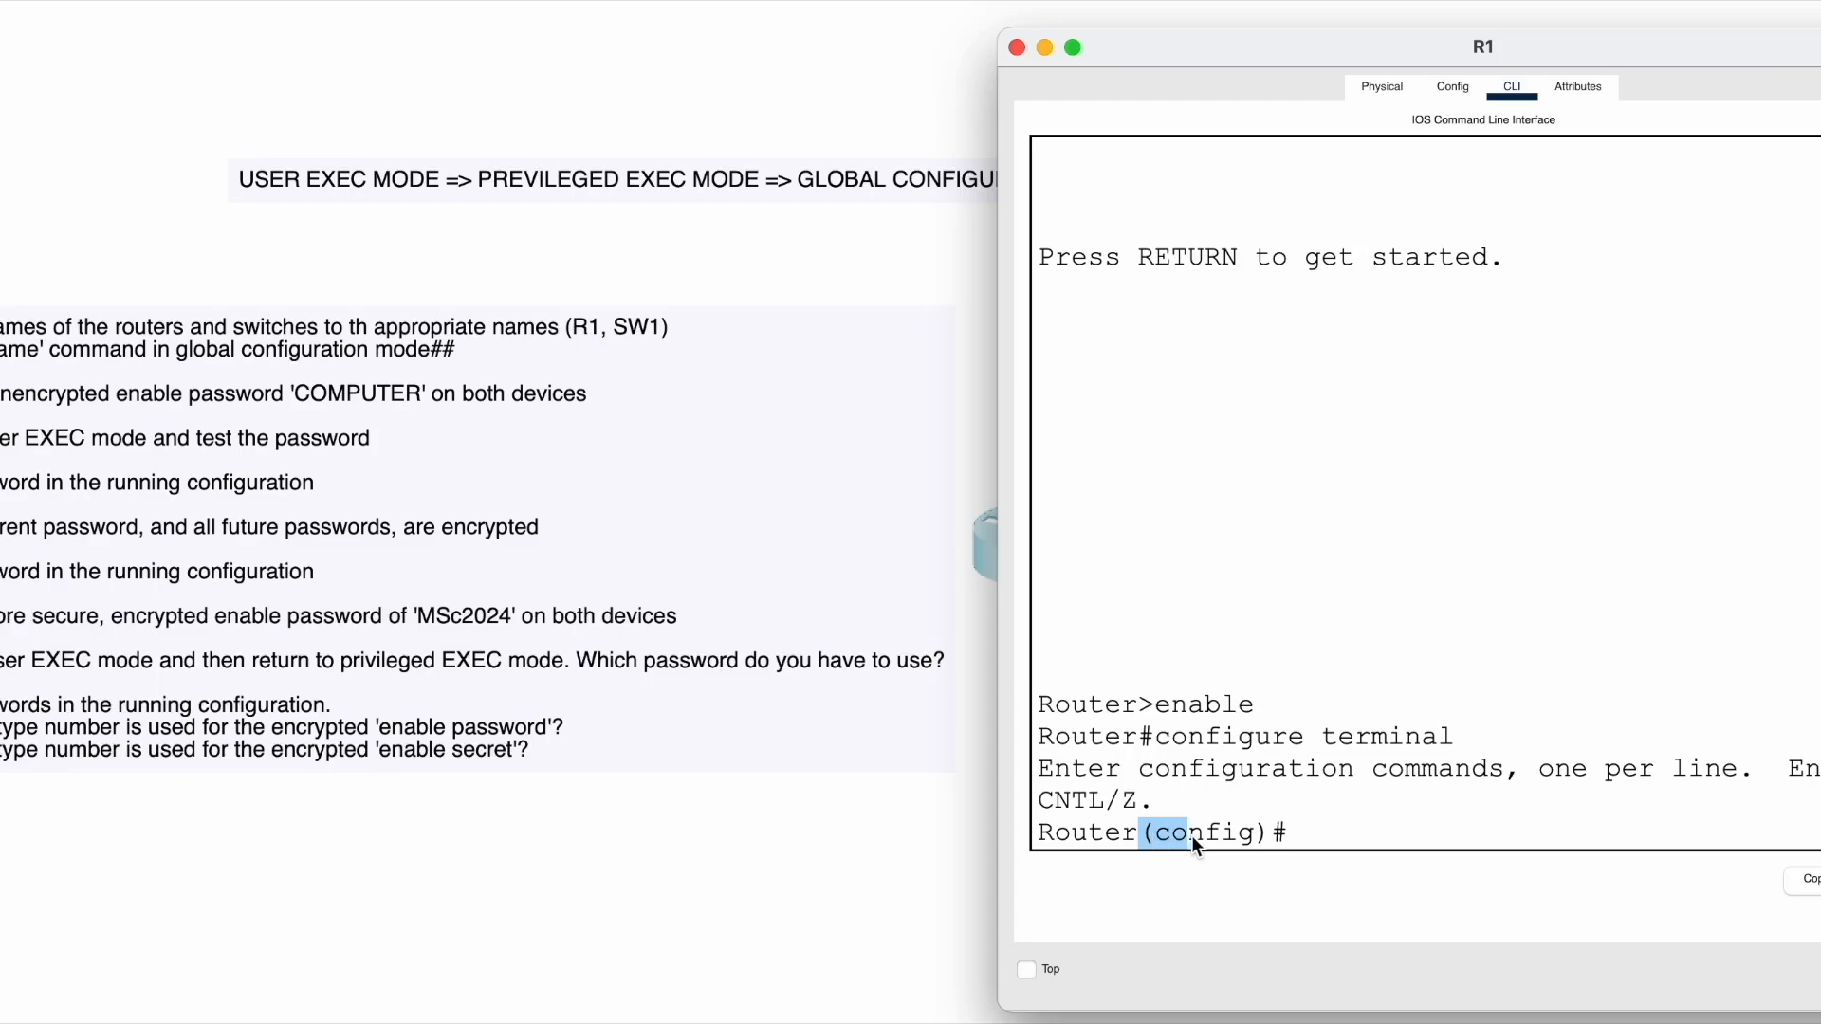
drag(1265, 835, 1251, 837)
click(1345, 833)
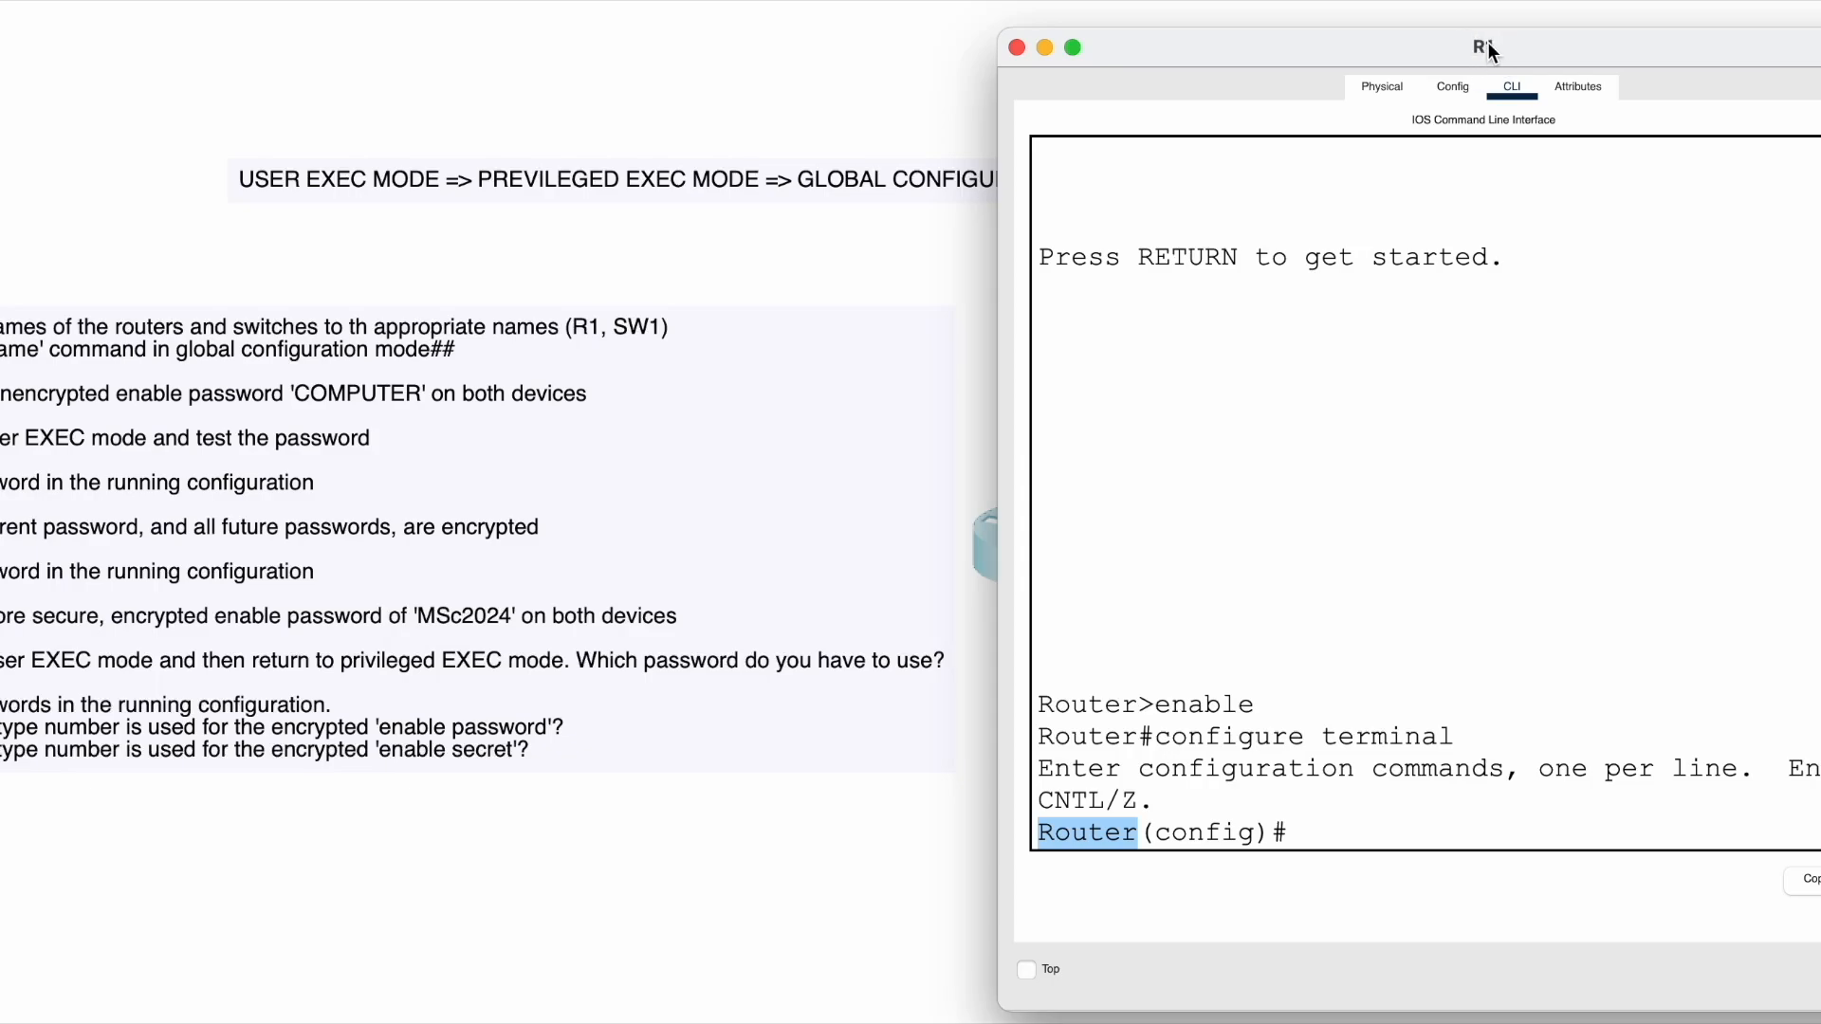
- Highlight the enable command and Router name, then enter ? for global configuration help
click(1306, 834)
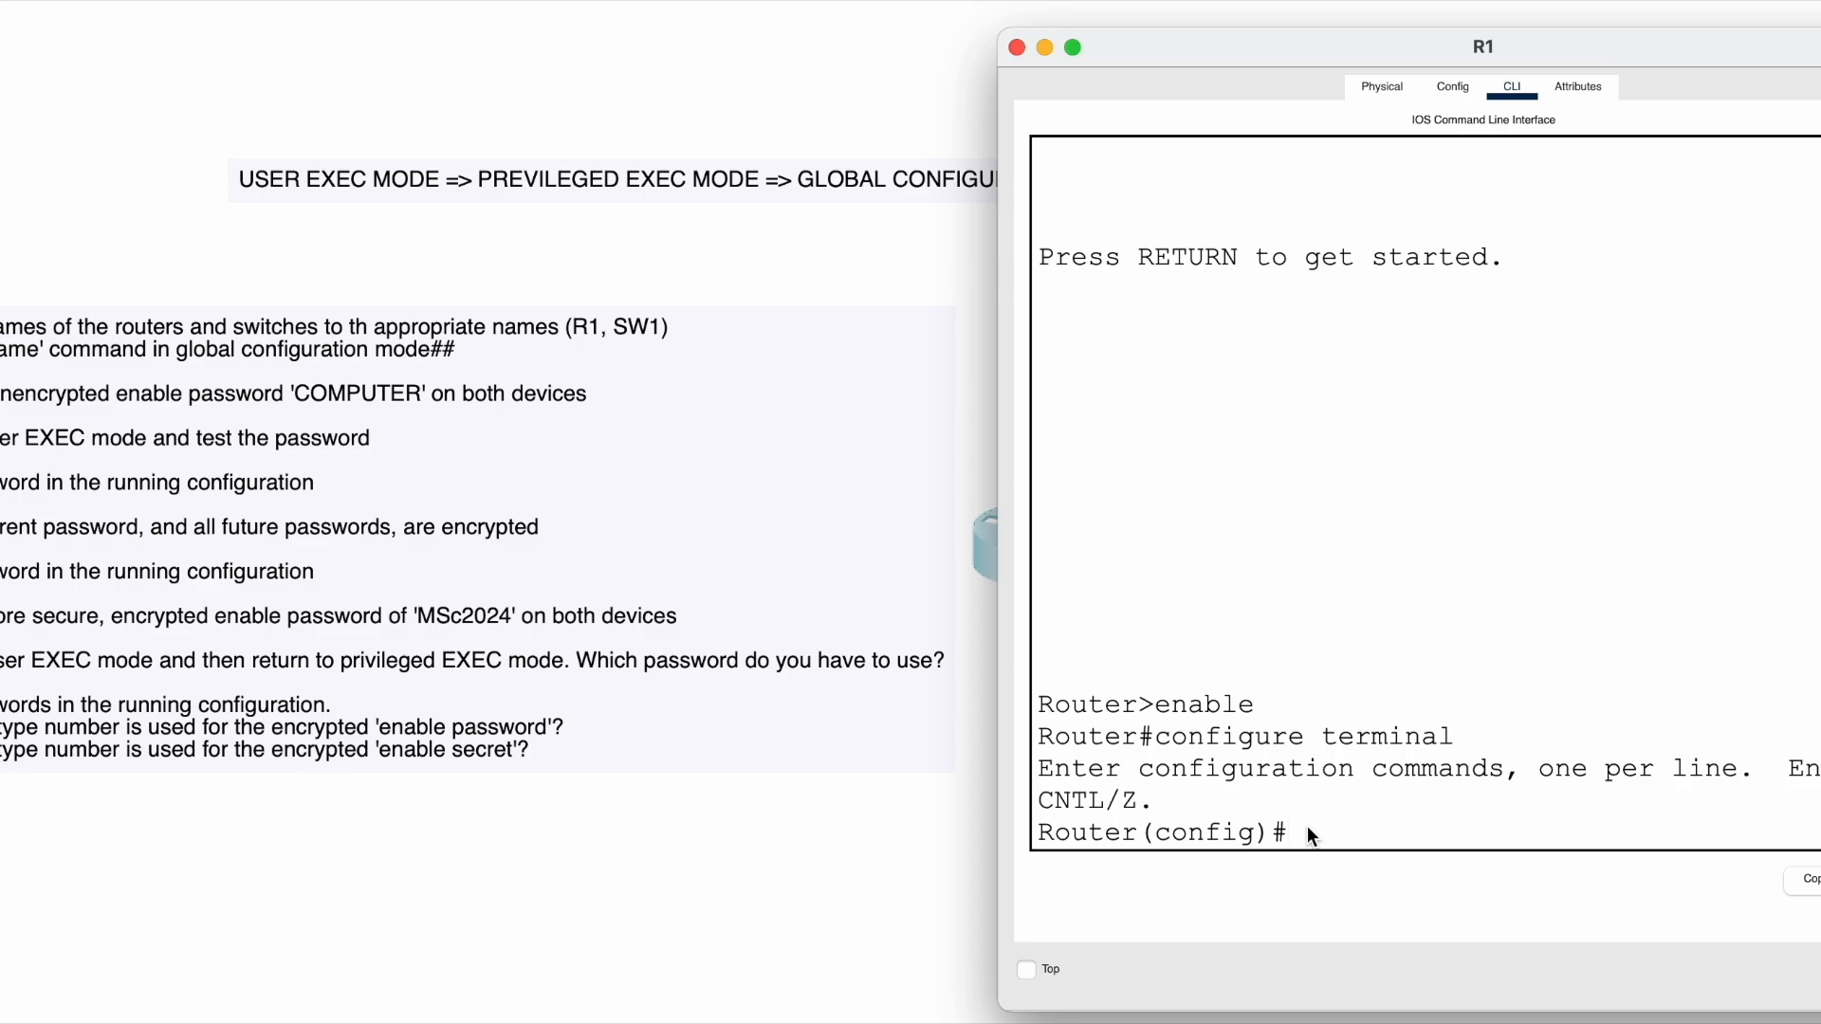
drag(1152, 703, 1260, 702)
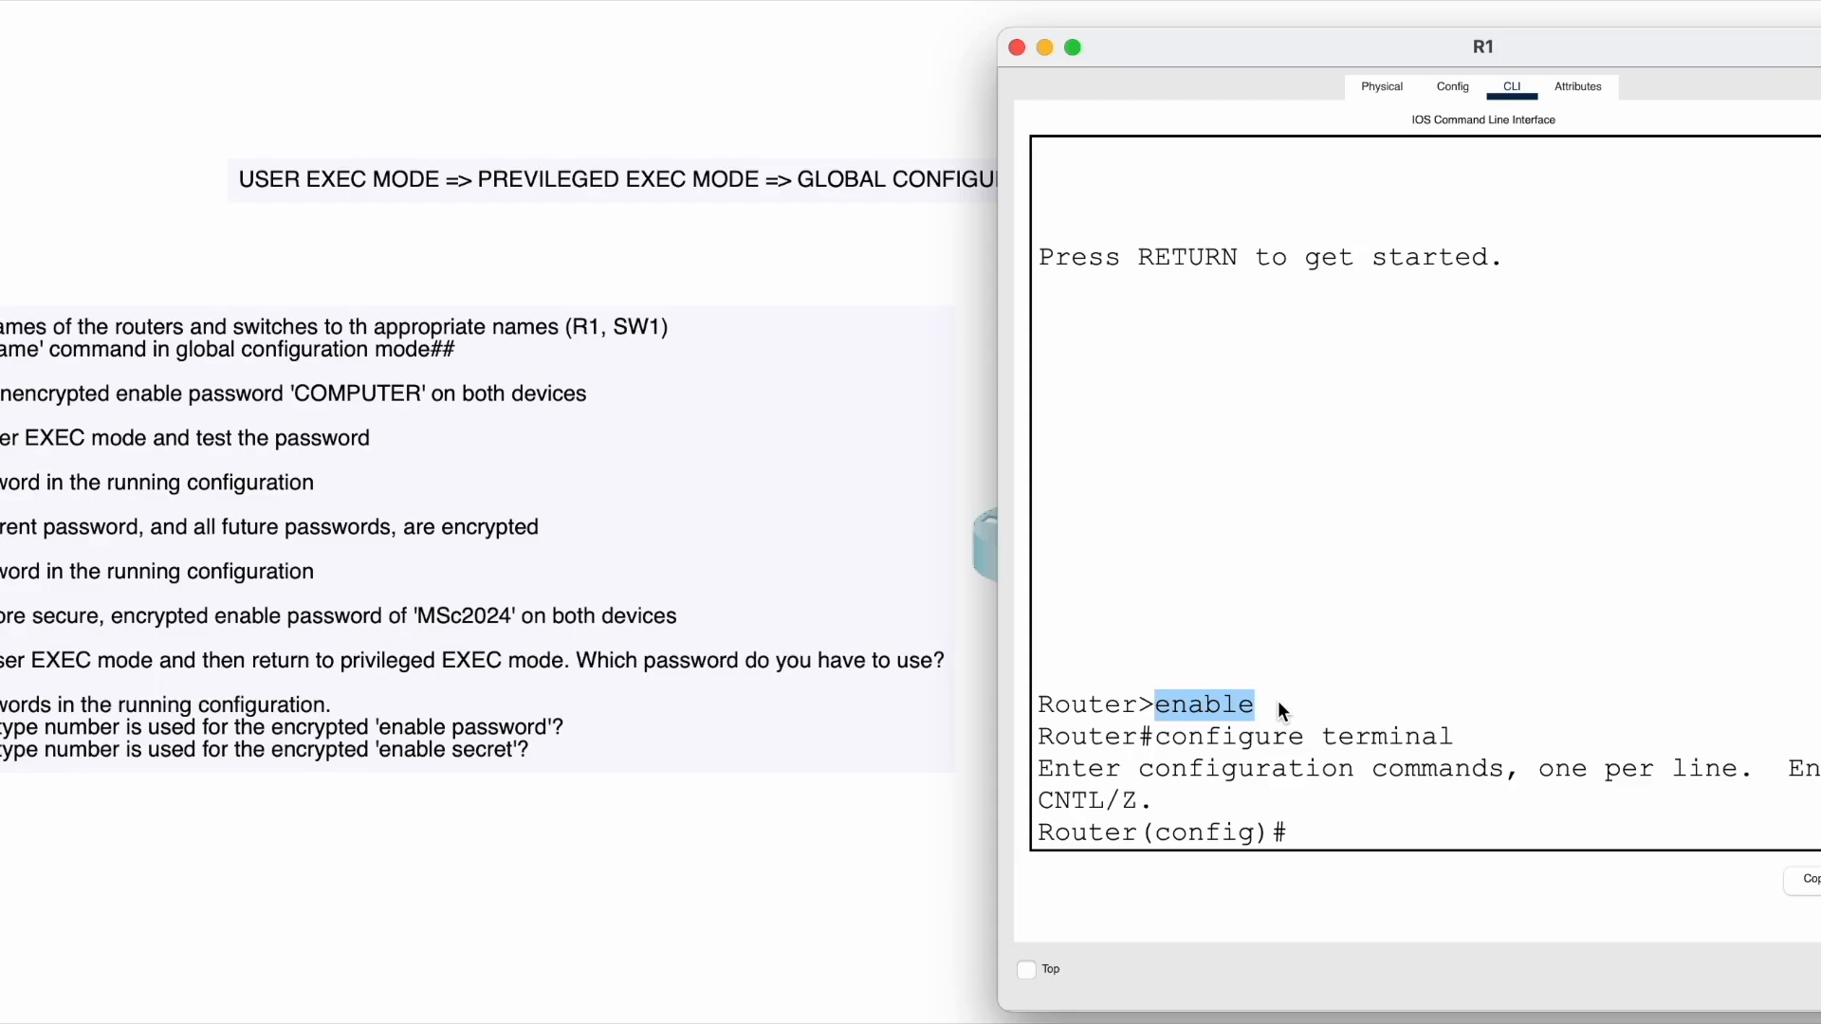
click(1323, 820)
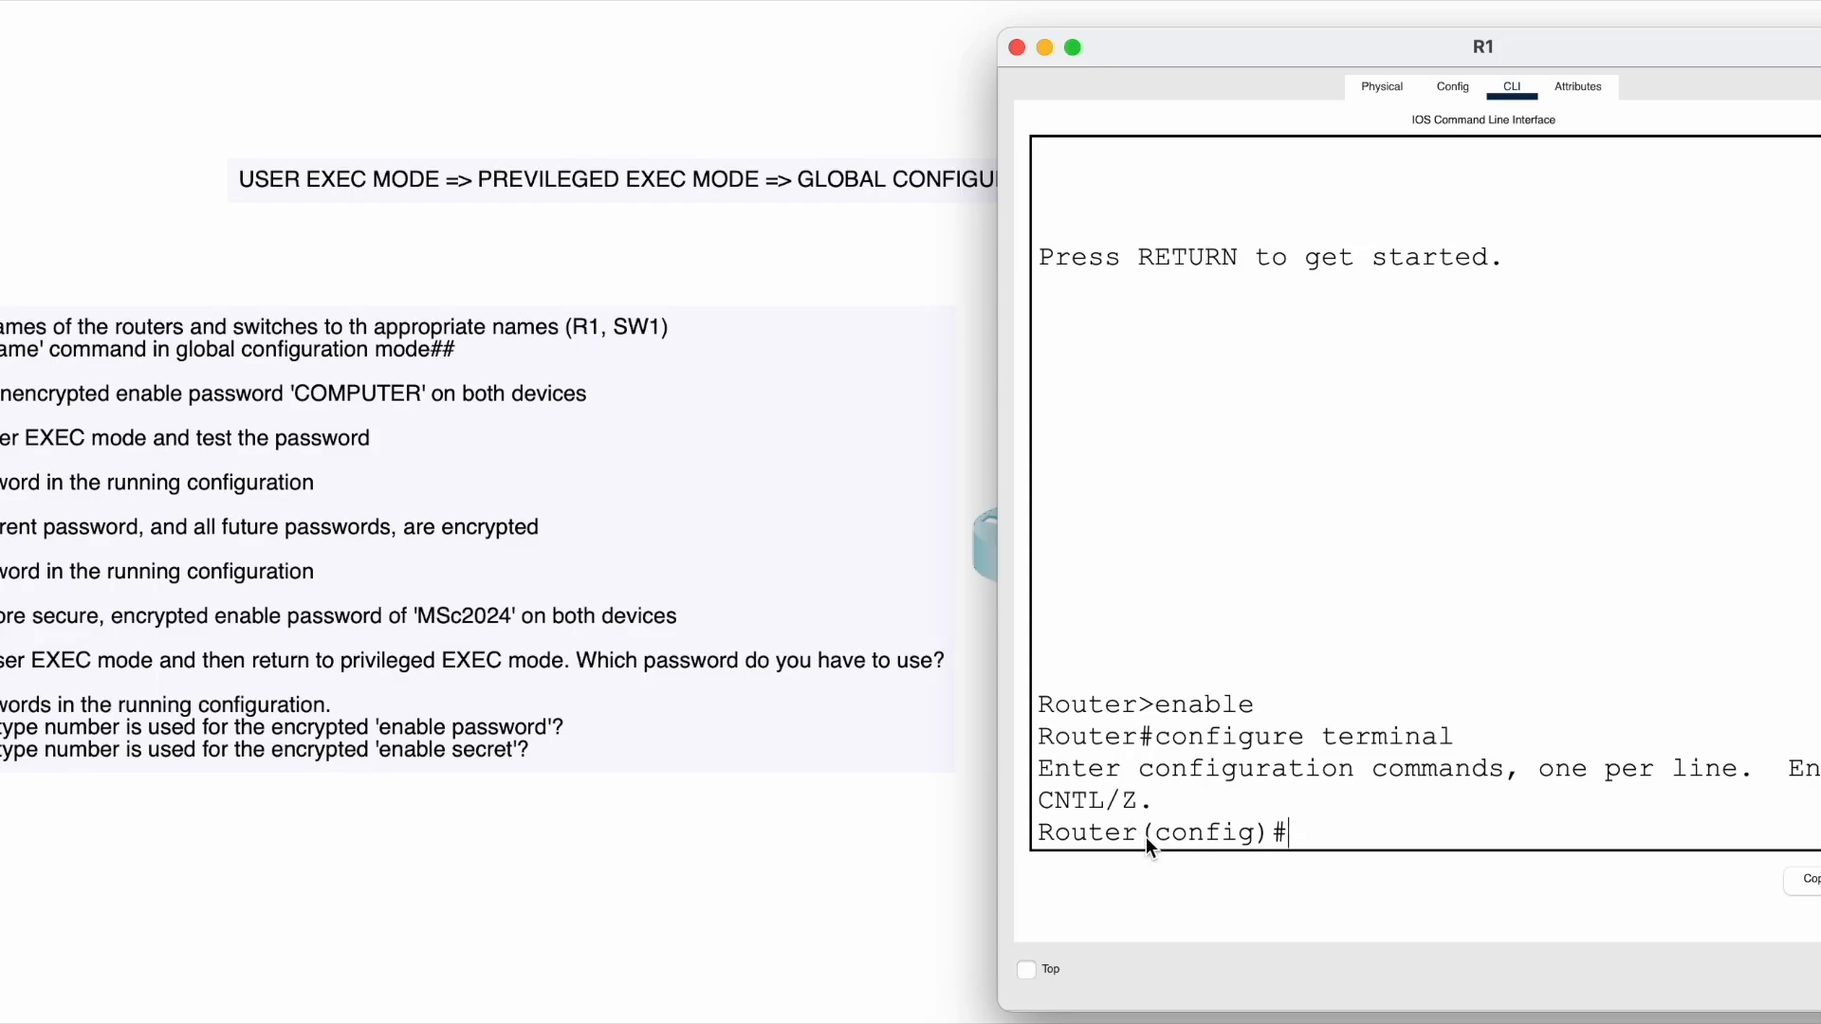
drag(1144, 837, 1093, 835)
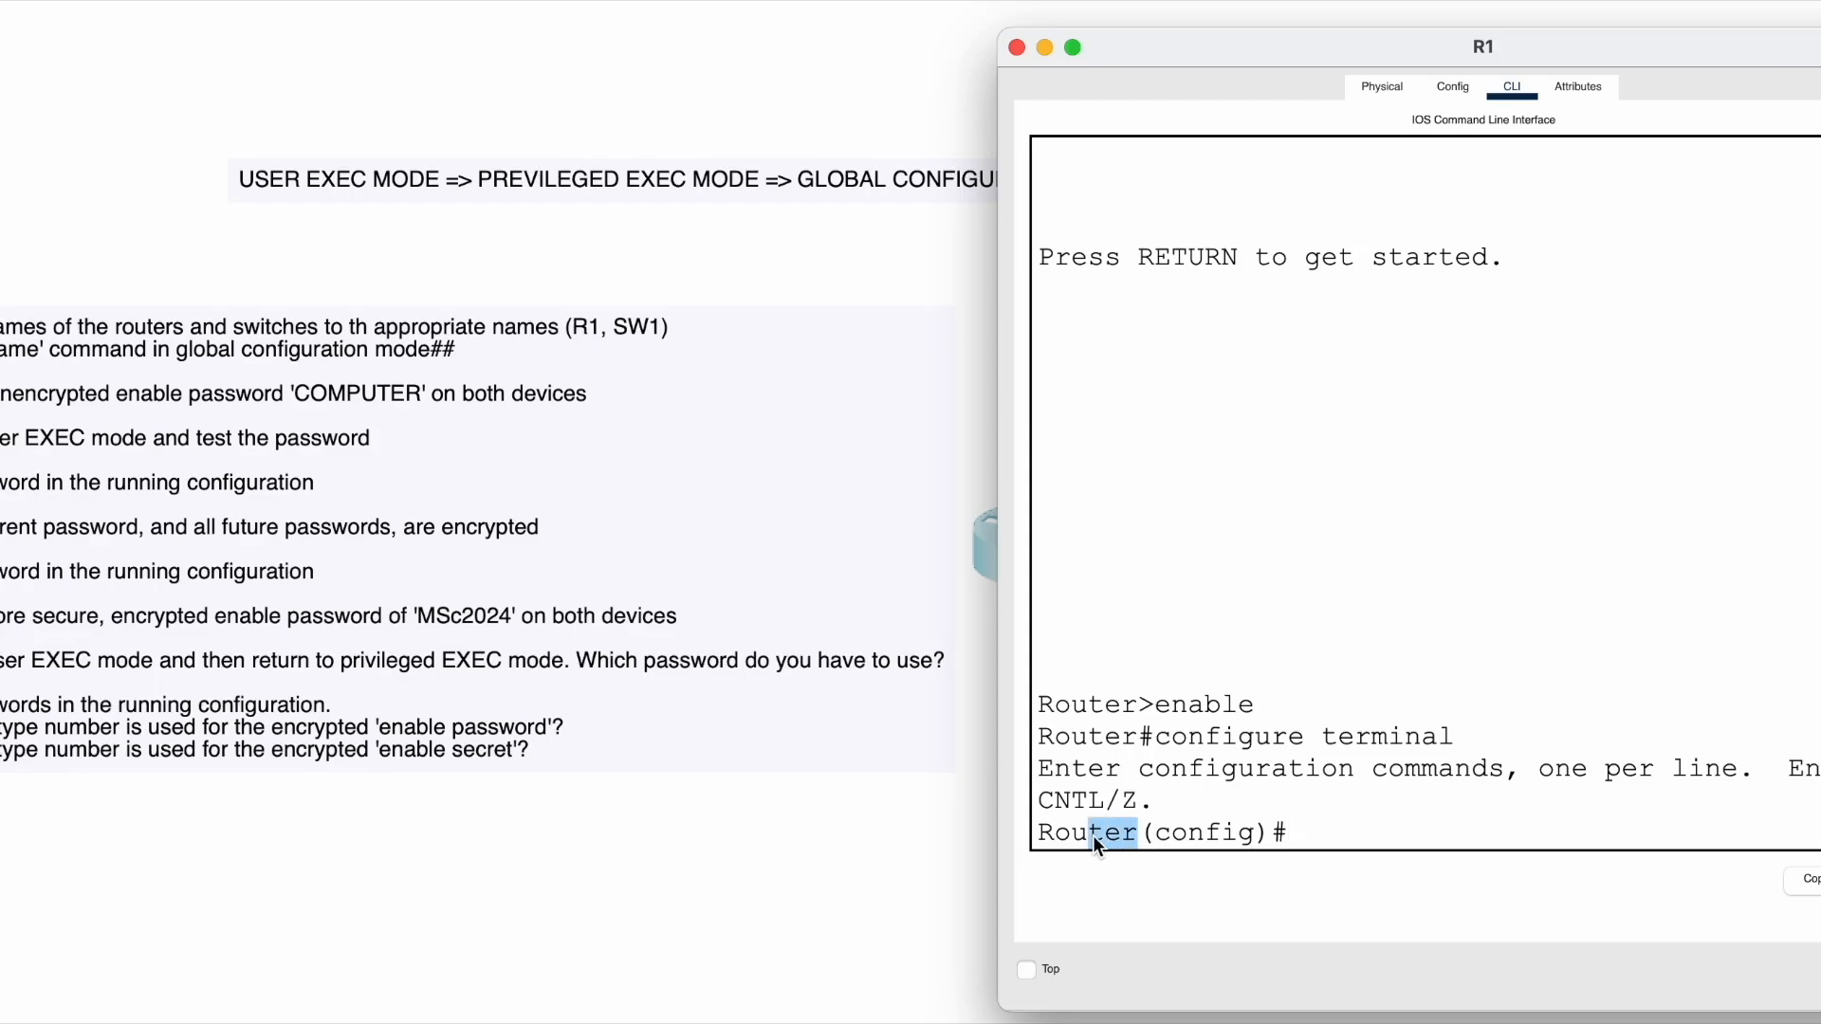
click(1311, 830)
text(?)
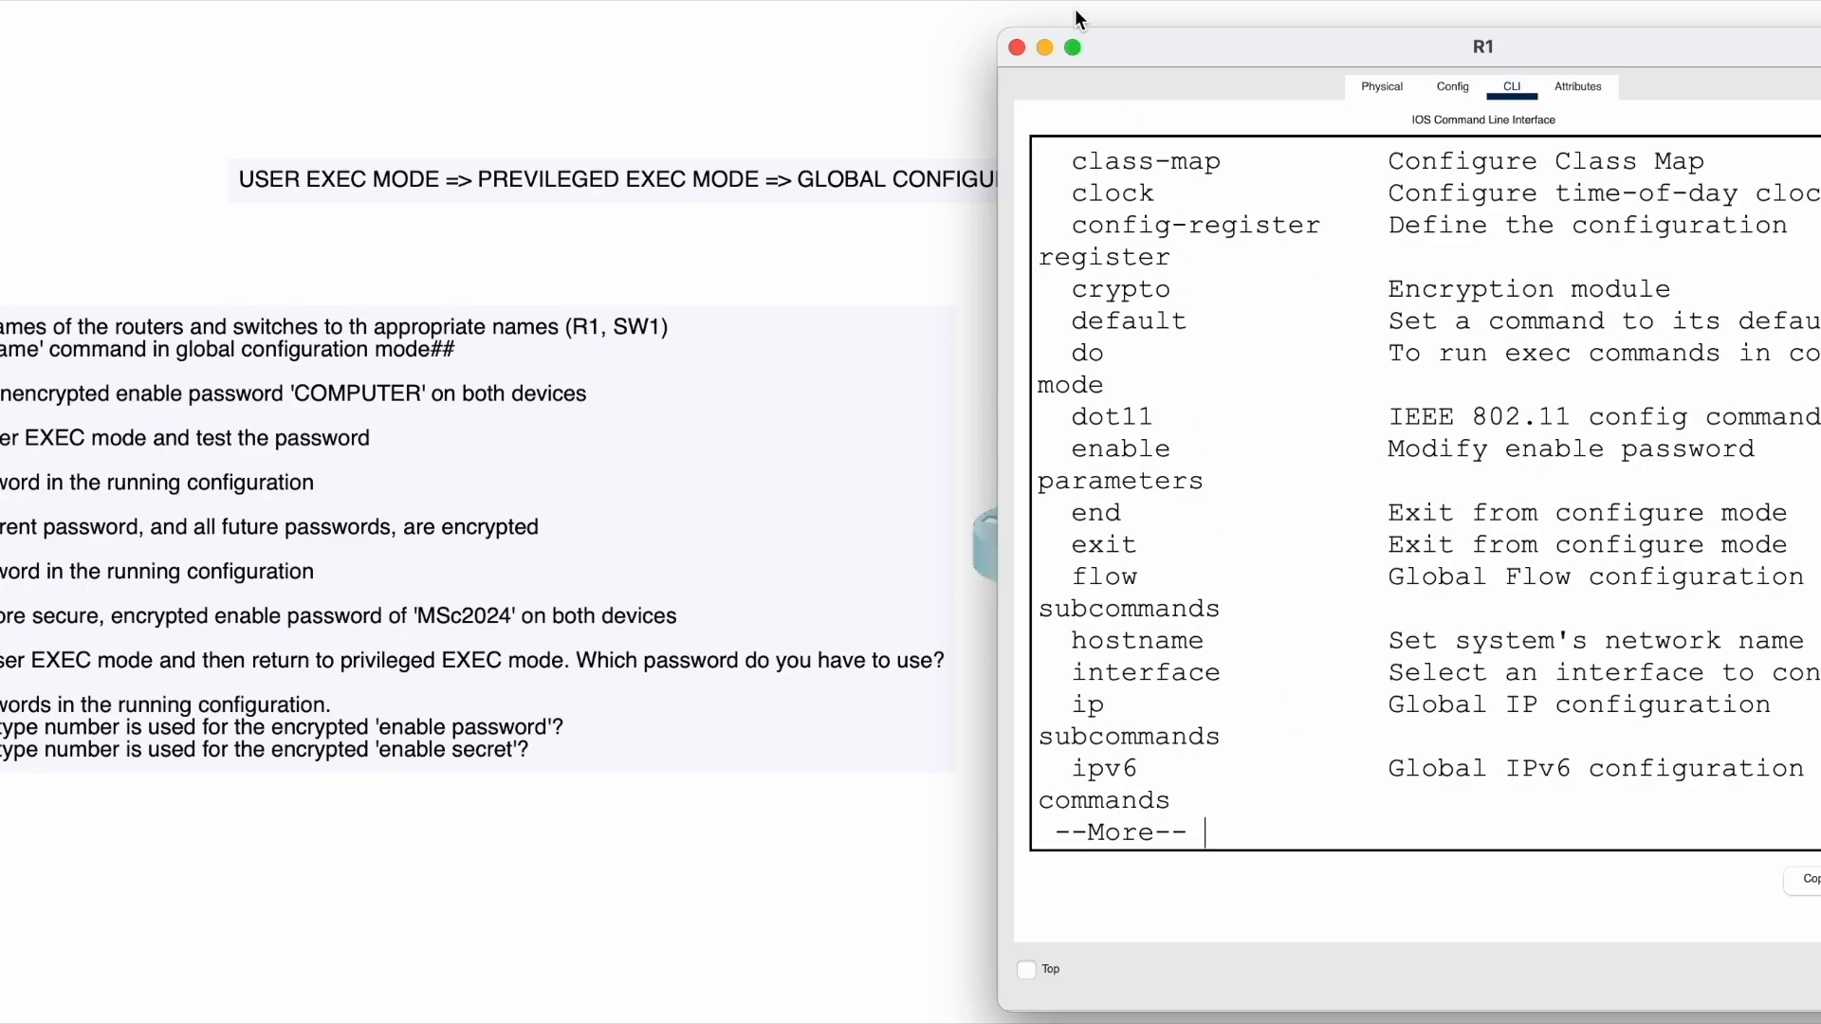
- Expand the R1 window to fill the screen for reading the help list
click(1073, 47)
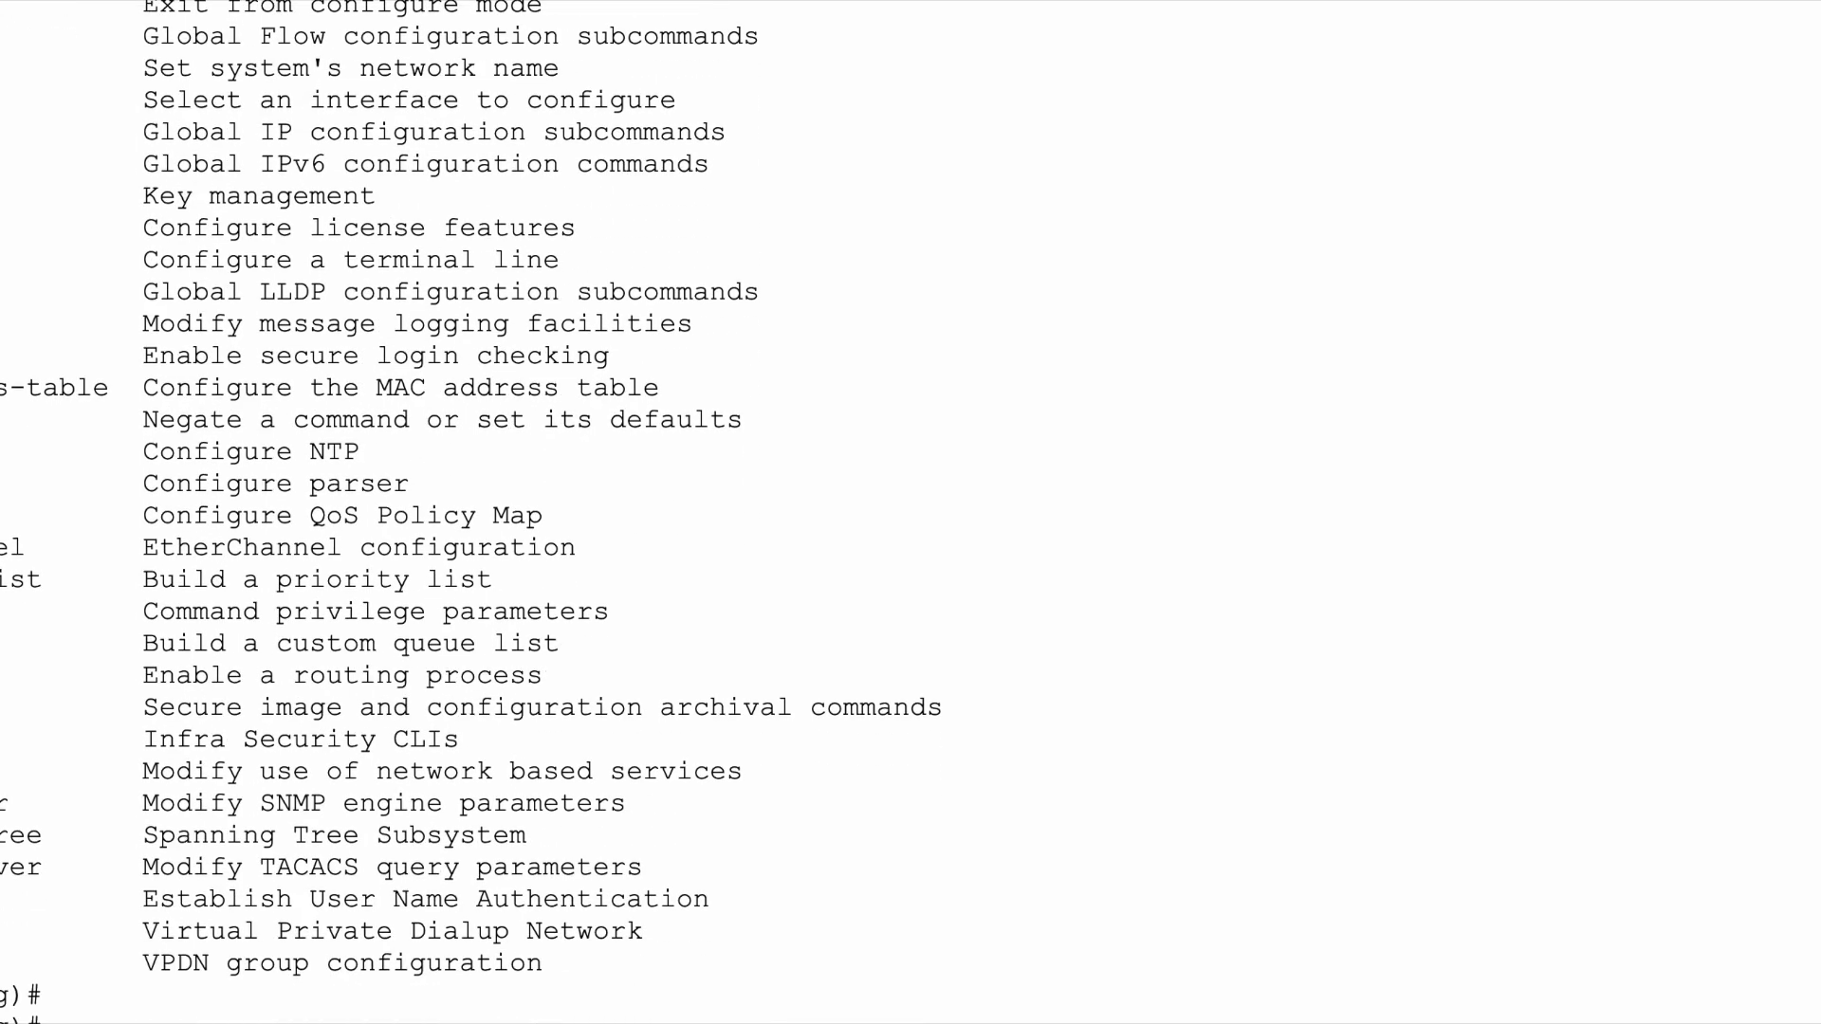
- Scan R1's ? command list and highlight the hostname entry 'Set system's network name'
scroll(68, 758, up, 8)
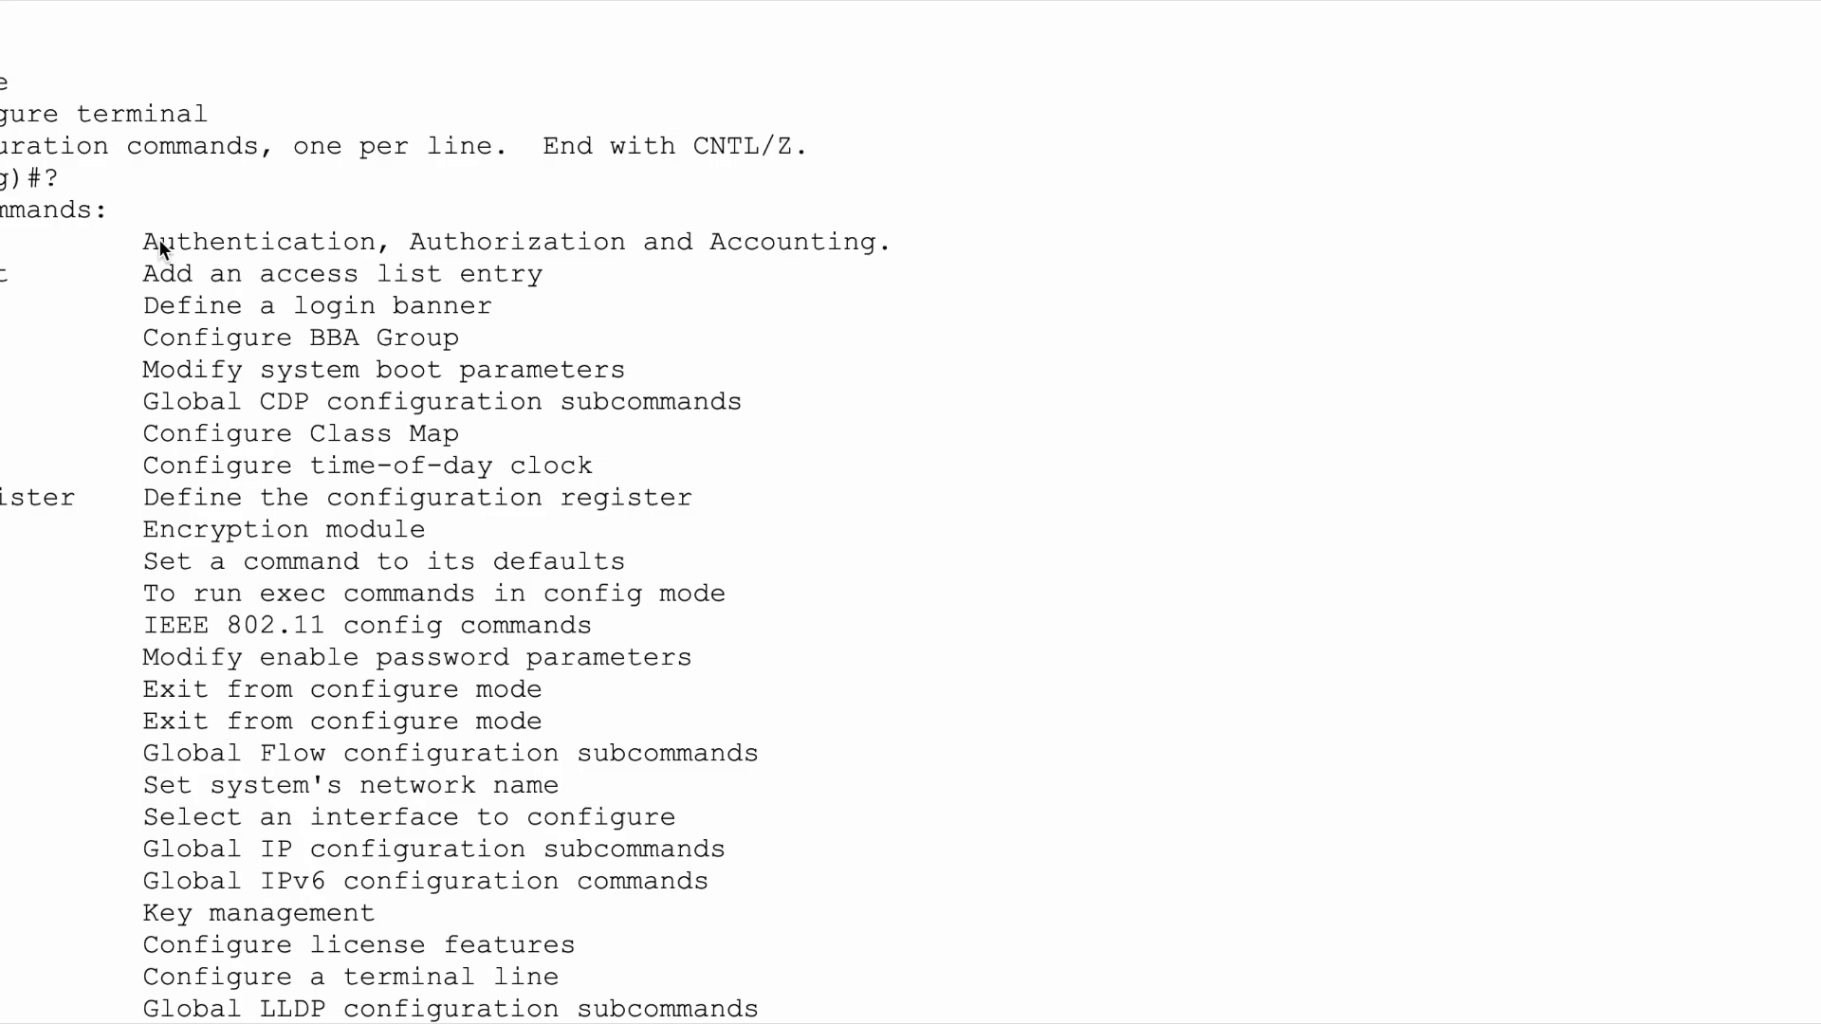
scroll(246, 378, down, 2)
scroll(245, 378, down, 2)
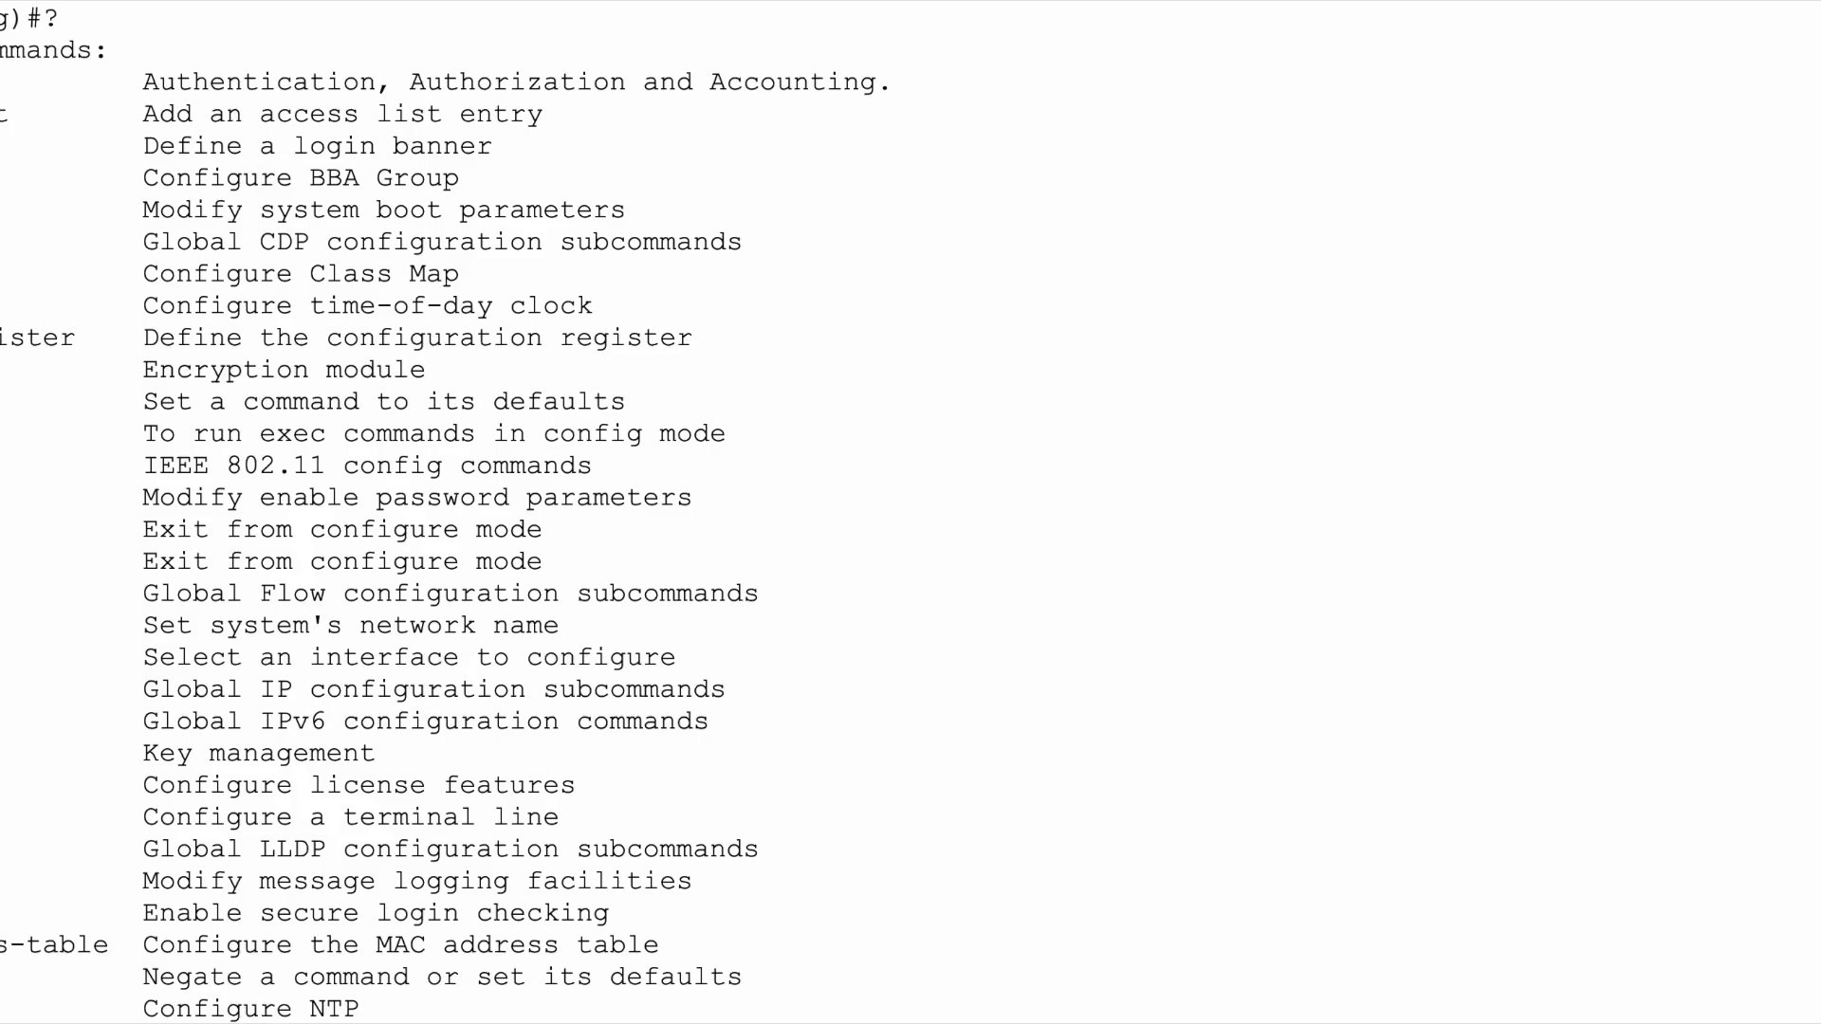
drag(2, 17, 61, 19)
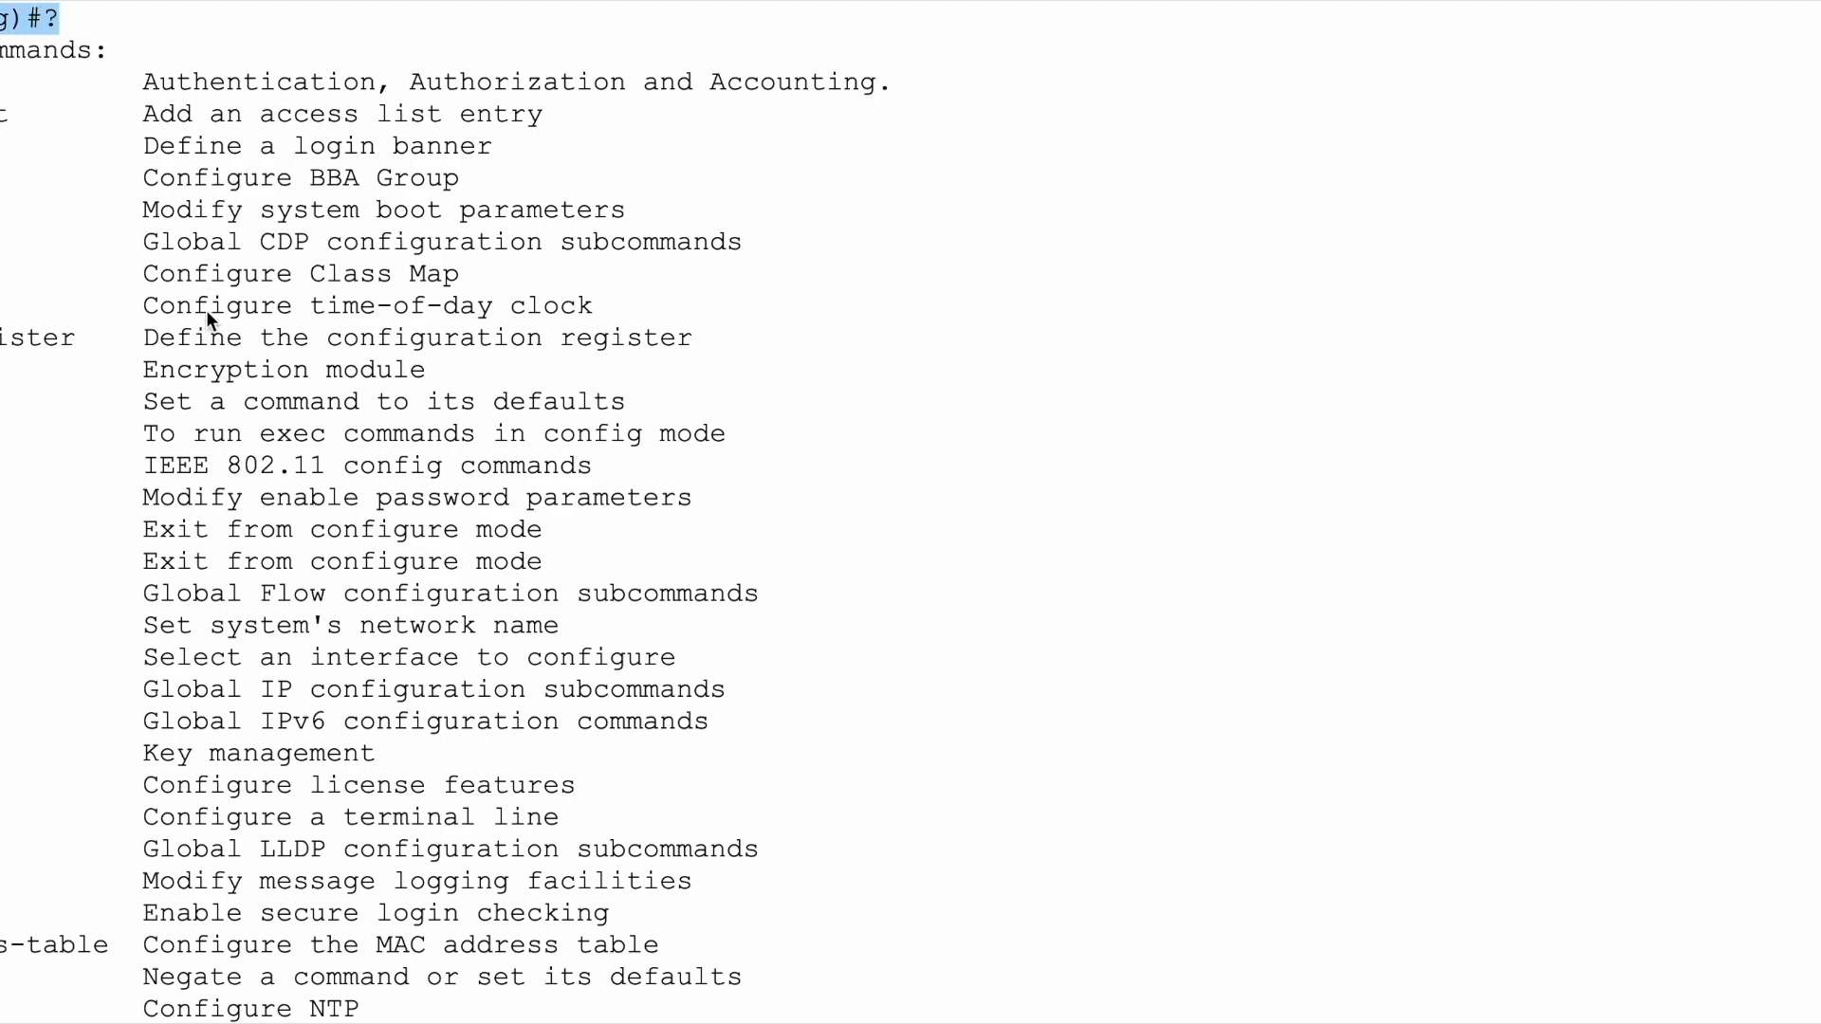
drag(2, 626, 561, 630)
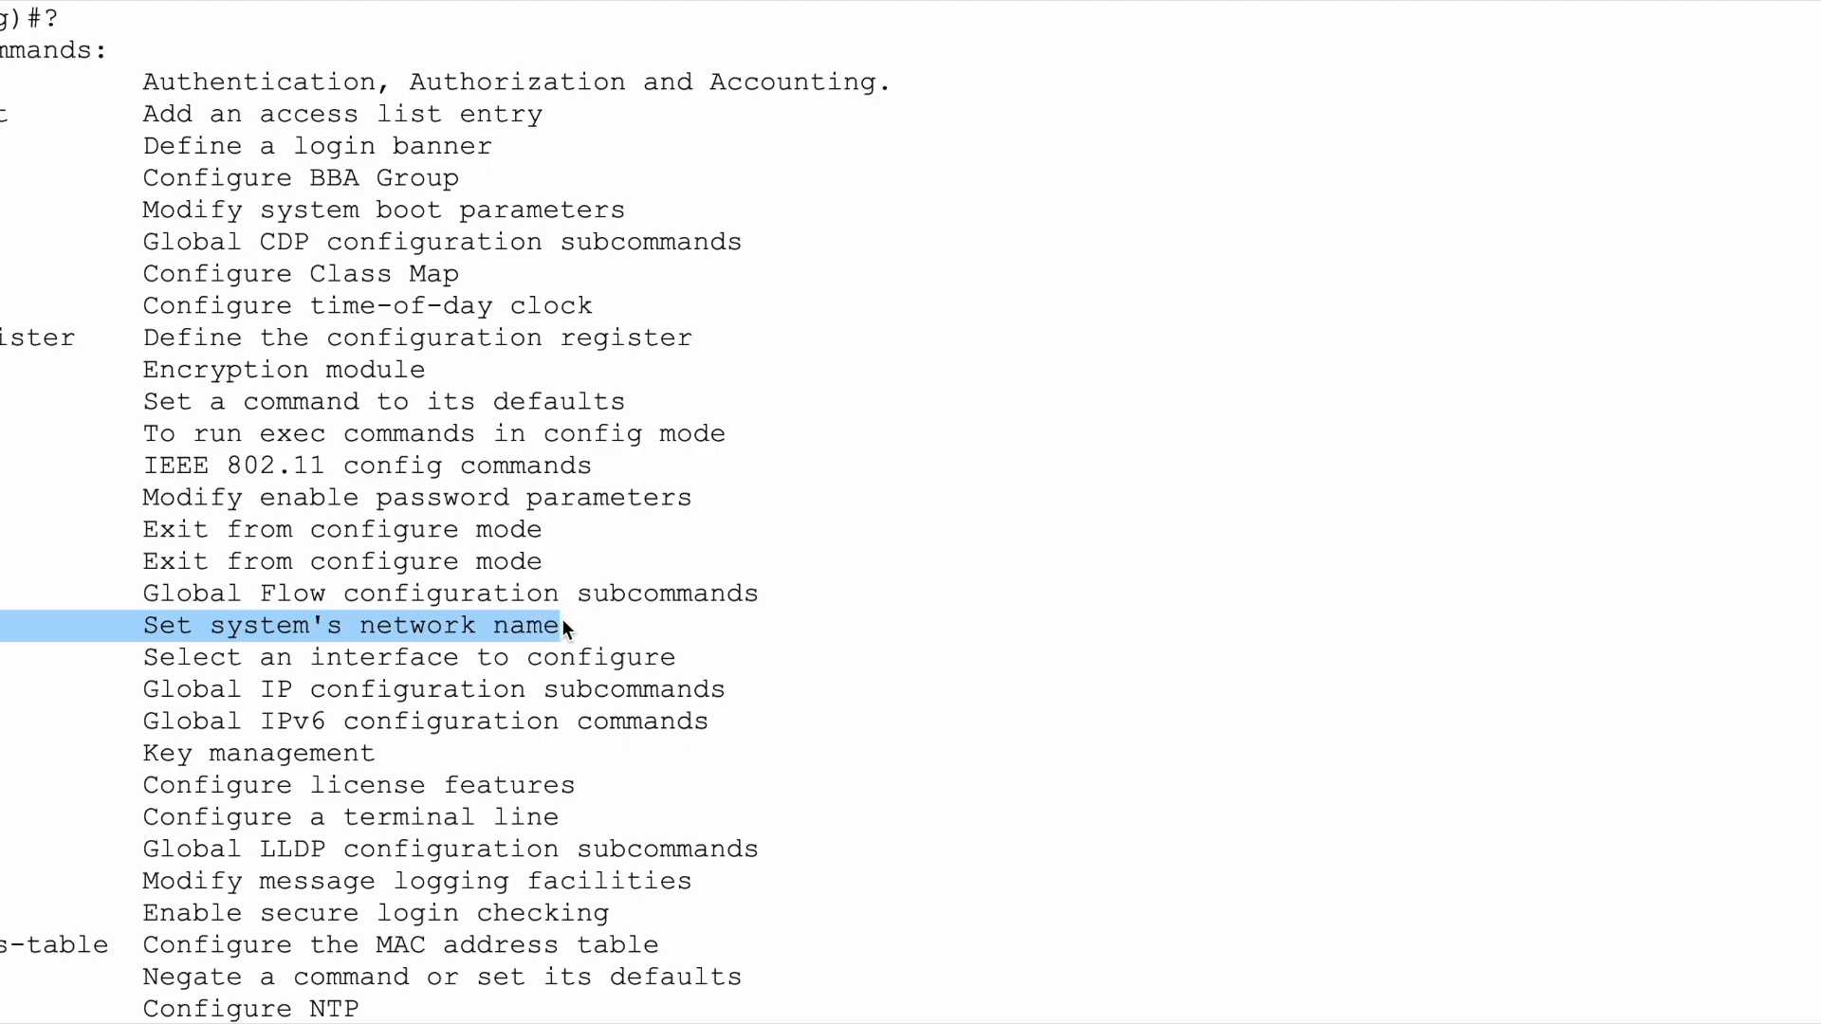
click(156, 628)
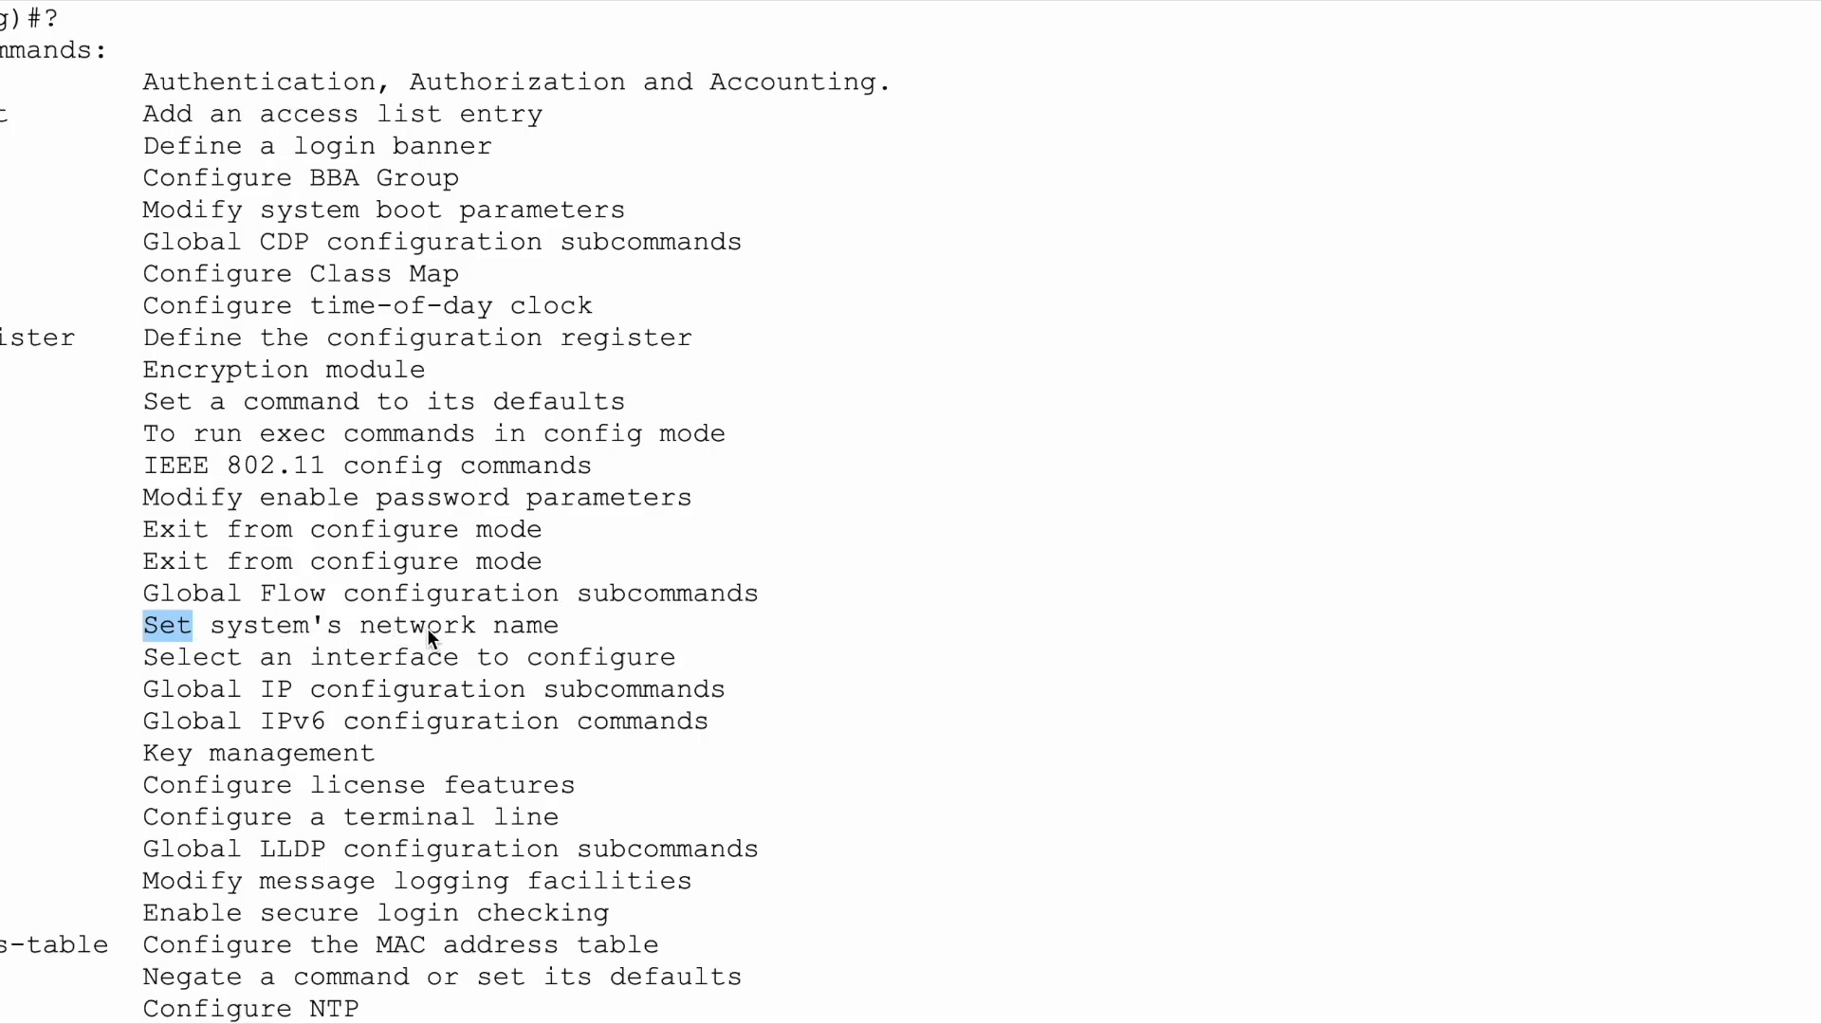
drag(558, 627, 216, 628)
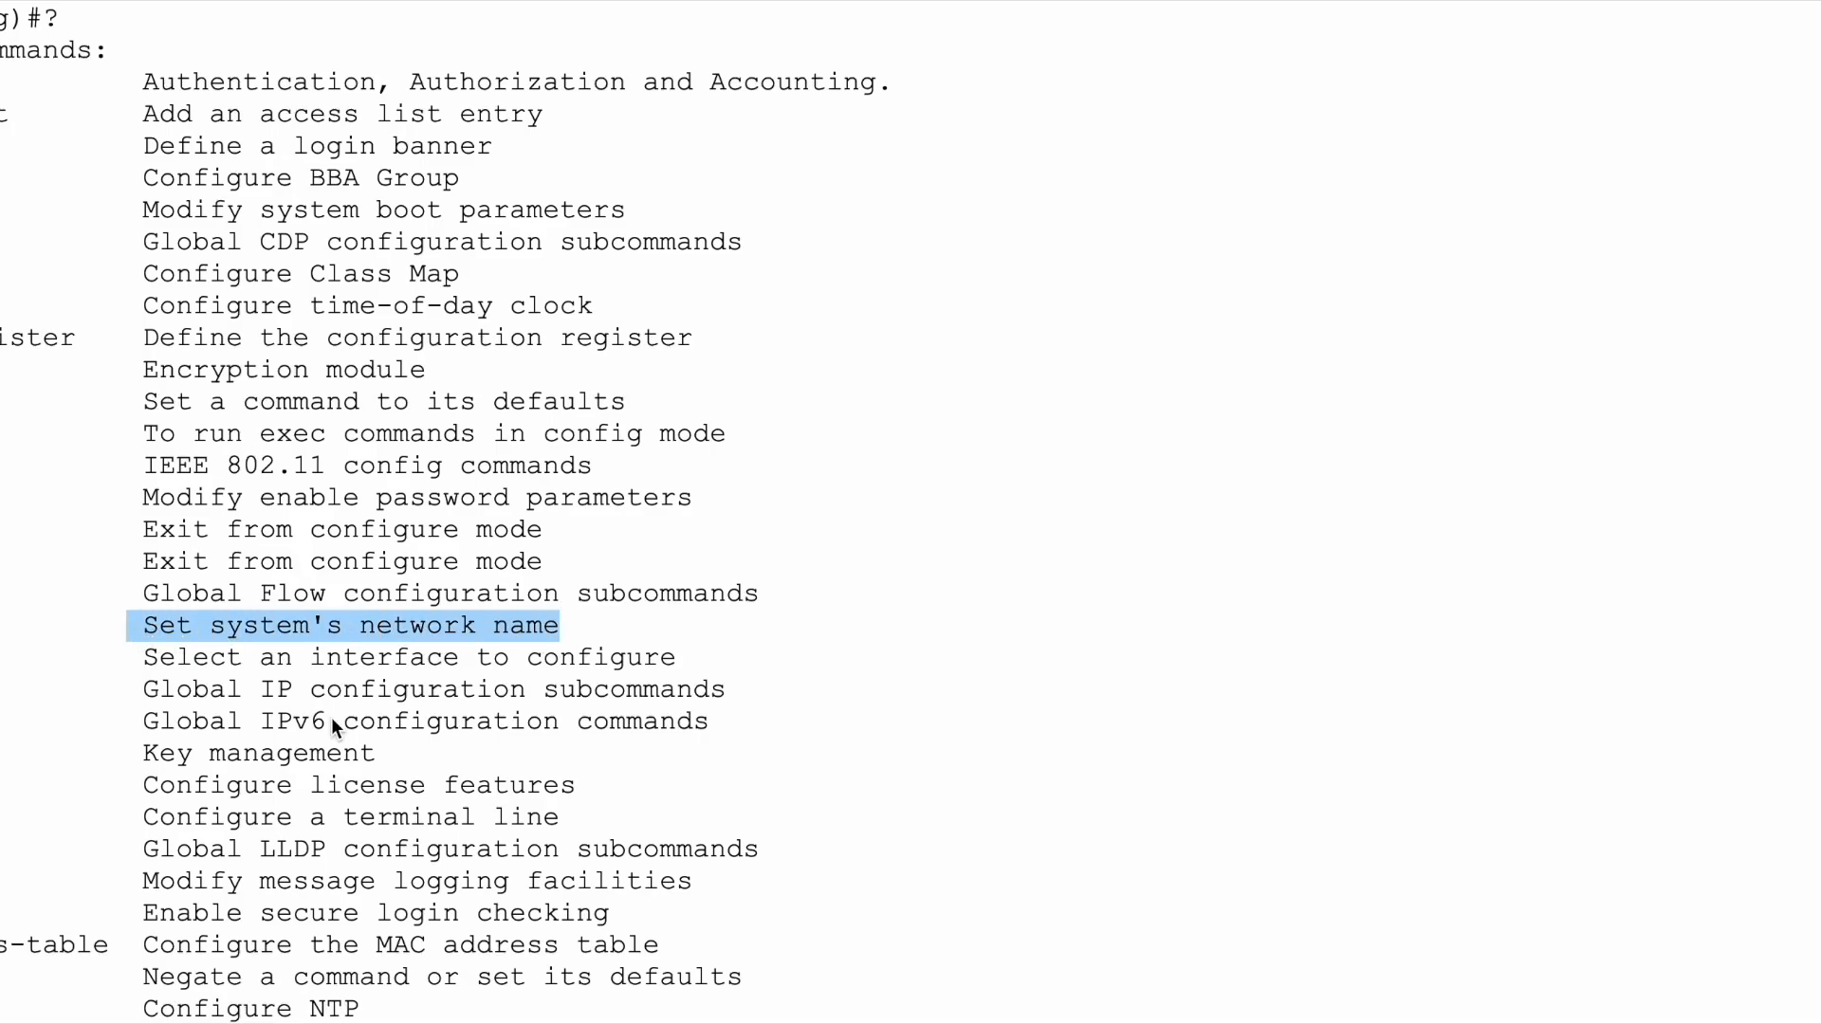
scroll(333, 723, down, 5)
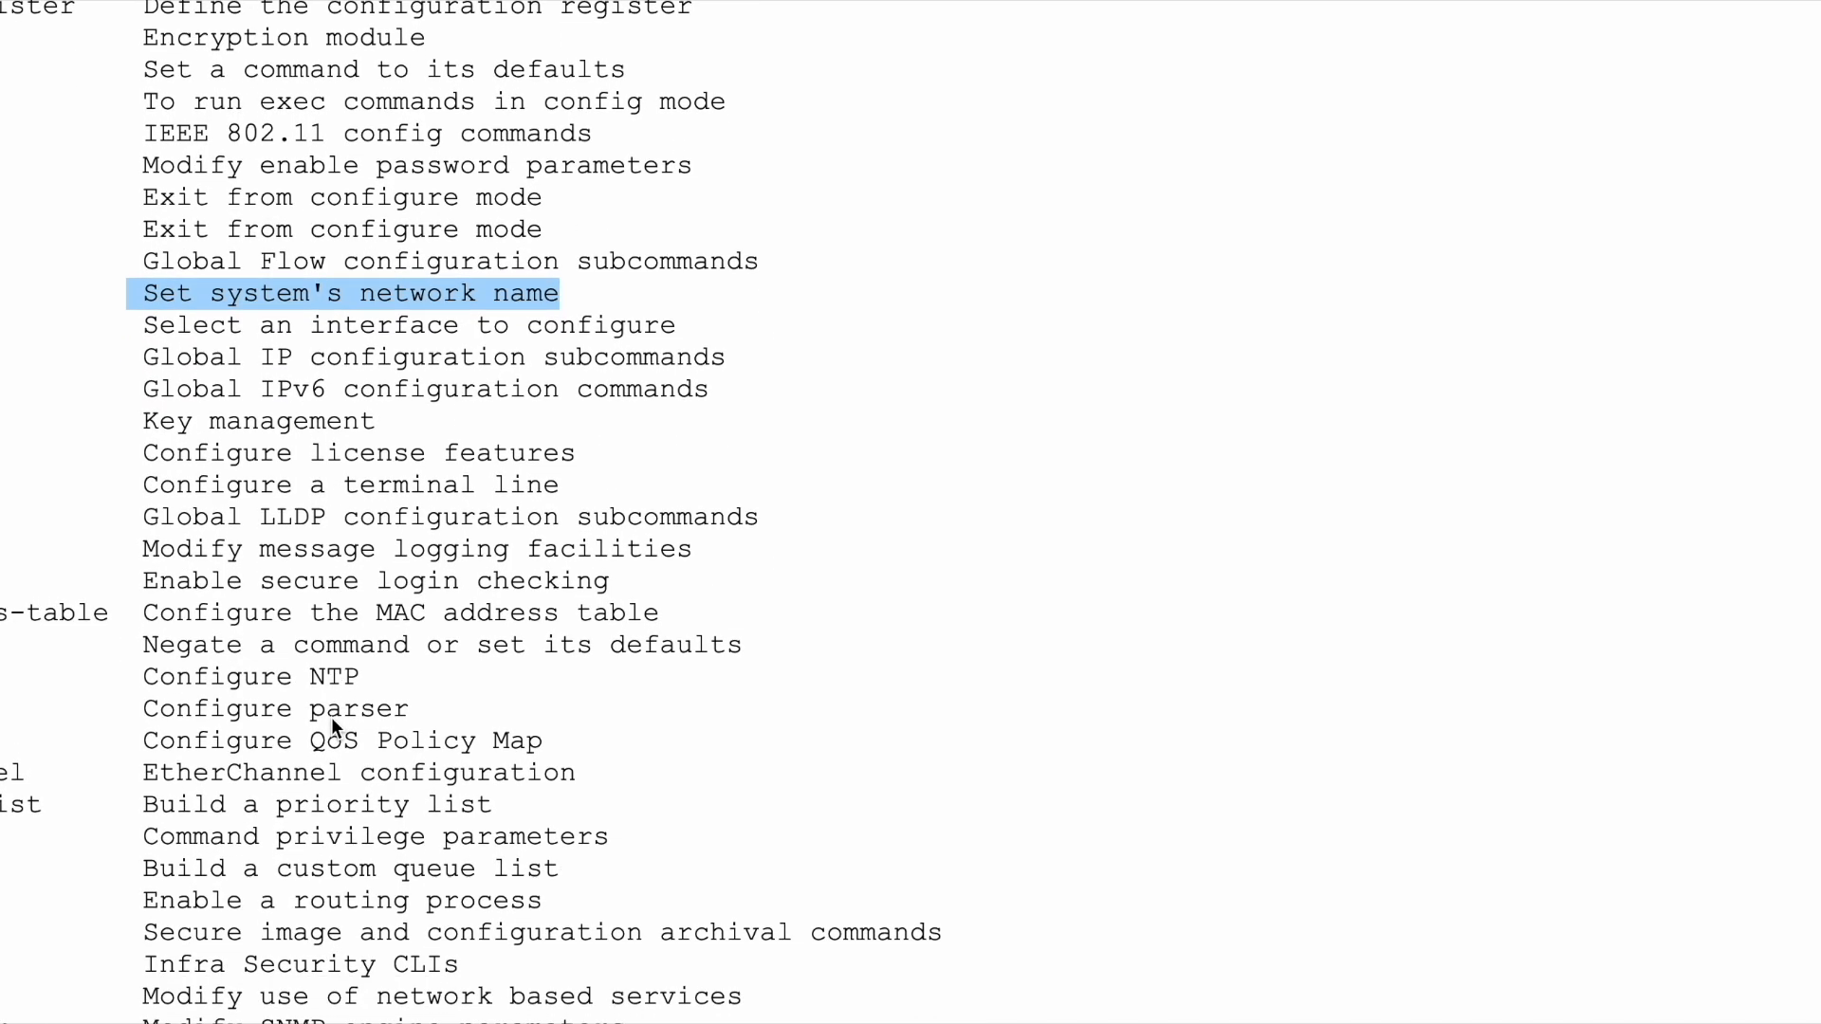
scroll(332, 717, down, 3)
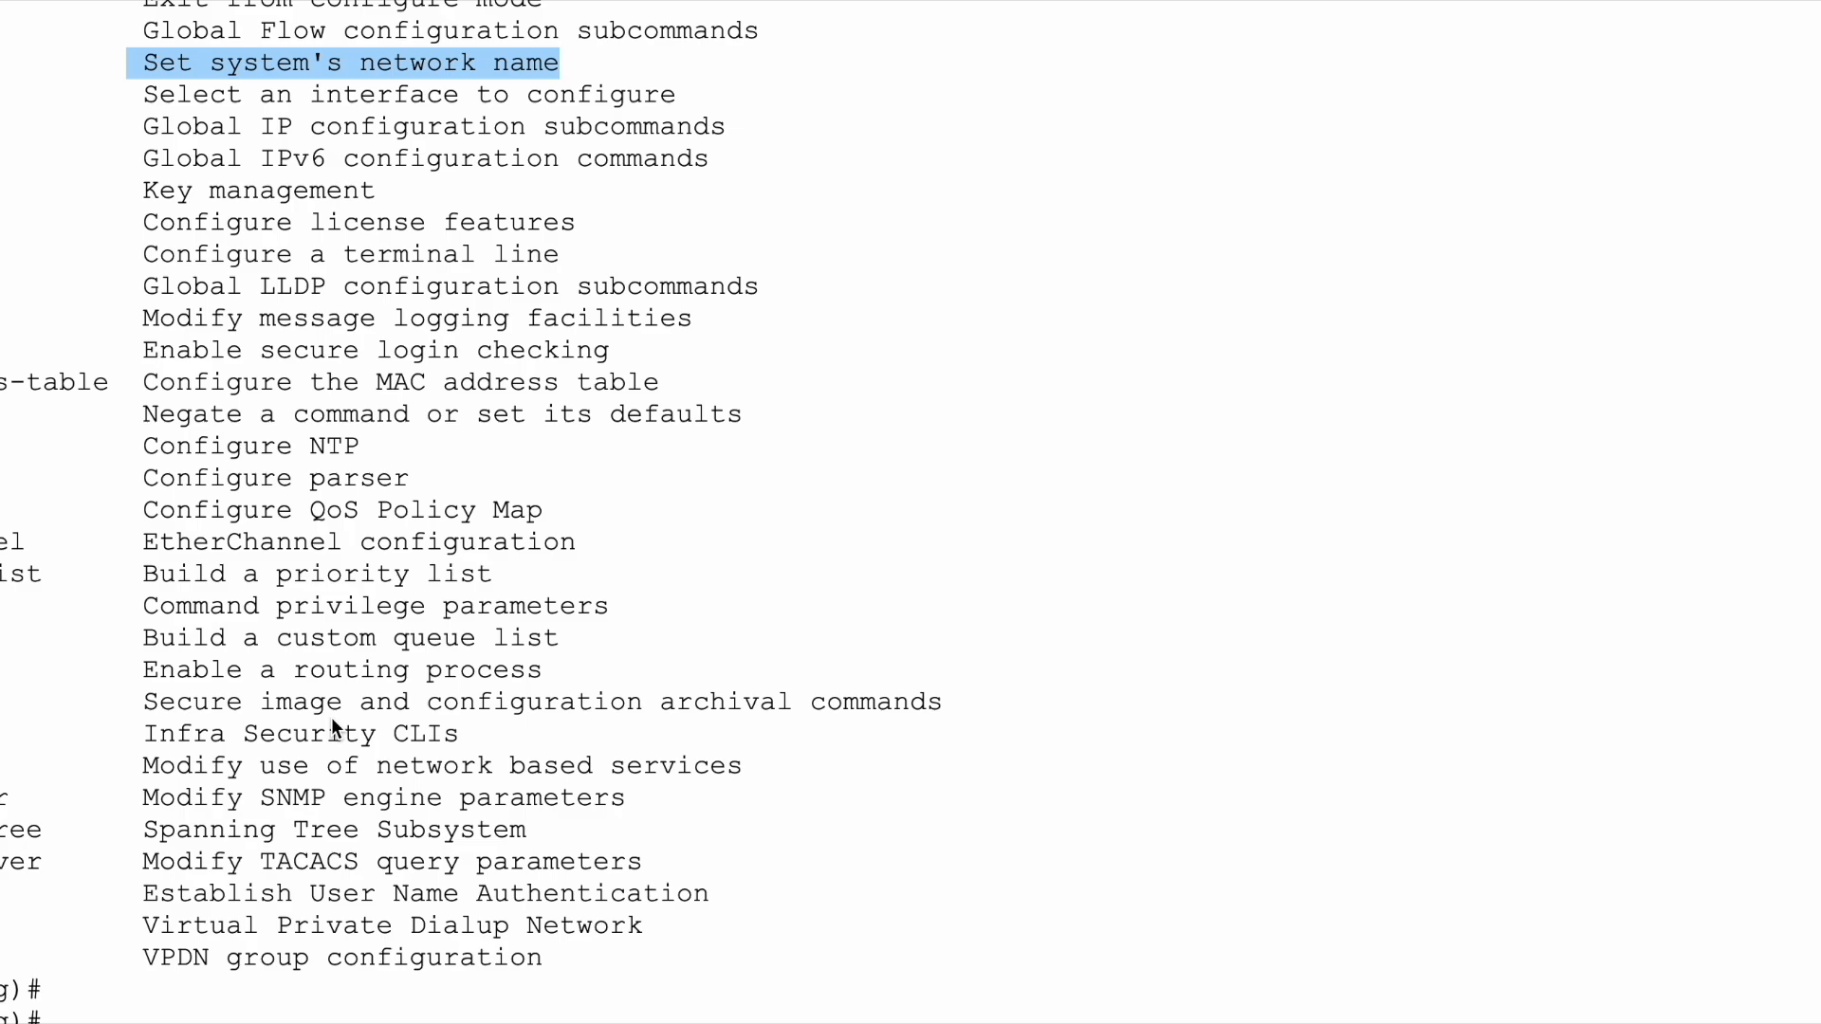
scroll(332, 717, up, 3)
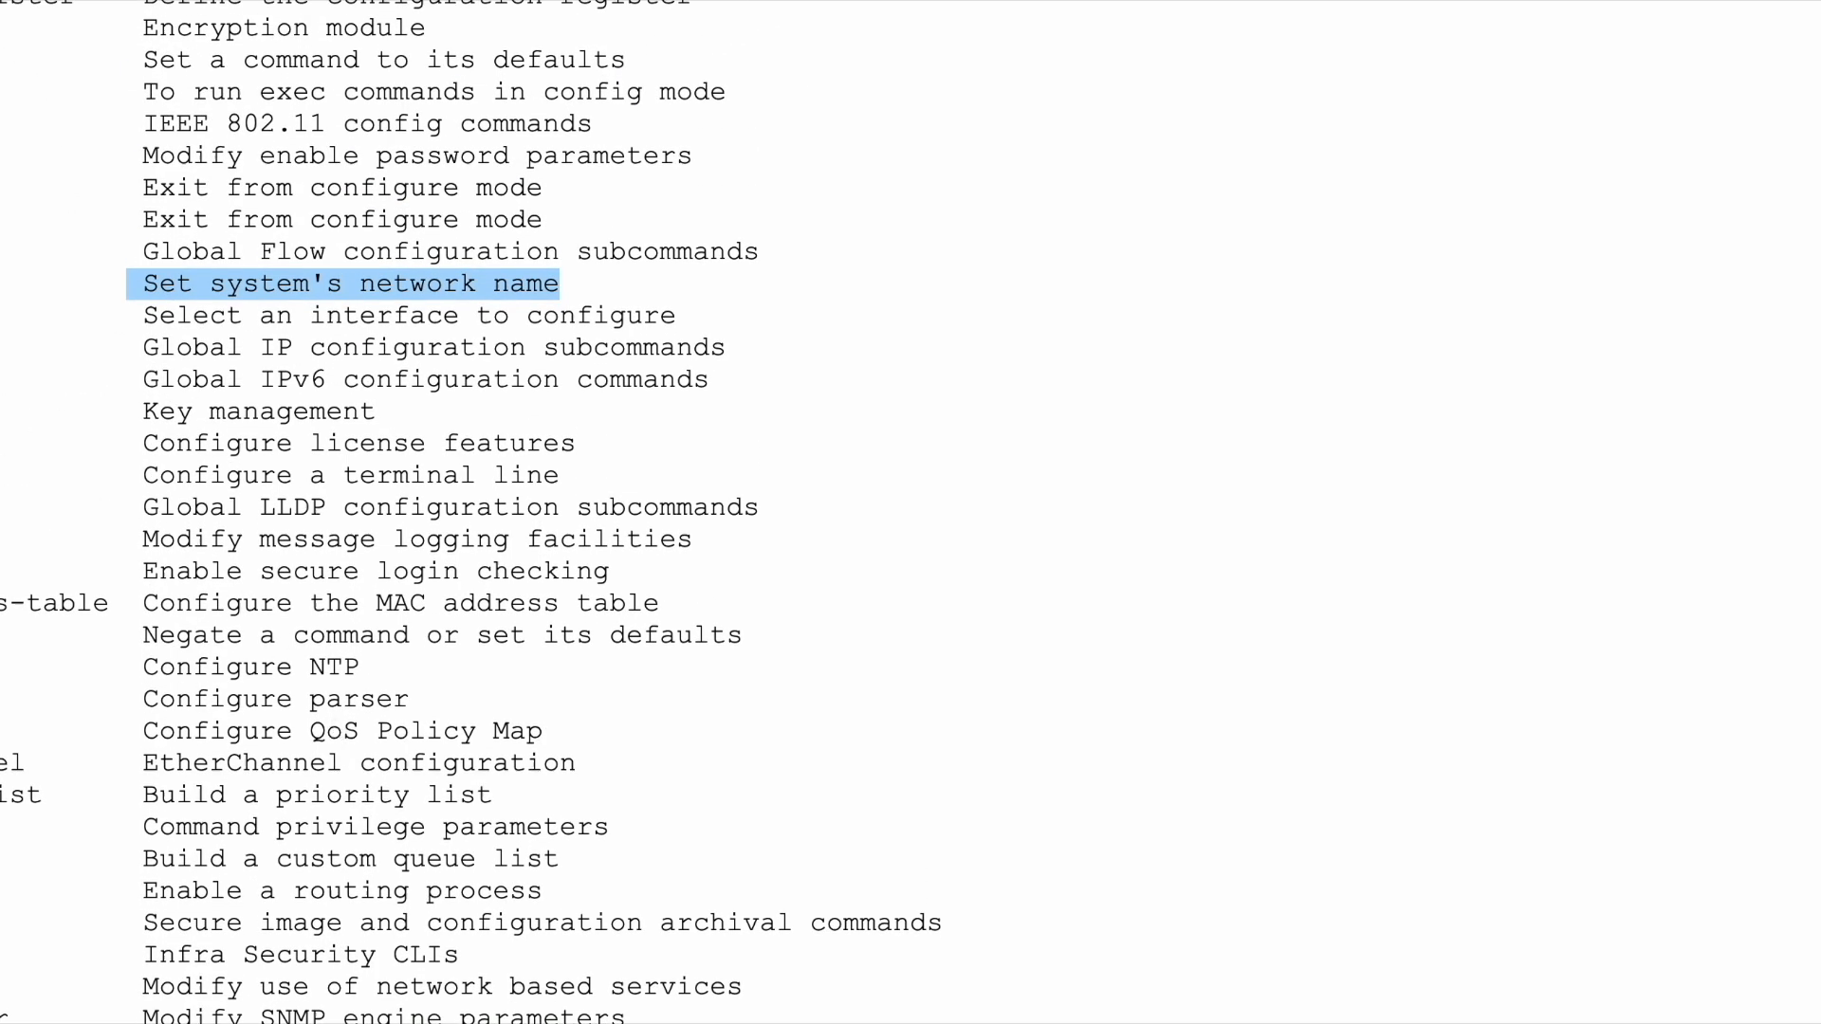
click(82, 90)
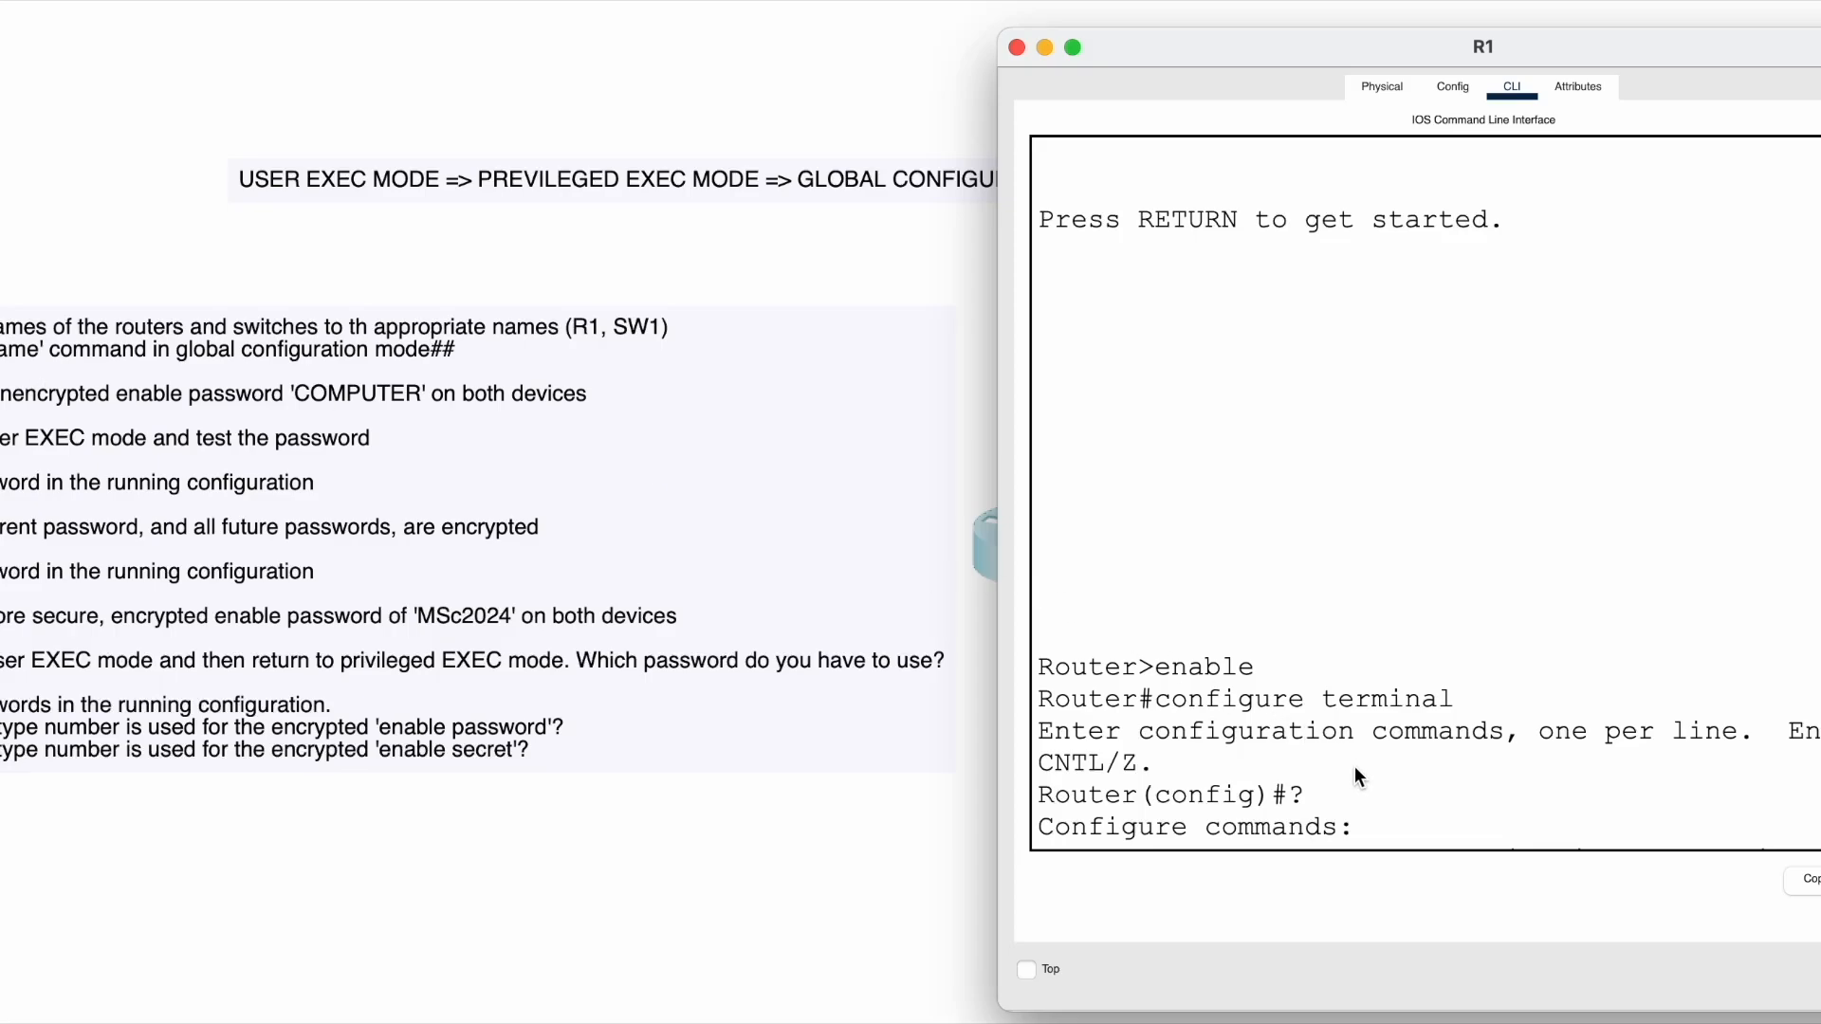
- Enter bare 'hostname' at R1's config prompt, which returns % Incomplete command
scroll(1354, 766, up, 5)
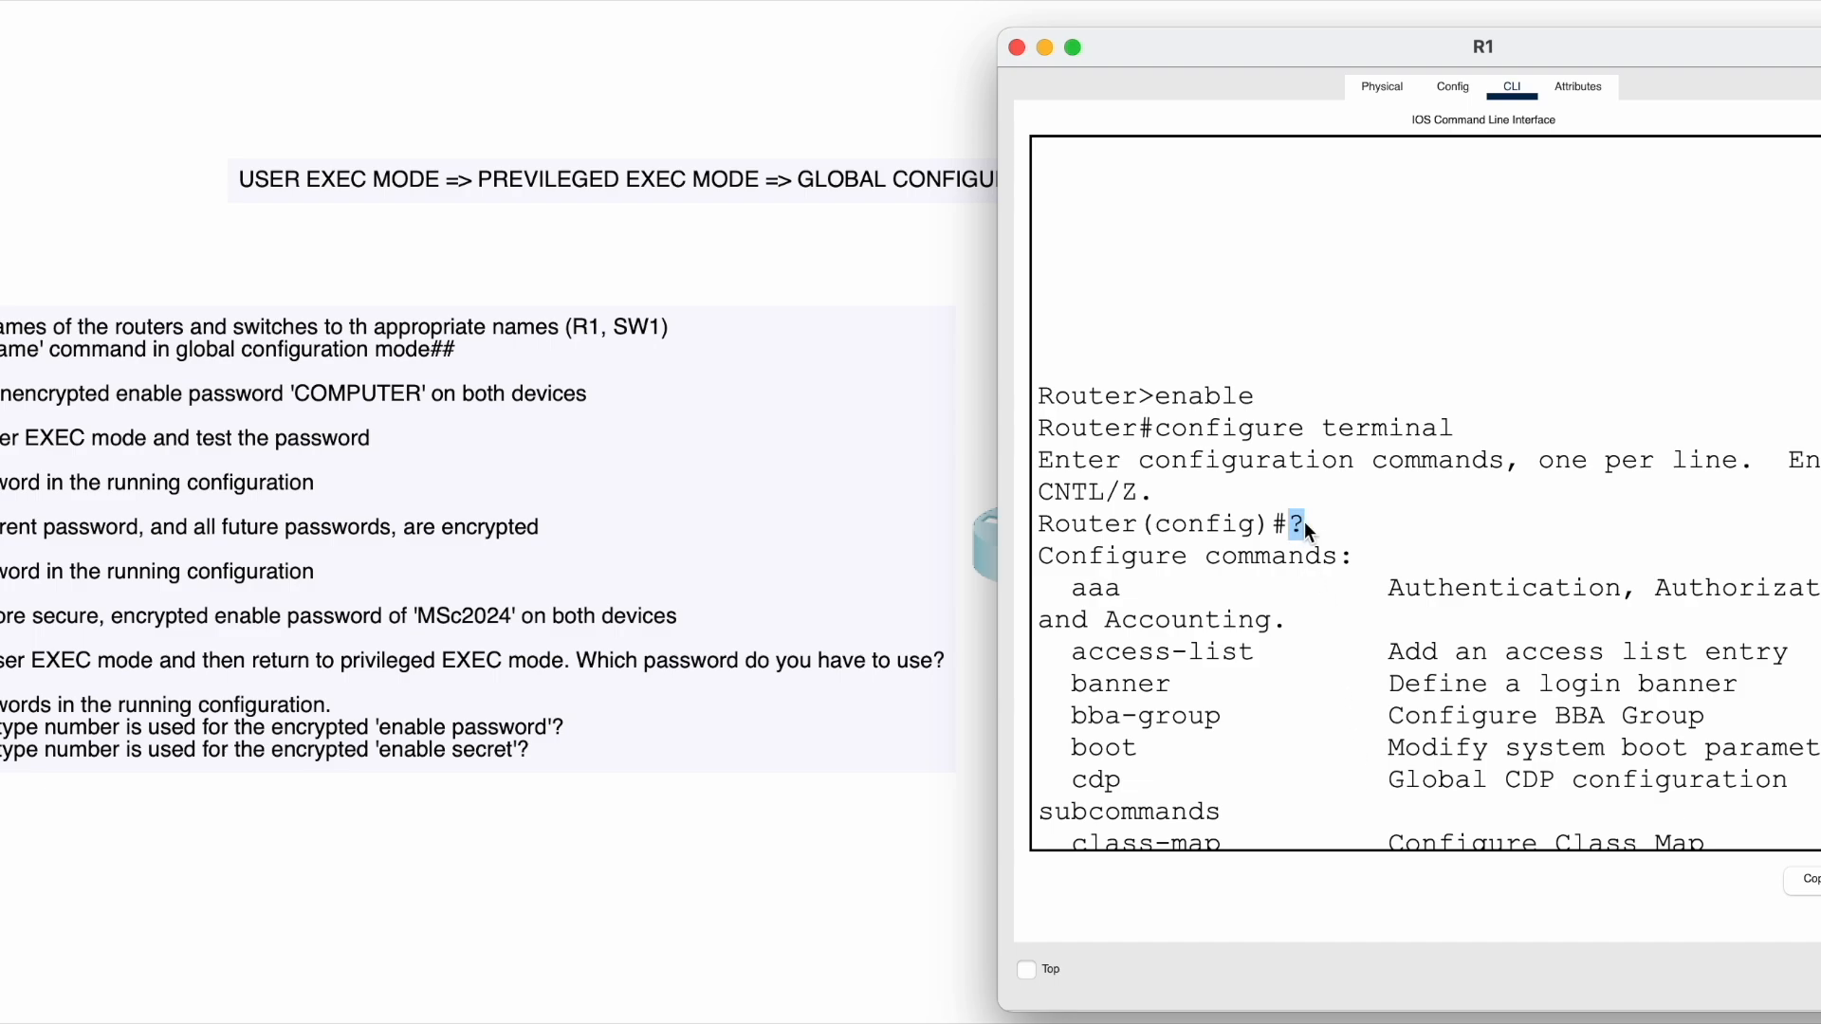
scroll(1294, 622, down, 5)
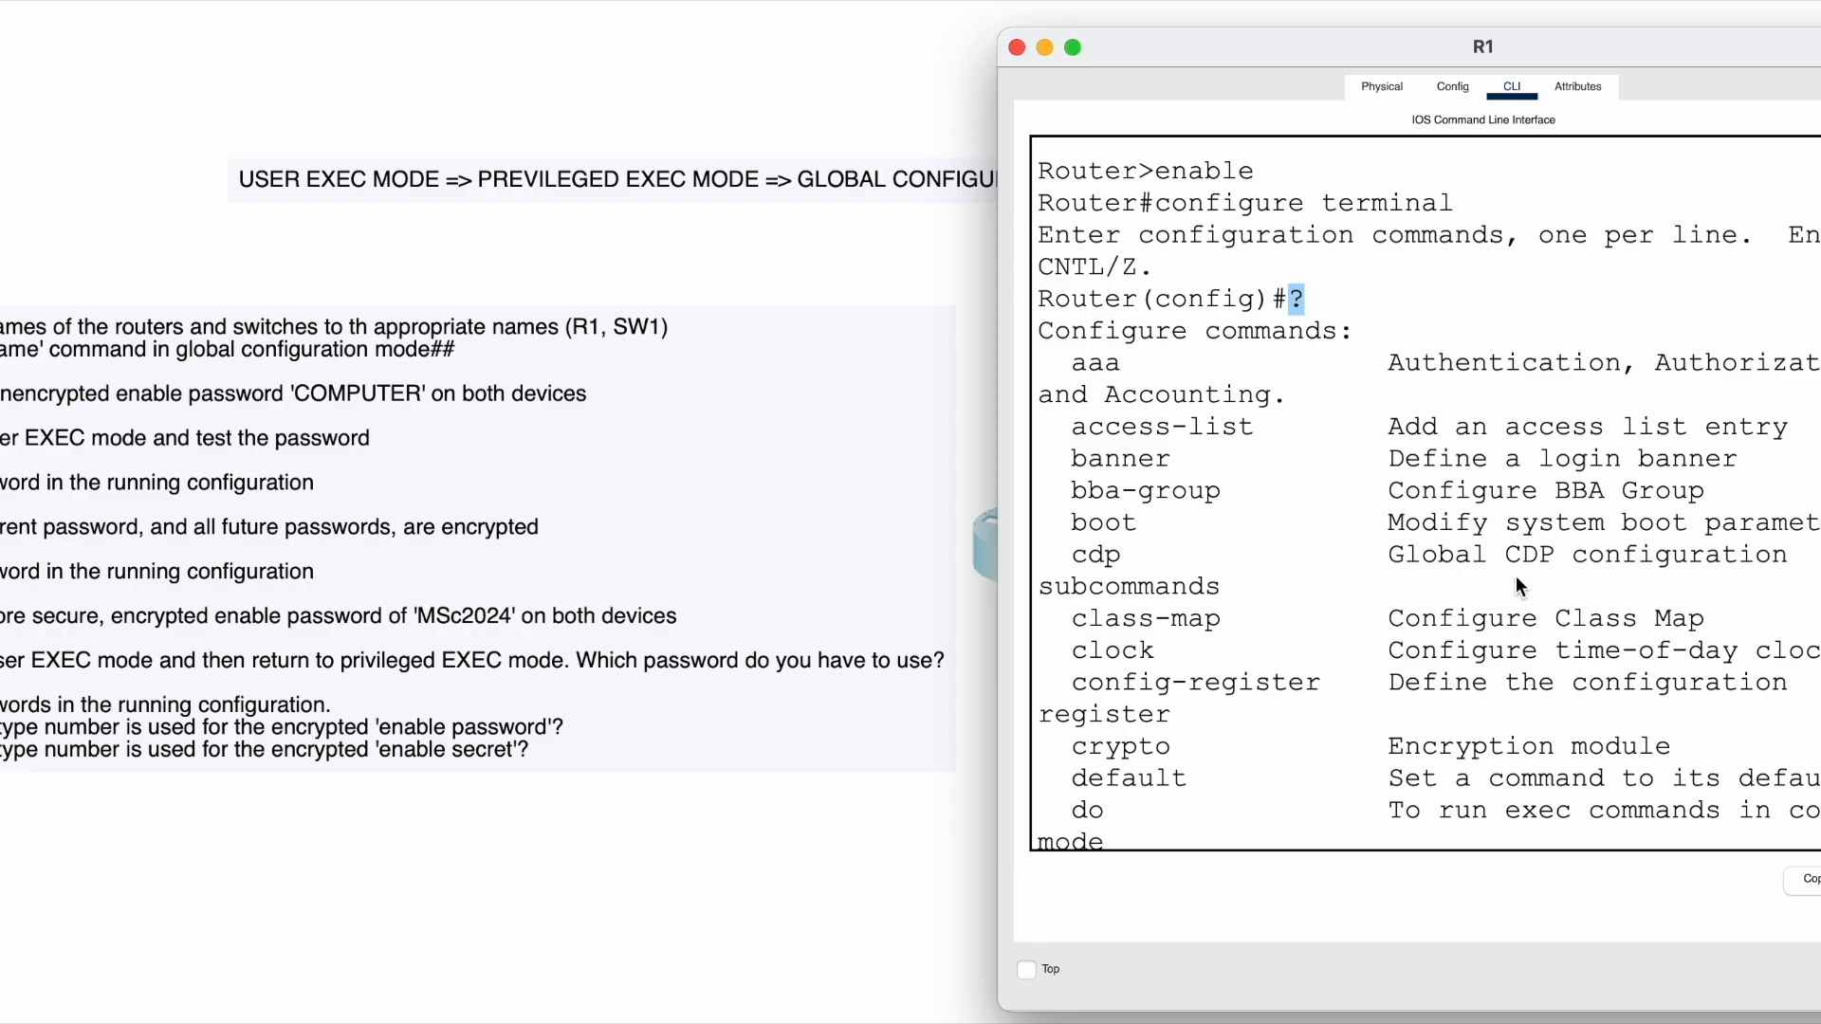
scroll(1515, 577, down, 20)
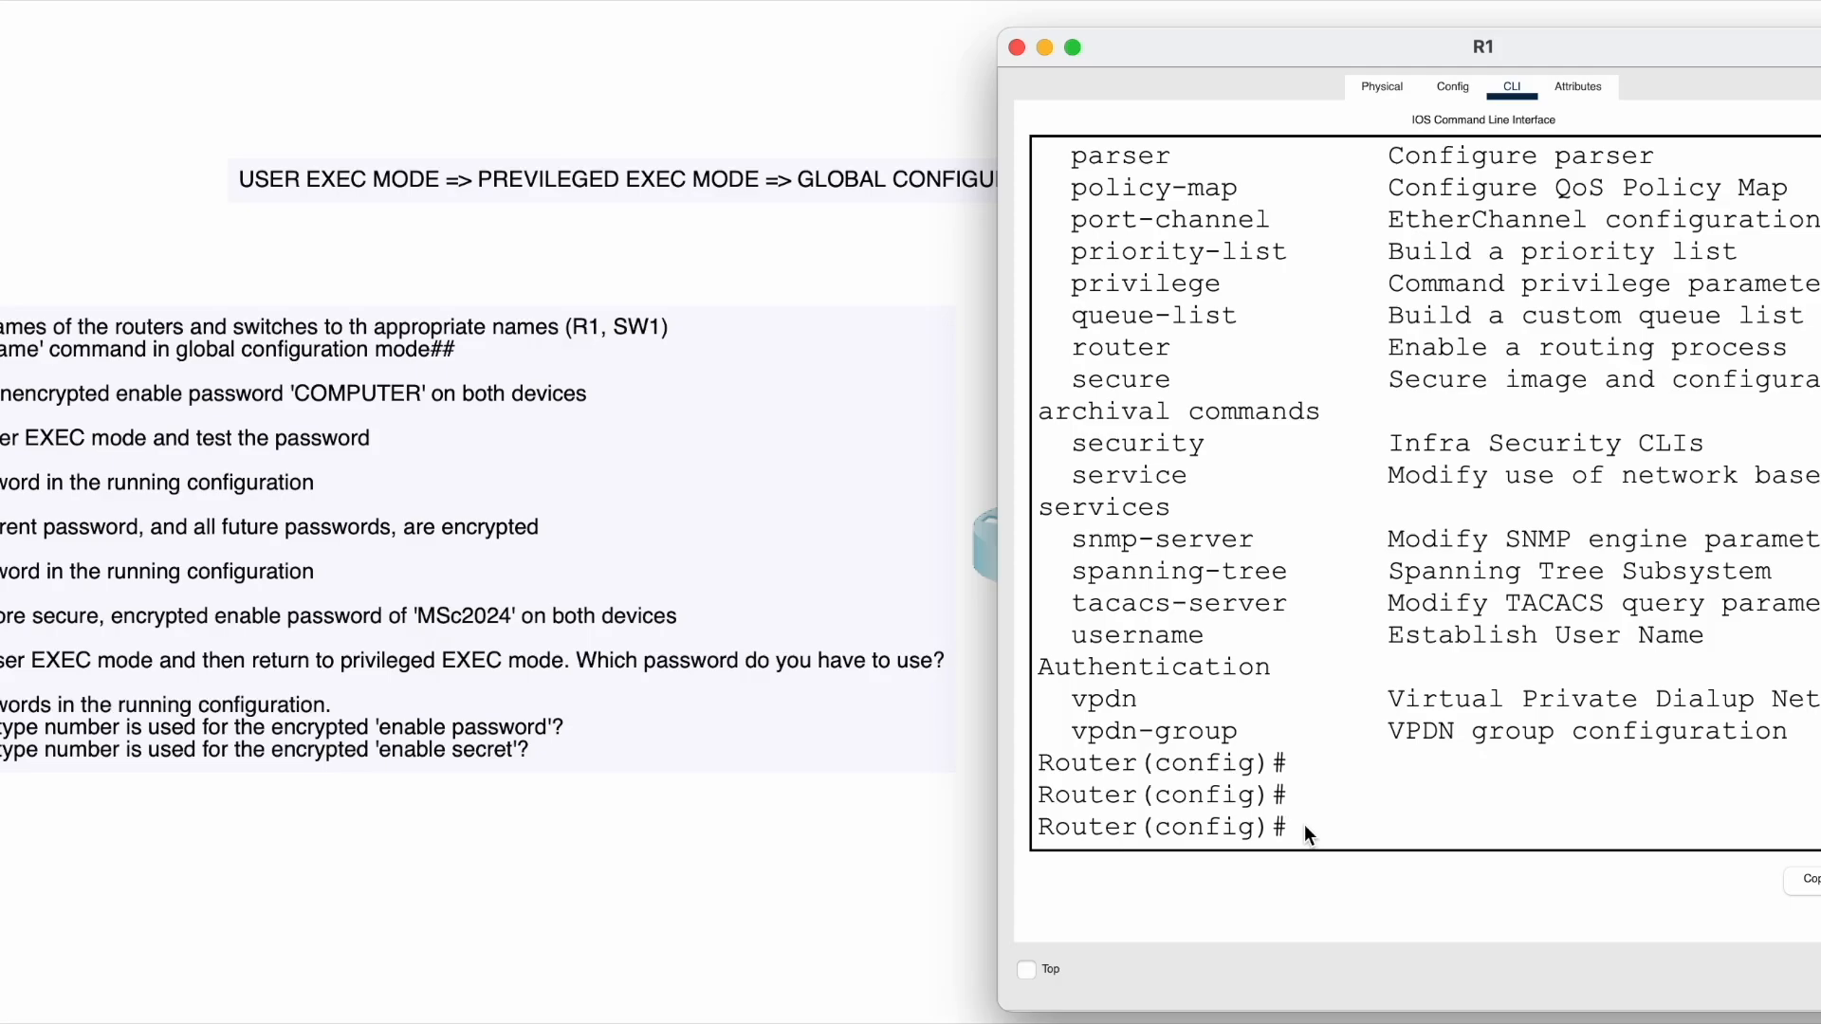
text(tnam)
key(BackSpace)
key(BackSpace)
text(ame)
key(Return)
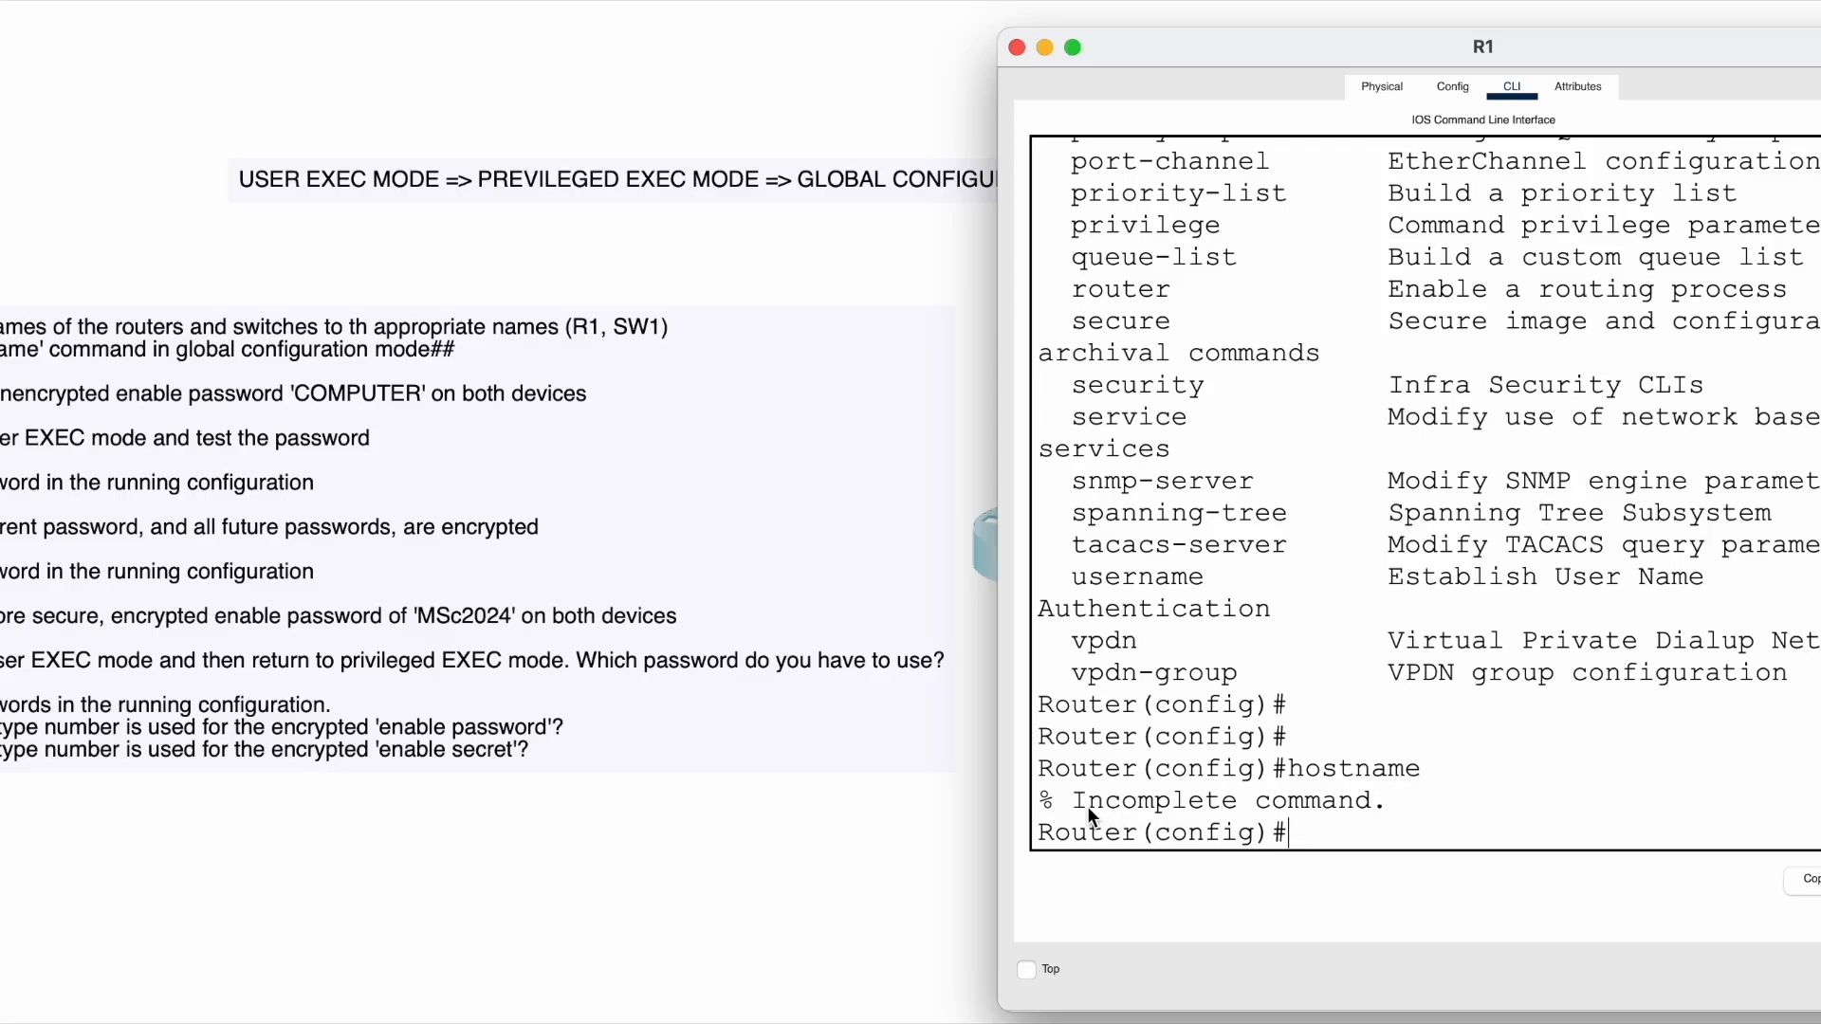
- Highlight the incomplete-command error, then type 'hostname ?' to query the expected argument
drag(1074, 802, 1155, 801)
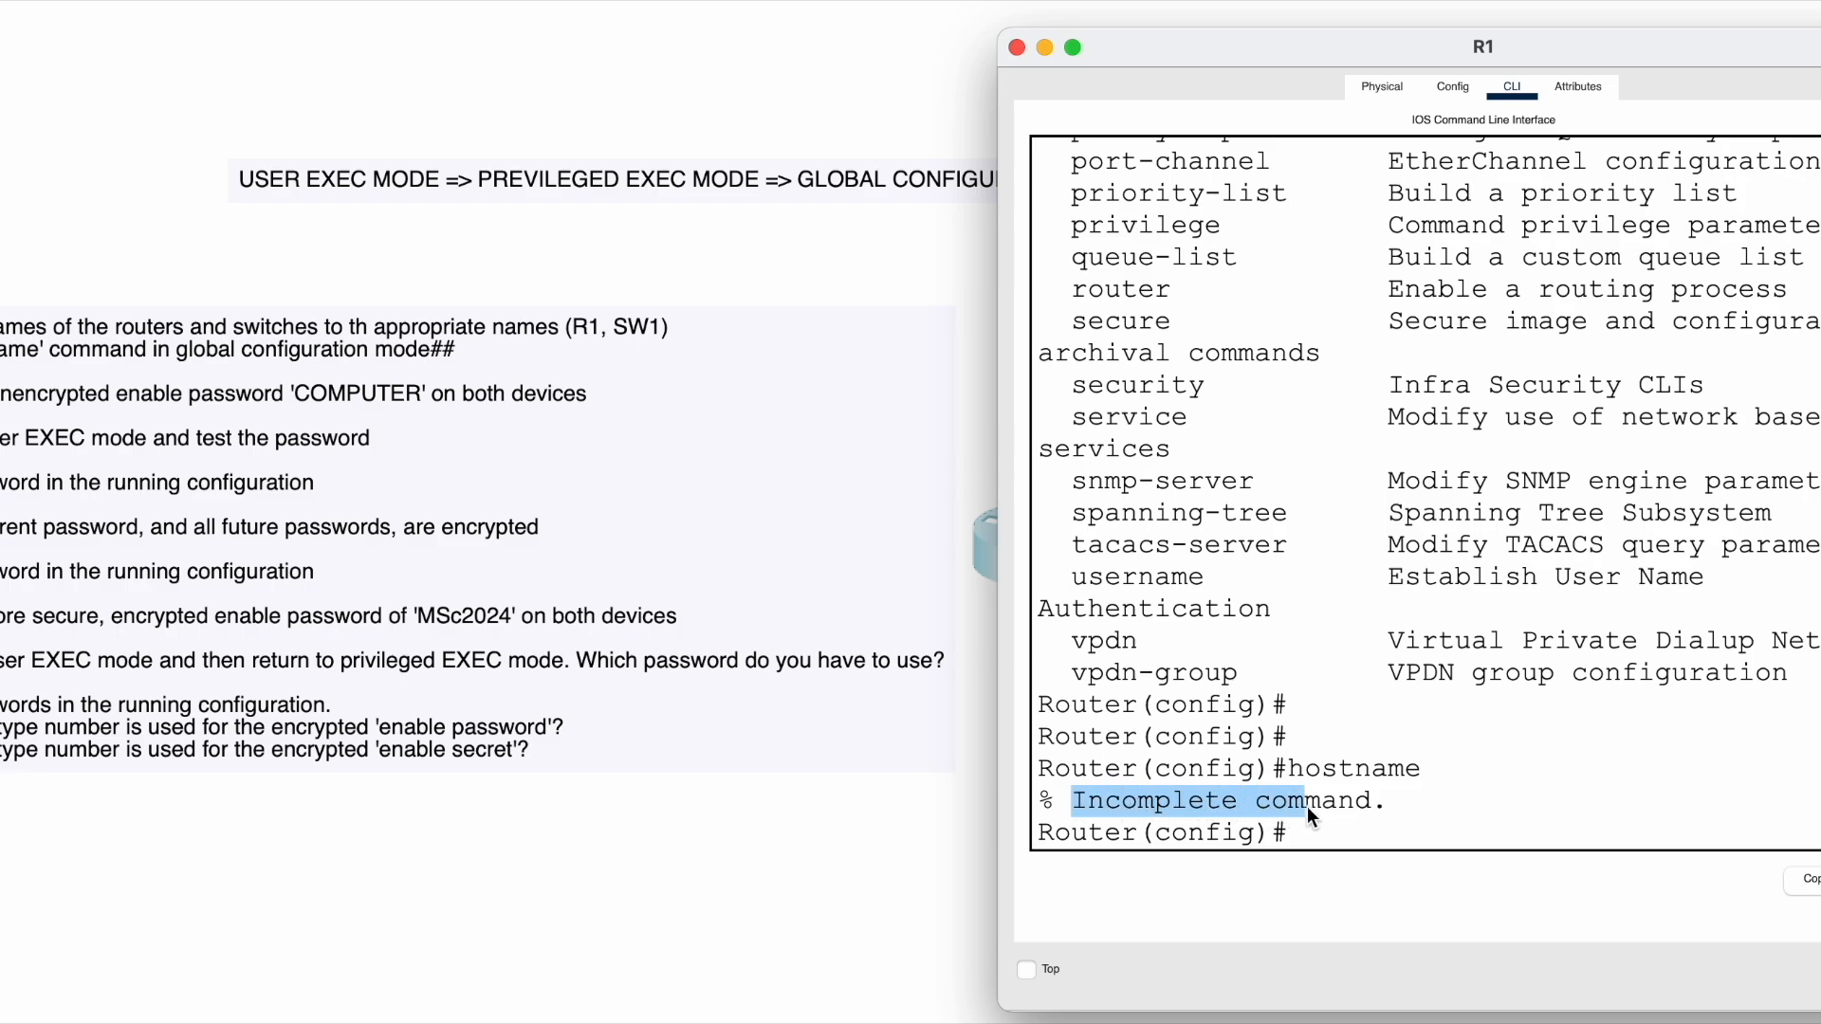
click(1314, 834)
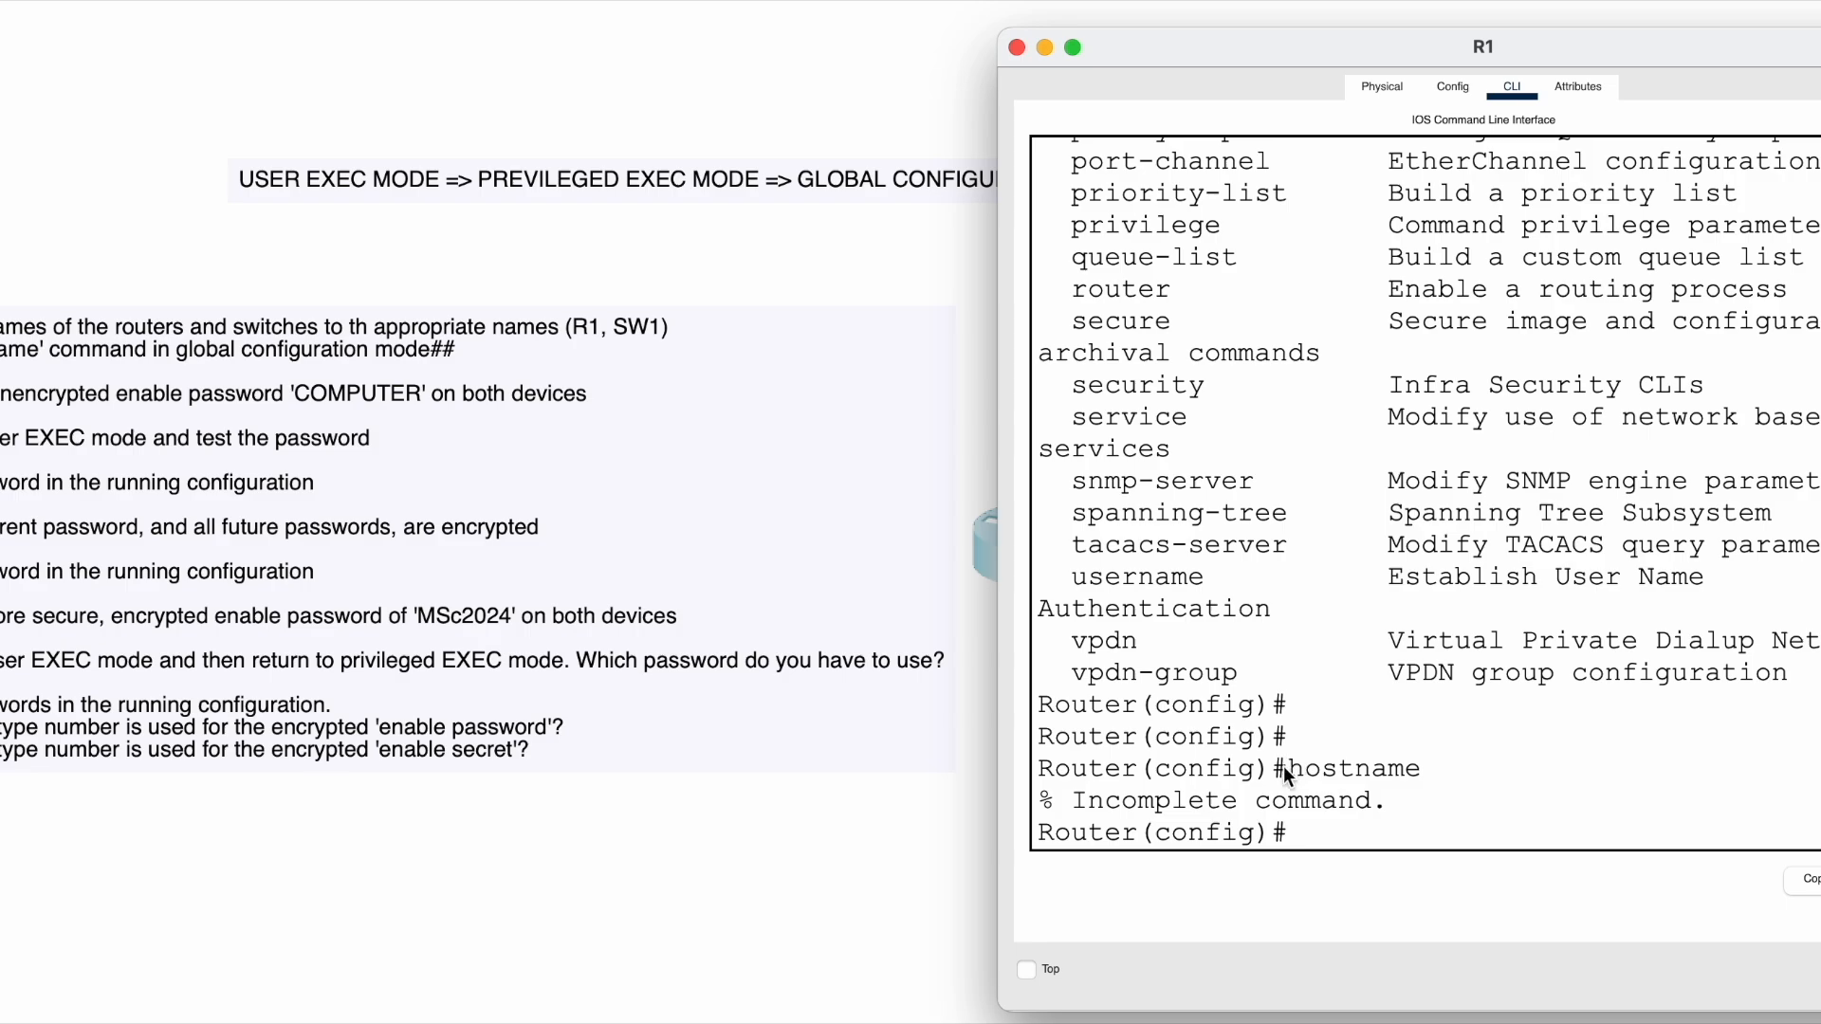
drag(1290, 769, 1463, 773)
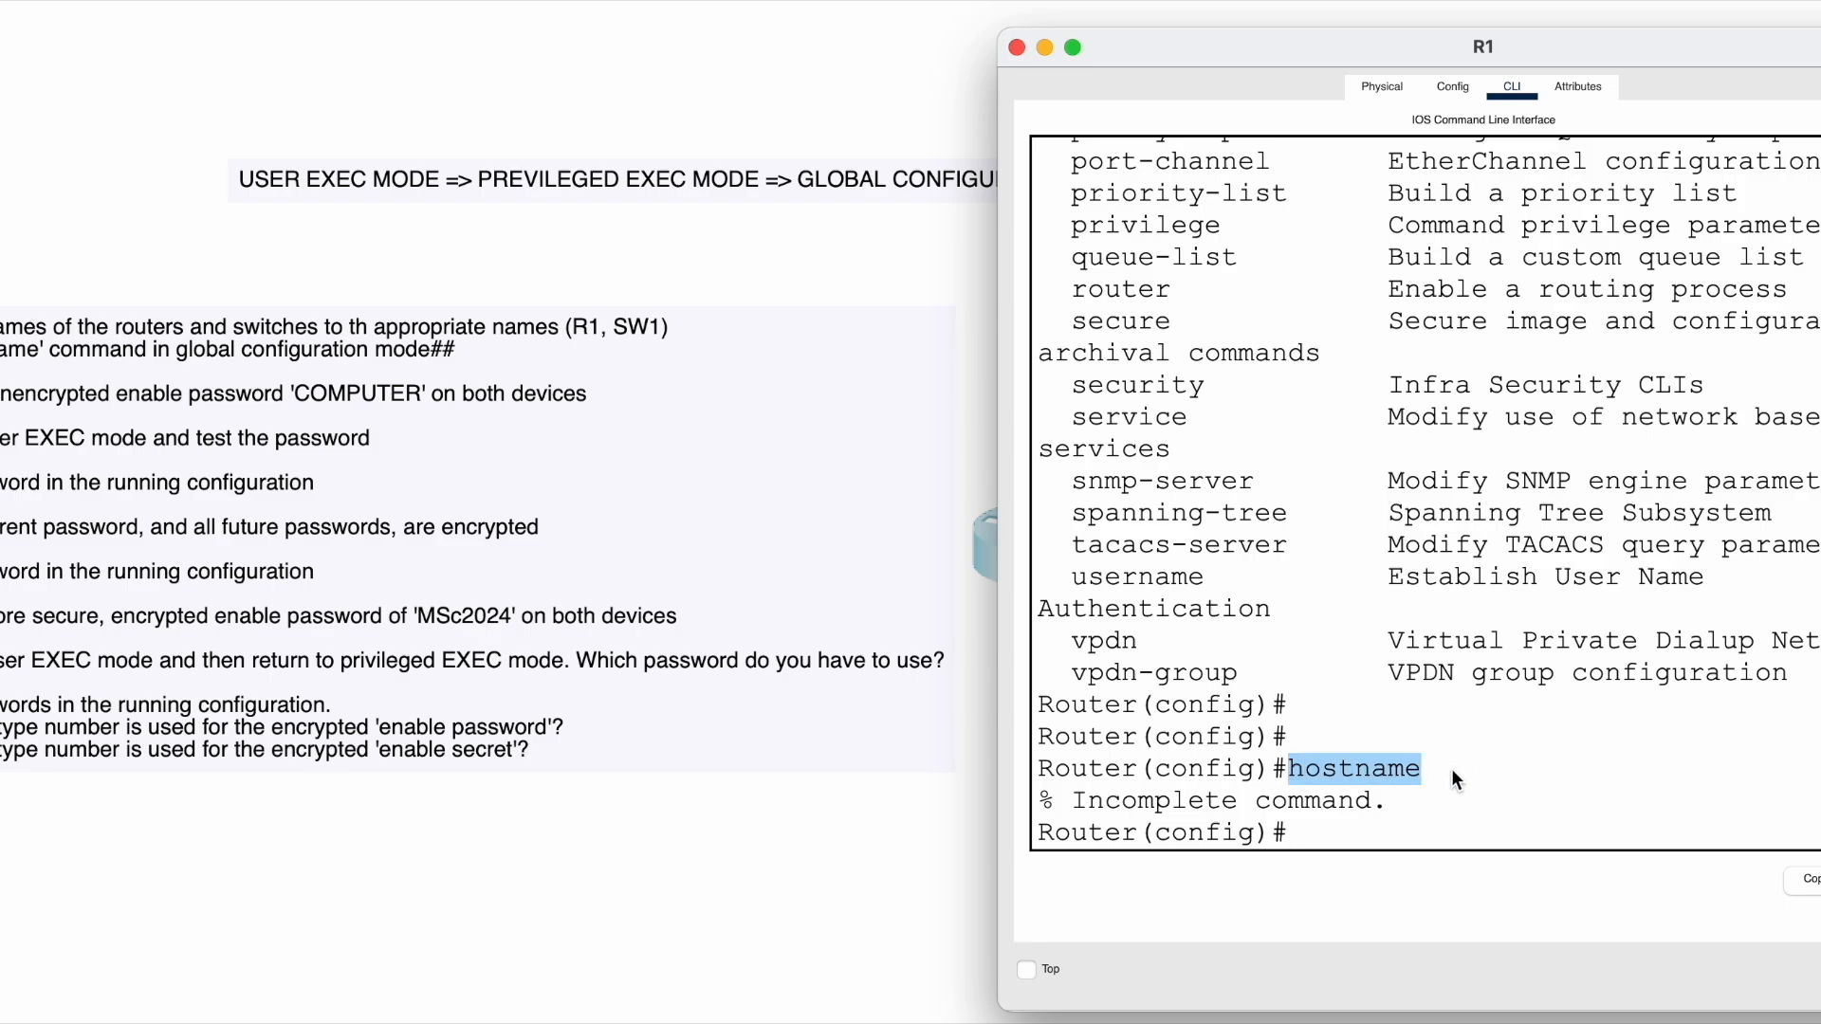
click(1350, 833)
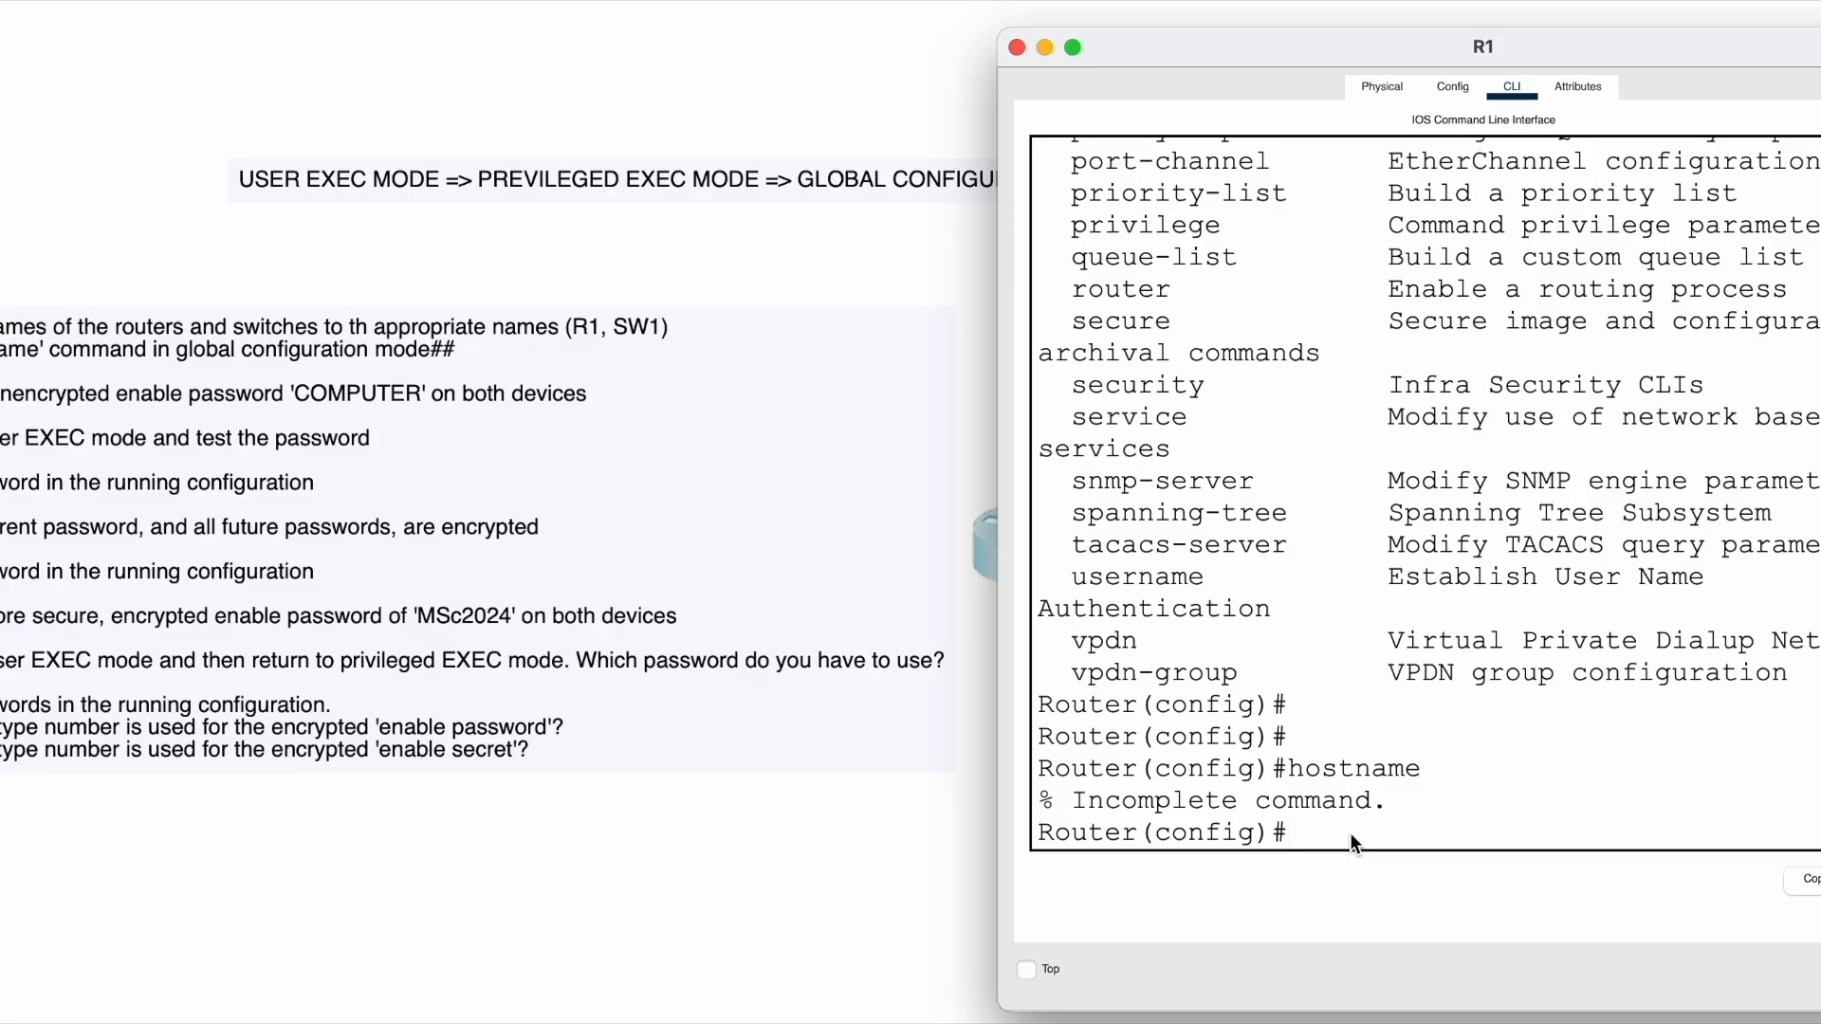
text(hostname ?)
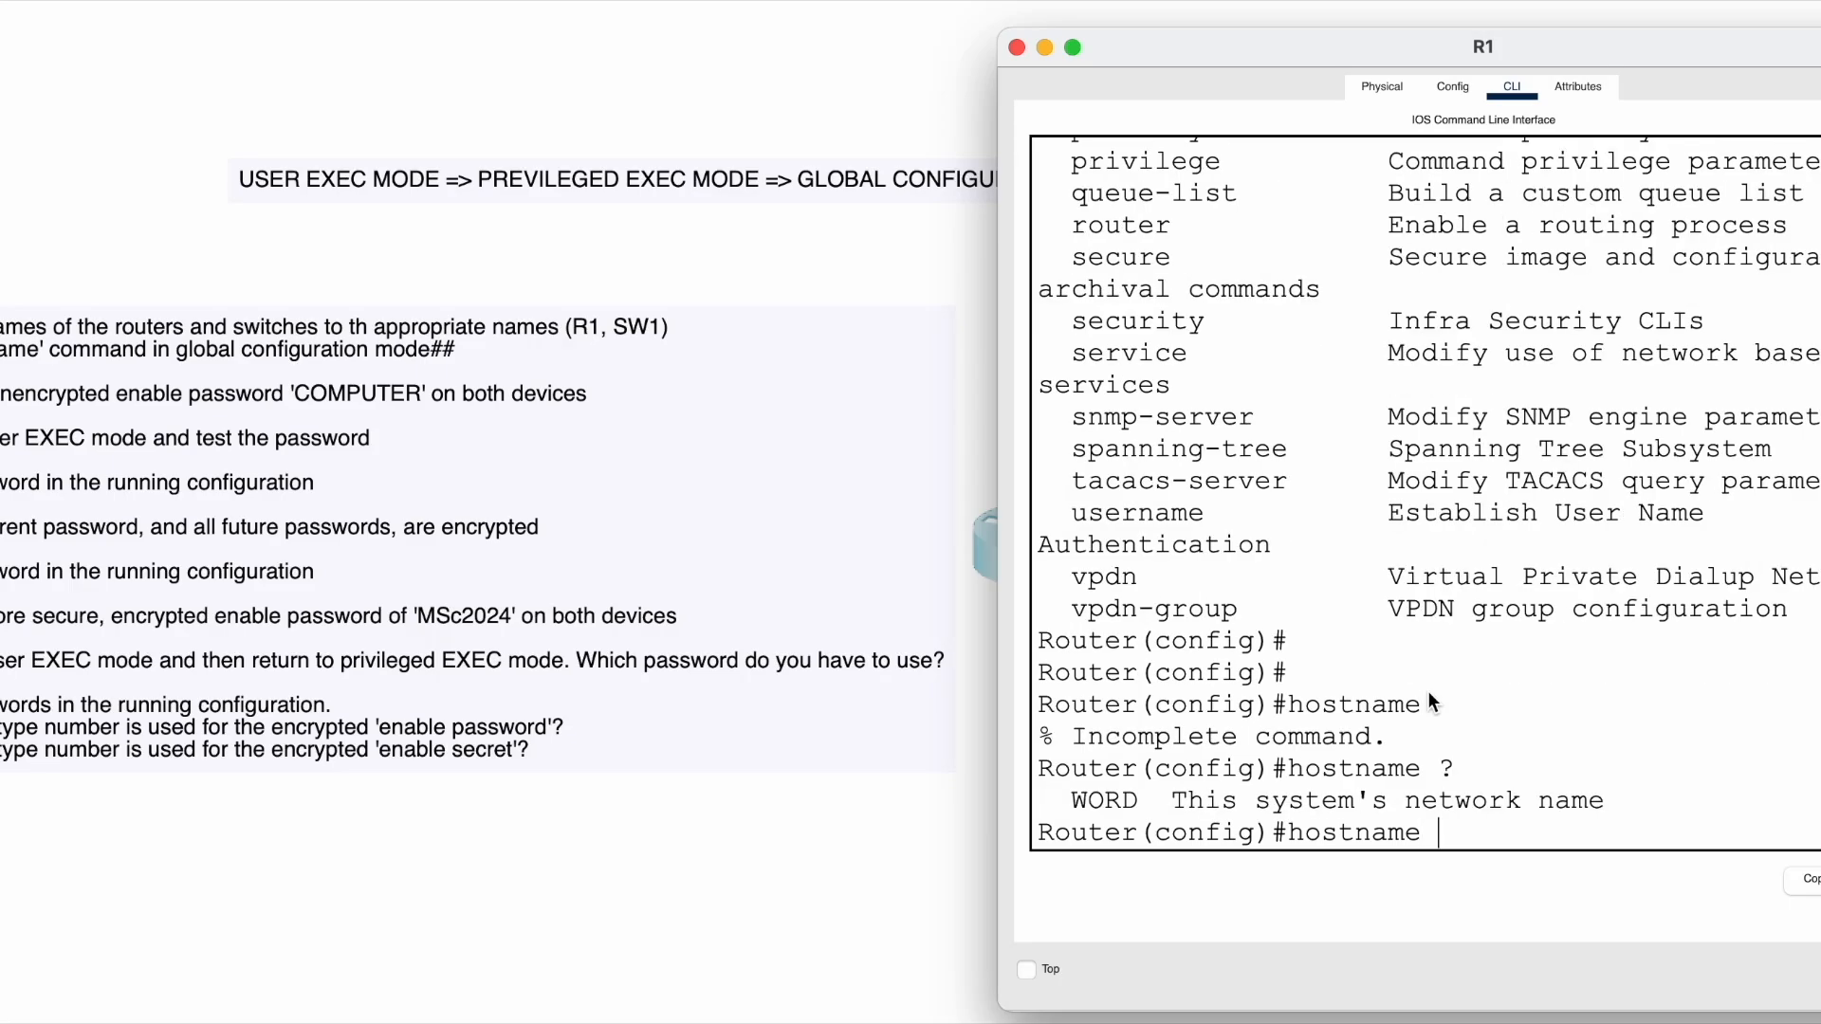
- Highlight the hostname help output showing the WORD network-name argument
drag(1318, 770, 1500, 764)
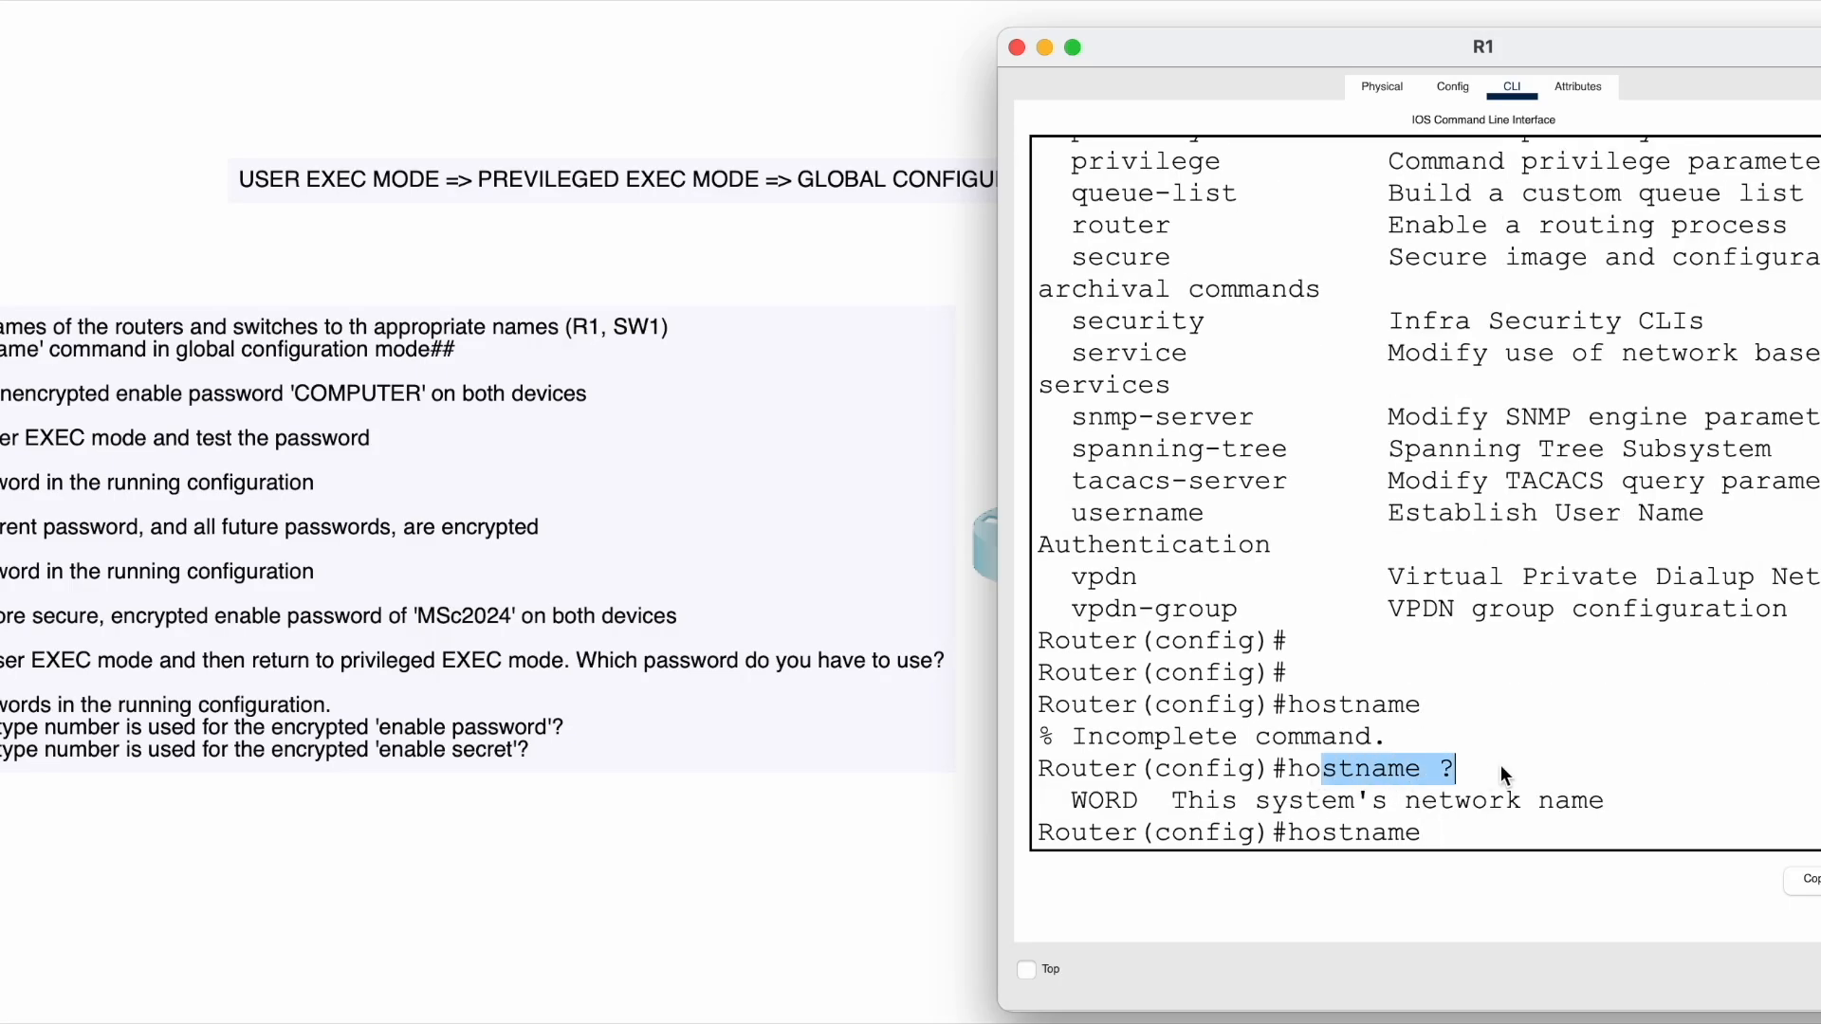
click(1074, 800)
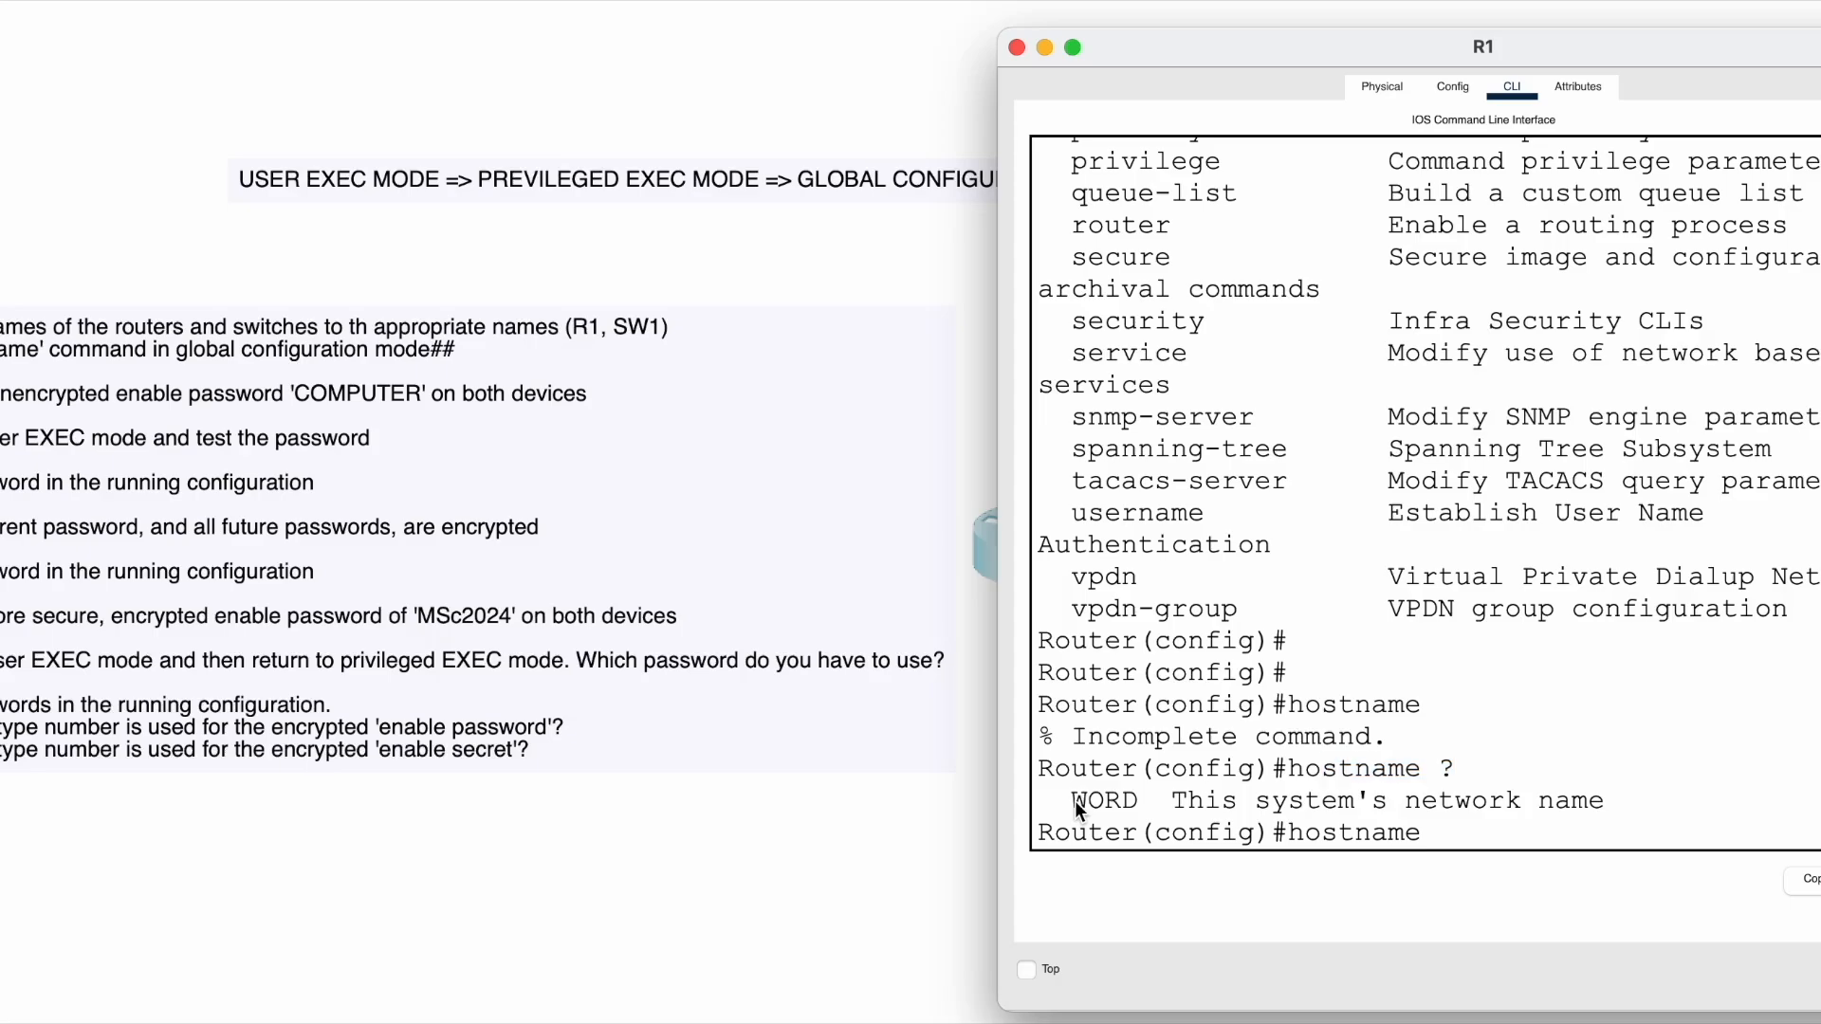
click(1175, 802)
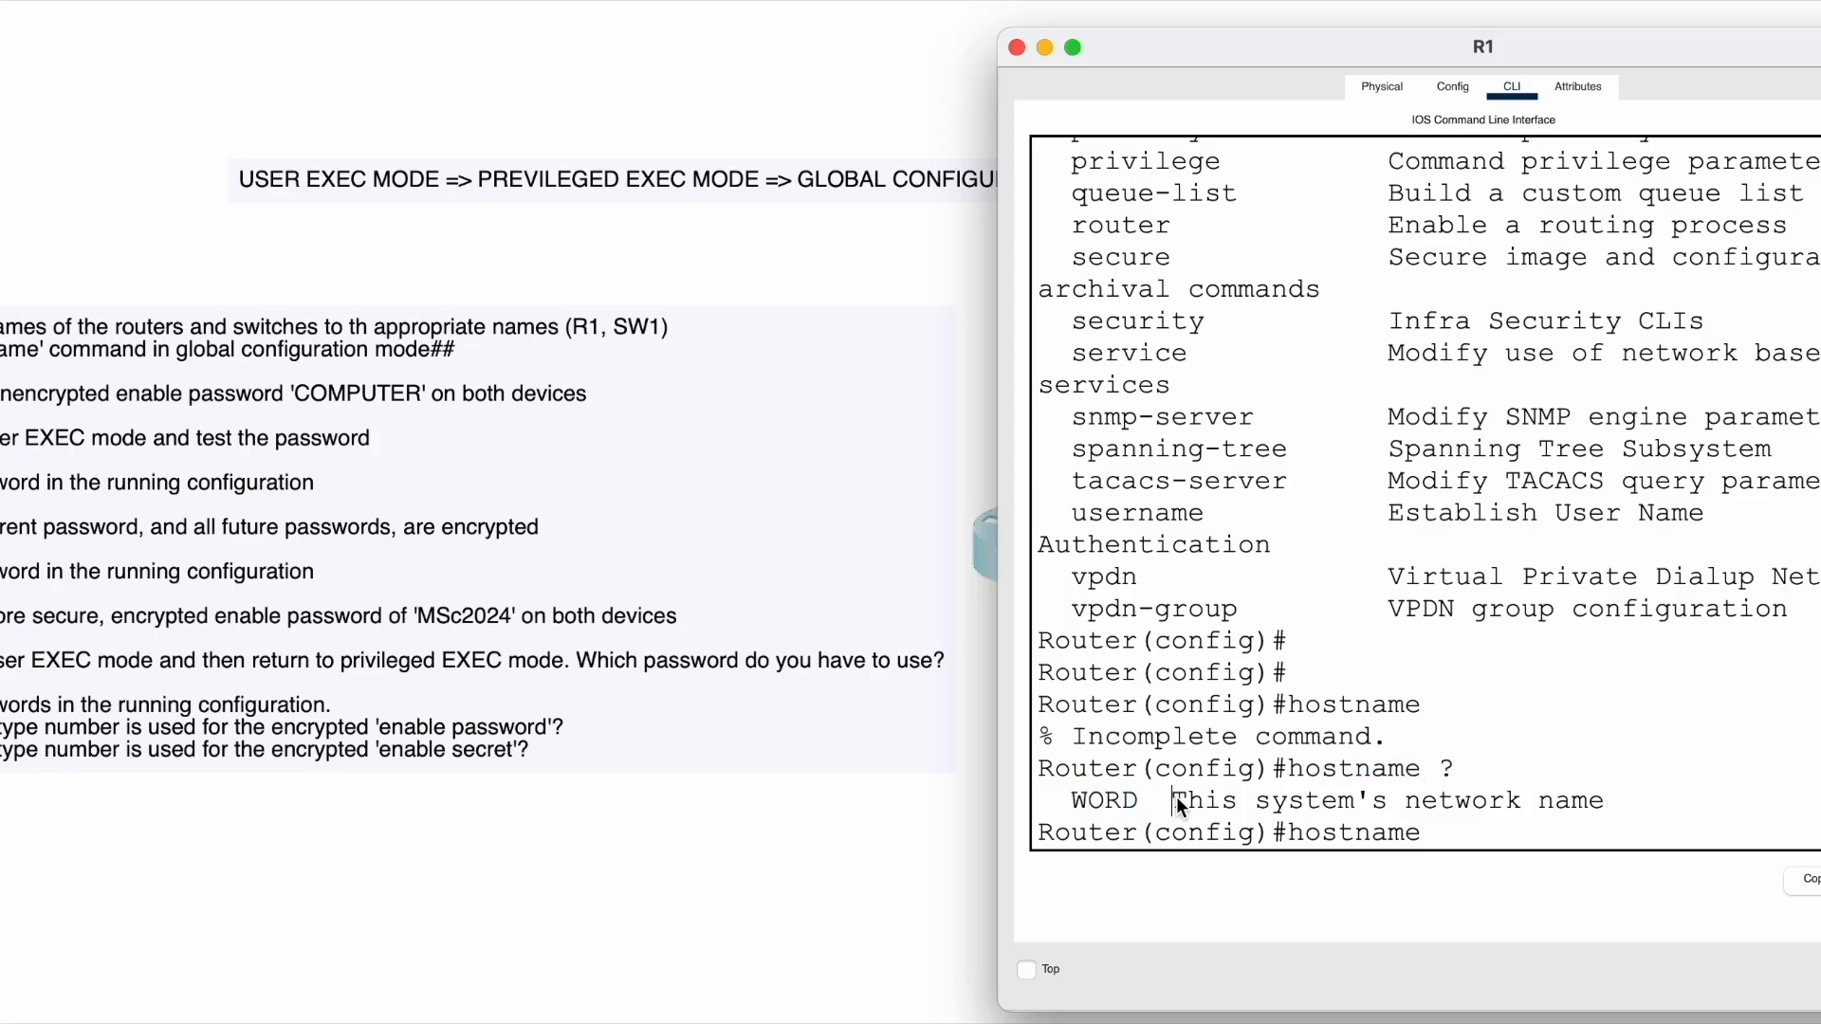
click(1591, 806)
- Type the hostname R1 command at the prompt, correcting stray characters
text(hostname)
key(BackSpace)
key(BackSpace)
key(BackSpace)
key(BackSpace)
key(BackSpace)
key(BackSpace)
key(BackSpace)
key(BackSpace)
text(R1sund)
key(BackSpace)
key(BackSpace)
key(BackSpace)
key(BackSpace)
key(BackSpace)
key(BackSpace)
text(R1)
- Run hostname R1 and inspect the new prompt, spotting the doubled R1R1 name
key(Return)
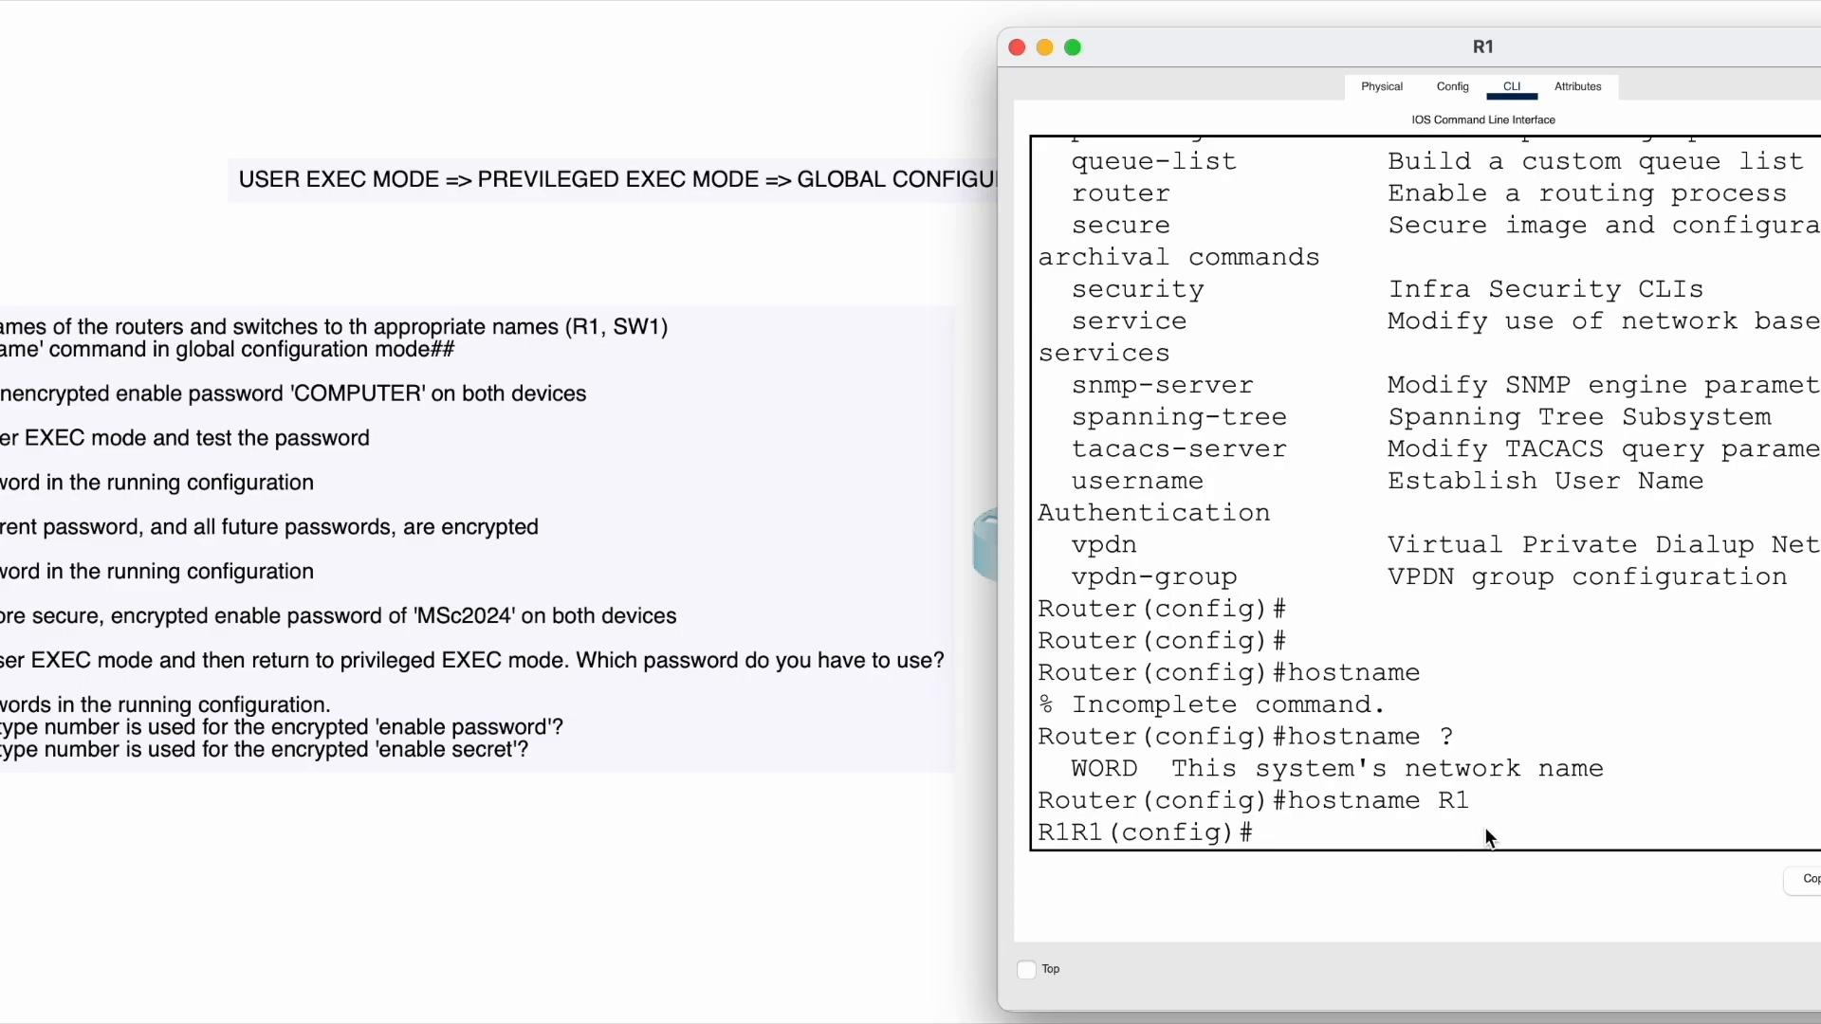
drag(1036, 799, 1042, 839)
click(1322, 827)
key(Return)
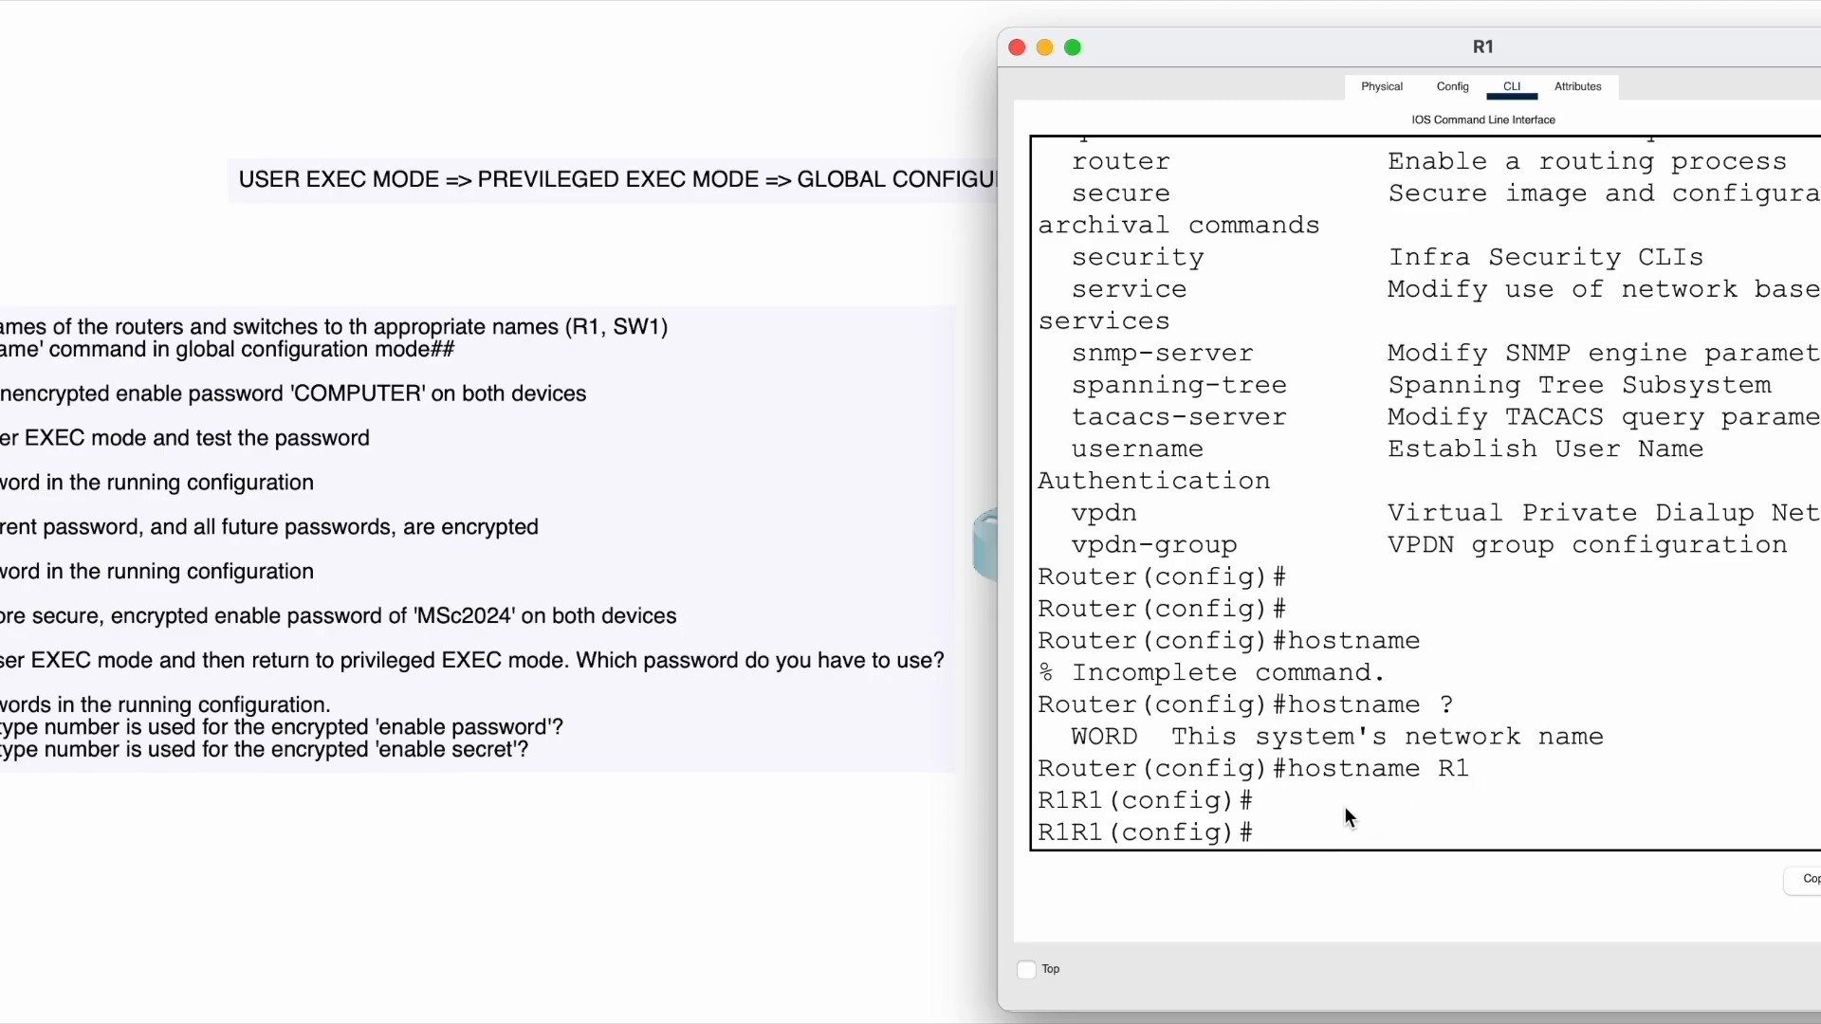
drag(1046, 833, 1053, 828)
click(1375, 848)
- Re-enter hostname R1 so the prompt reads R1(config)#
text(hostname R1)
key(Return)
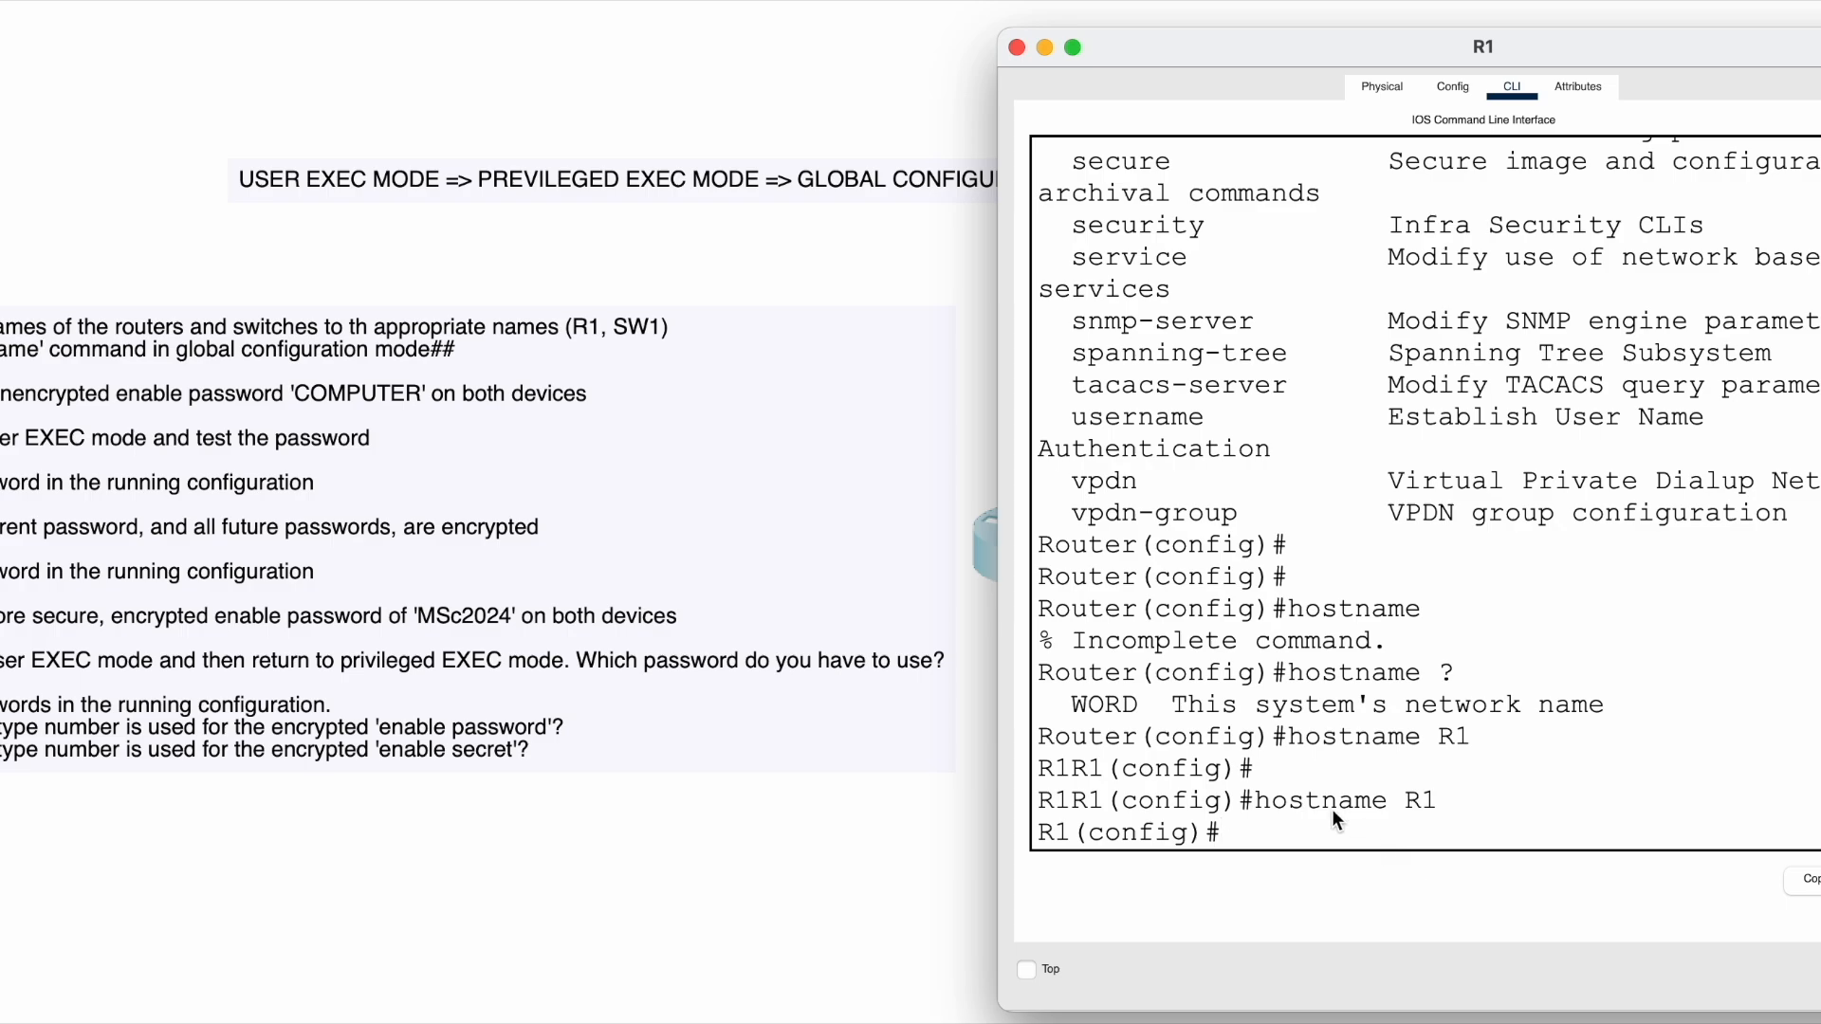
drag(1238, 829, 1047, 833)
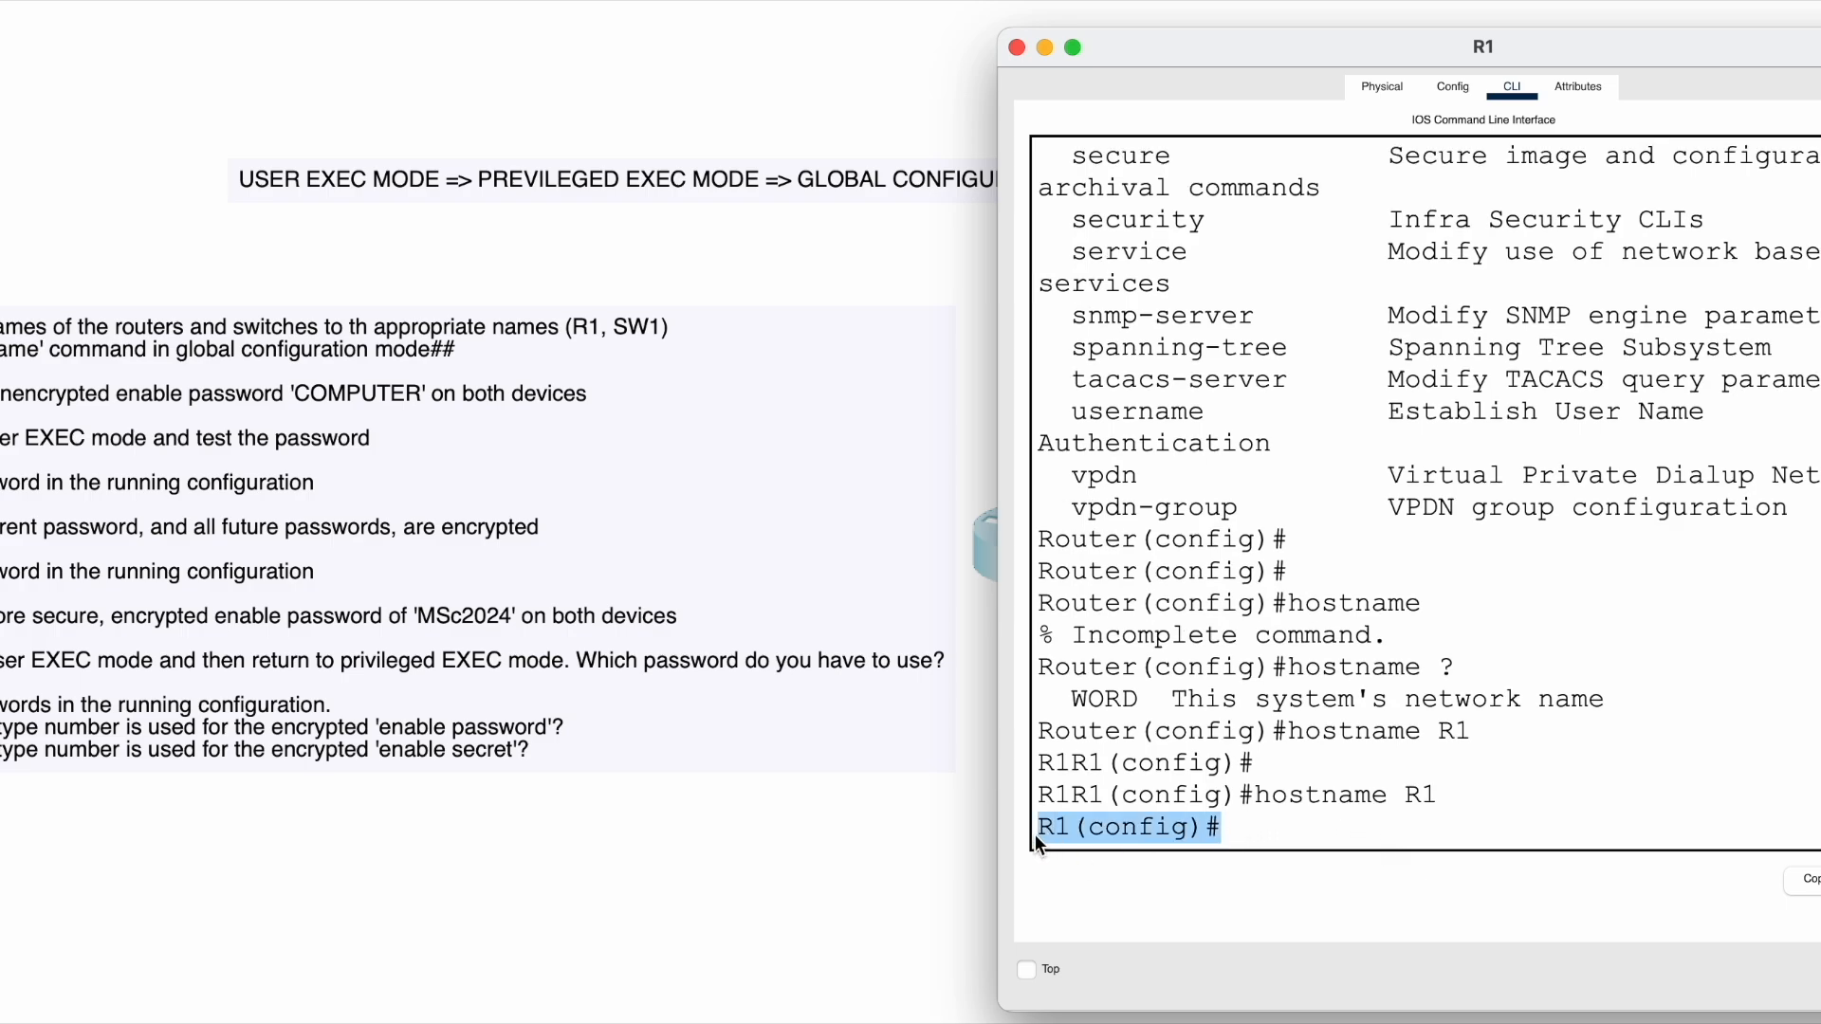
click(1068, 829)
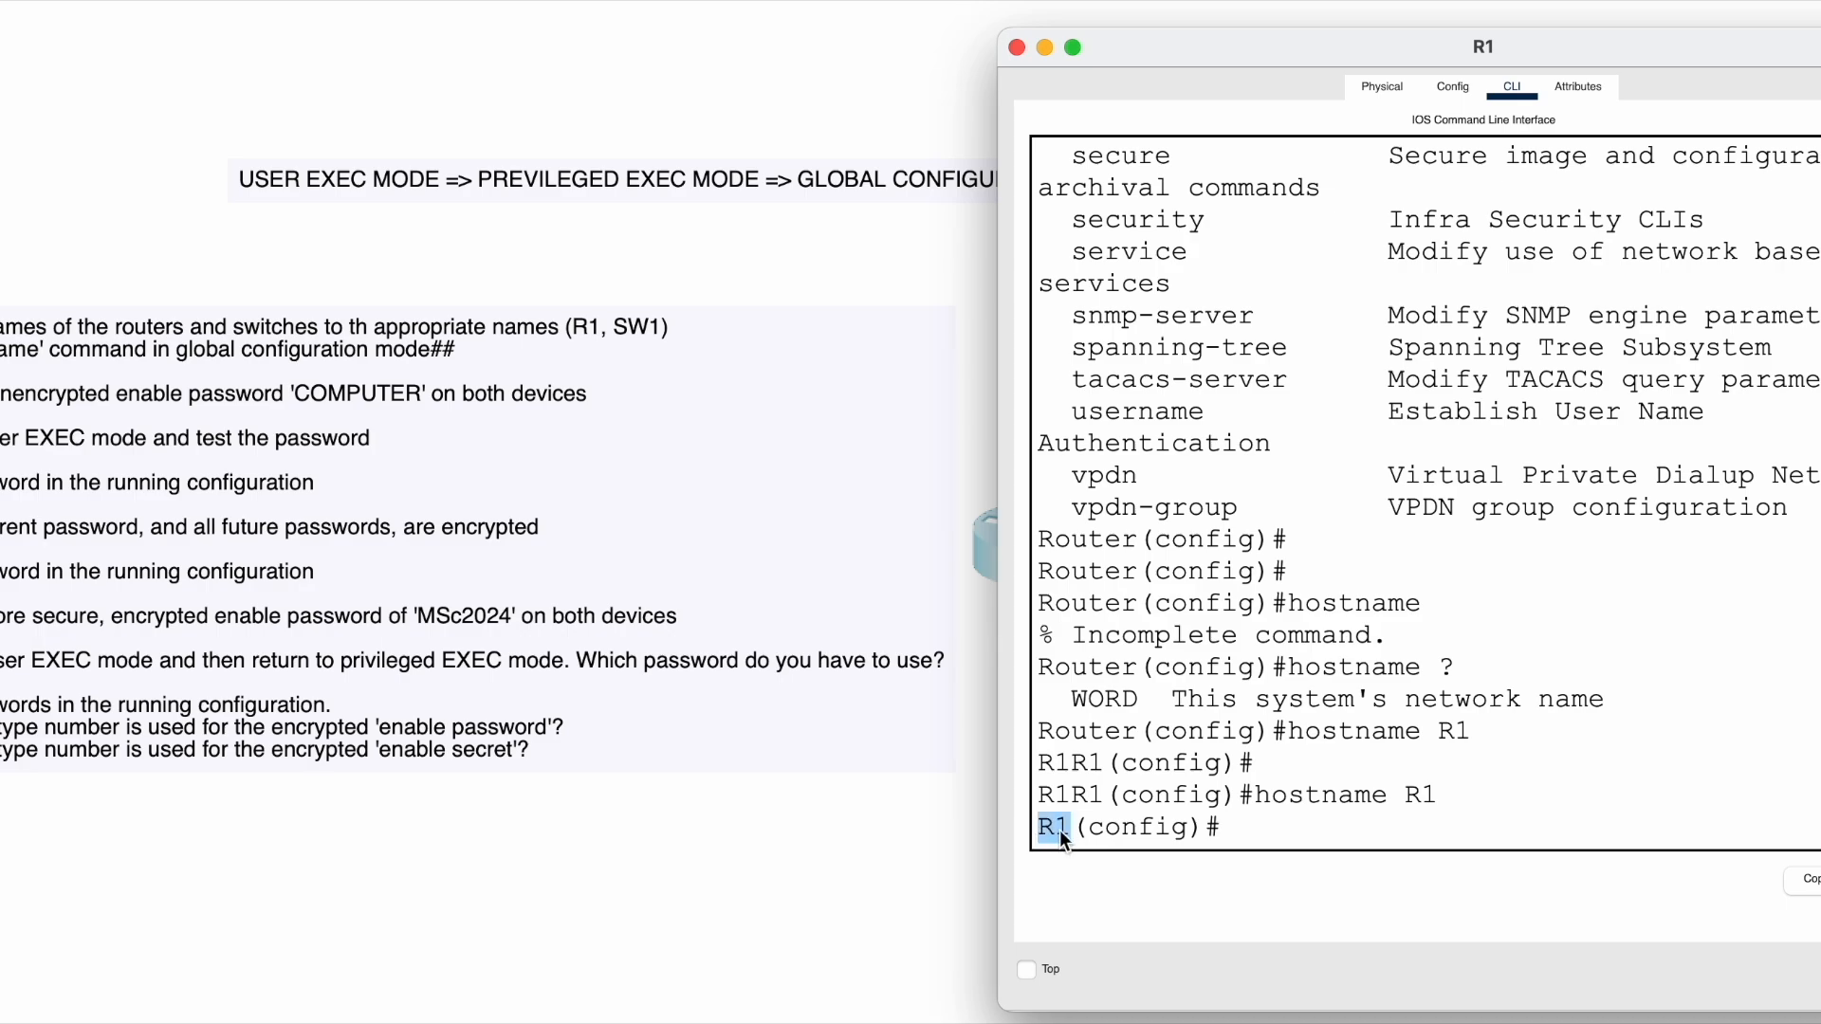
click(1248, 832)
- Rename the router to Sunday, then restore the hostname R1
text(hostname Sunday)
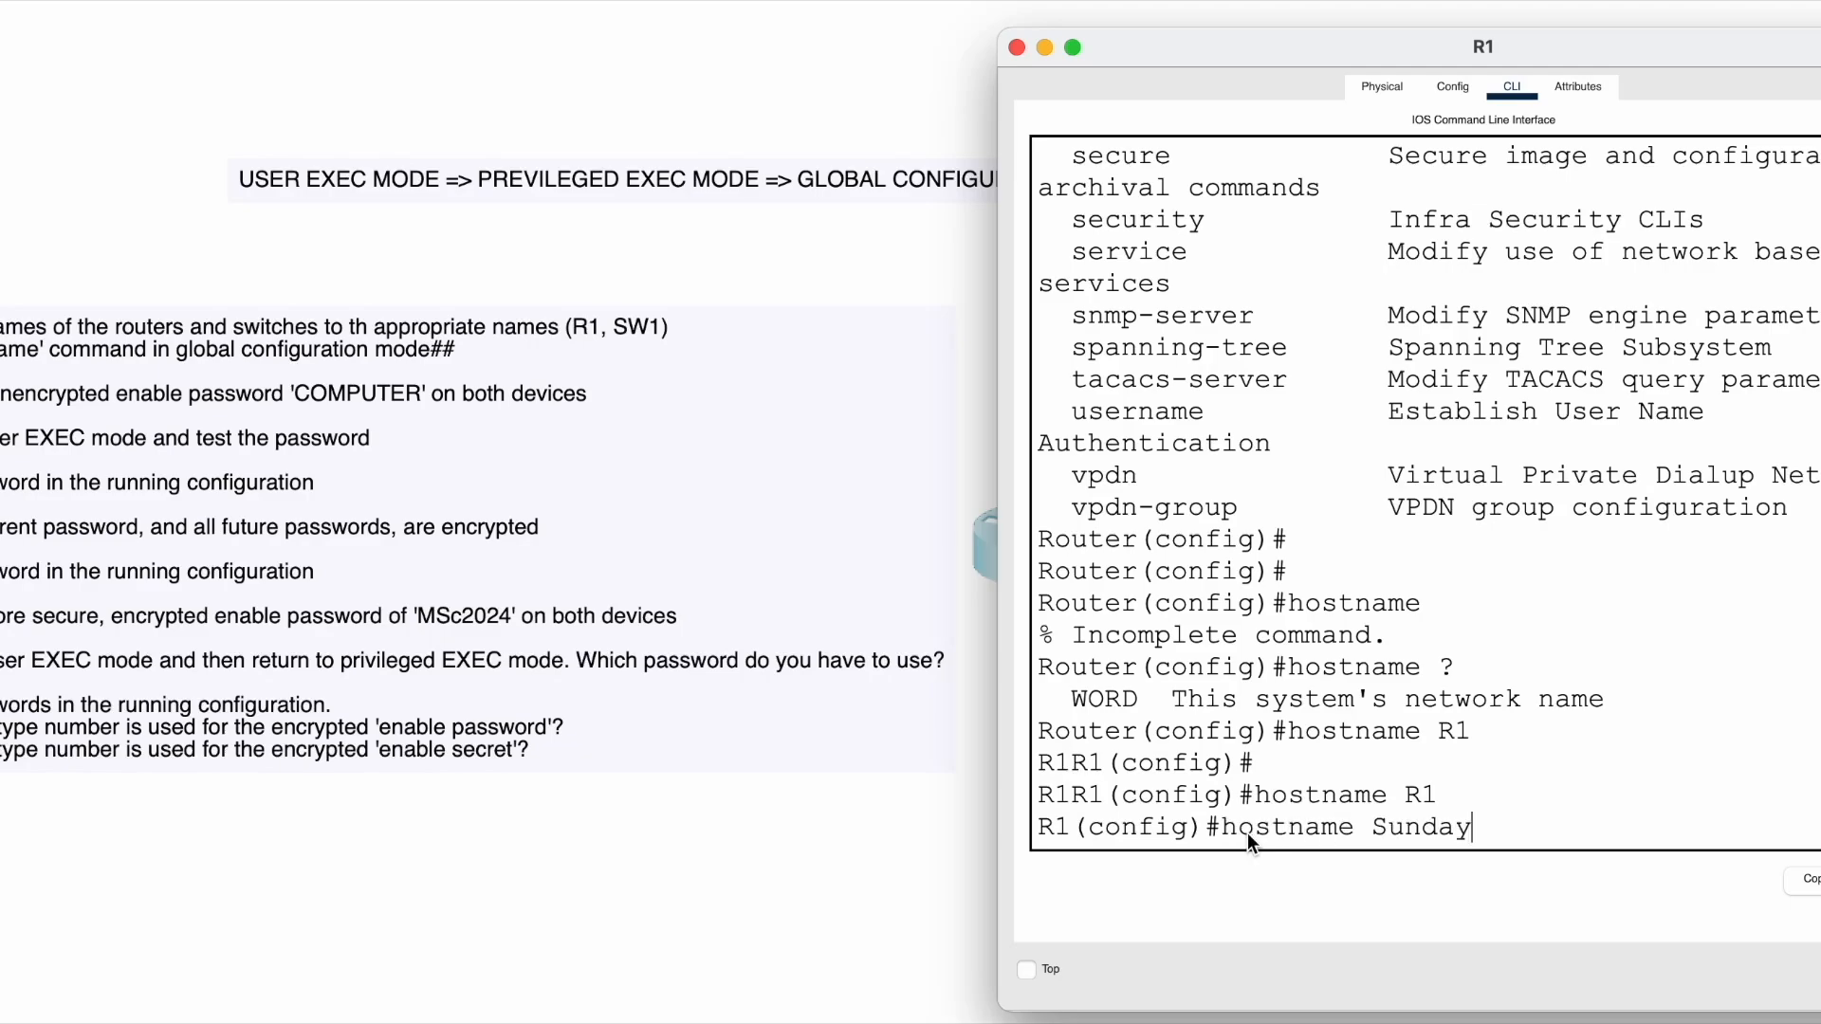
key(Return)
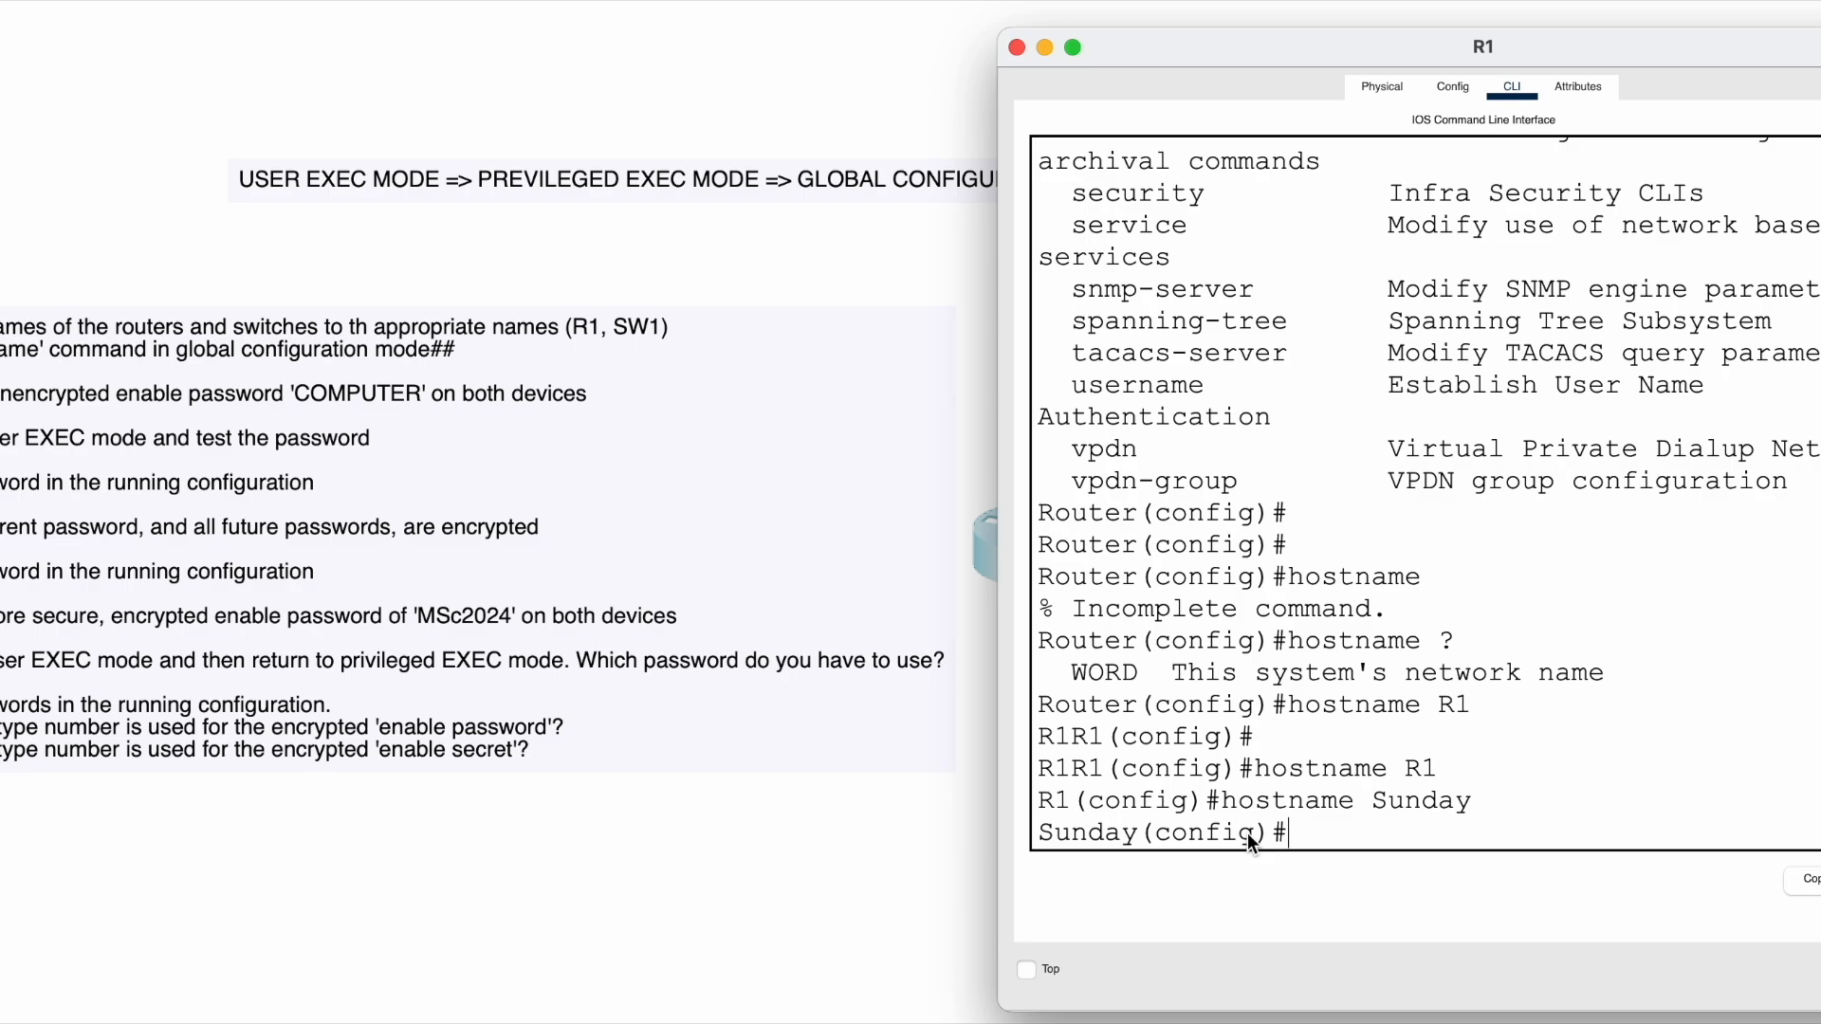
text(hostname R1)
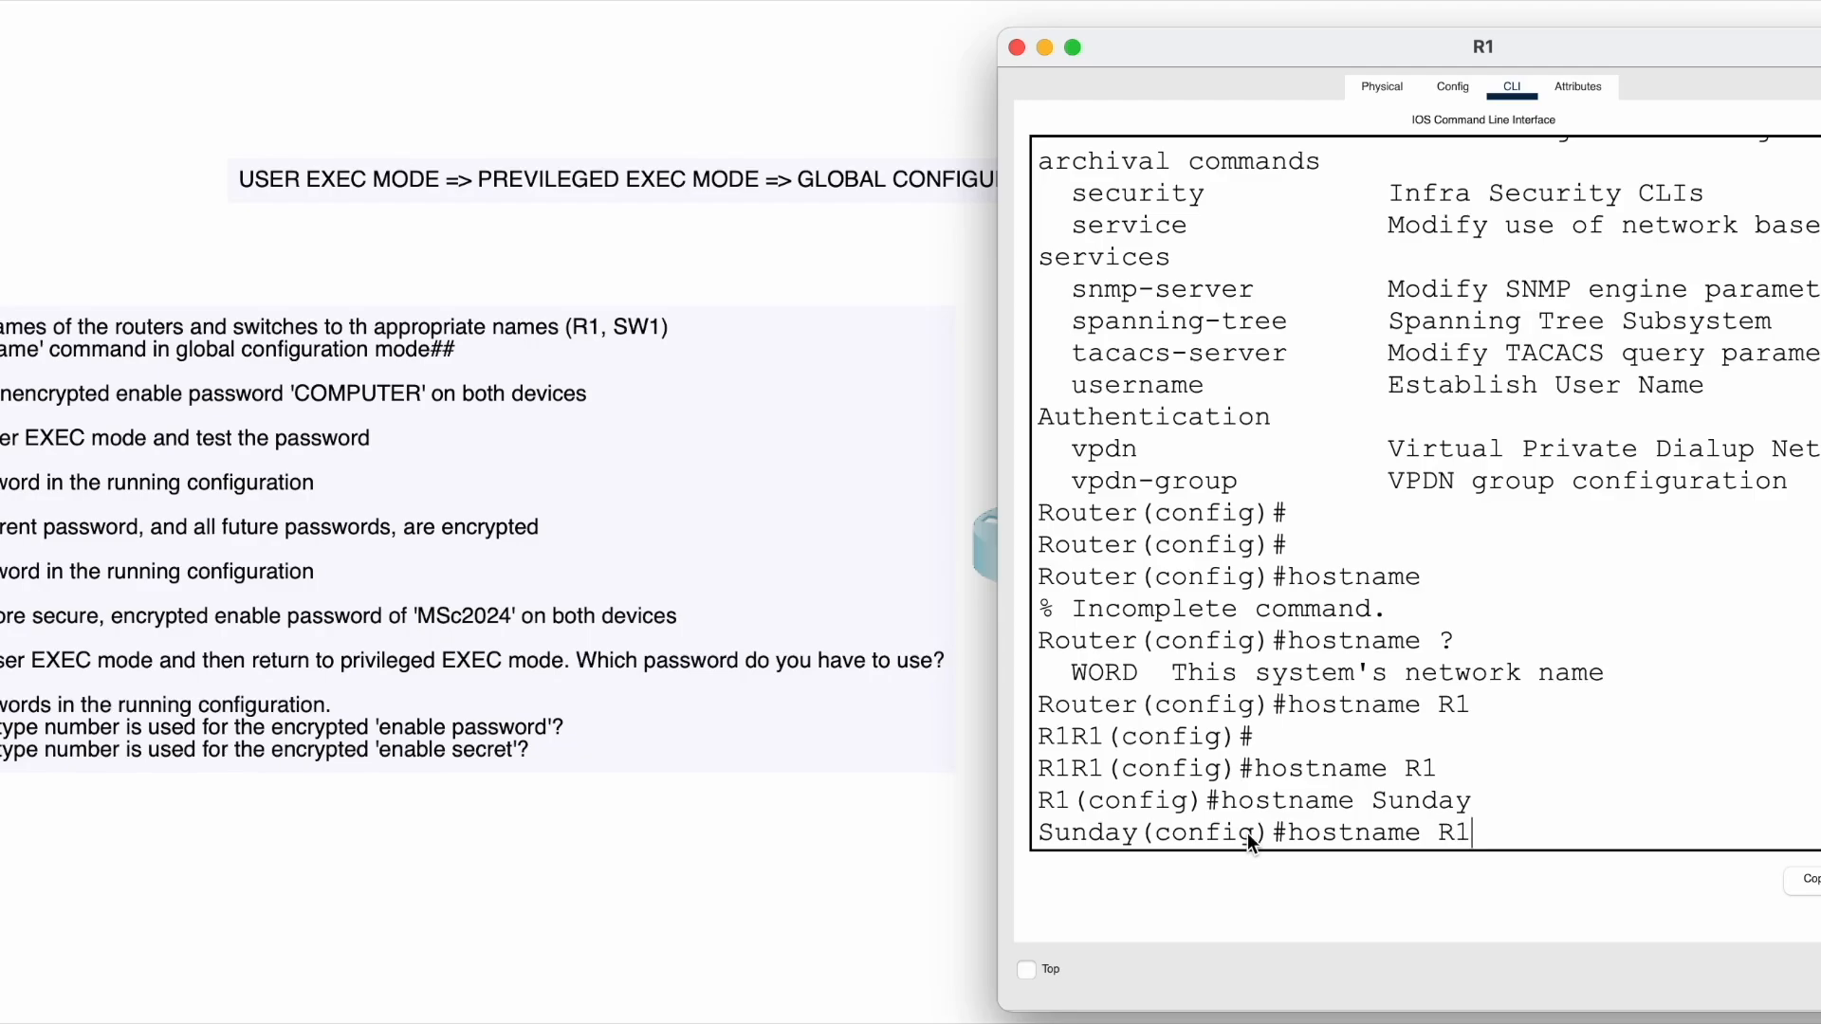
key(Return)
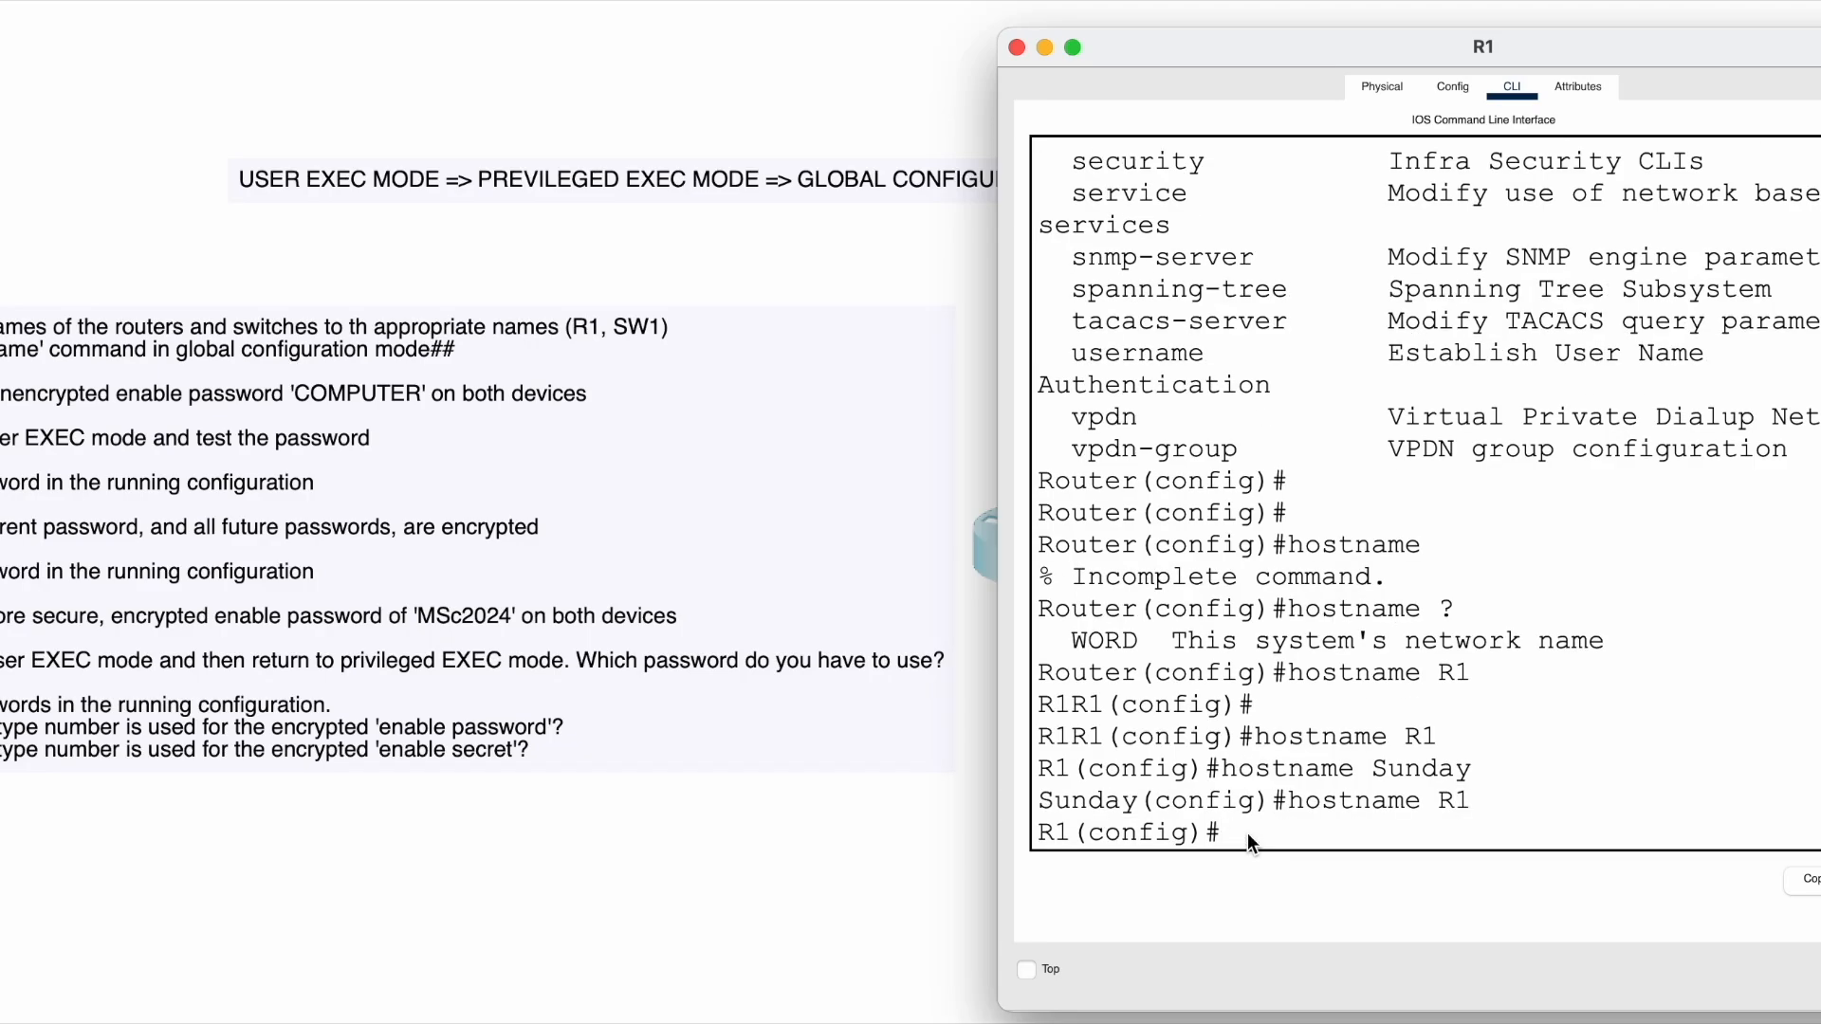
- Highlight the R1(config)# prompt and close R1's window to reveal the R1–SW1 topology
drag(1248, 832, 1005, 822)
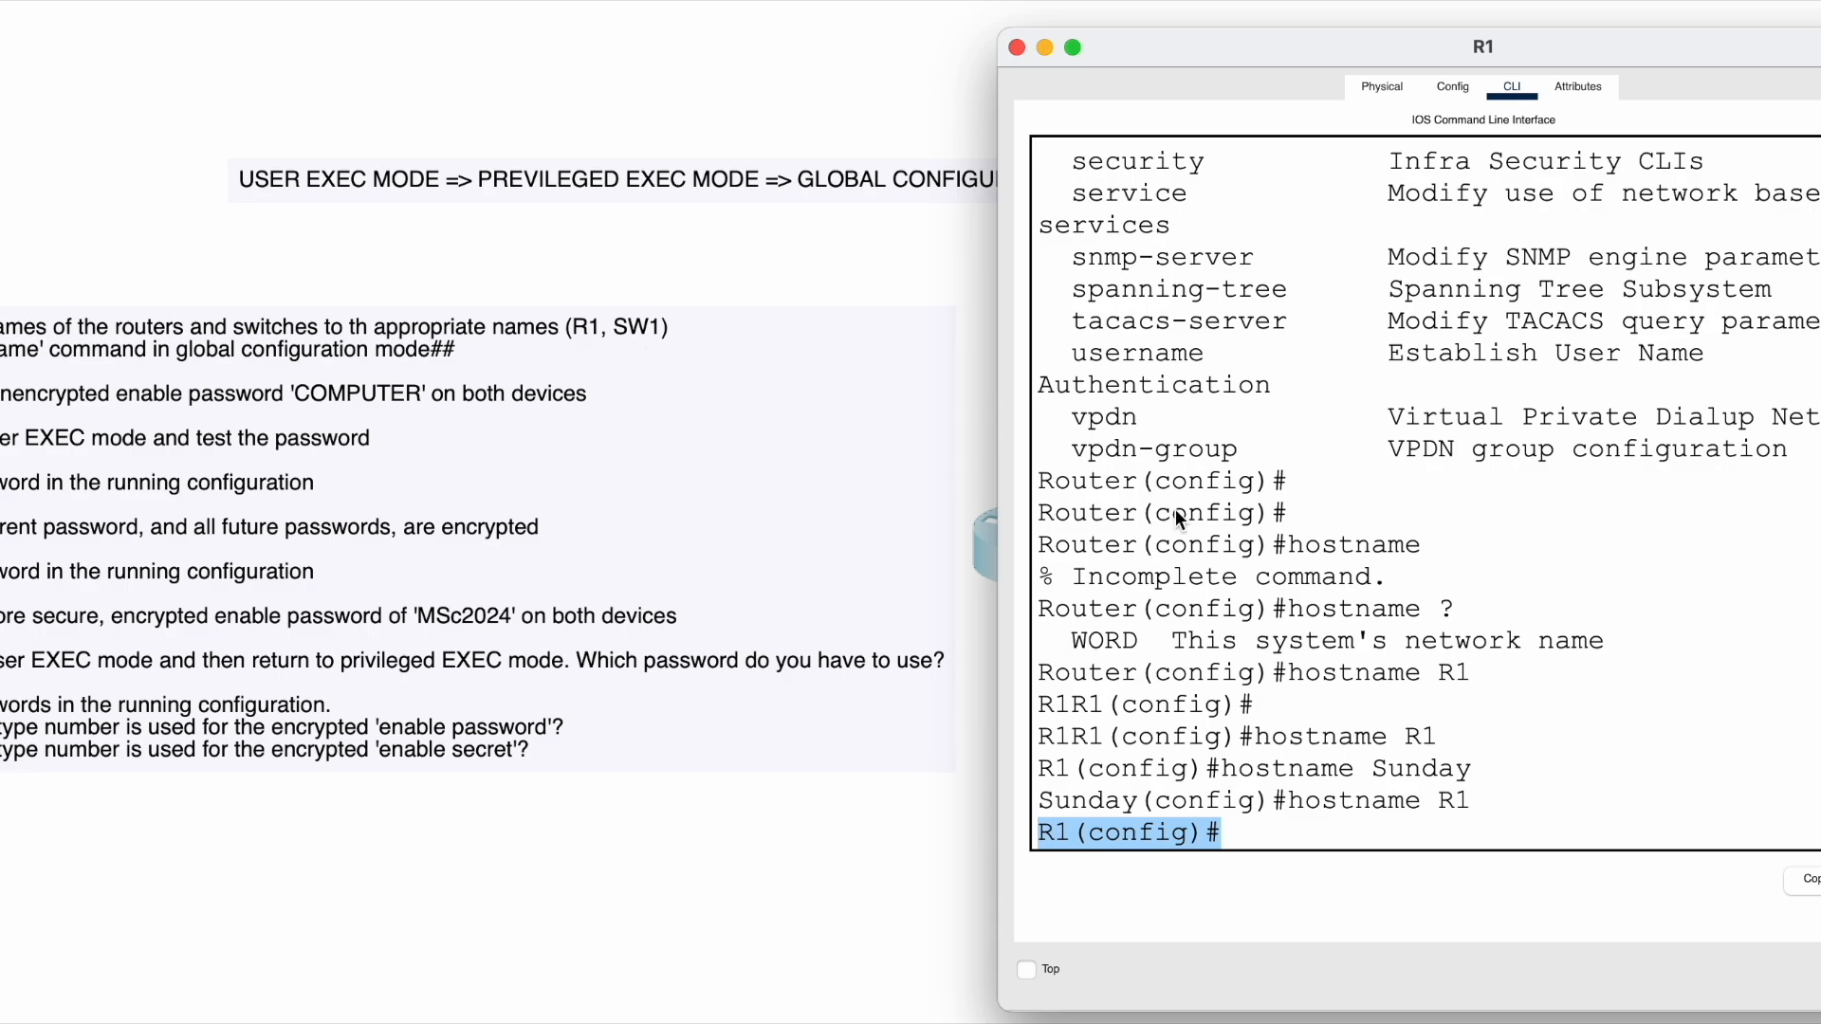
scroll(1271, 510, up, 3)
scroll(1270, 510, down, 3)
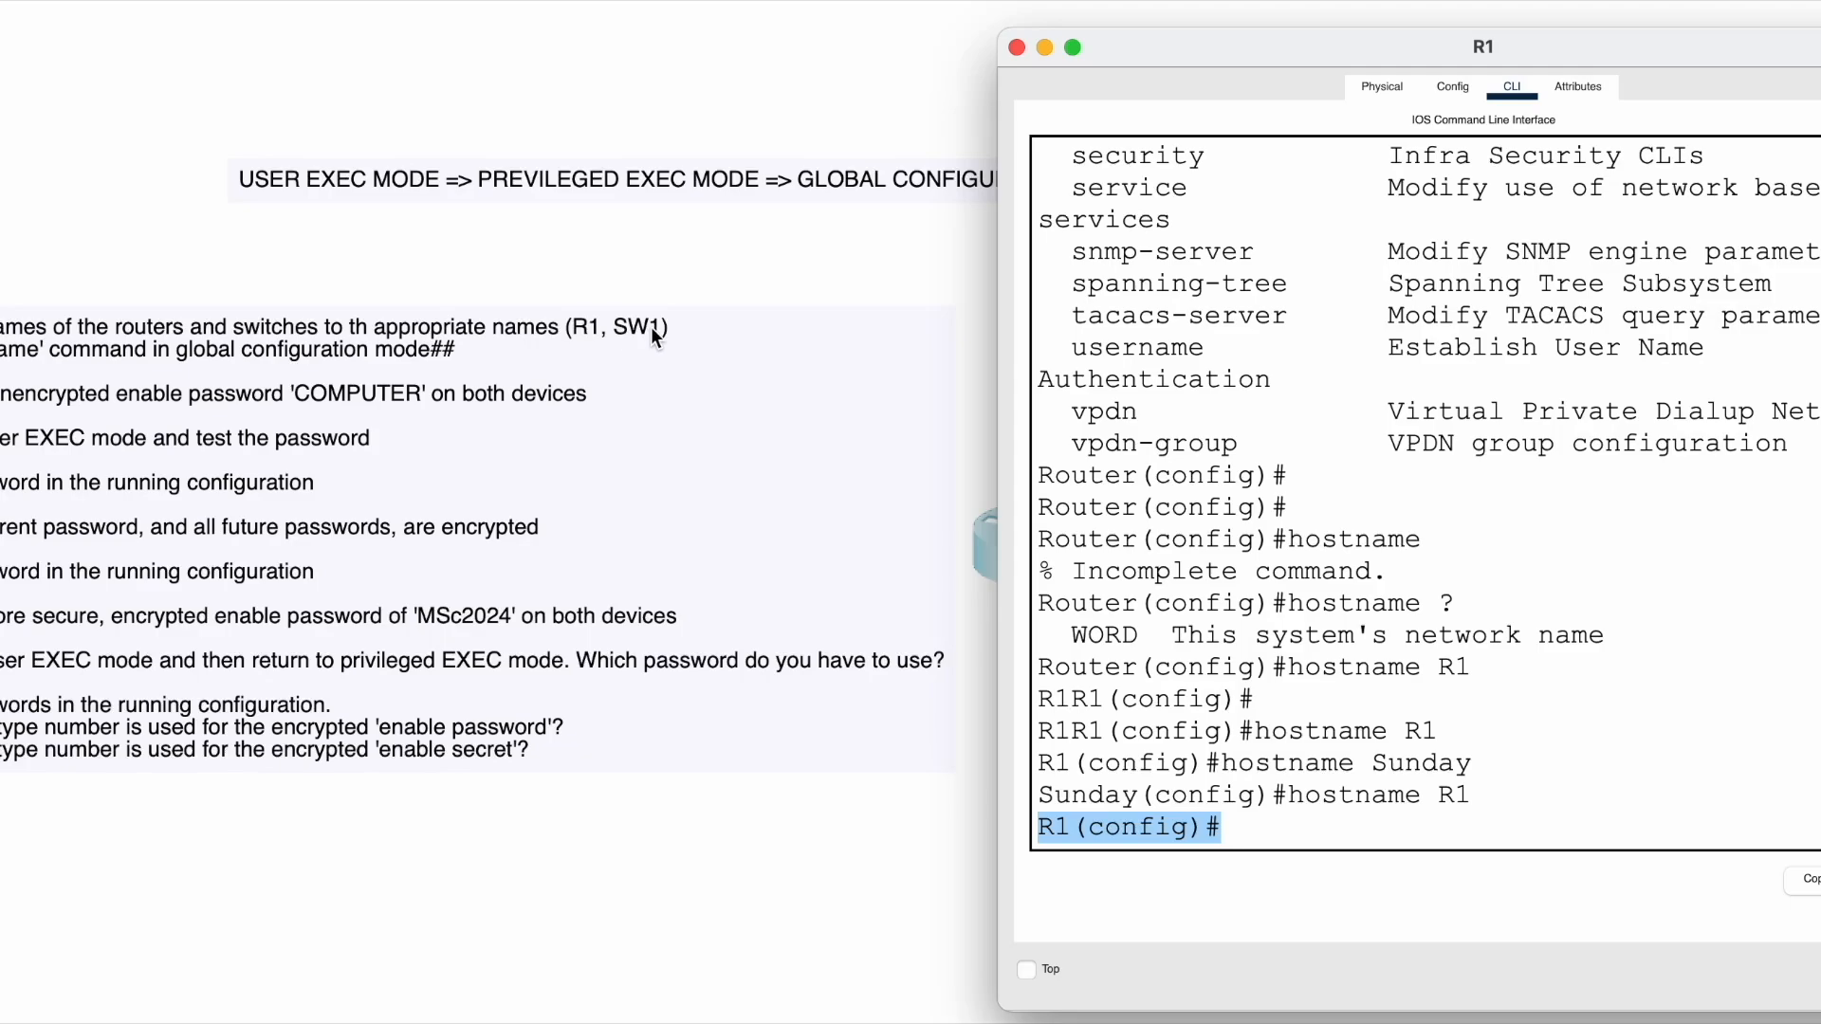
click(1016, 47)
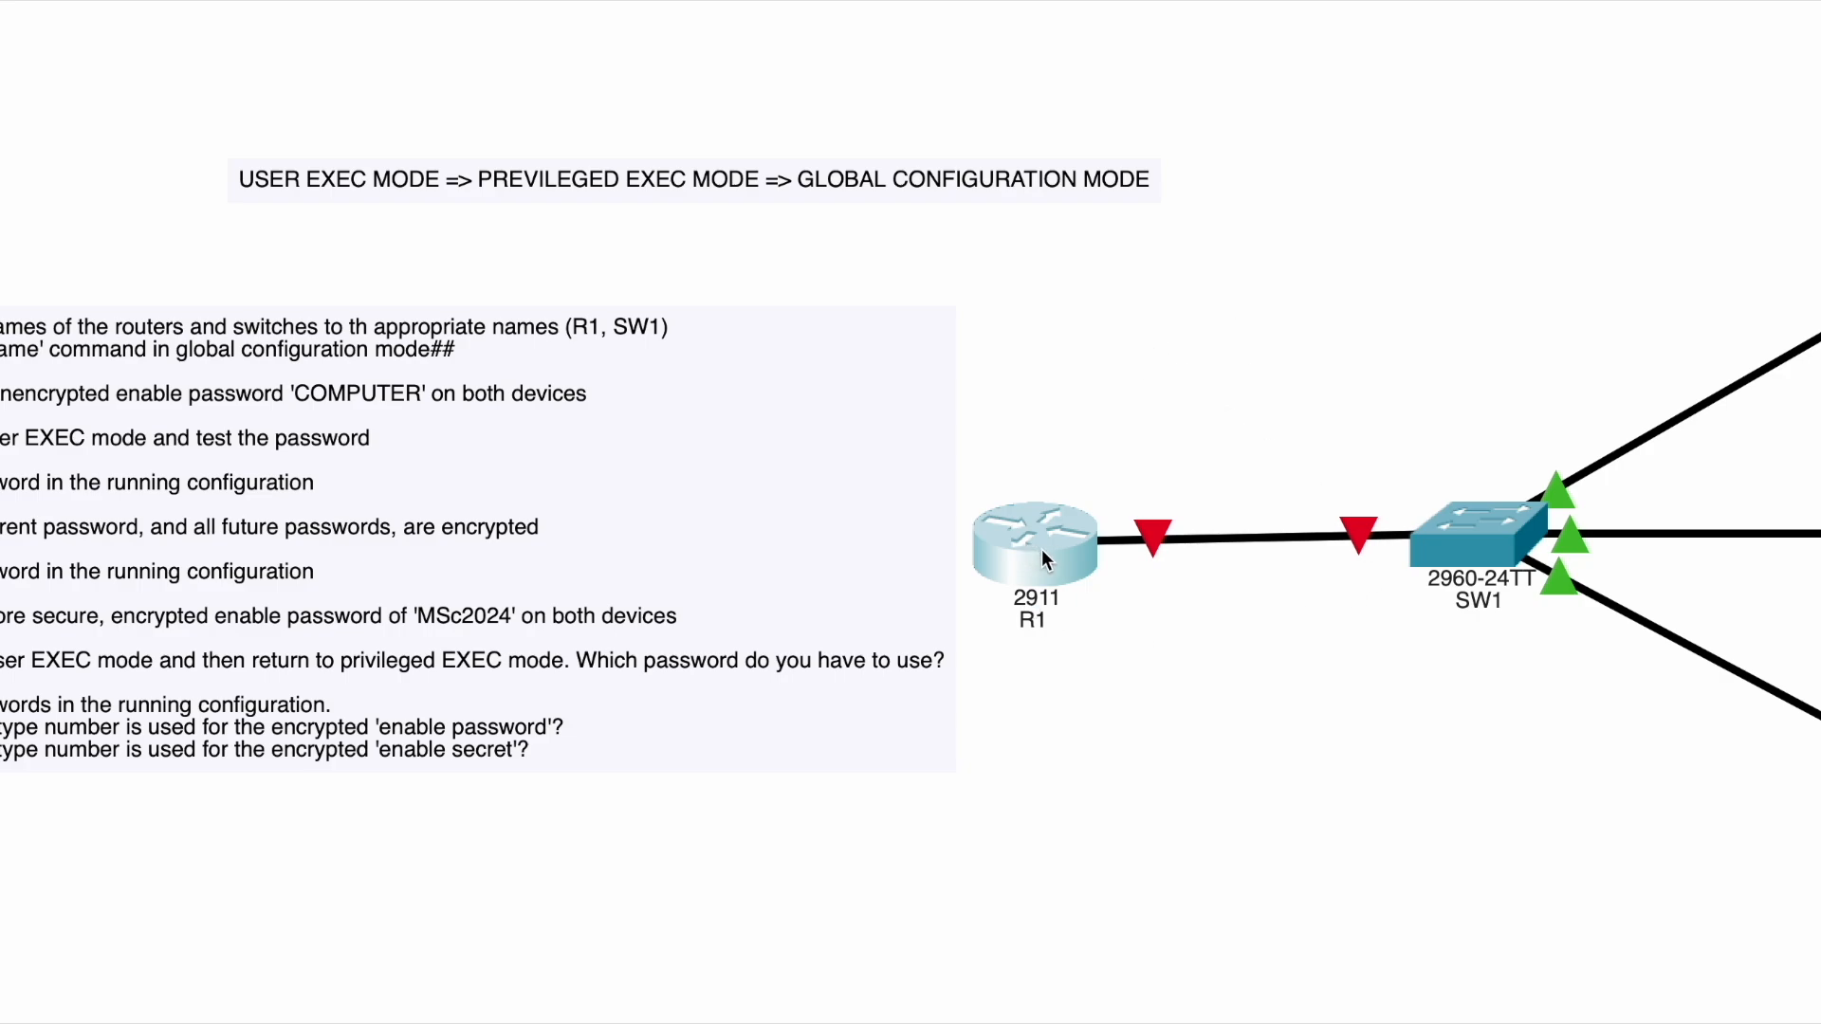
click(1479, 528)
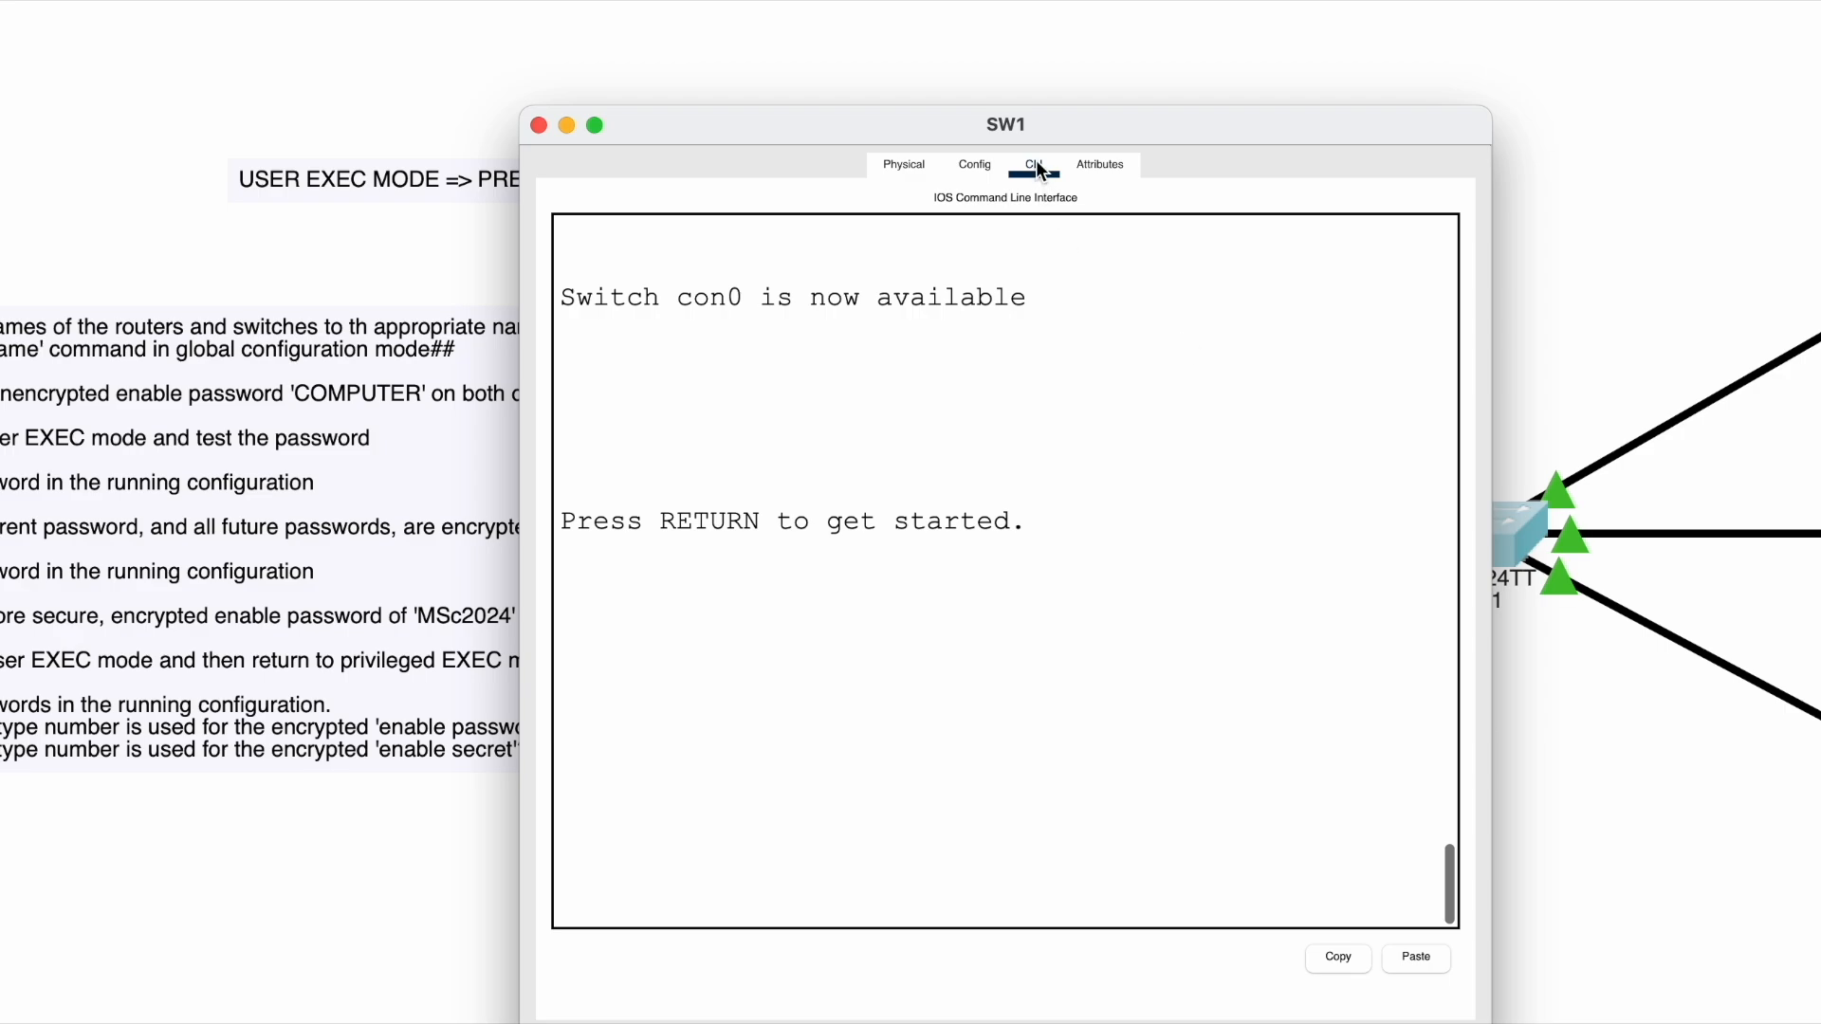
key(Return)
key(Return)
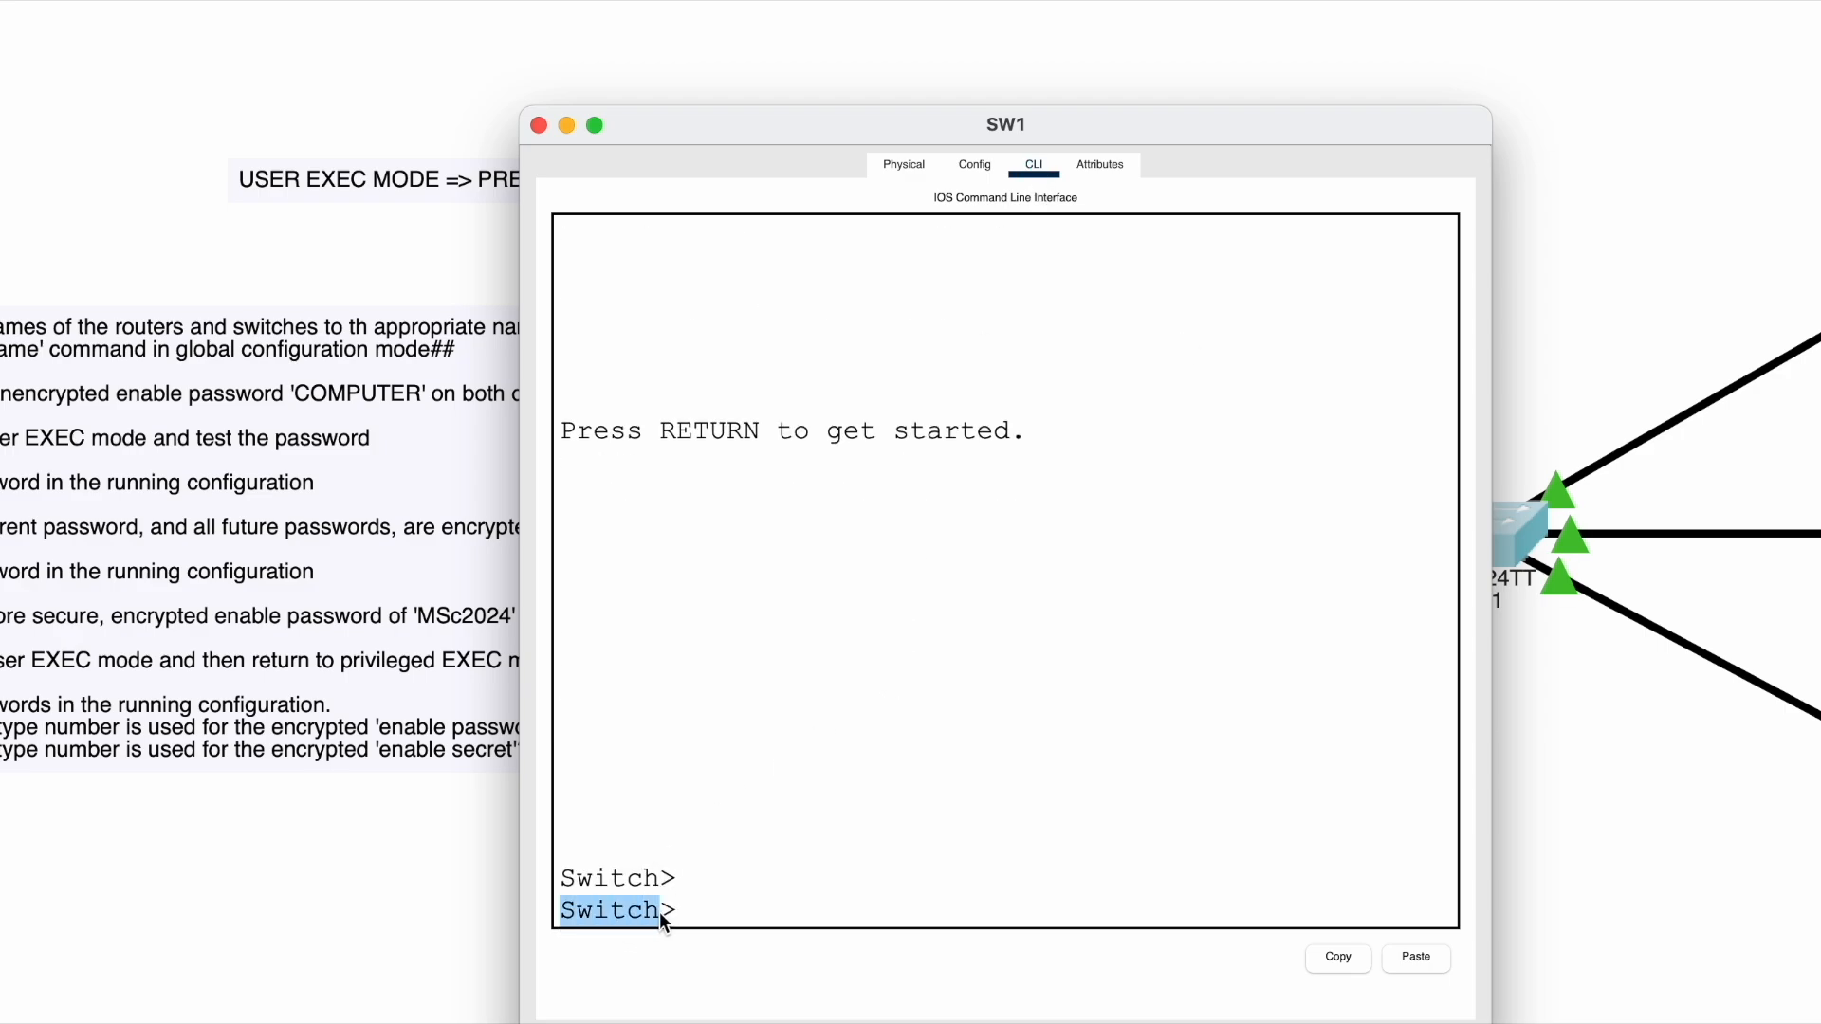
click(537, 125)
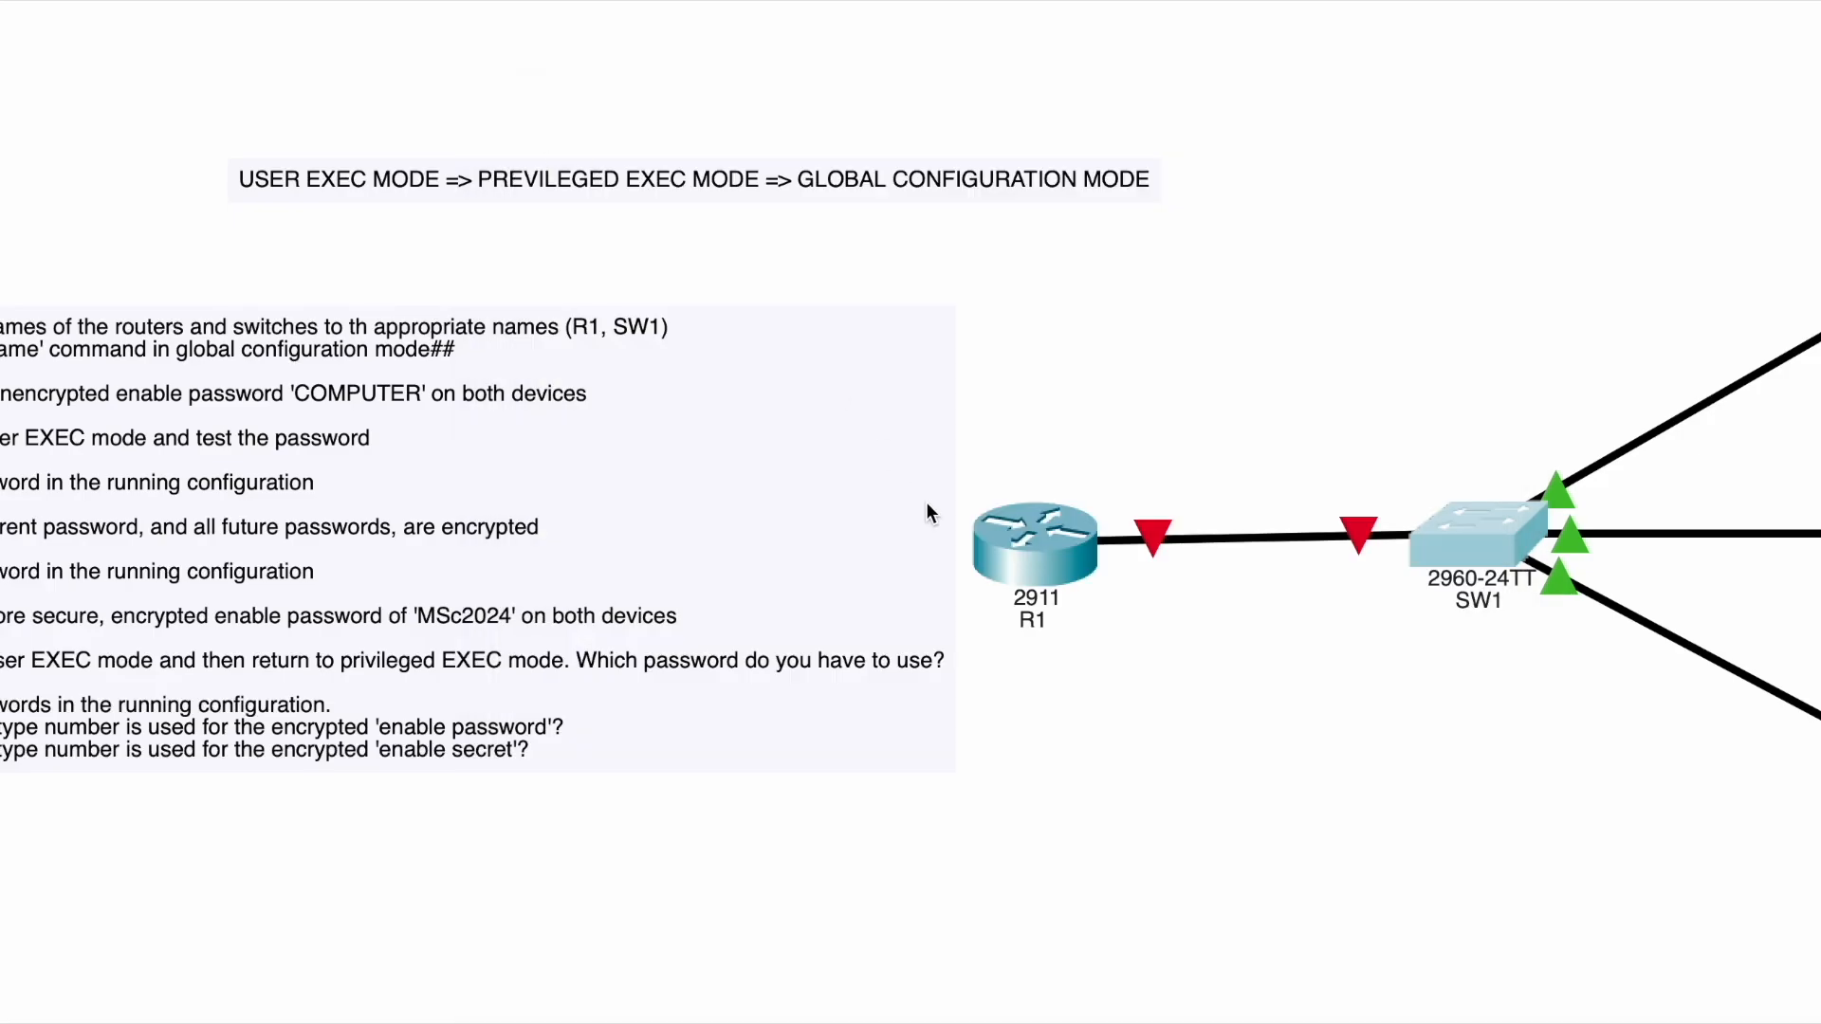
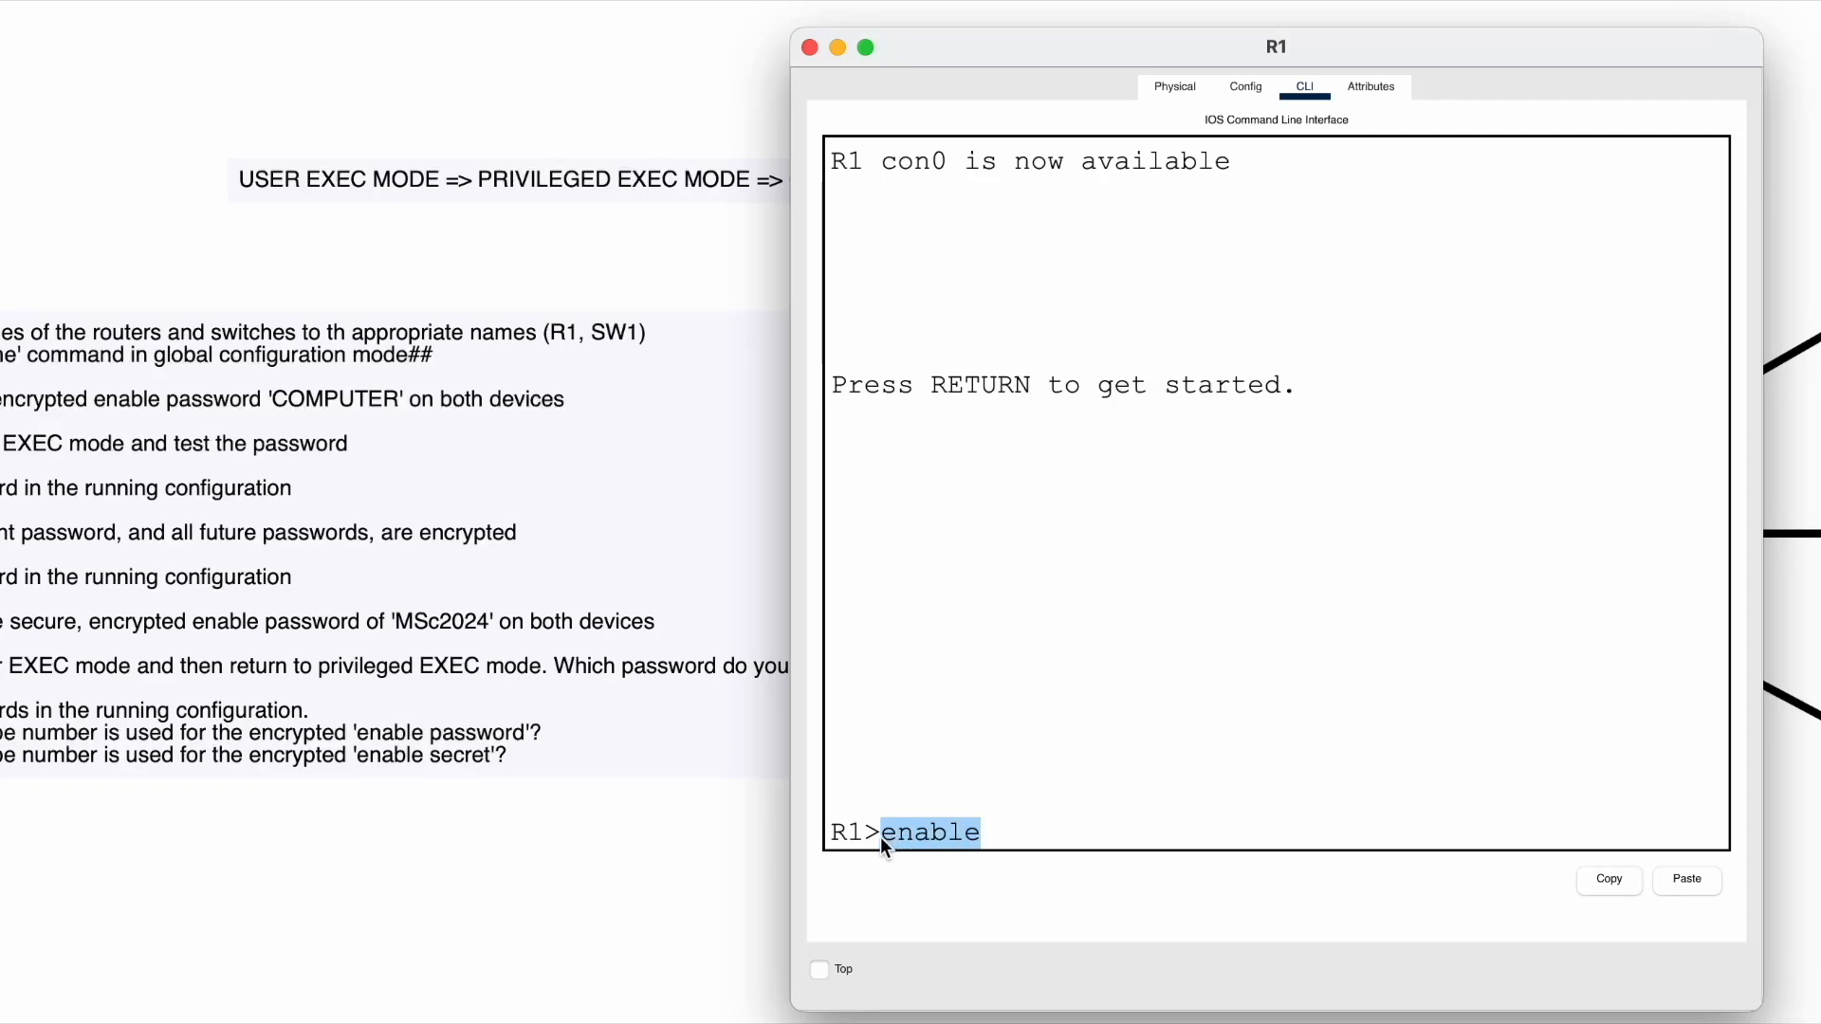
- Shorten the enable command to en and run it to reach the R1# prompt
click(990, 834)
key(BackSpace)
key(BackSpace)
key(BackSpace)
key(Return)
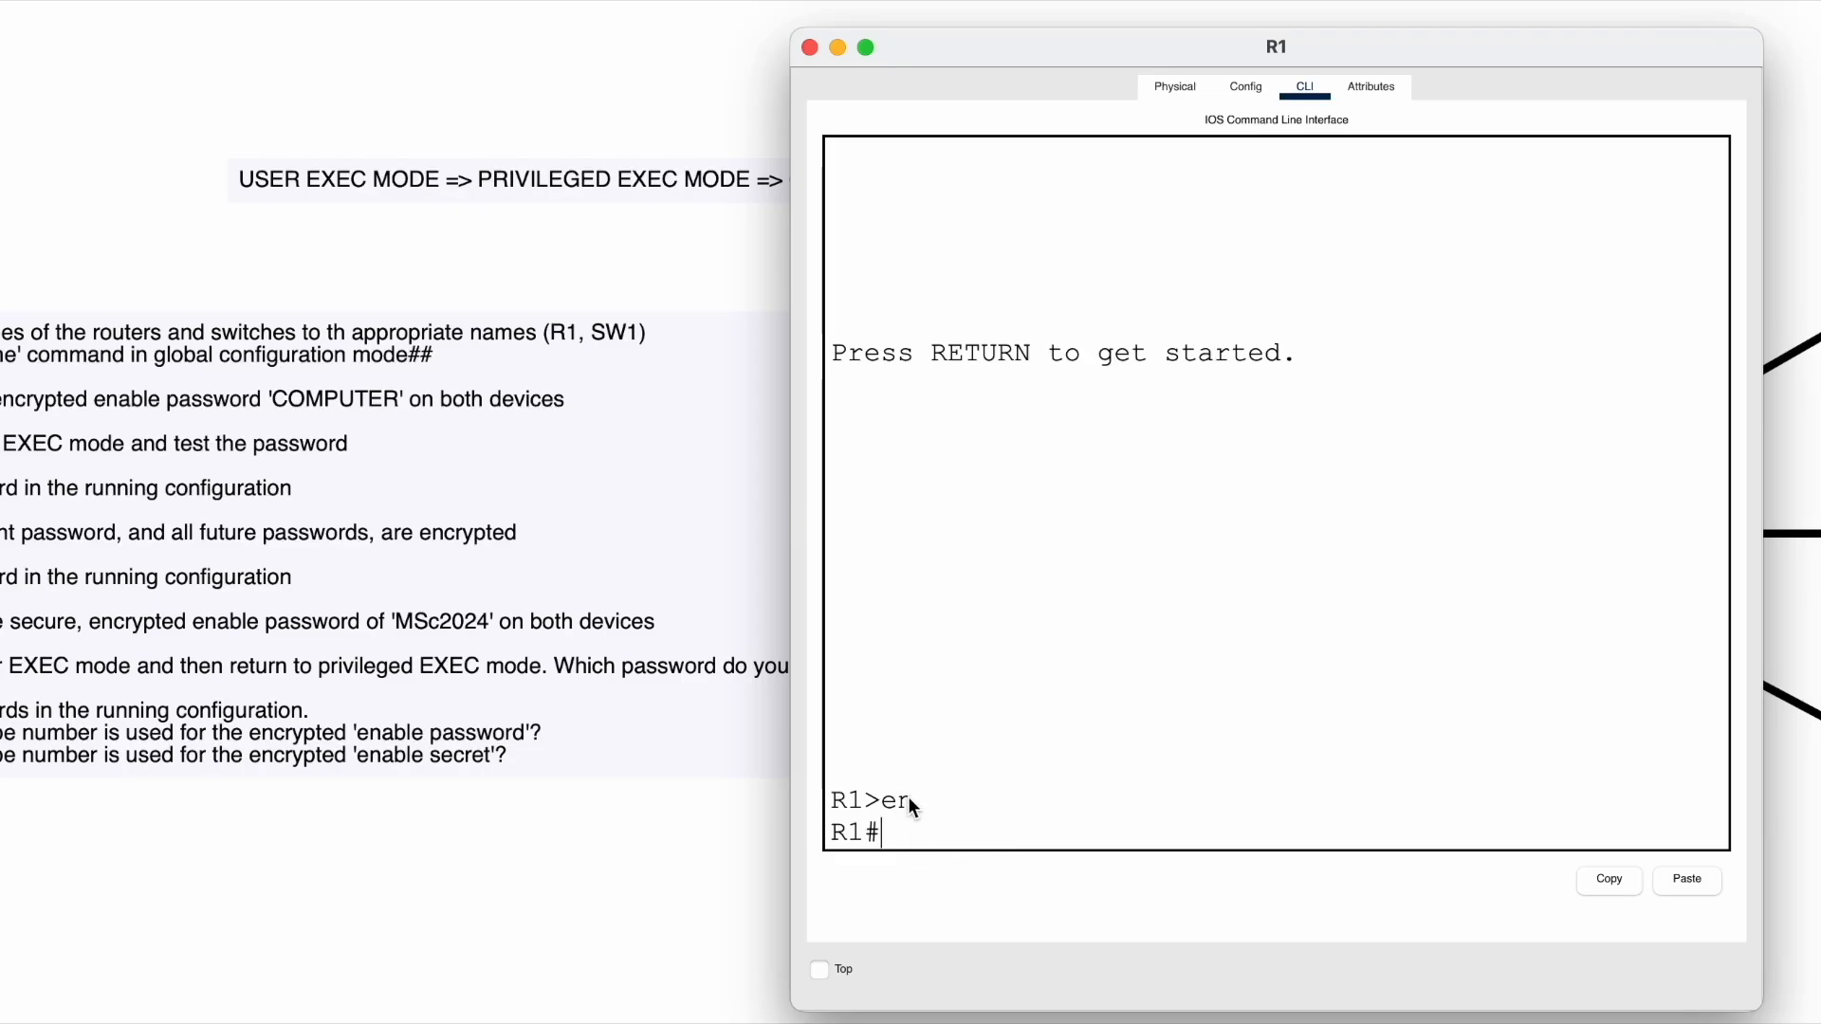
- Exit privileged mode to a fresh R1> prompt and query the available commands with ?
text(exit)
key(Return)
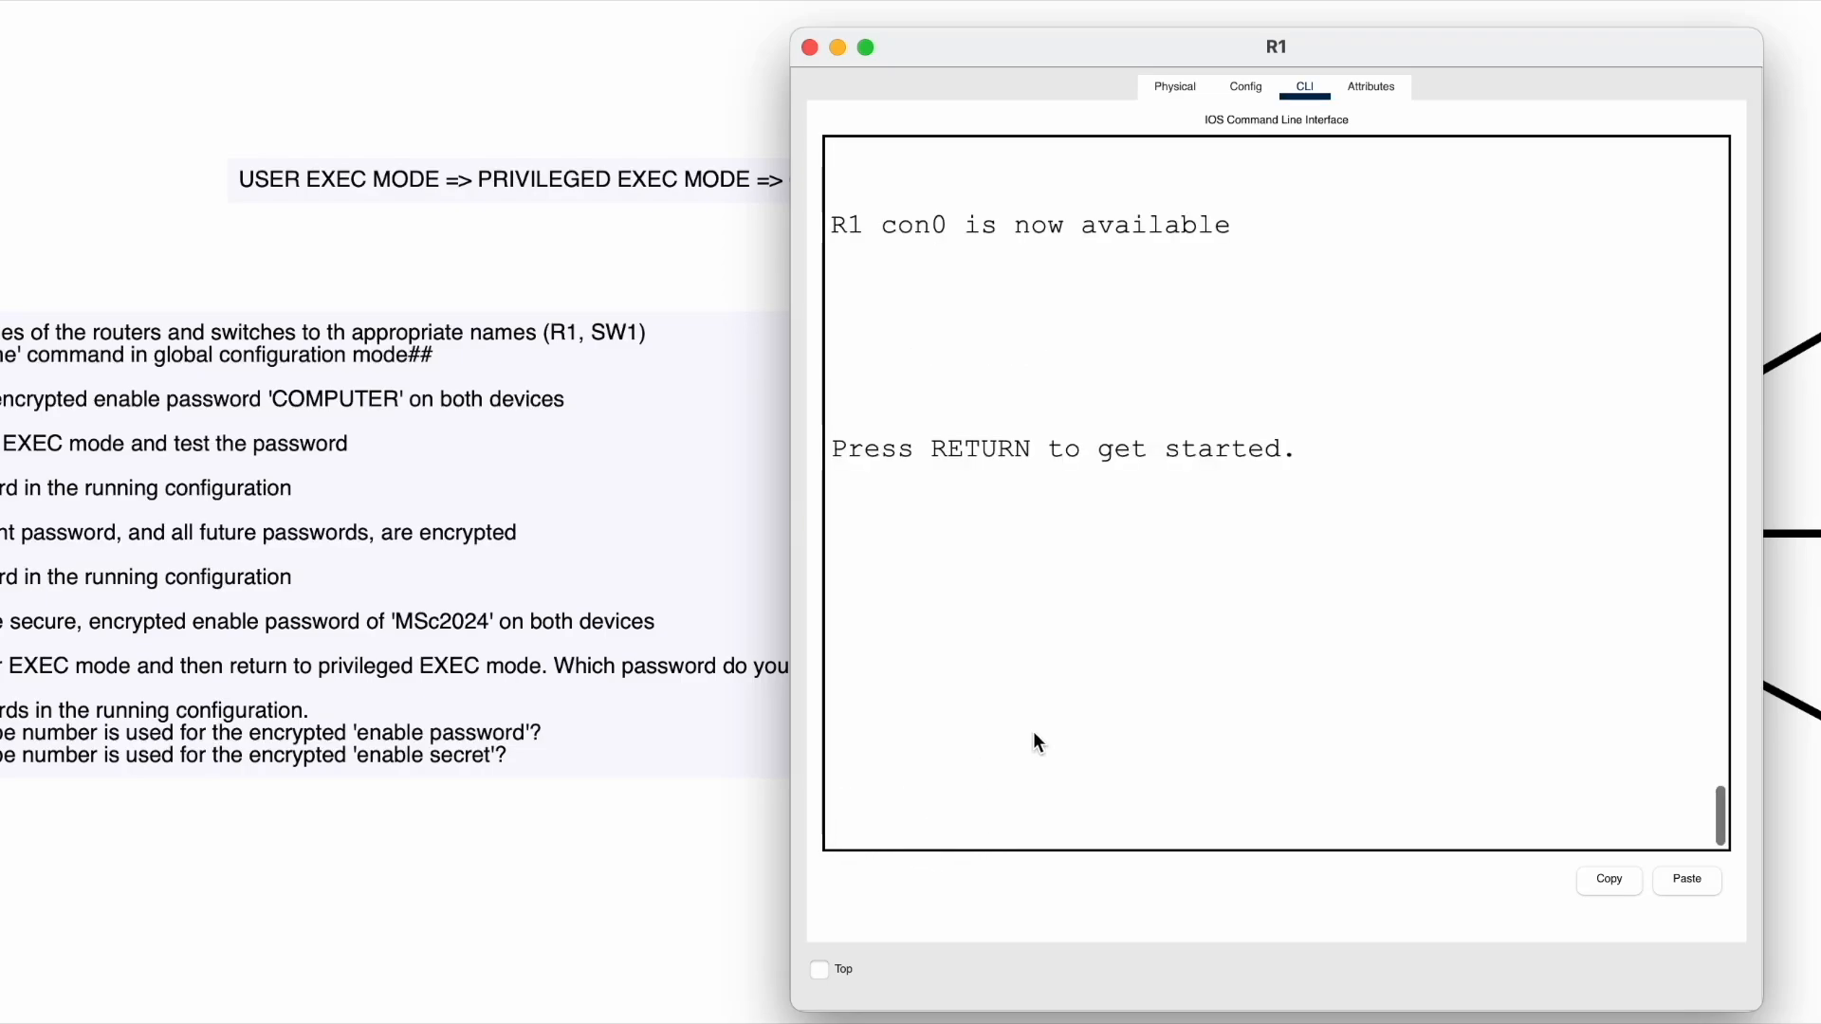
key(Return)
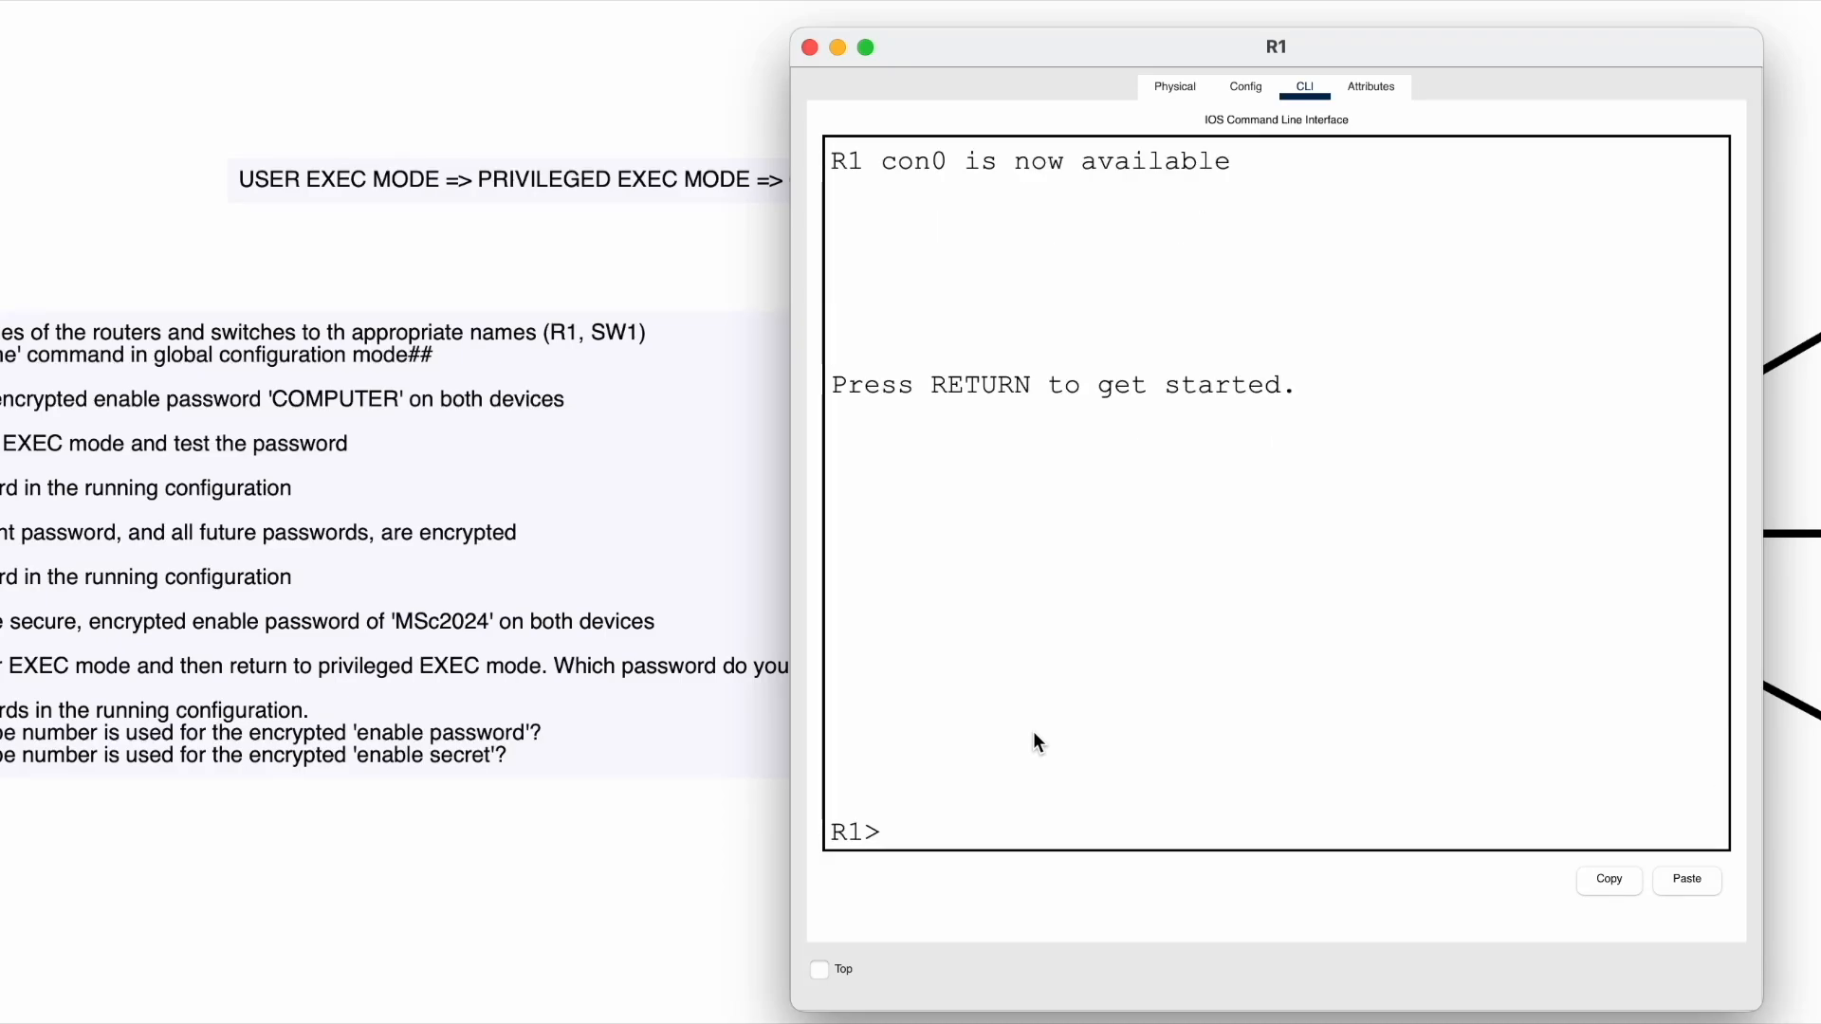
text(?)
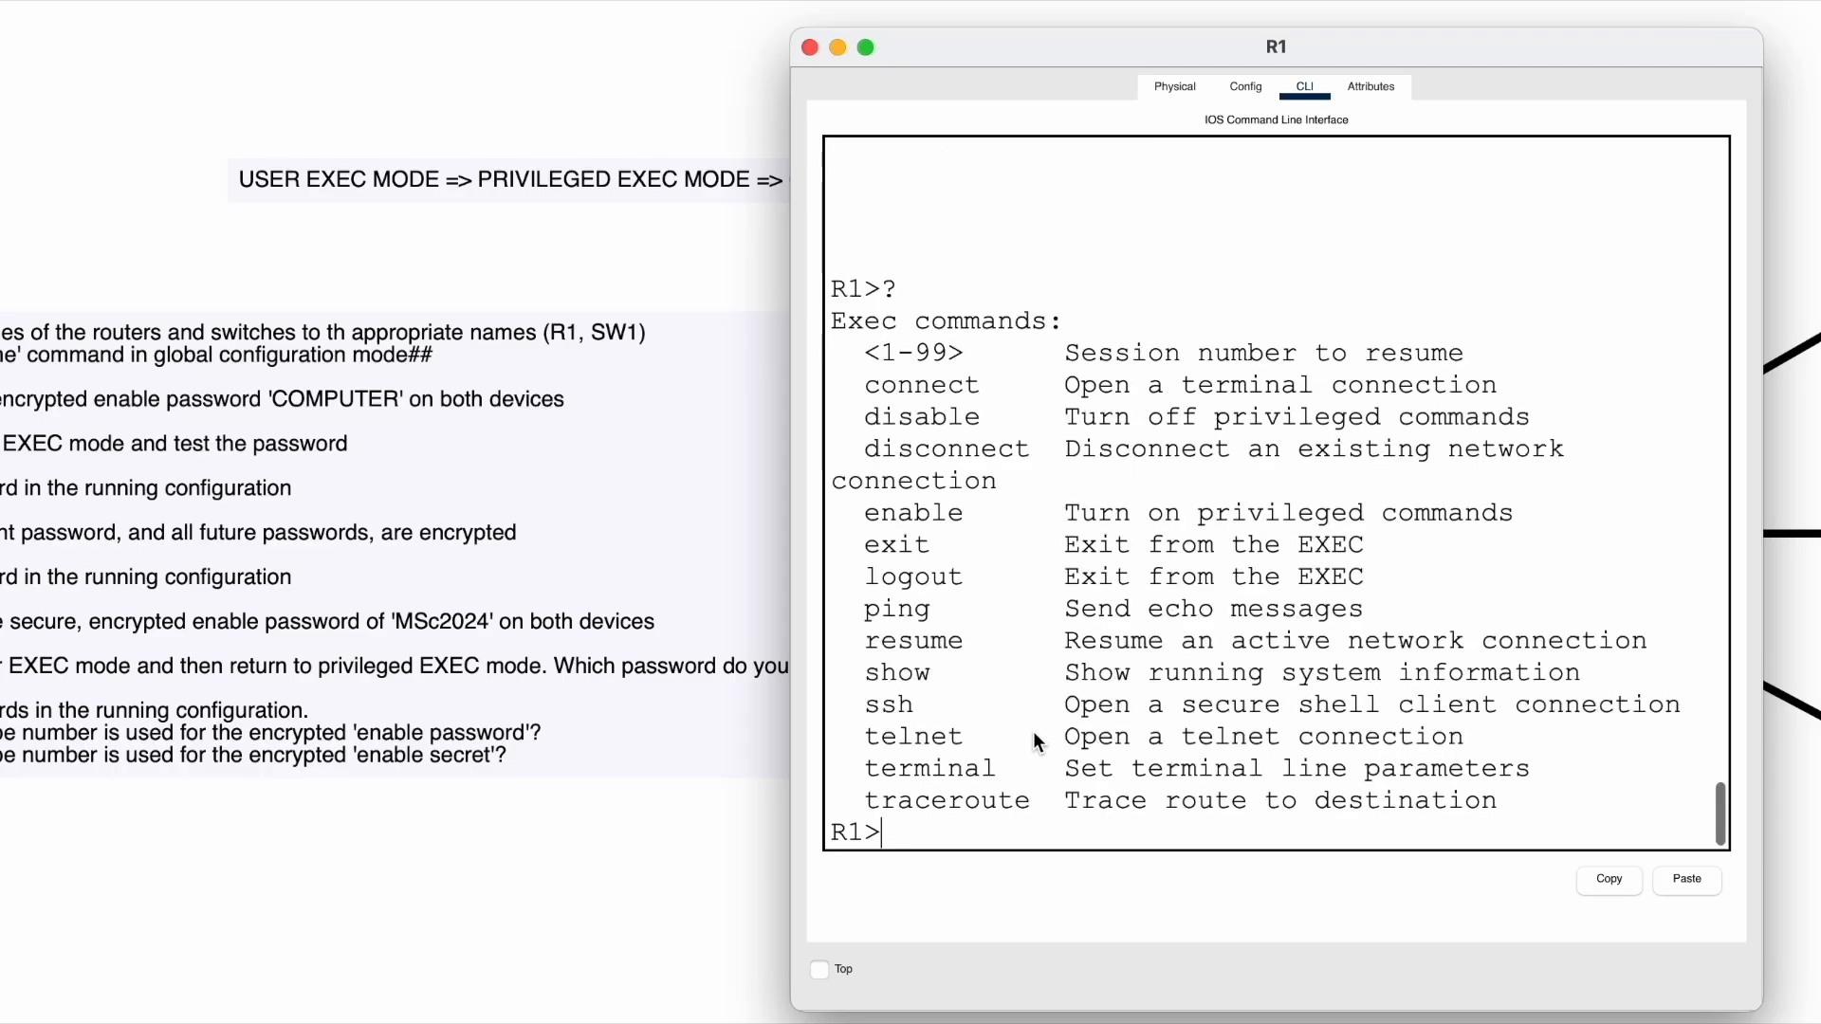
- Highlight the exit command's help line and move R1's console aside to reveal the task text
drag(881, 542, 1309, 550)
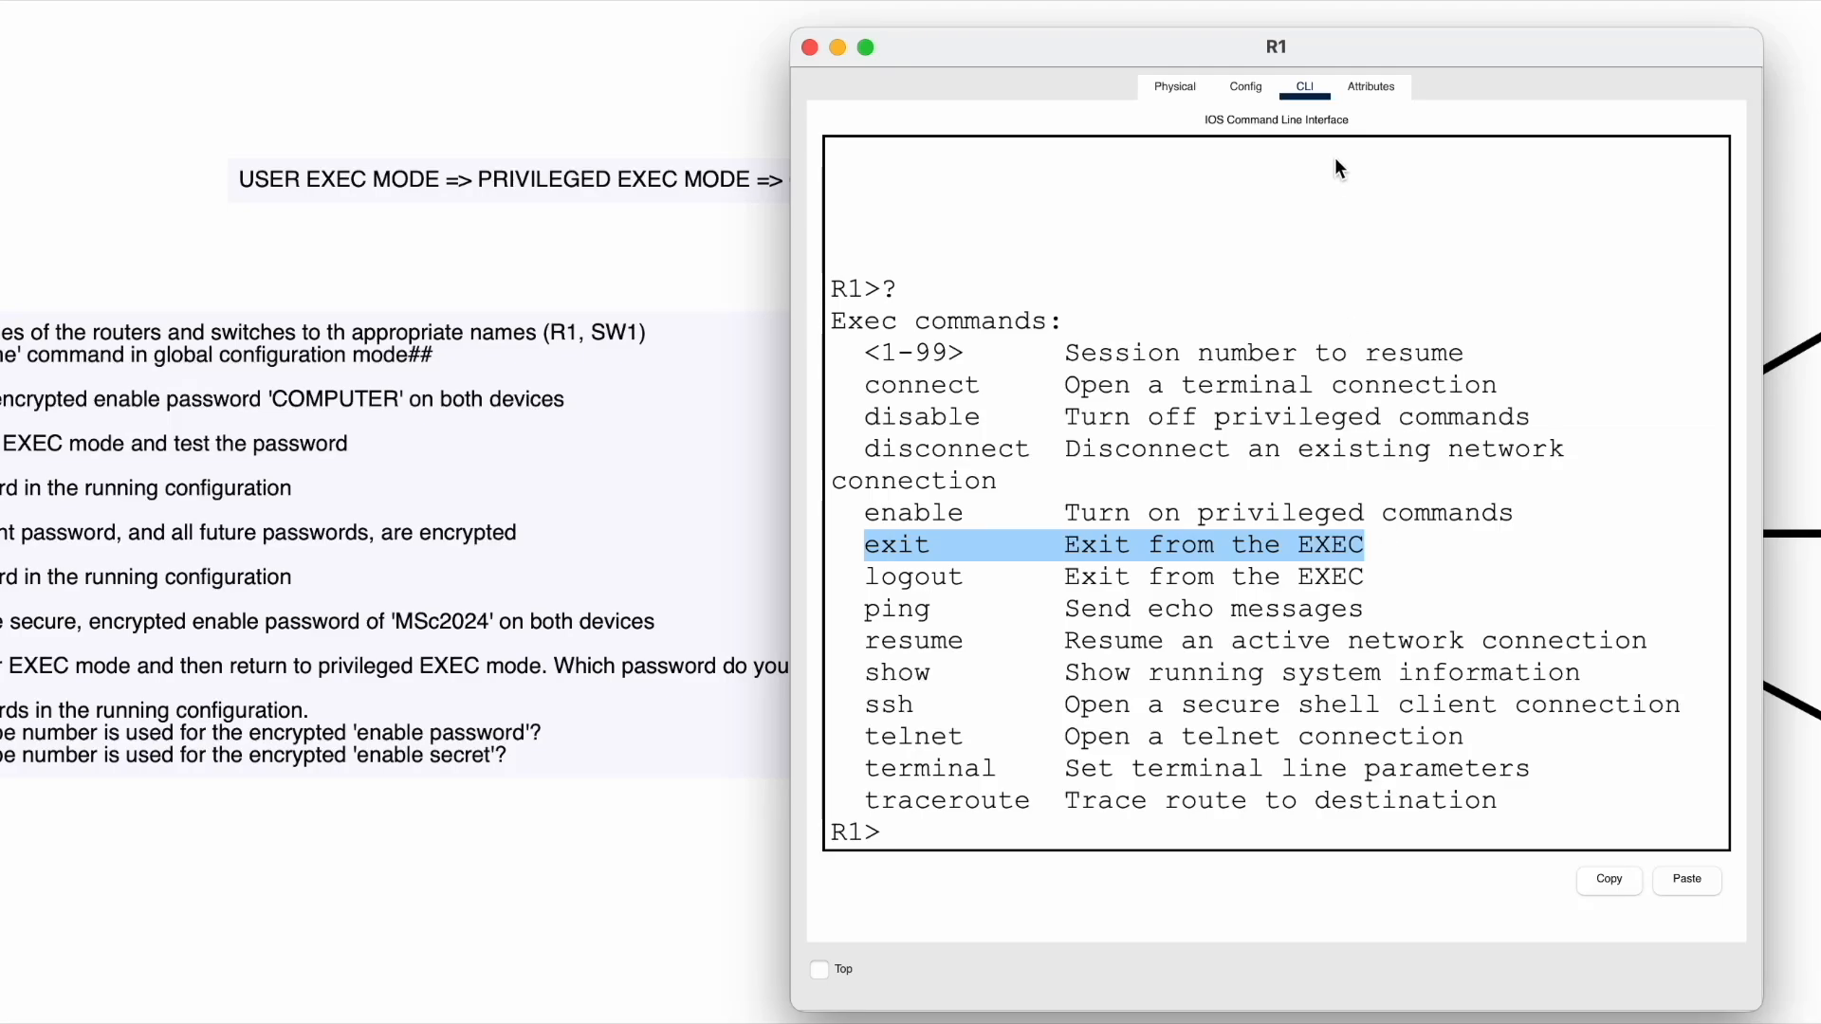
drag(910, 38, 1125, 34)
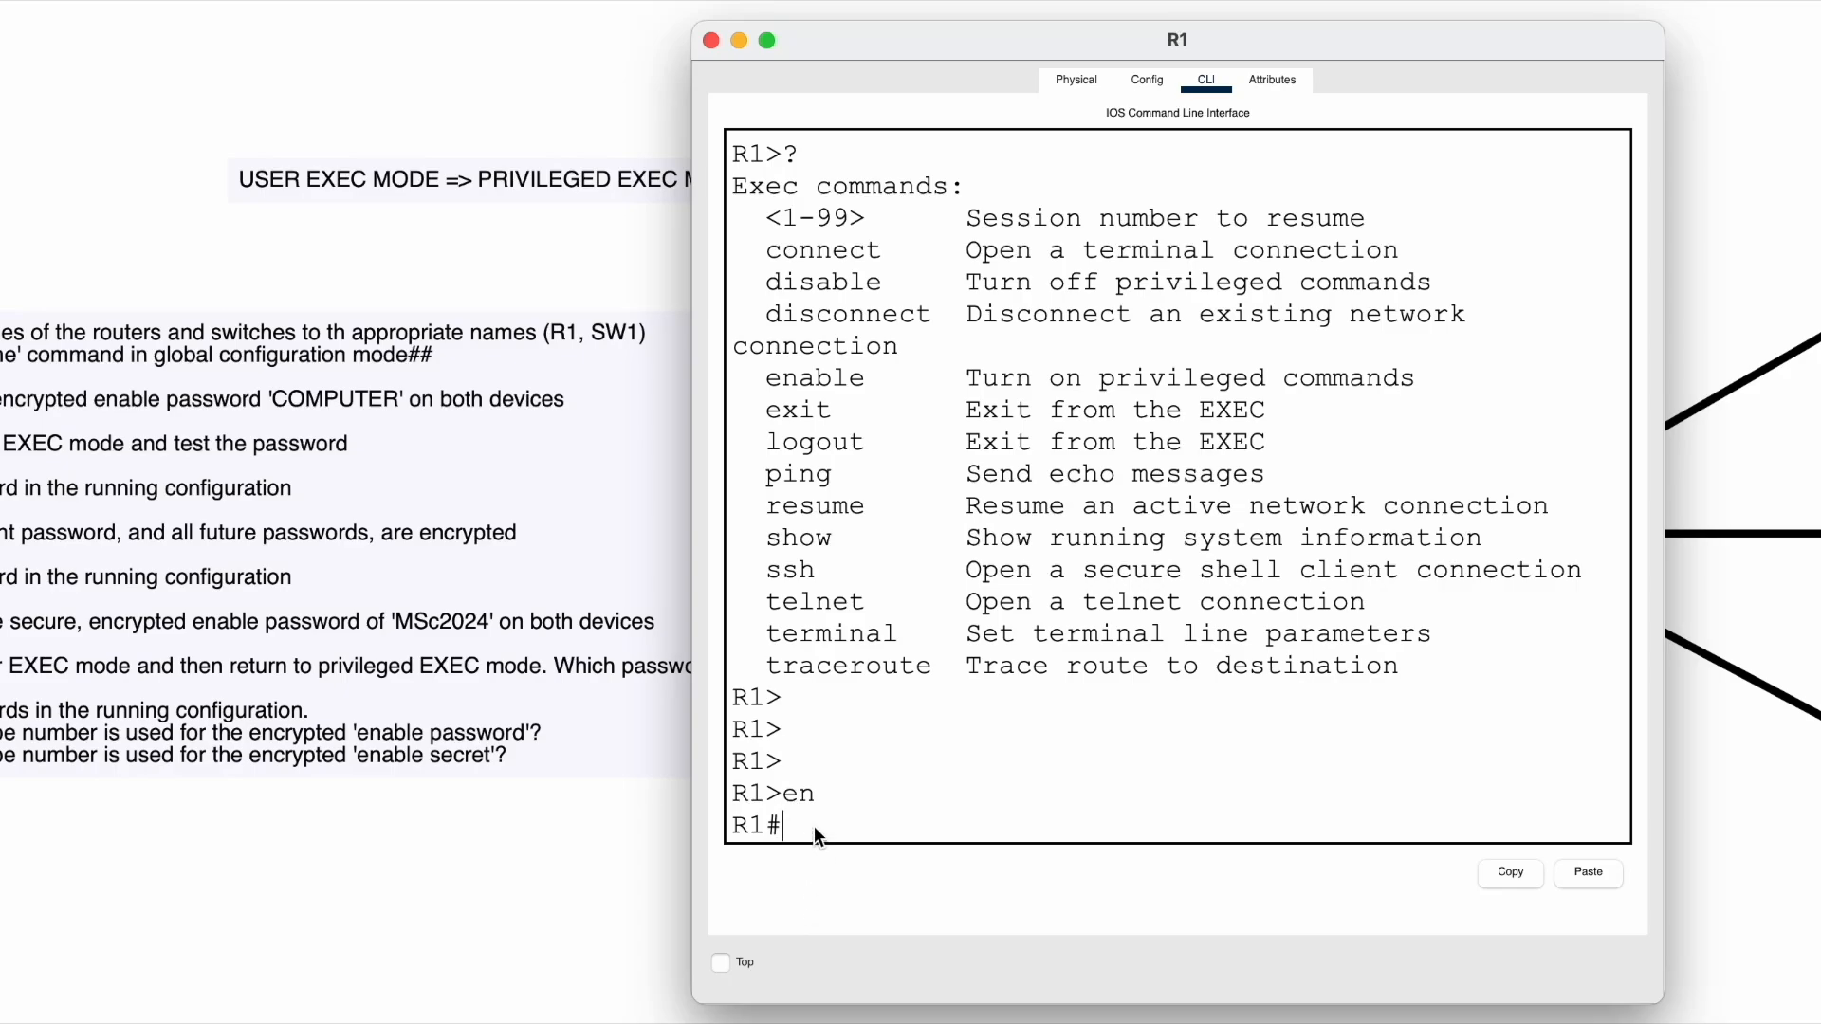
- Enter global configuration mode on R1 with config t, reaching the R1(config)# prompt
text(configure terminal)
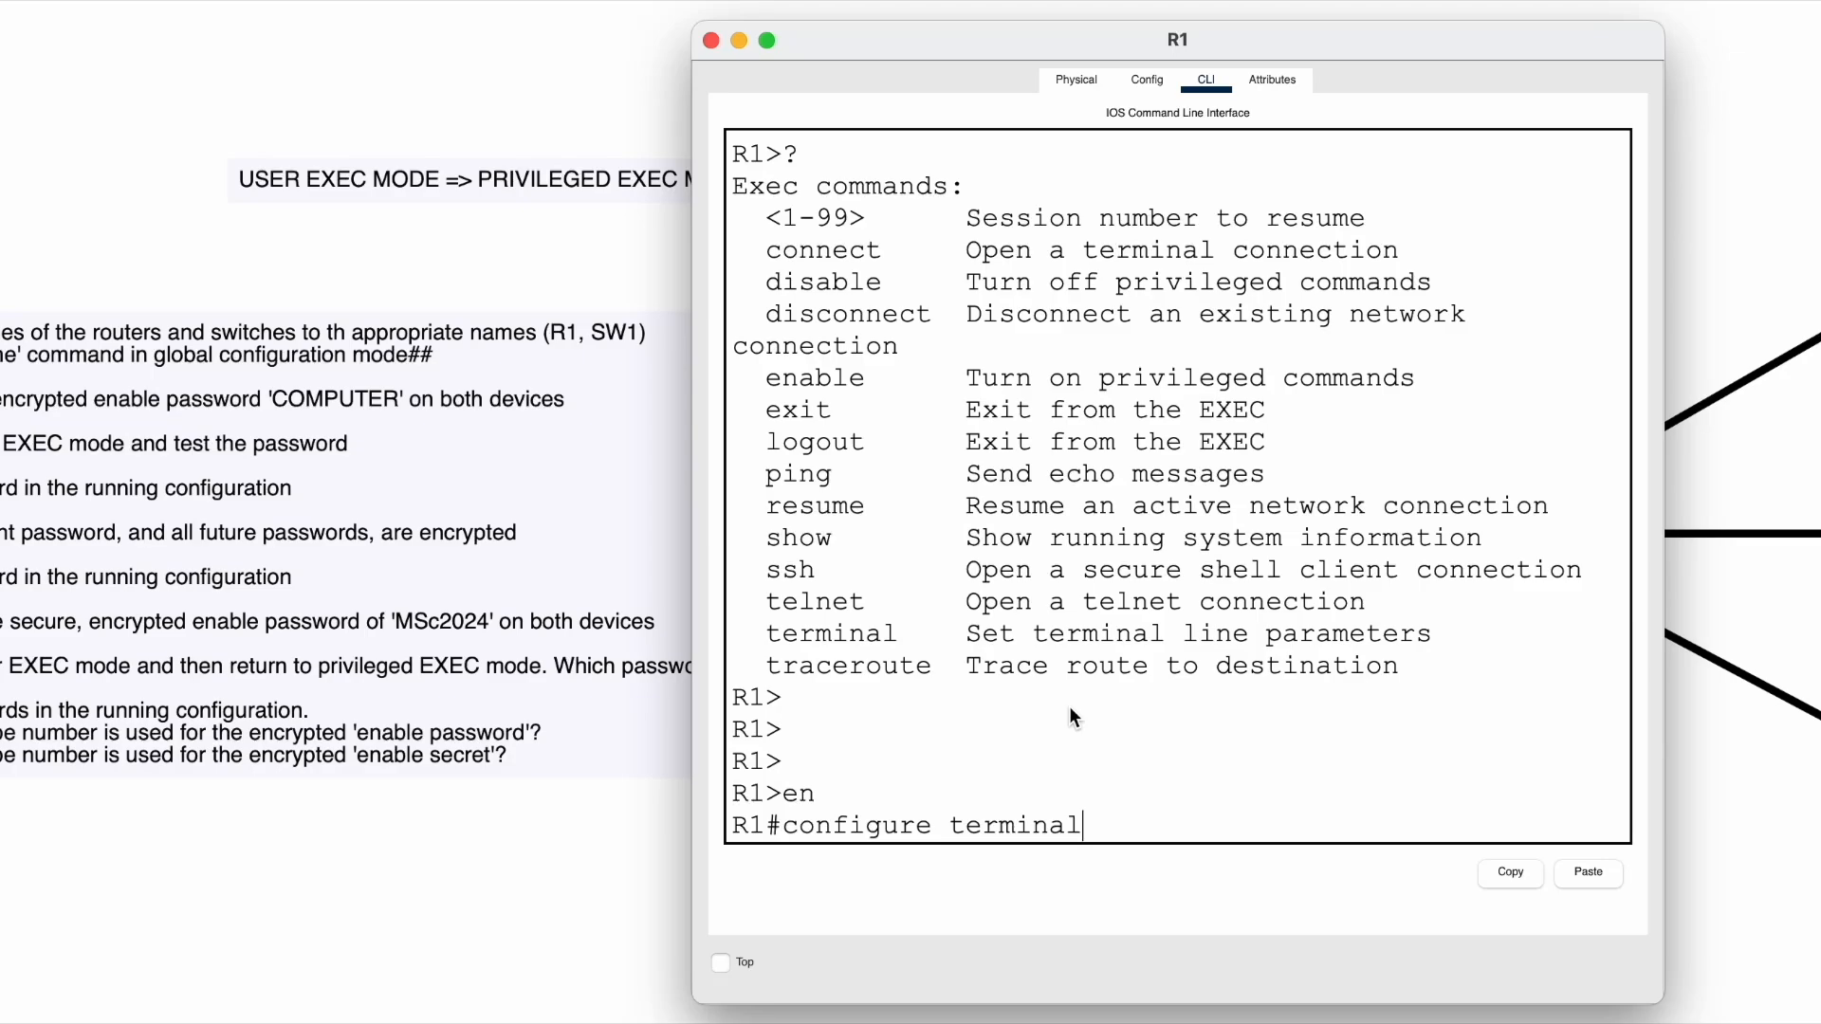
key(BackSpace)
key(BackSpace)
key(BackSpace)
key(BackSpace)
key(BackSpace)
key(BackSpace)
key(BackSpace)
key(BackSpace)
key(BackSpace)
key(BackSpace)
key(BackSpace)
key(BackSpace)
key(BackSpace)
text(g)
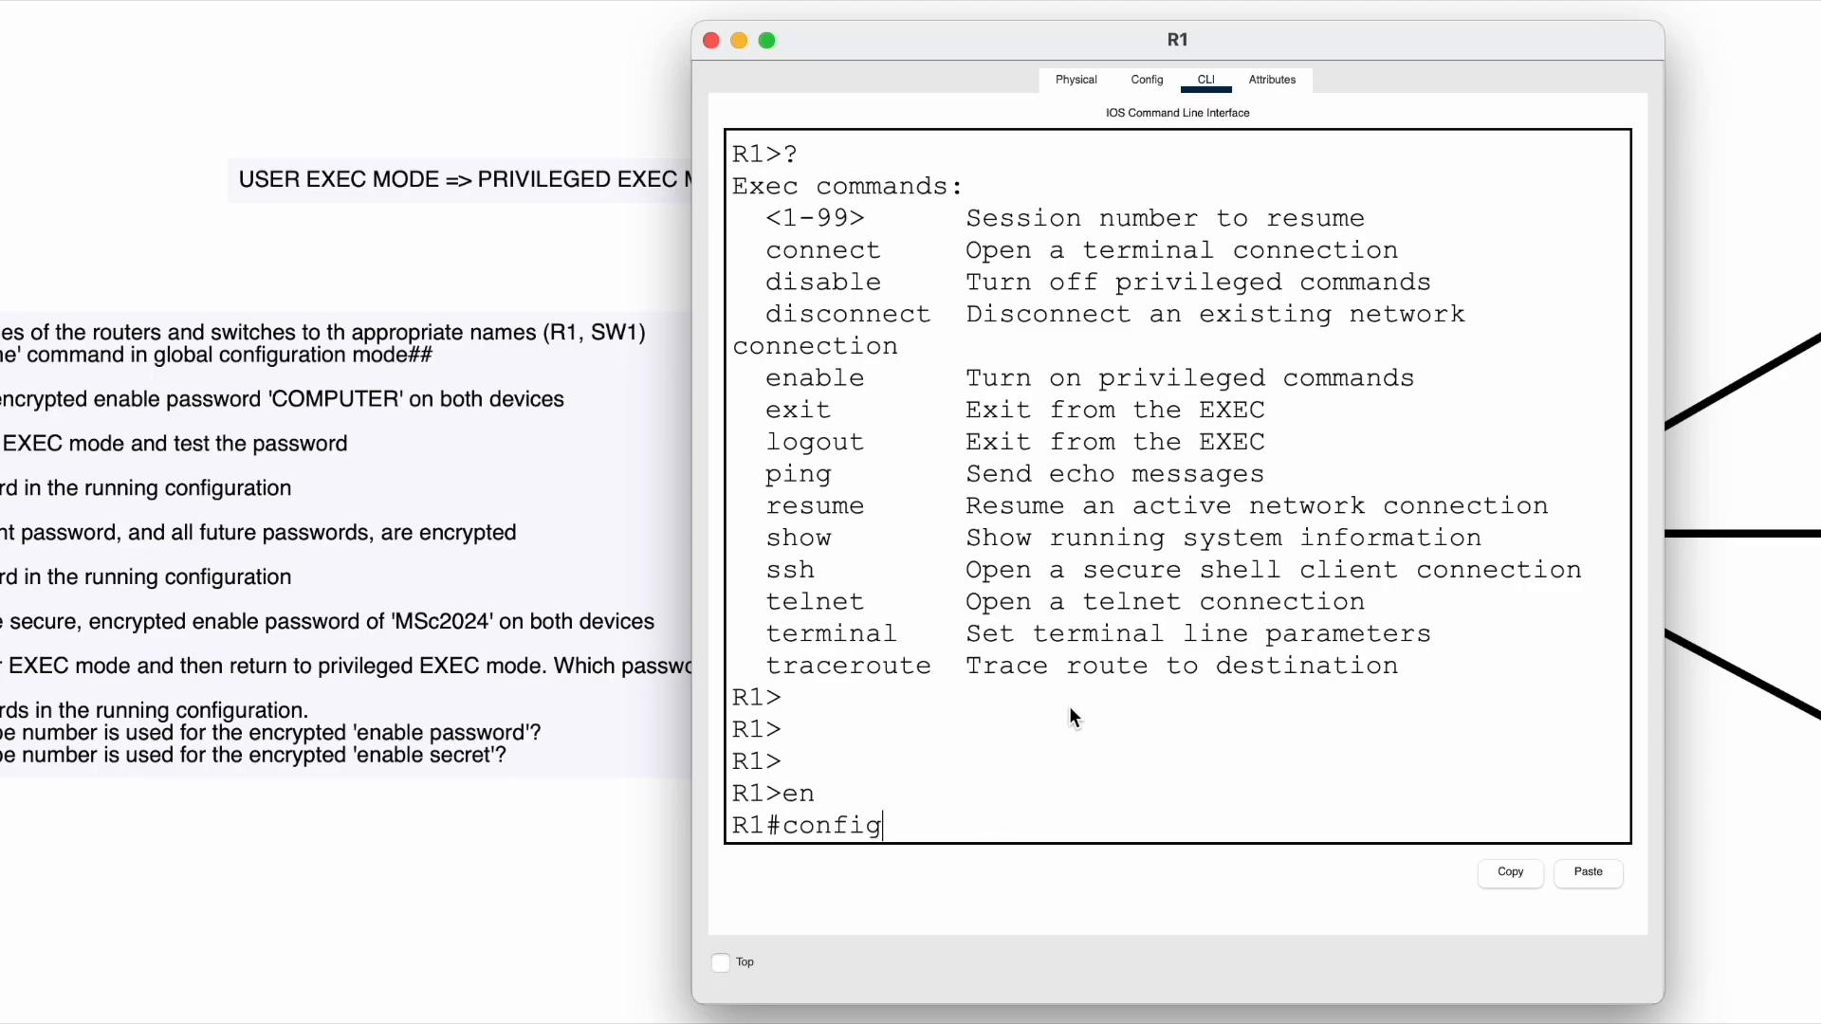
key(BackSpace)
key(BackSpace)
text(ig t)
key(Return)
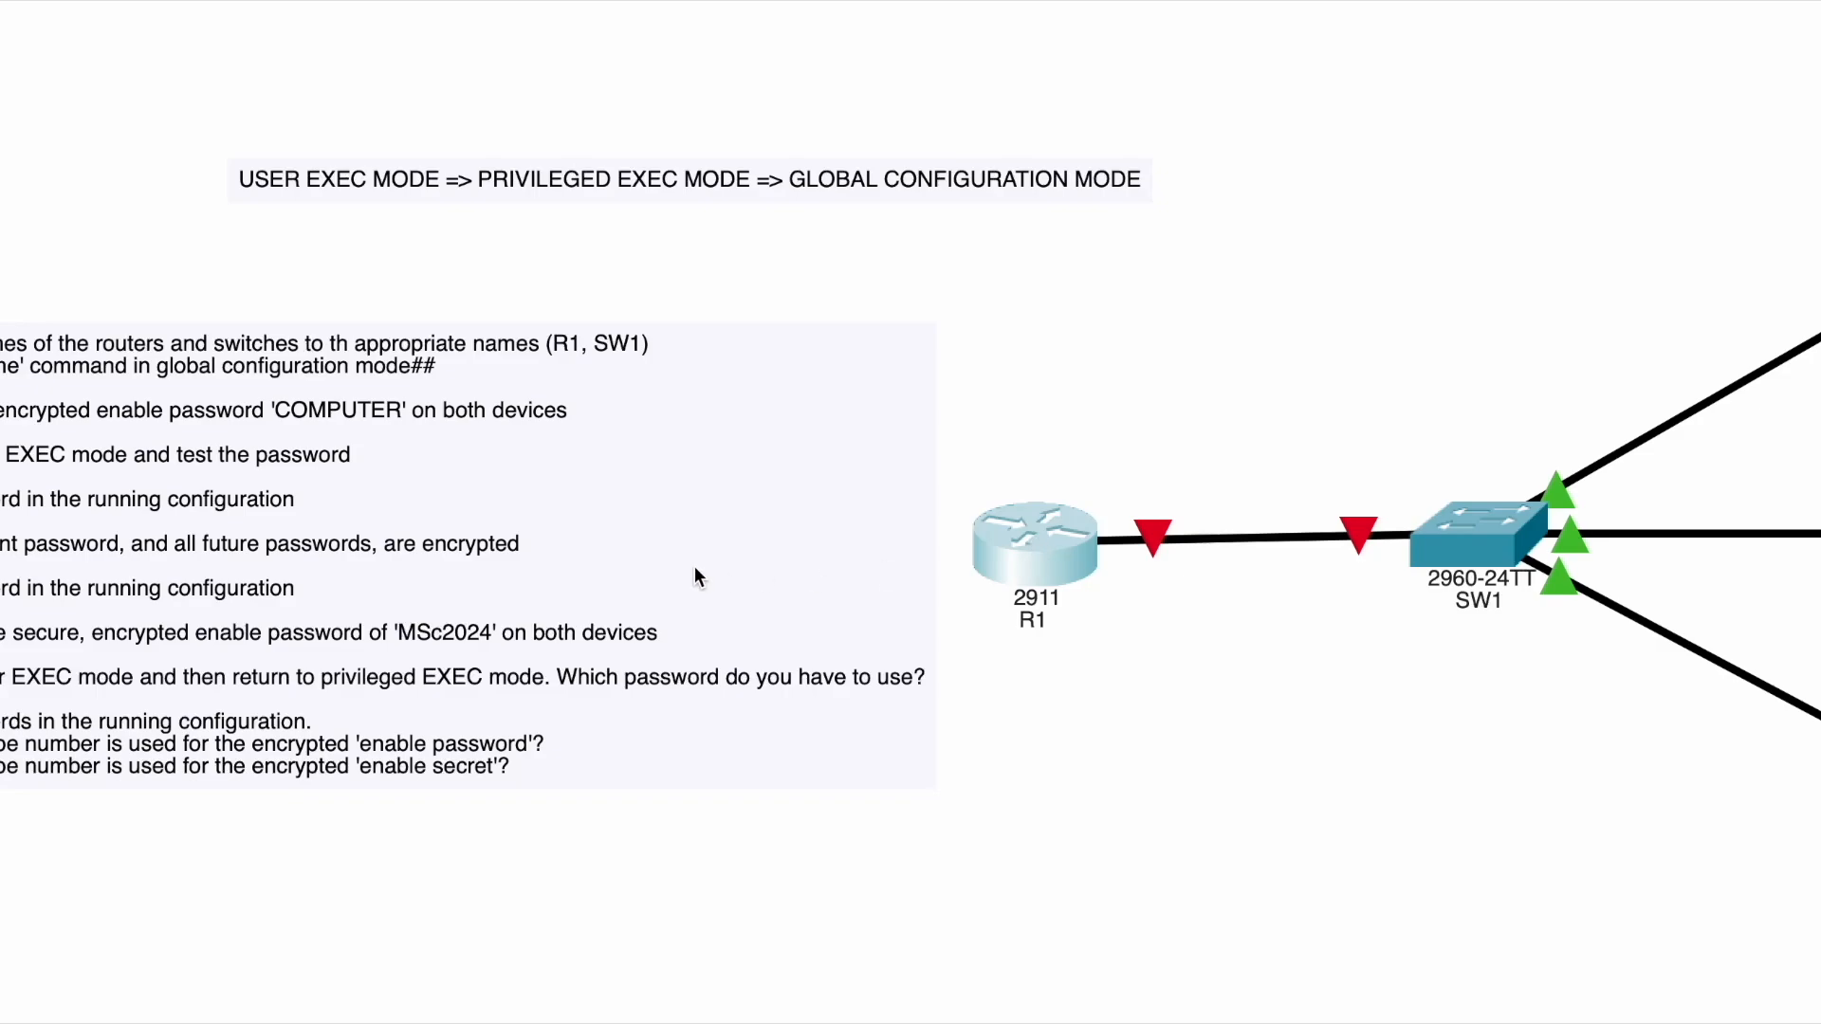
click(1030, 542)
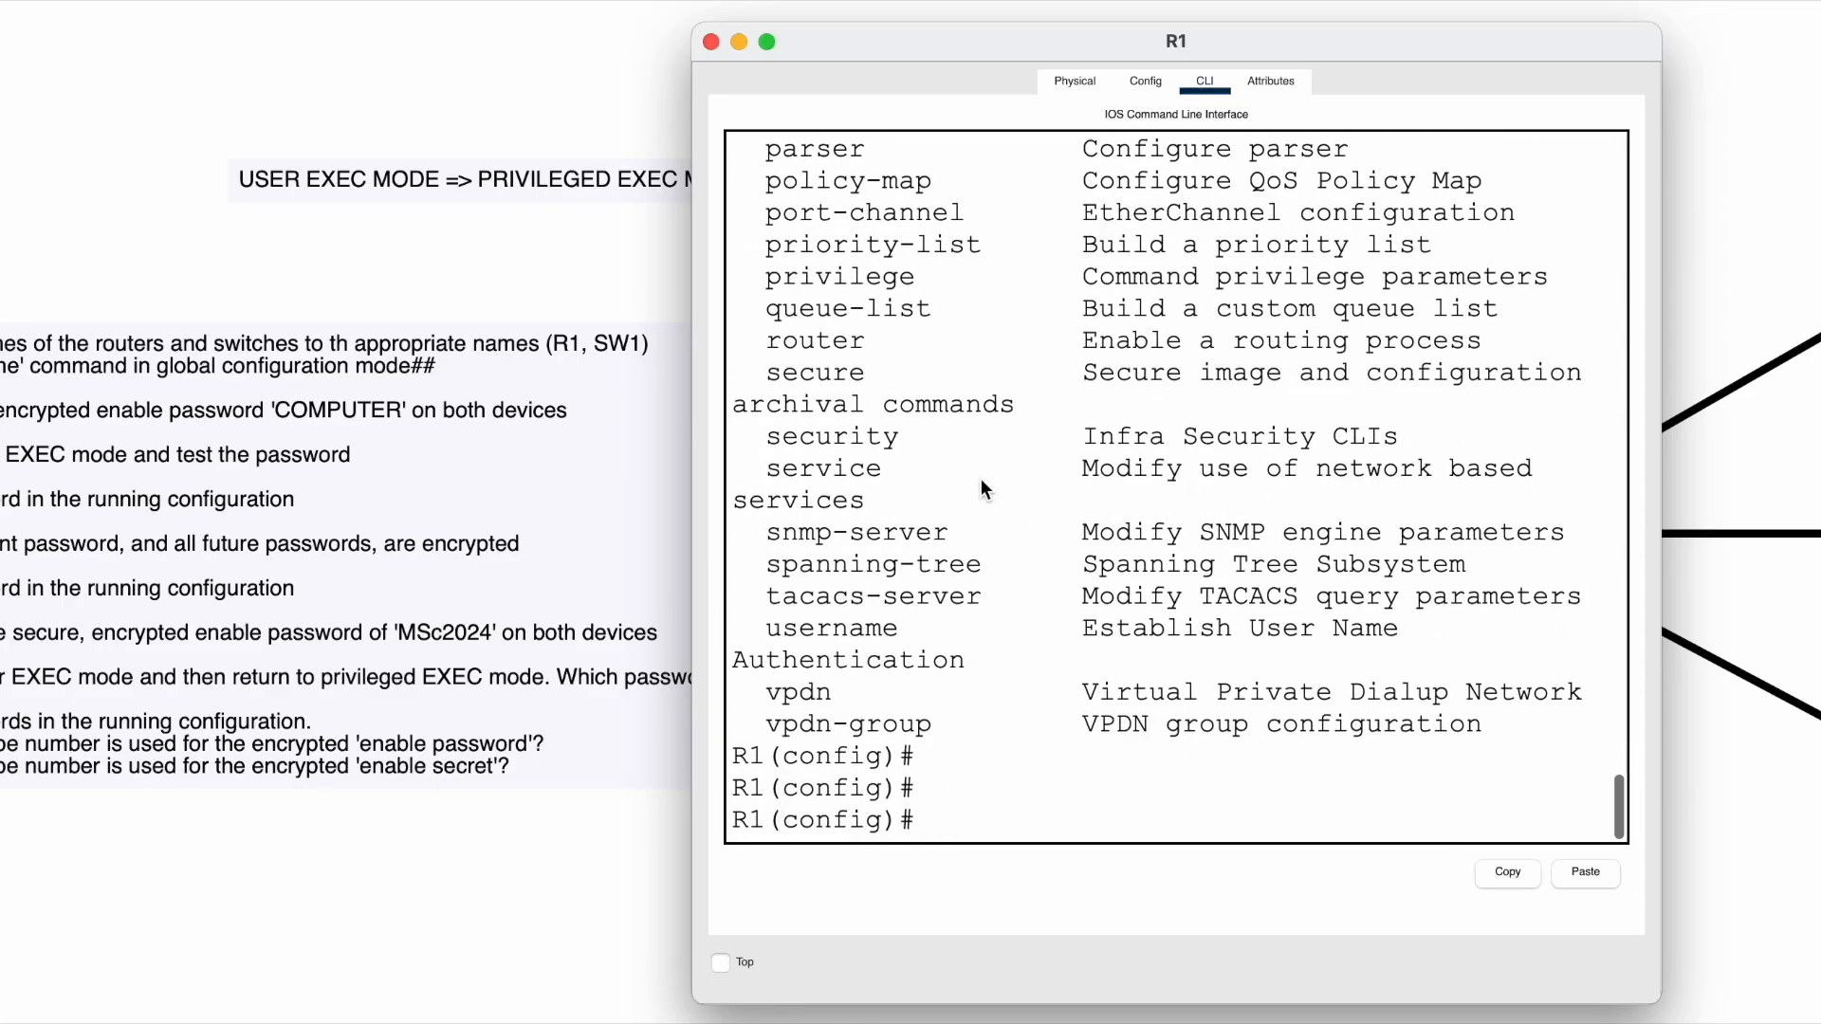
- Browse R1's global configuration command list, pointing out the AAA description
scroll(656, 289, up, 10)
scroll(656, 288, down, 3)
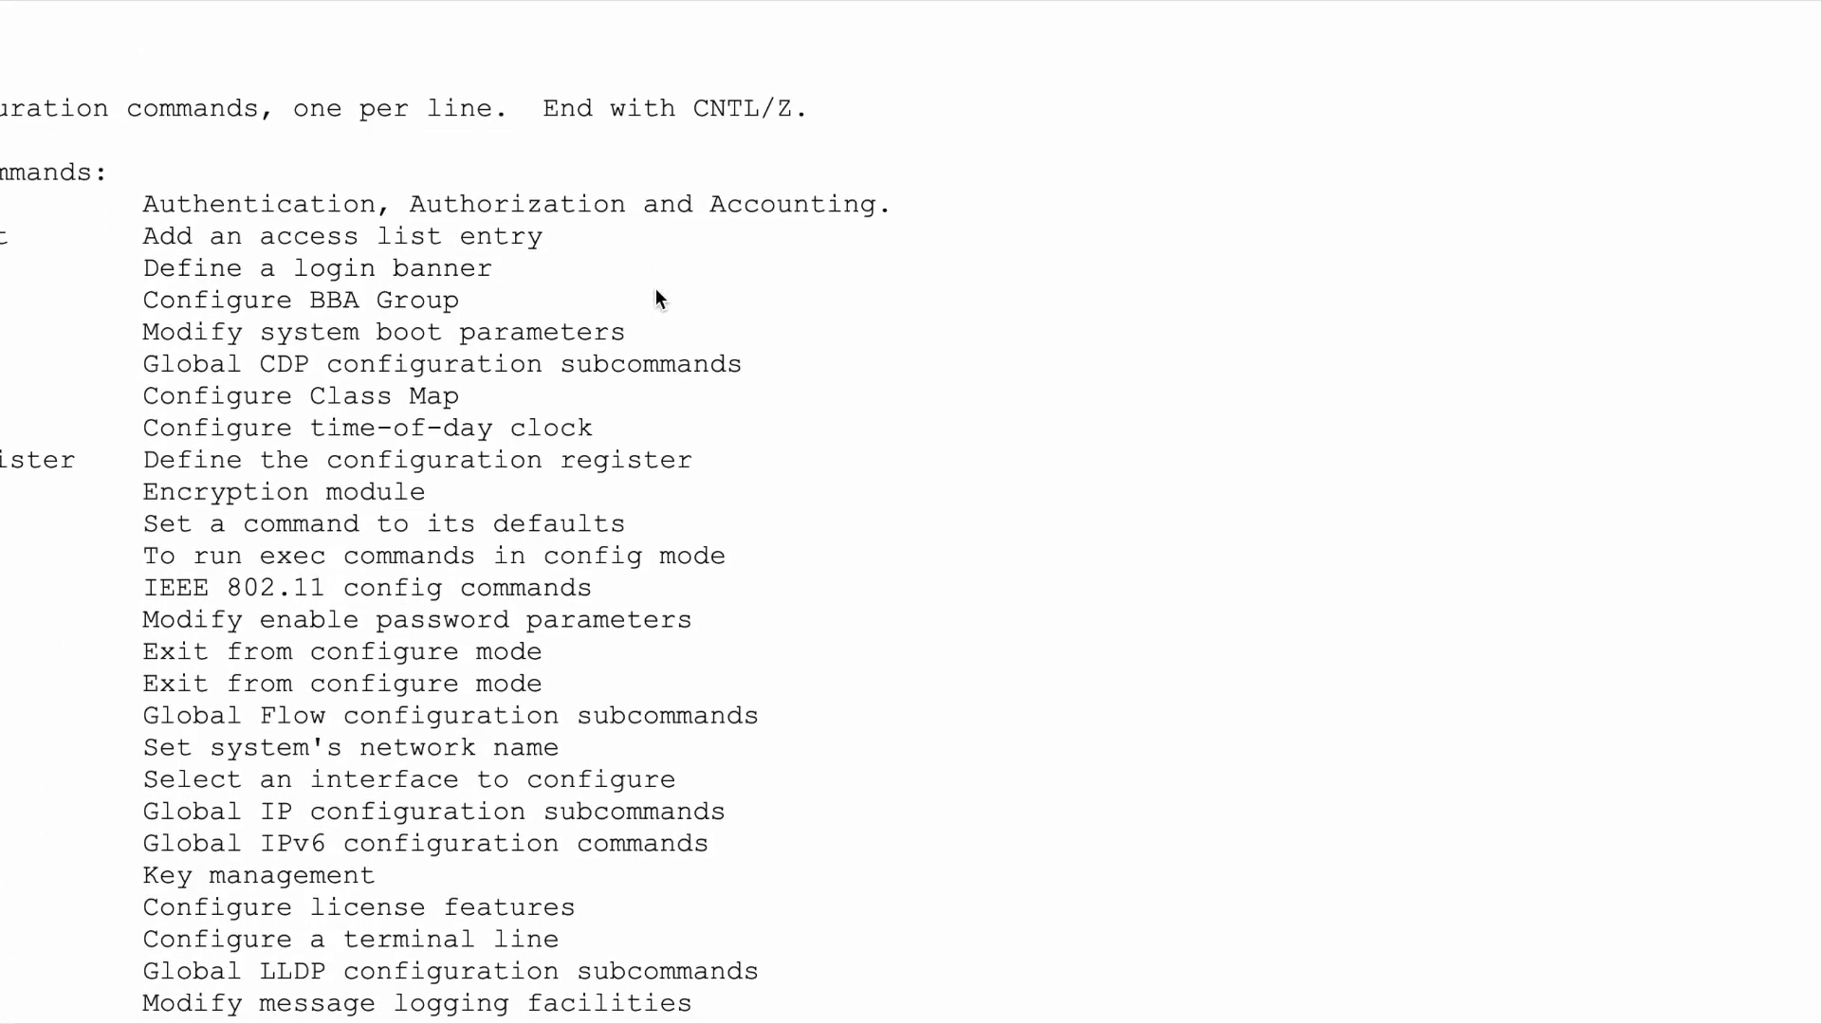
drag(2, 204, 731, 203)
click(347, 432)
scroll(144, 505, down, 1)
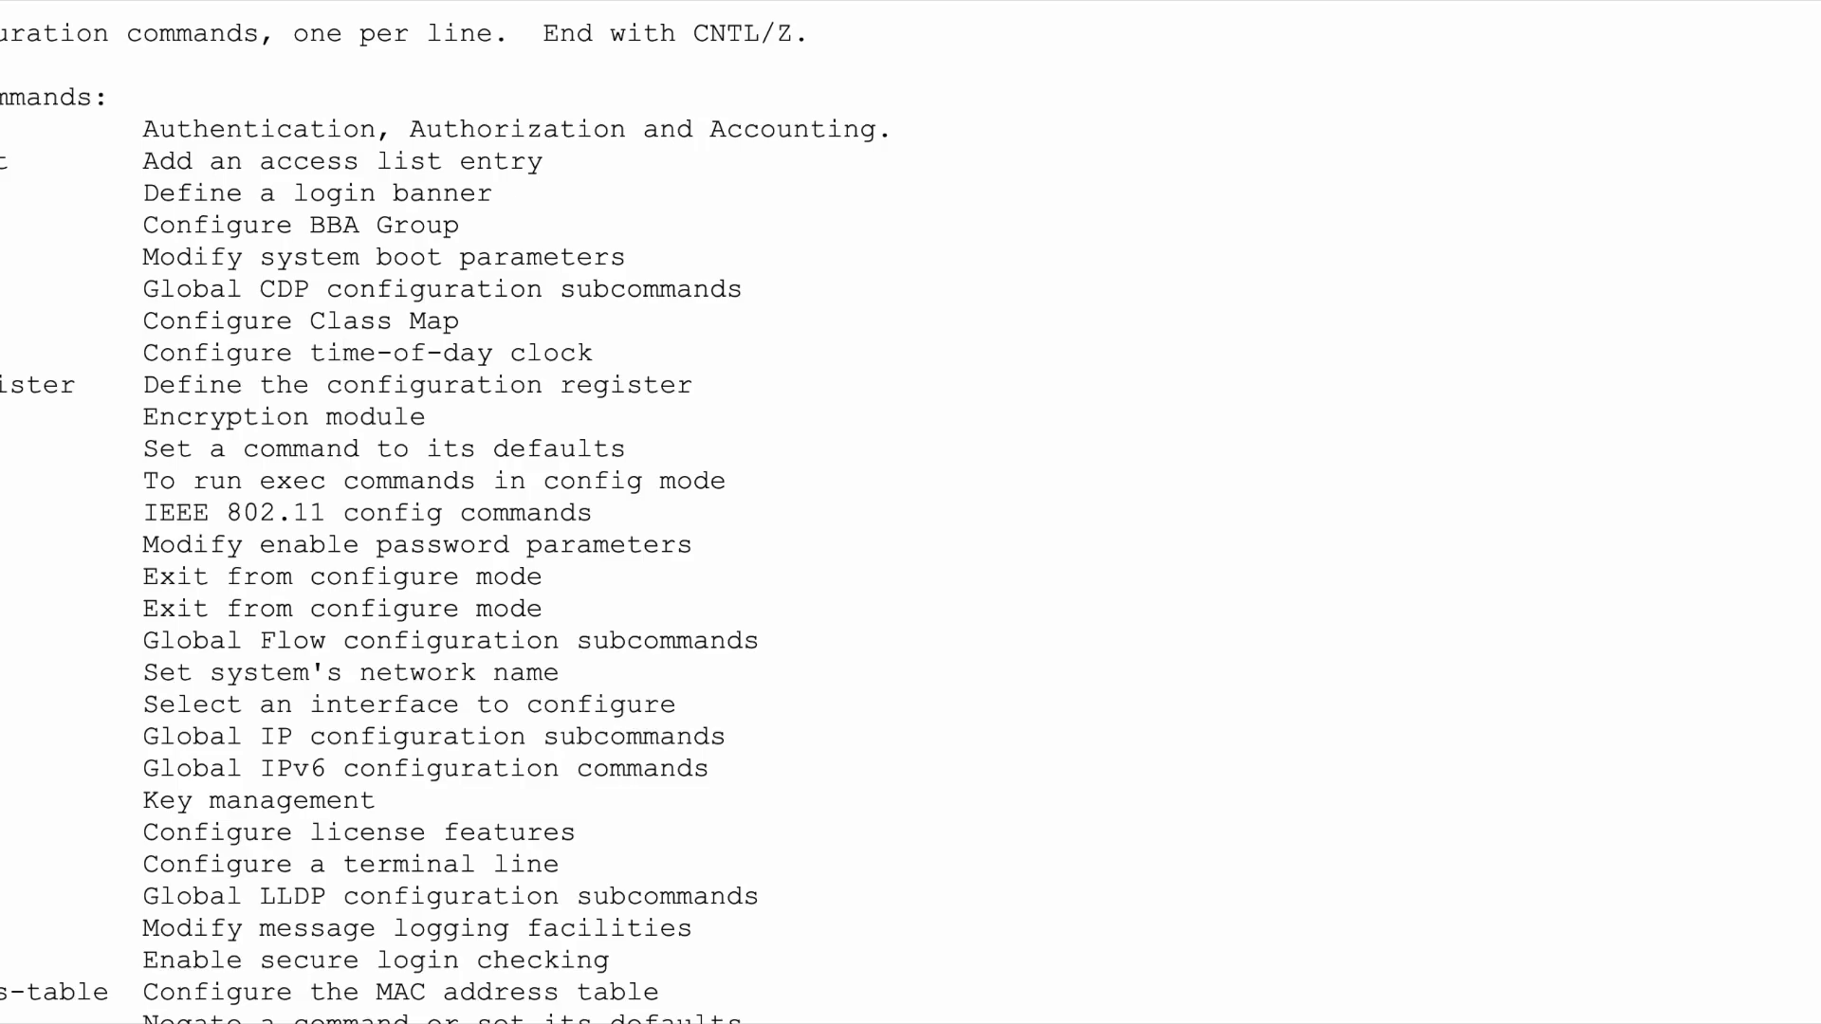
scroll(438, 522, down, 2)
scroll(438, 522, up, 3)
scroll(438, 522, up, 1)
scroll(438, 521, down, 2)
scroll(344, 340, down, 5)
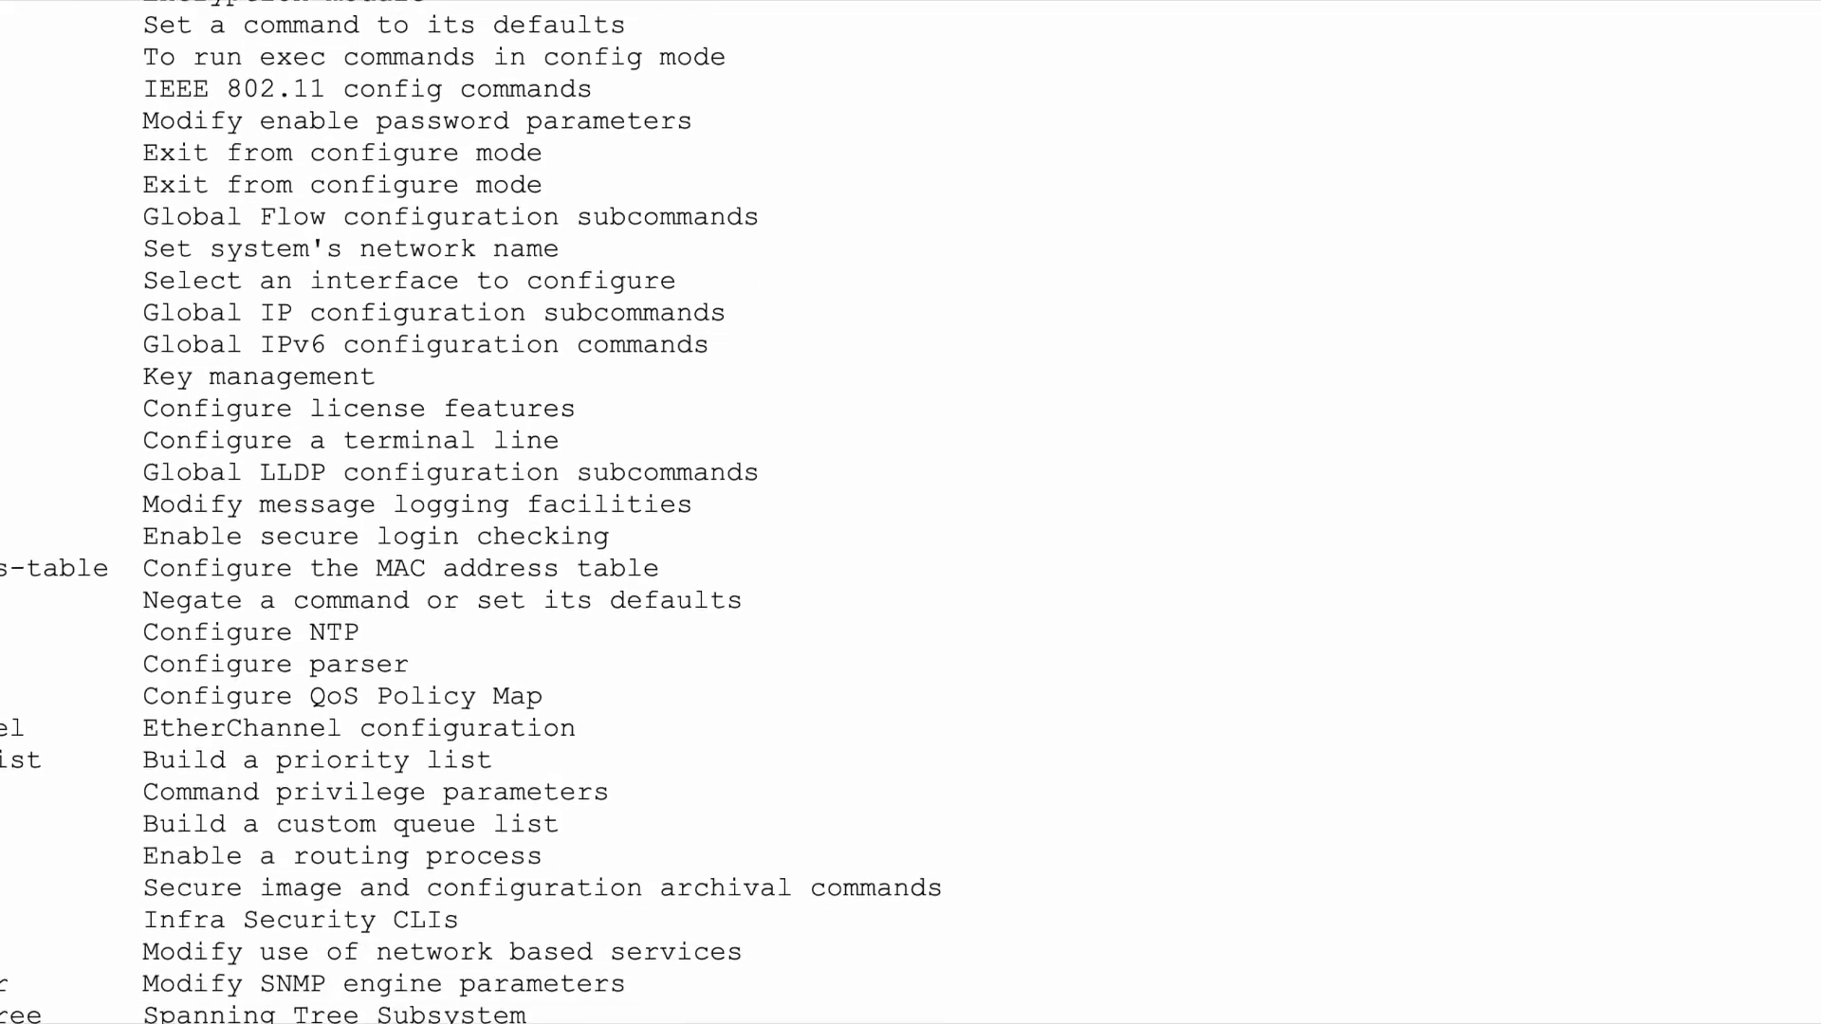
scroll(470, 512, down, 3)
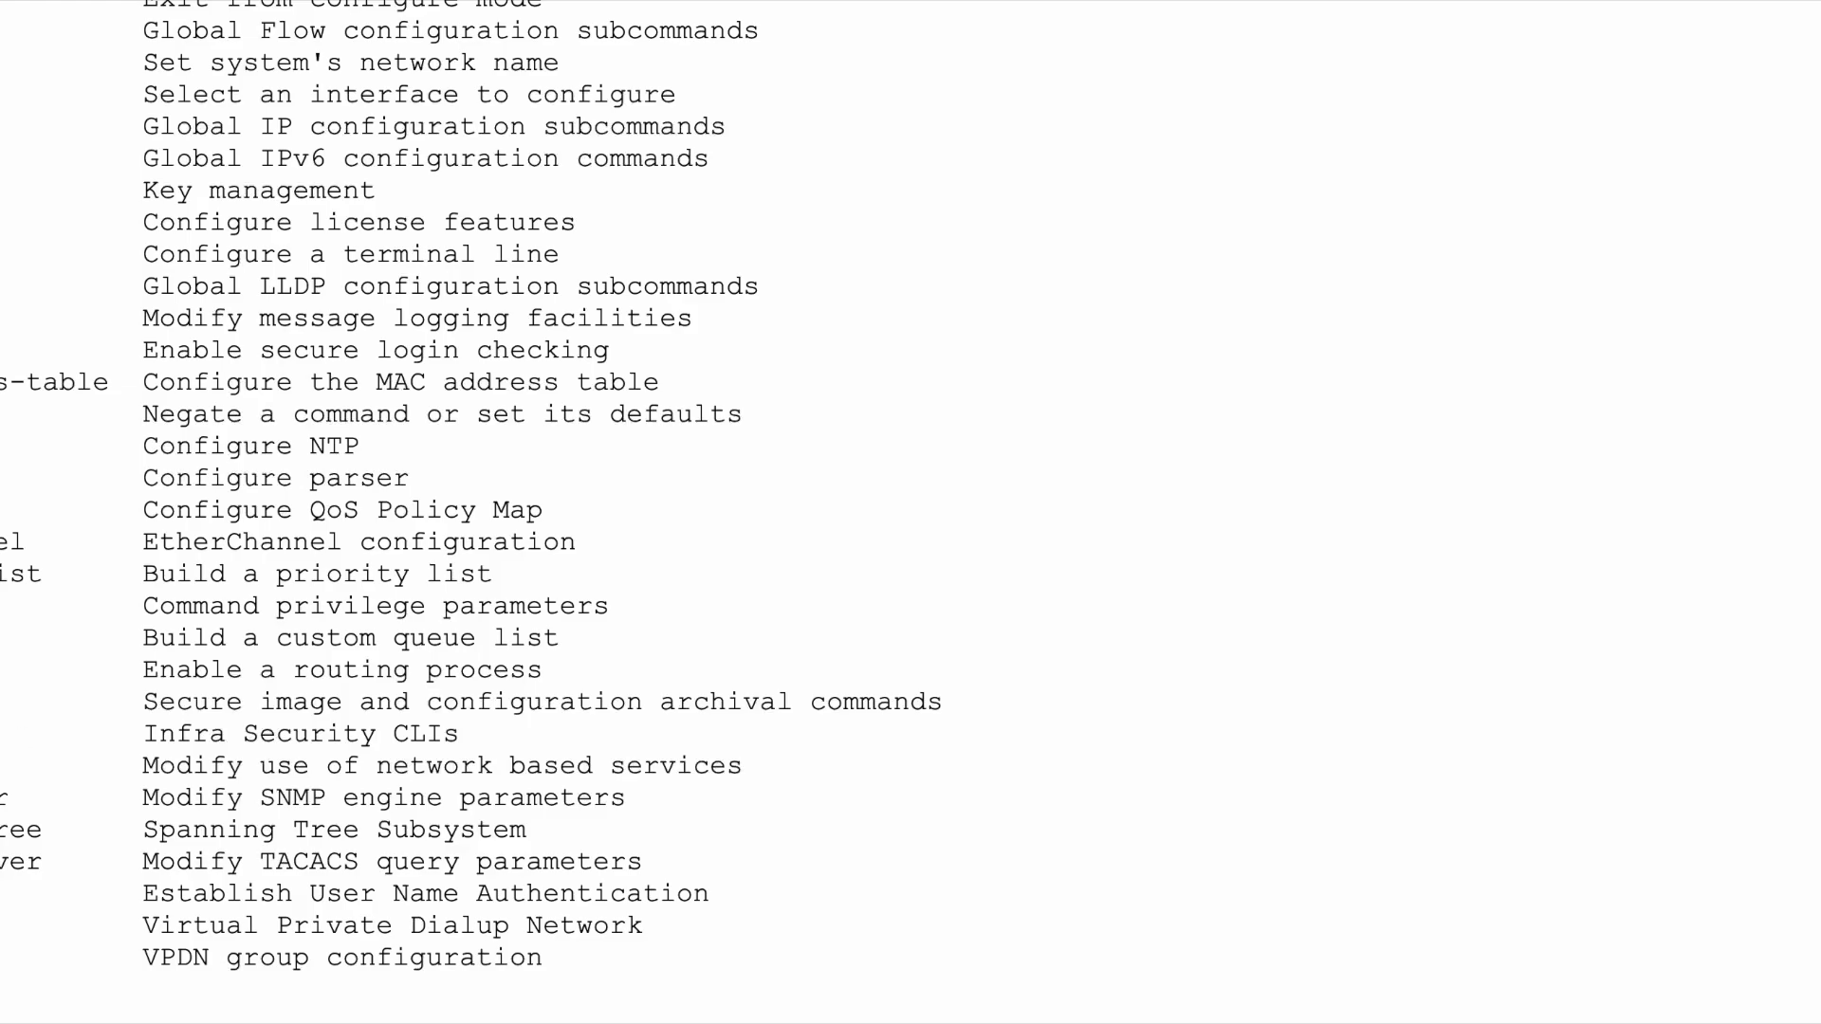
scroll(911, 512, up, 3)
scroll(911, 512, up, 4)
scroll(910, 512, up, 3)
scroll(910, 512, up, 1)
scroll(910, 512, down, 2)
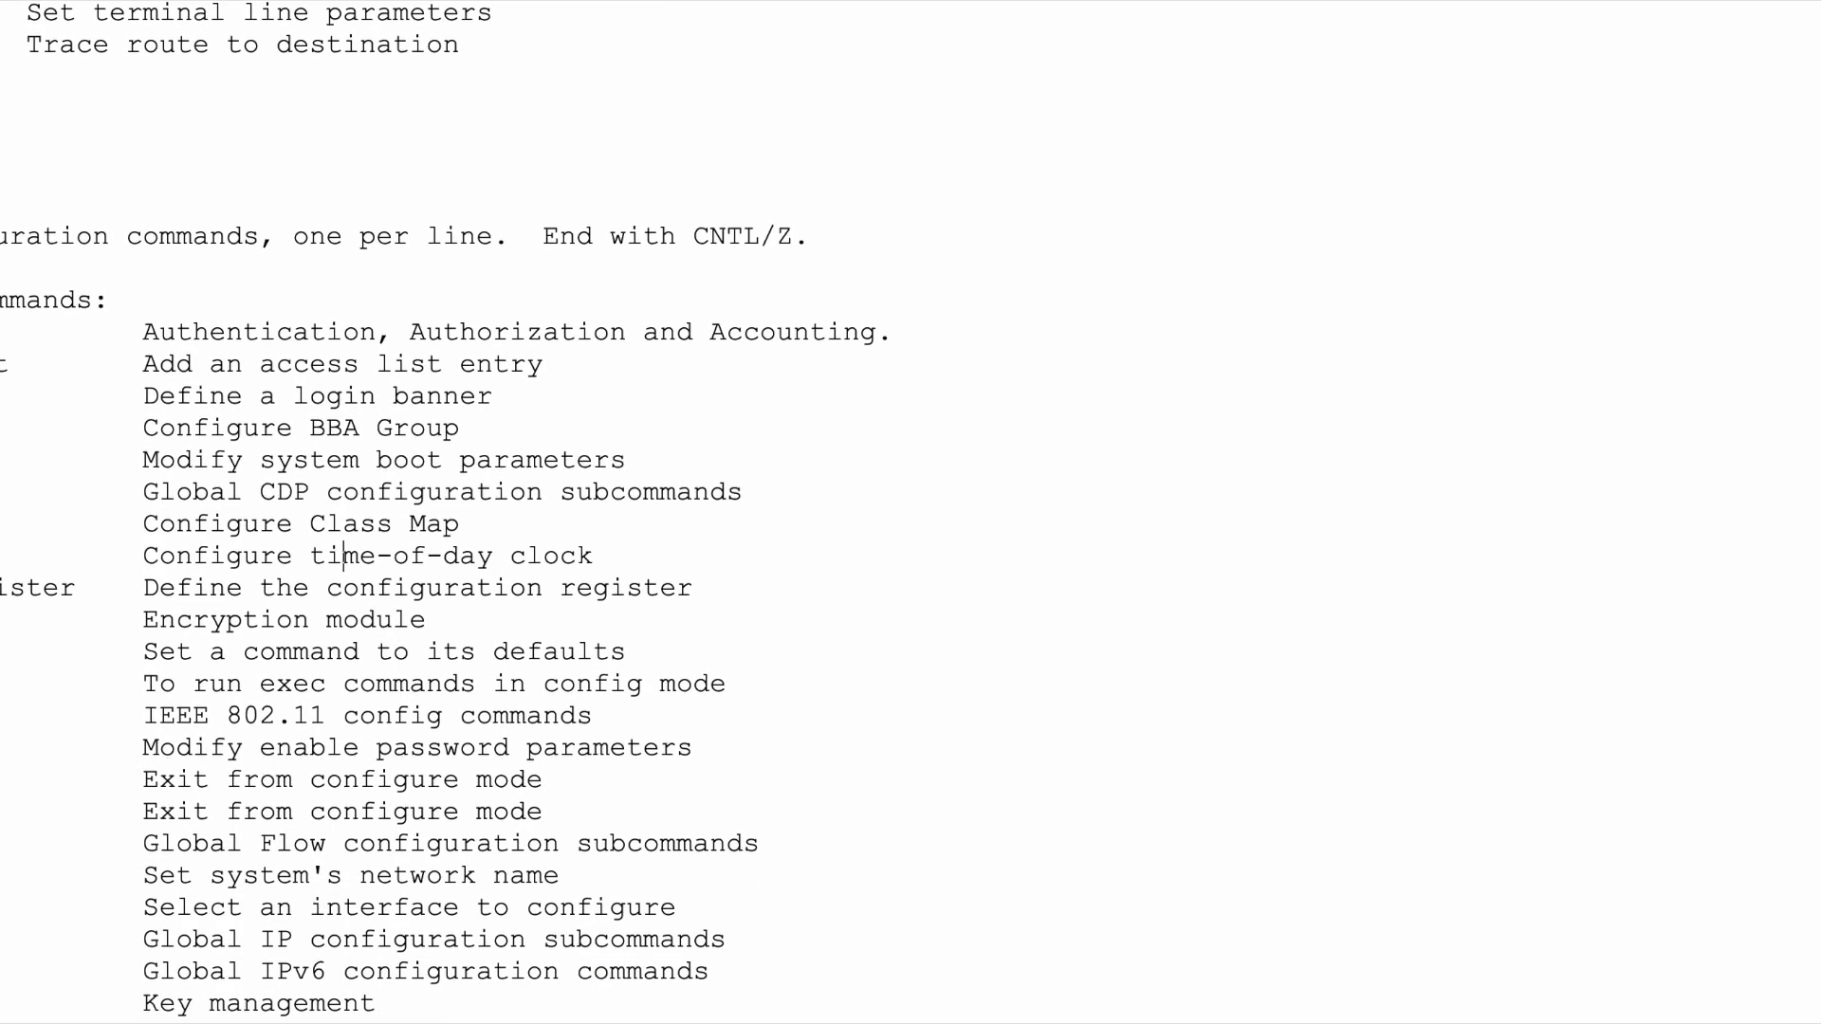
- Highlight the enable command's description and the 'Assign the privileged level password' option
drag(5, 749, 729, 745)
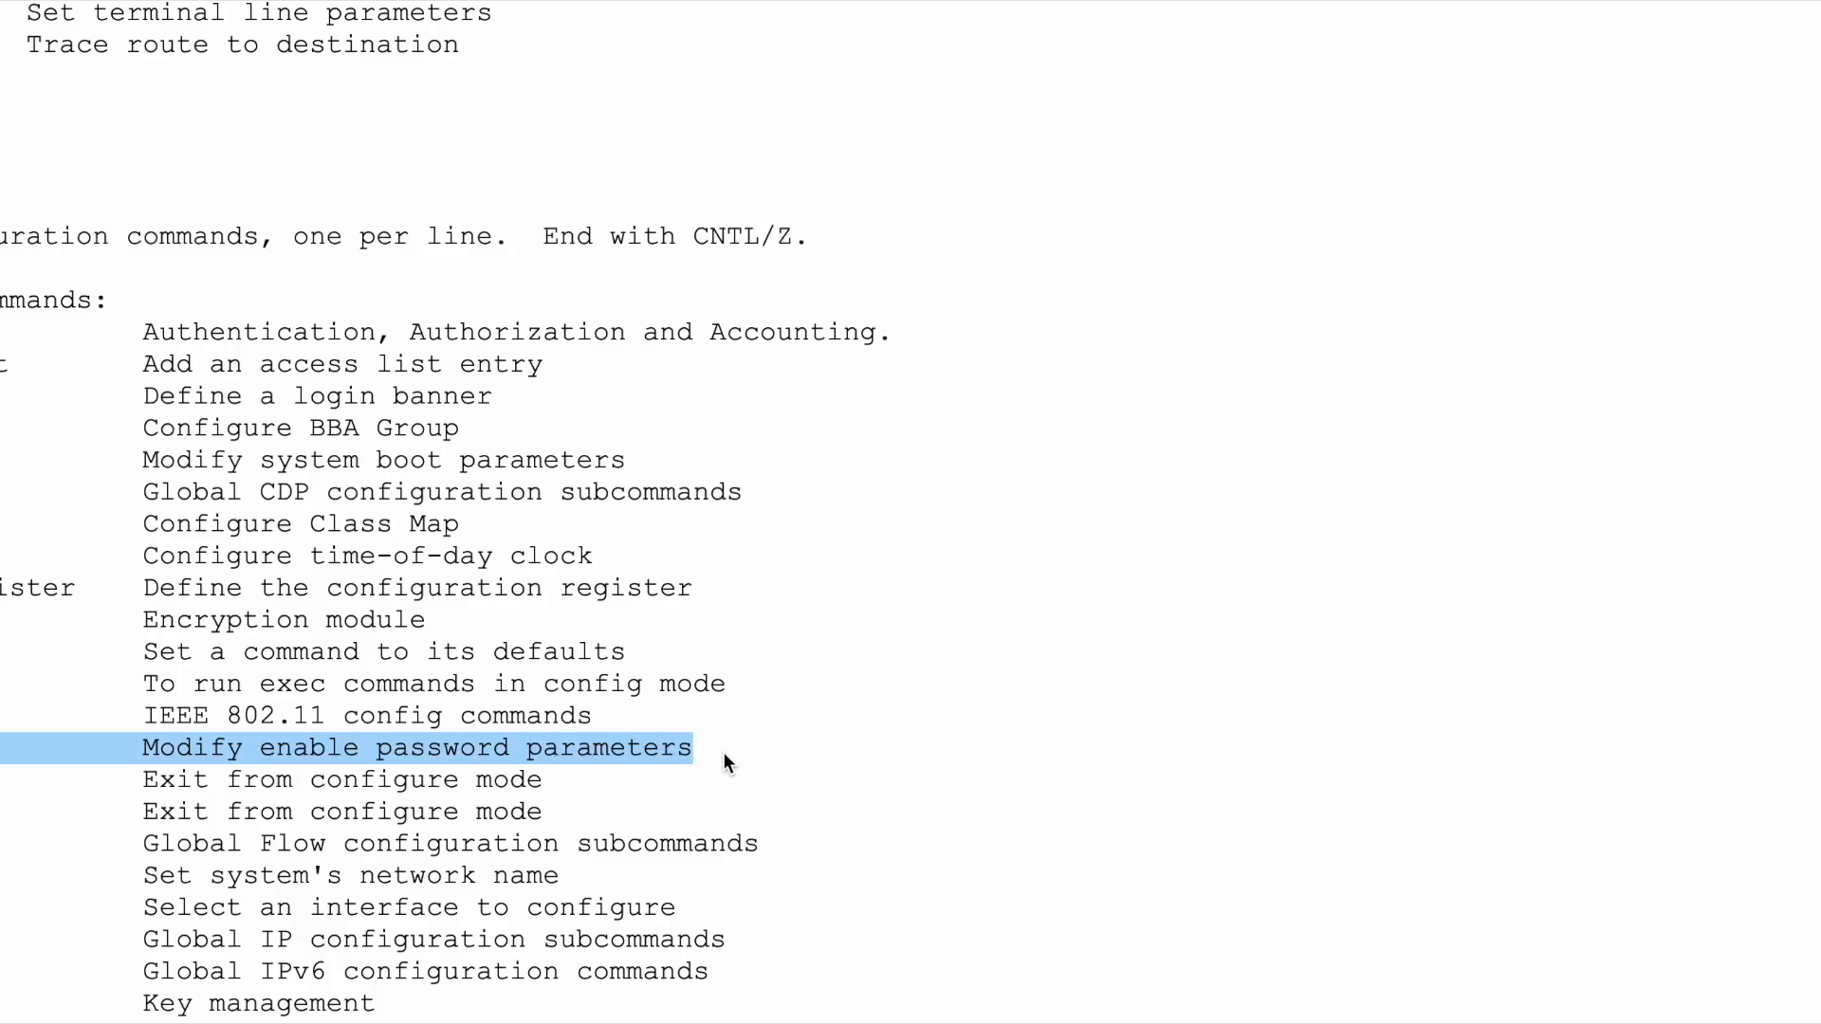
scroll(730, 742, down, 7)
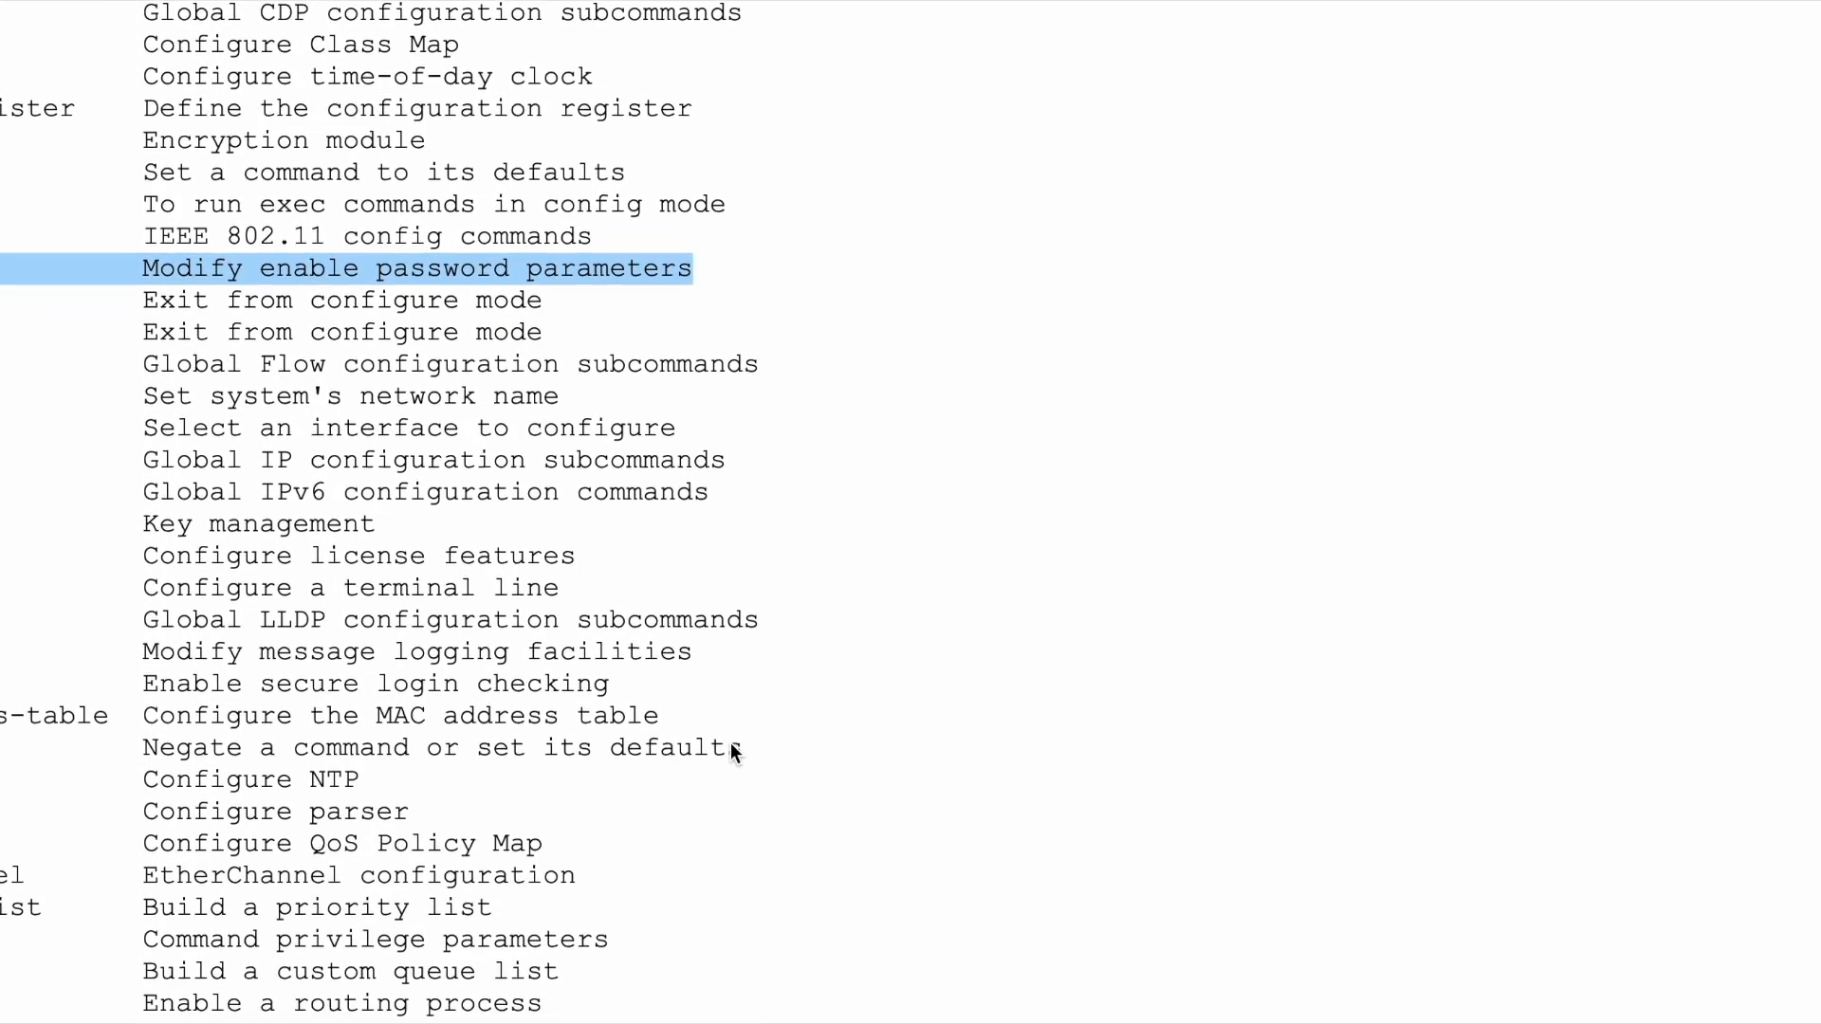
scroll(730, 752, down, 2)
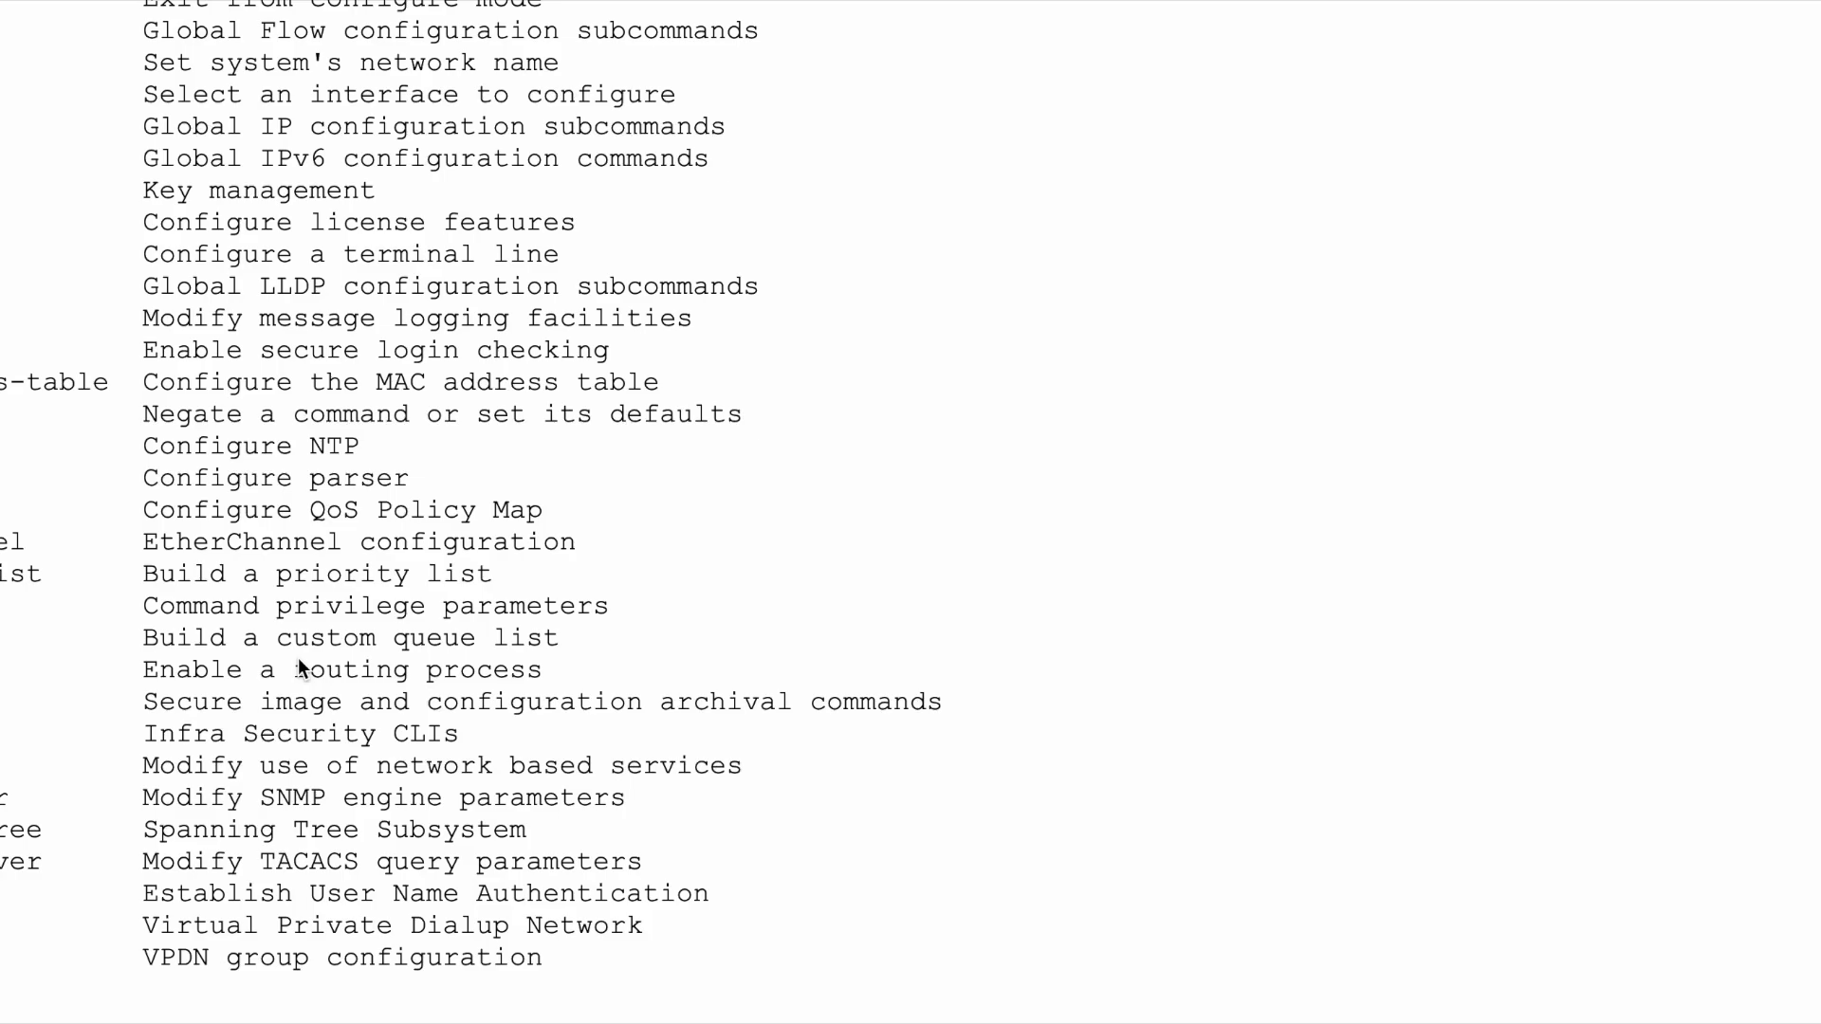
scroll(298, 657, down, 1)
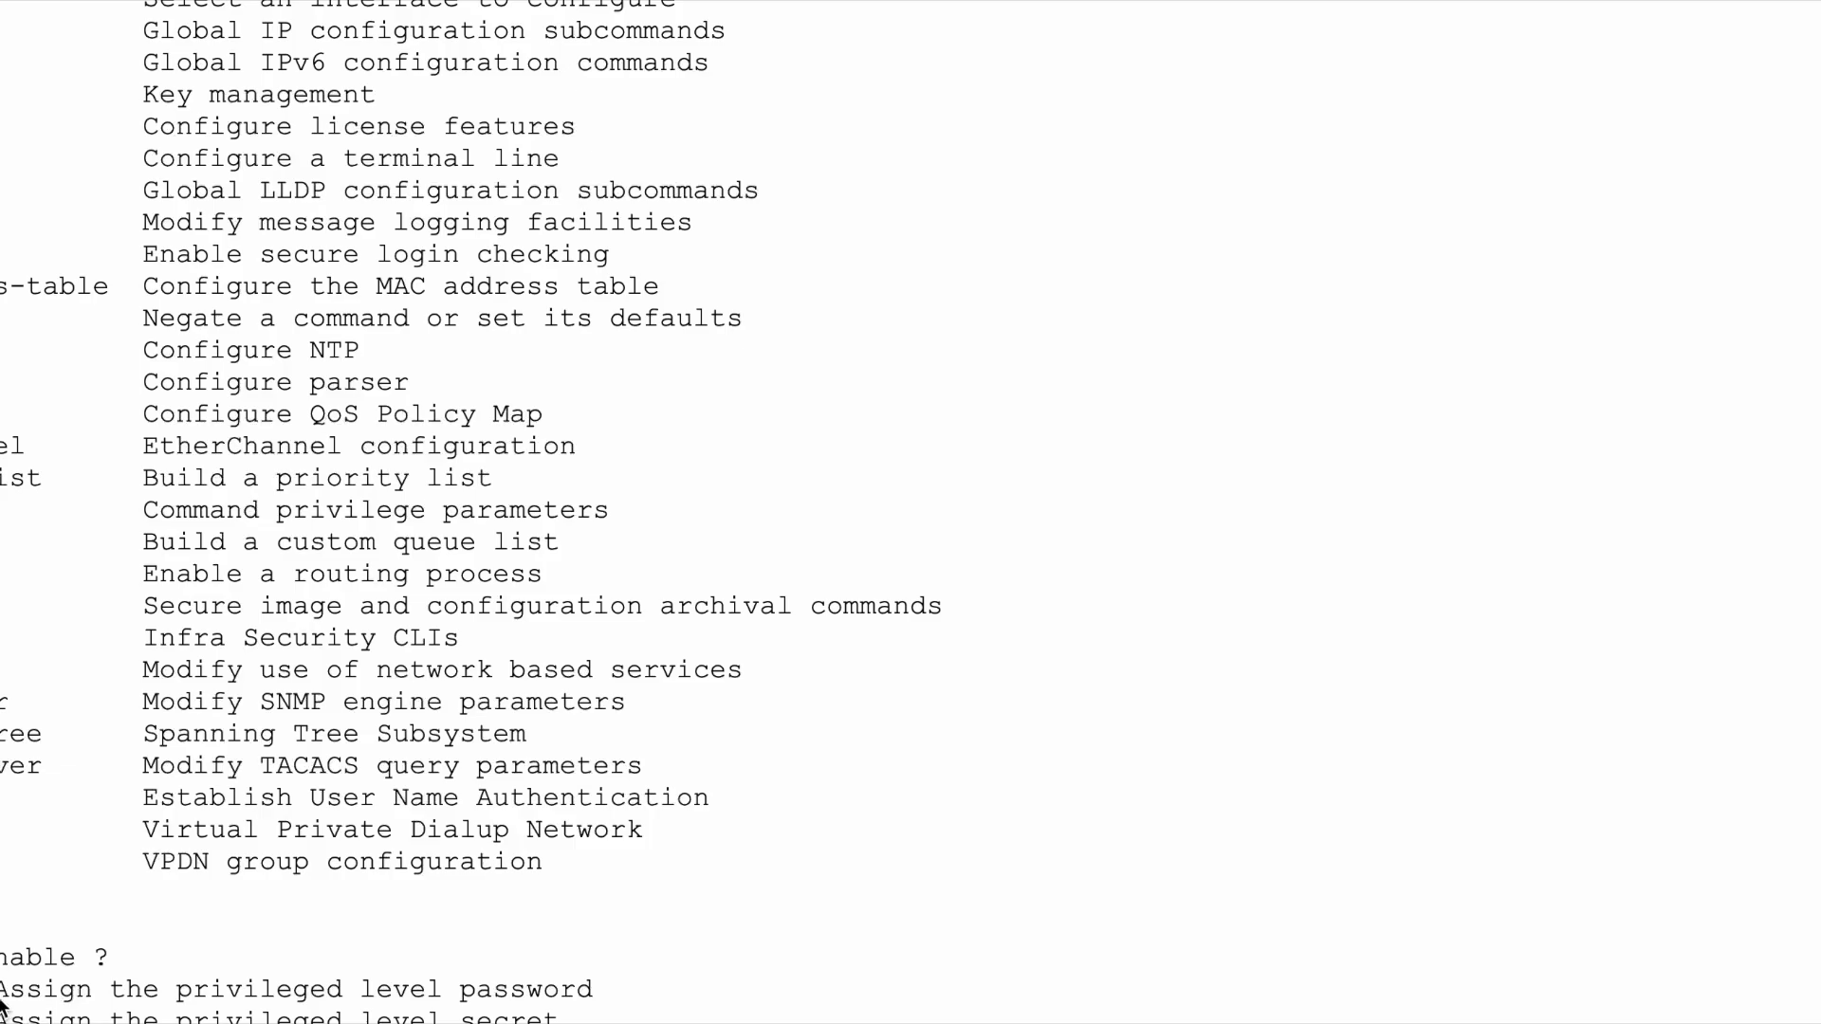
drag(2, 997, 581, 991)
click(602, 980)
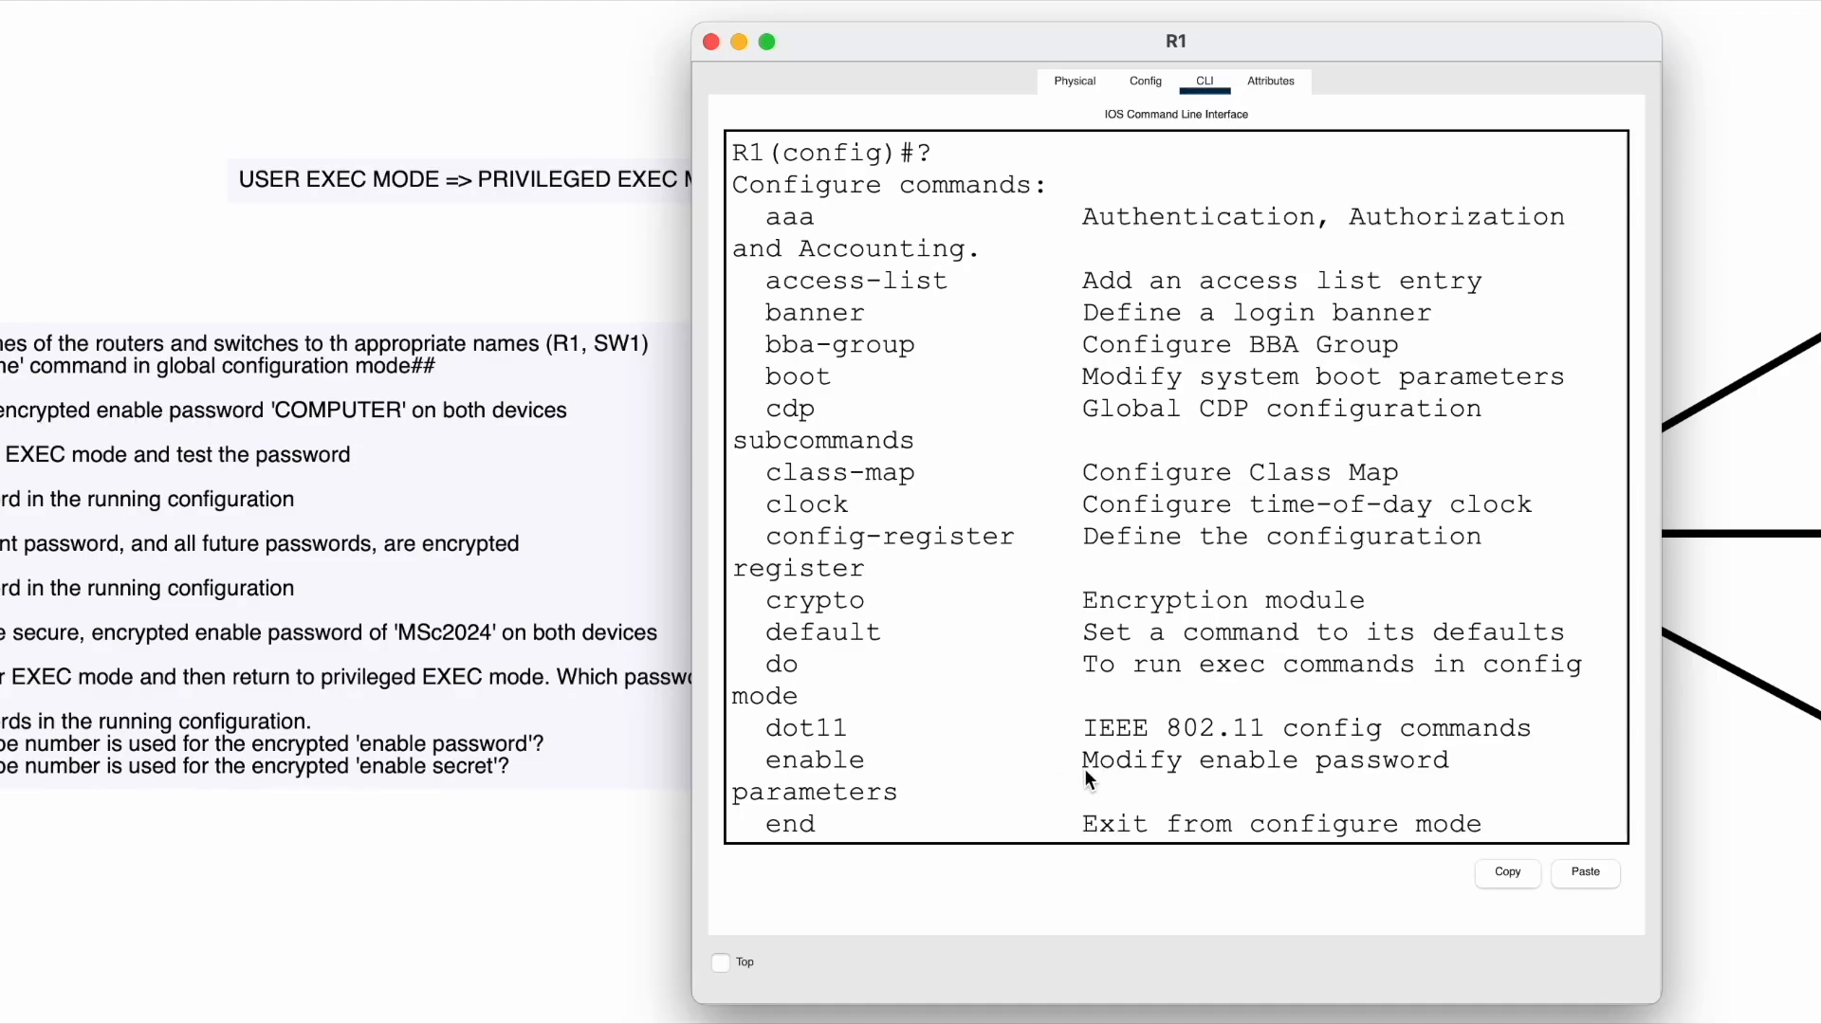
- Complete enable password at R1(config)# and submit it without a value, getting % Incomplete command
scroll(1089, 771, down, 15)
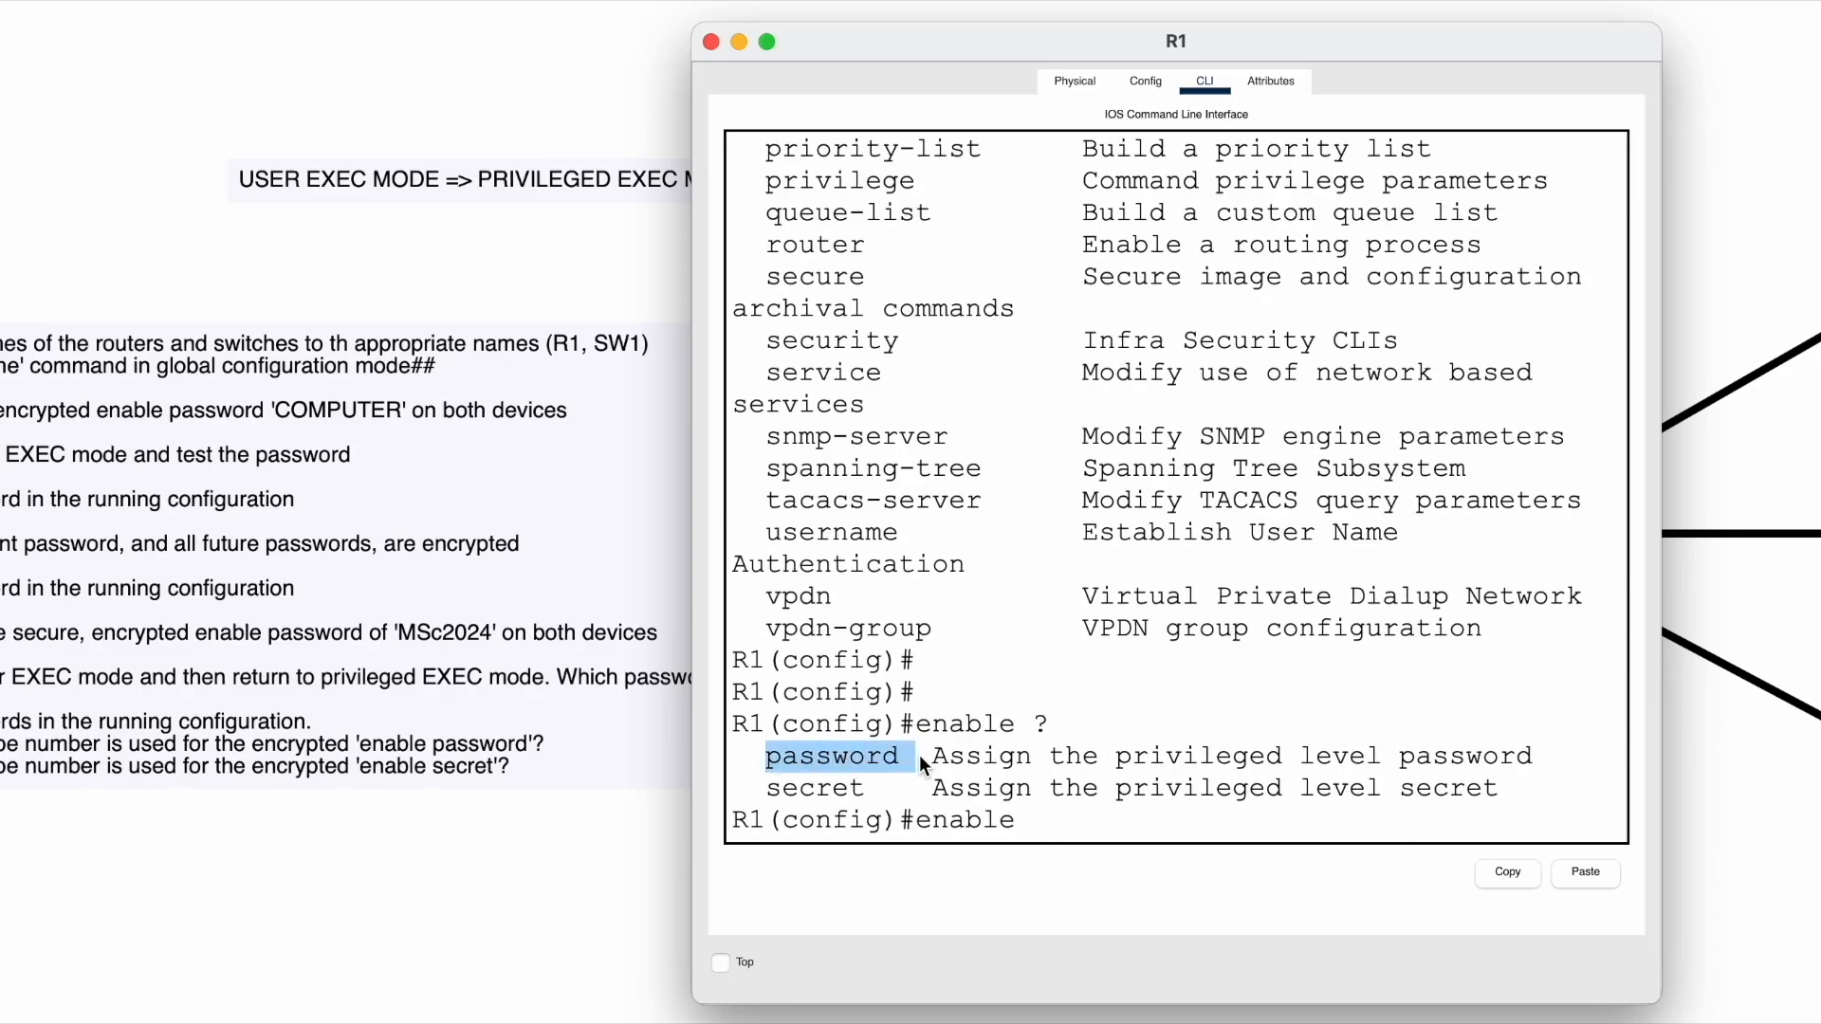
click(1043, 821)
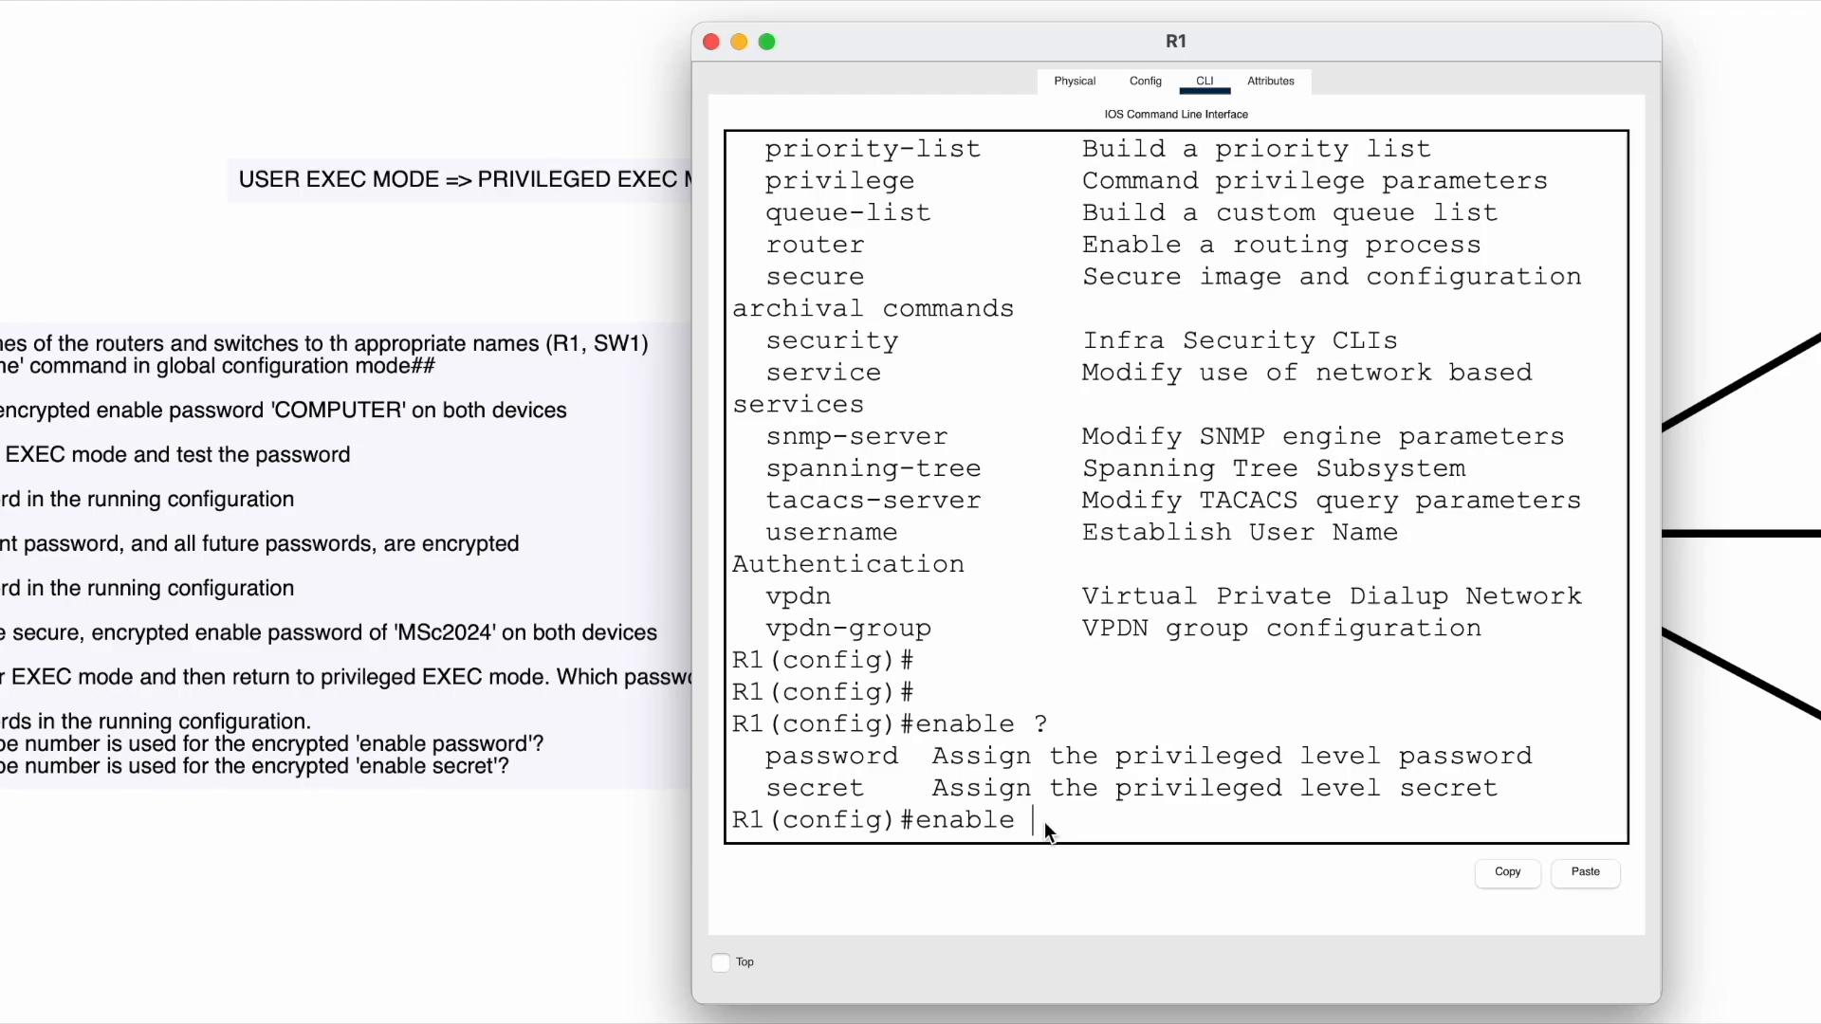
text(password)
drag(903, 819, 1144, 826)
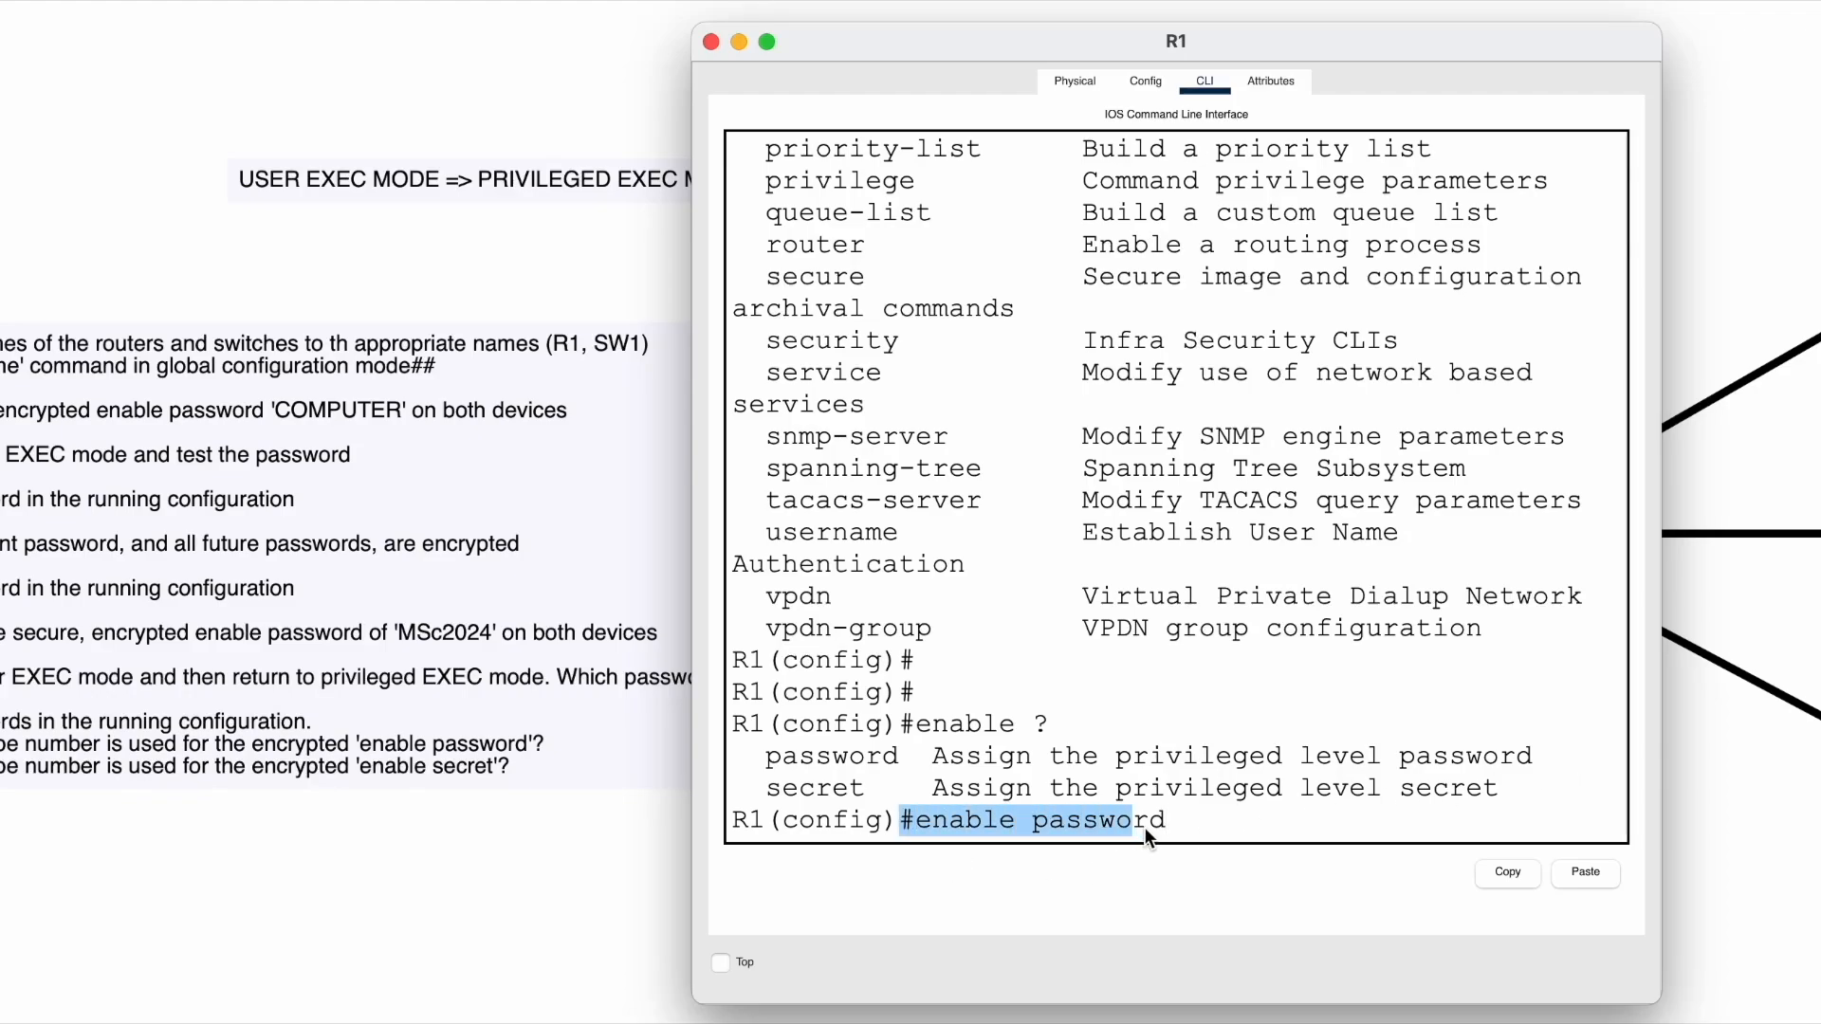
click(1212, 821)
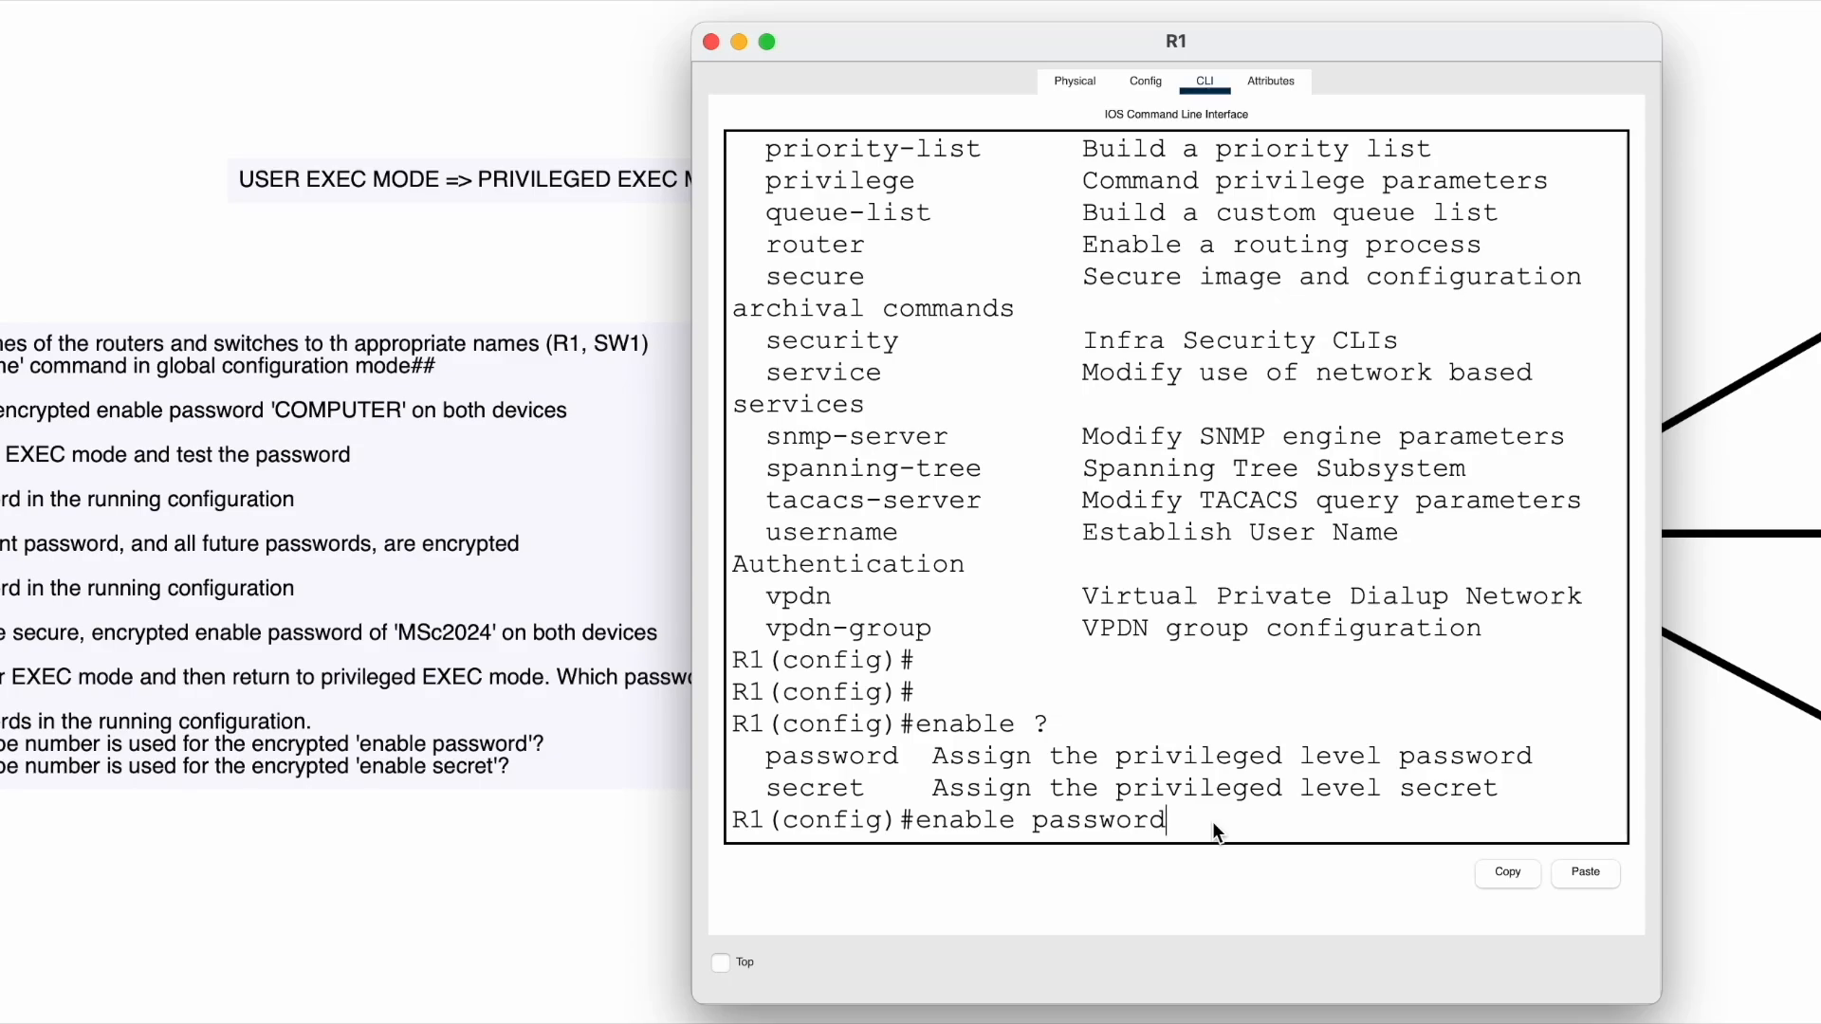
key(Return)
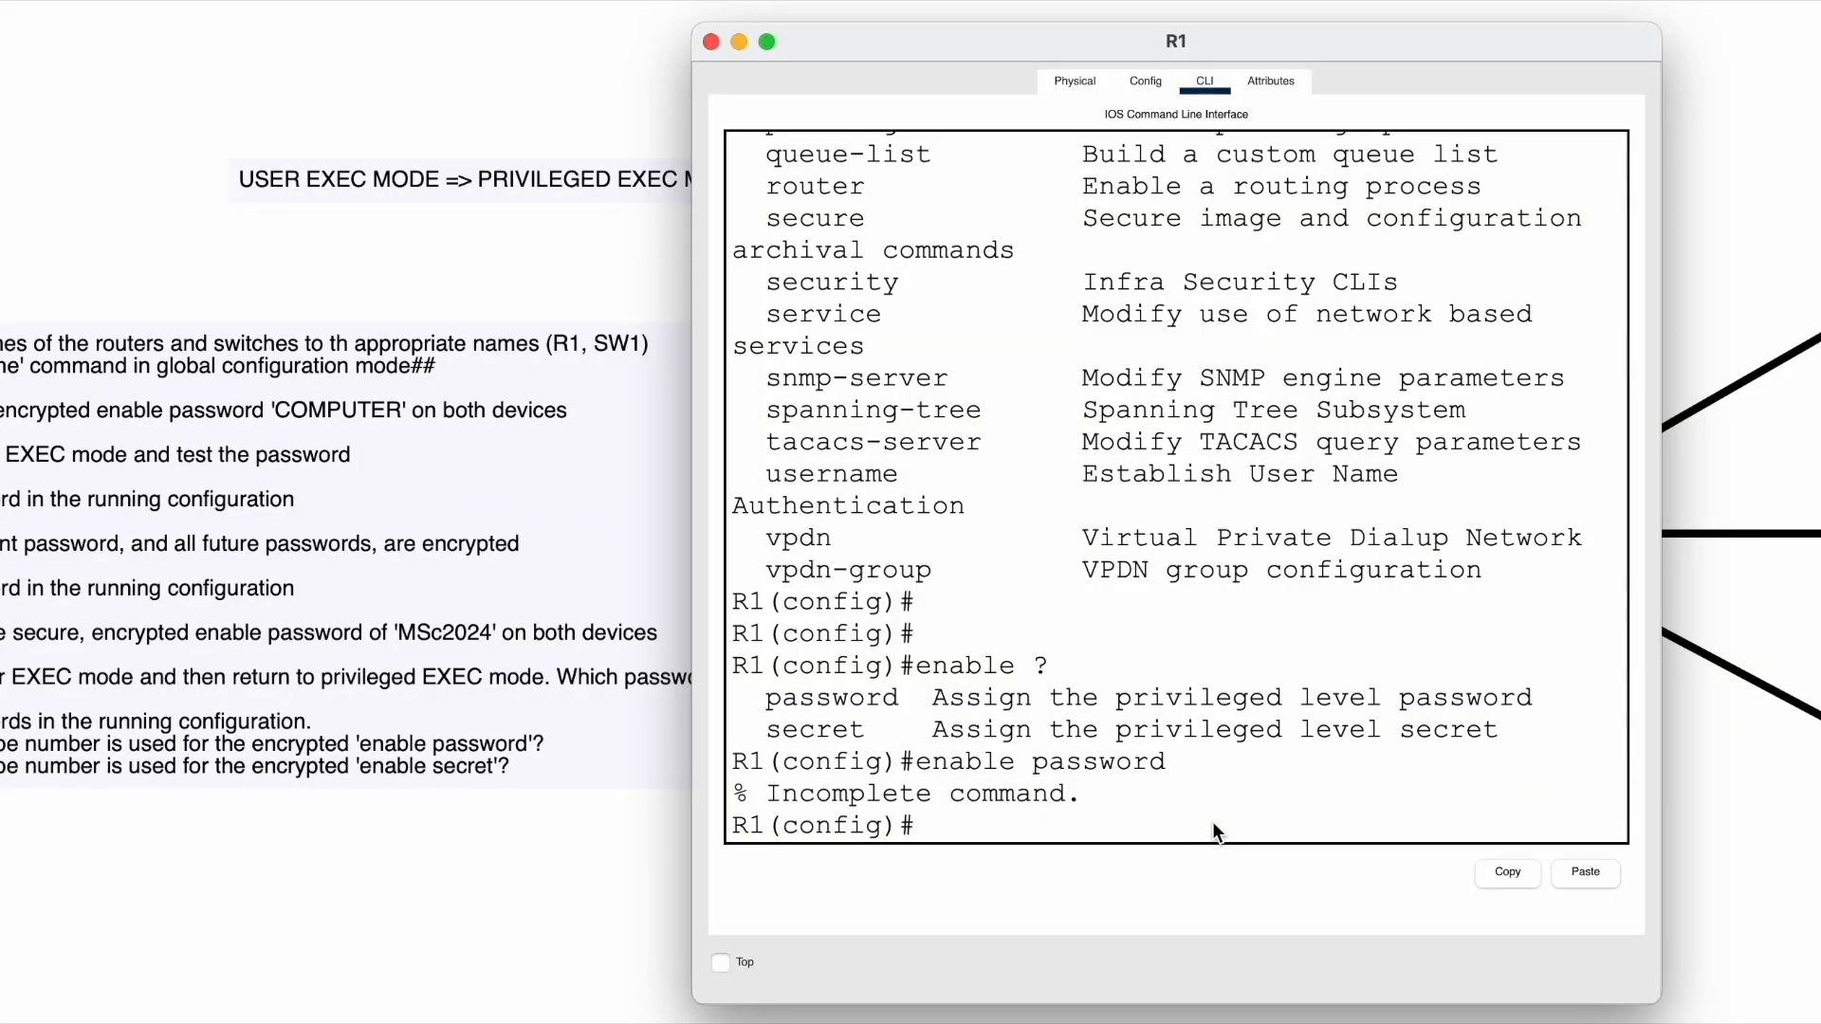
- Recall enable password and query its options with ?, highlighting 7, LINE and cleartext
key(Up)
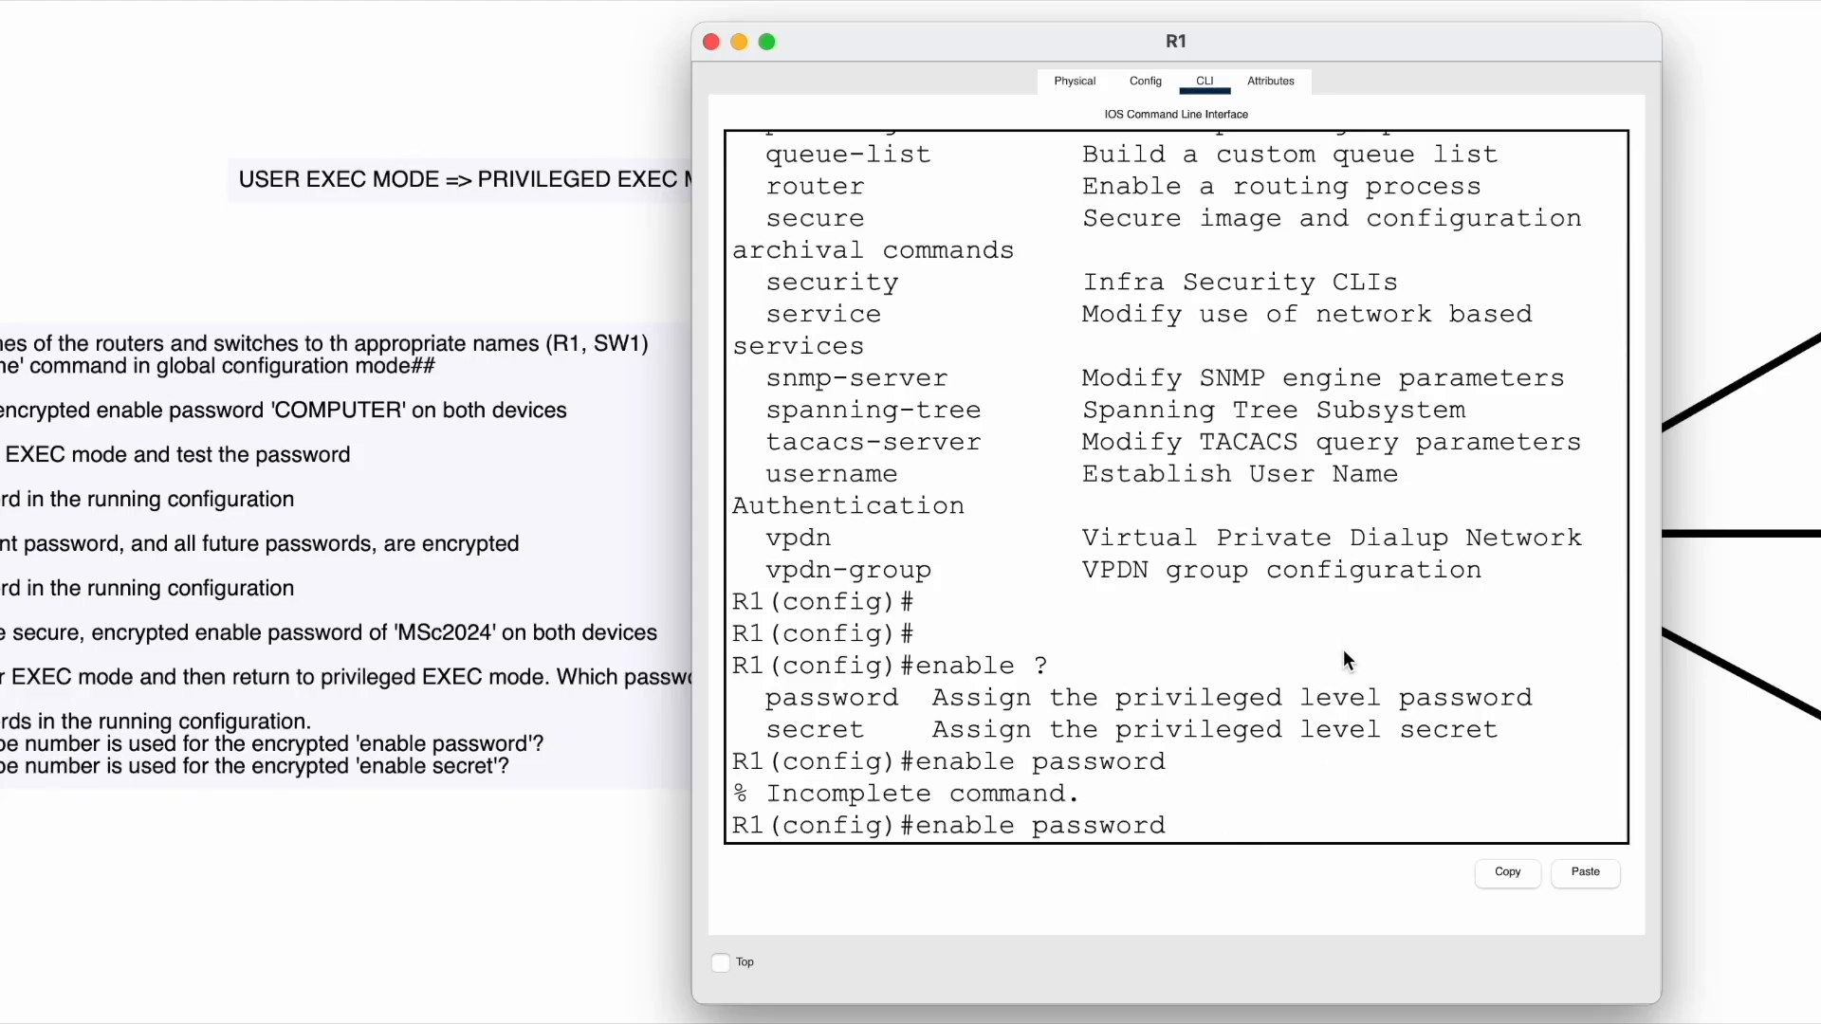
text(?)
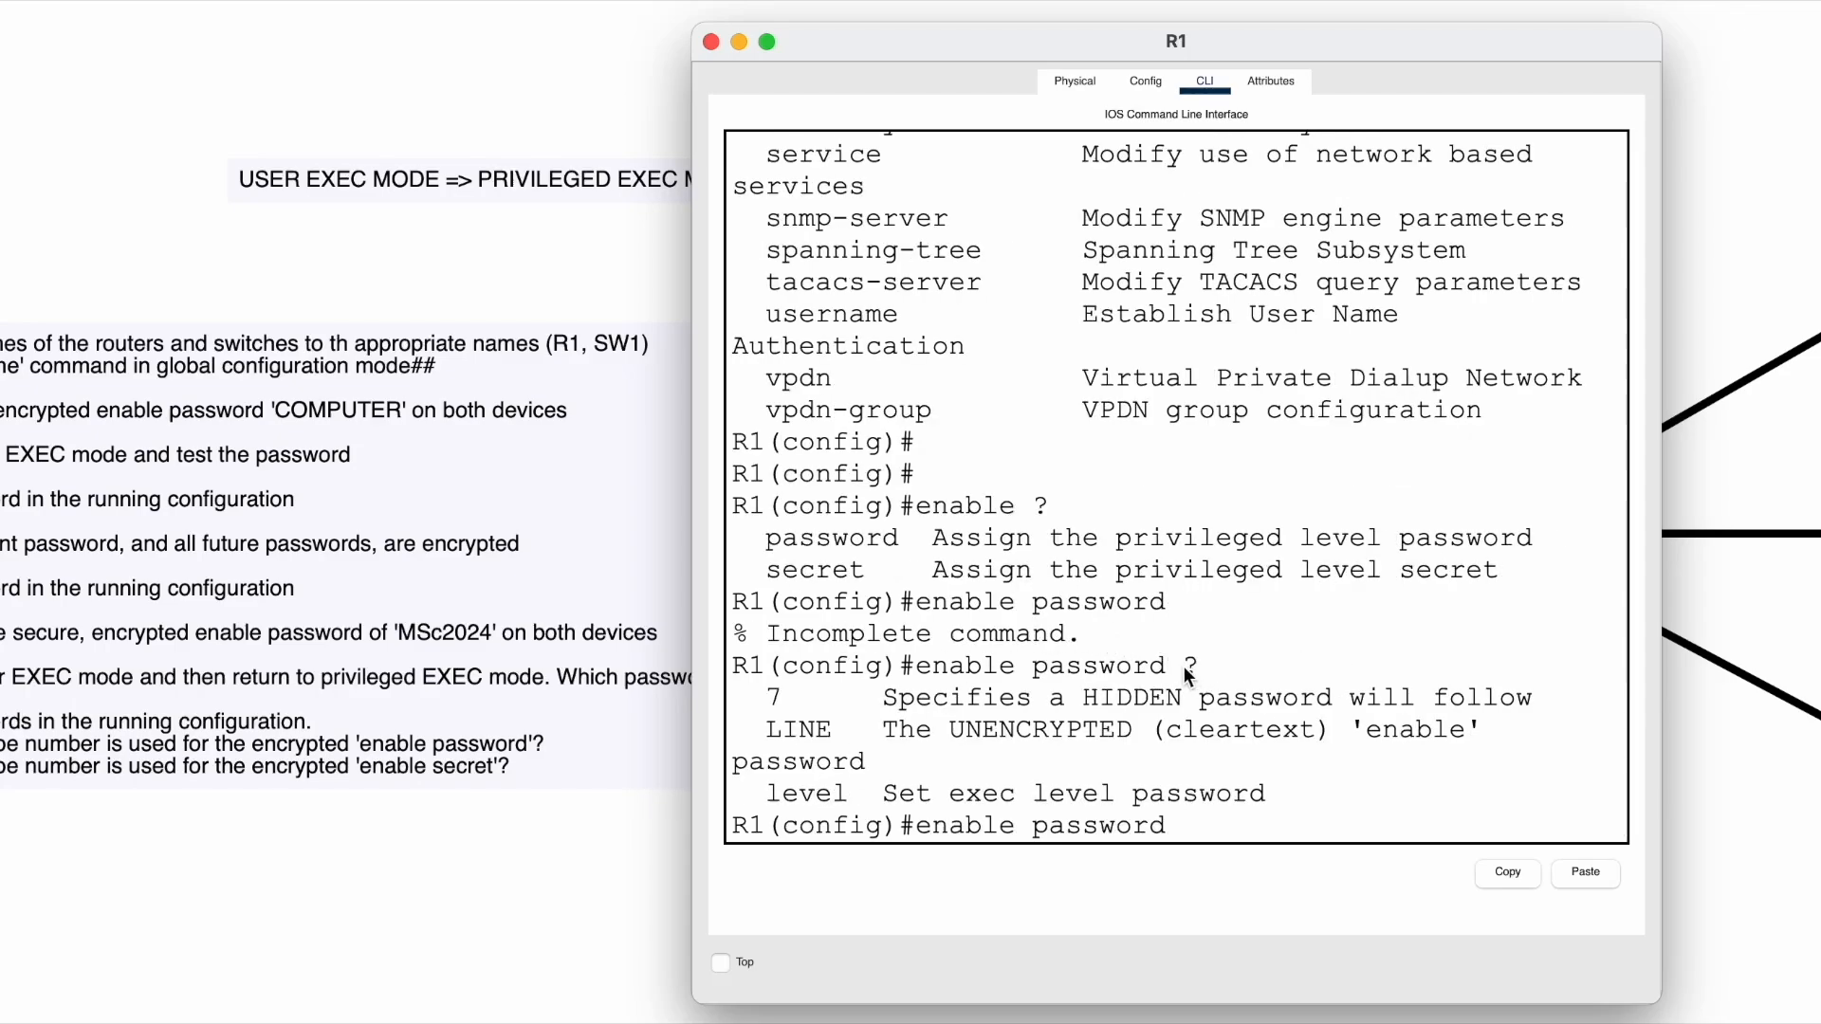
click(770, 698)
drag(765, 697, 795, 697)
click(935, 693)
drag(770, 730, 830, 728)
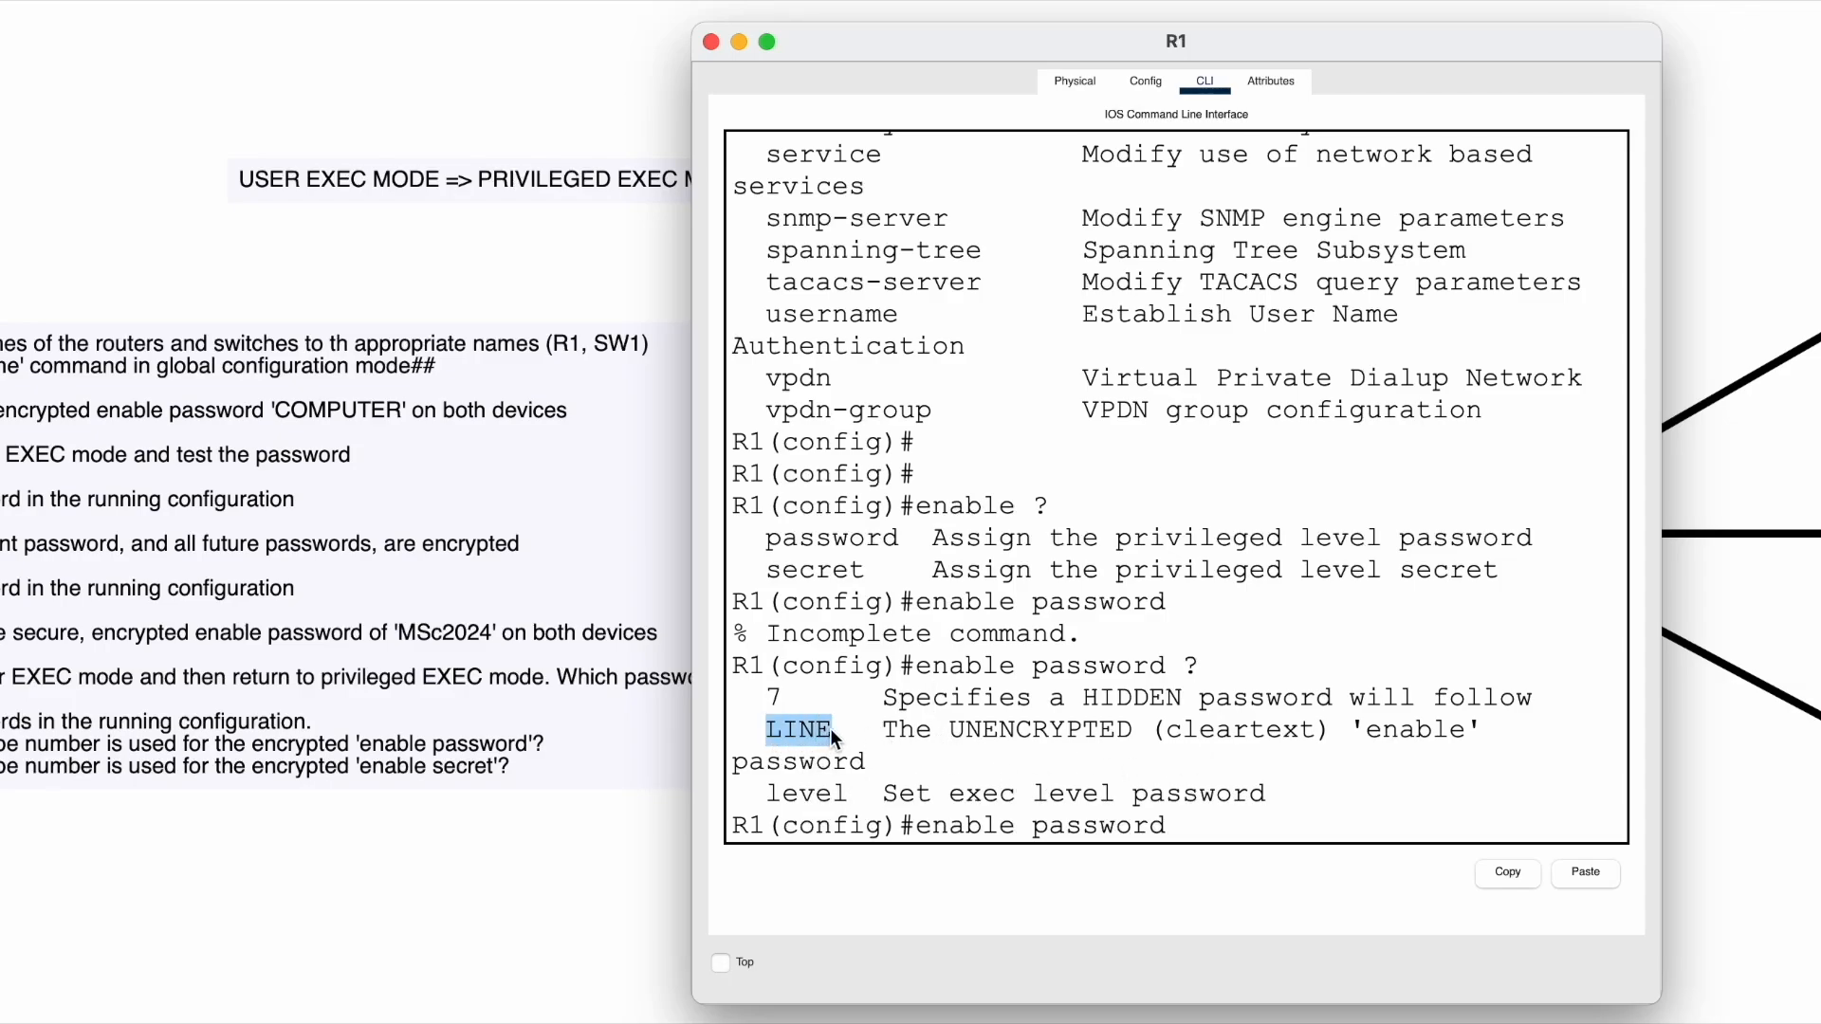
click(888, 734)
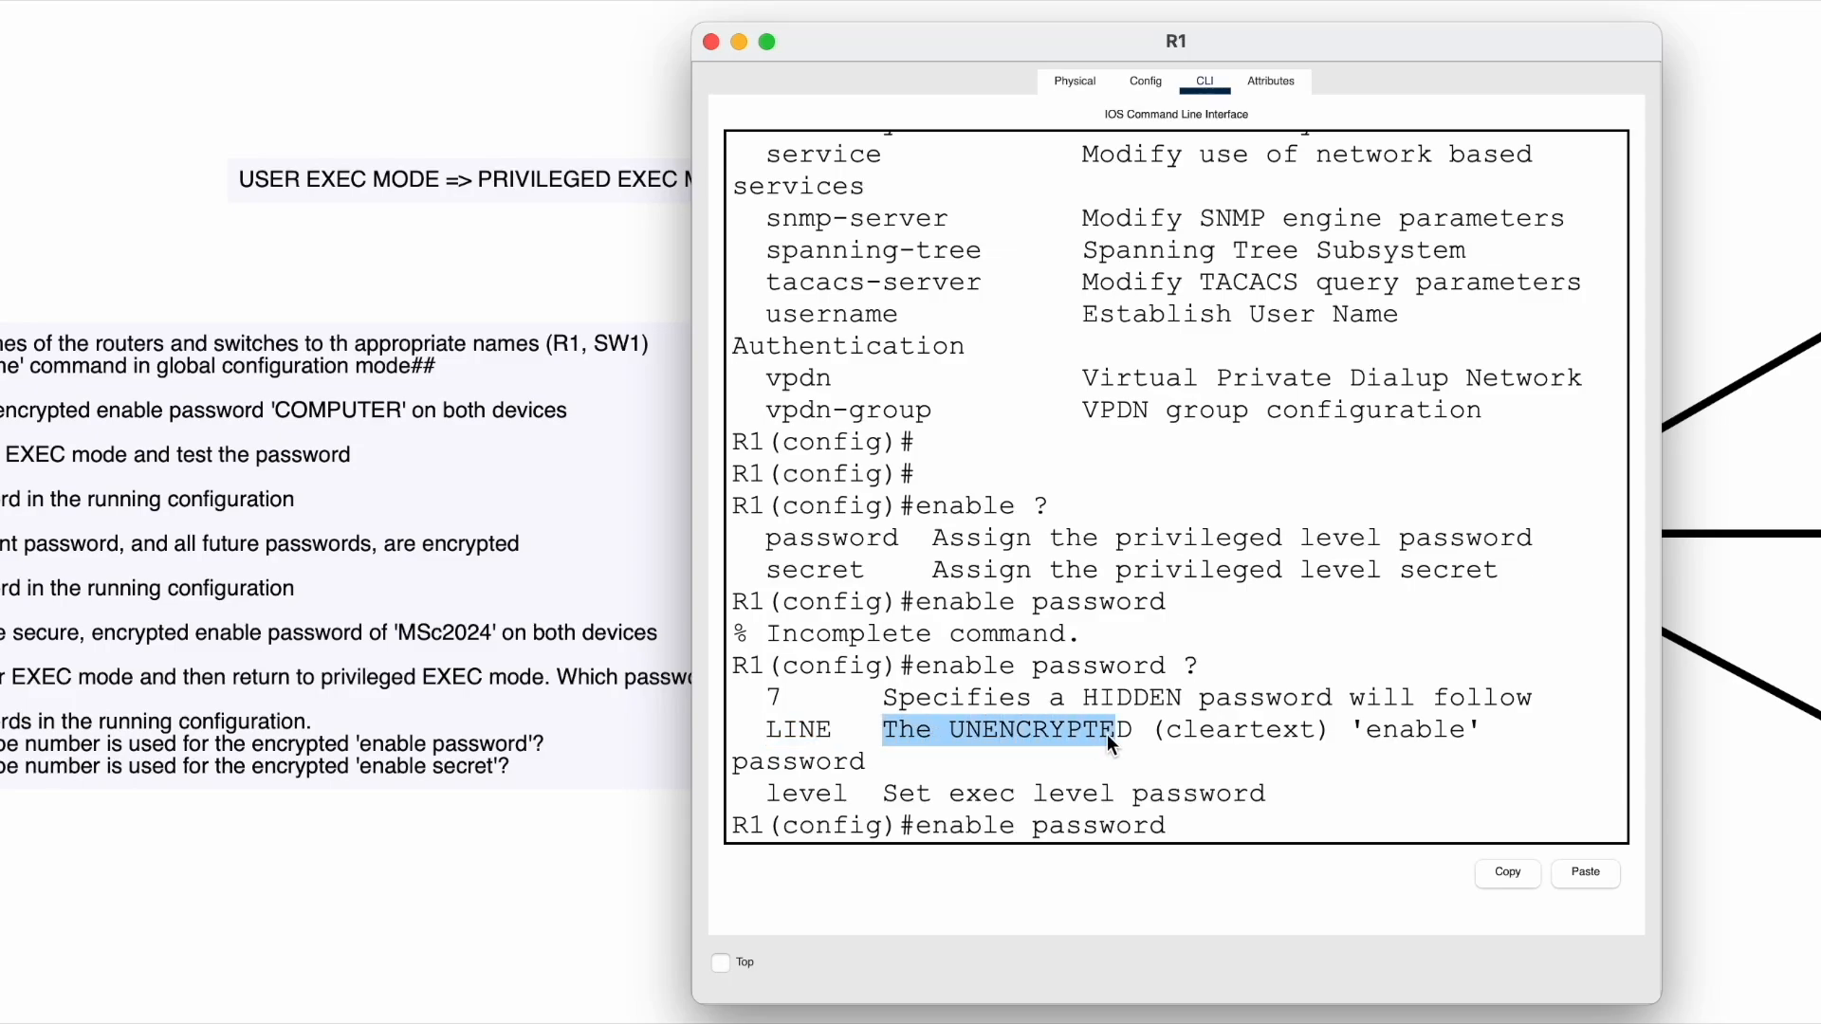
drag(1178, 736, 1312, 736)
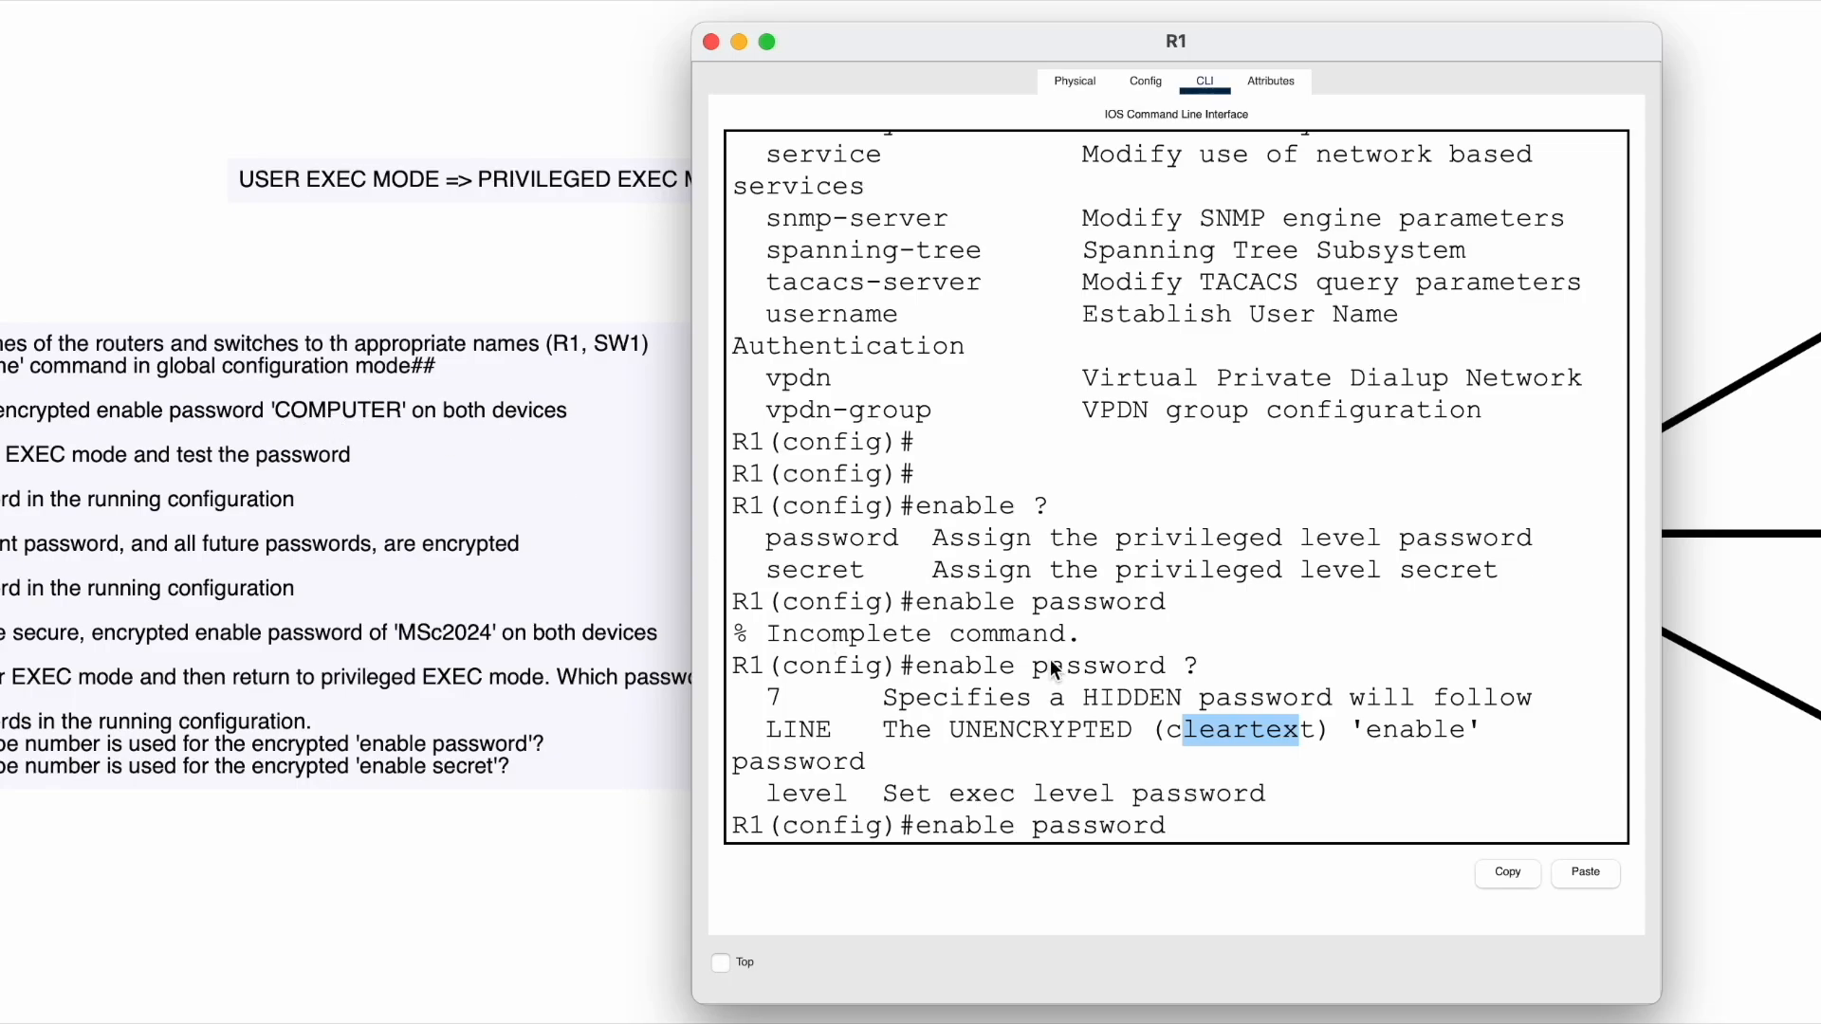
click(1193, 825)
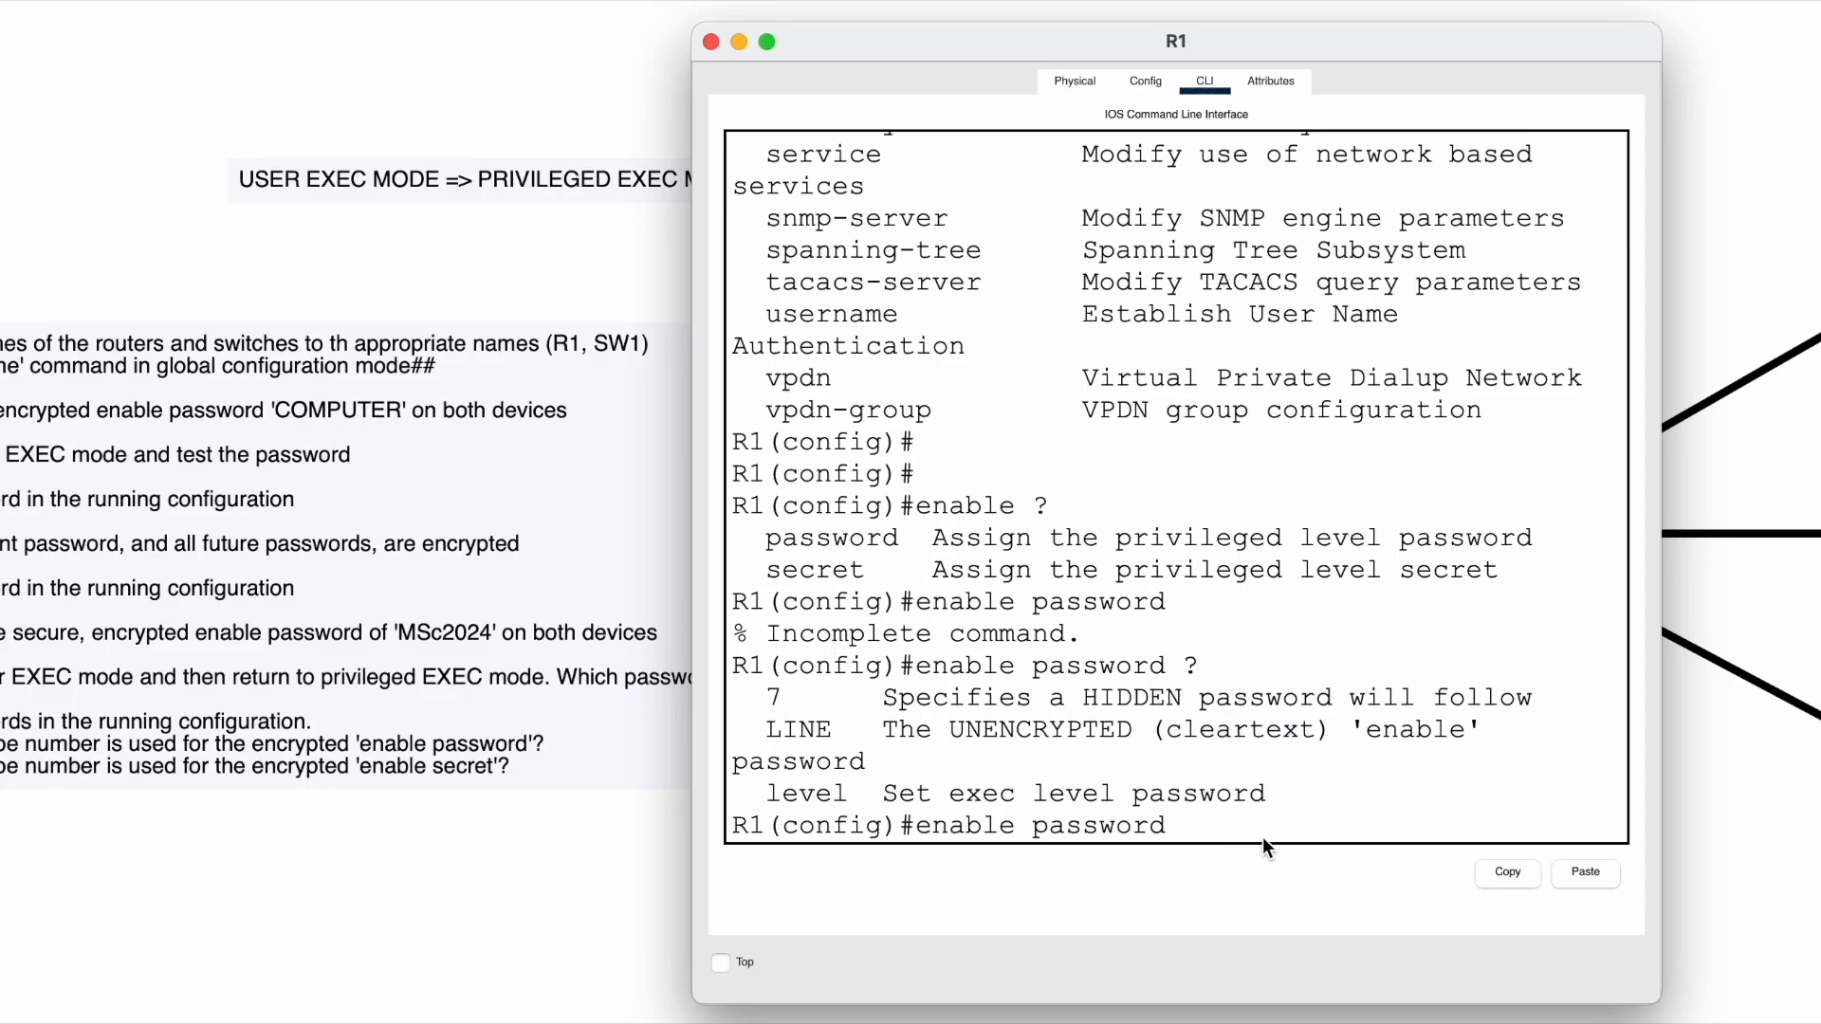
- Finish enable password with the task's password in capitals and submit it
key(Caps_Lock)
key(Caps_Lock)
key(Return)
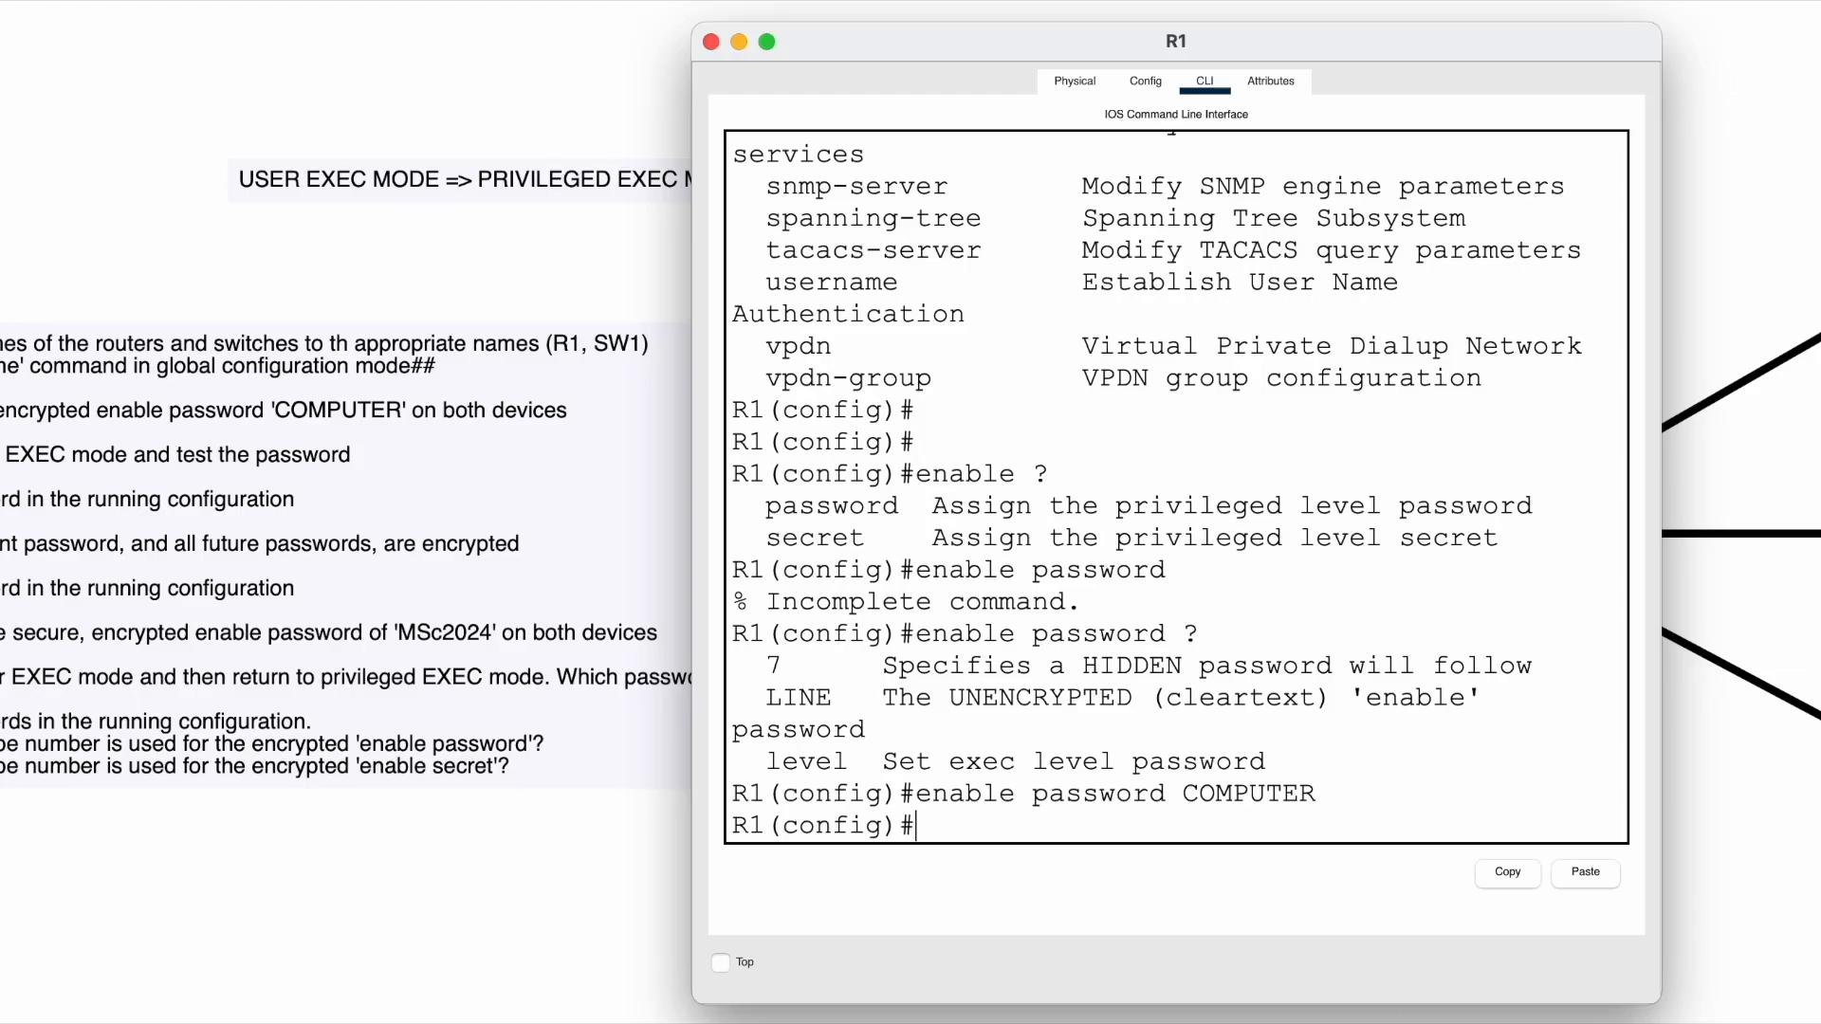
drag(914, 794, 1321, 778)
click(1331, 782)
drag(764, 666, 899, 740)
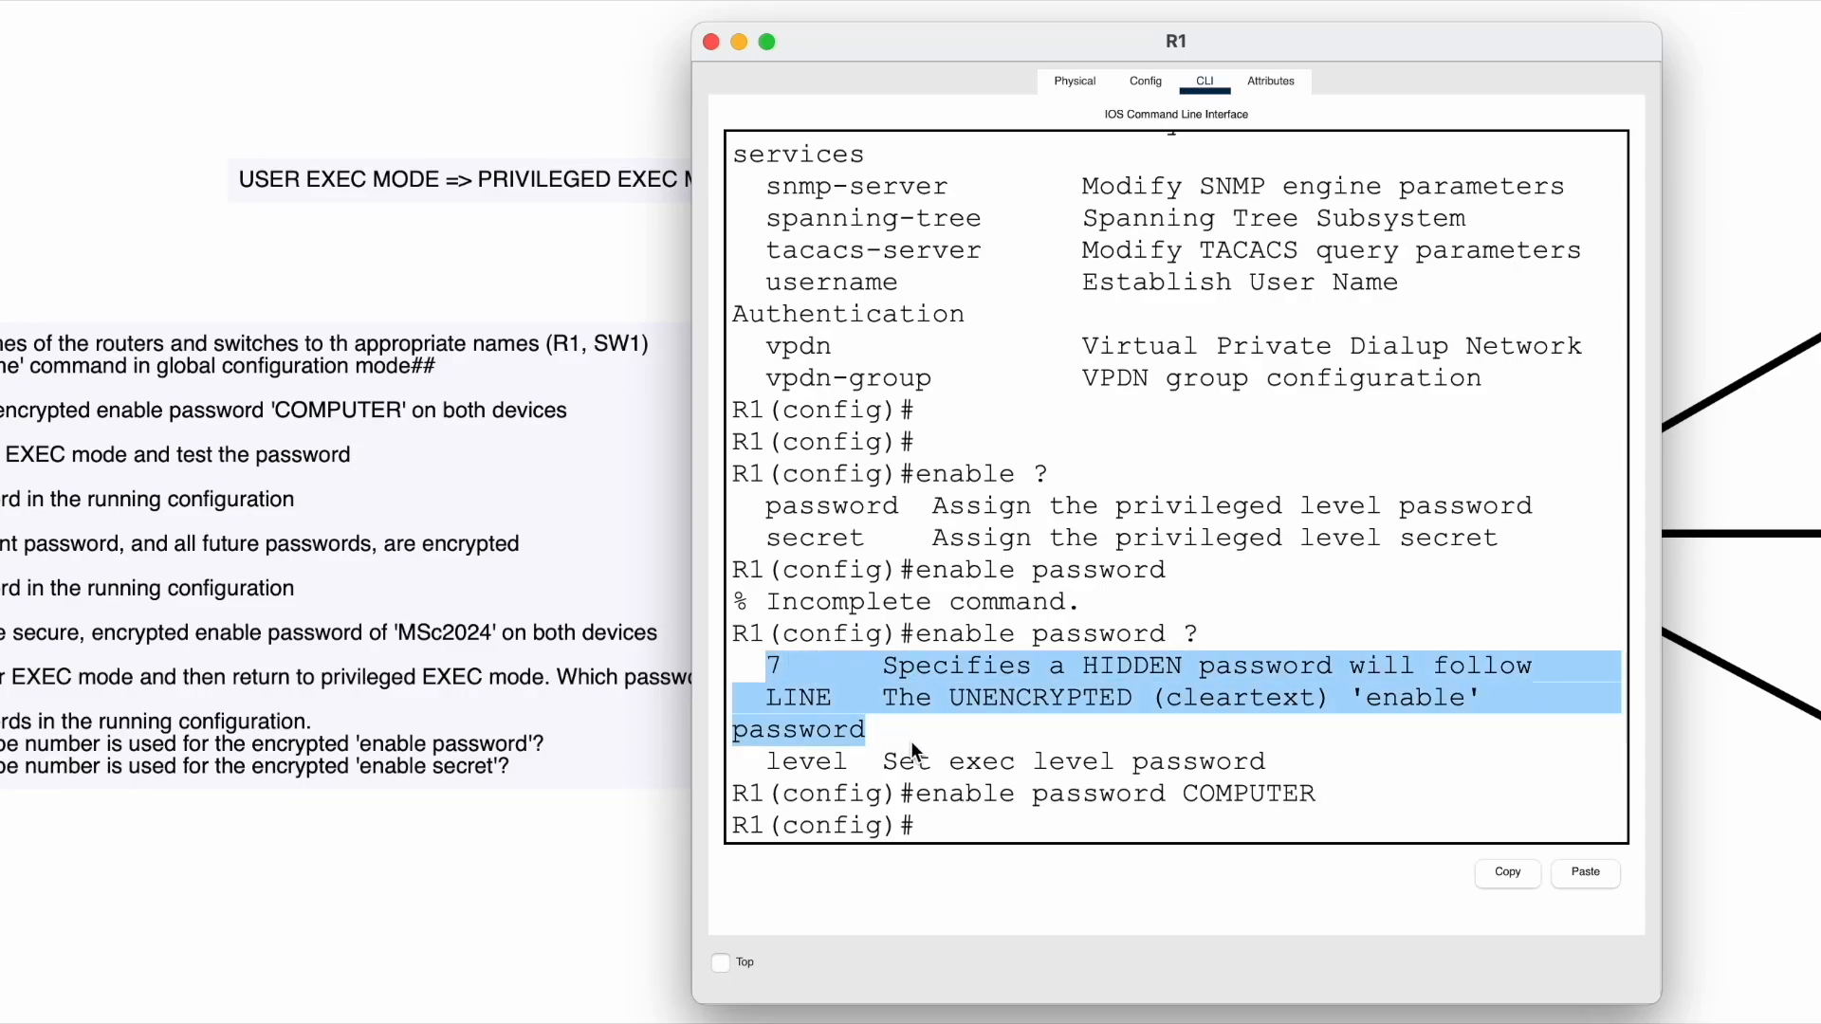
click(915, 739)
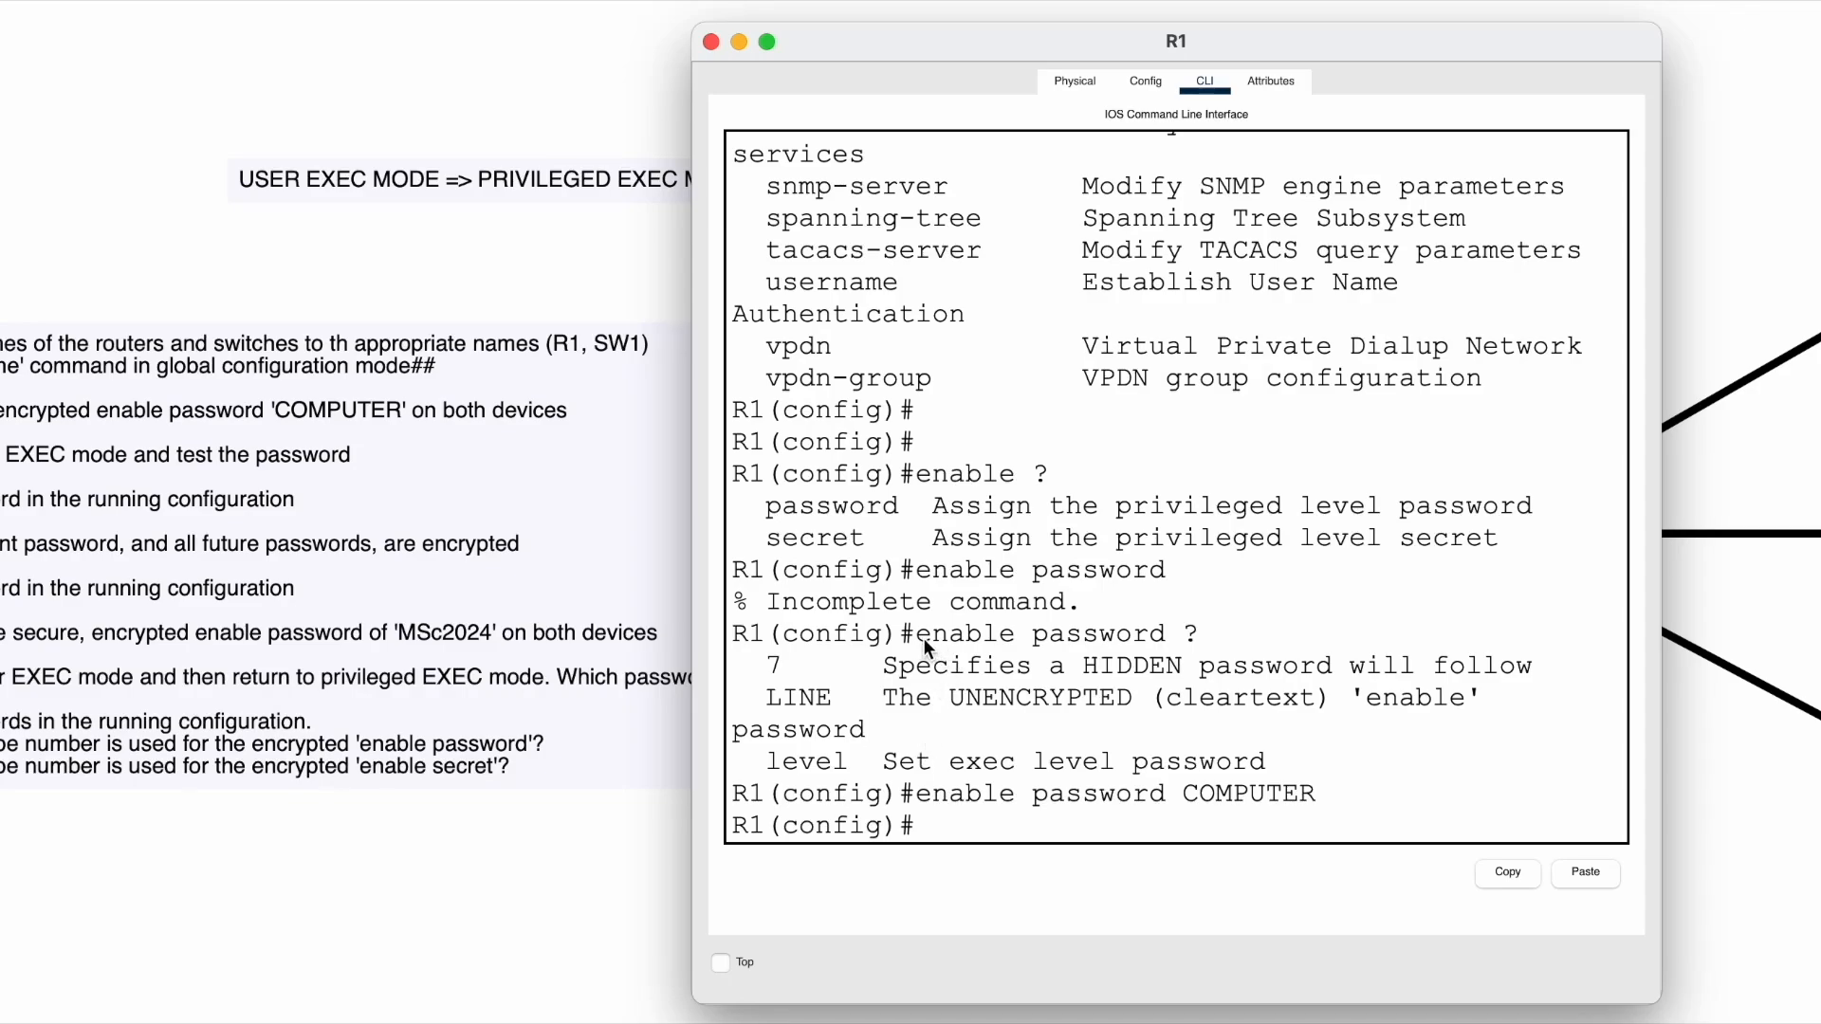
click(766, 42)
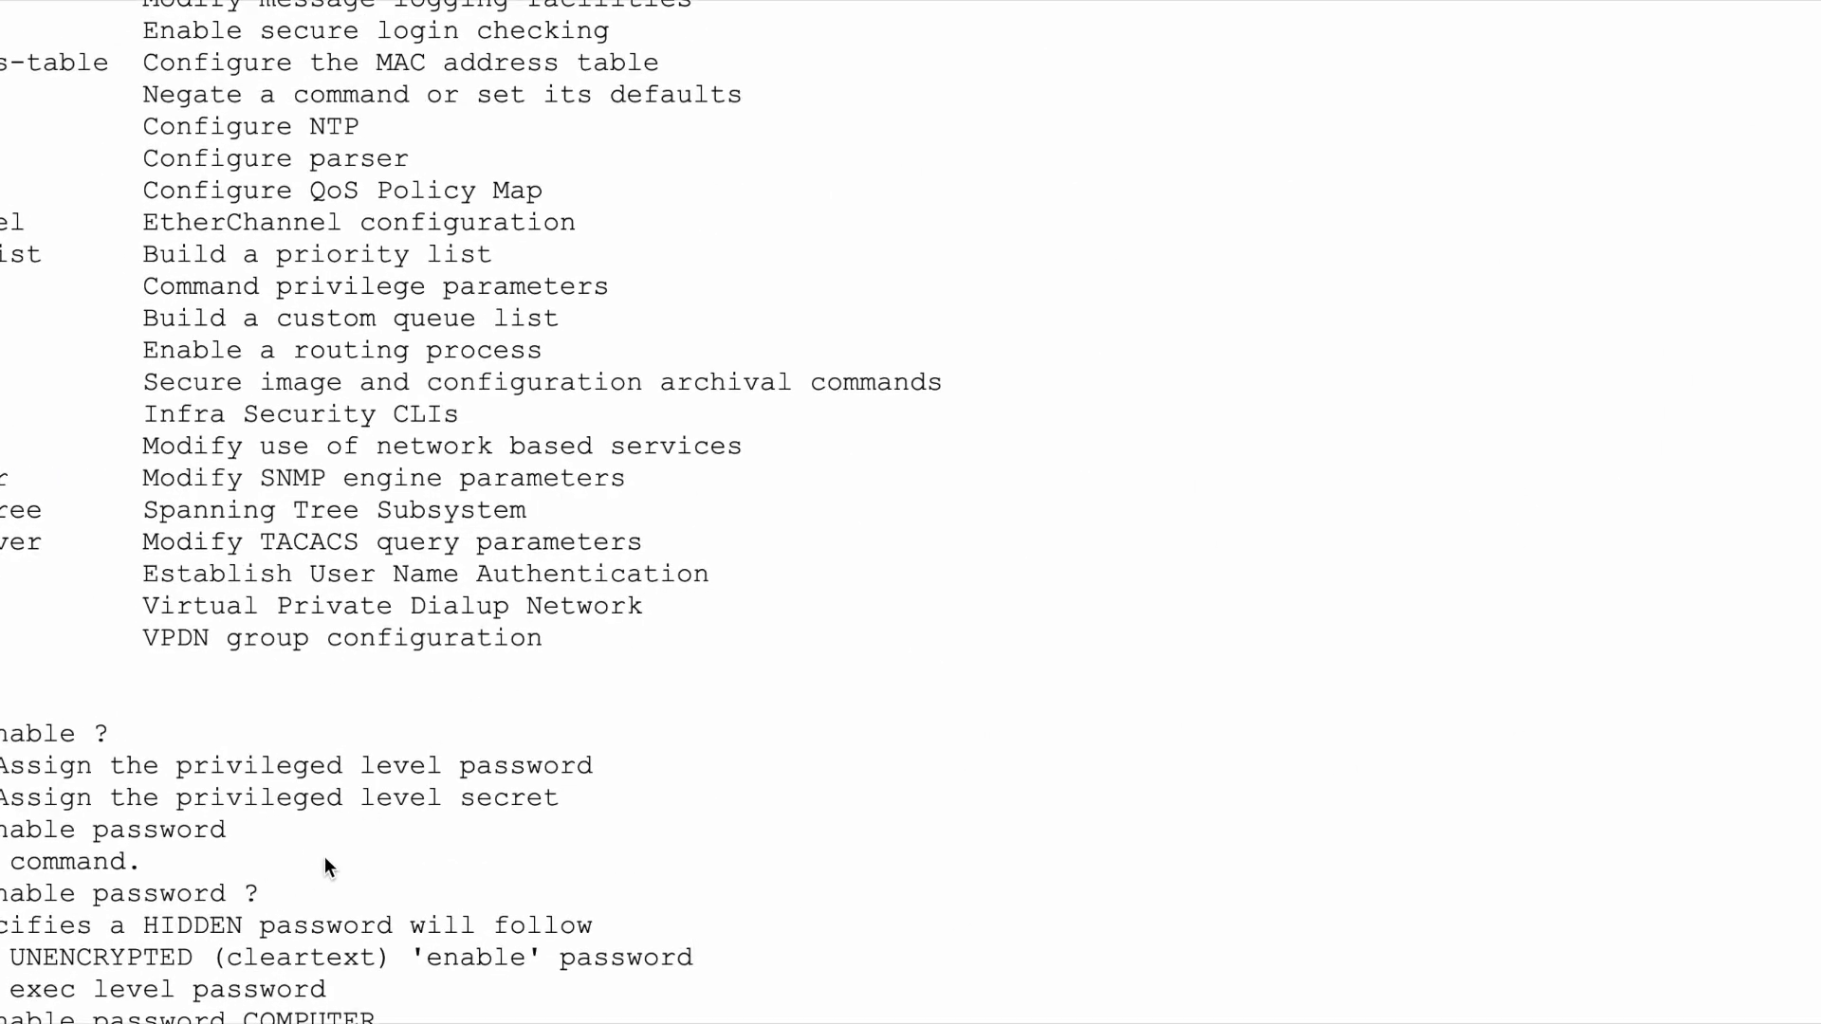
drag(3, 893, 192, 894)
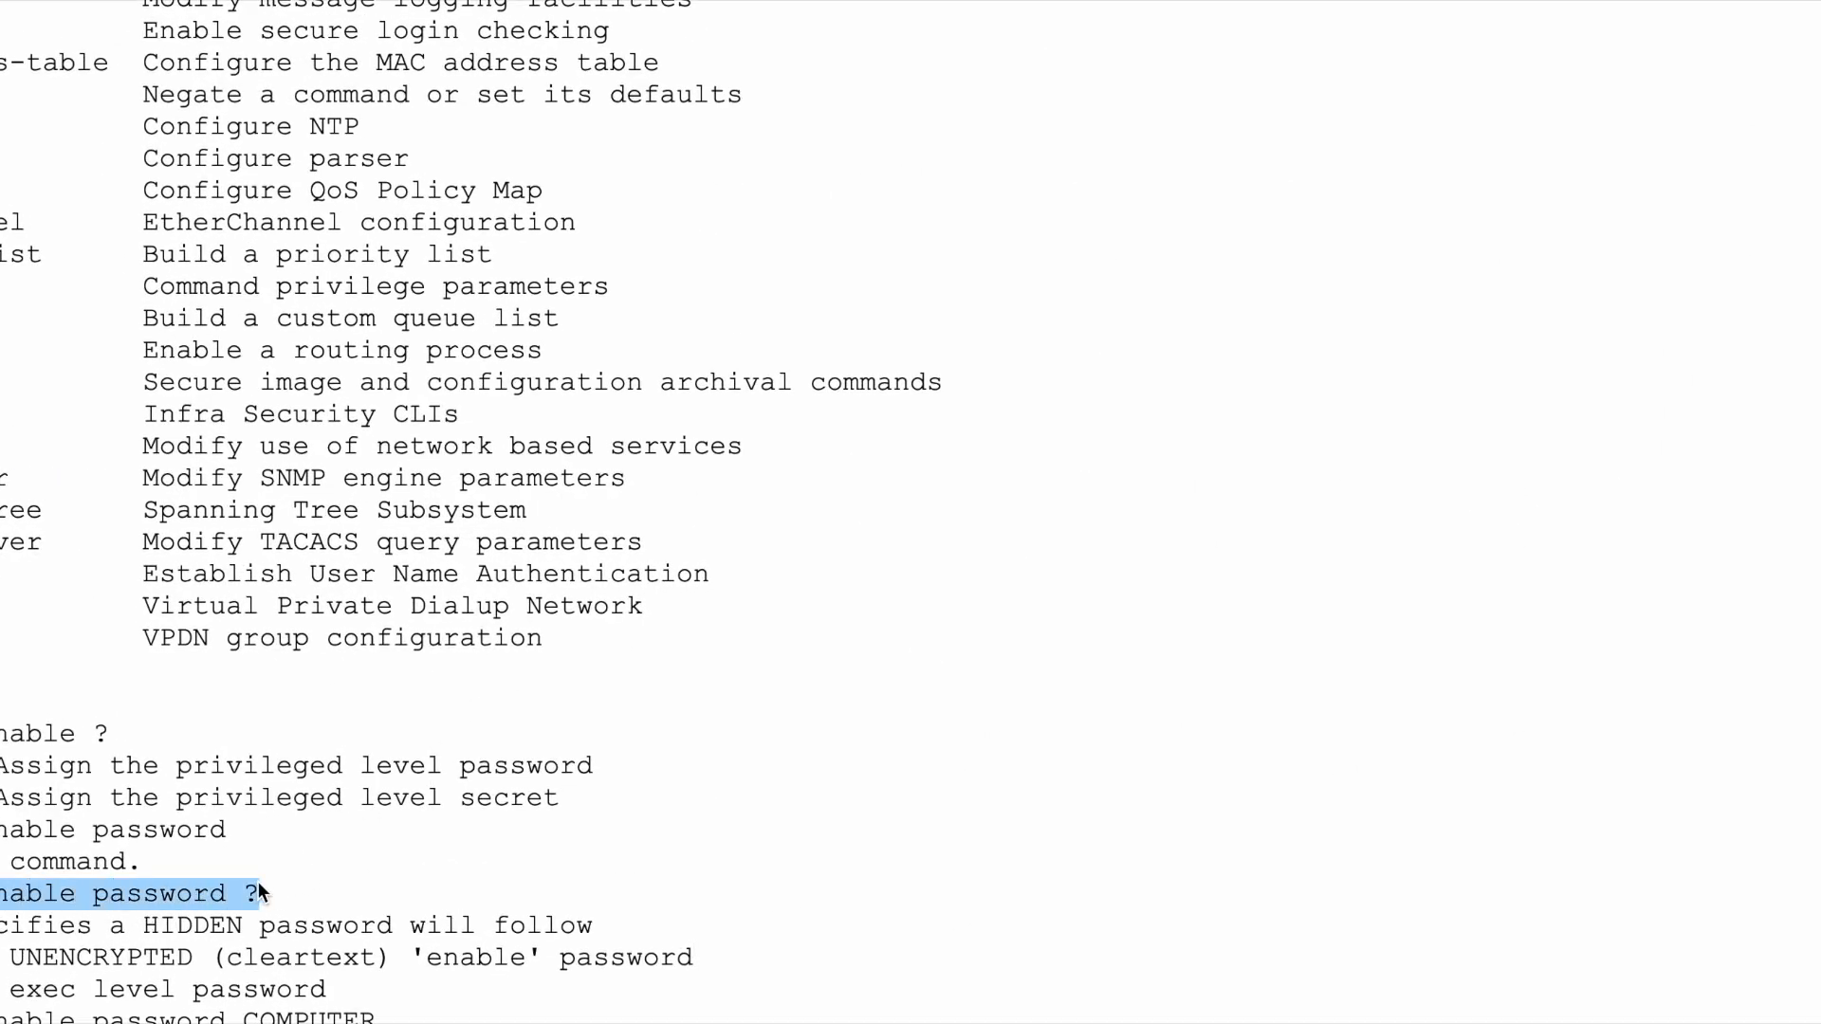
click(255, 886)
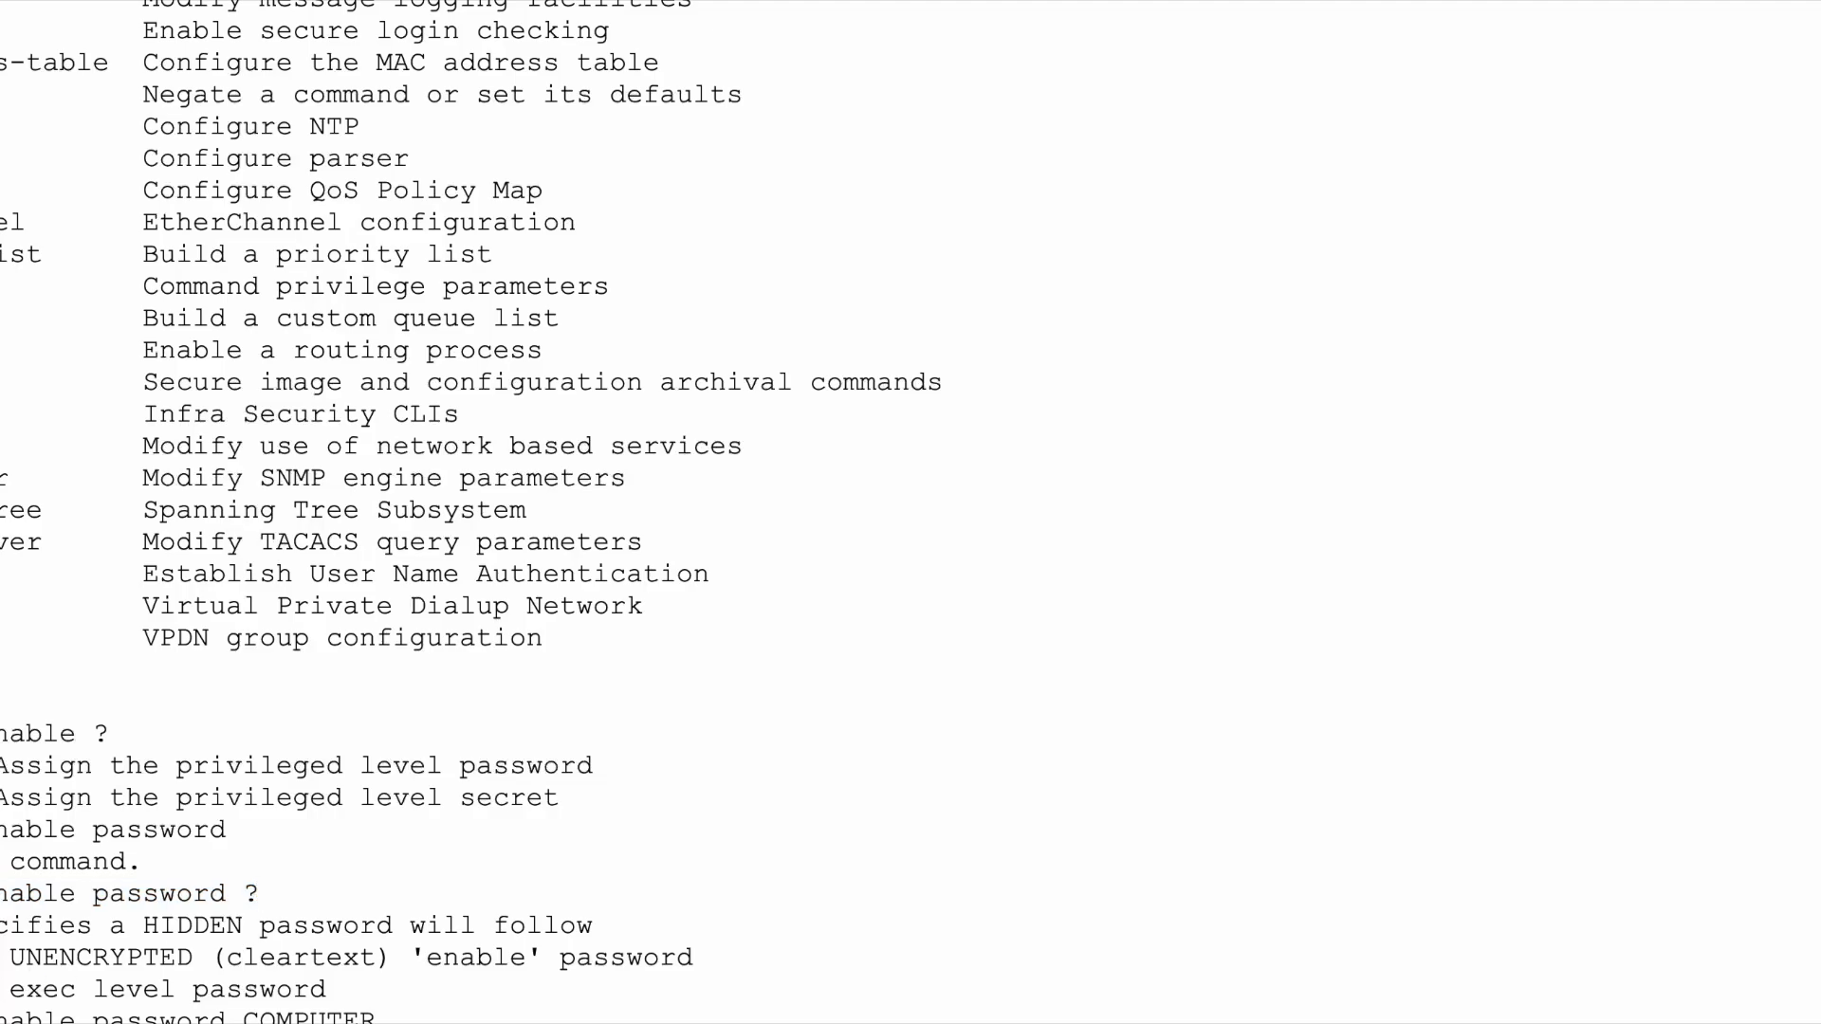
drag(246, 1019, 381, 1018)
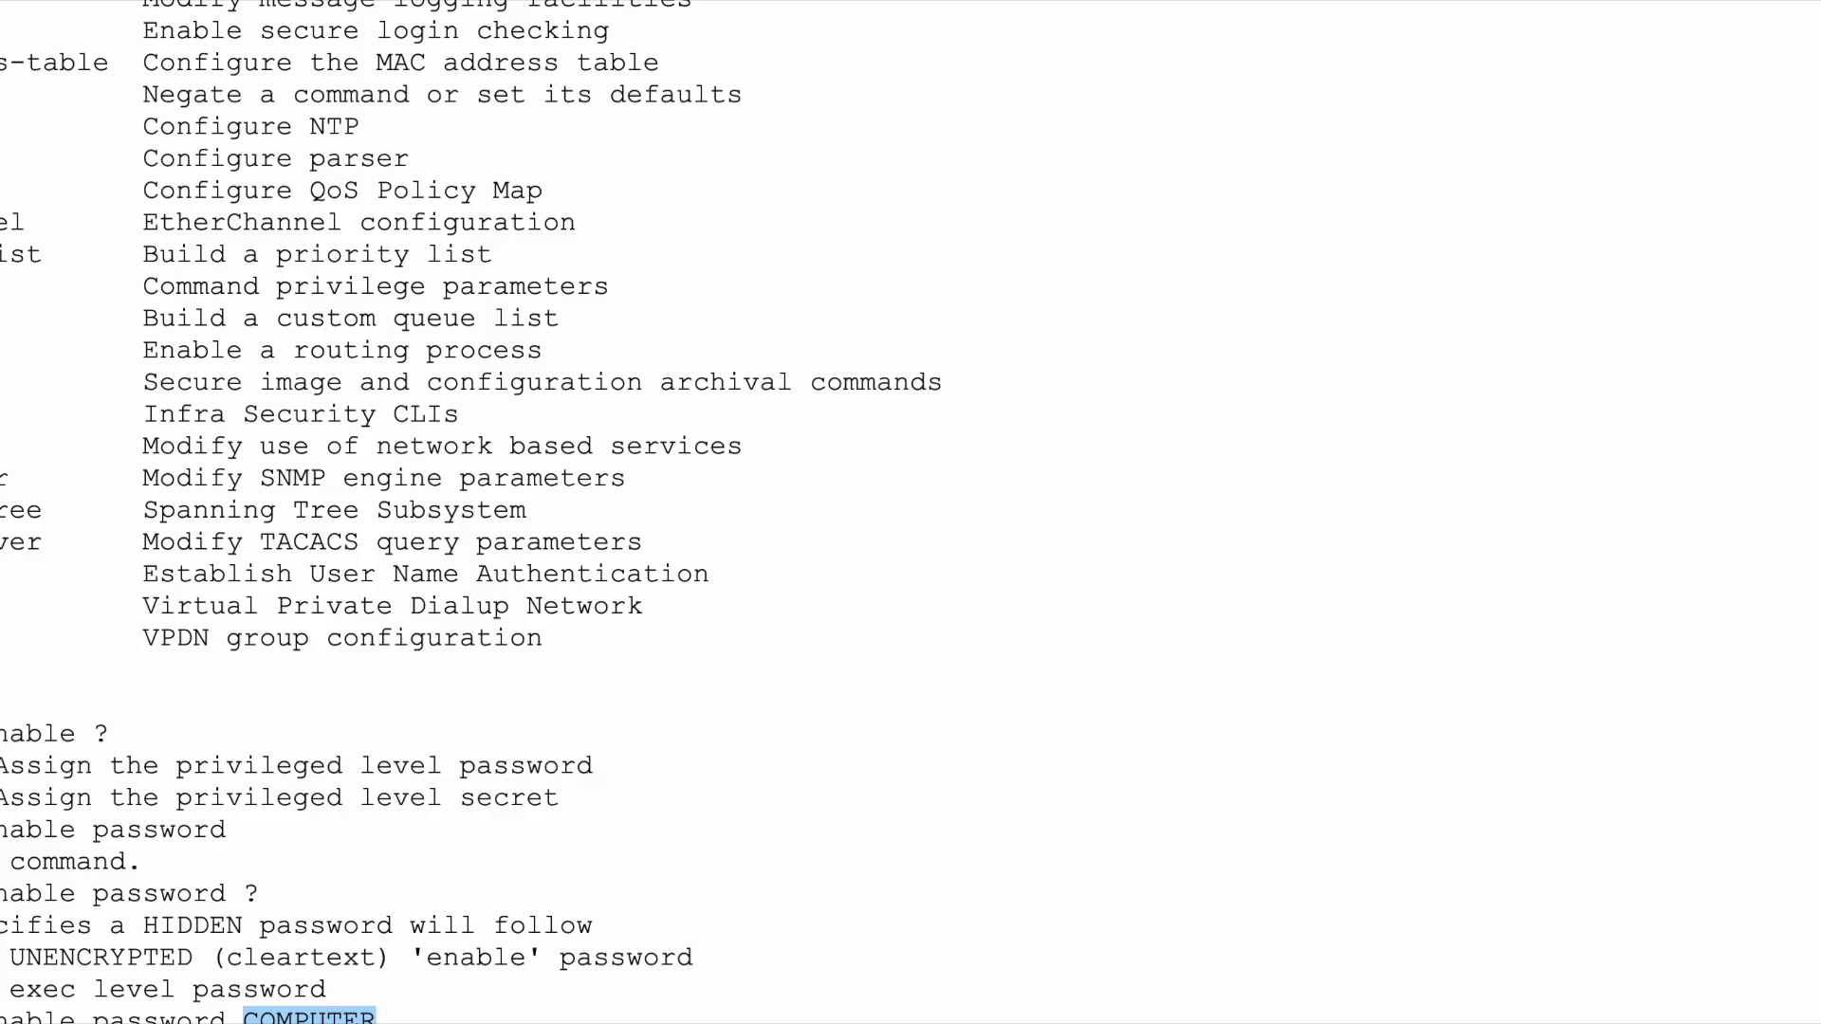
click(376, 1020)
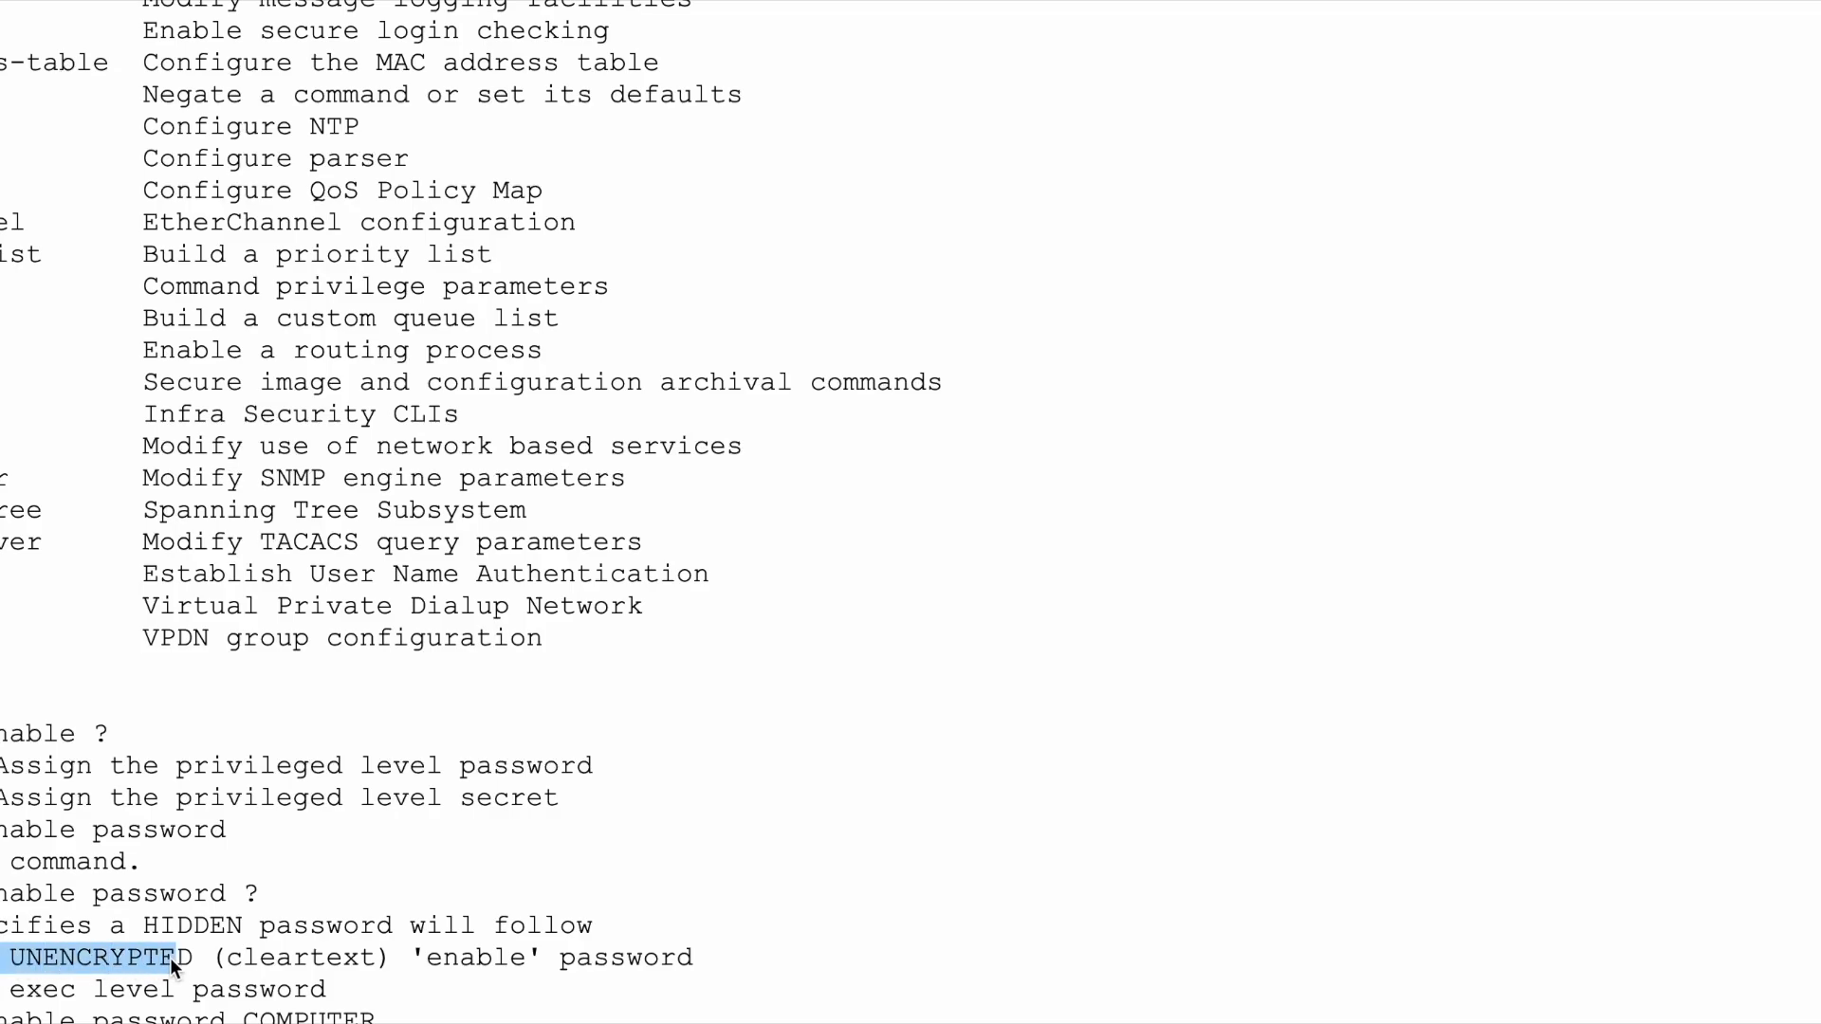
drag(224, 959, 521, 958)
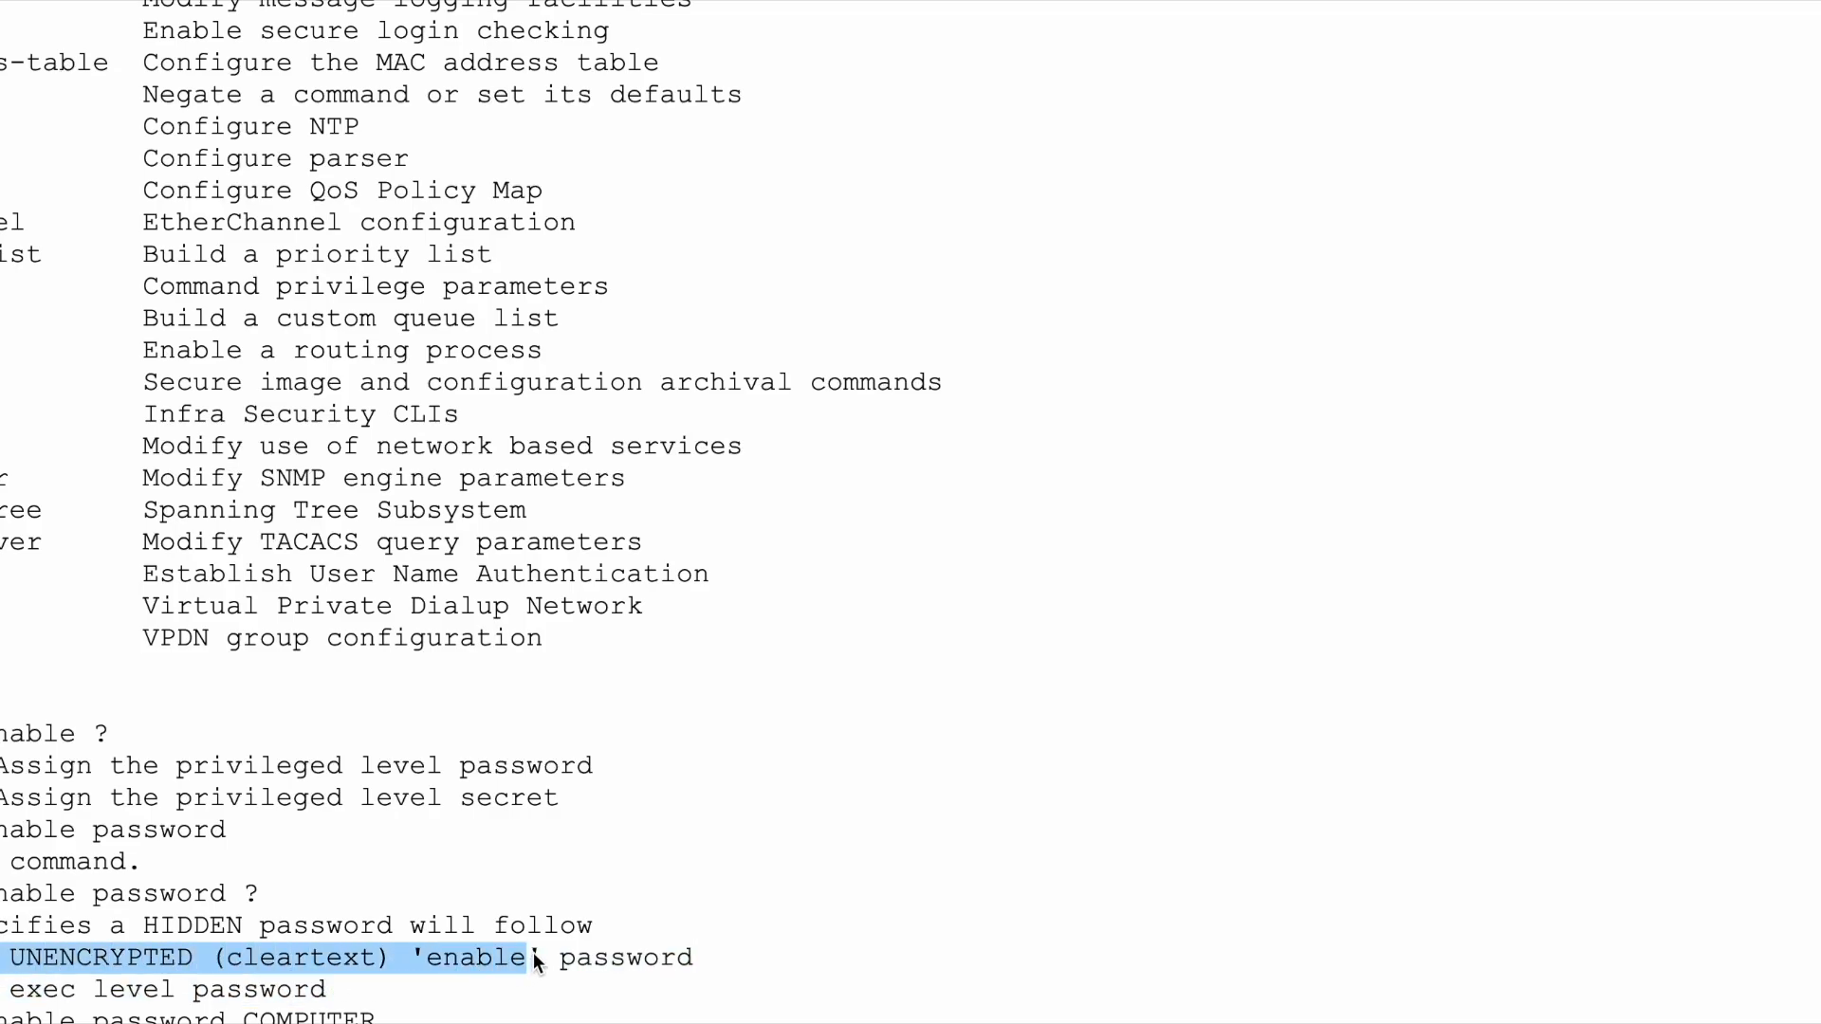
drag(244, 1019, 377, 1019)
click(259, 1017)
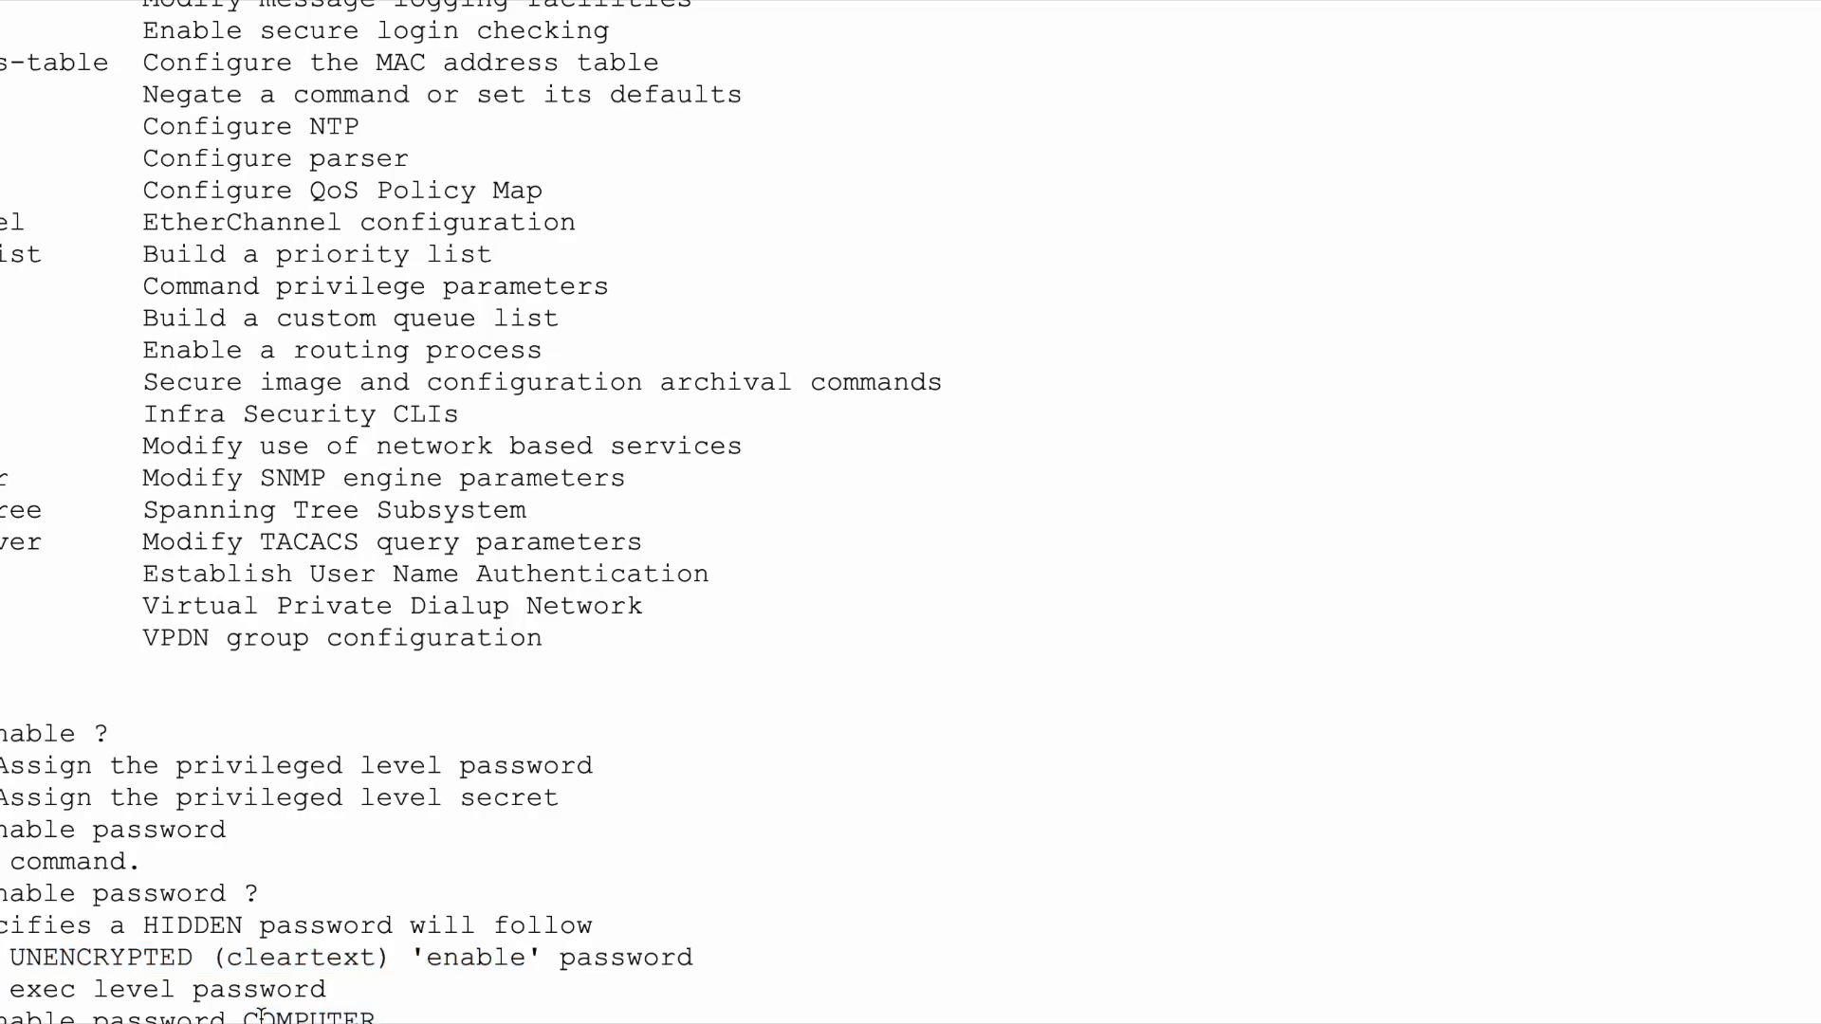
drag(243, 1018, 378, 1018)
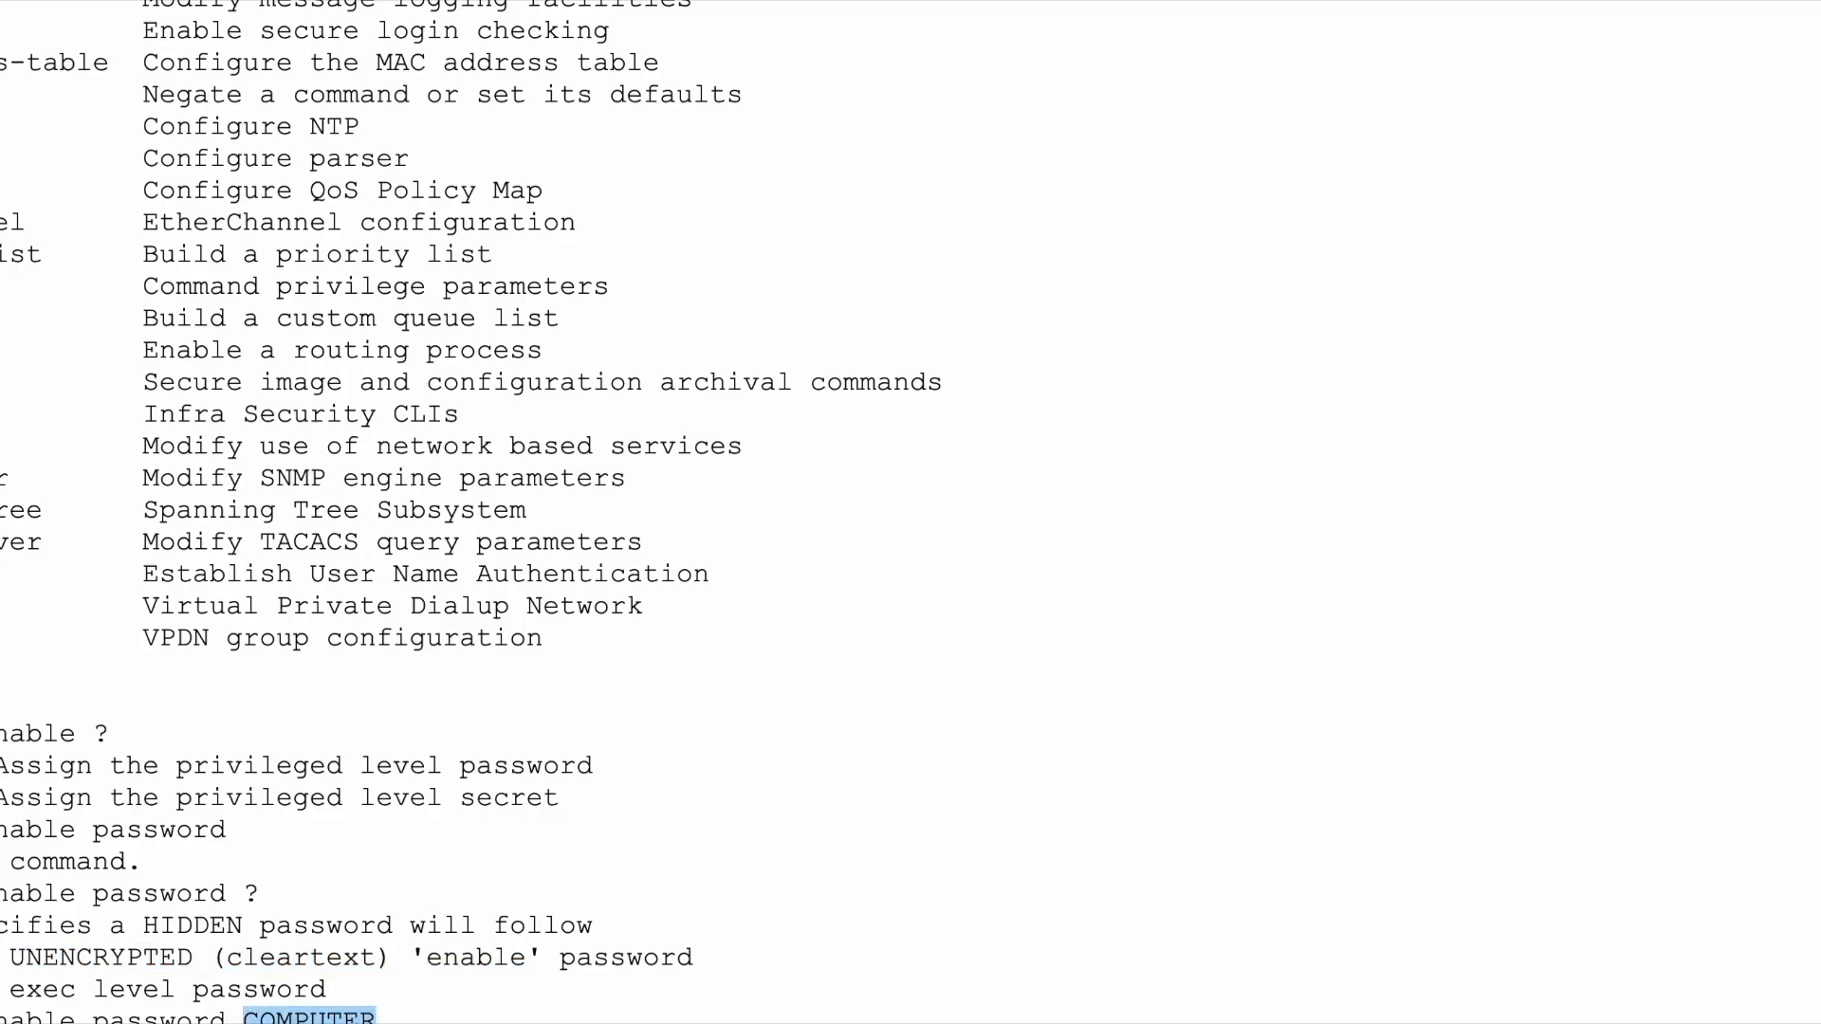
drag(3, 958, 715, 977)
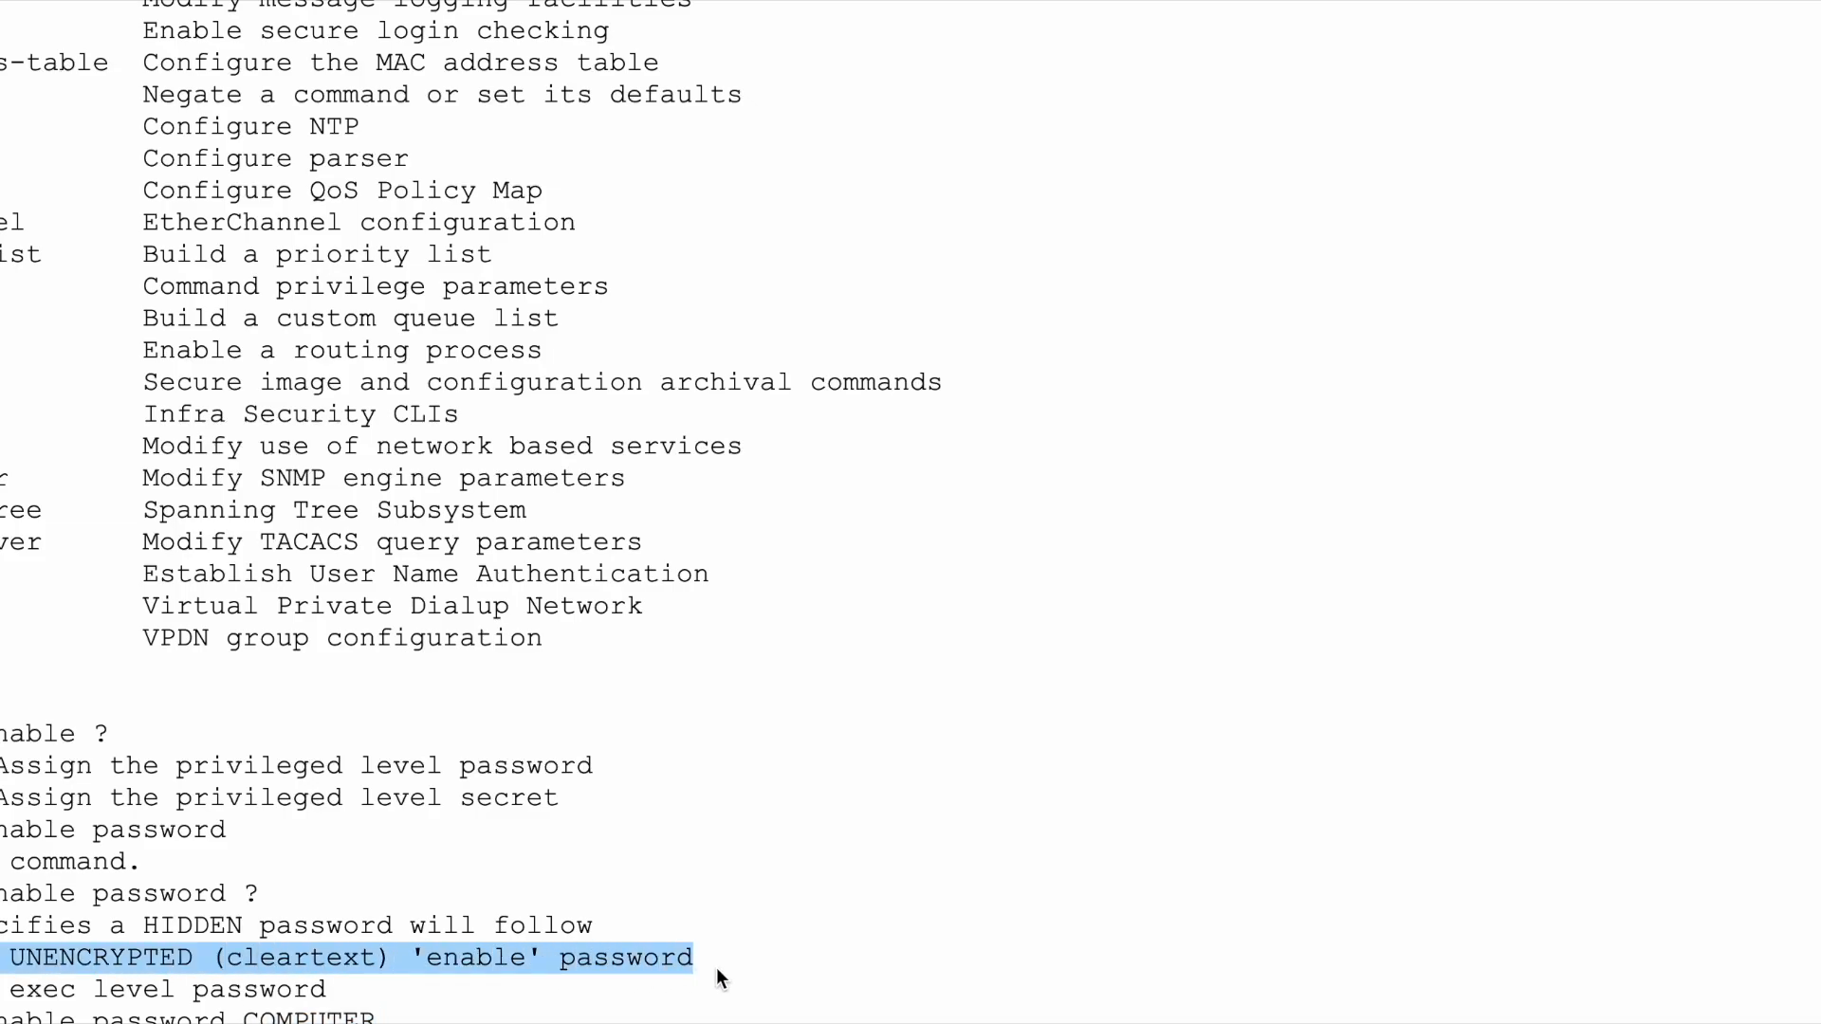
drag(3, 925, 365, 925)
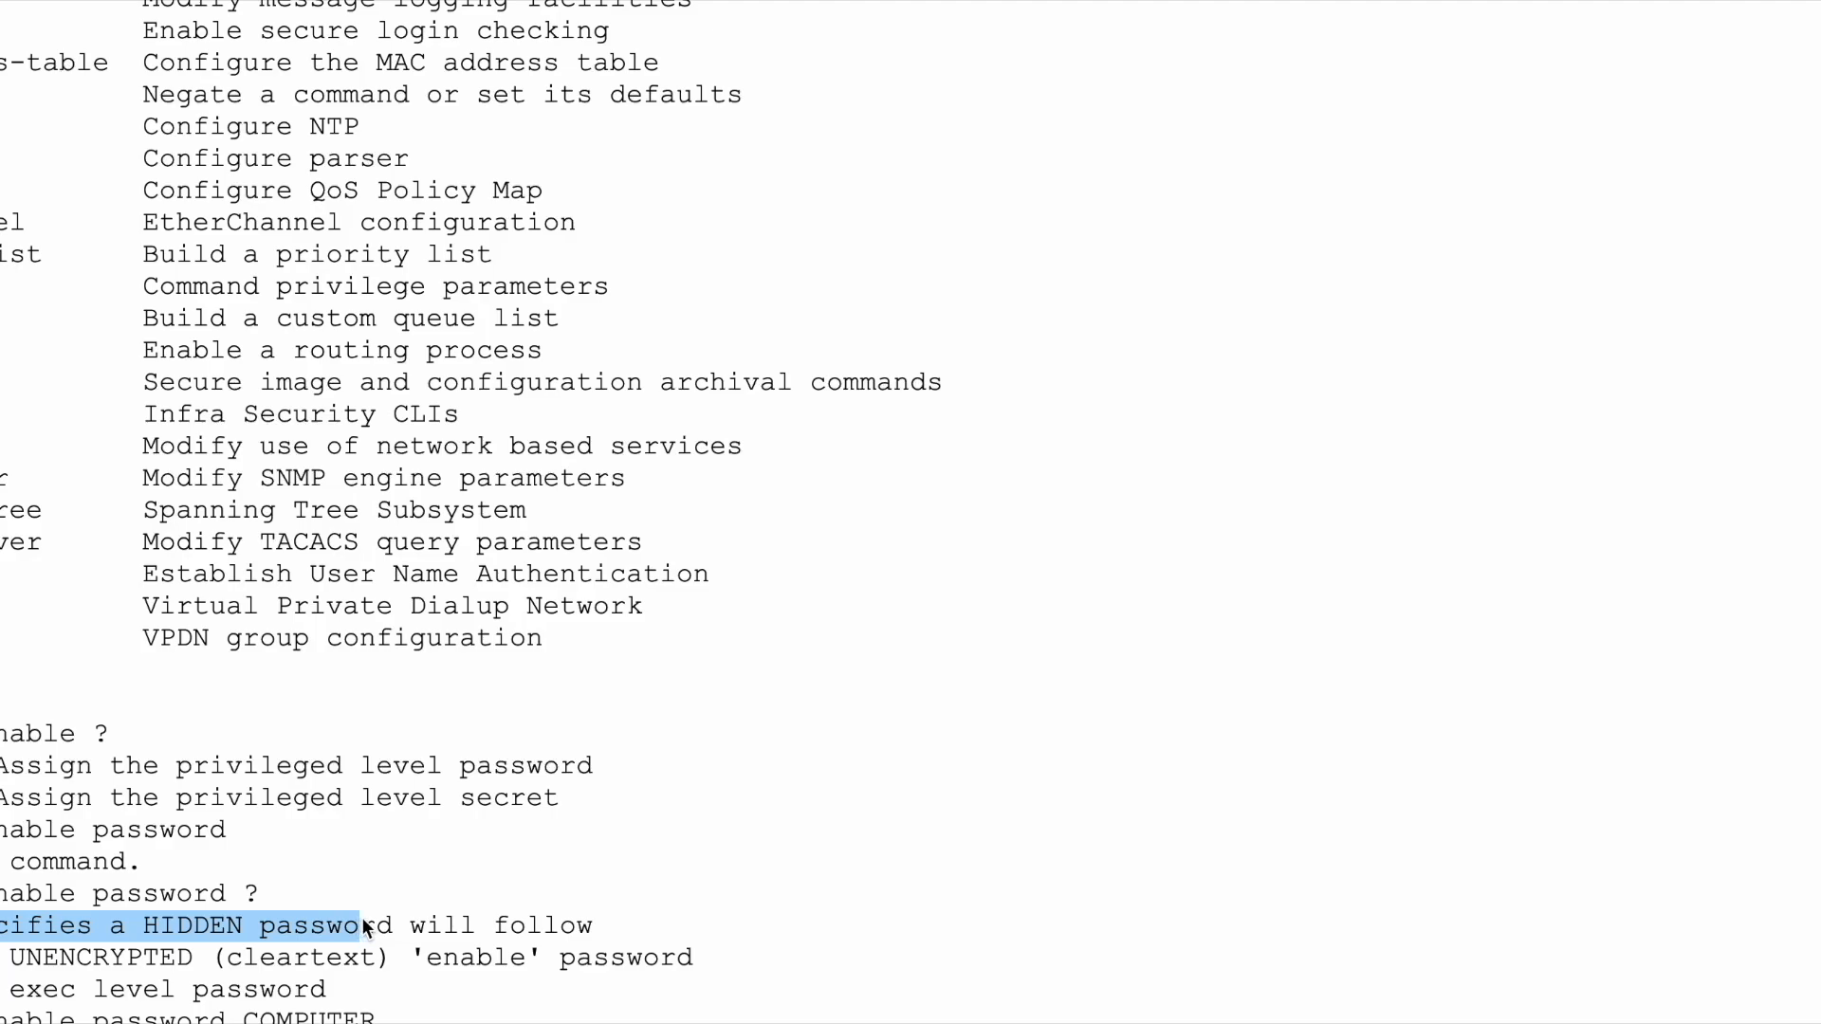
click(70, 931)
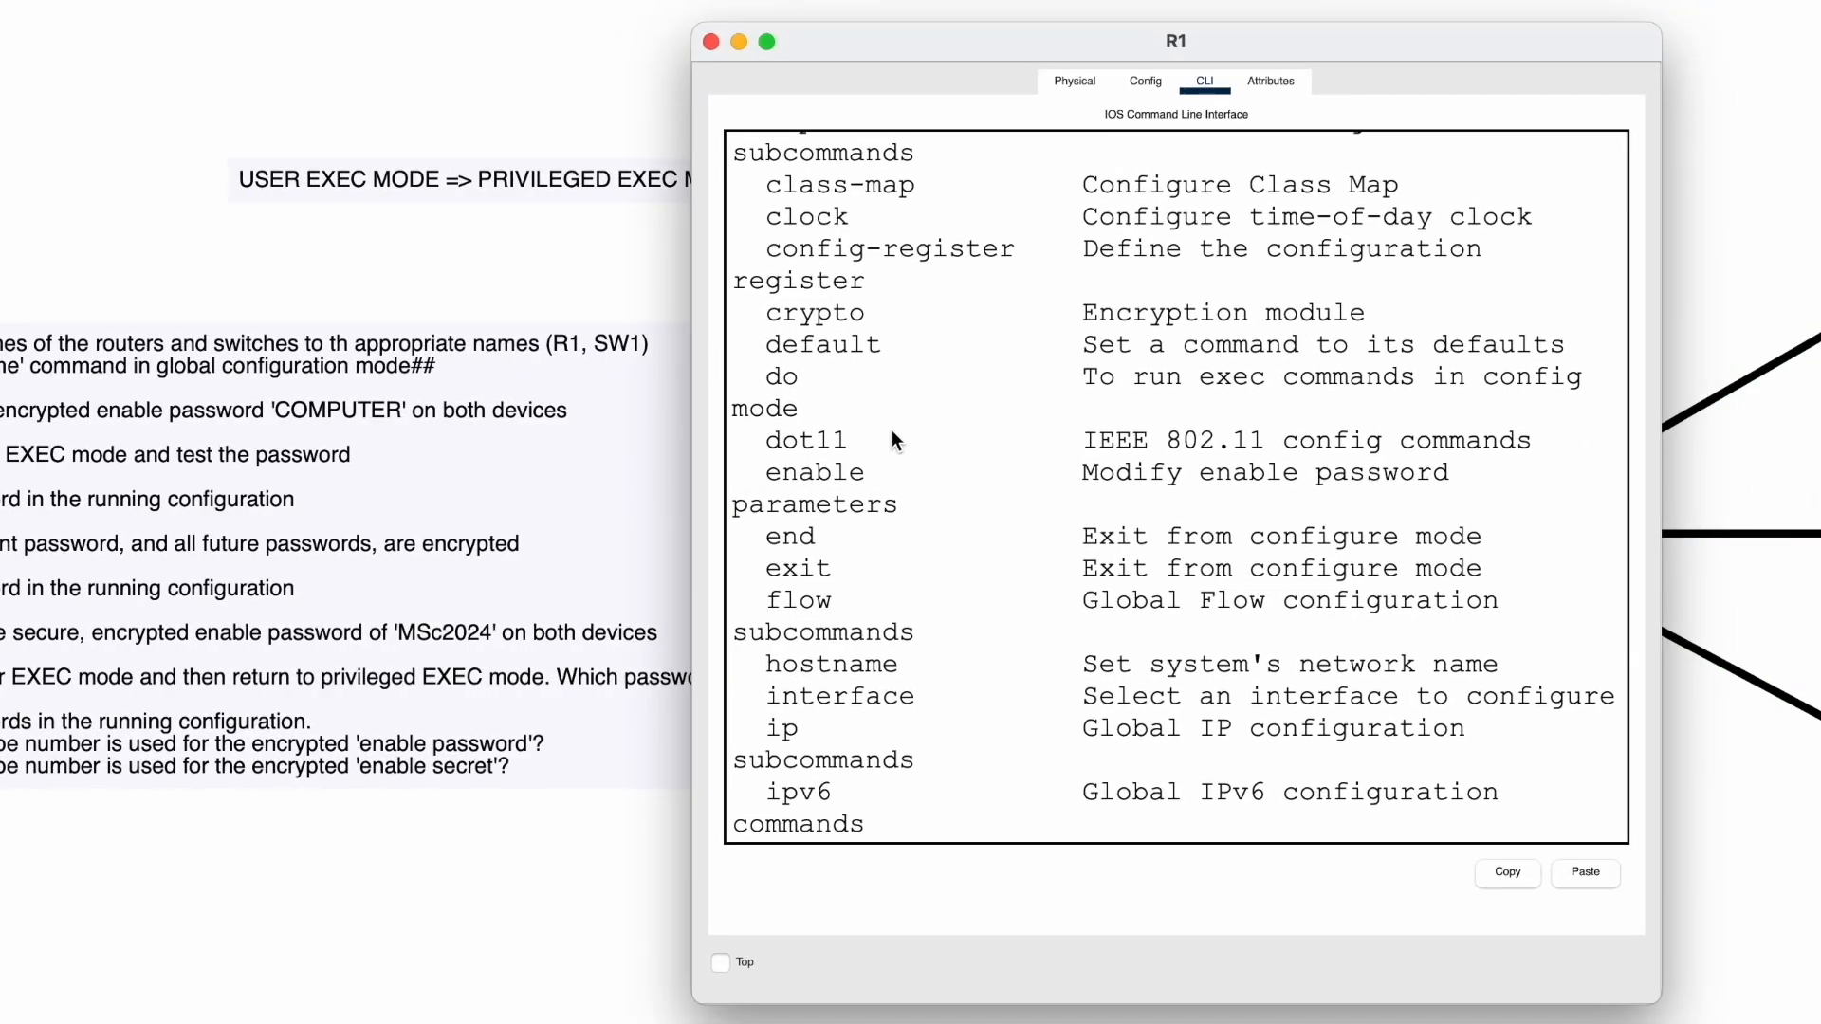
- Move R1's CLI window right to reveal the task list and highlight the entered enable password command
drag(988, 38, 1318, 33)
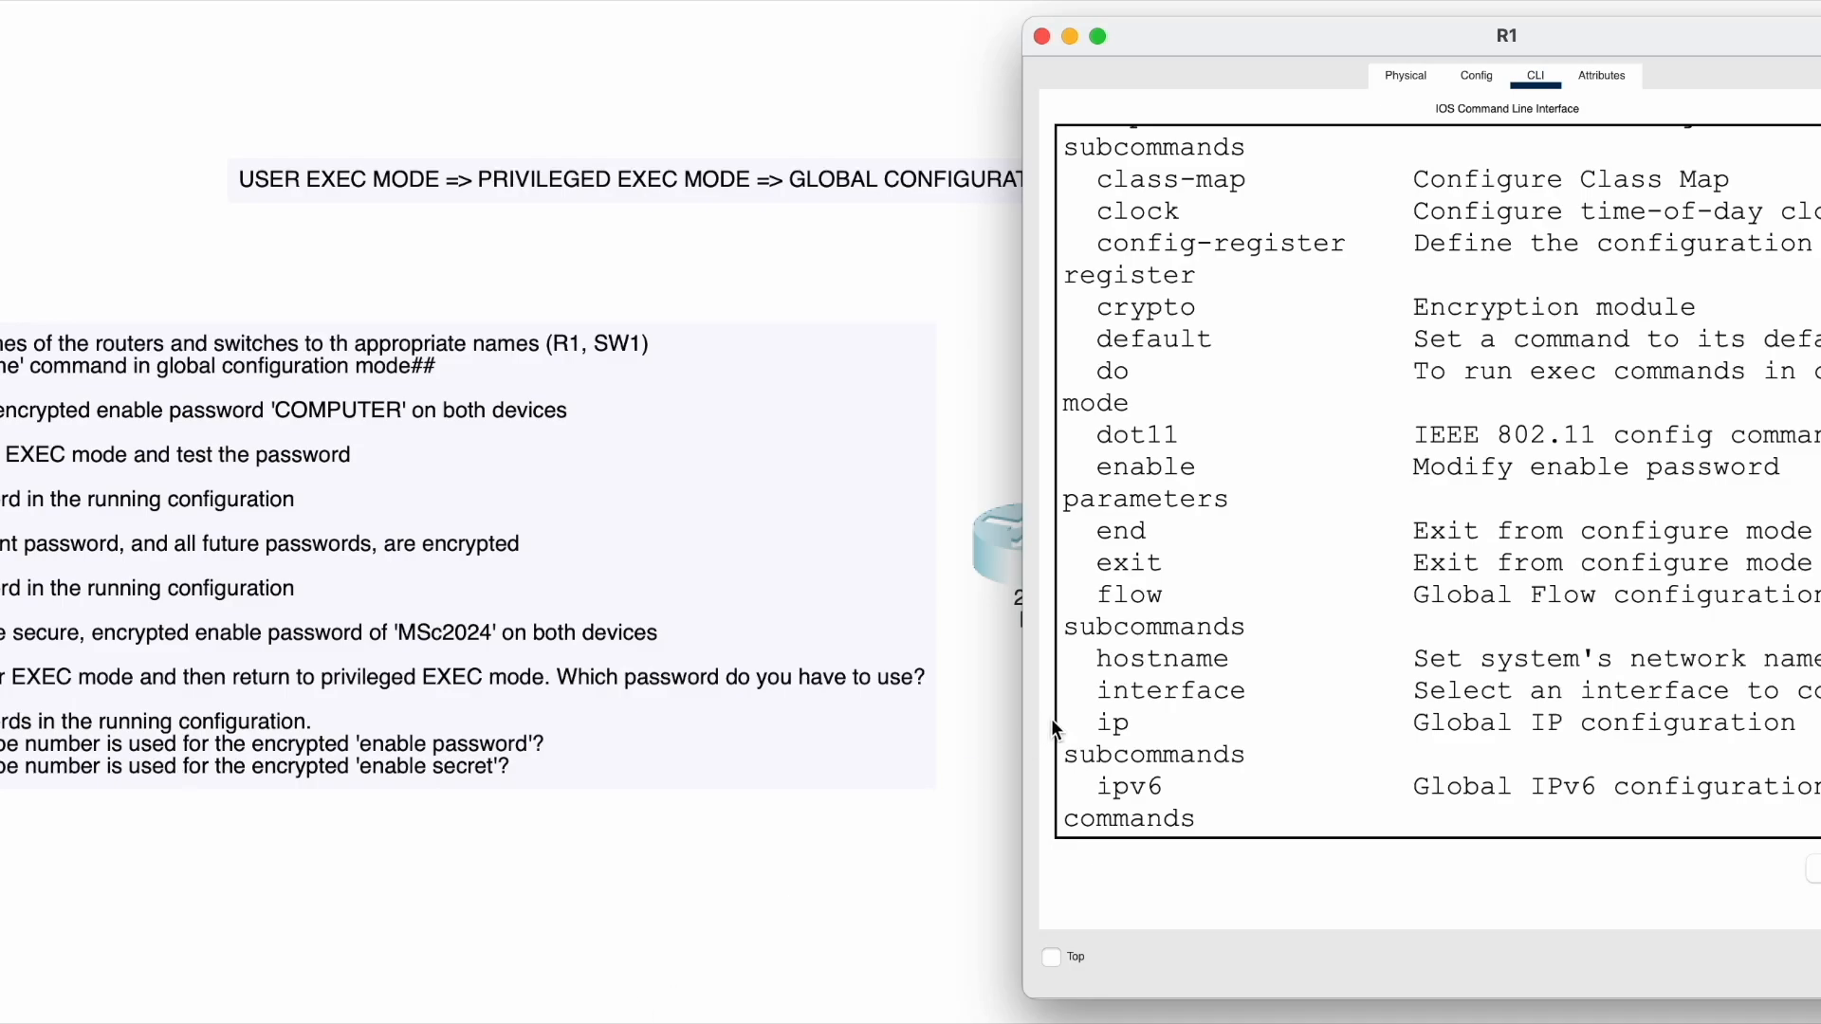
scroll(1398, 738, down, 10)
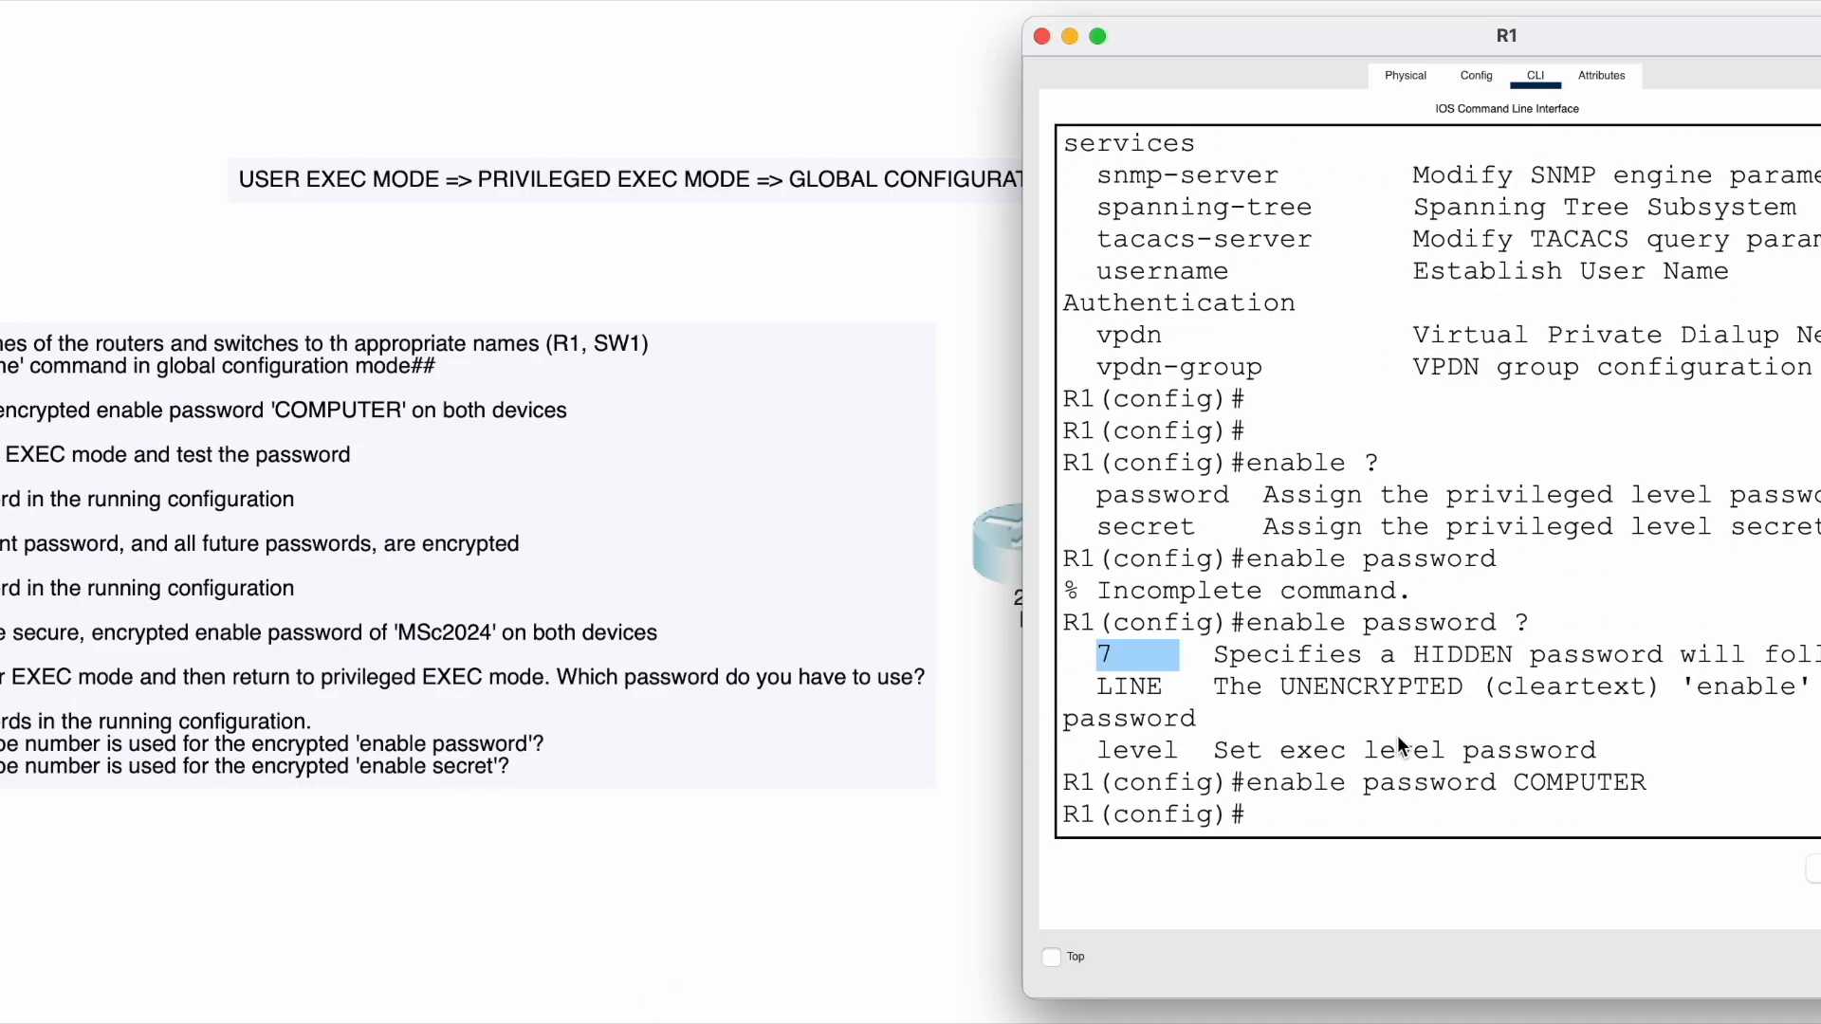
drag(1240, 782, 1672, 793)
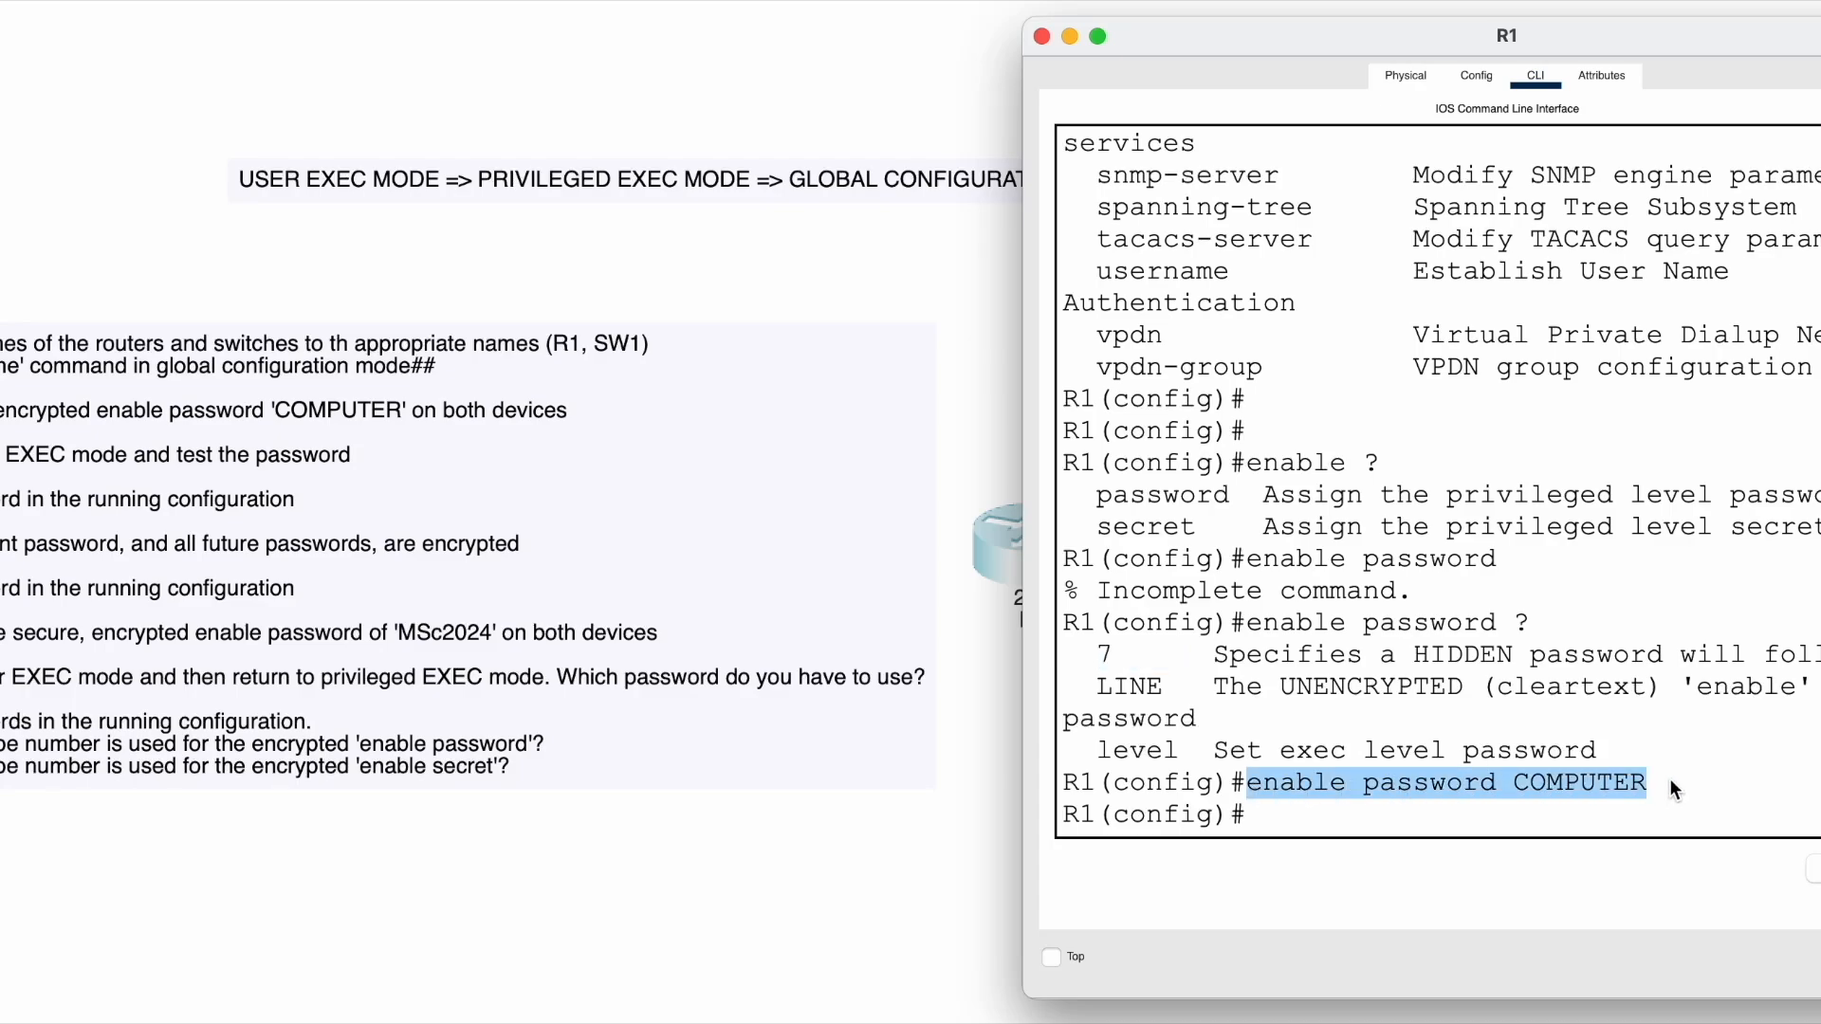
click(1669, 779)
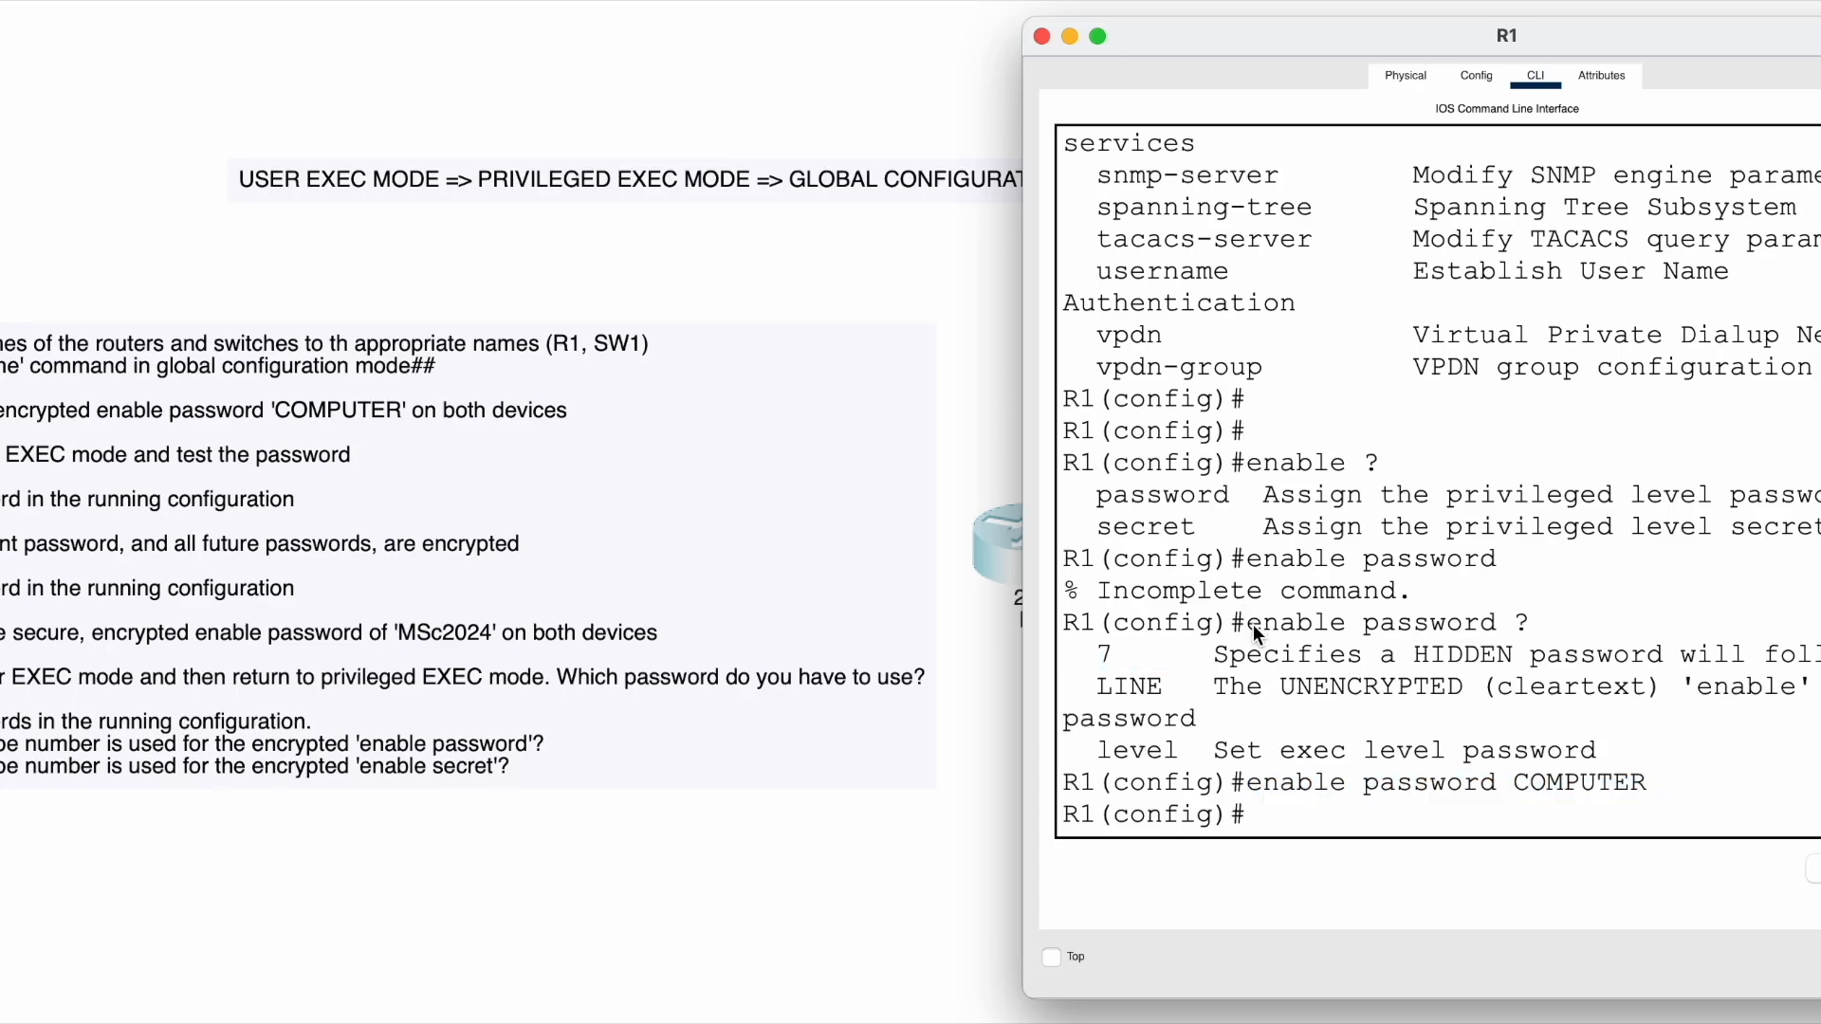
- Highlight the enable password ? help query and the entered enable password command in turn
drag(1247, 621, 1534, 630)
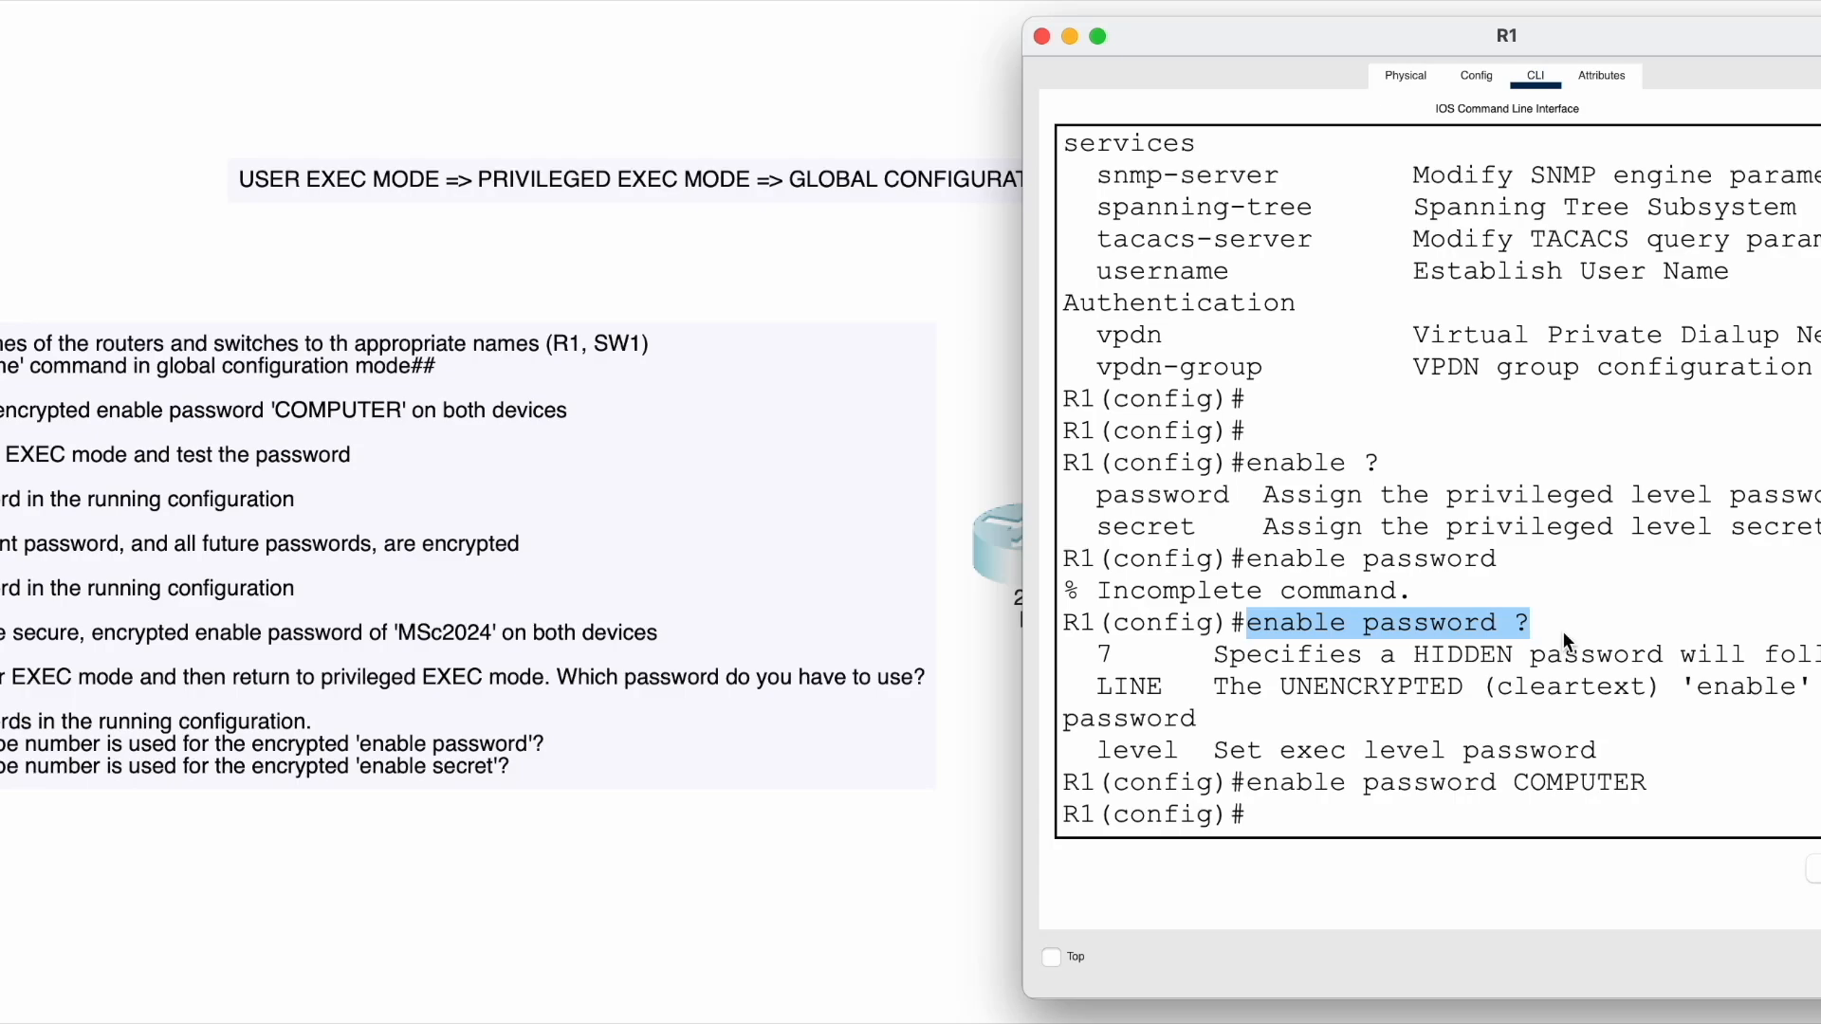
click(1562, 632)
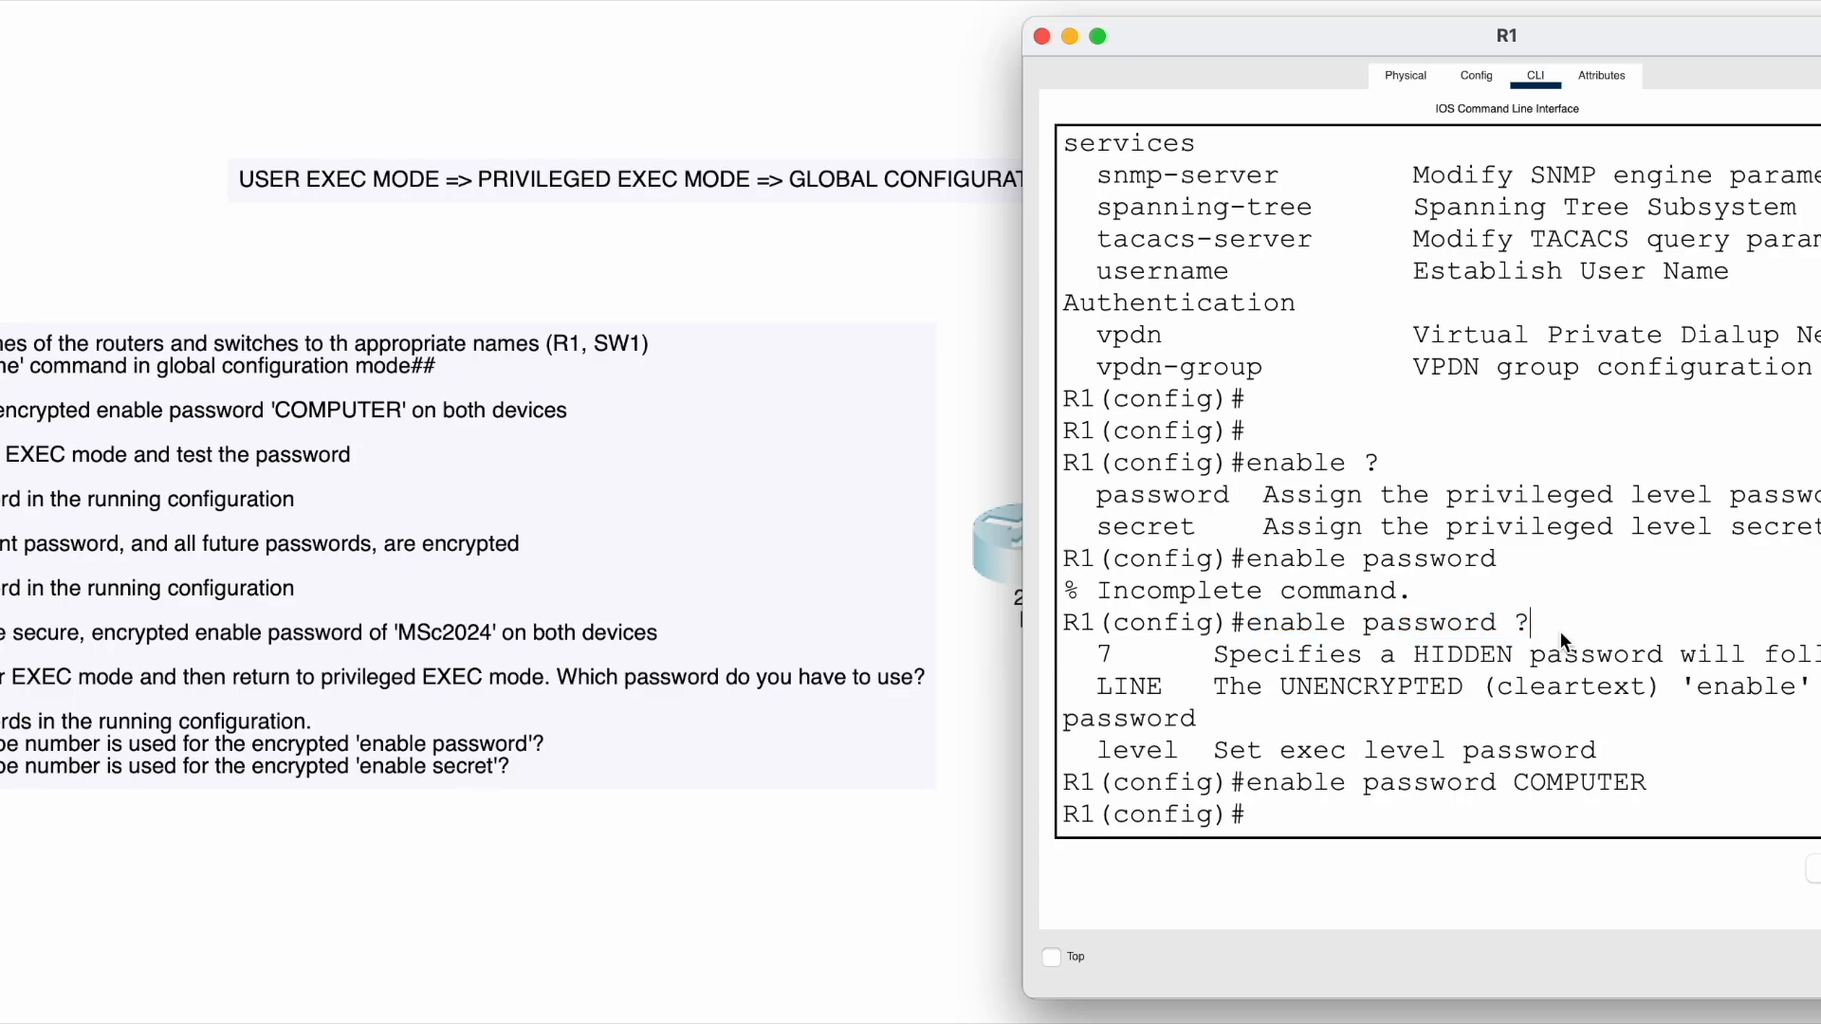
drag(1244, 622, 1550, 630)
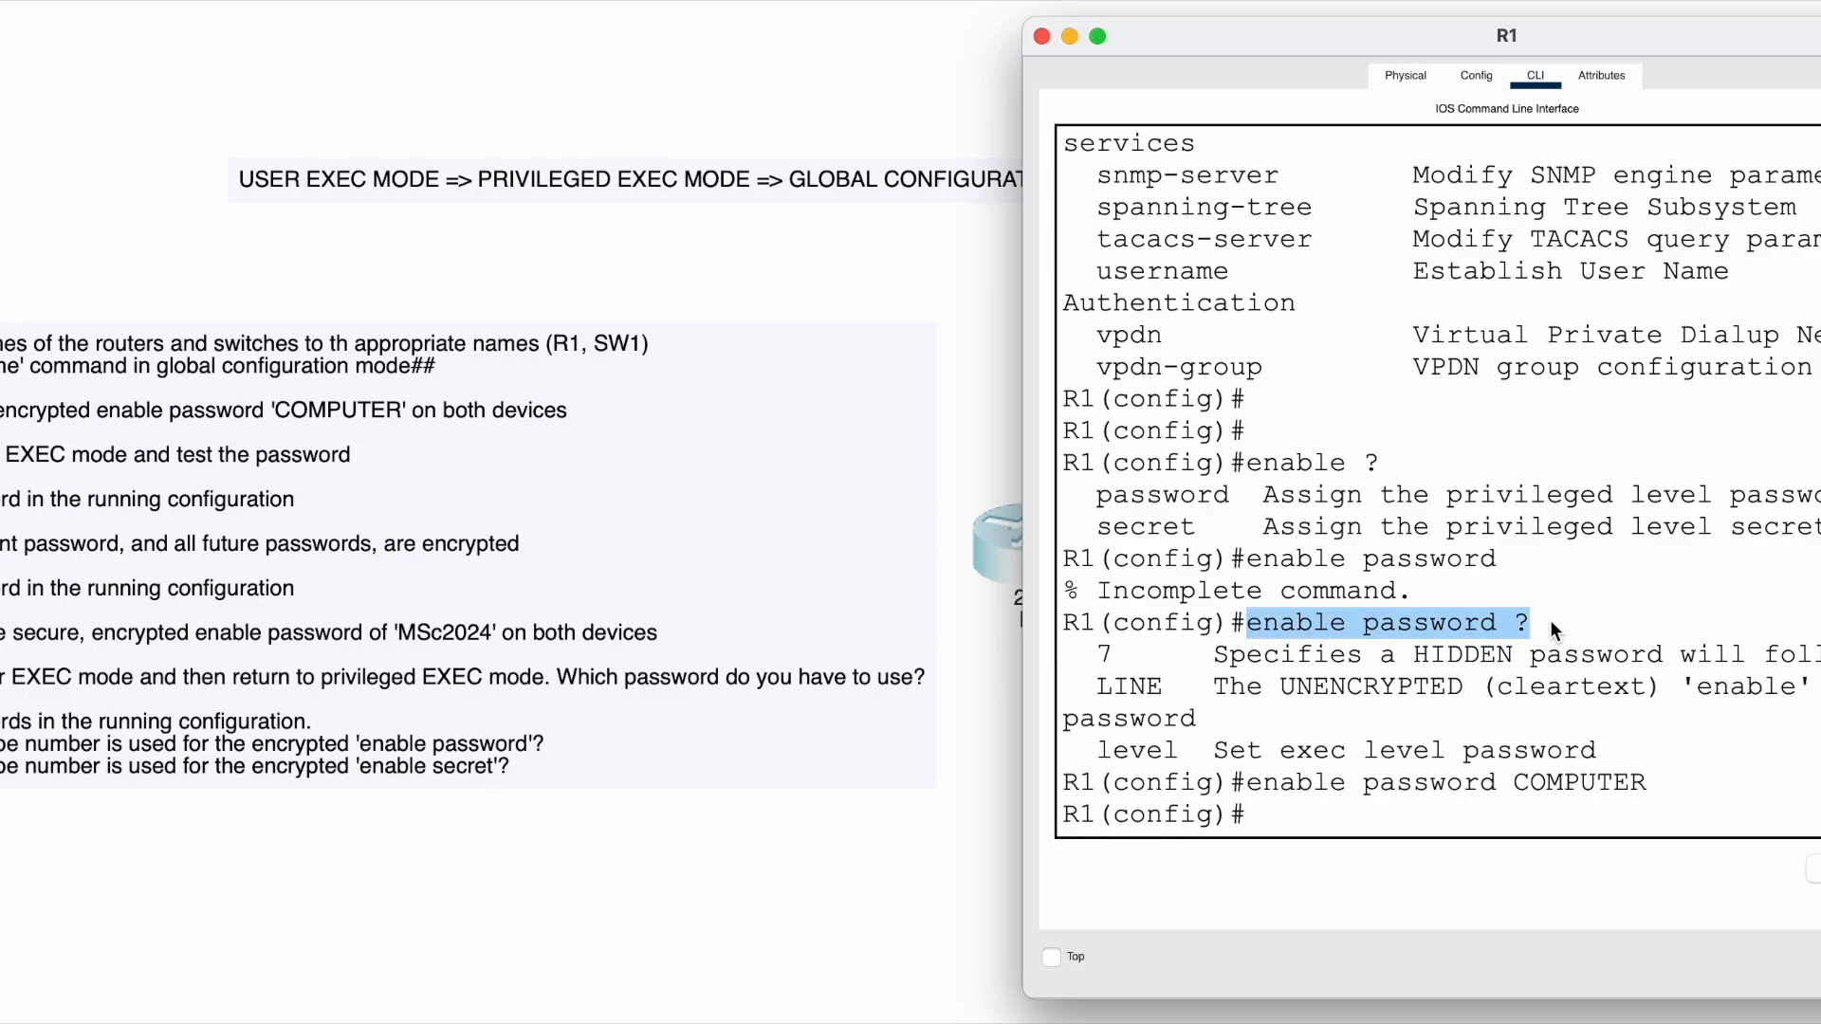
click(1550, 618)
click(1295, 620)
drag(1289, 622, 1557, 618)
click(1555, 615)
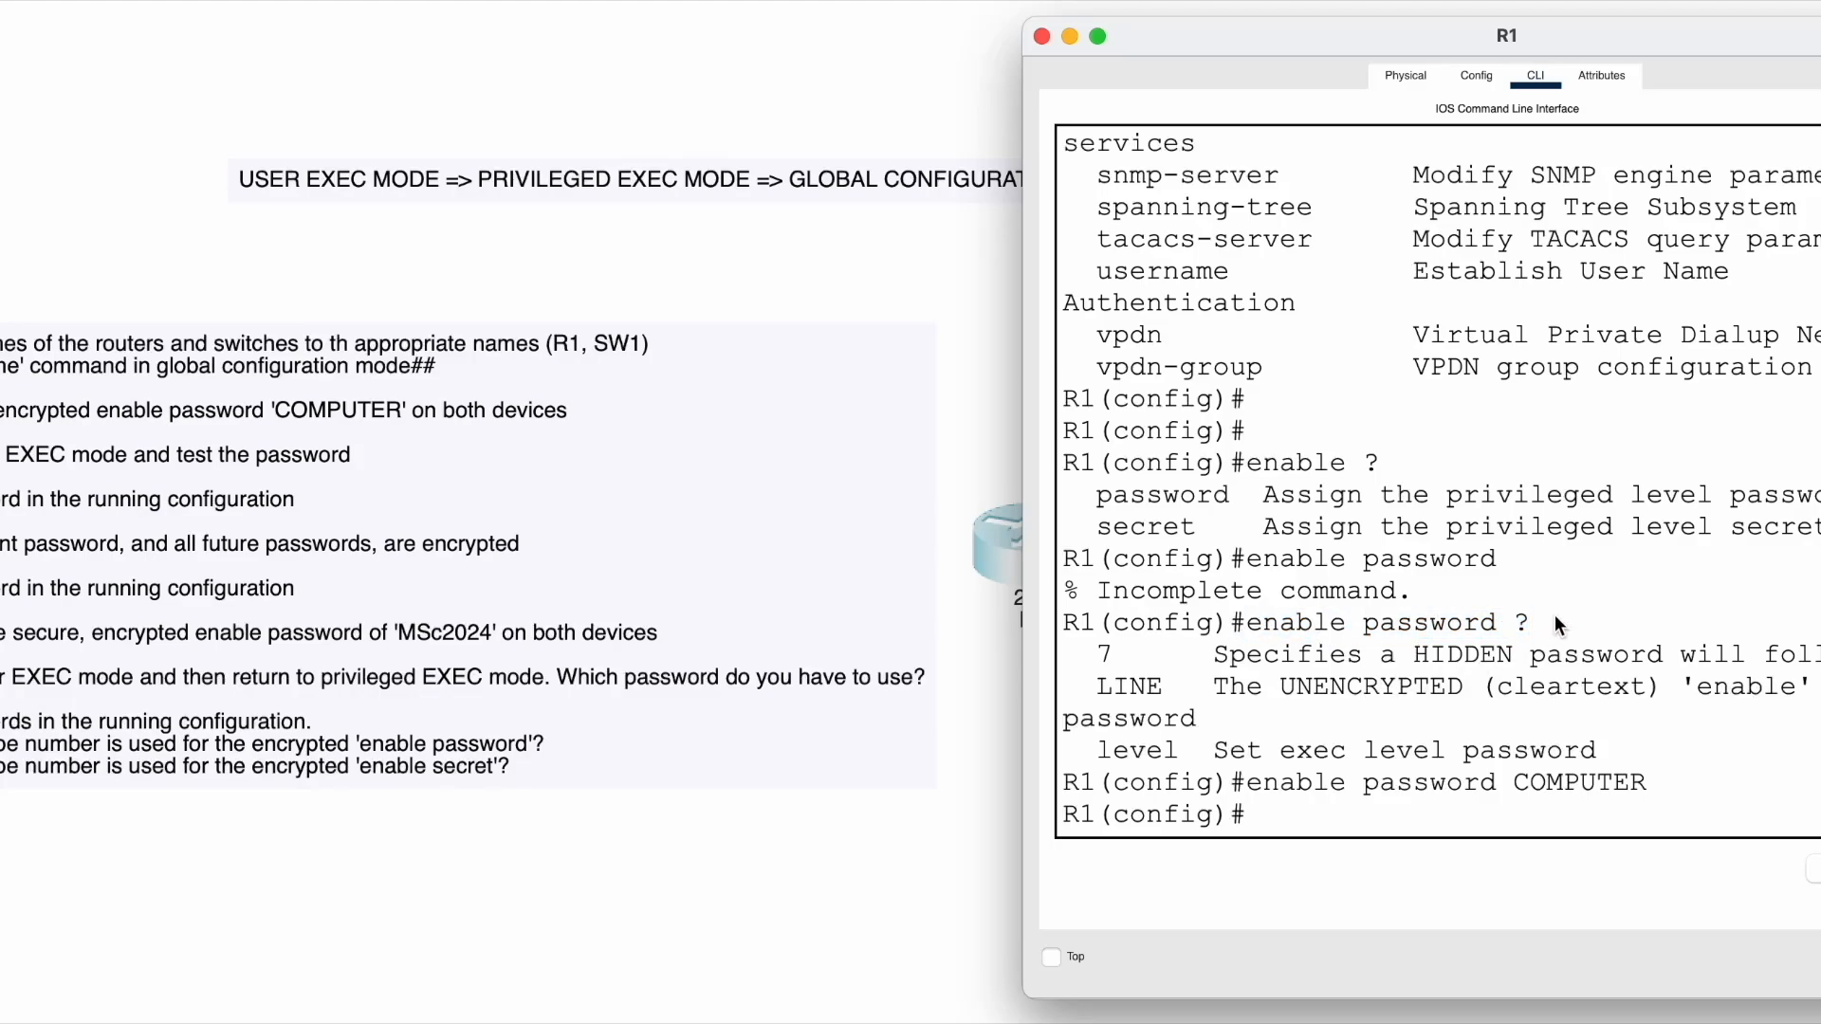
drag(1277, 618, 1525, 626)
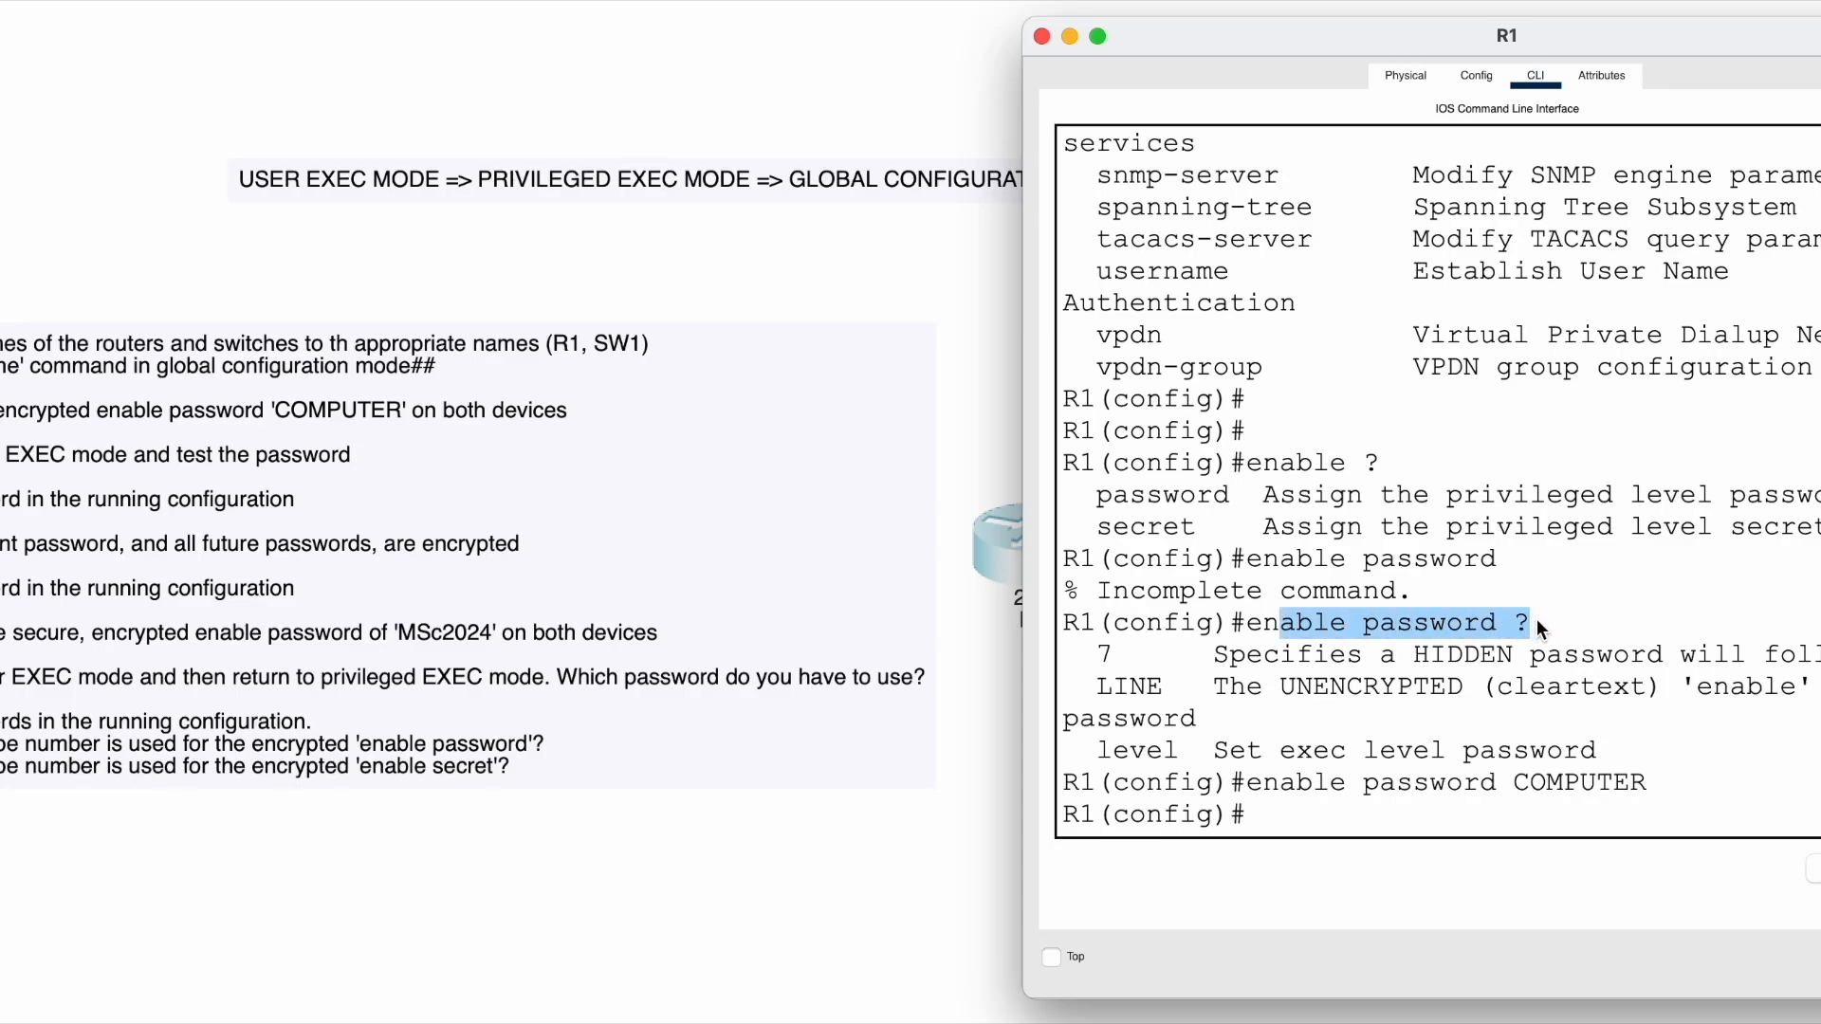
click(1536, 621)
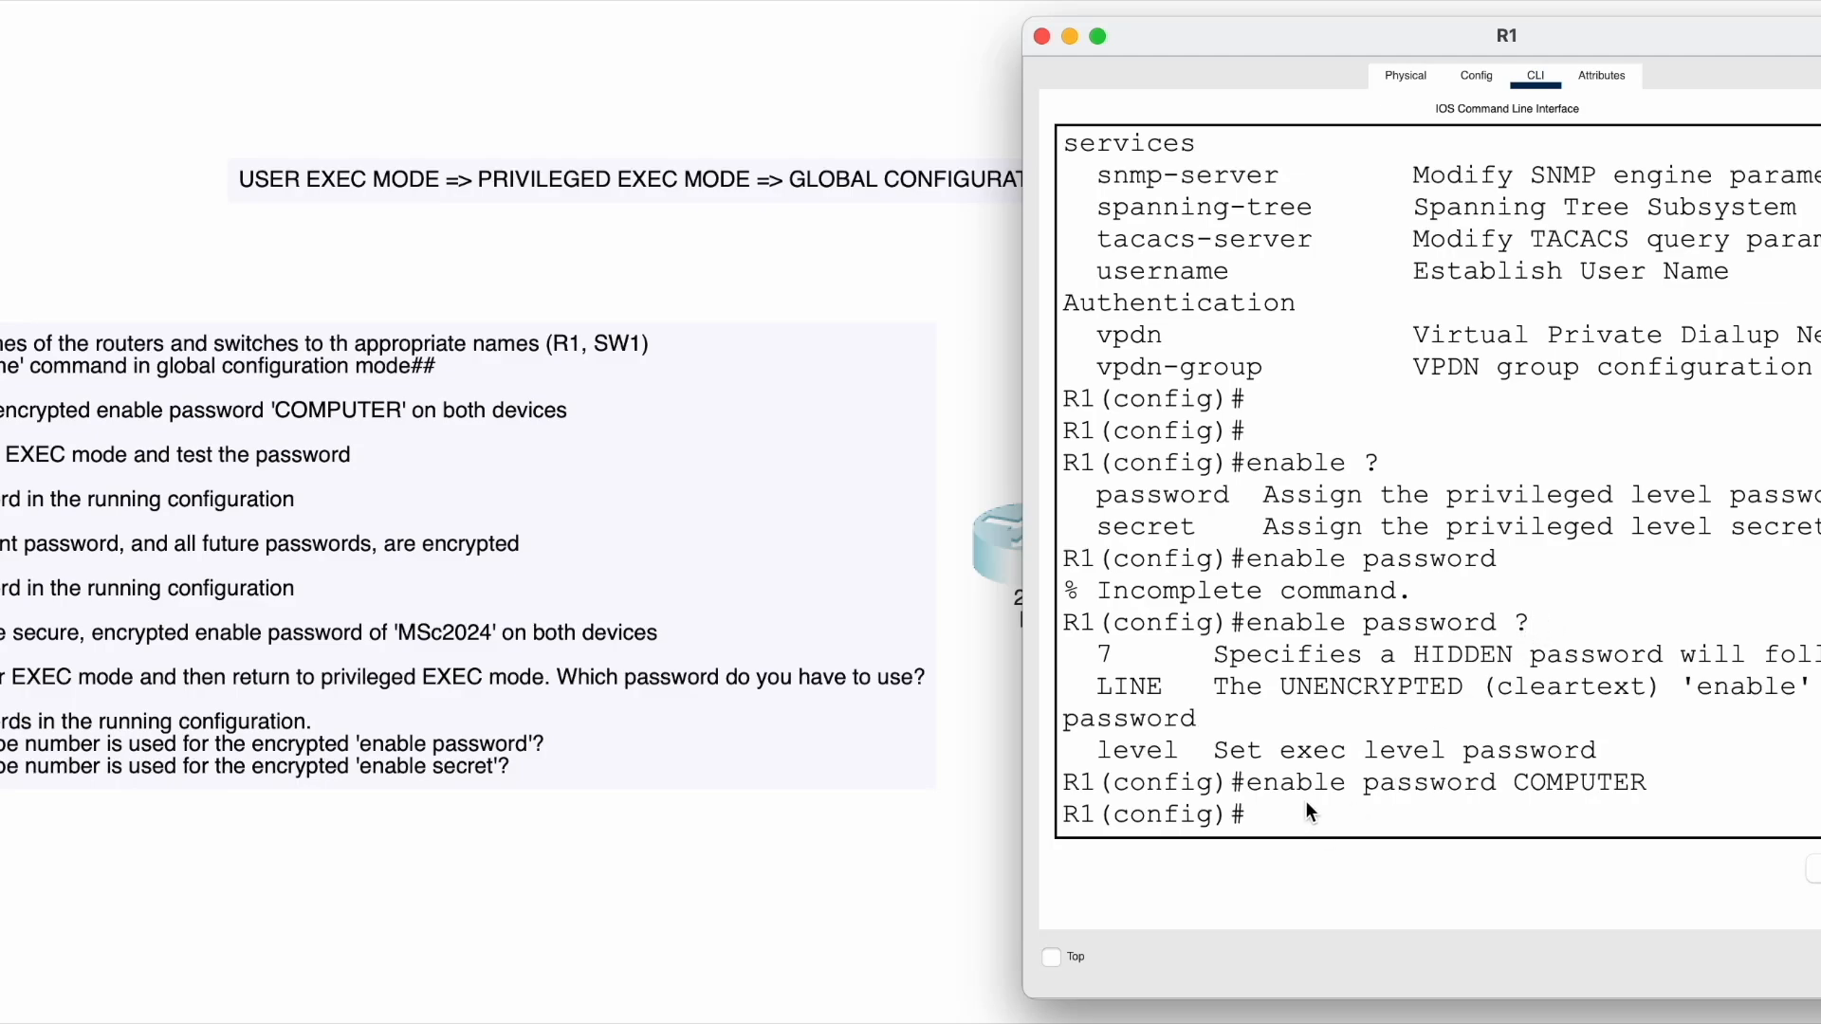
drag(1248, 783, 1639, 778)
click(1286, 763)
drag(1249, 782, 1657, 785)
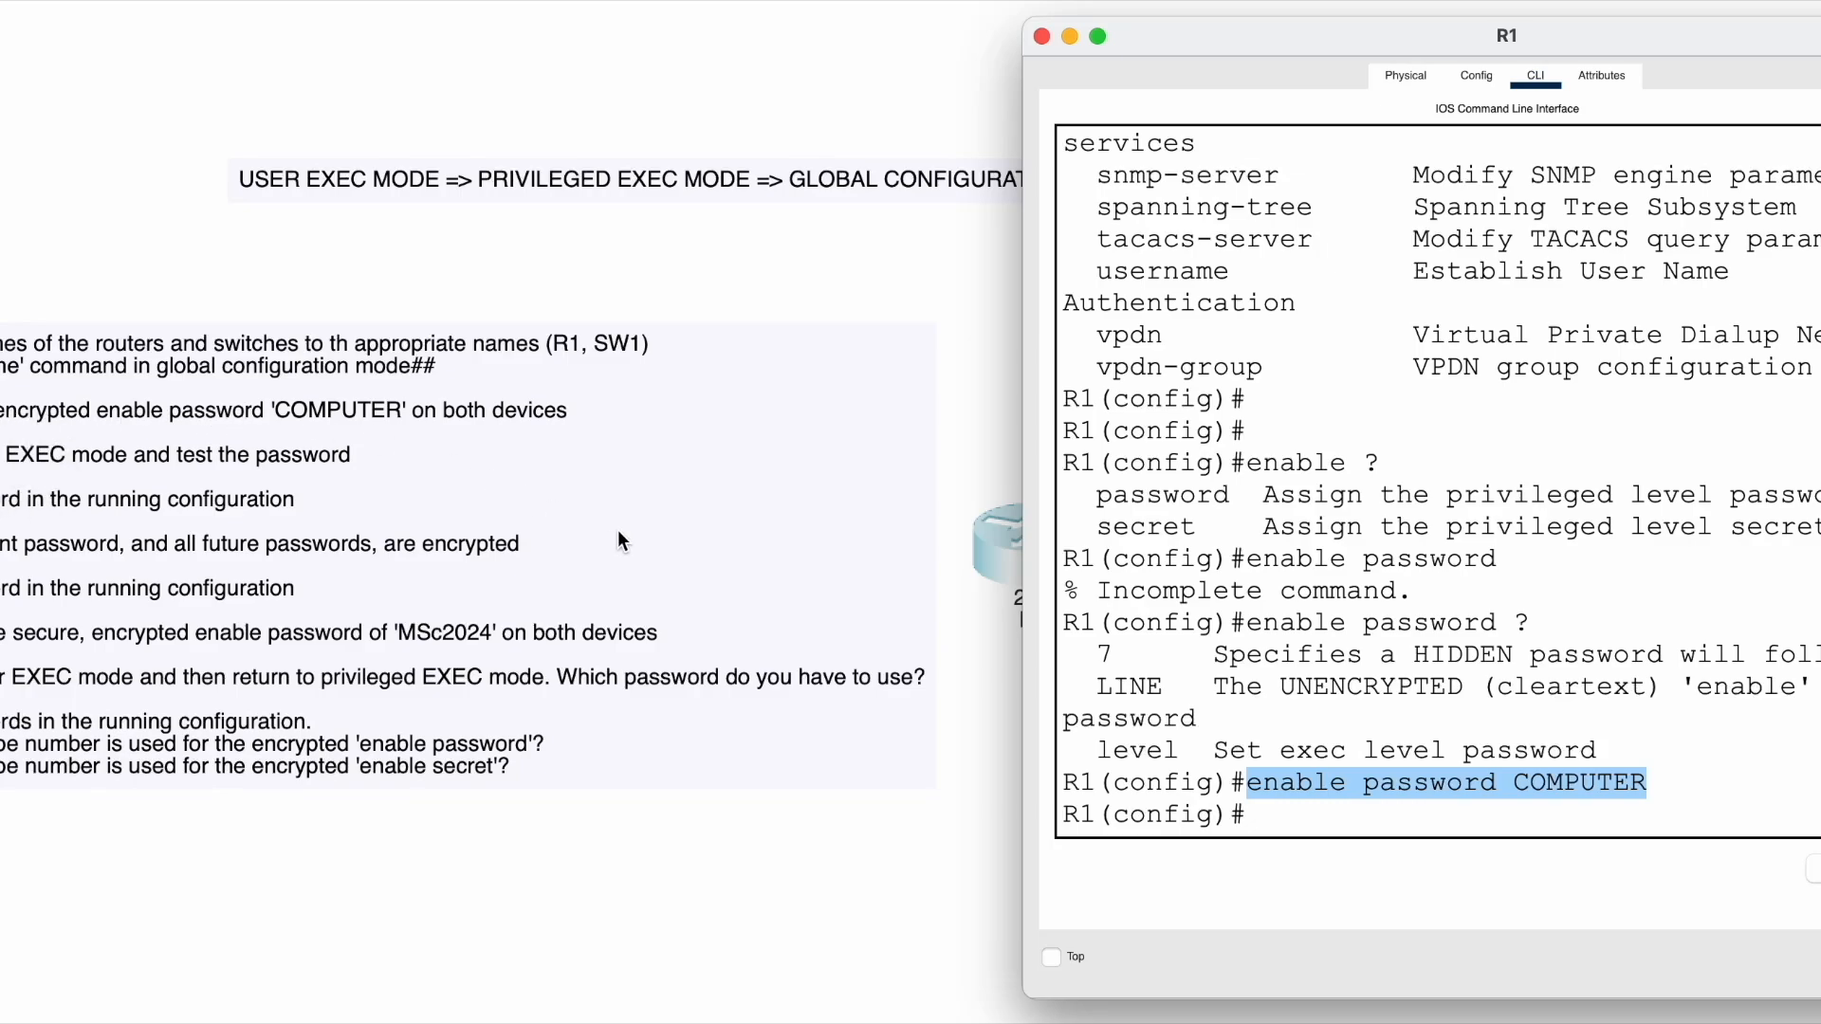
- Run exit twice to drop from R1(config)# through R1# back to the R1> prompt
click(1315, 813)
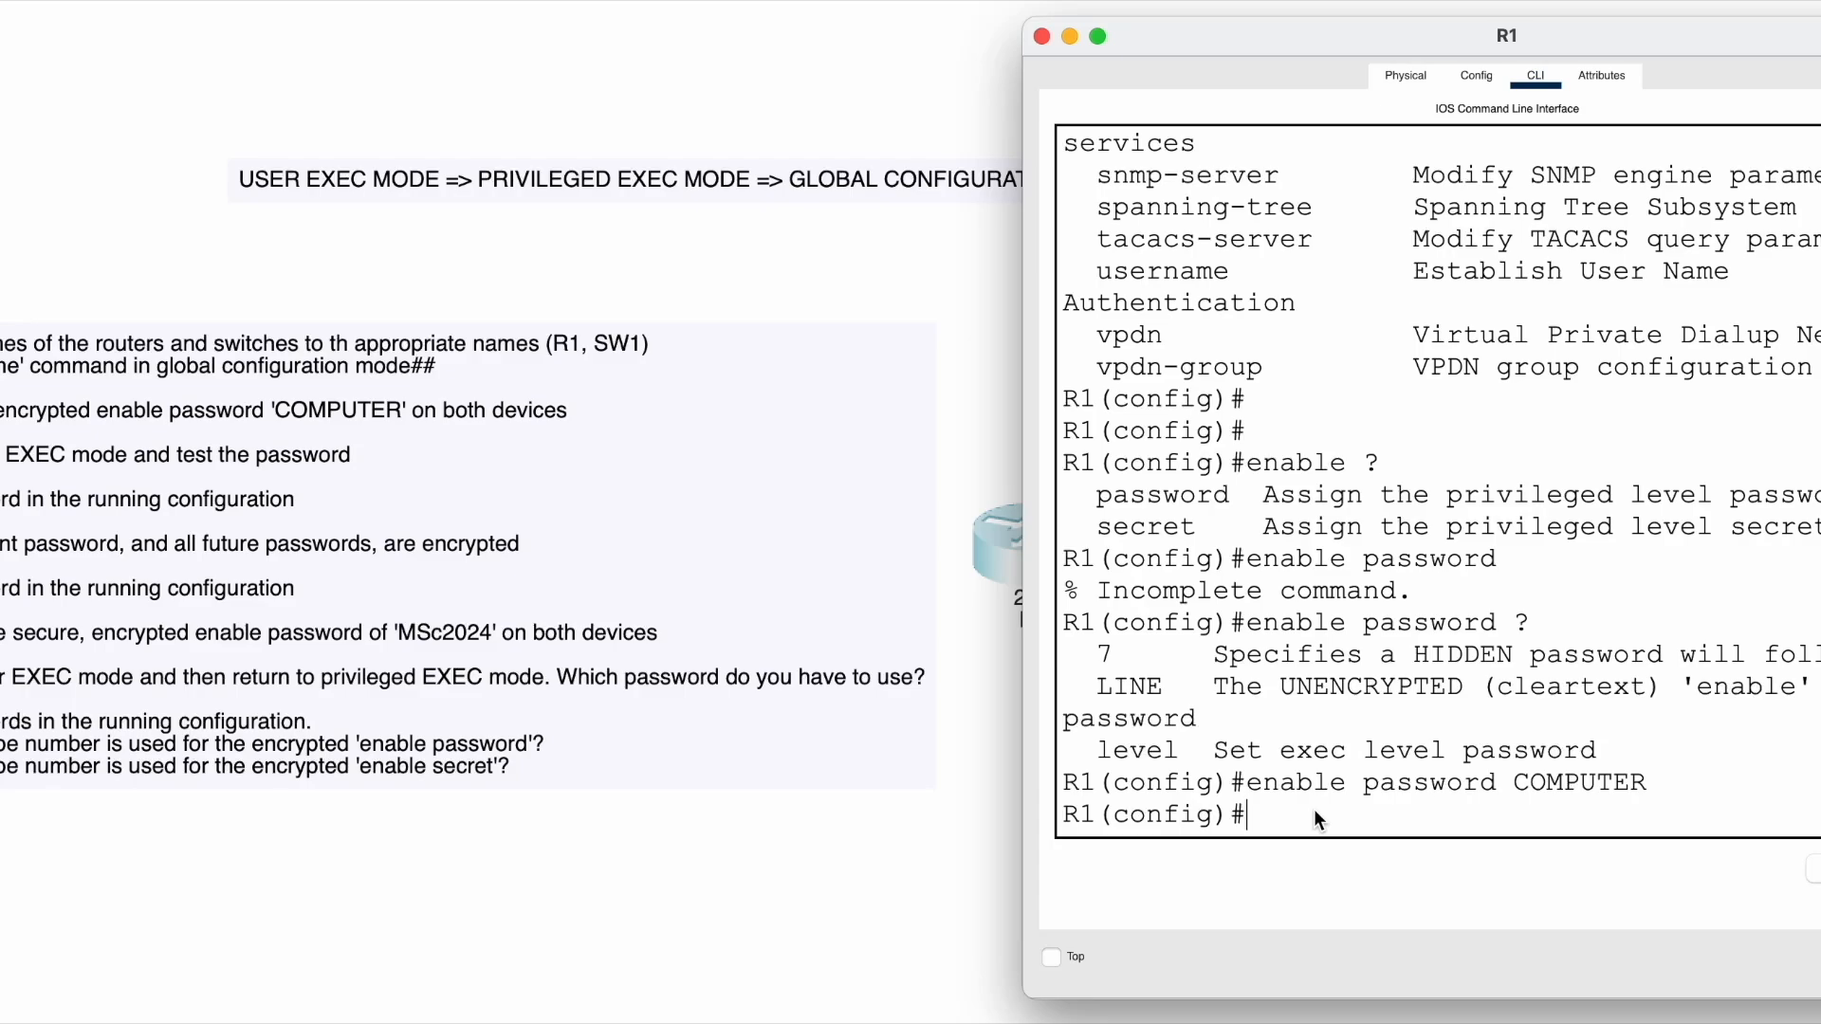
text(e)
key(BackSpace)
text(exit)
key(Return)
text(e)
key(BackSpace)
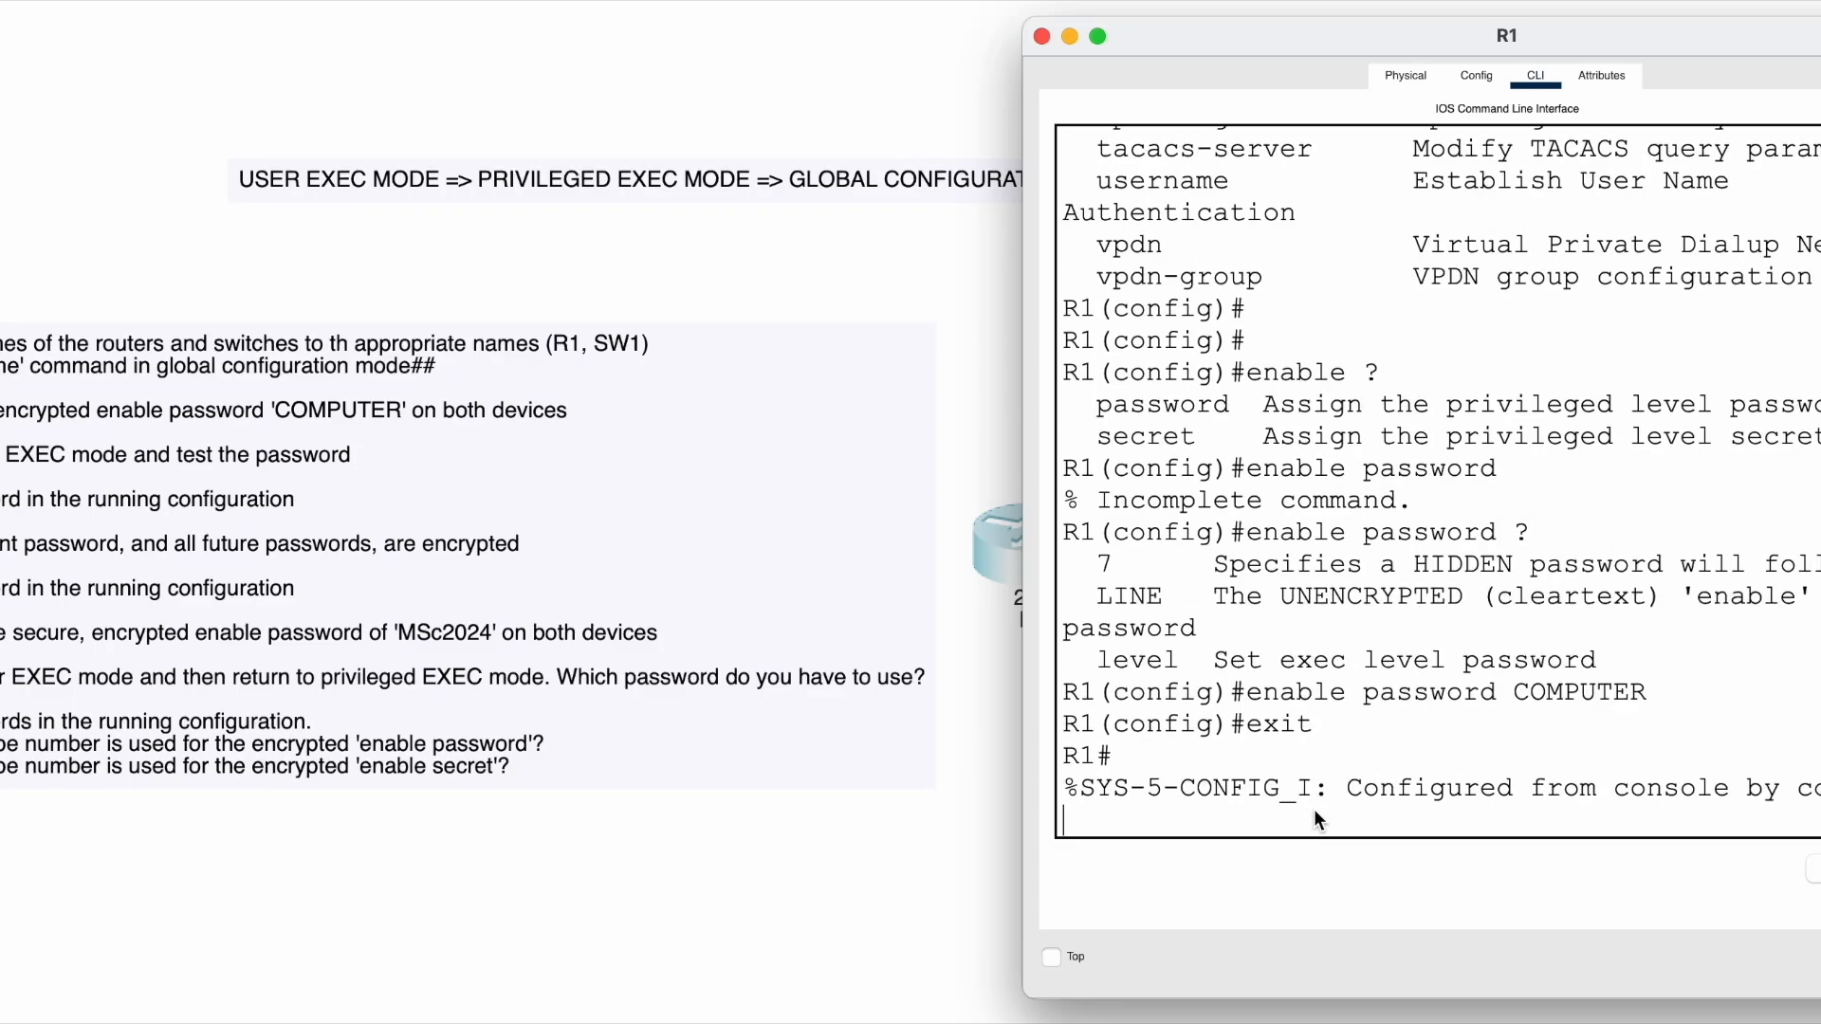
key(Return)
text(exit)
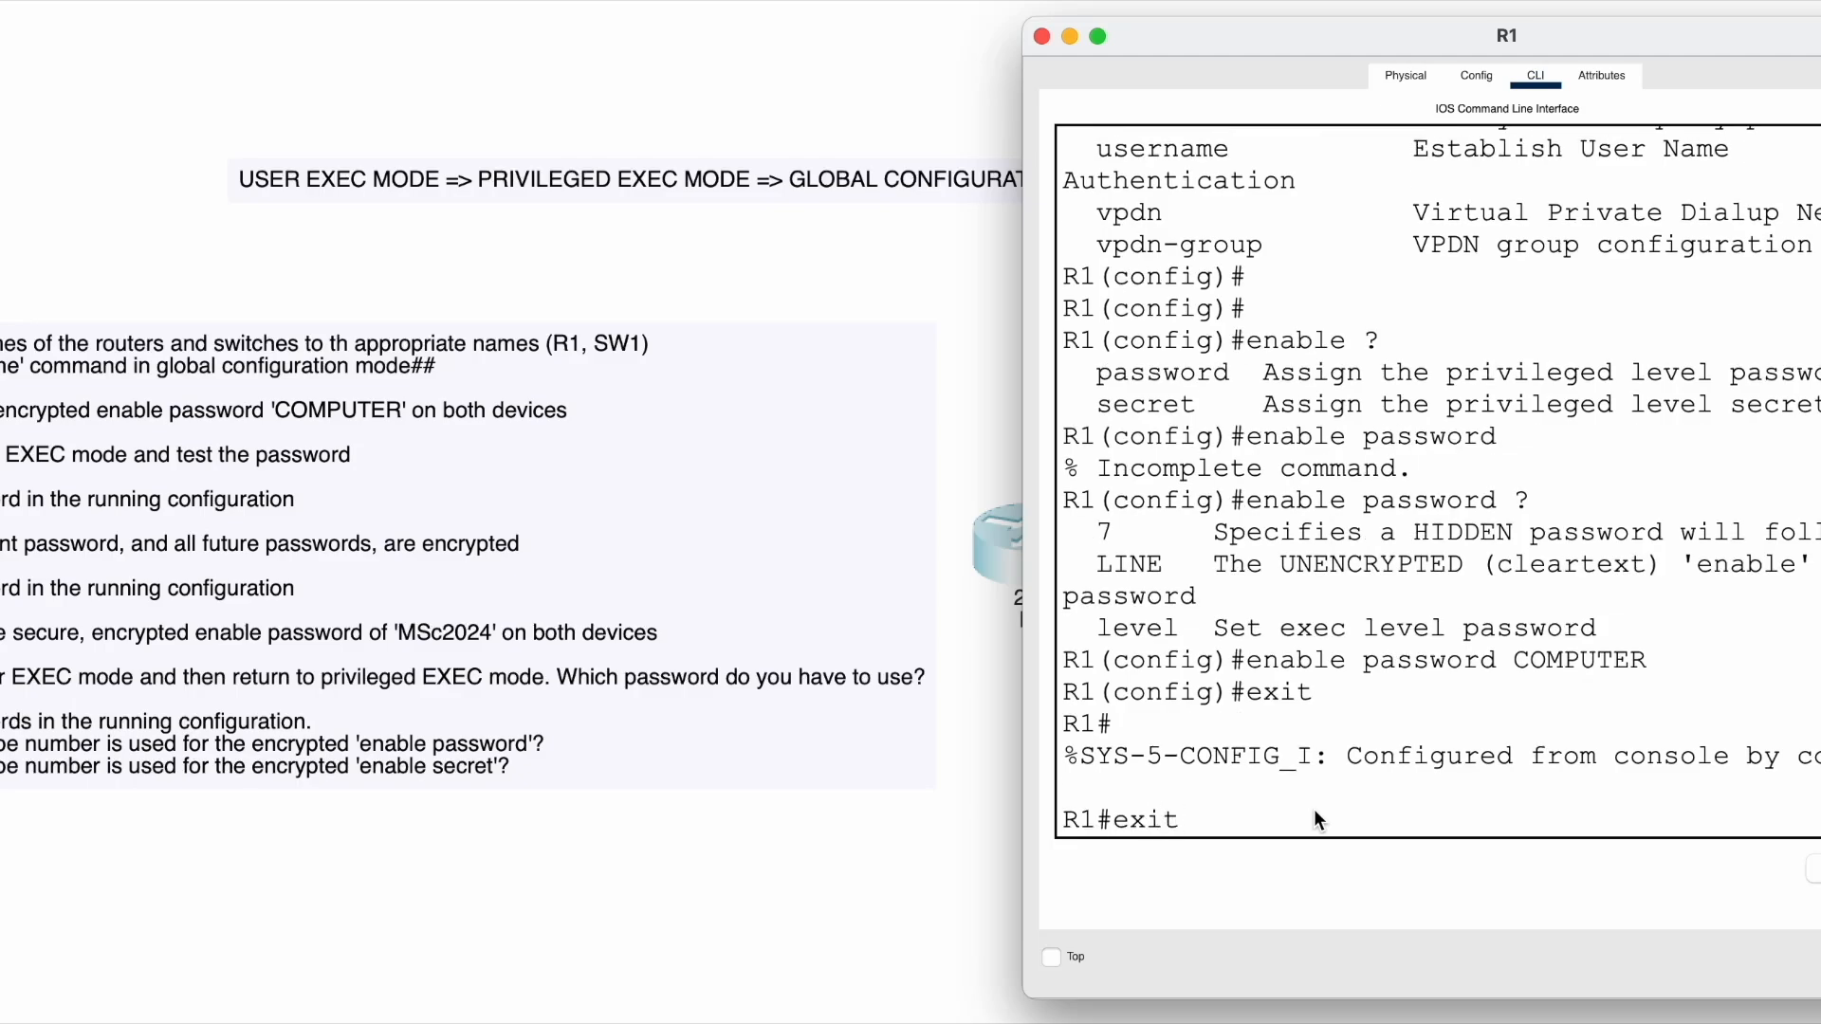
key(Return)
key(Return)
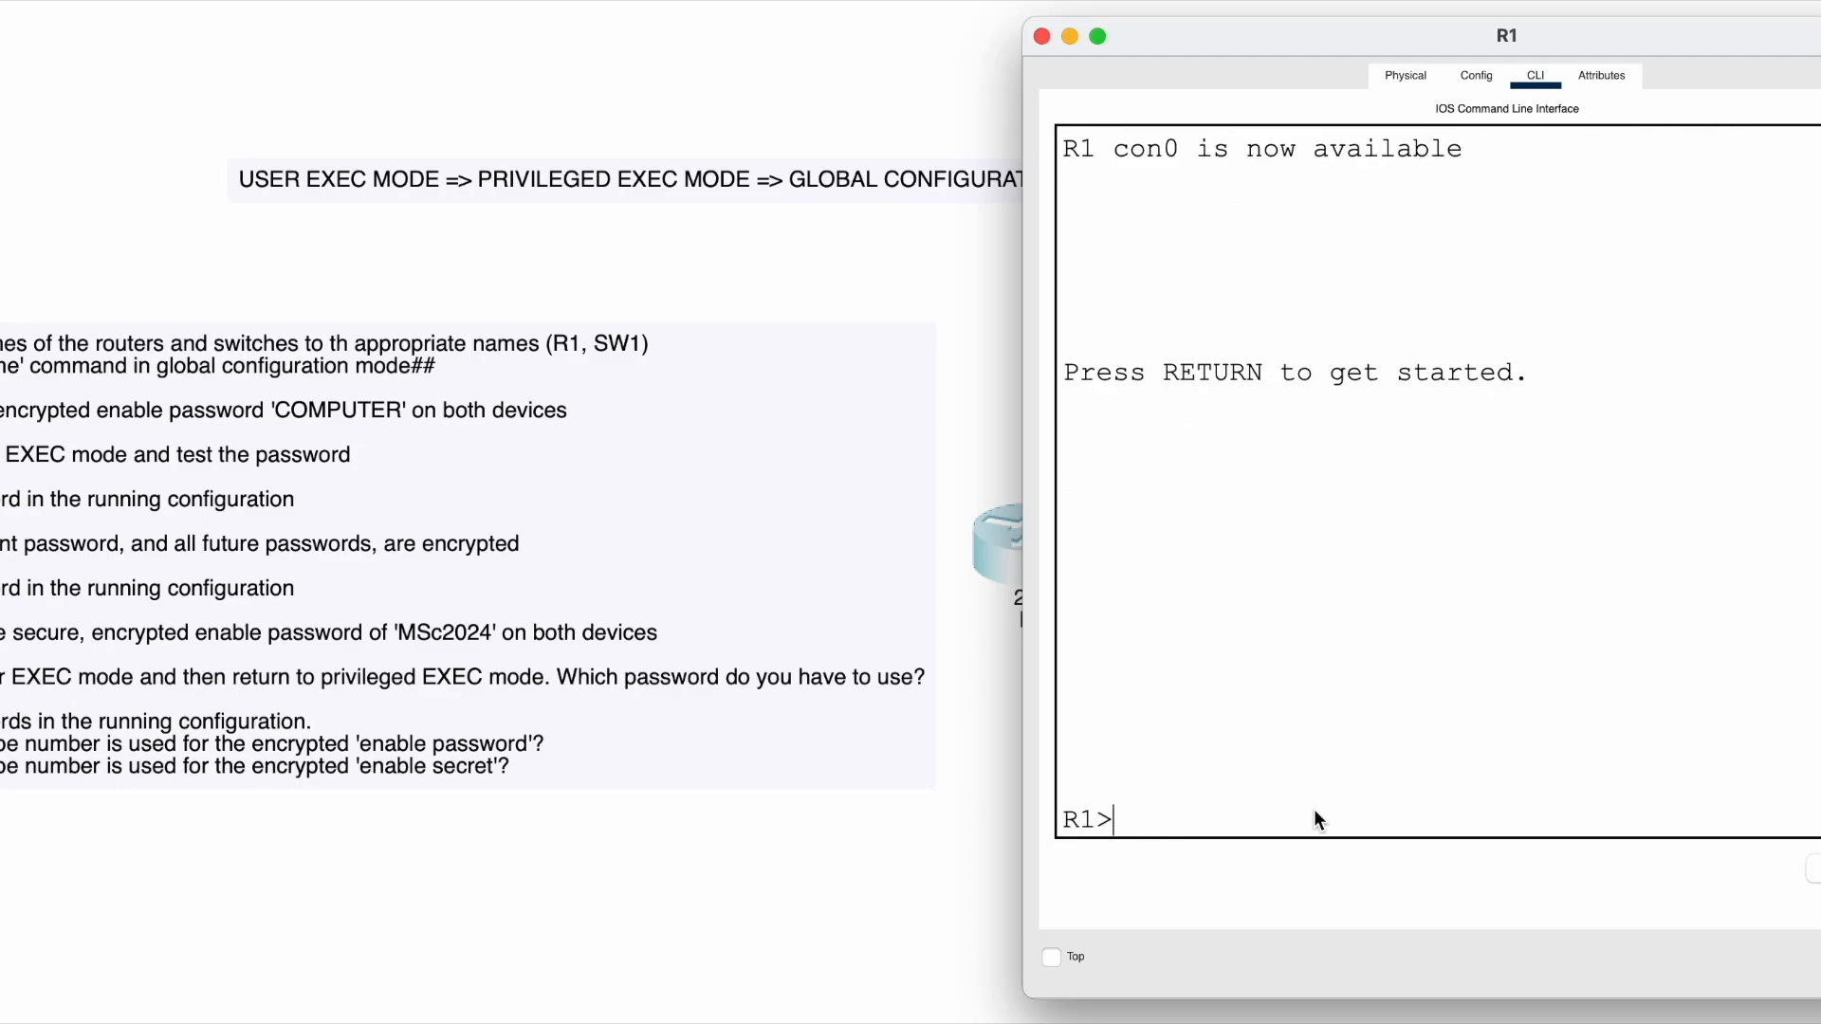
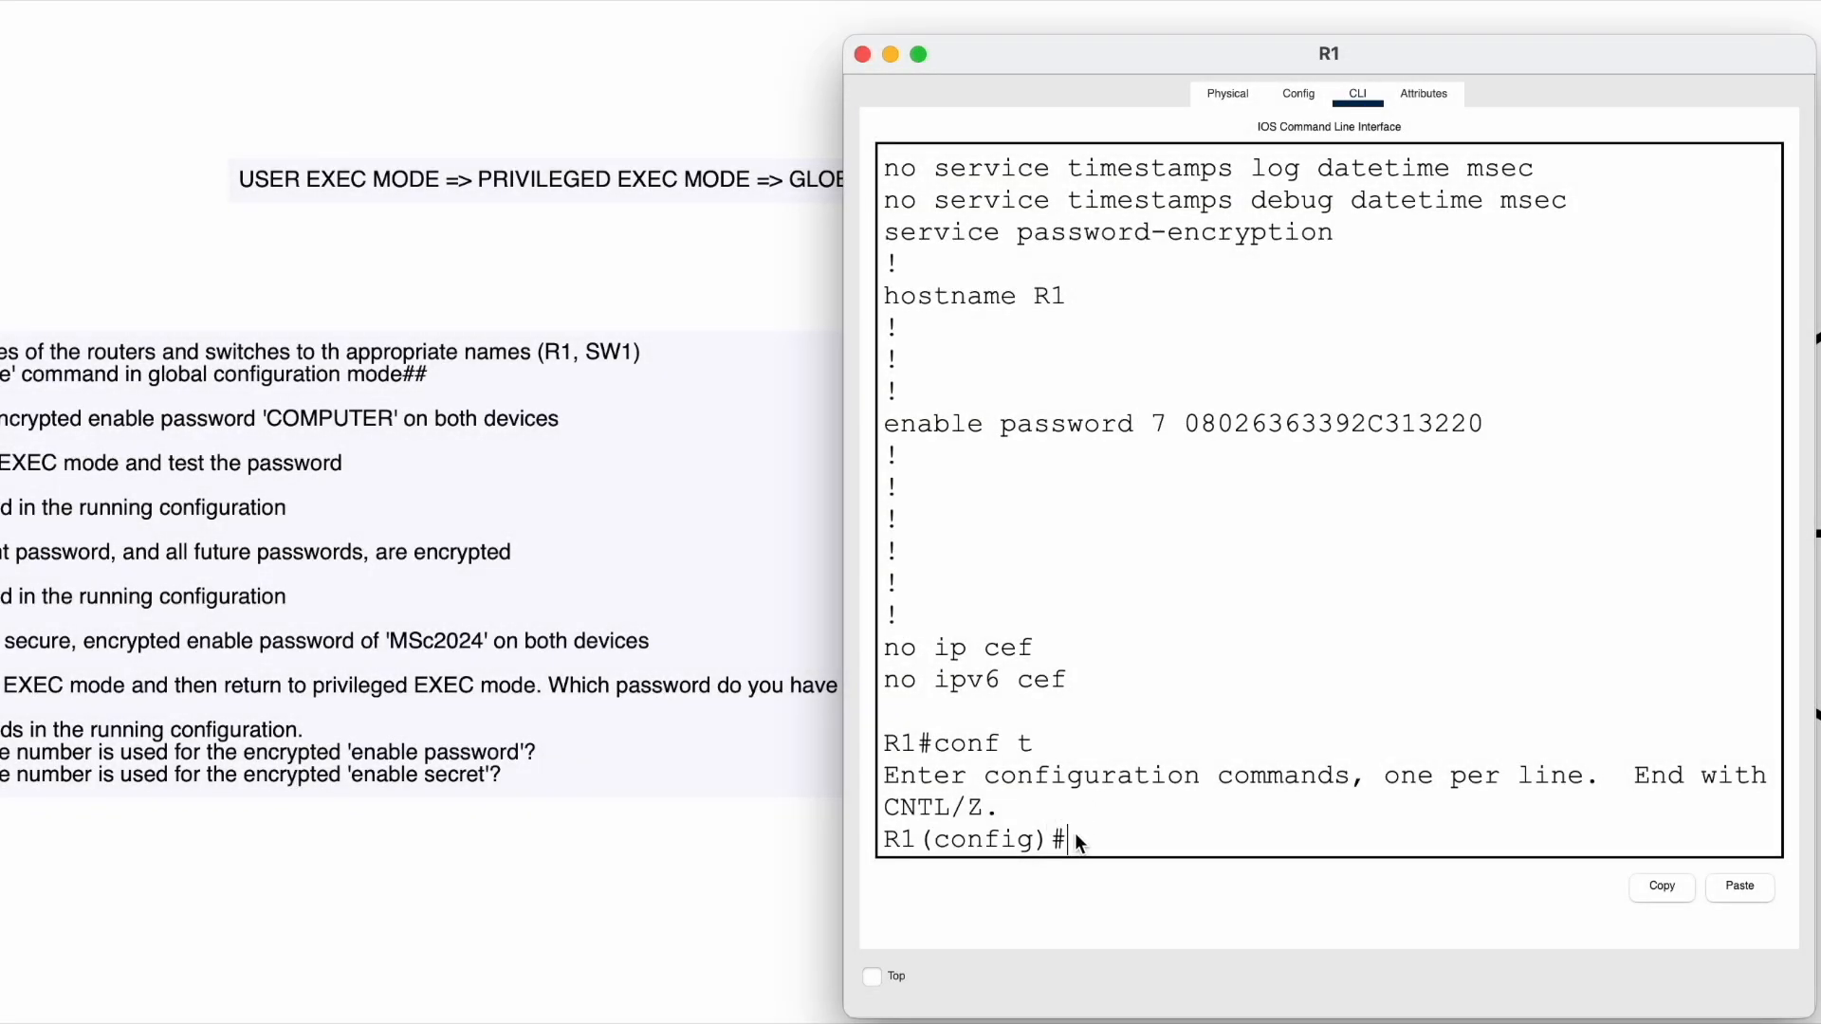
- Highlight the CNTL/Z line and R1(config)# prompt, then begin typing an enable password command
drag(1078, 844, 851, 842)
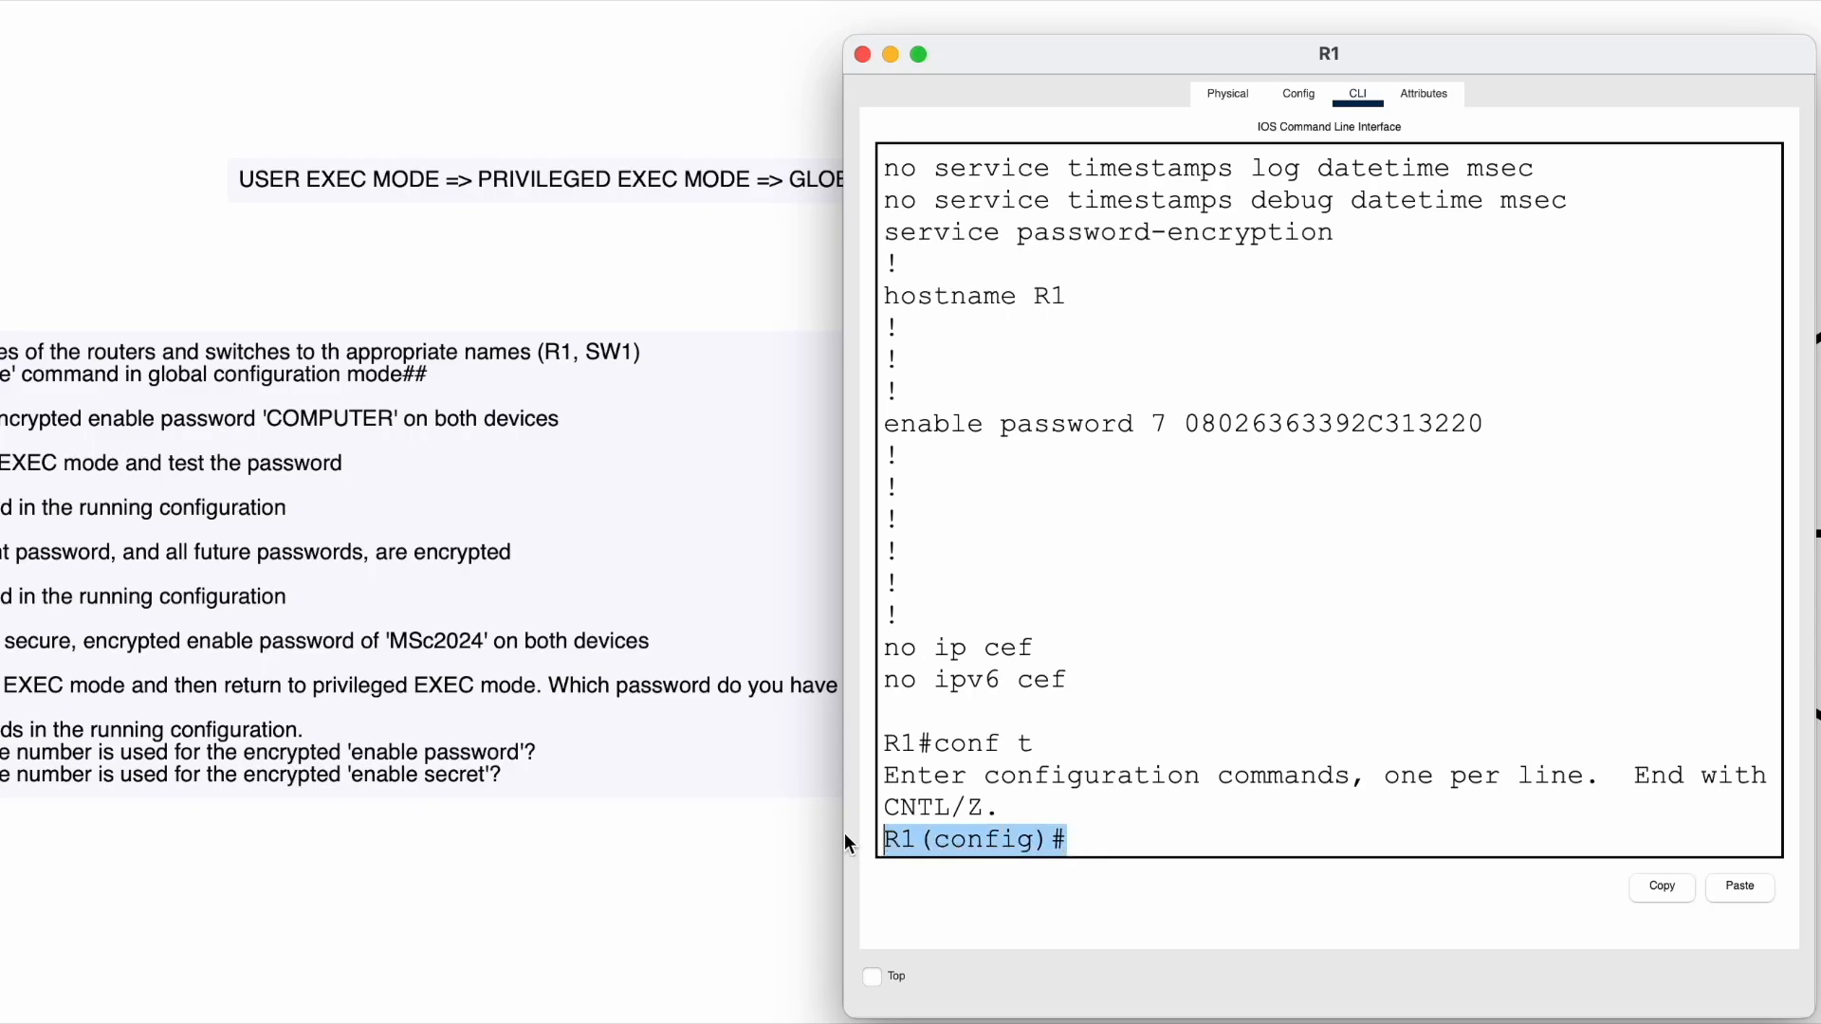
click(1086, 840)
drag(1090, 835, 835, 821)
click(1071, 839)
drag(1072, 839, 892, 840)
click(1085, 842)
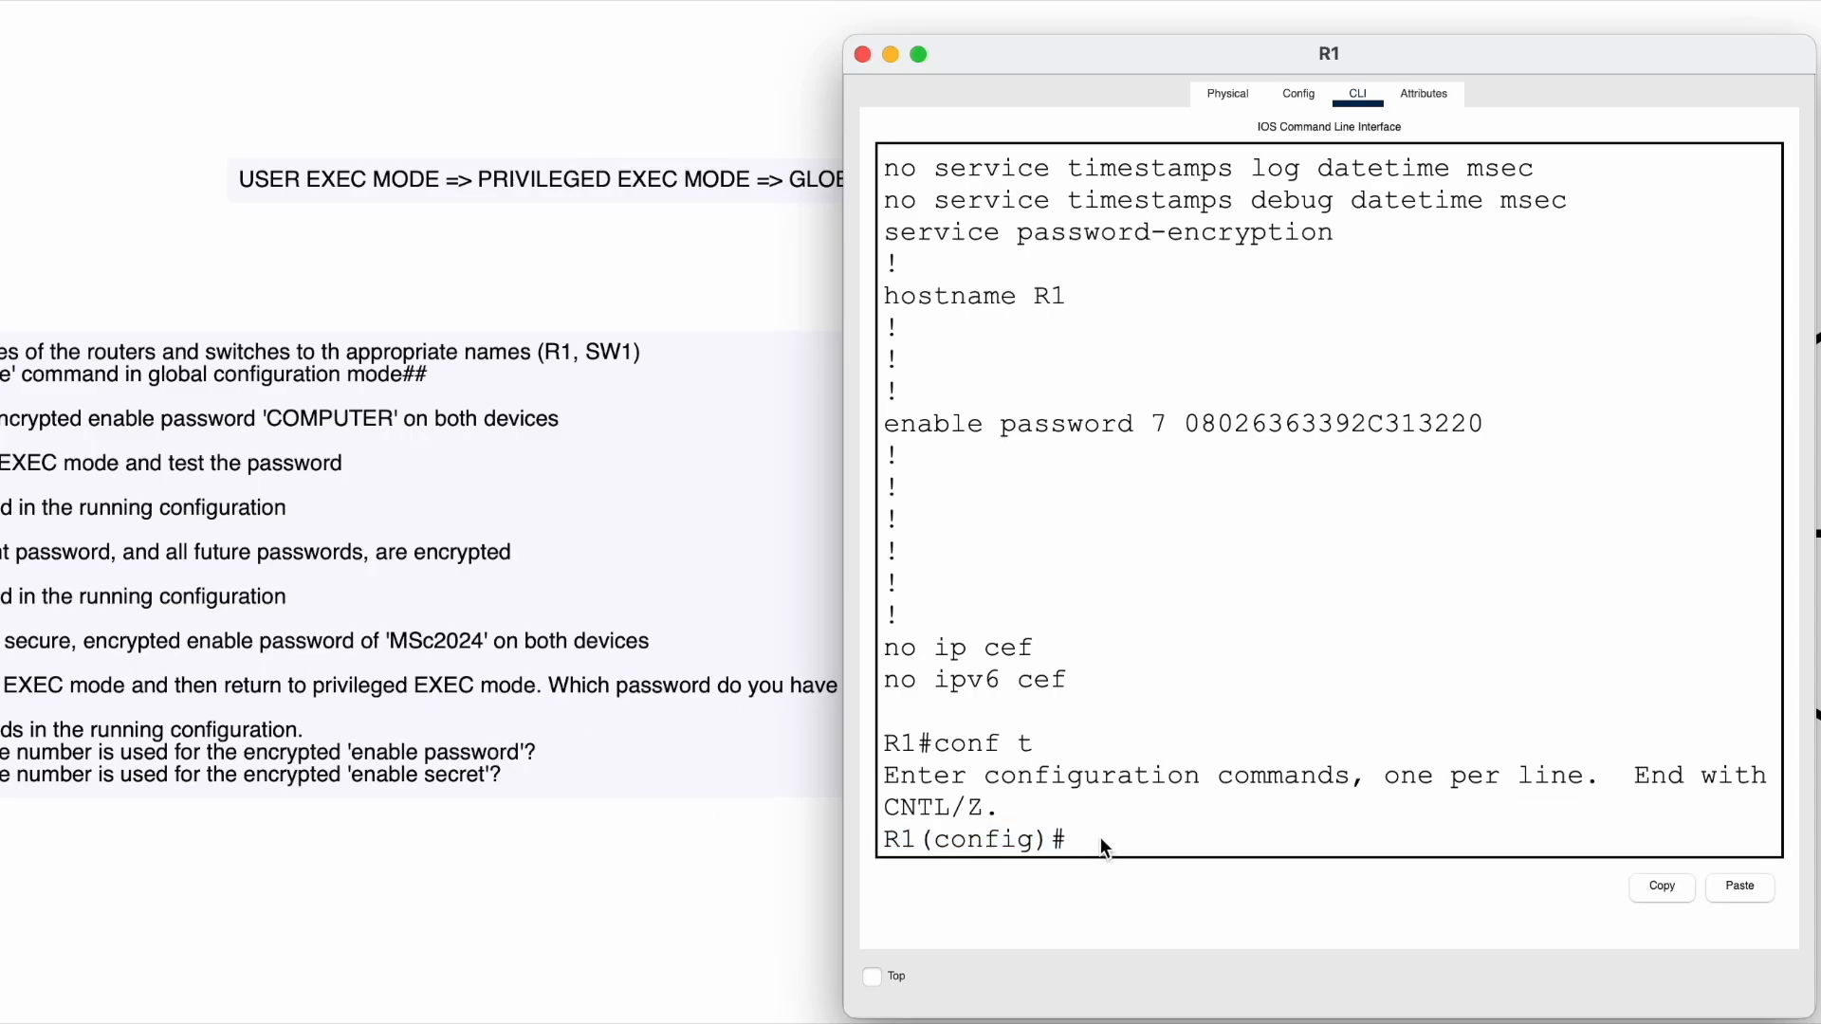
text(enable password Com)
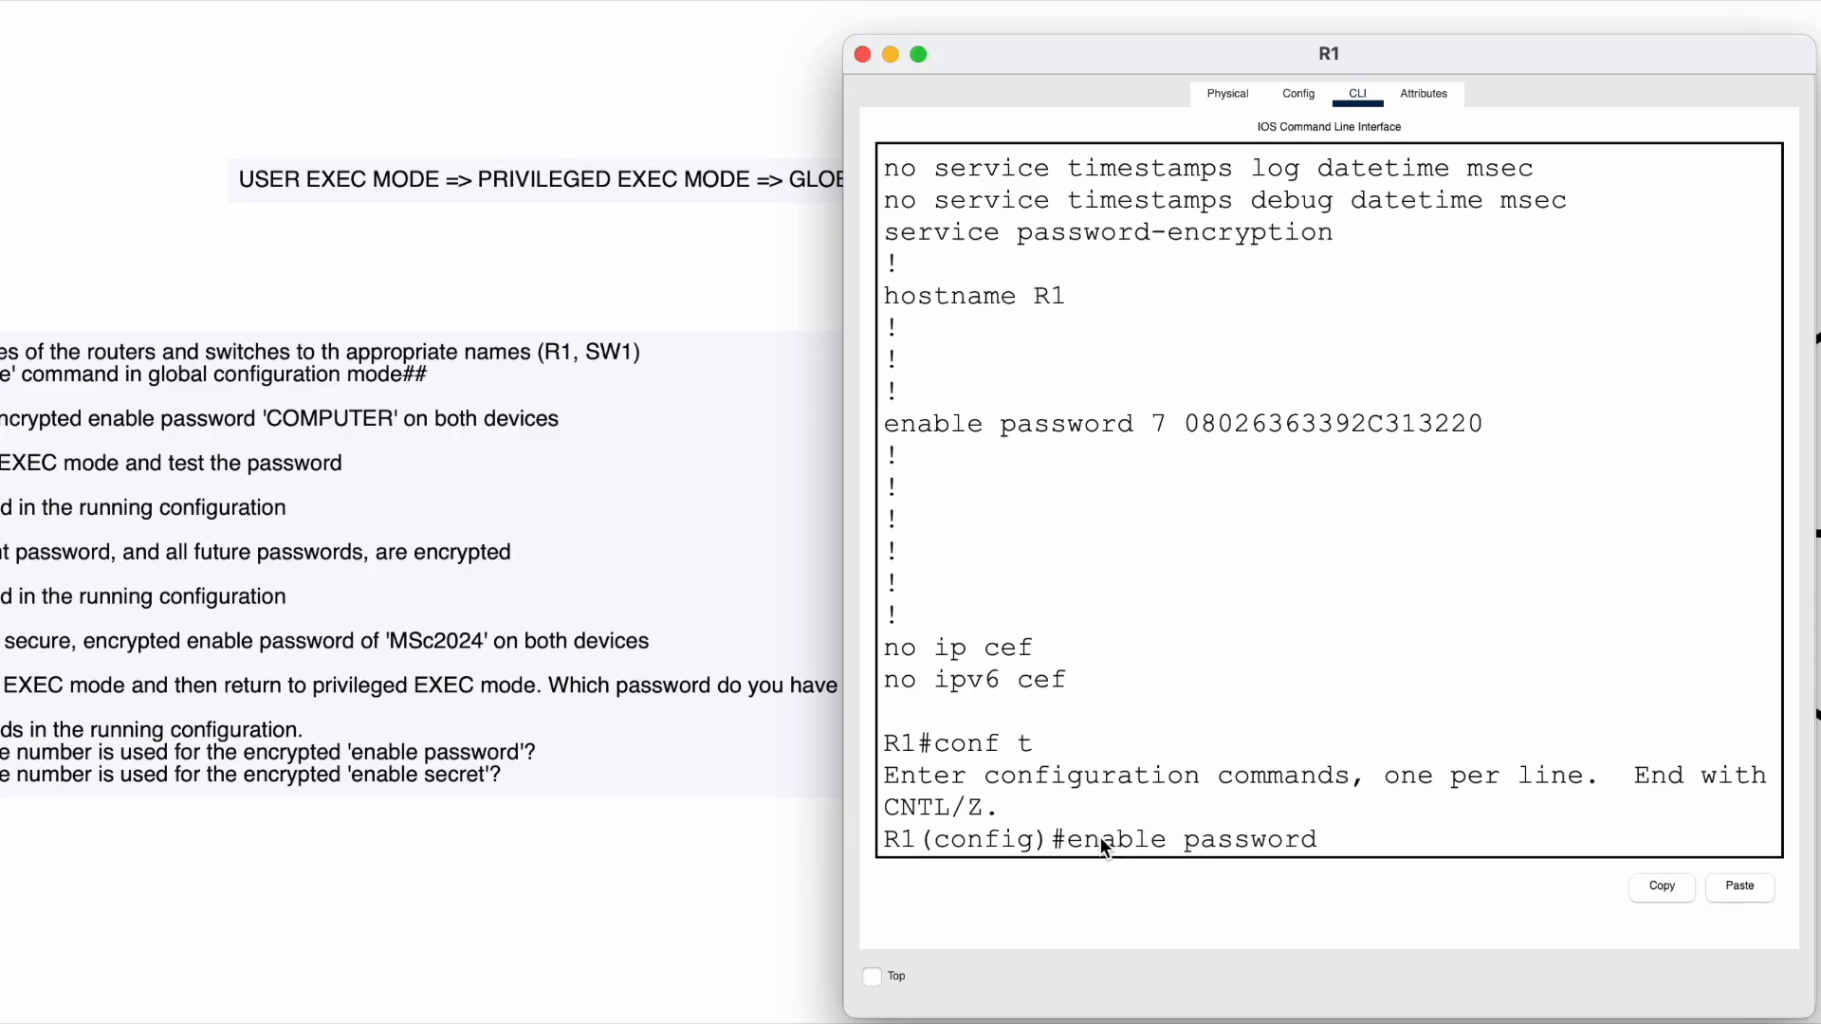
- Erase the partly typed enable password command from the R1(config)# line
key(BackSpace)
key(BackSpace)
text(OMPUTER)
key(Caps_Lock)
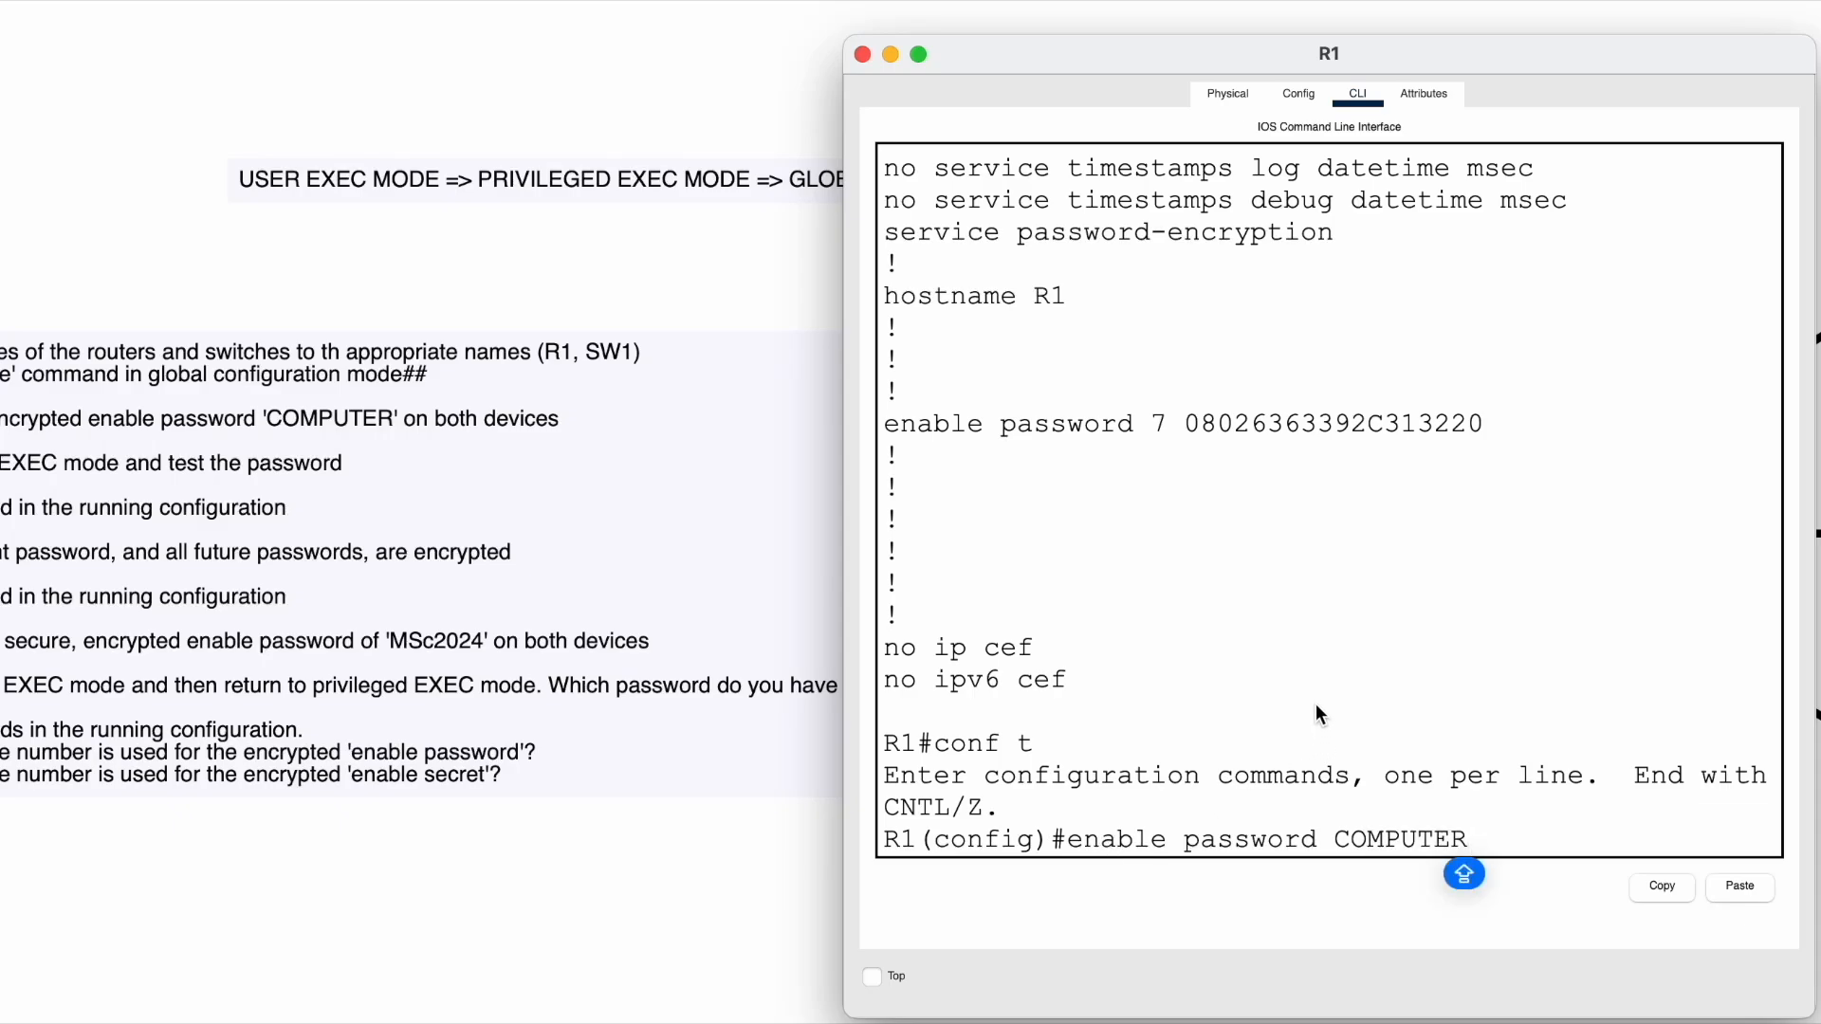
key(Caps_Lock)
key(BackSpace)
key(BackSpace)
key(BackSpace)
key(BackSpace)
key(BackSpace)
key(BackSpace)
key(BackSpace)
key(BackSpace)
key(BackSpace)
key(BackSpace)
key(BackSpace)
key(BackSpace)
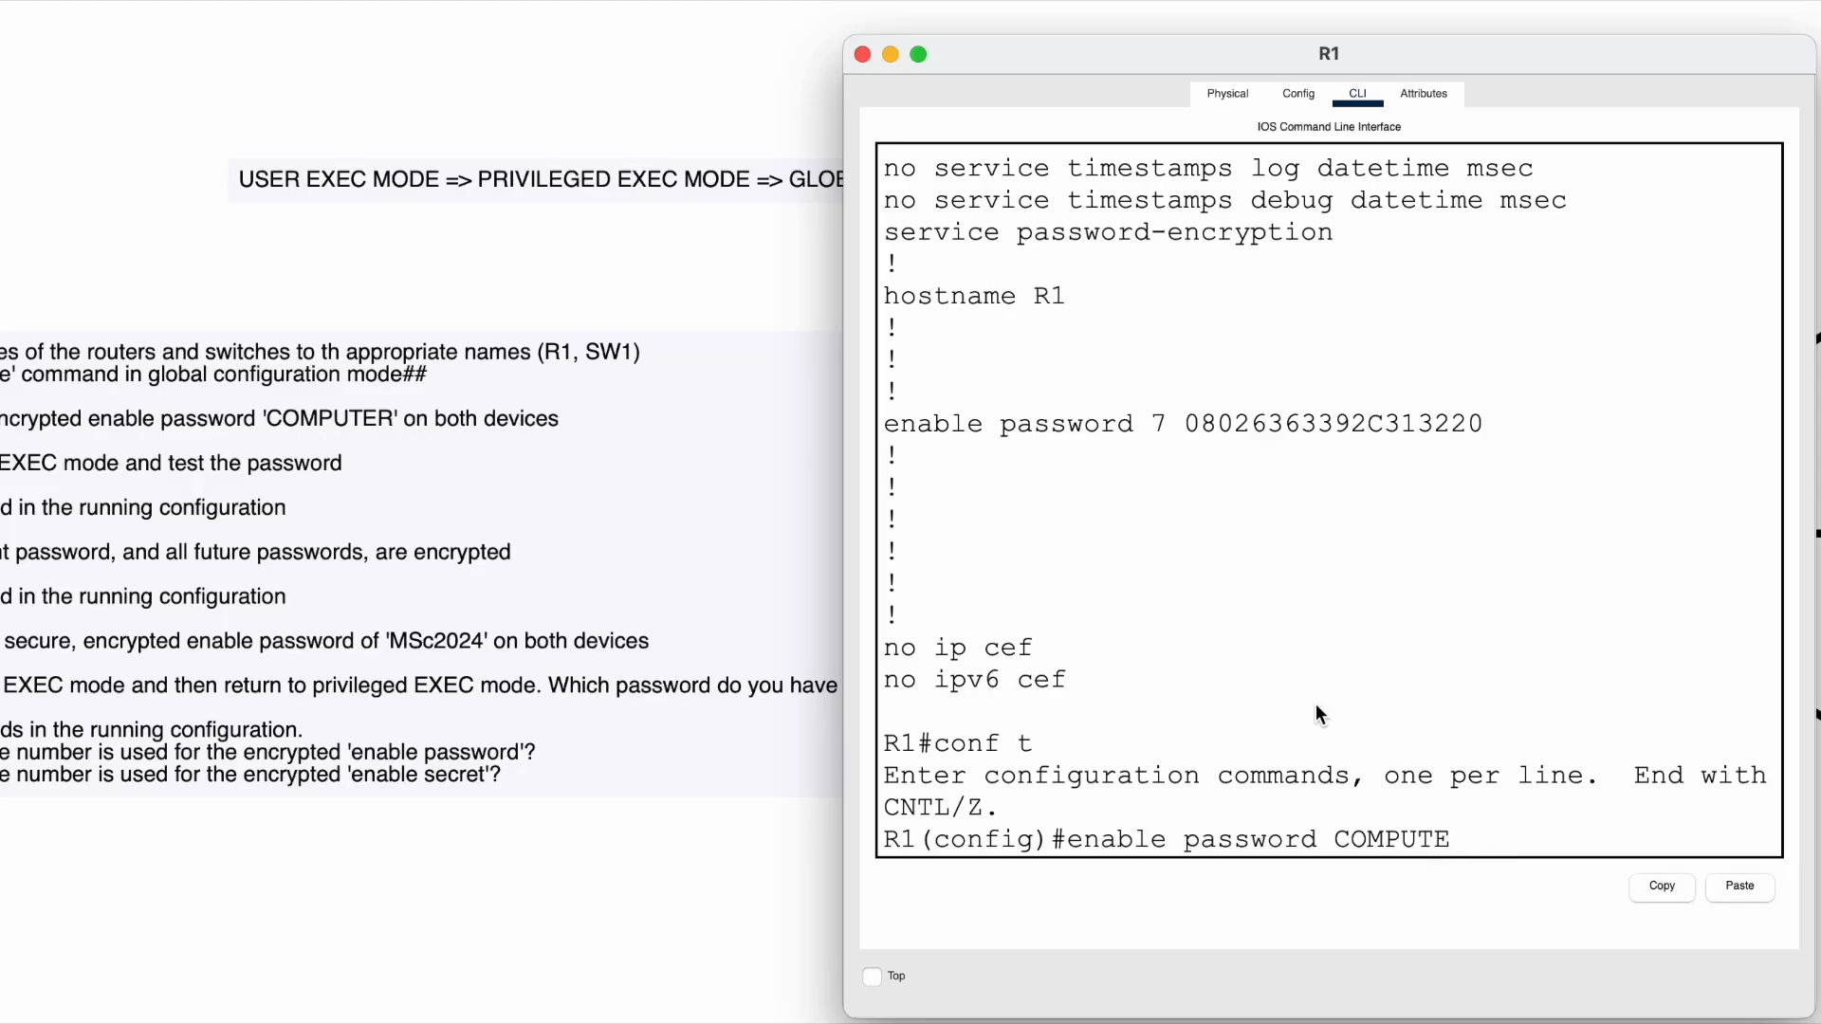
key(BackSpace)
key(BackSpace)
key(BackSpace)
key(BackSpace)
key(BackSpace)
key(BackSpace)
key(BackSpace)
key(BackSpace)
key(BackSpace)
key(BackSpace)
key(BackSpace)
key(BackSpace)
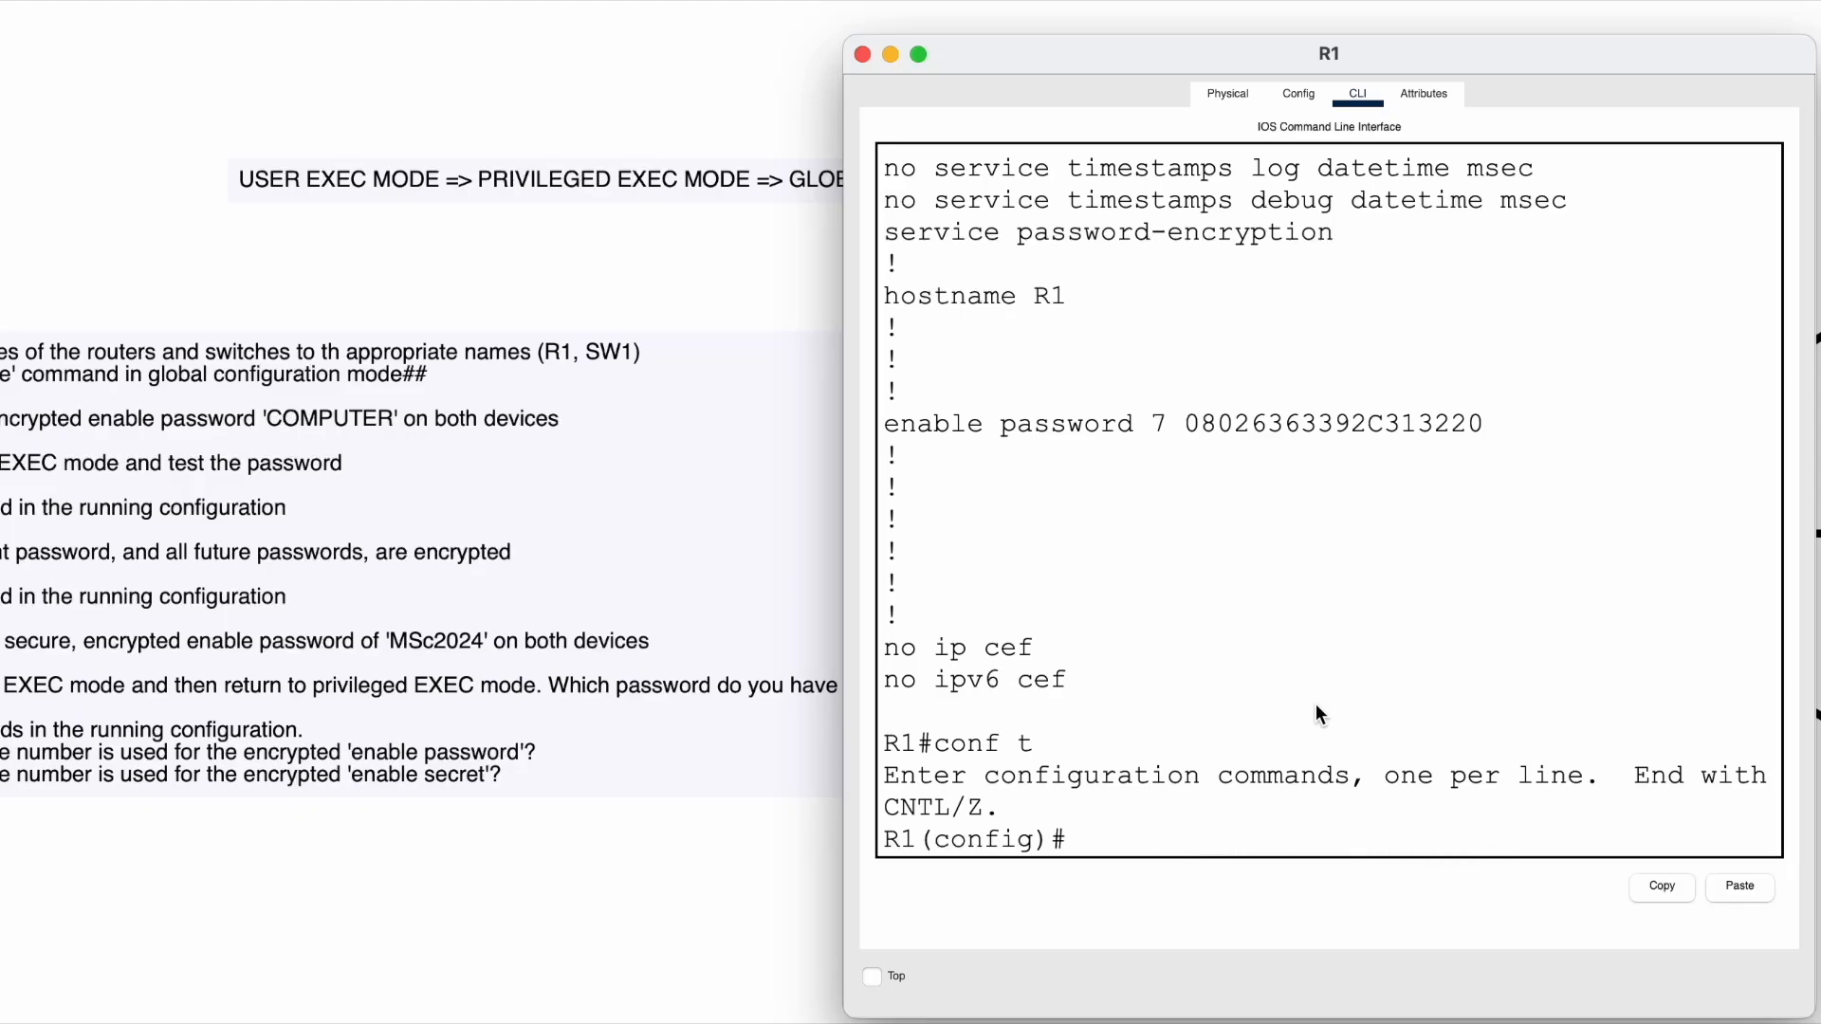
key(Caps_Lock)
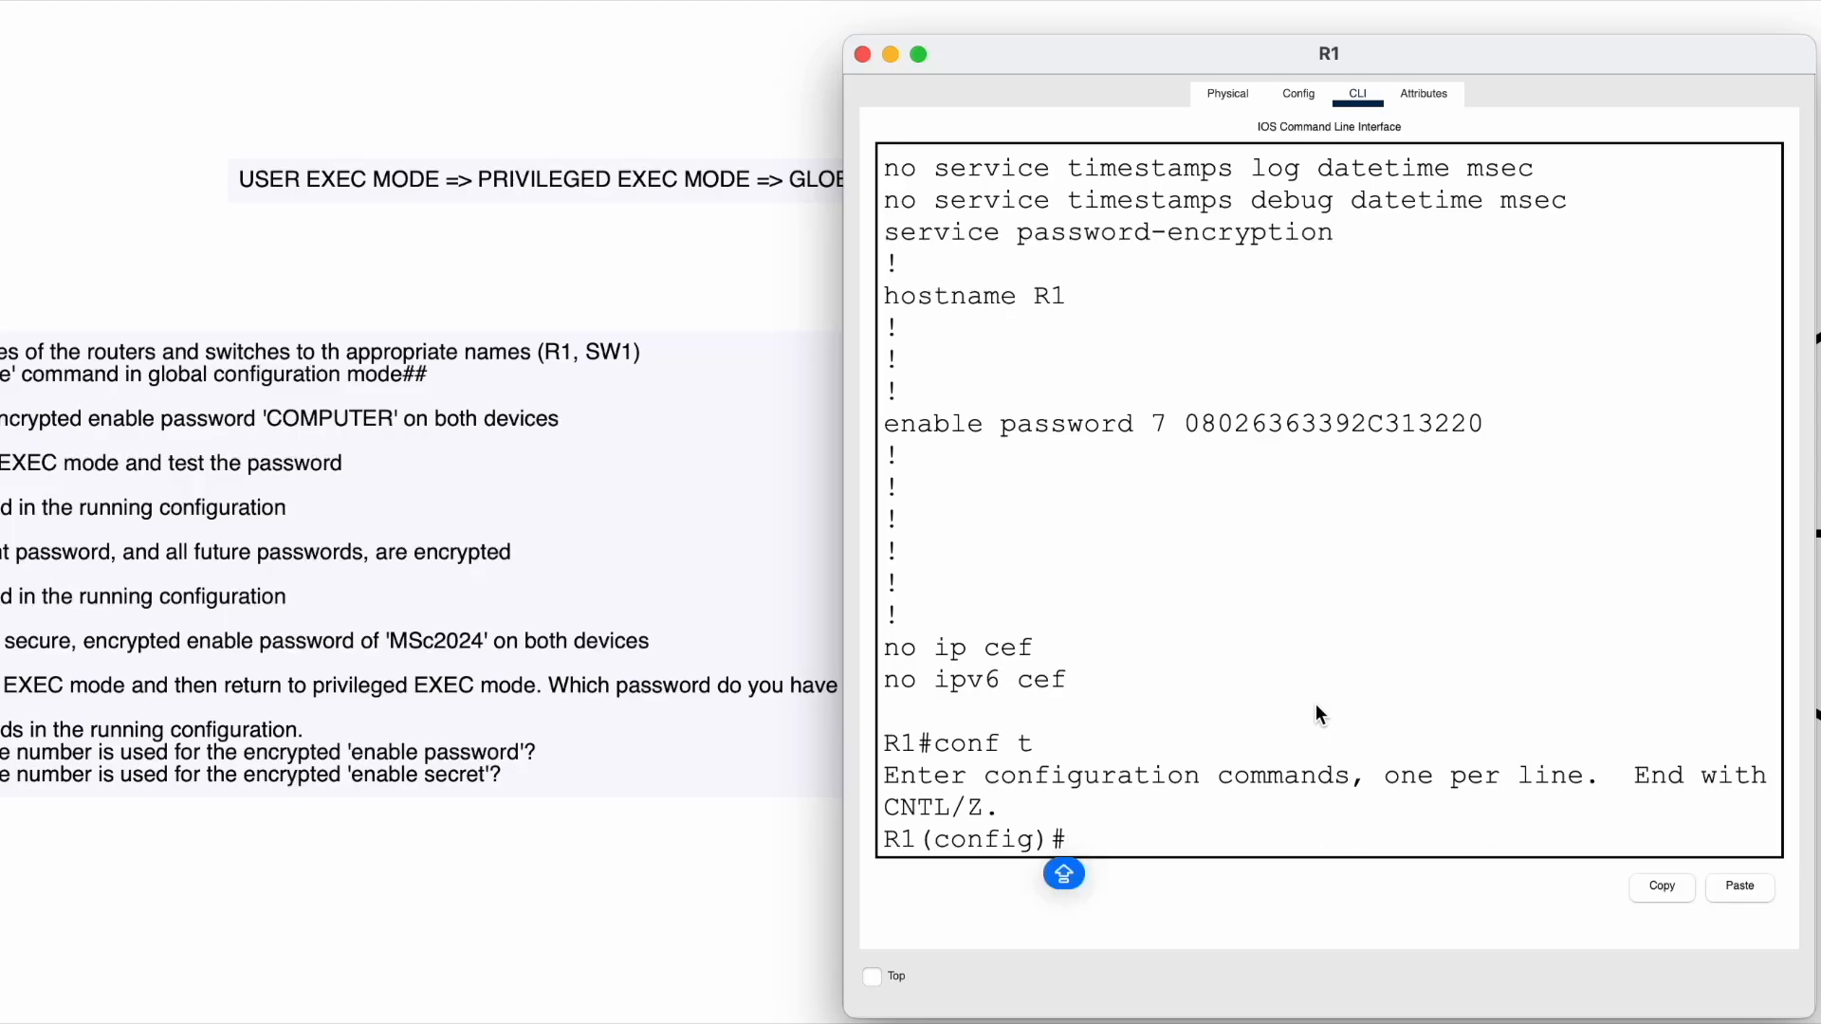
- Run EXIT and exit to leave configuration mode and log out to a fresh R1> prompt
text(EXIT)
key(Return)
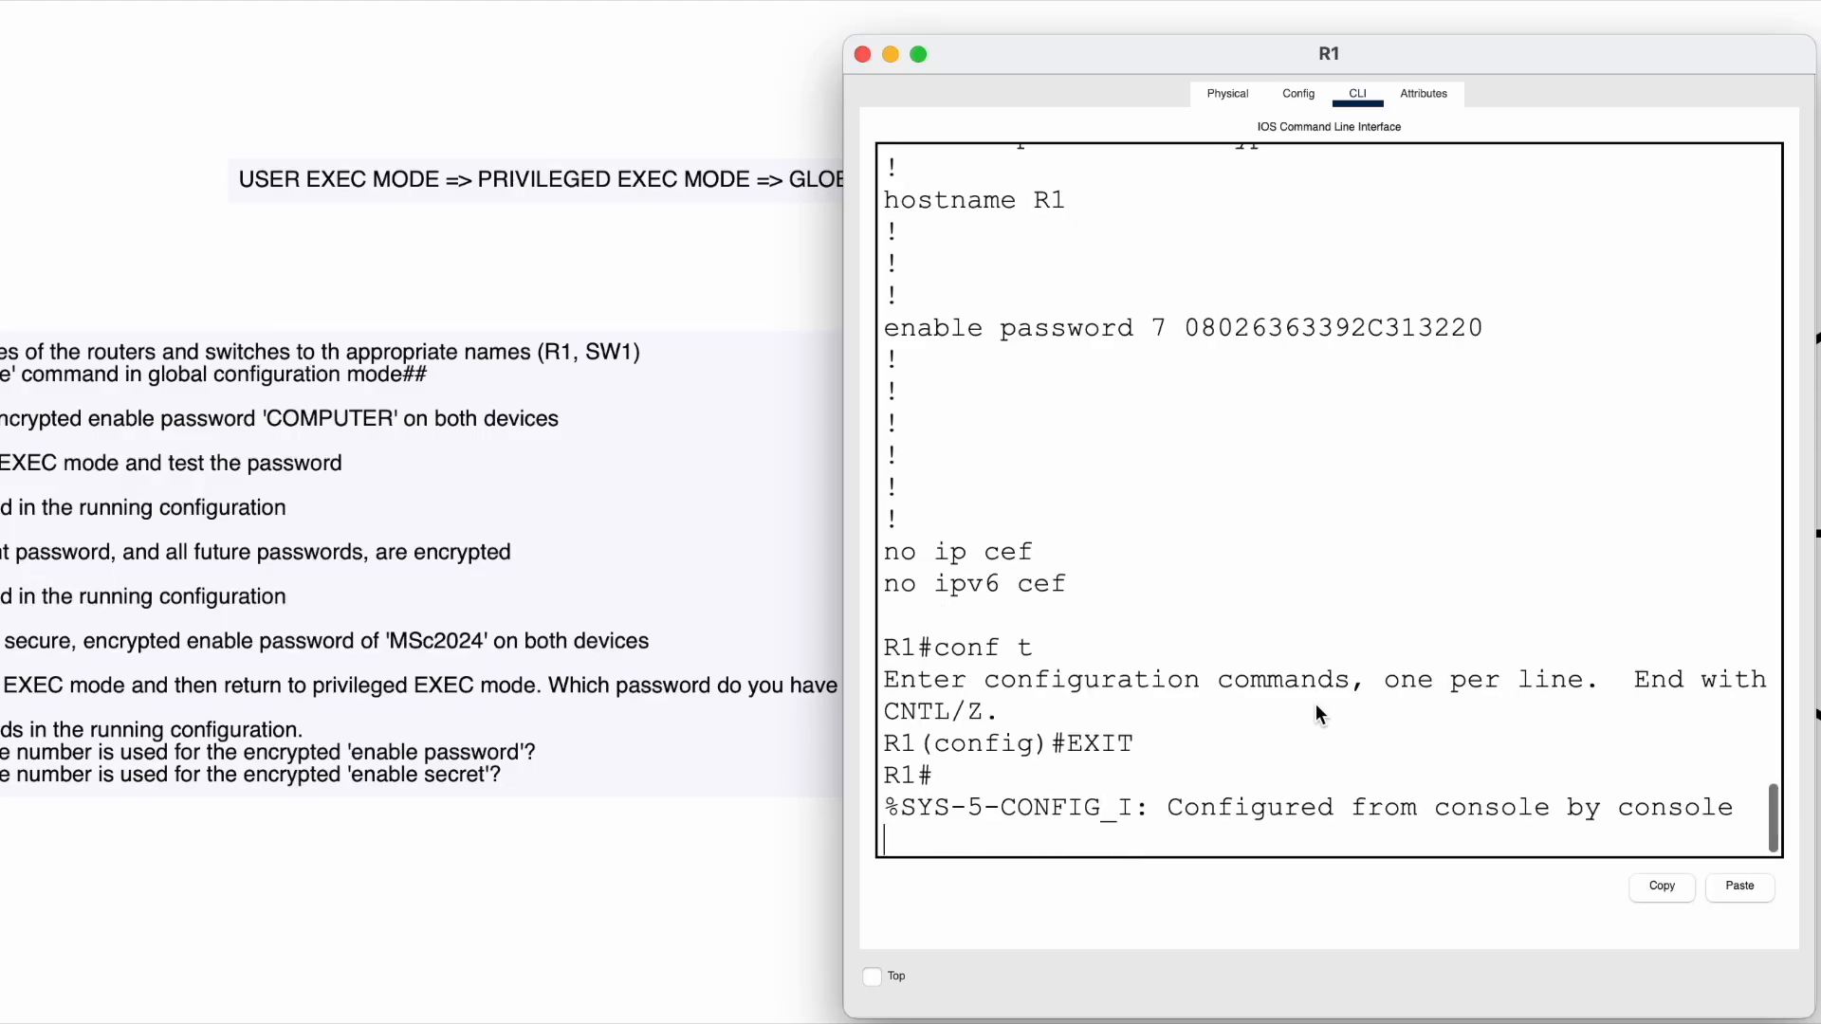
text(exit)
key(Return)
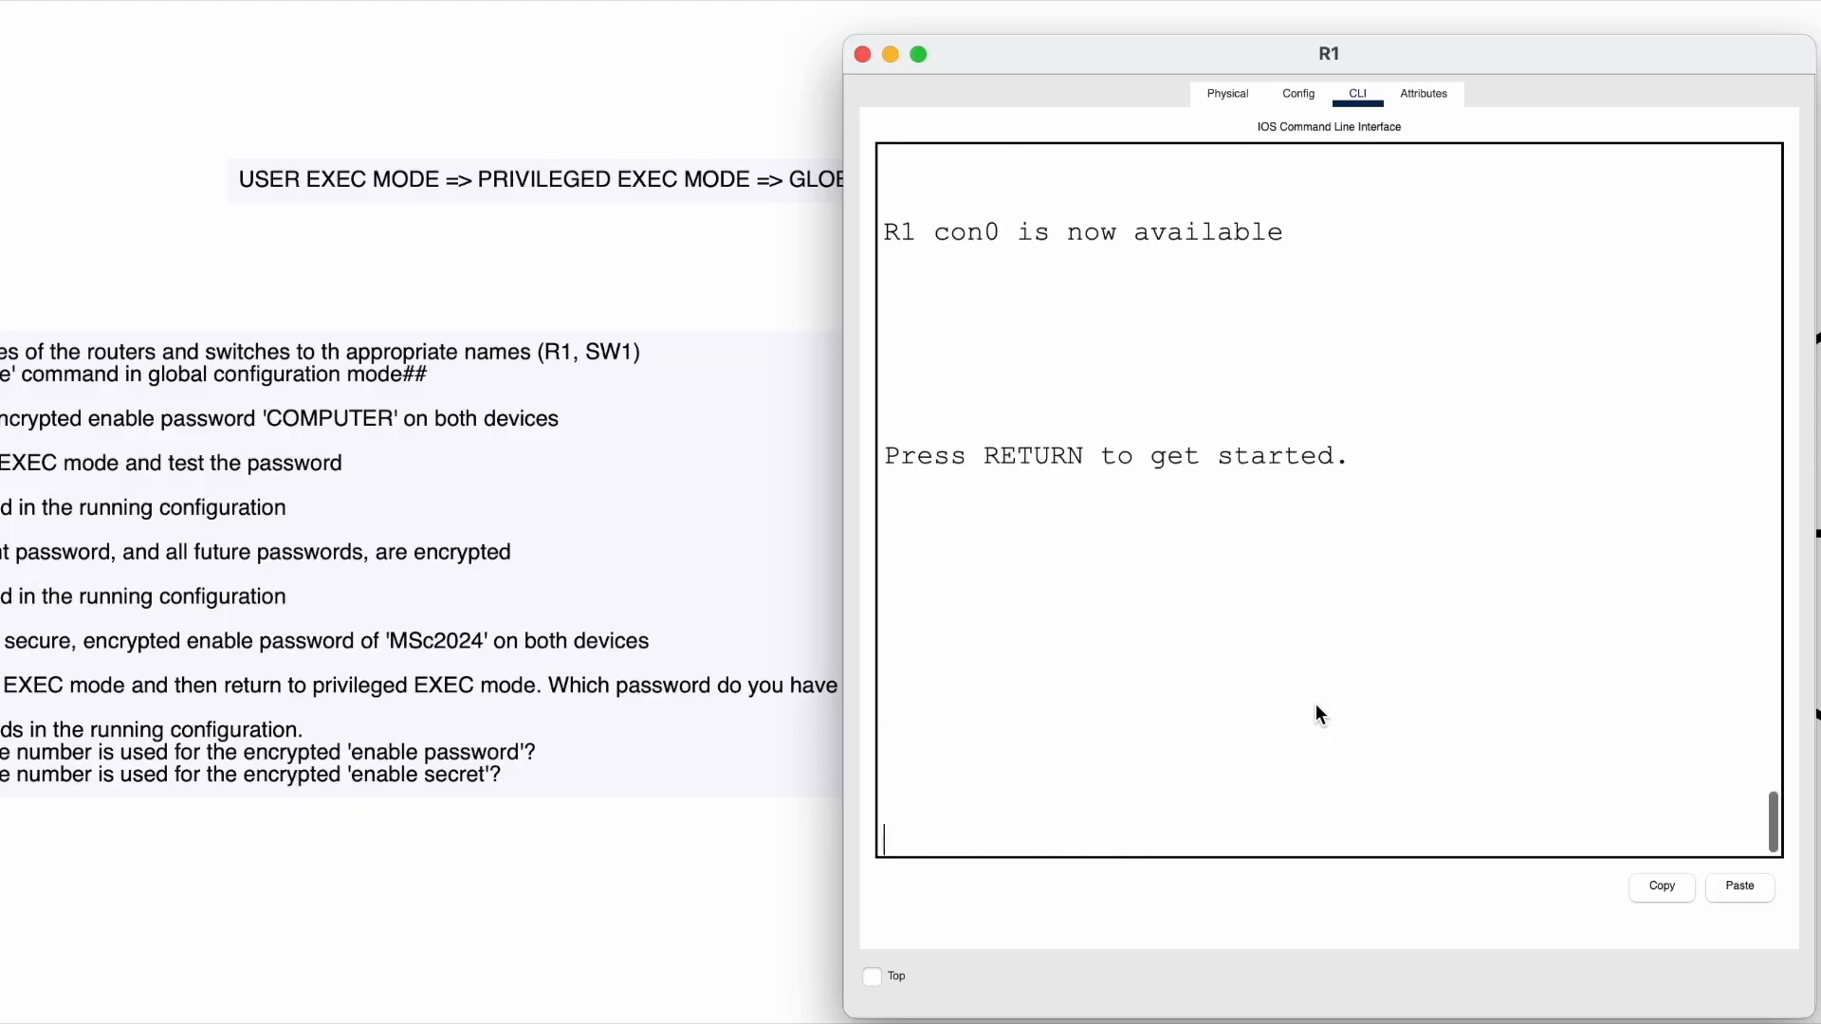
key(Return)
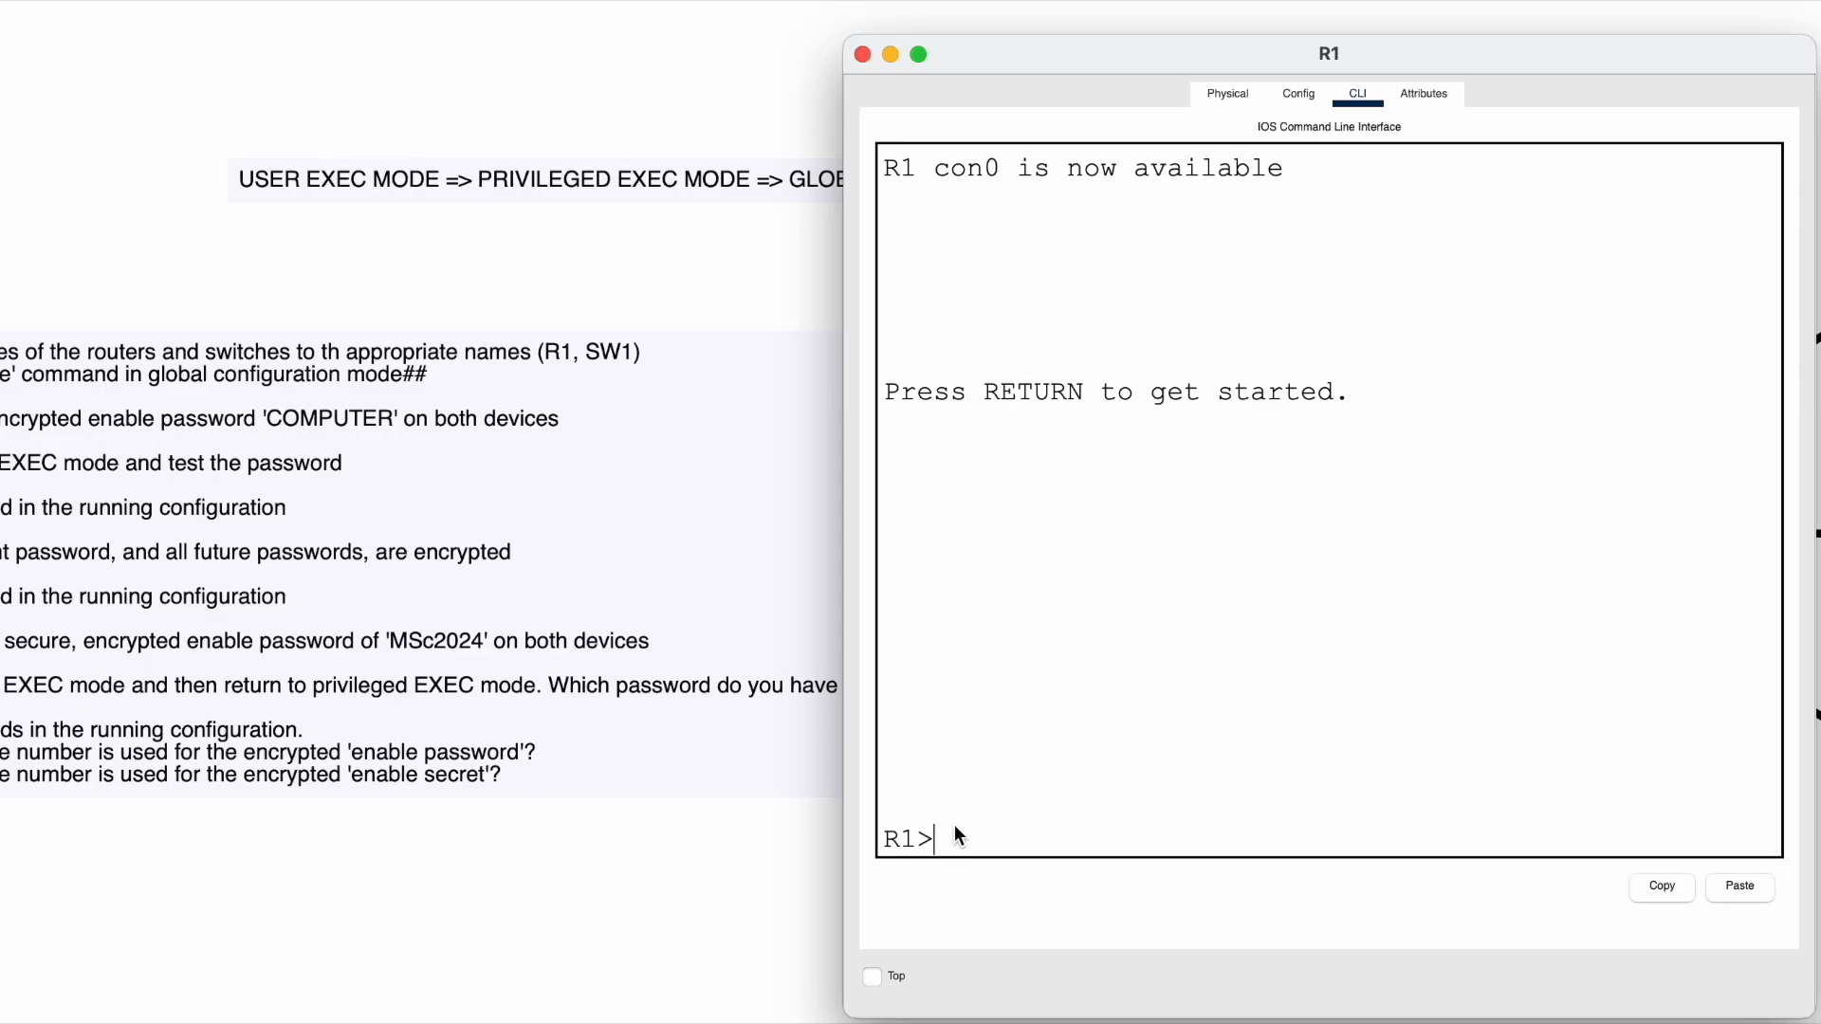
- Authenticate with the enable password and run conf t to reach R1(config)#
drag(1007, 92, 1240, 47)
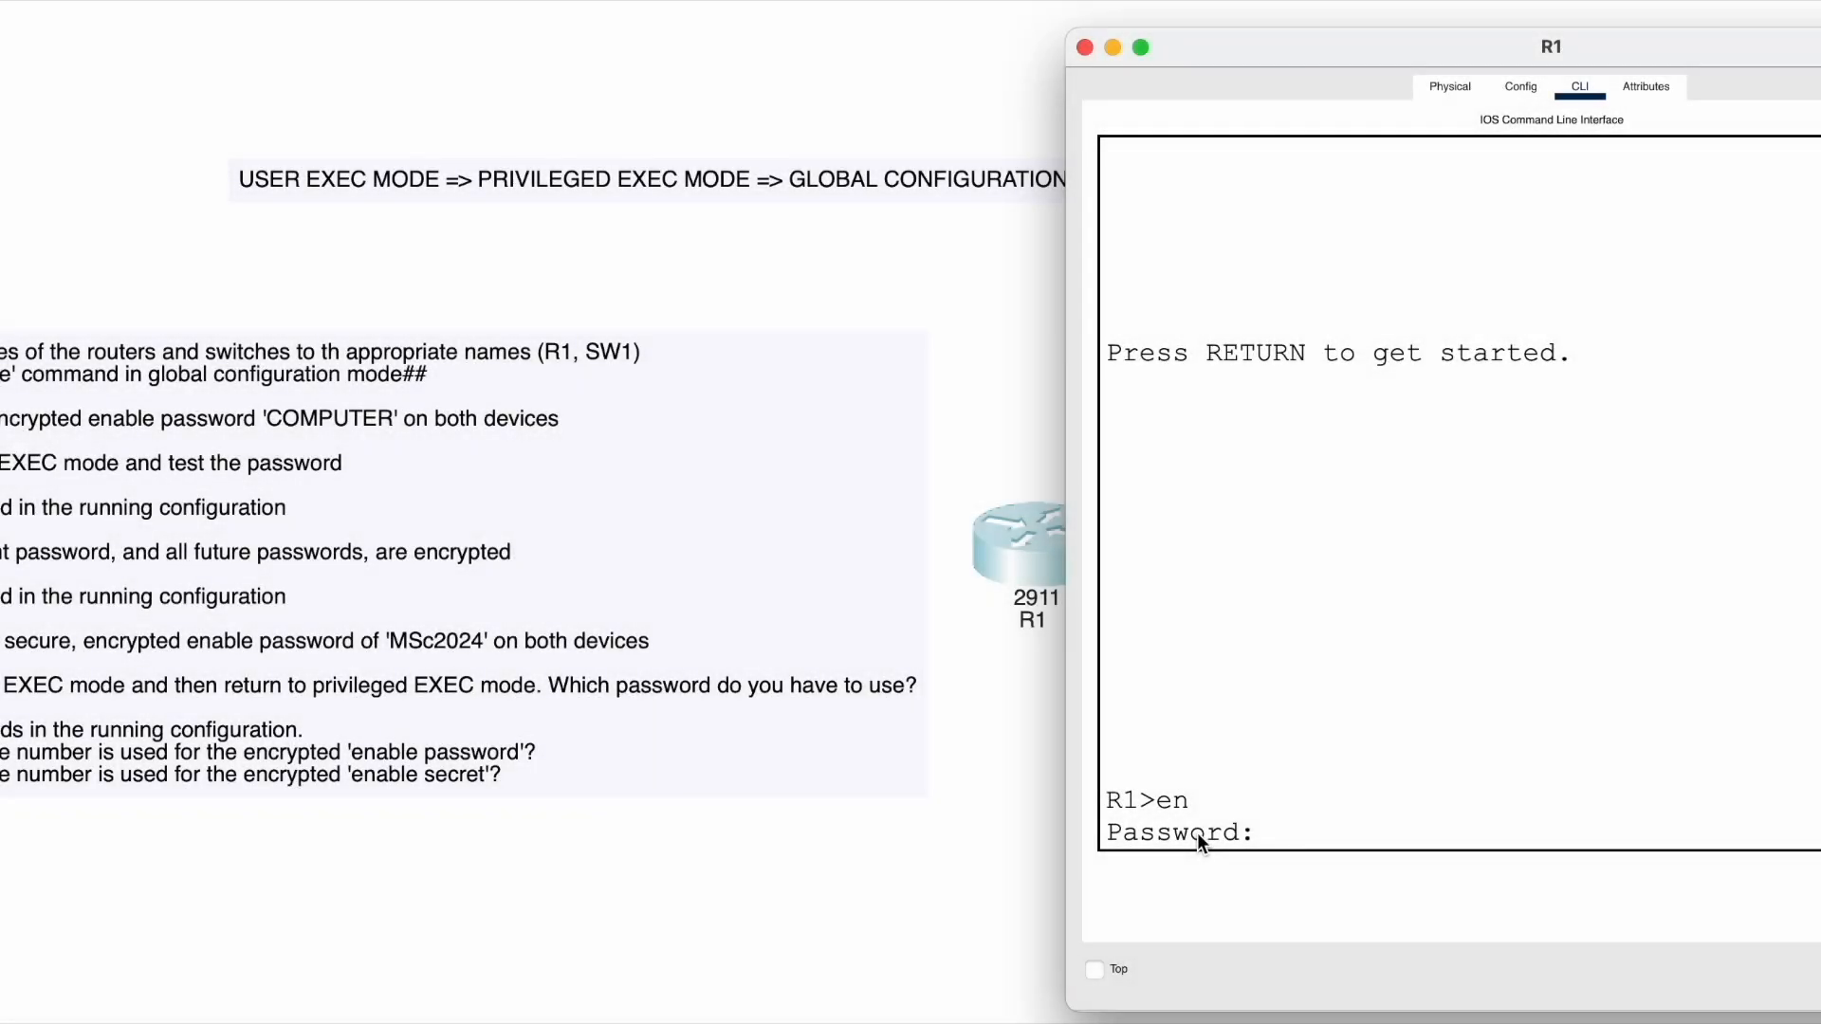
key(Return)
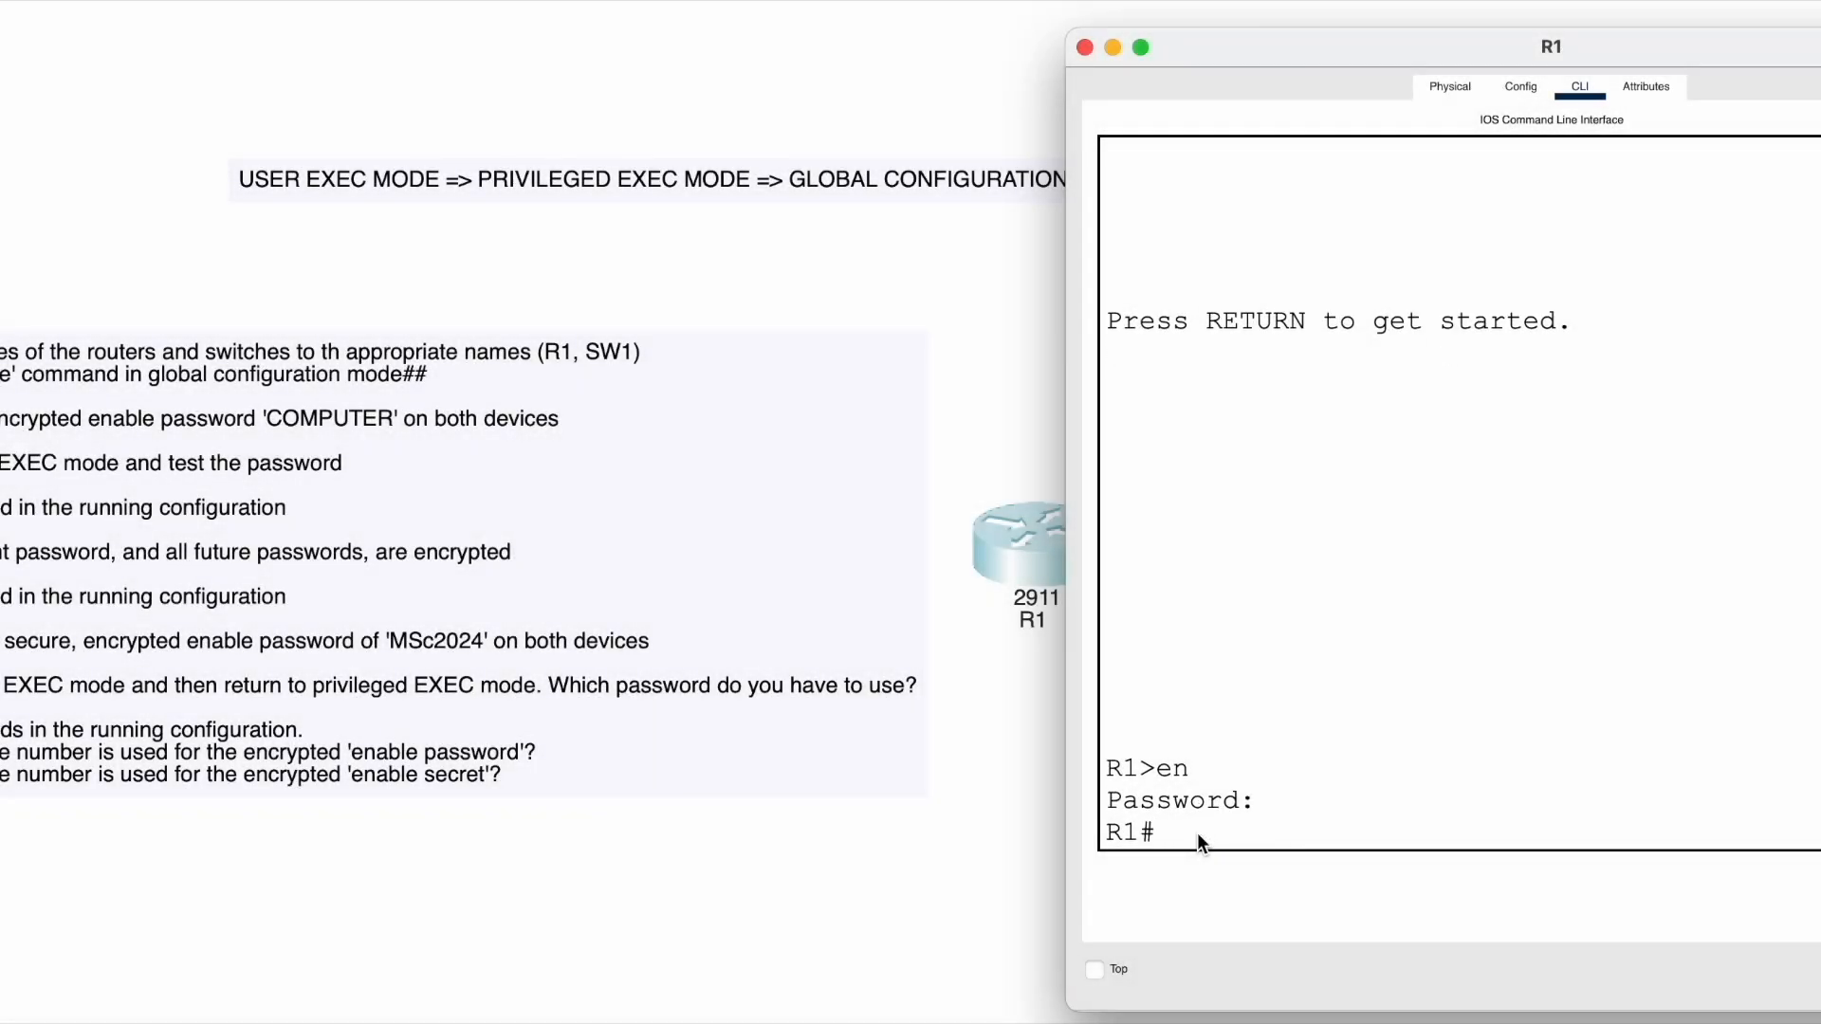
key(Caps_Lock)
key(Caps_Lock)
text(conf t)
key(Return)
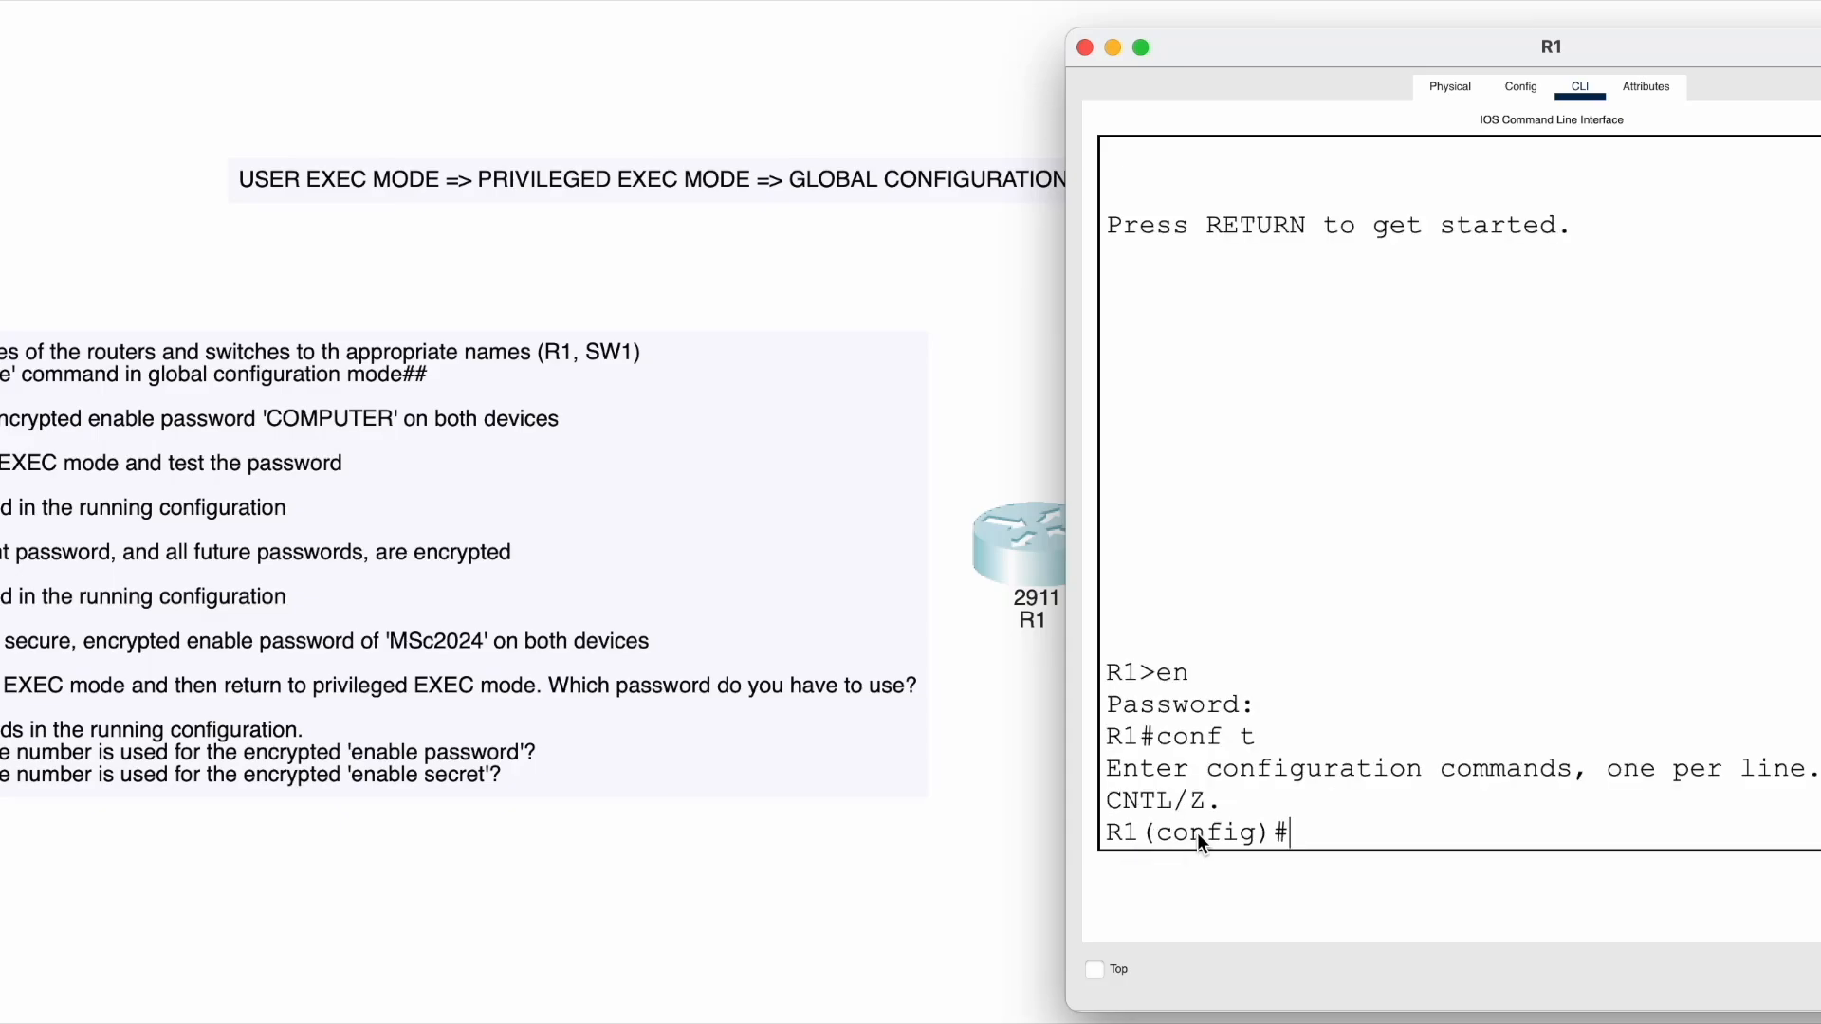
- Highlight the R1(config)# prompt and start an enable command, correcting the misspelled 'enabe'
drag(1299, 835, 930, 837)
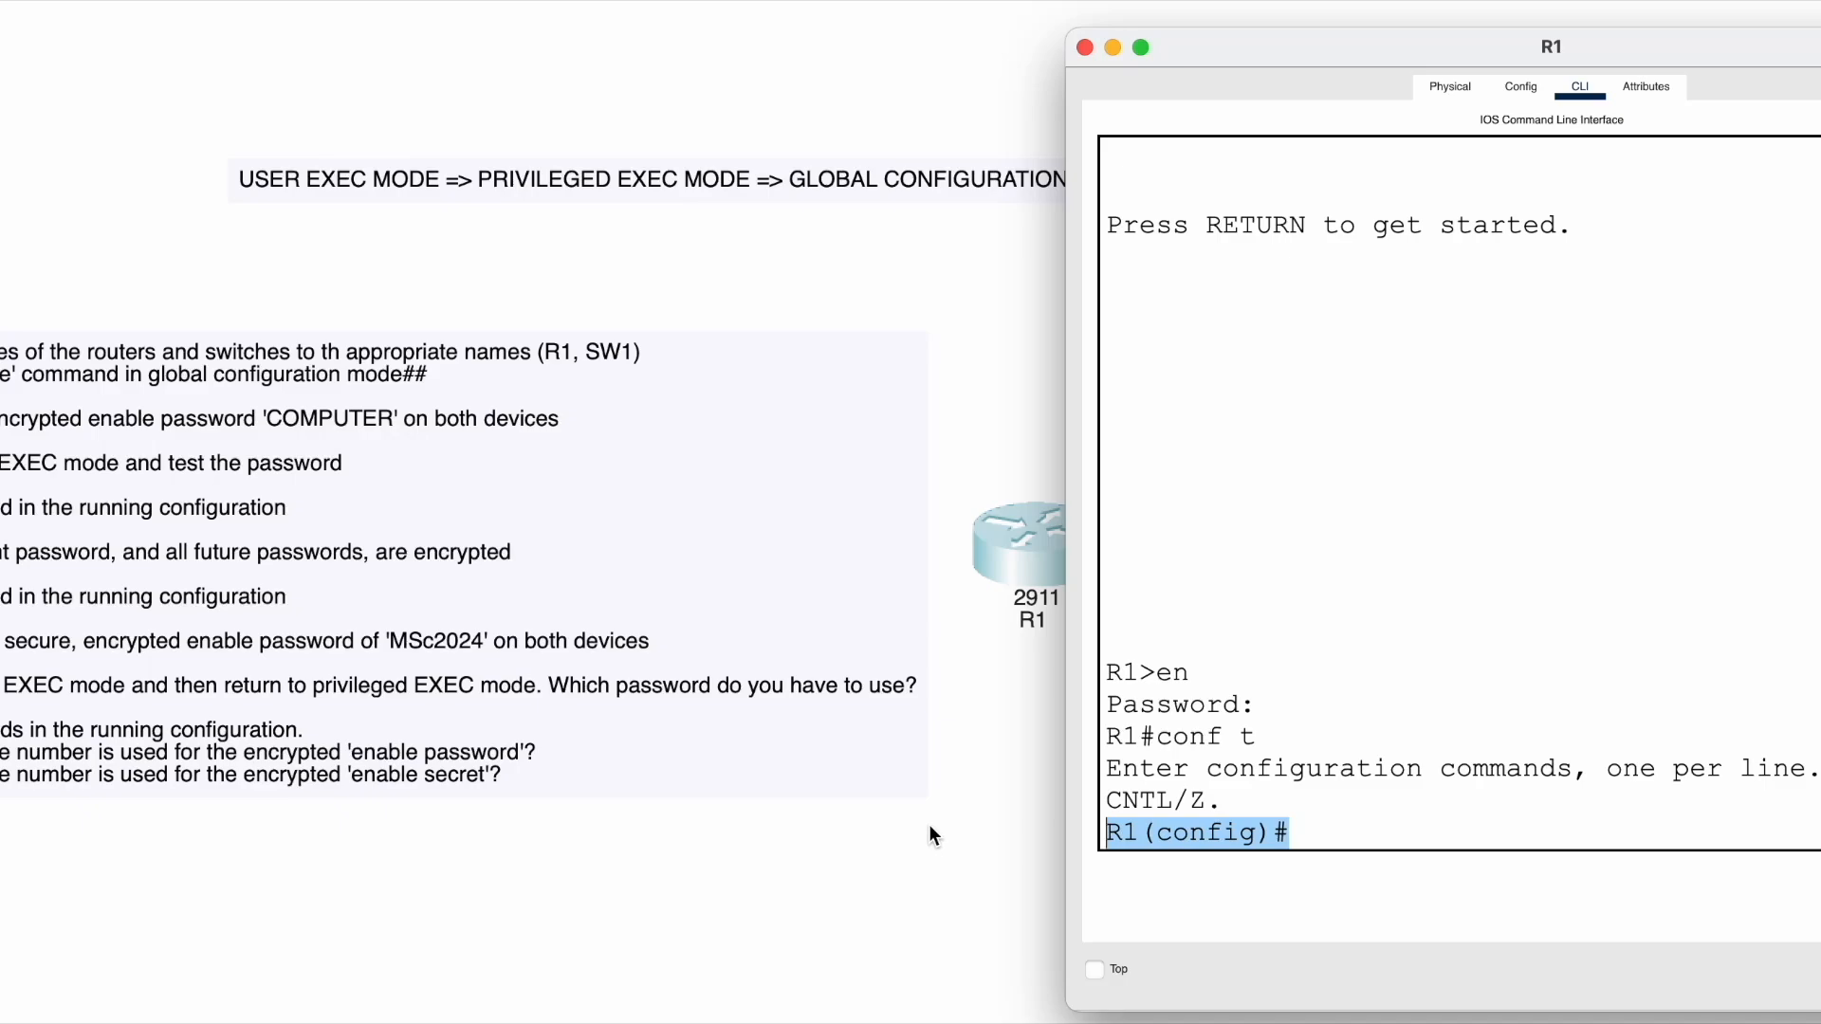
click(1374, 831)
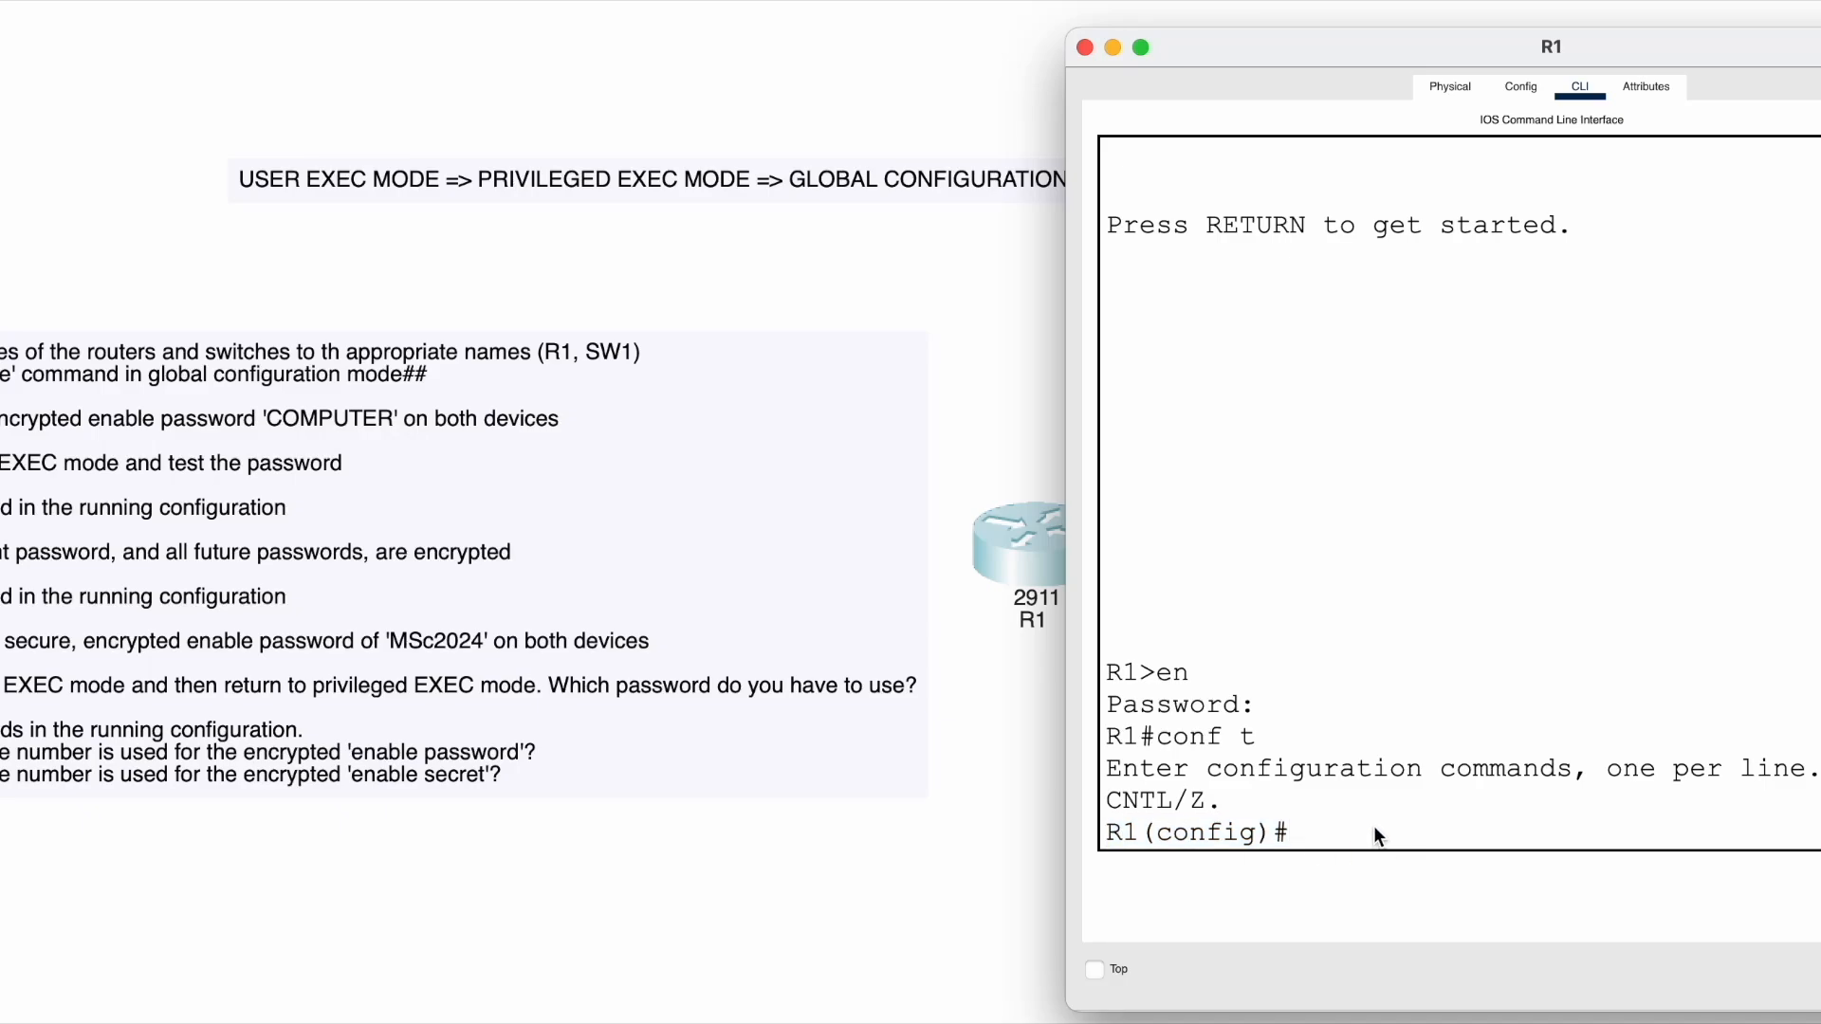
text(enabe)
key(BackSpace)
key(BackSpace)
key(BackSpace)
key(BackSpace)
key(BackSpace)
- List global configuration commands with ? and highlight the 'Modify enable password parameters' line
text(?)
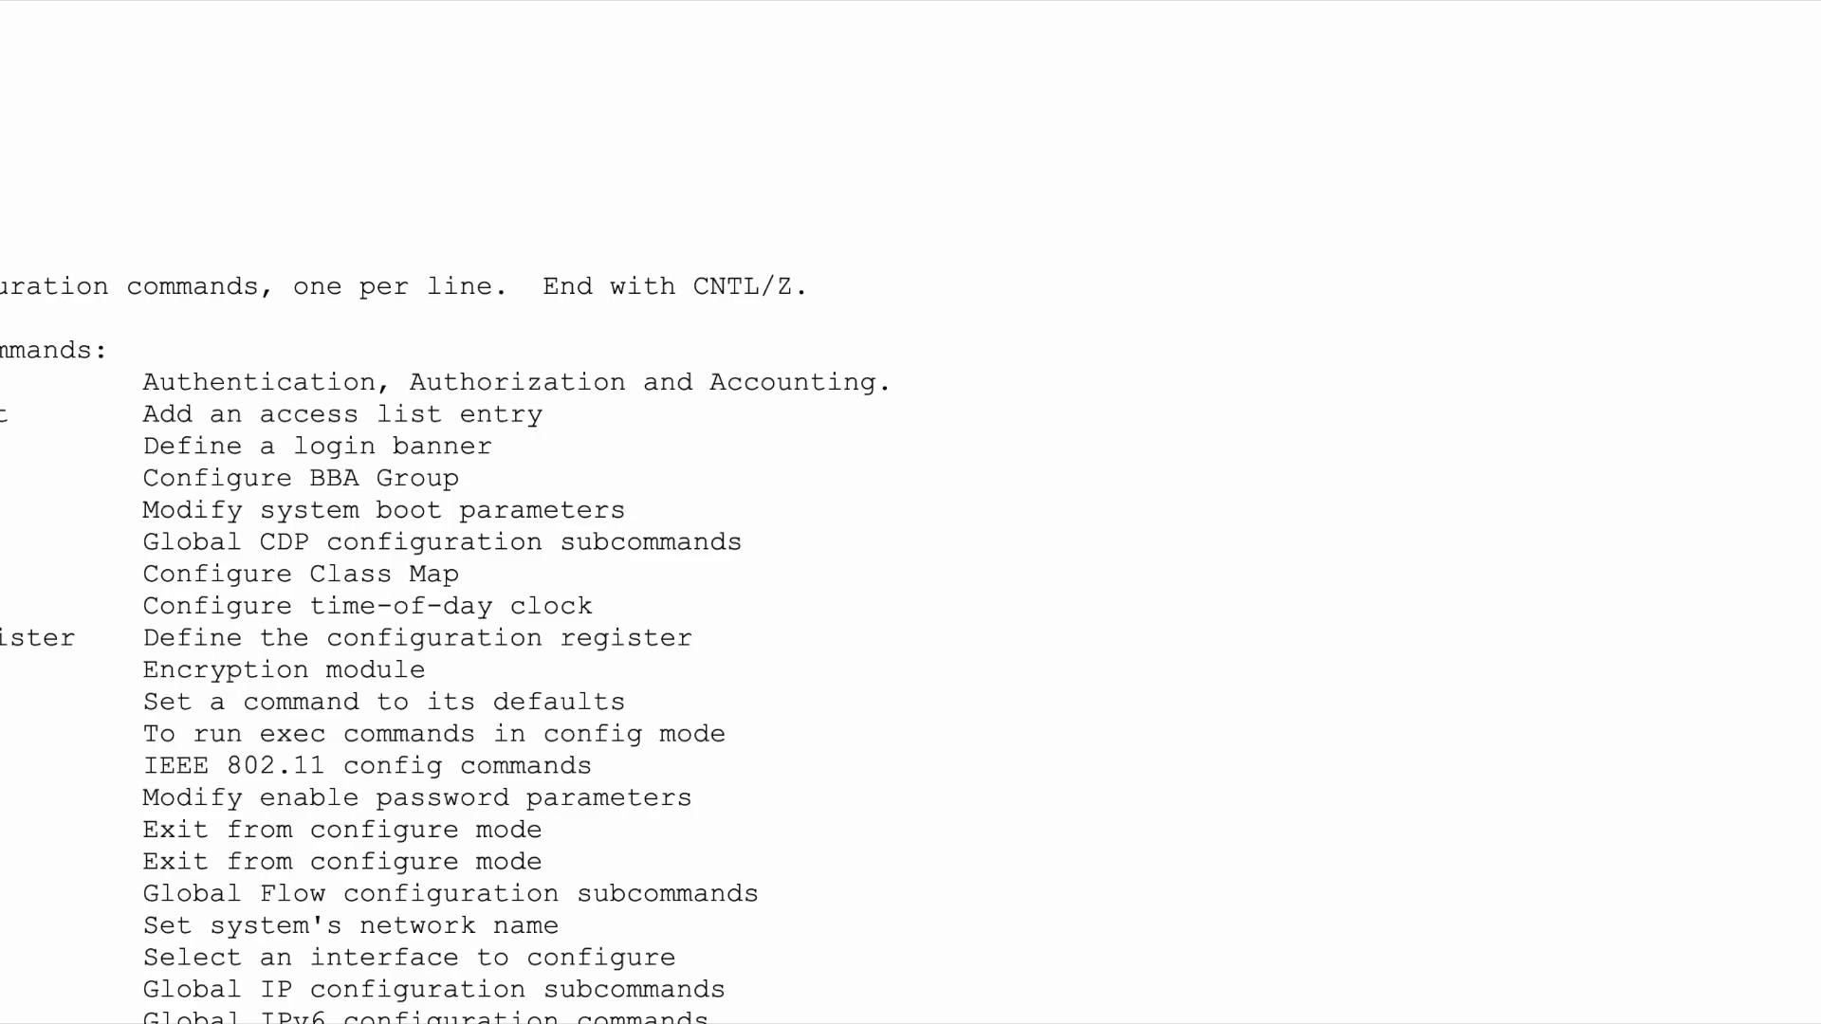
drag(2, 799, 677, 796)
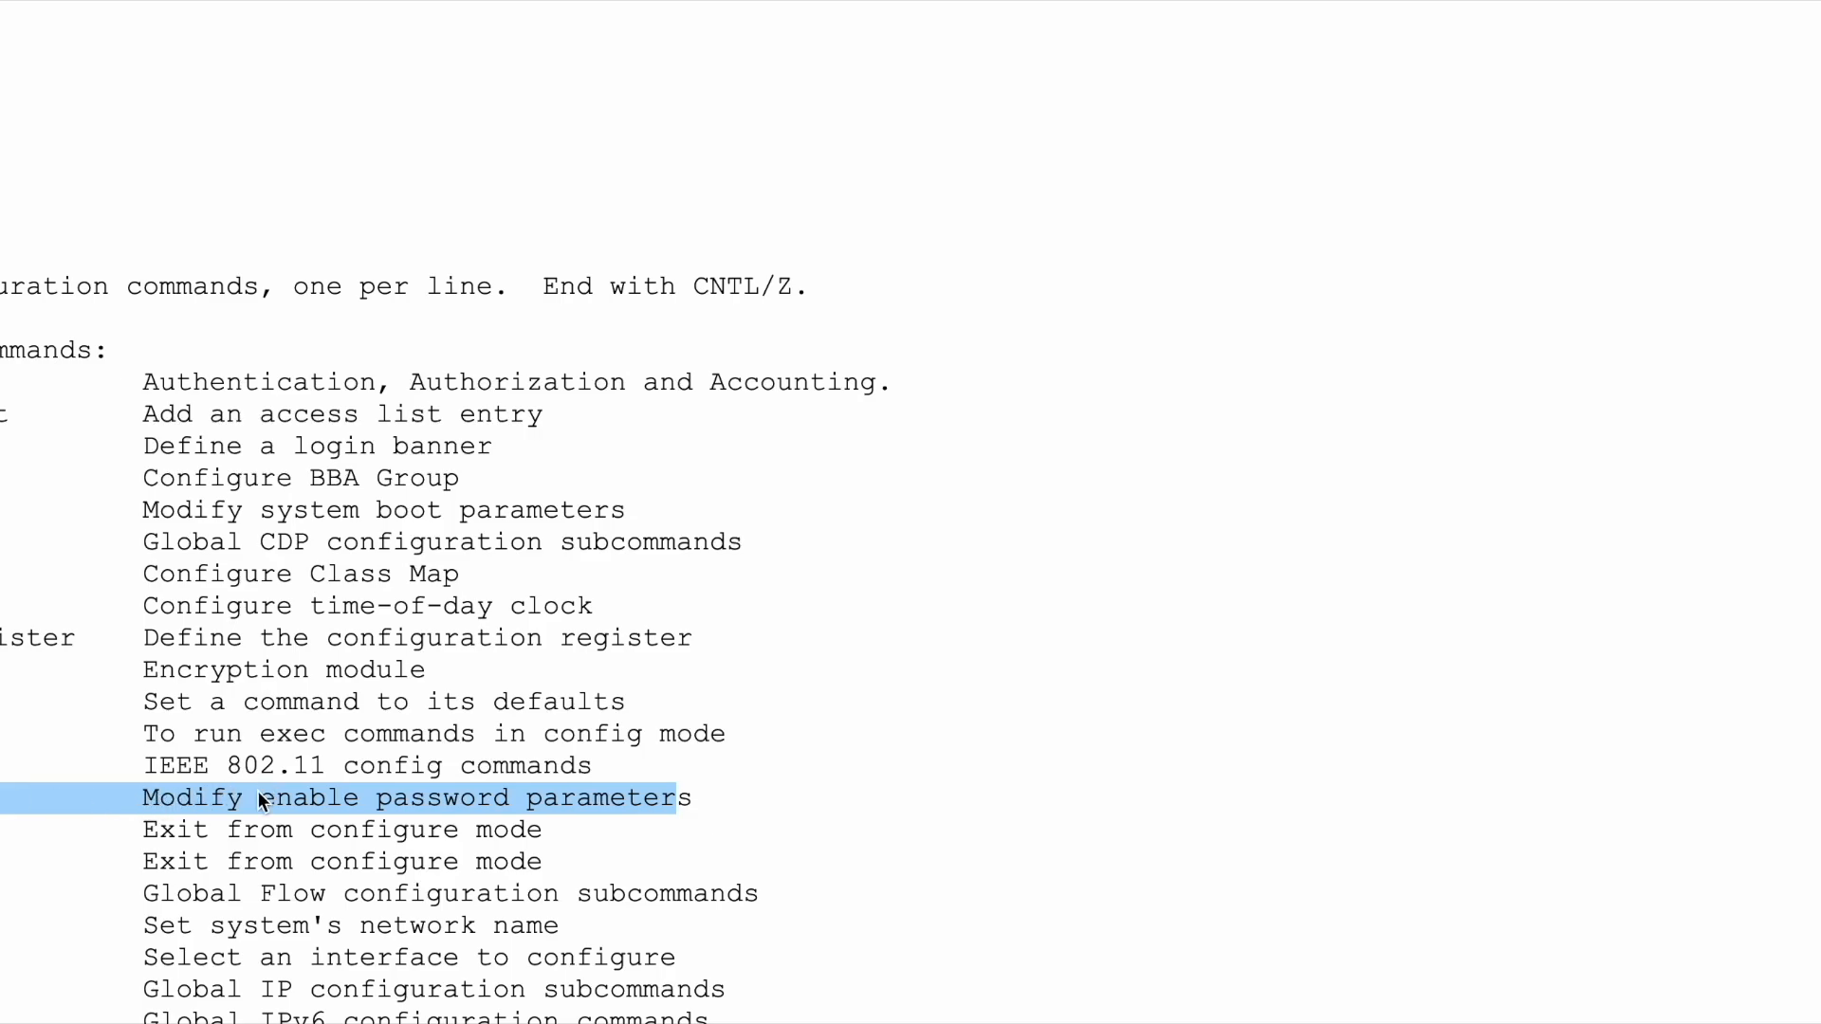
click(282, 830)
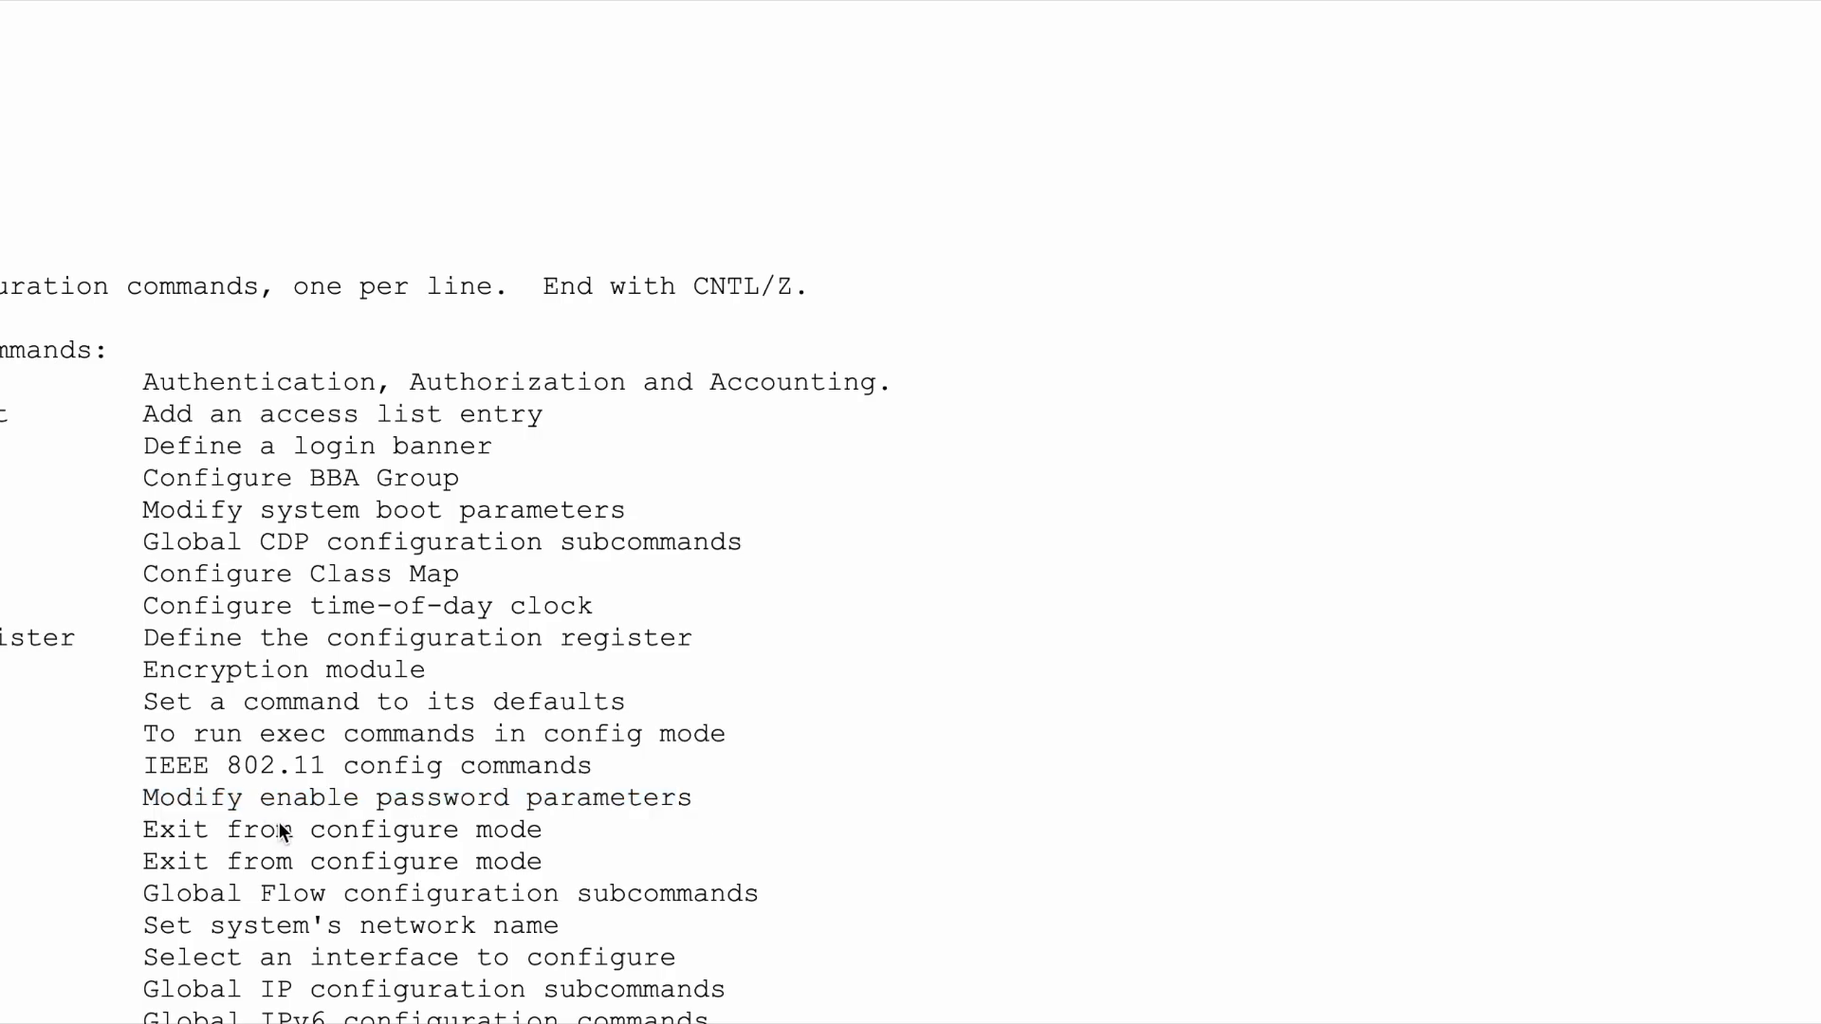
scroll(282, 831, down, 3)
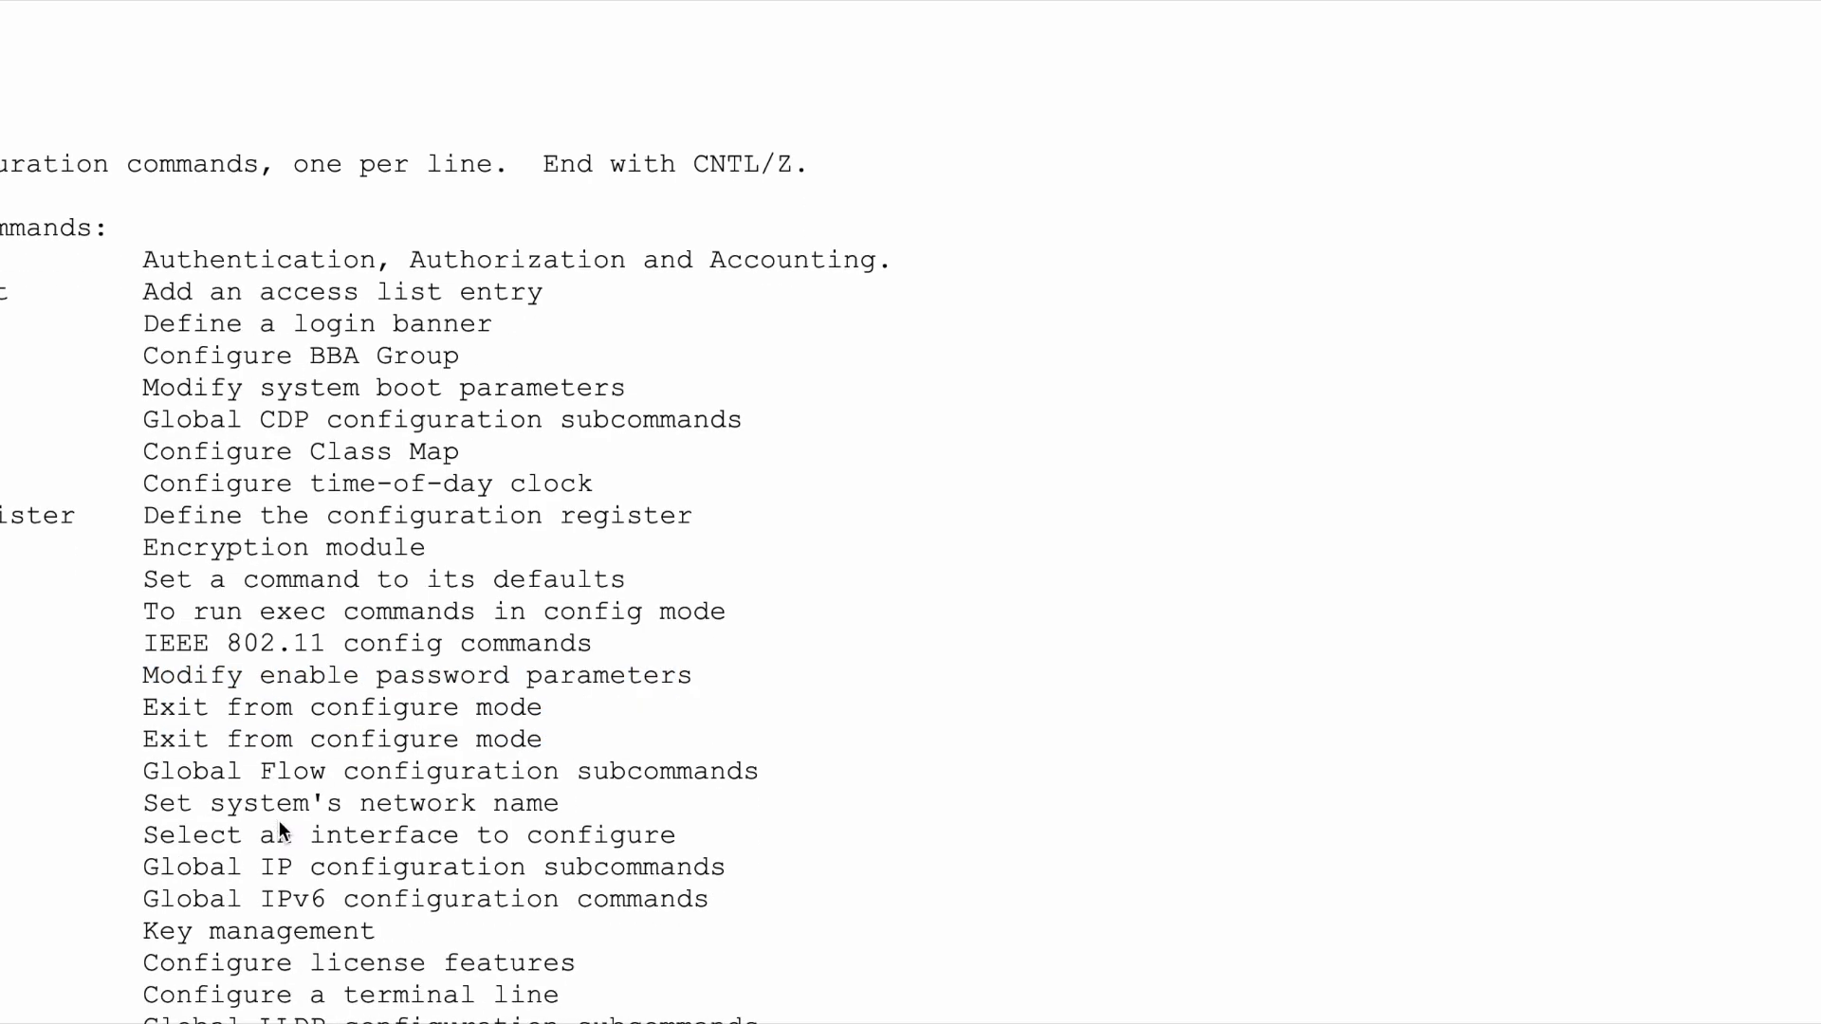
scroll(282, 831, down, 5)
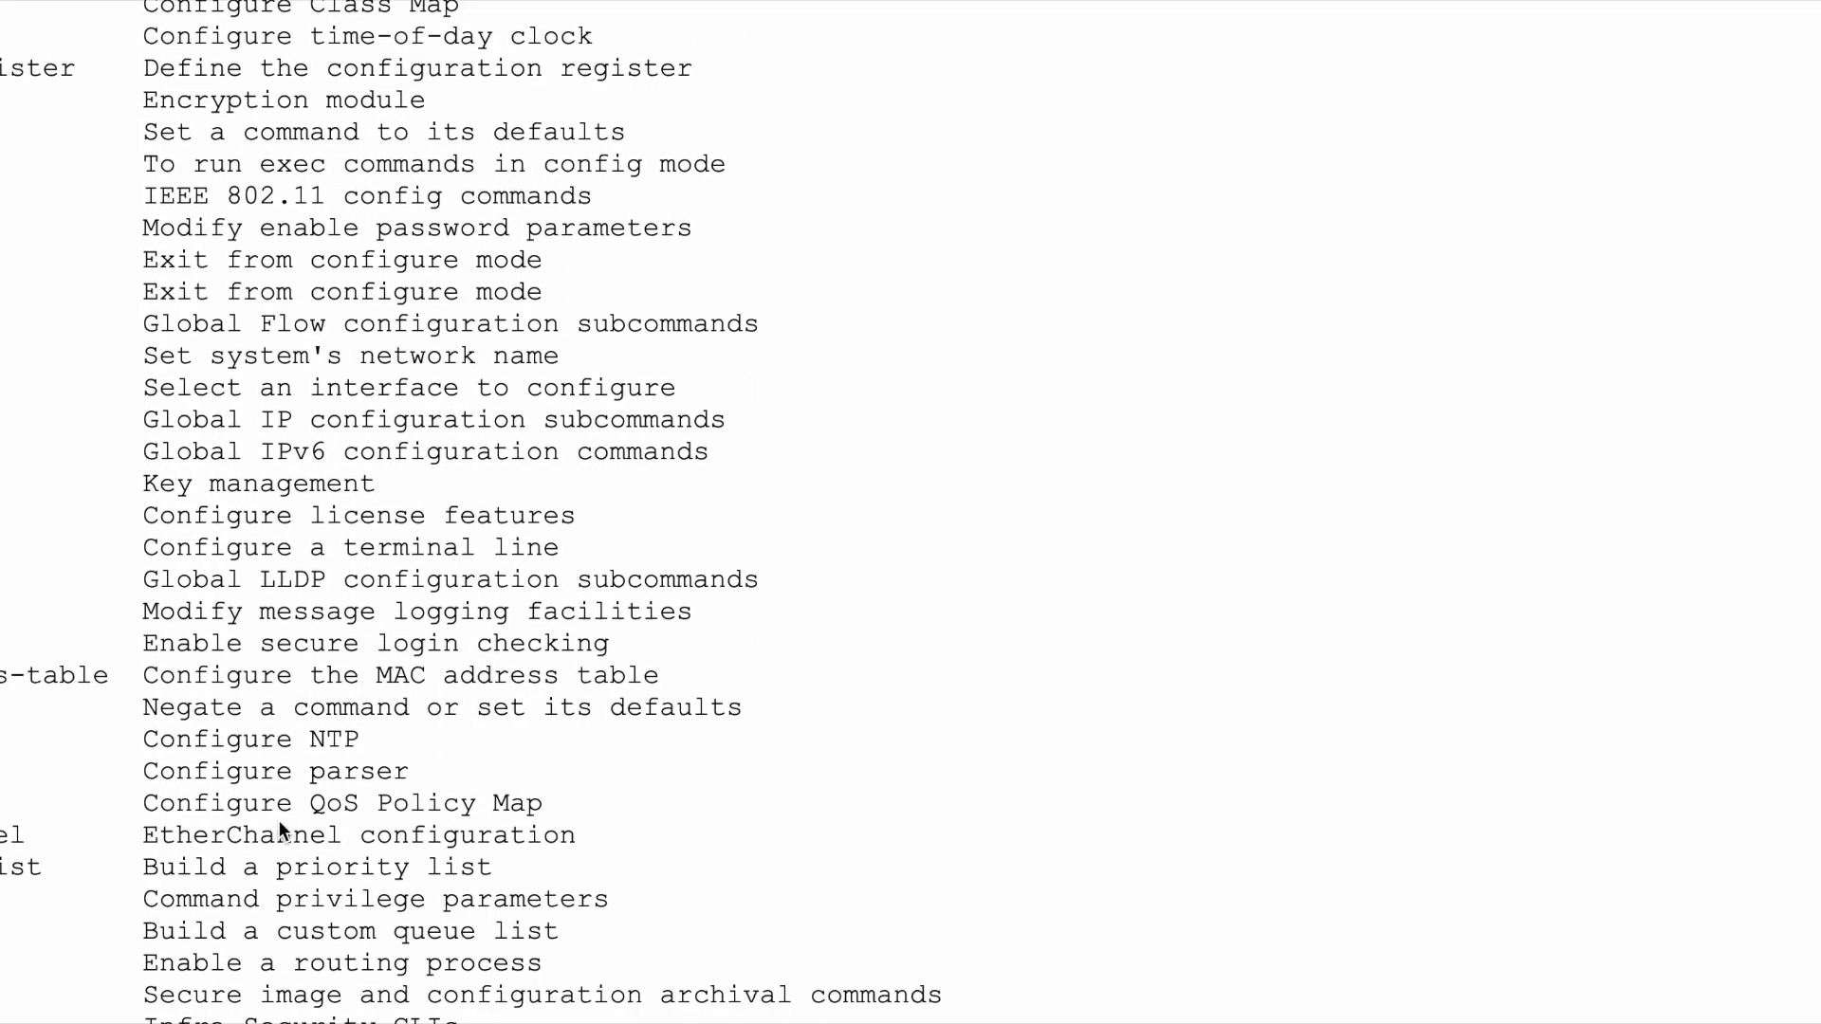
scroll(280, 825, down, 6)
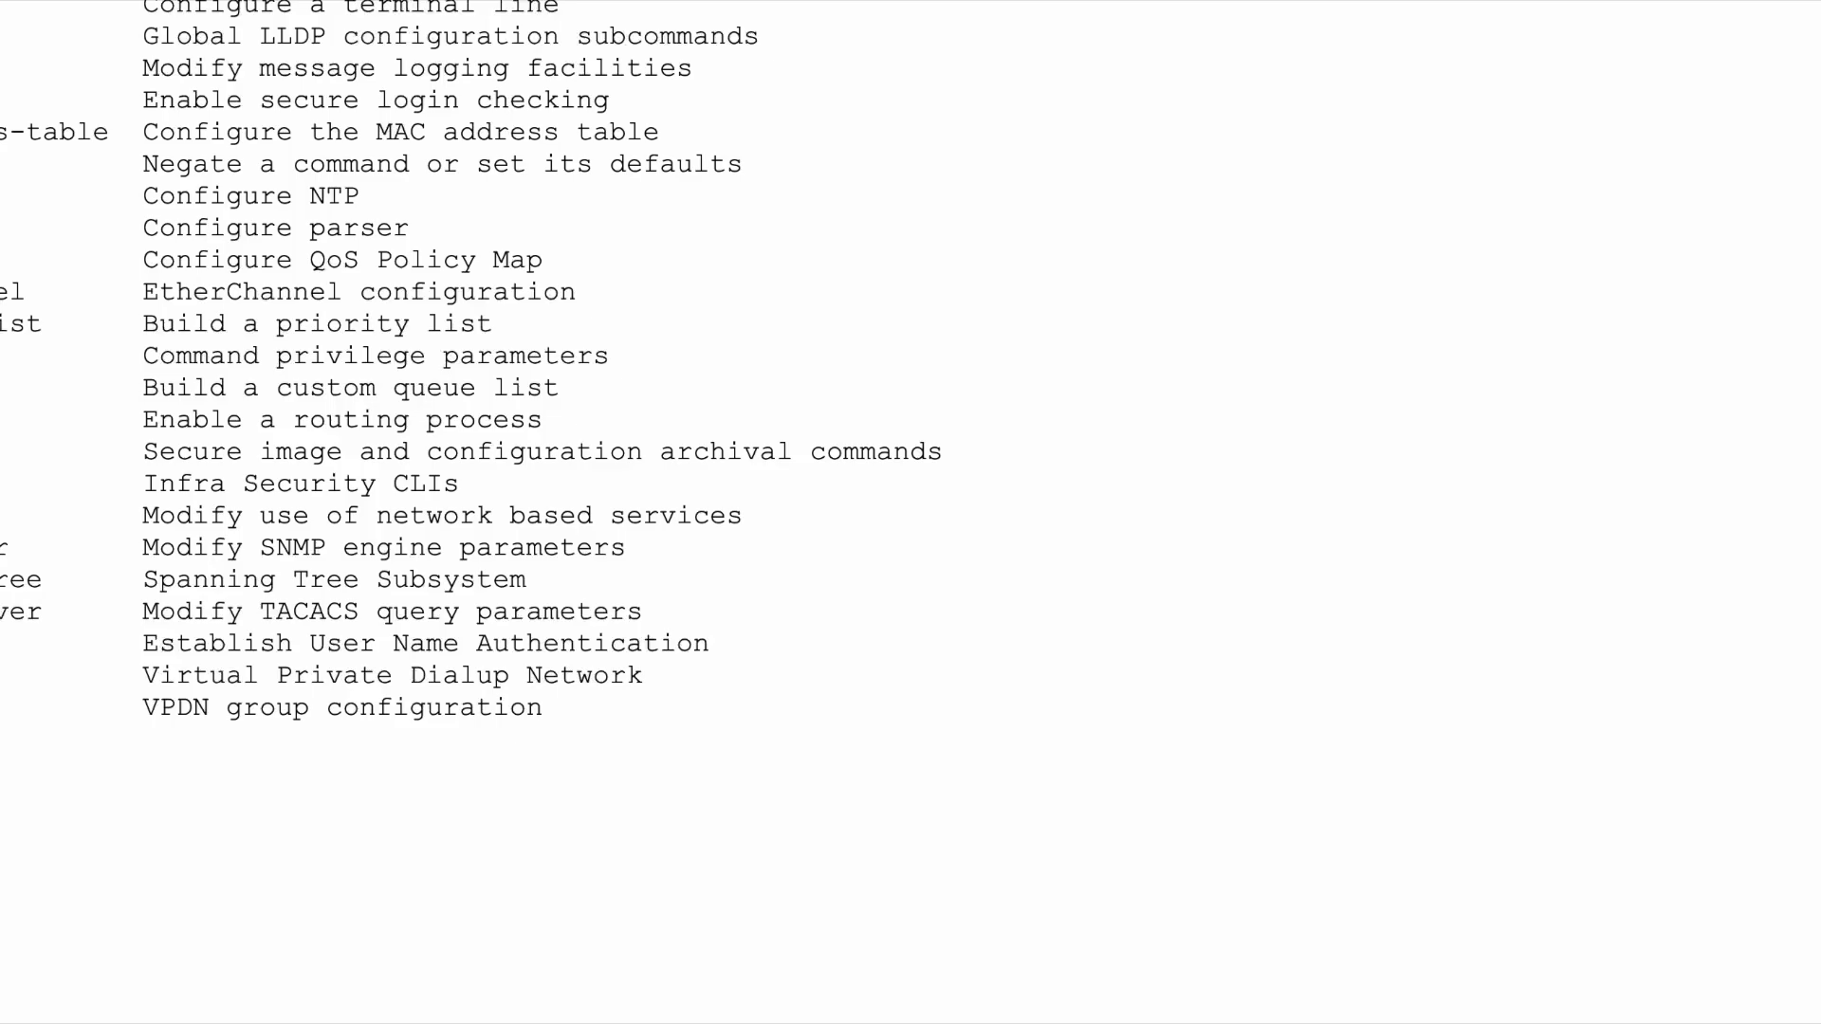
scroll(183, 710, up, 7)
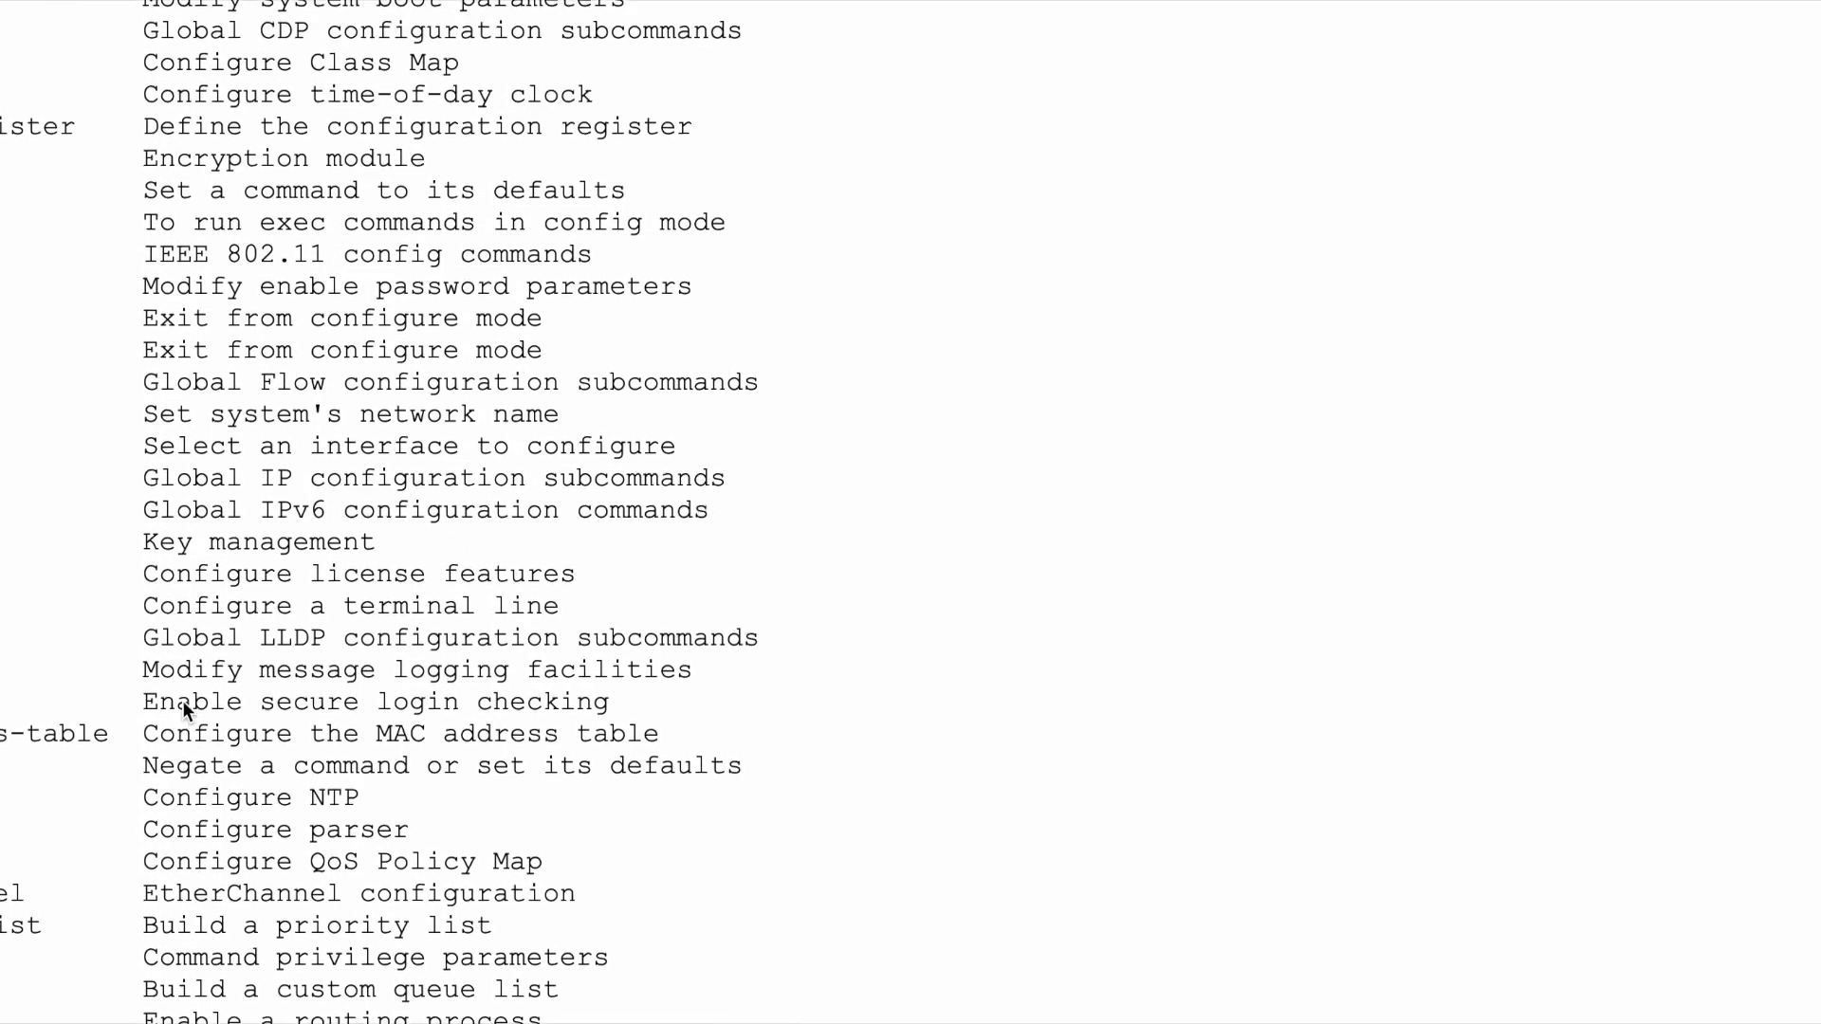
scroll(183, 709, up, 2)
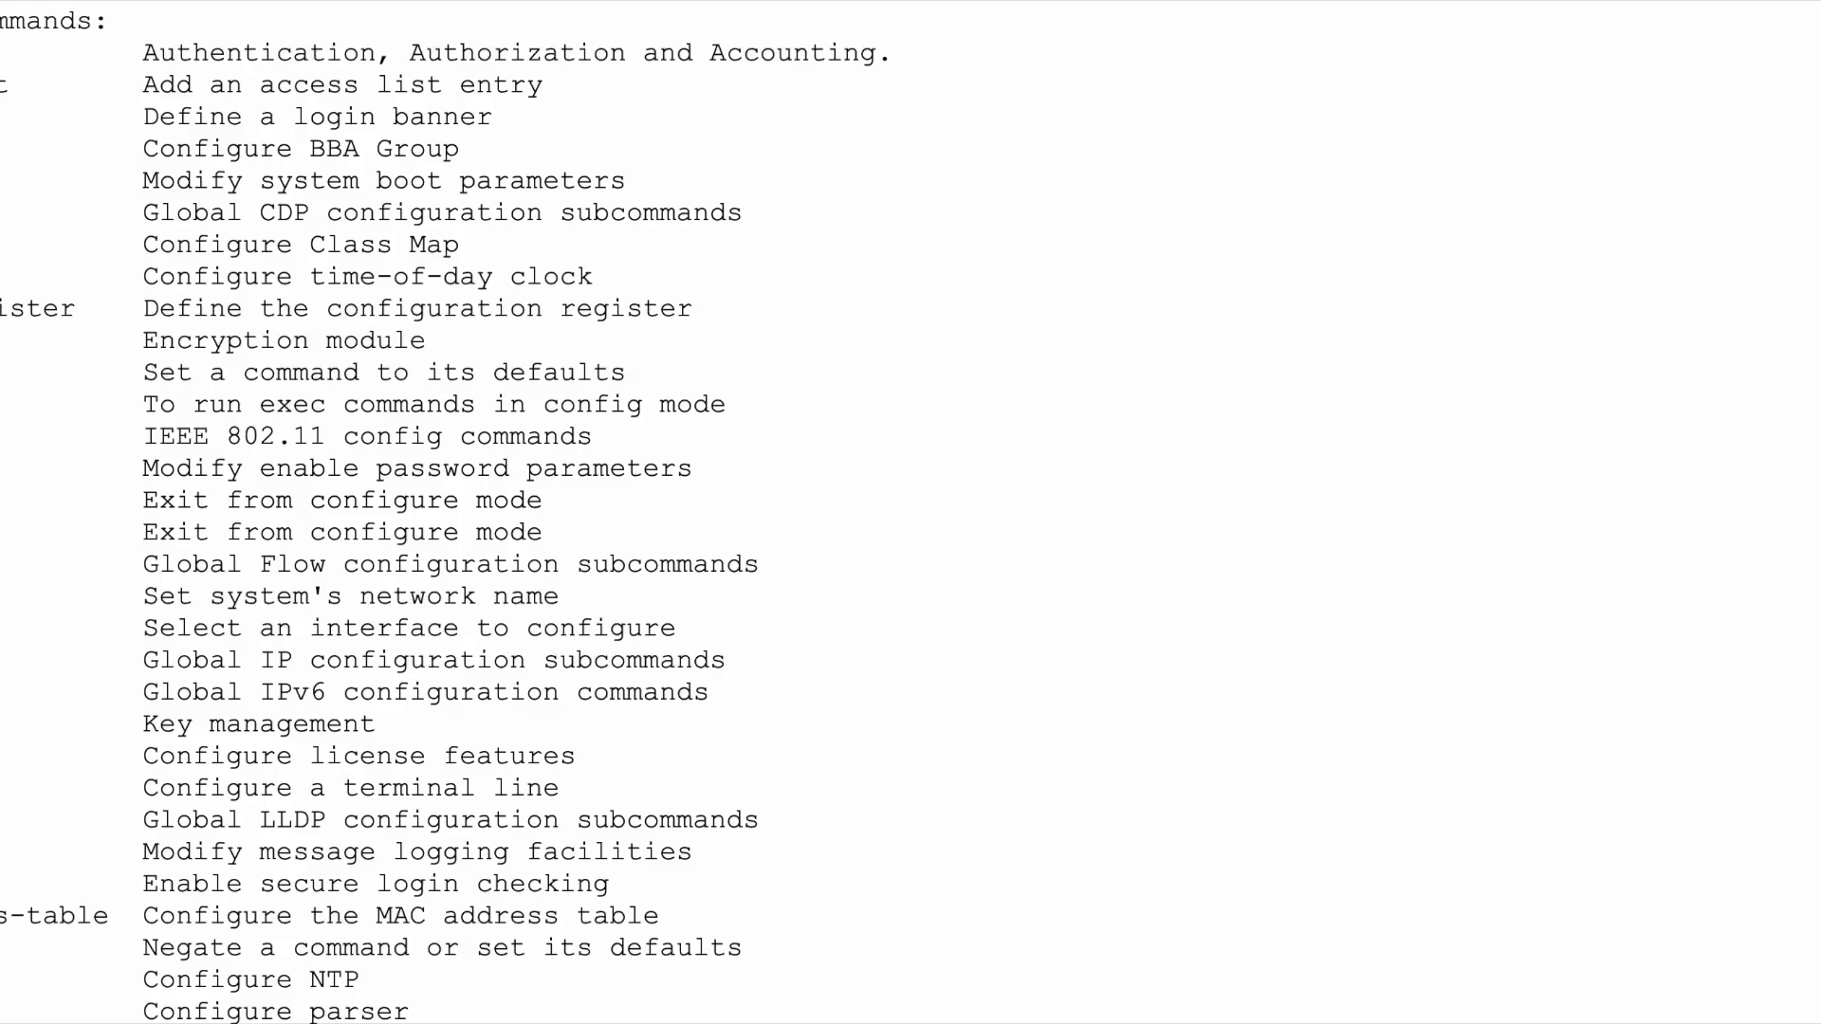
drag(2, 468, 719, 478)
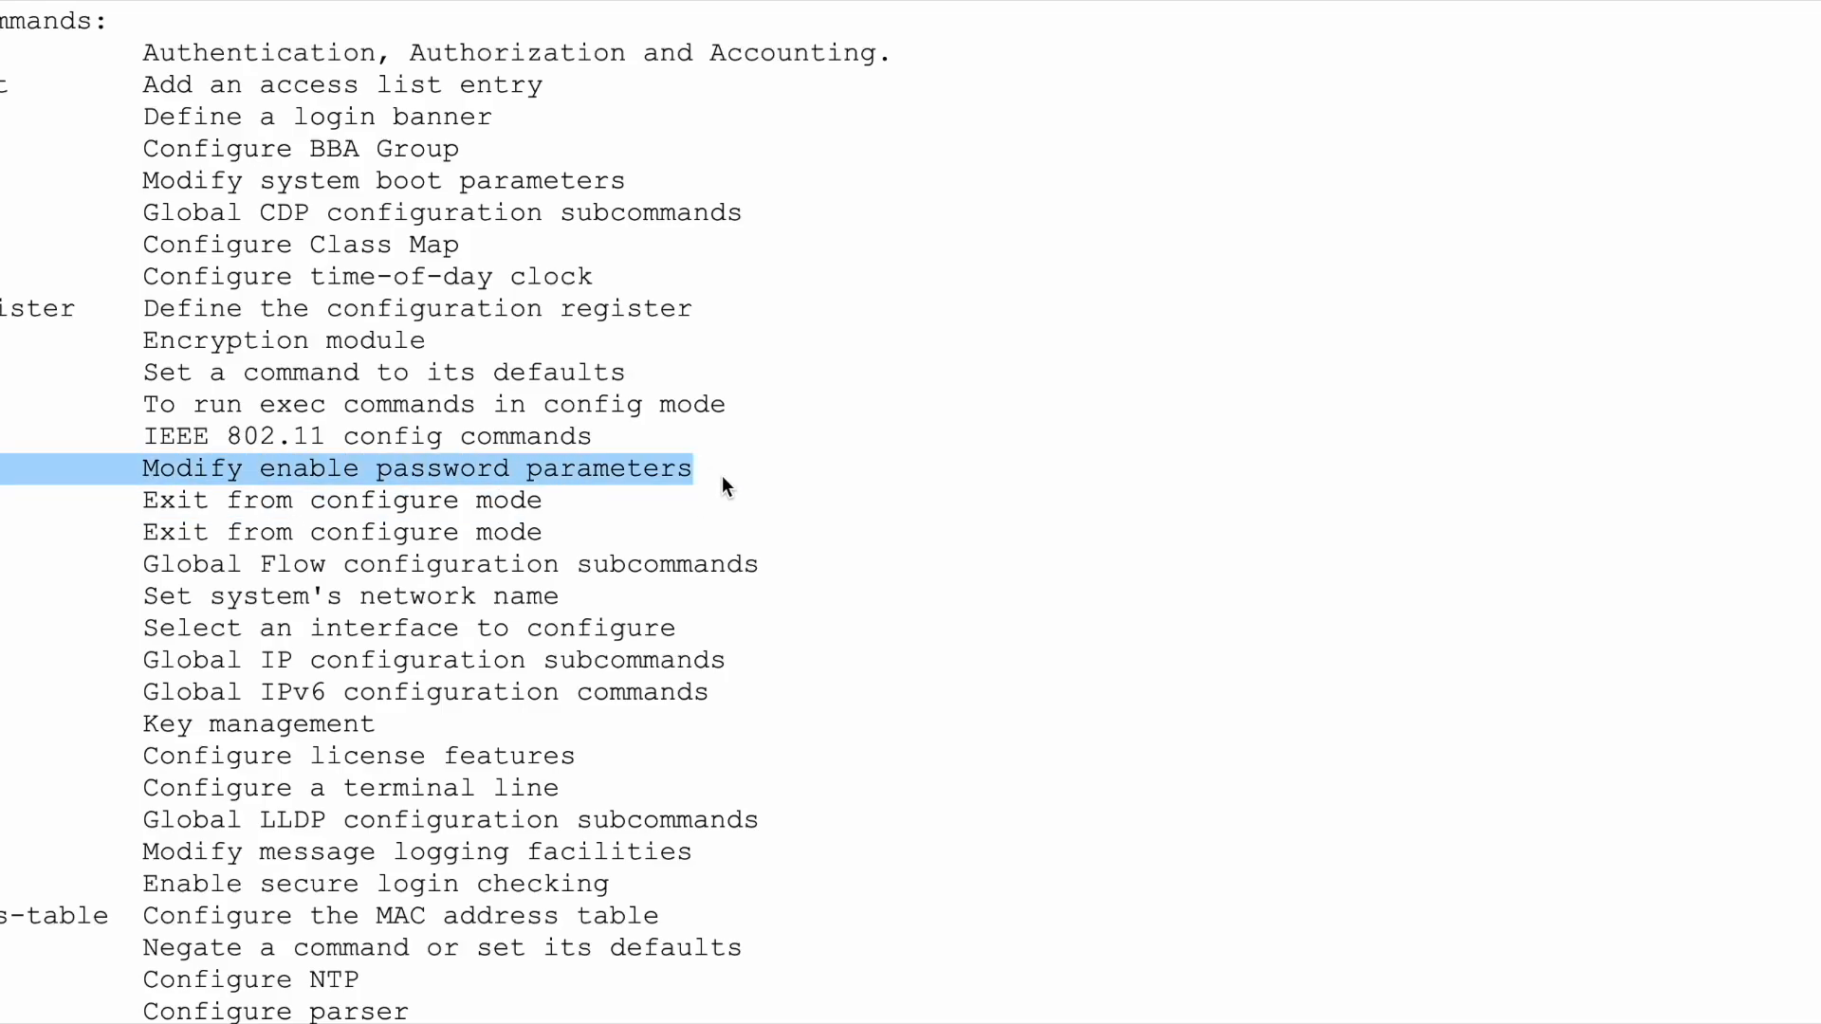
- Enlarge R1's CLI window and type enable at the R1(config)# prompt
scroll(722, 480, down, 8)
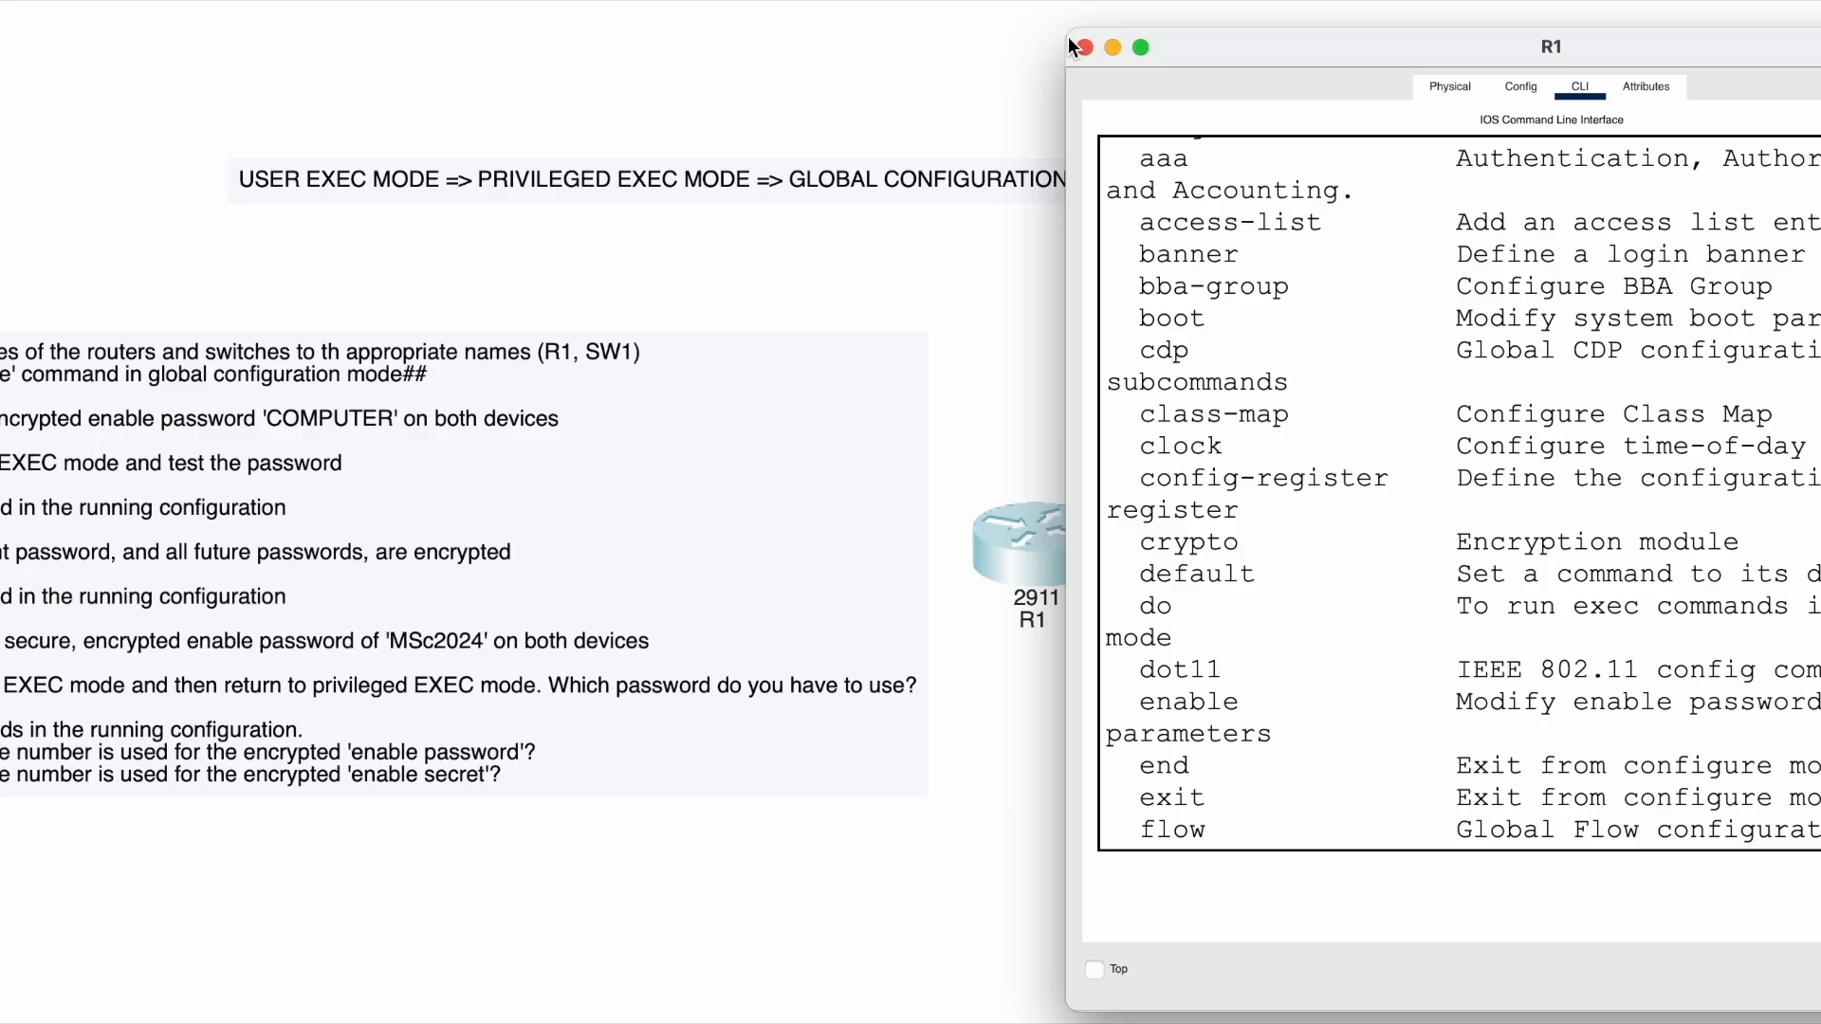
drag(1072, 44, 670, 1)
text(enable)
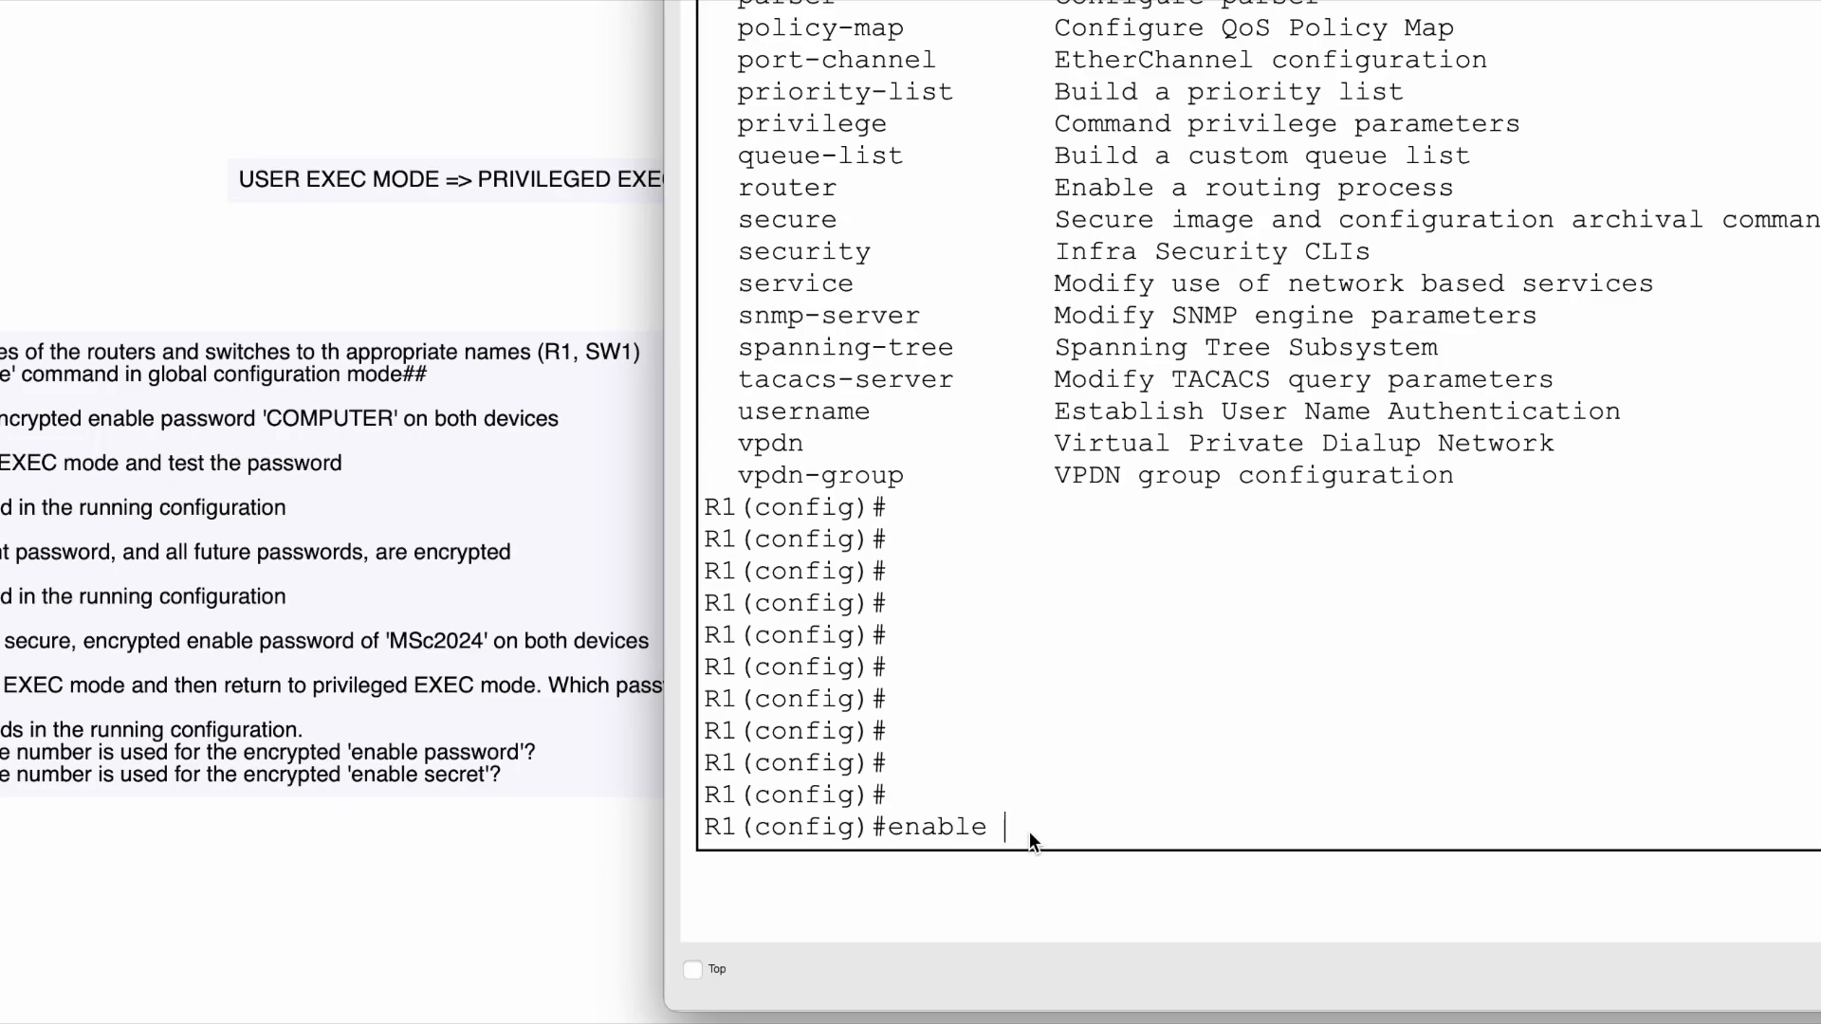
- List the enable options with 'enable ?' and highlight the secret option's description
text(?)
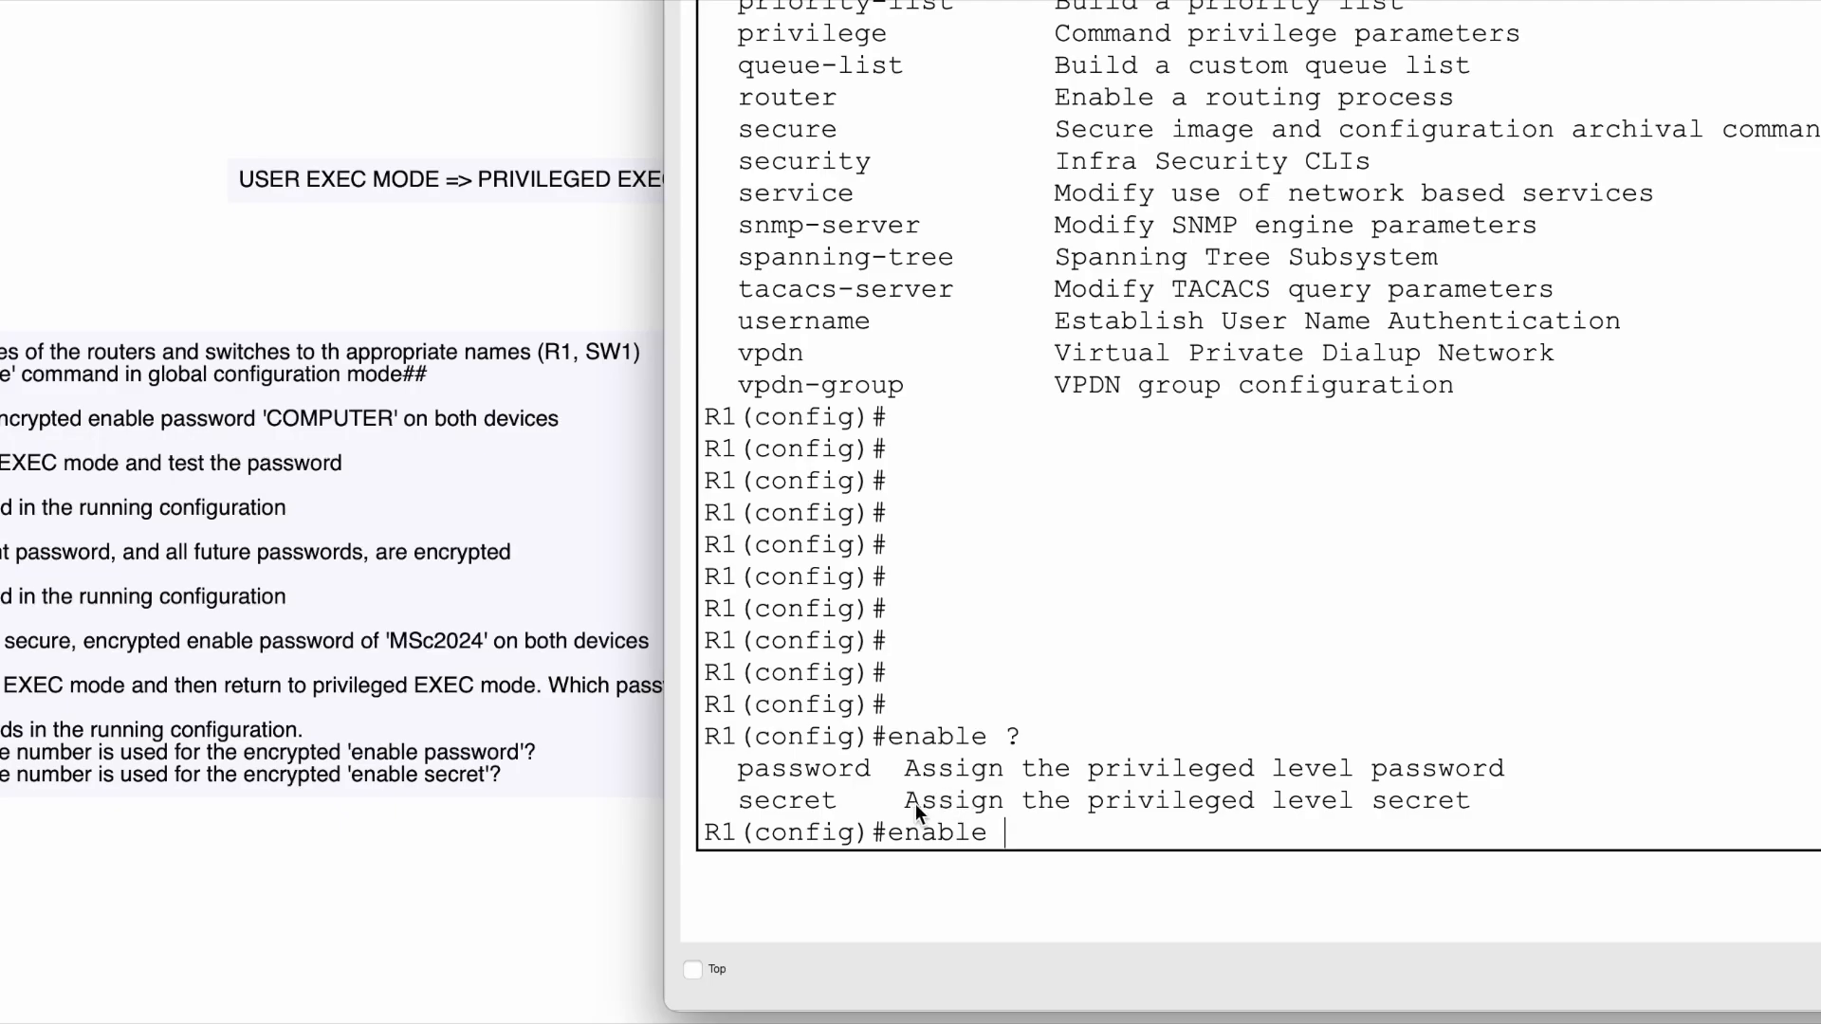
drag(912, 800, 1347, 806)
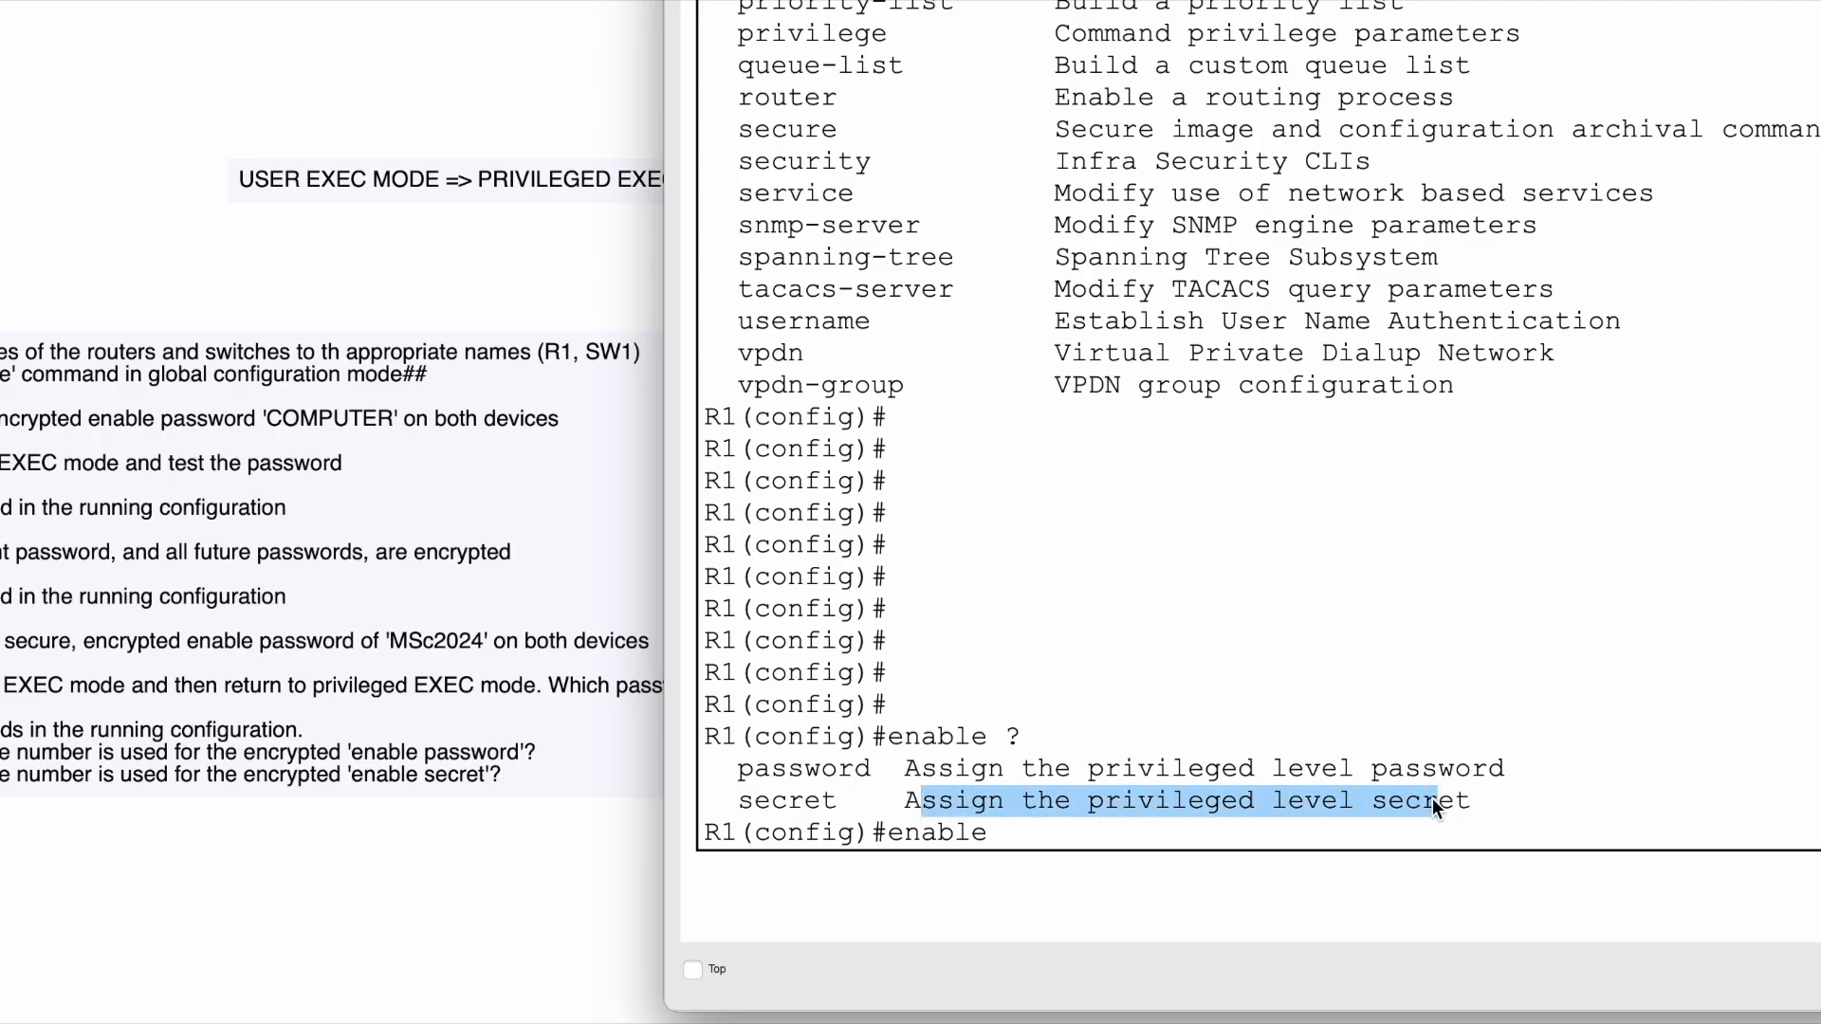
click(1106, 833)
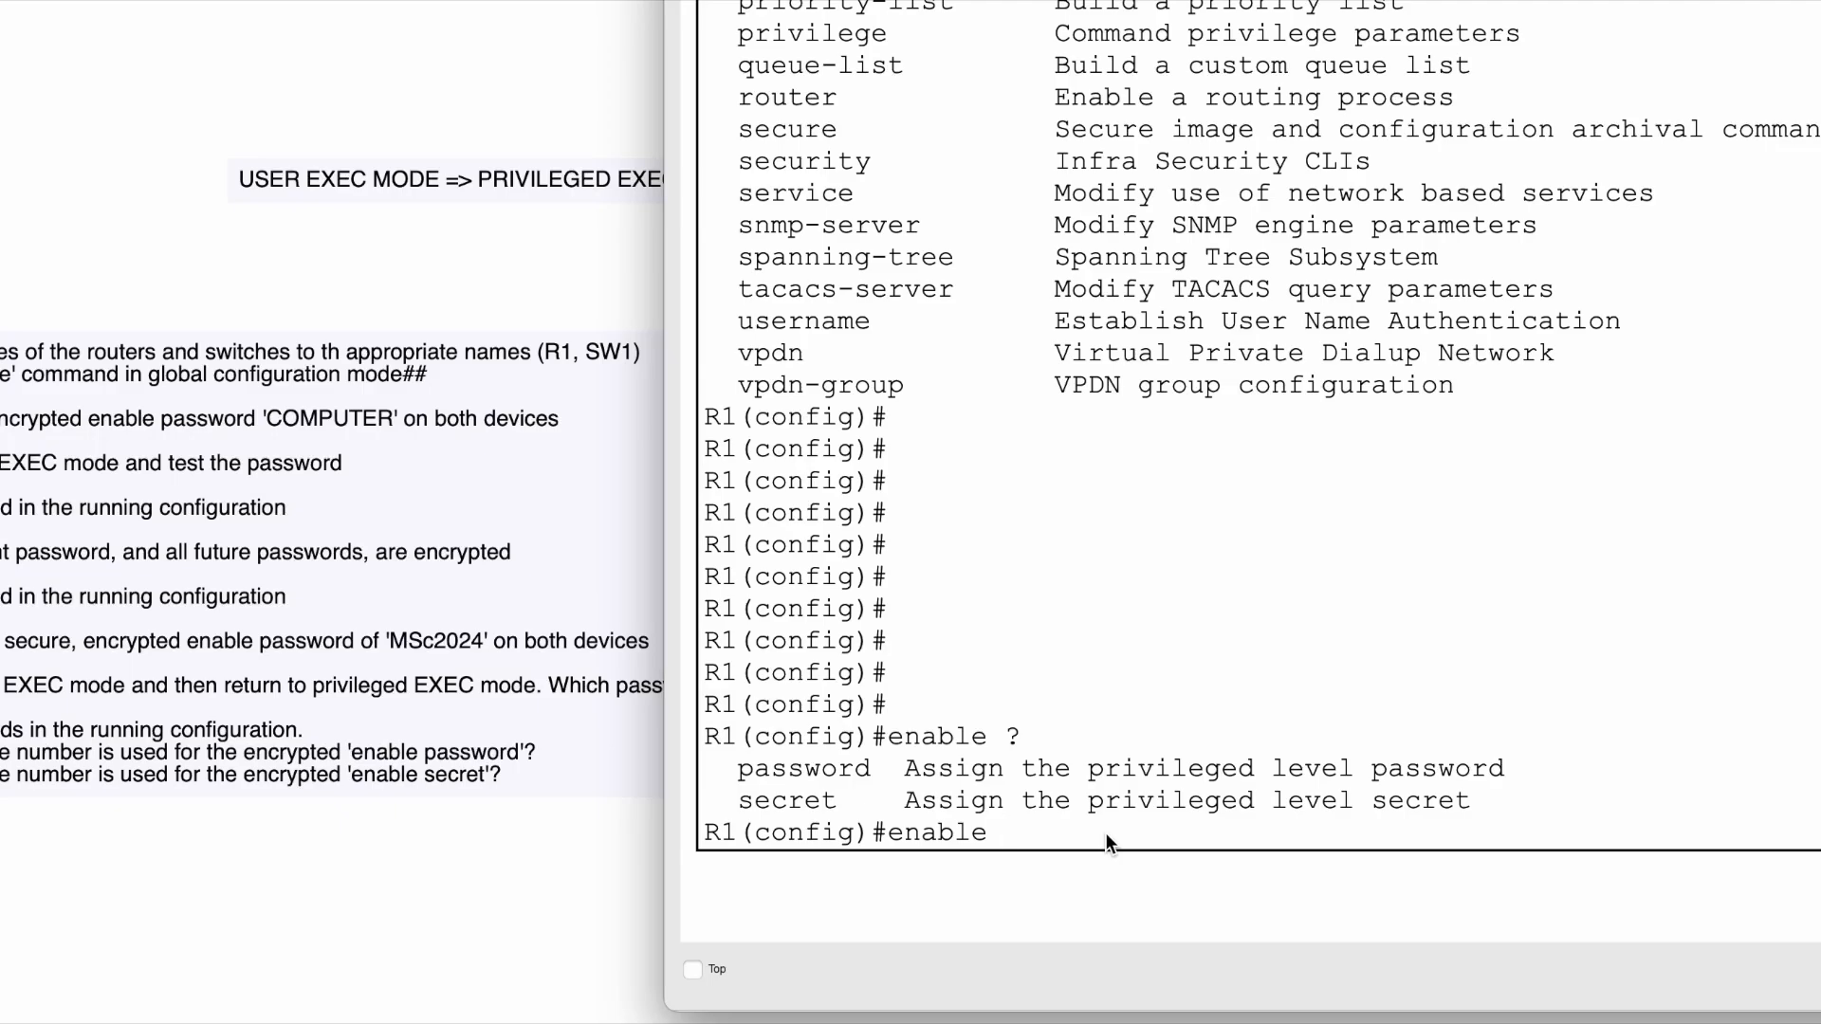
- Show the 'enable secret ?' options (0, 5, LINE, level) and highlight the cleartext LINE description
text(secret ?)
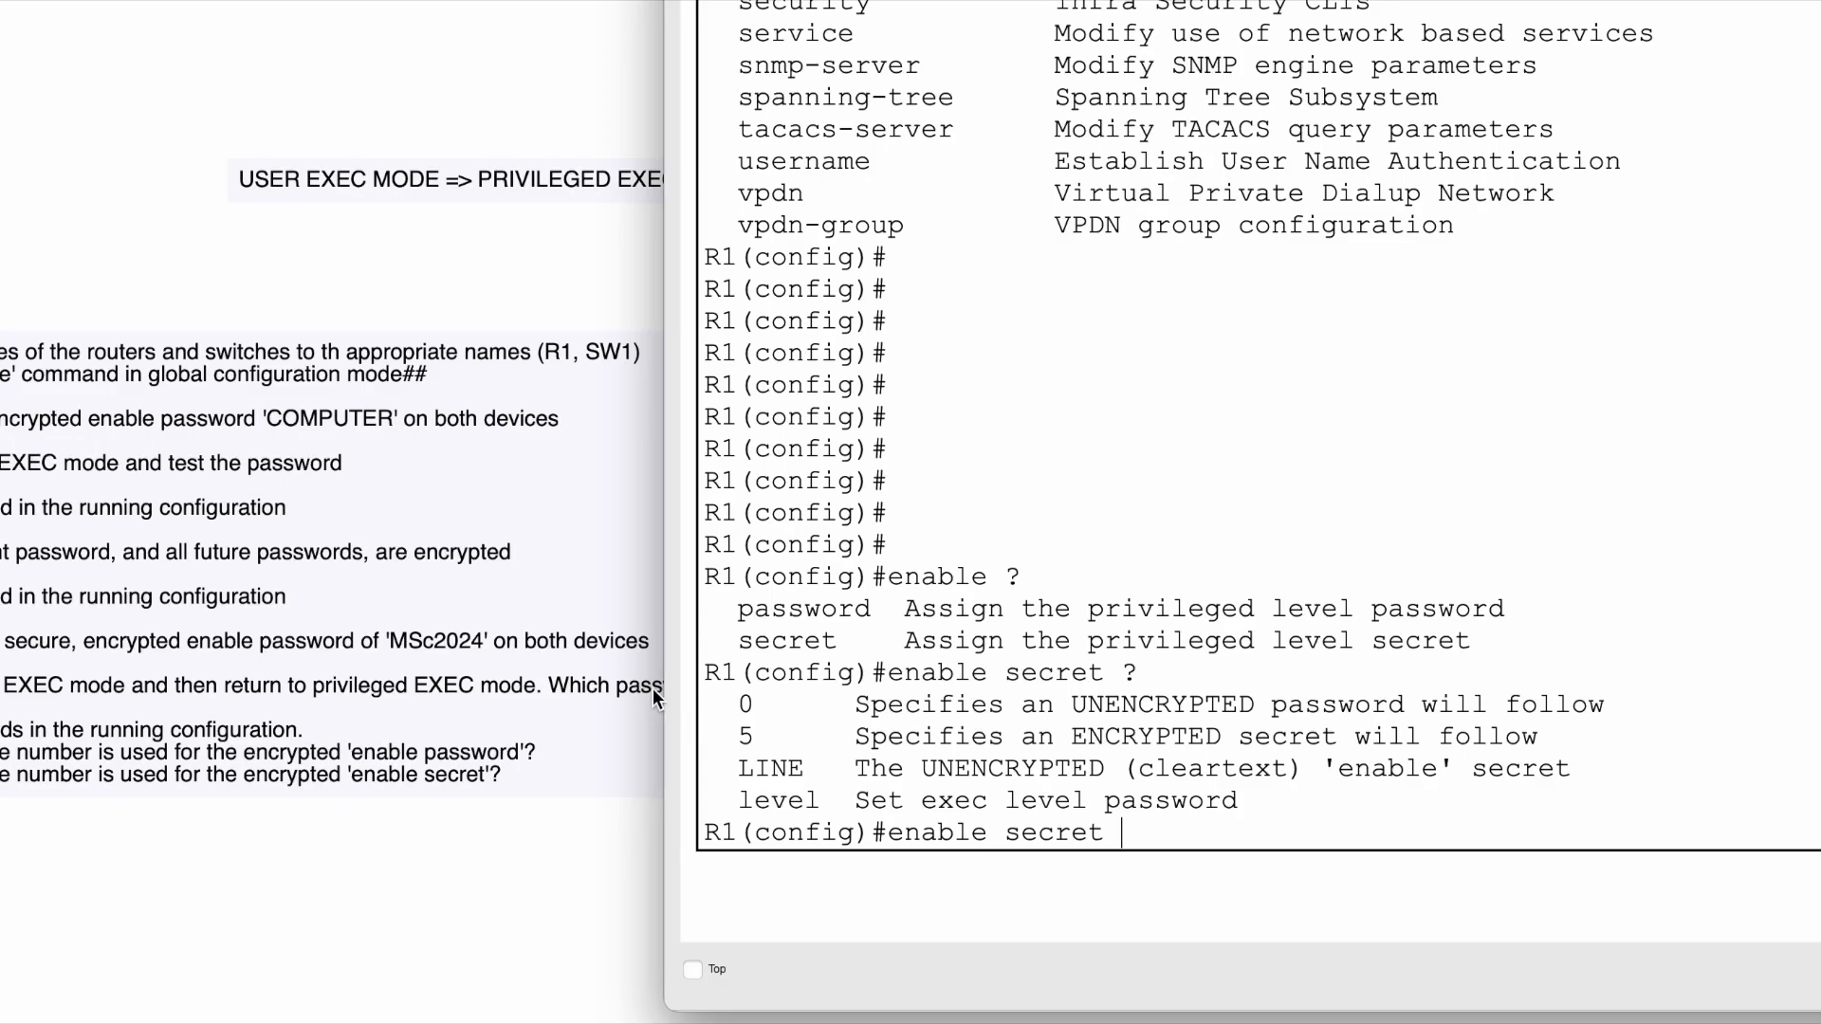
click(741, 706)
click(868, 774)
drag(854, 774, 1586, 783)
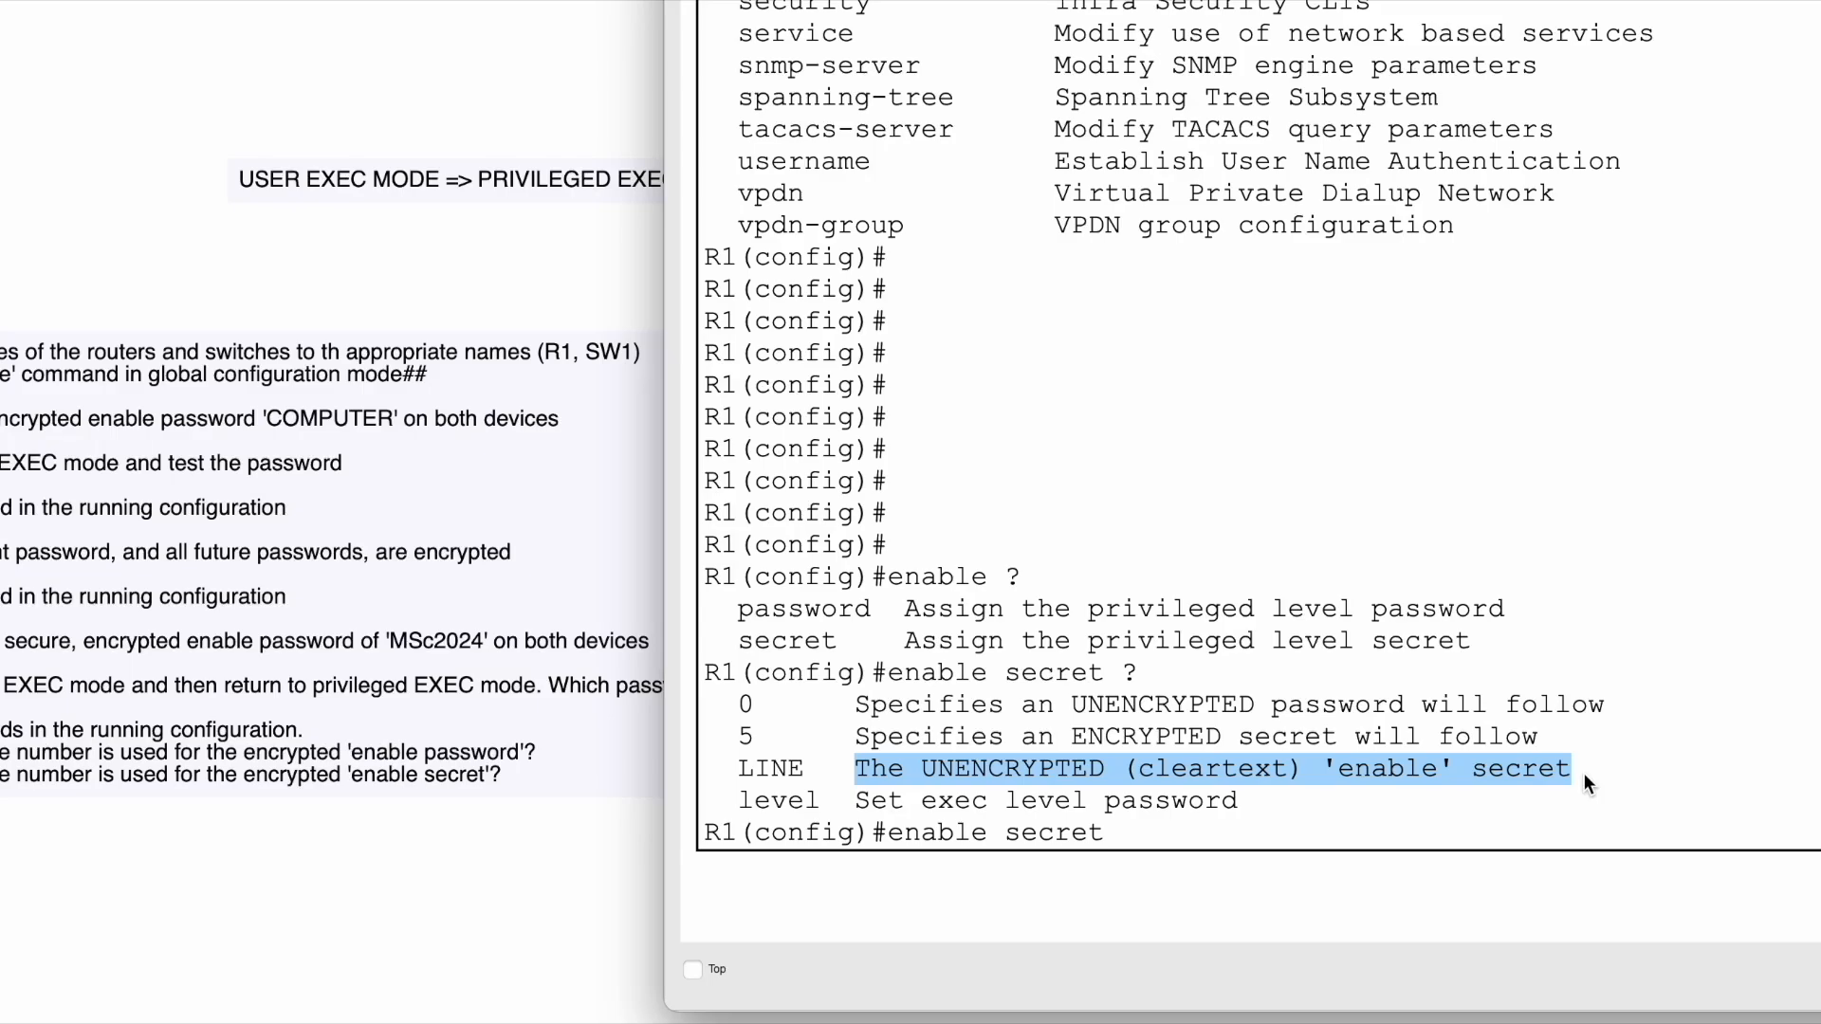
click(1180, 842)
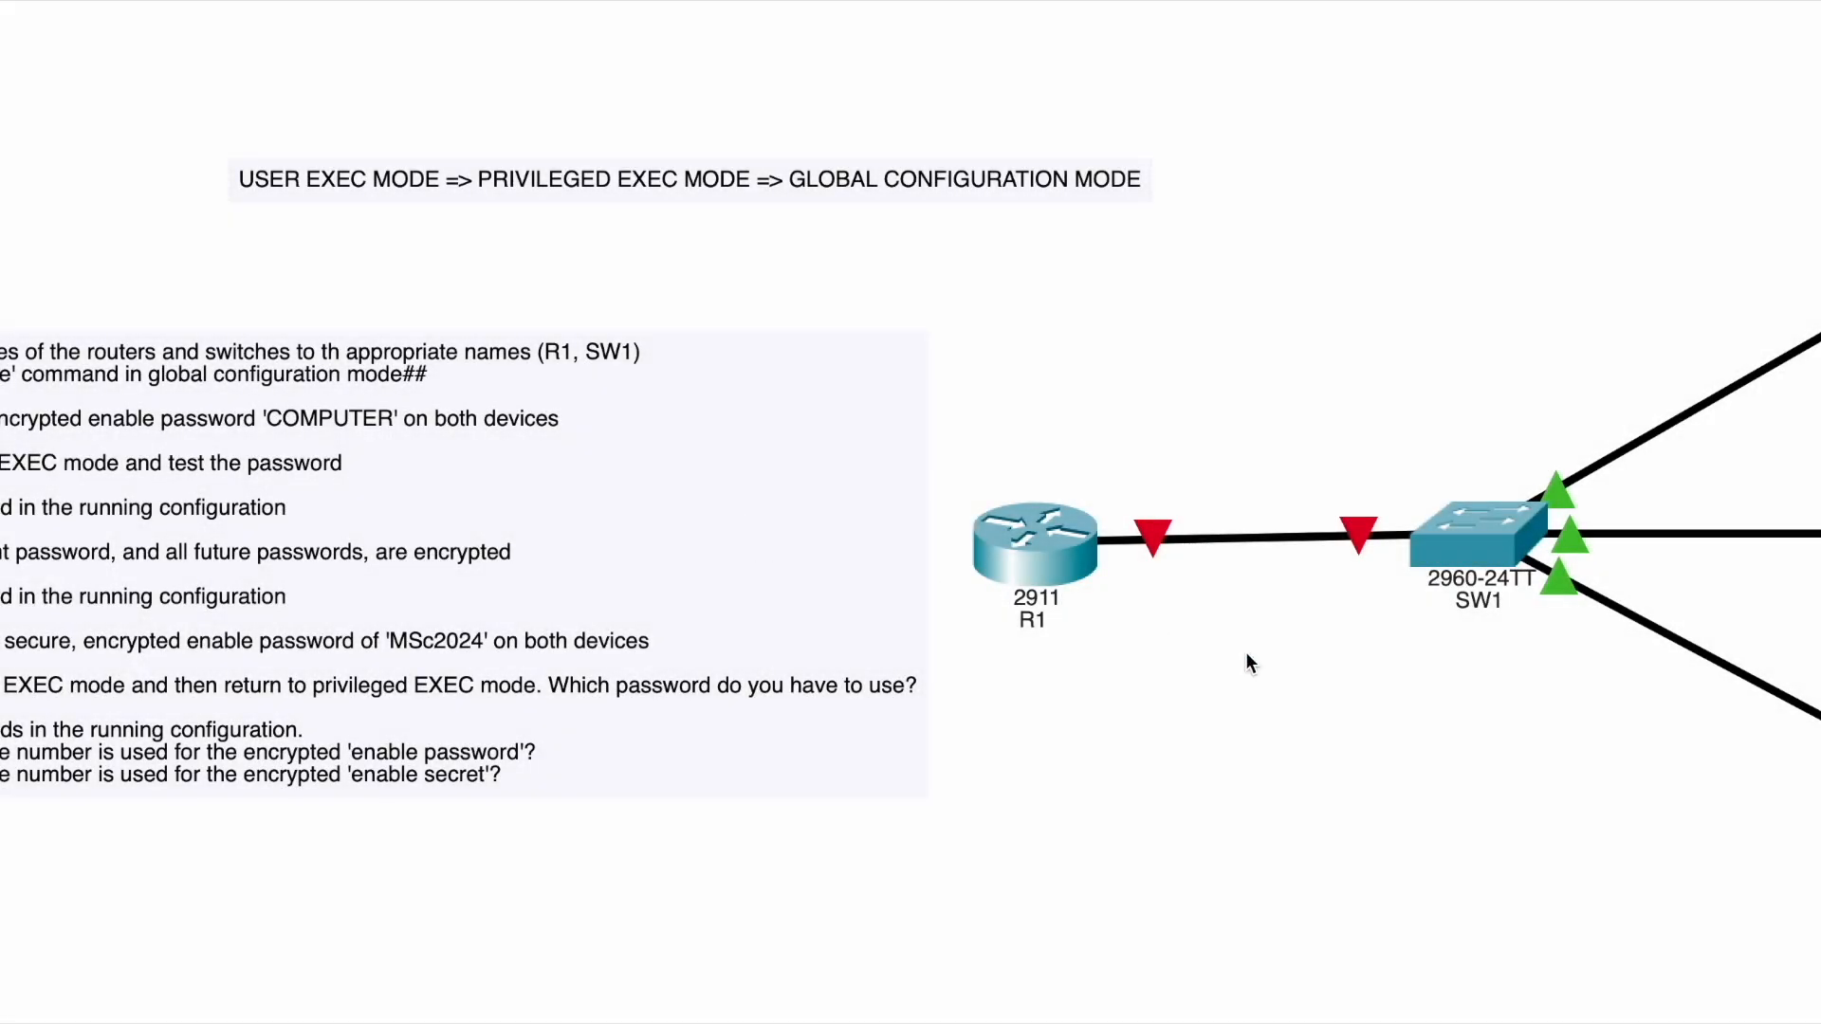
click(1077, 559)
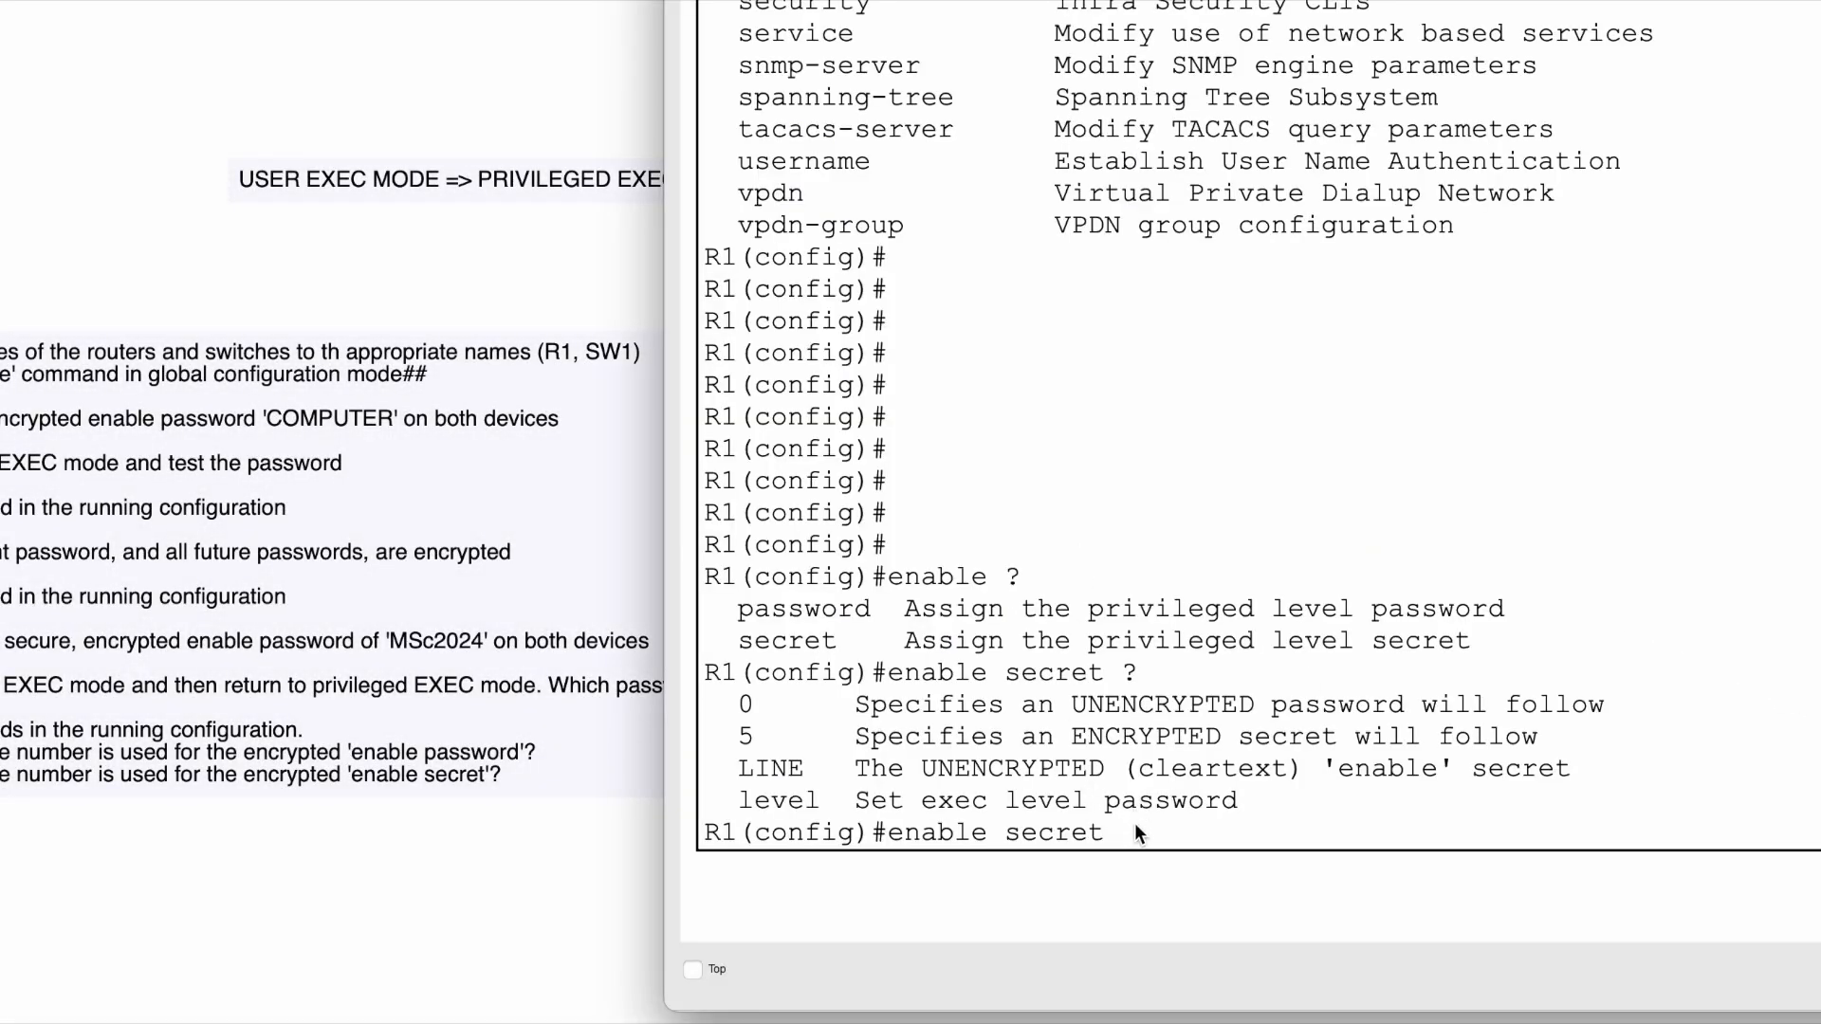
- Set R1's enable secret to the task's required password, then type md5
key(Return)
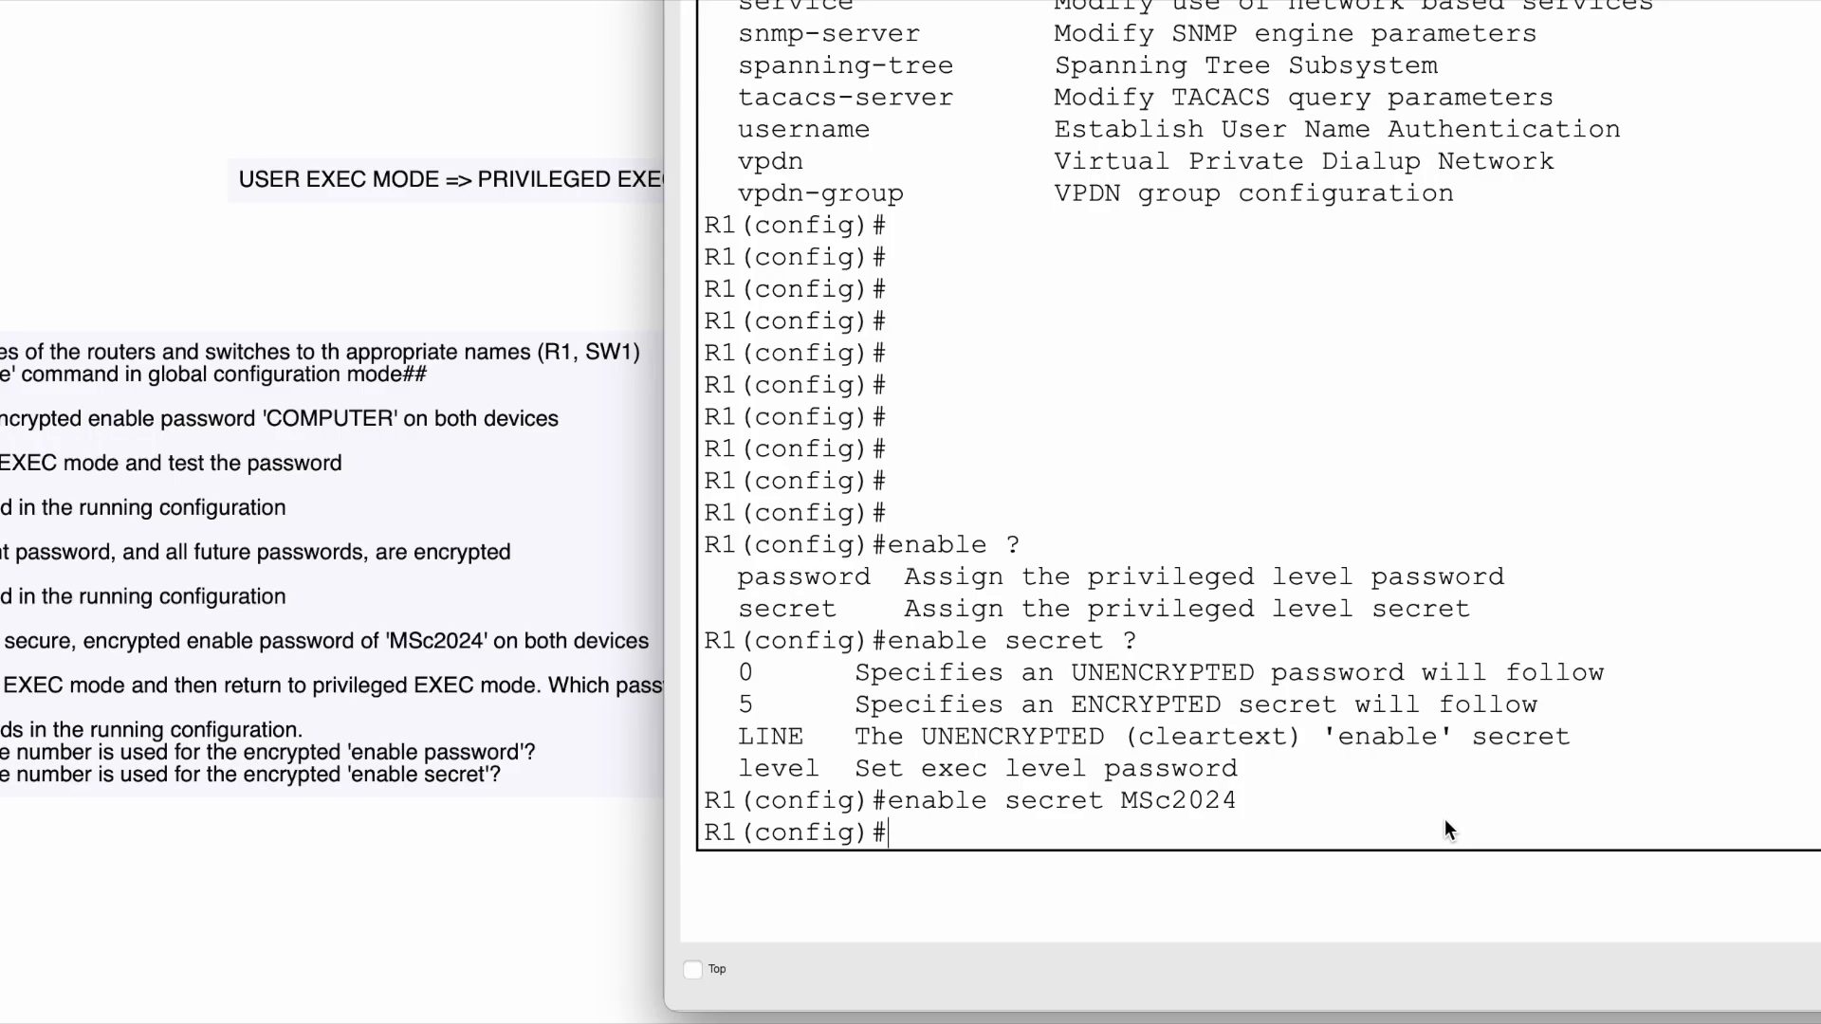
drag(884, 793, 1231, 795)
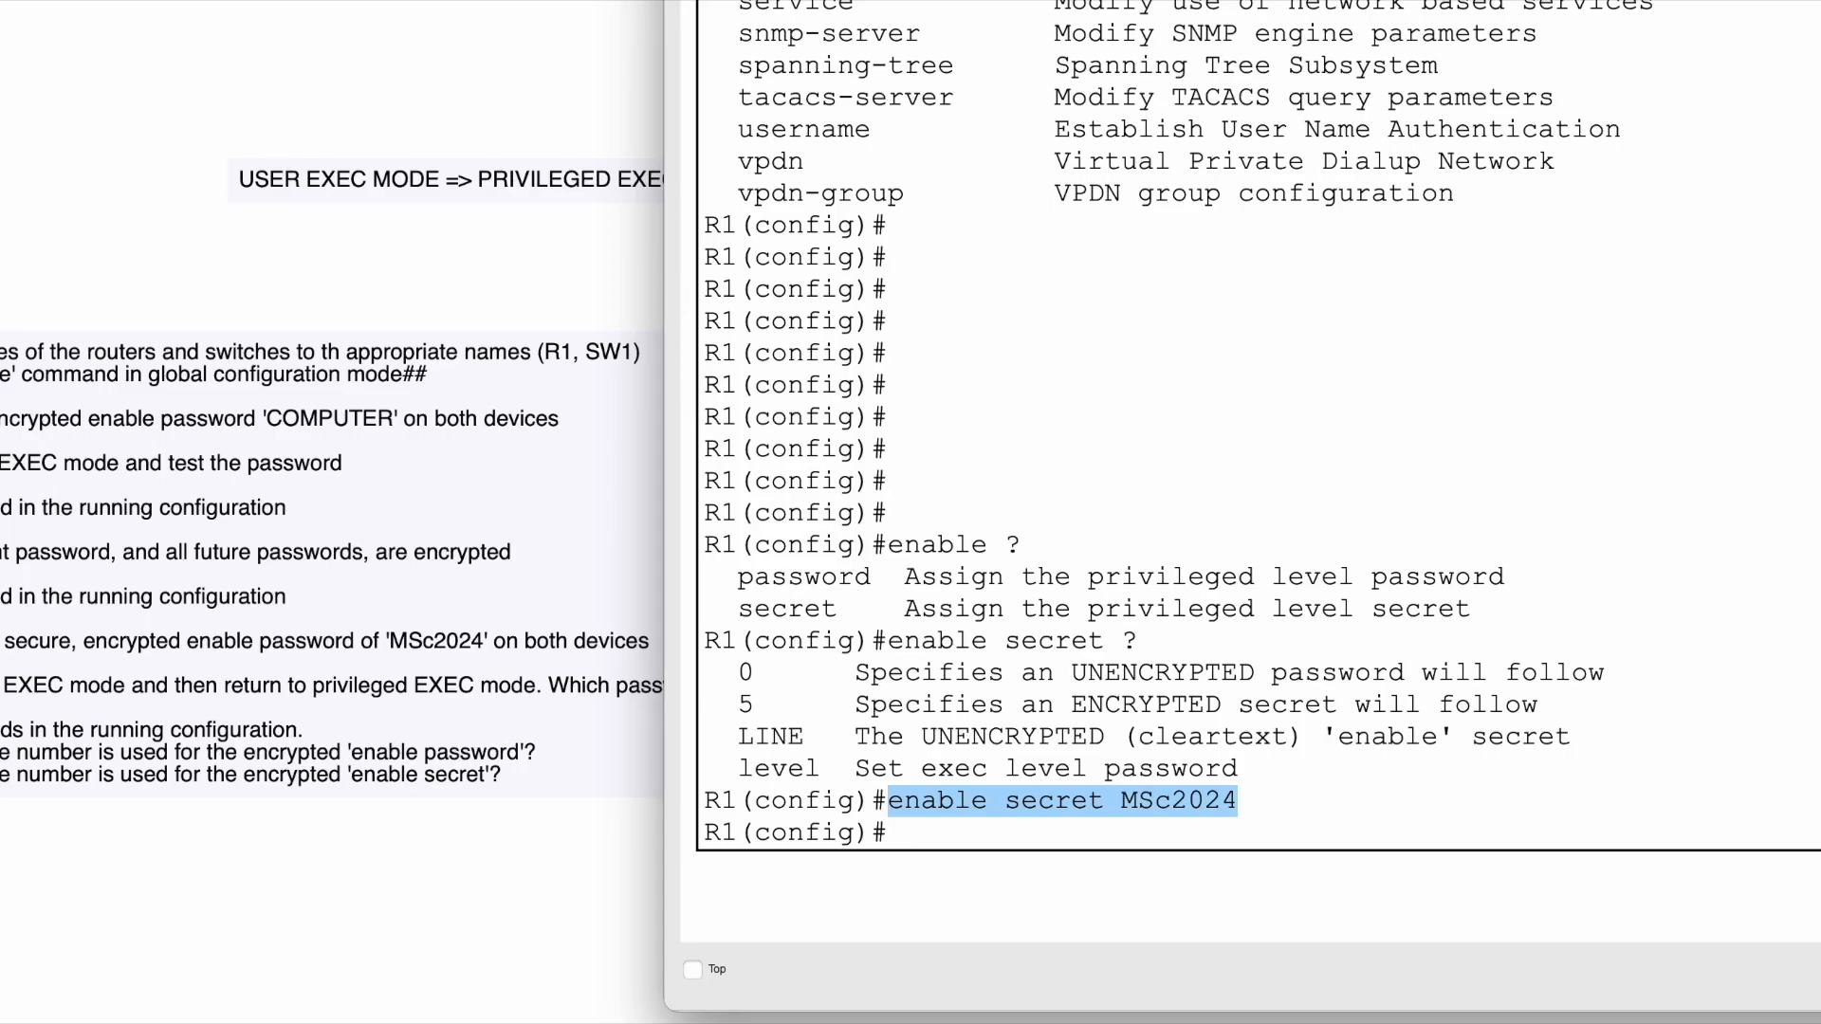
drag(853, 2, 1038, 2)
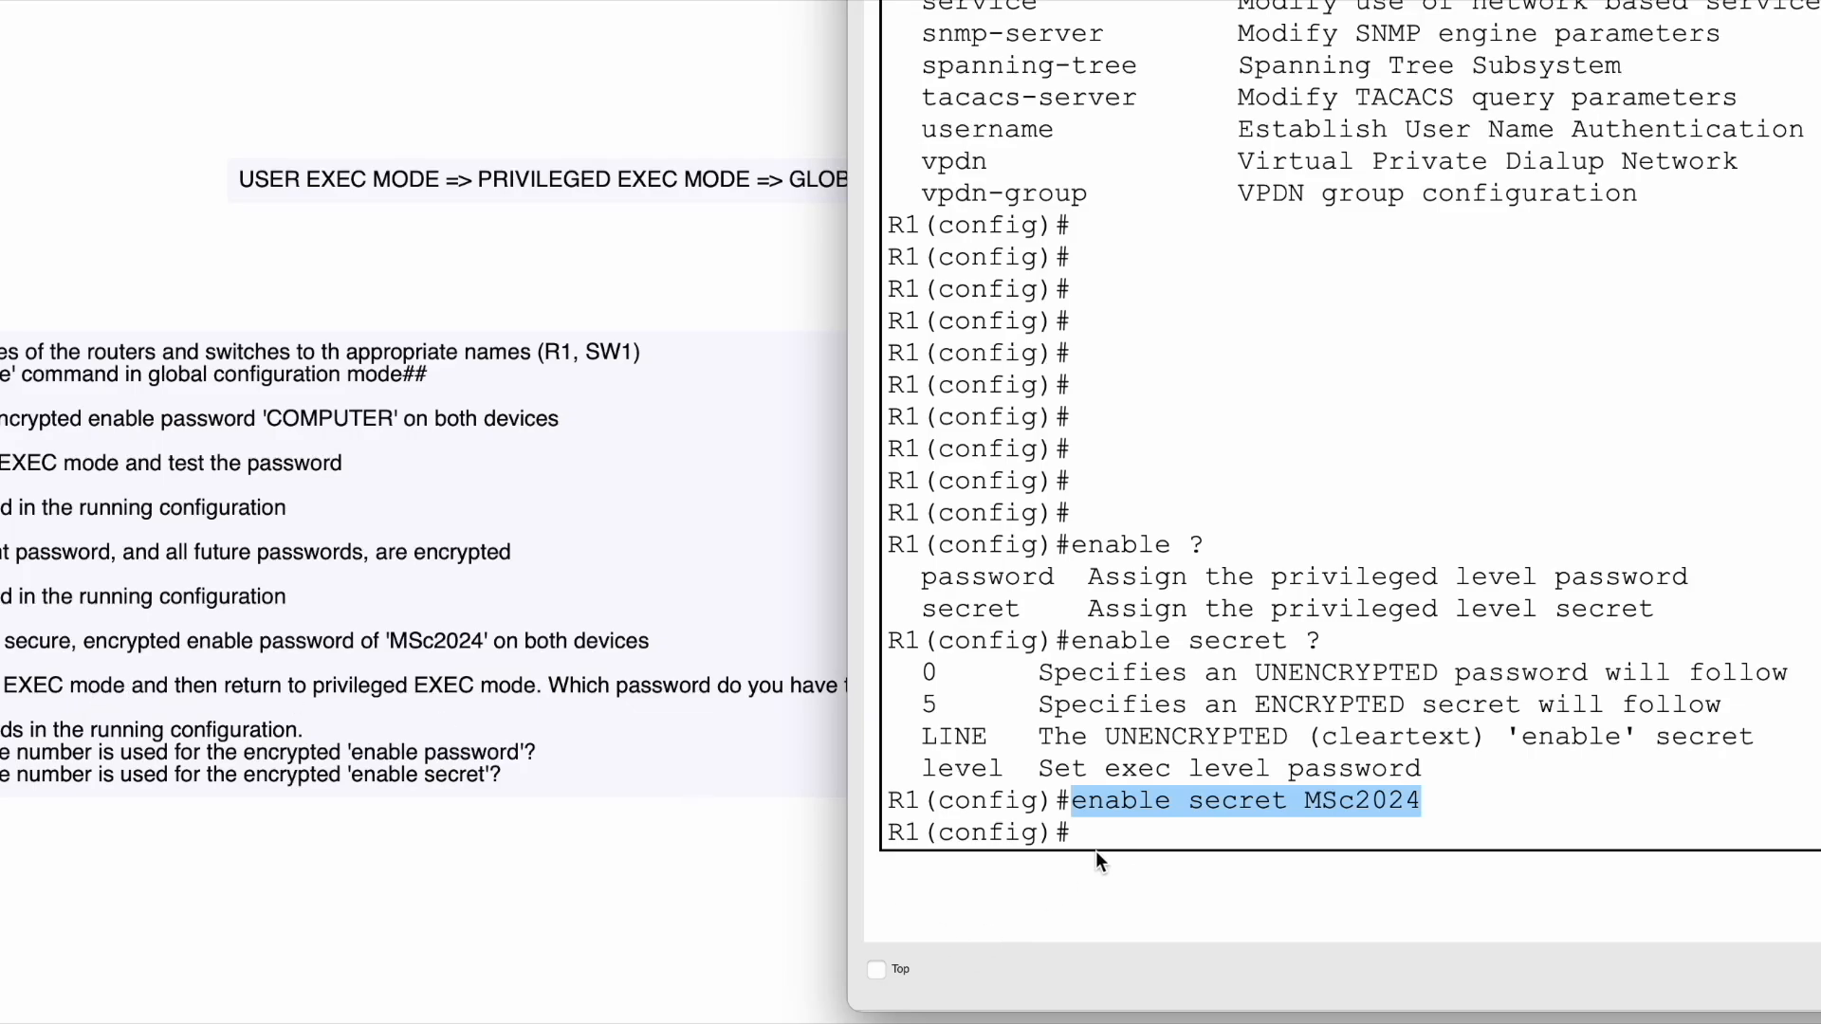
click(1136, 825)
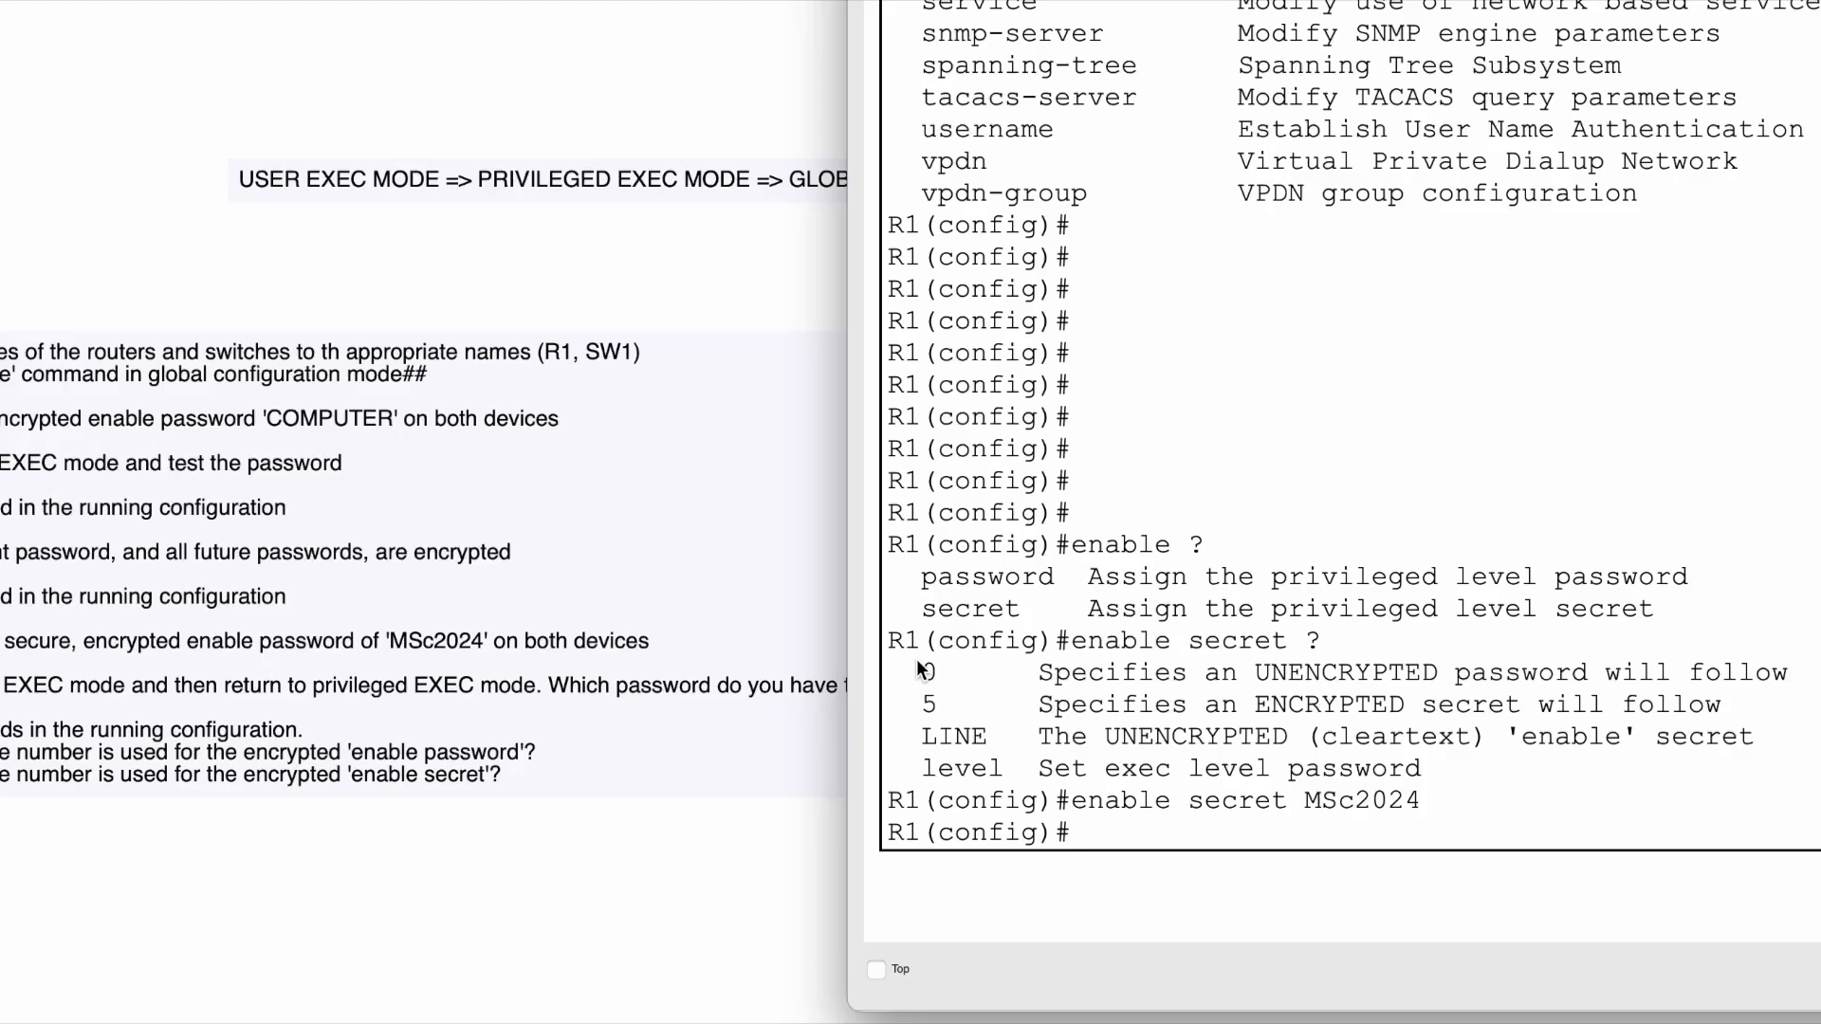
drag(924, 662, 1438, 760)
click(1317, 692)
click(1671, 706)
scroll(1527, 398, up, 15)
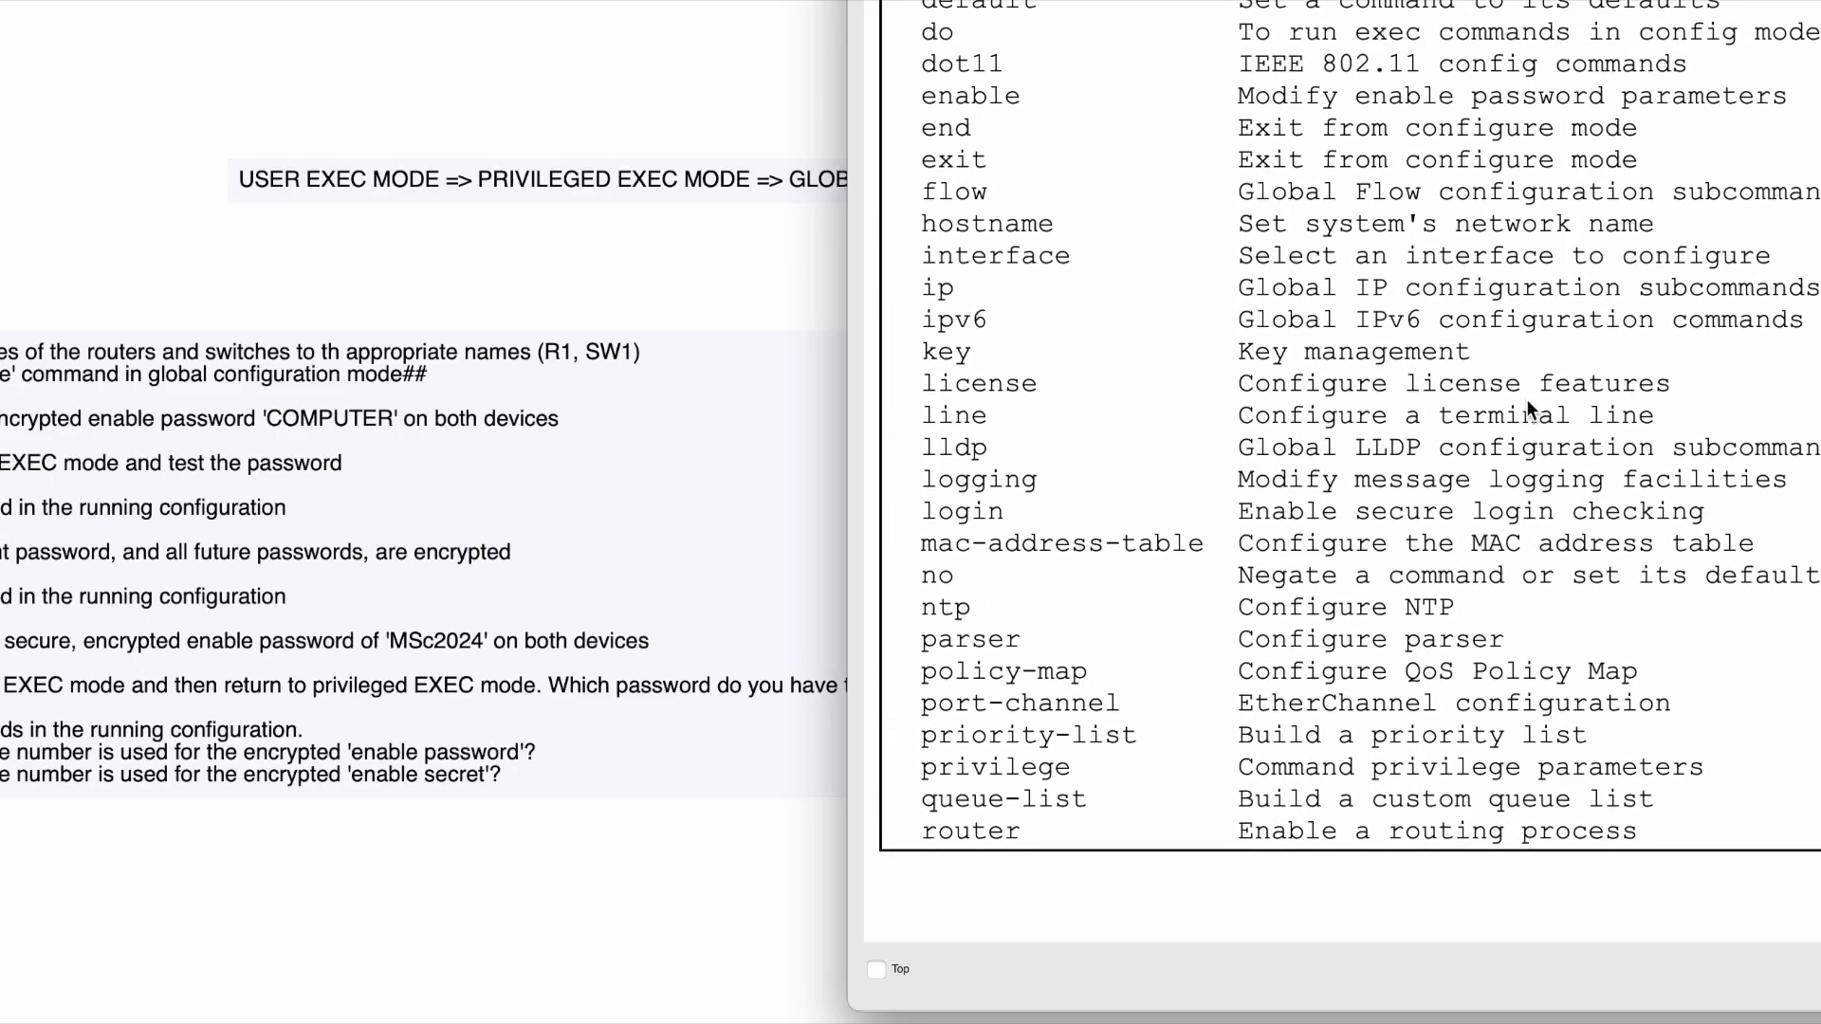
scroll(1527, 398, down, 20)
scroll(1527, 398, up, 7)
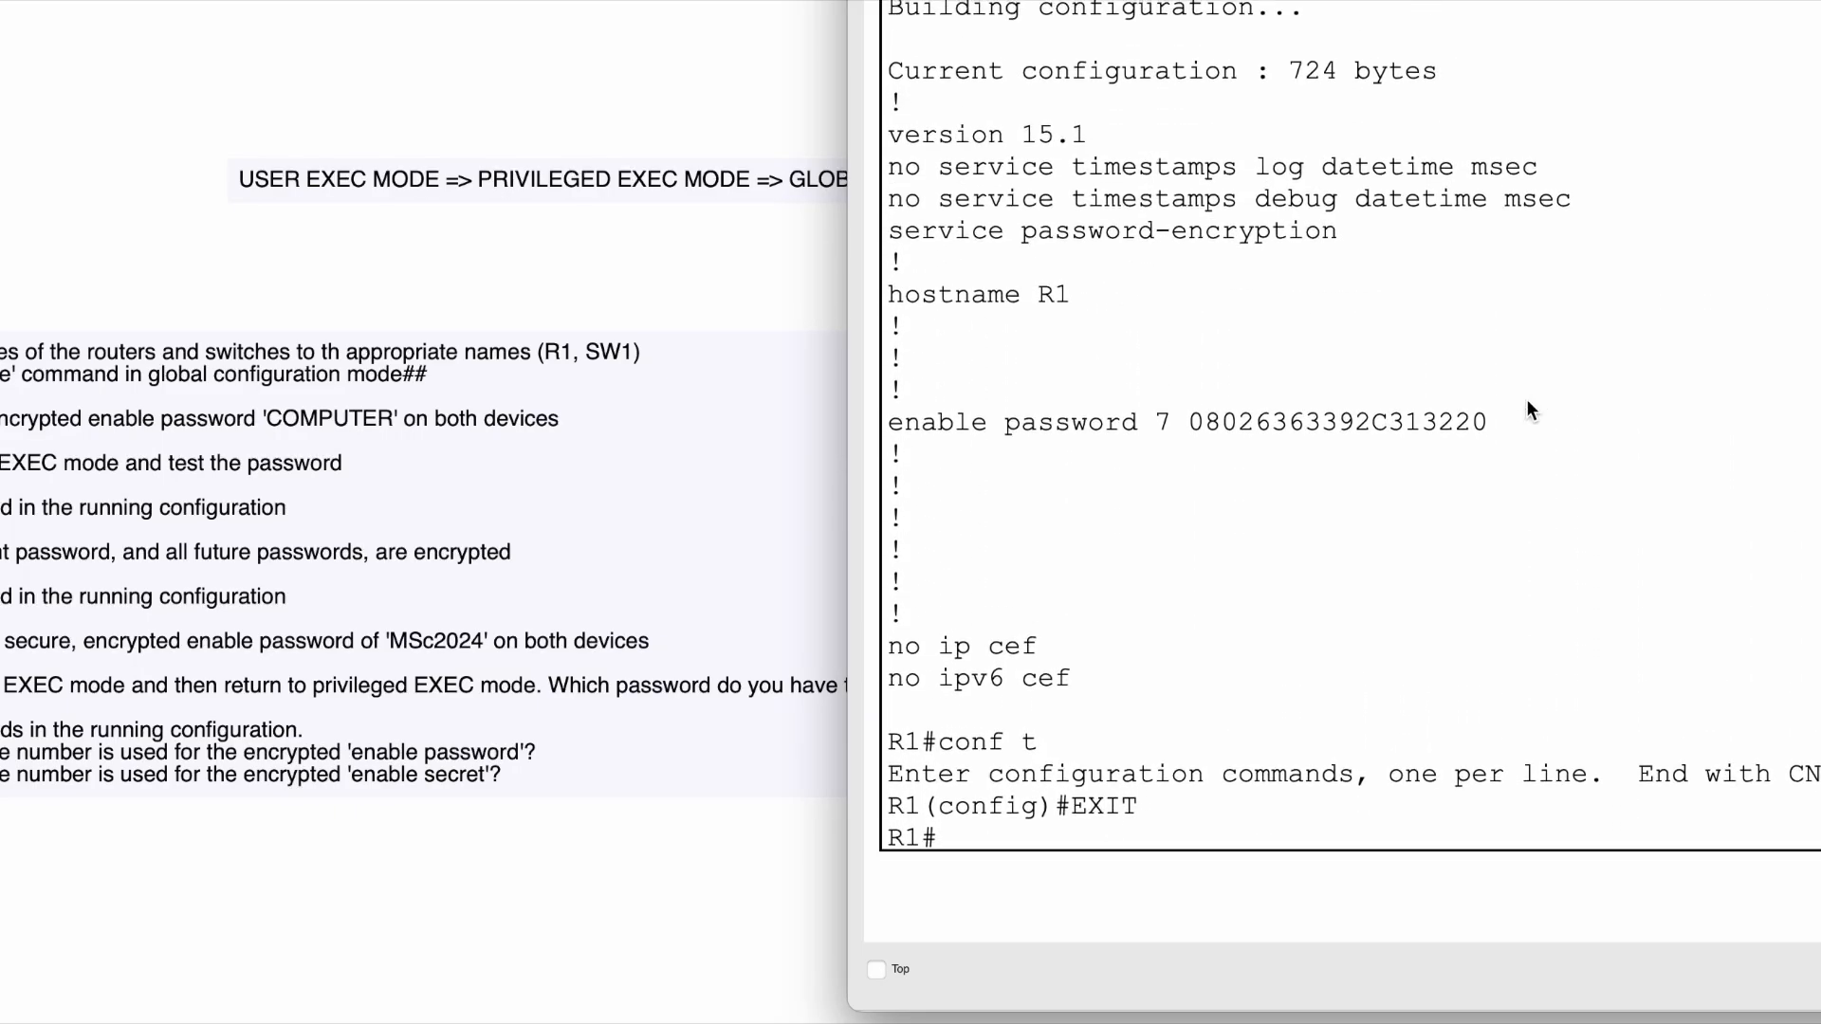
drag(923, 415, 1396, 413)
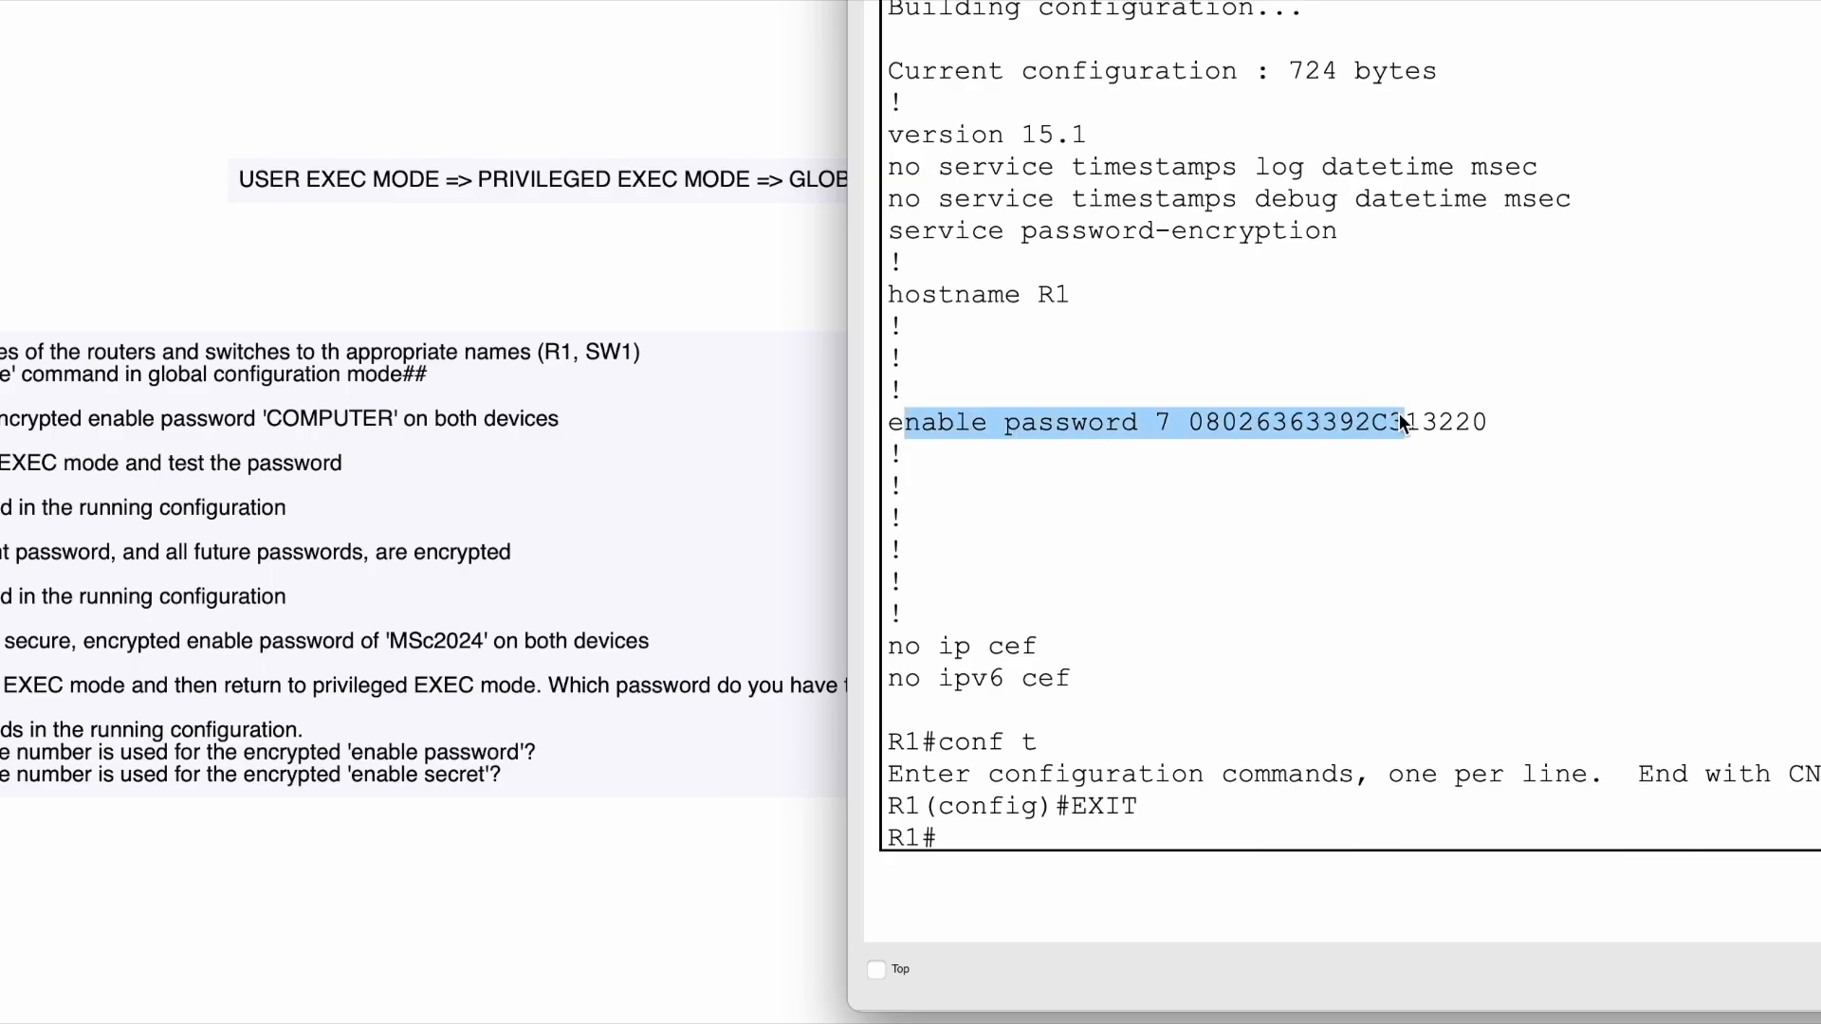
click(1398, 413)
double_click(1164, 422)
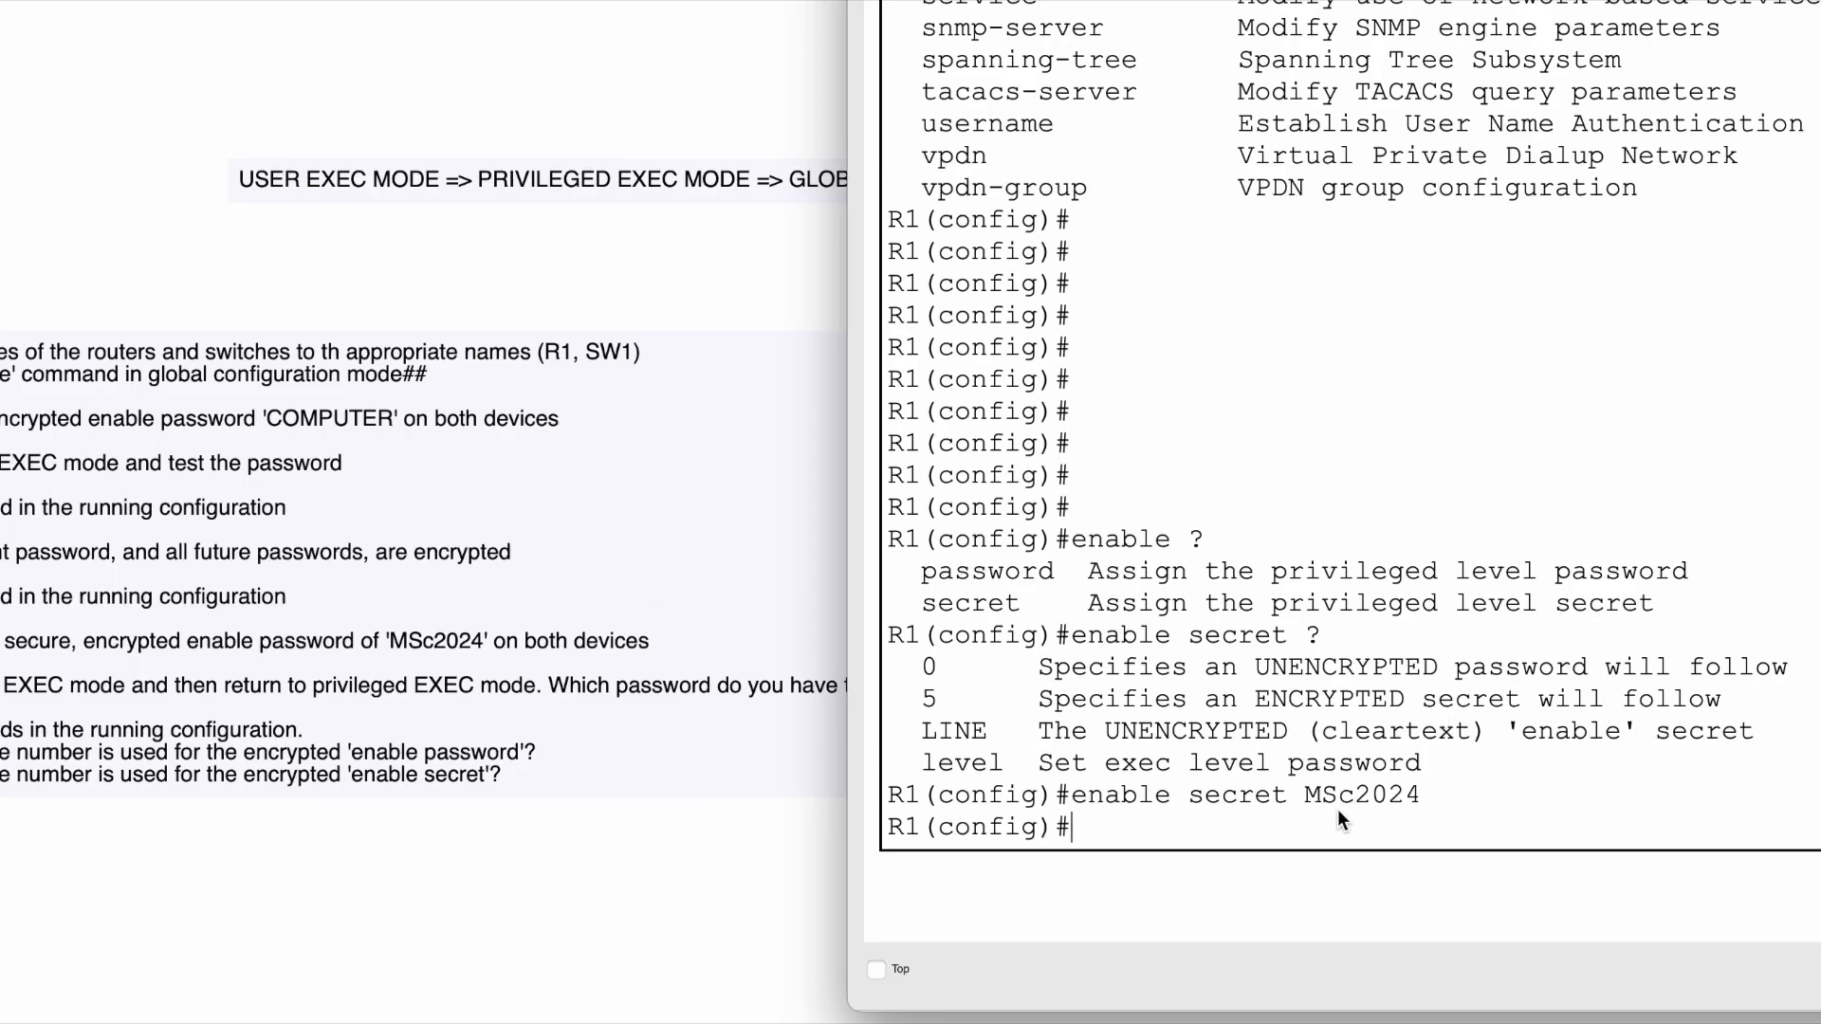
- Highlight the enable secret command line, then run exit twice to return to R1>
drag(1073, 797, 1379, 796)
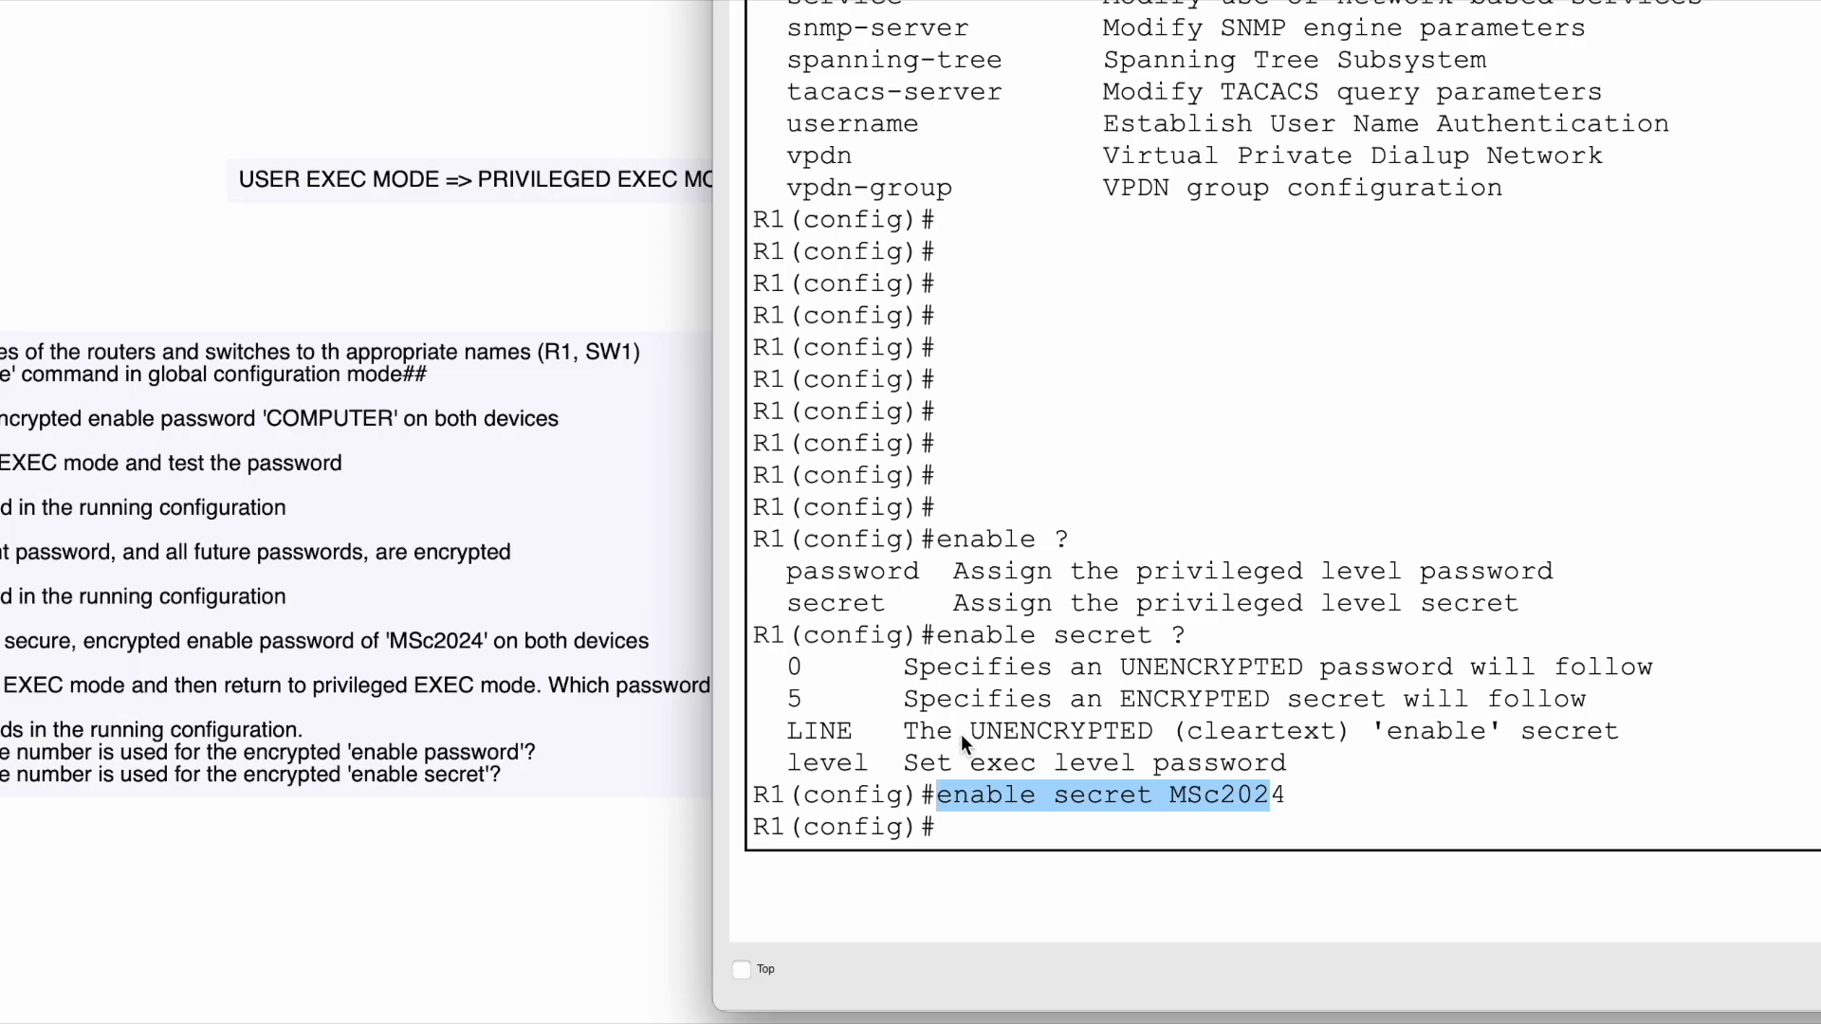
click(1043, 818)
text(exit)
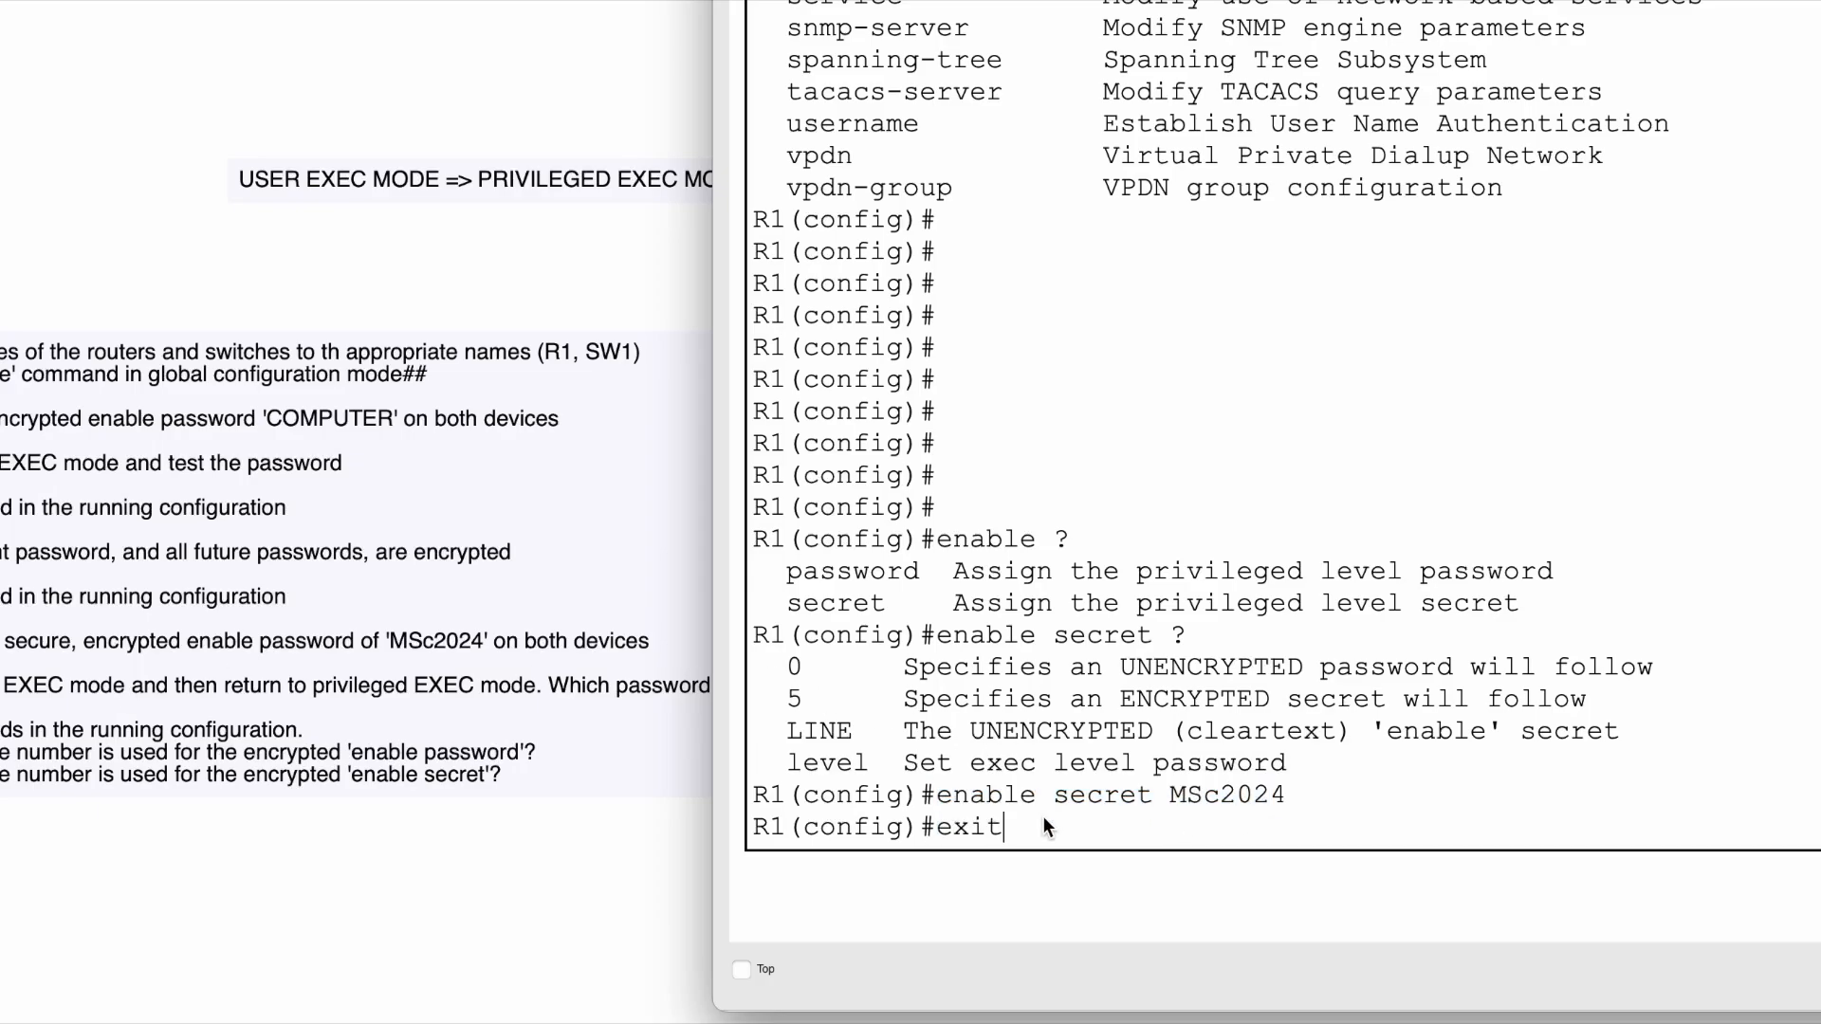
key(Return)
key(Return)
text(exit)
key(Return)
key(Return)
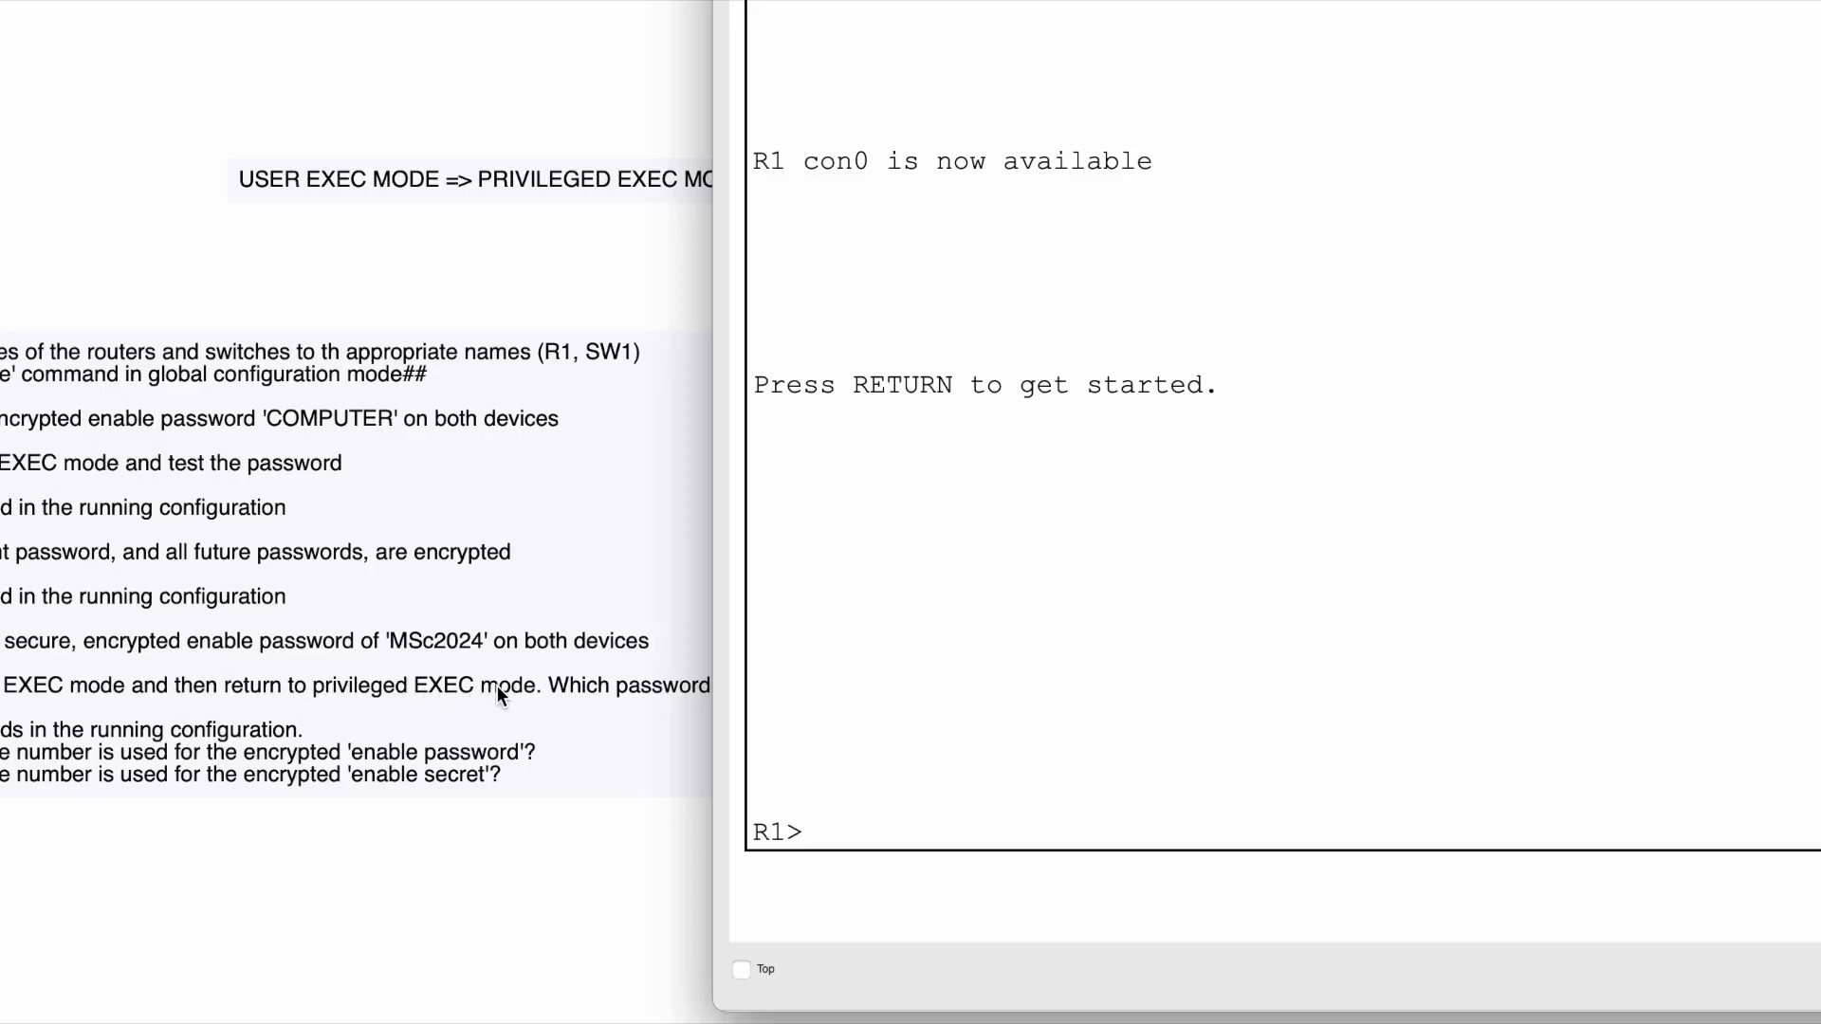
- Run enable and enter the new enable secret at the Password prompt, retrying after the first attempt
text(enable)
key(Return)
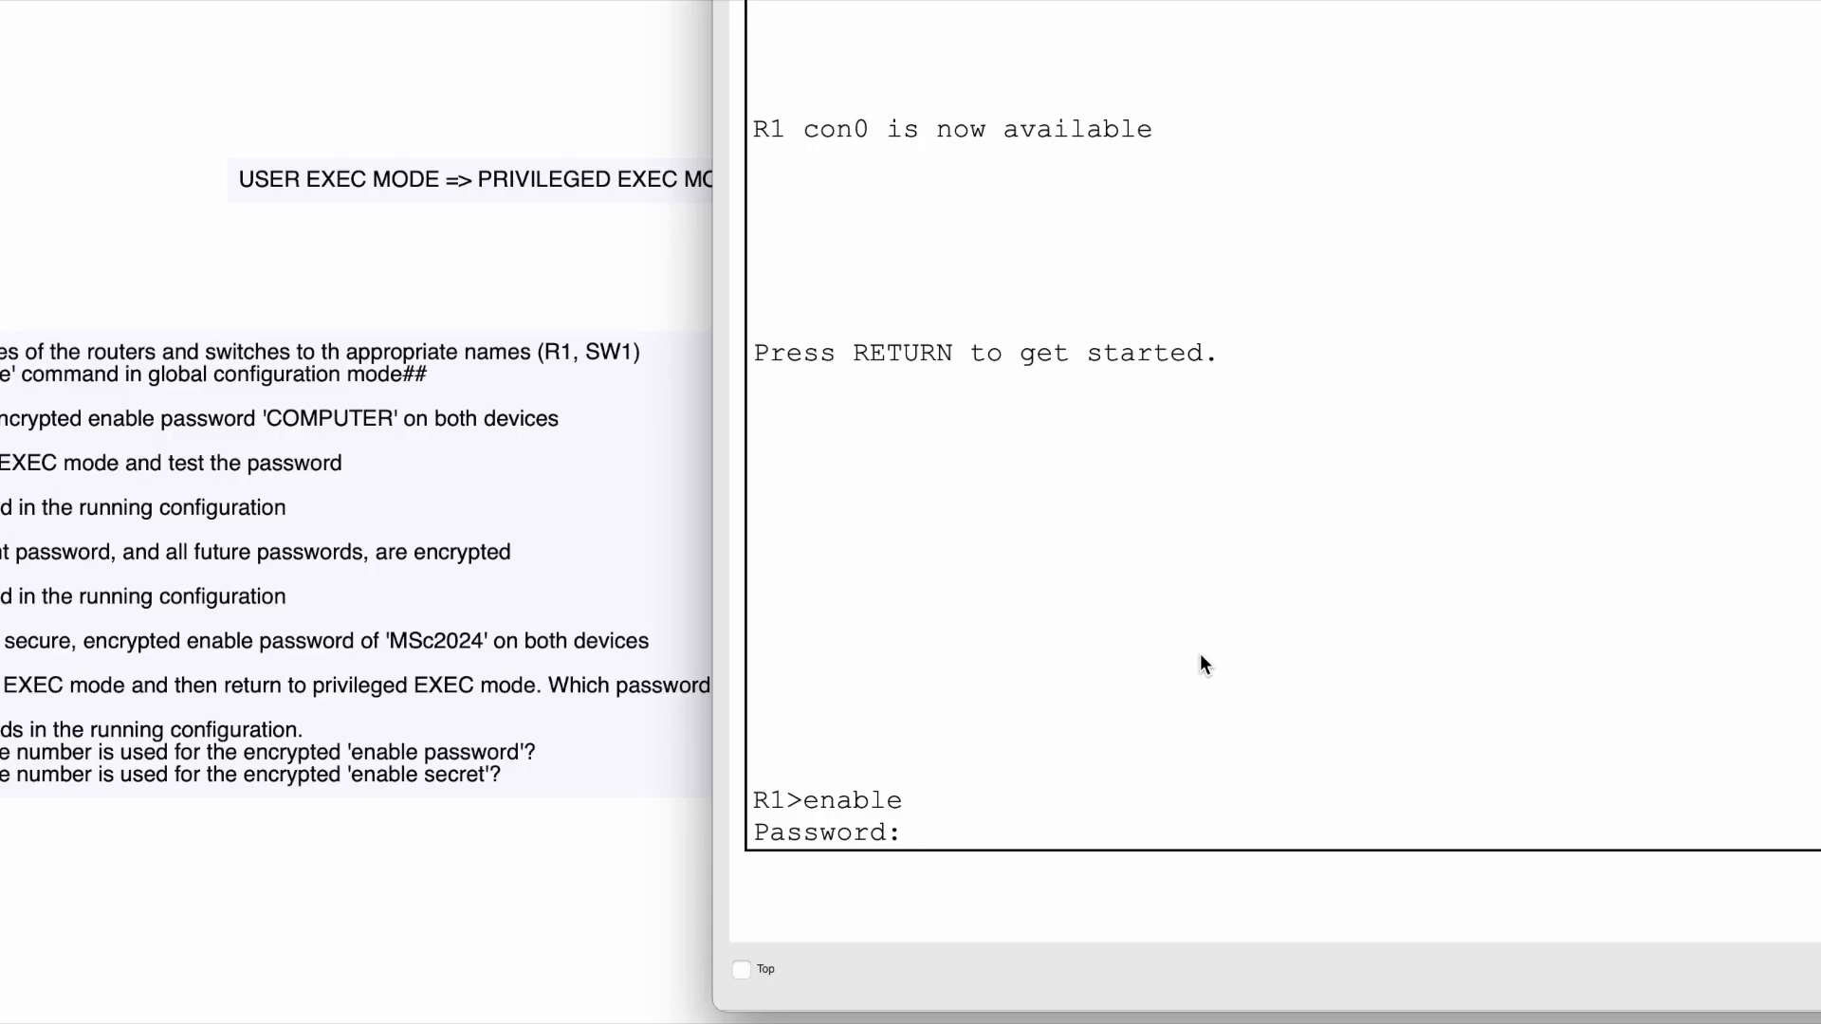
key(Caps_Lock)
key(Caps_Lock)
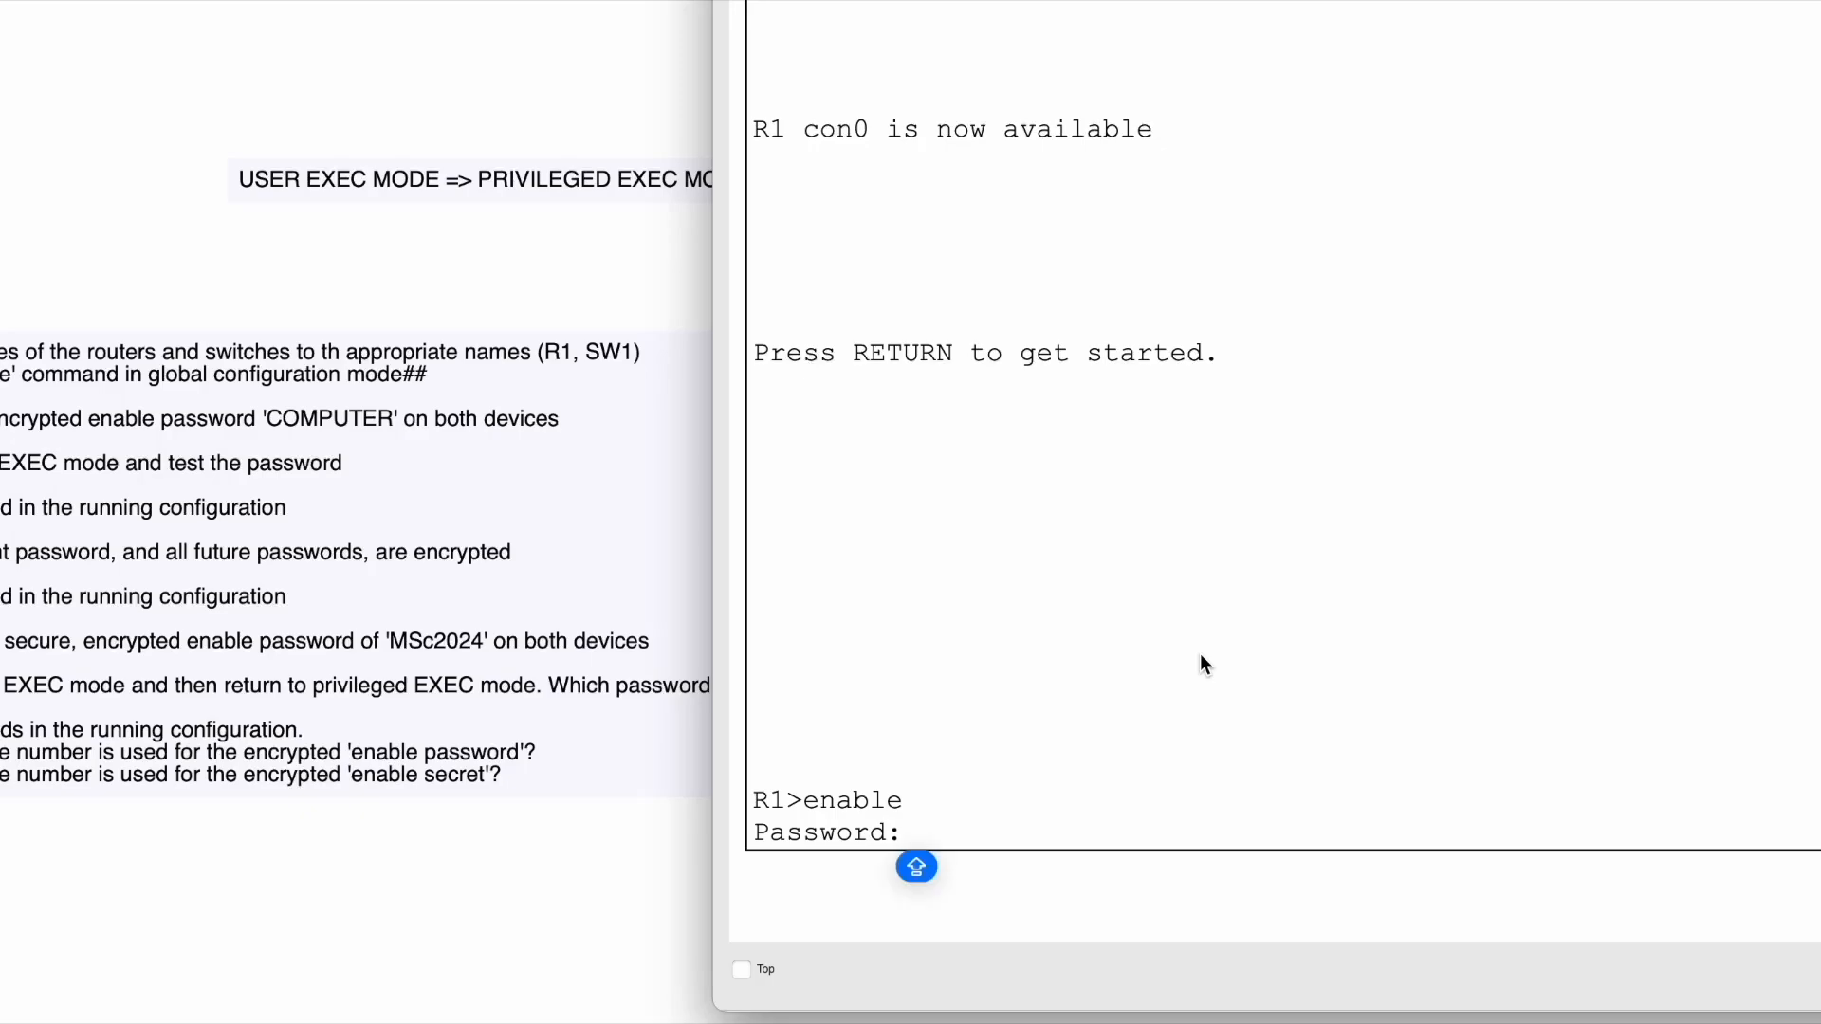
key(Return)
key(Caps_Lock)
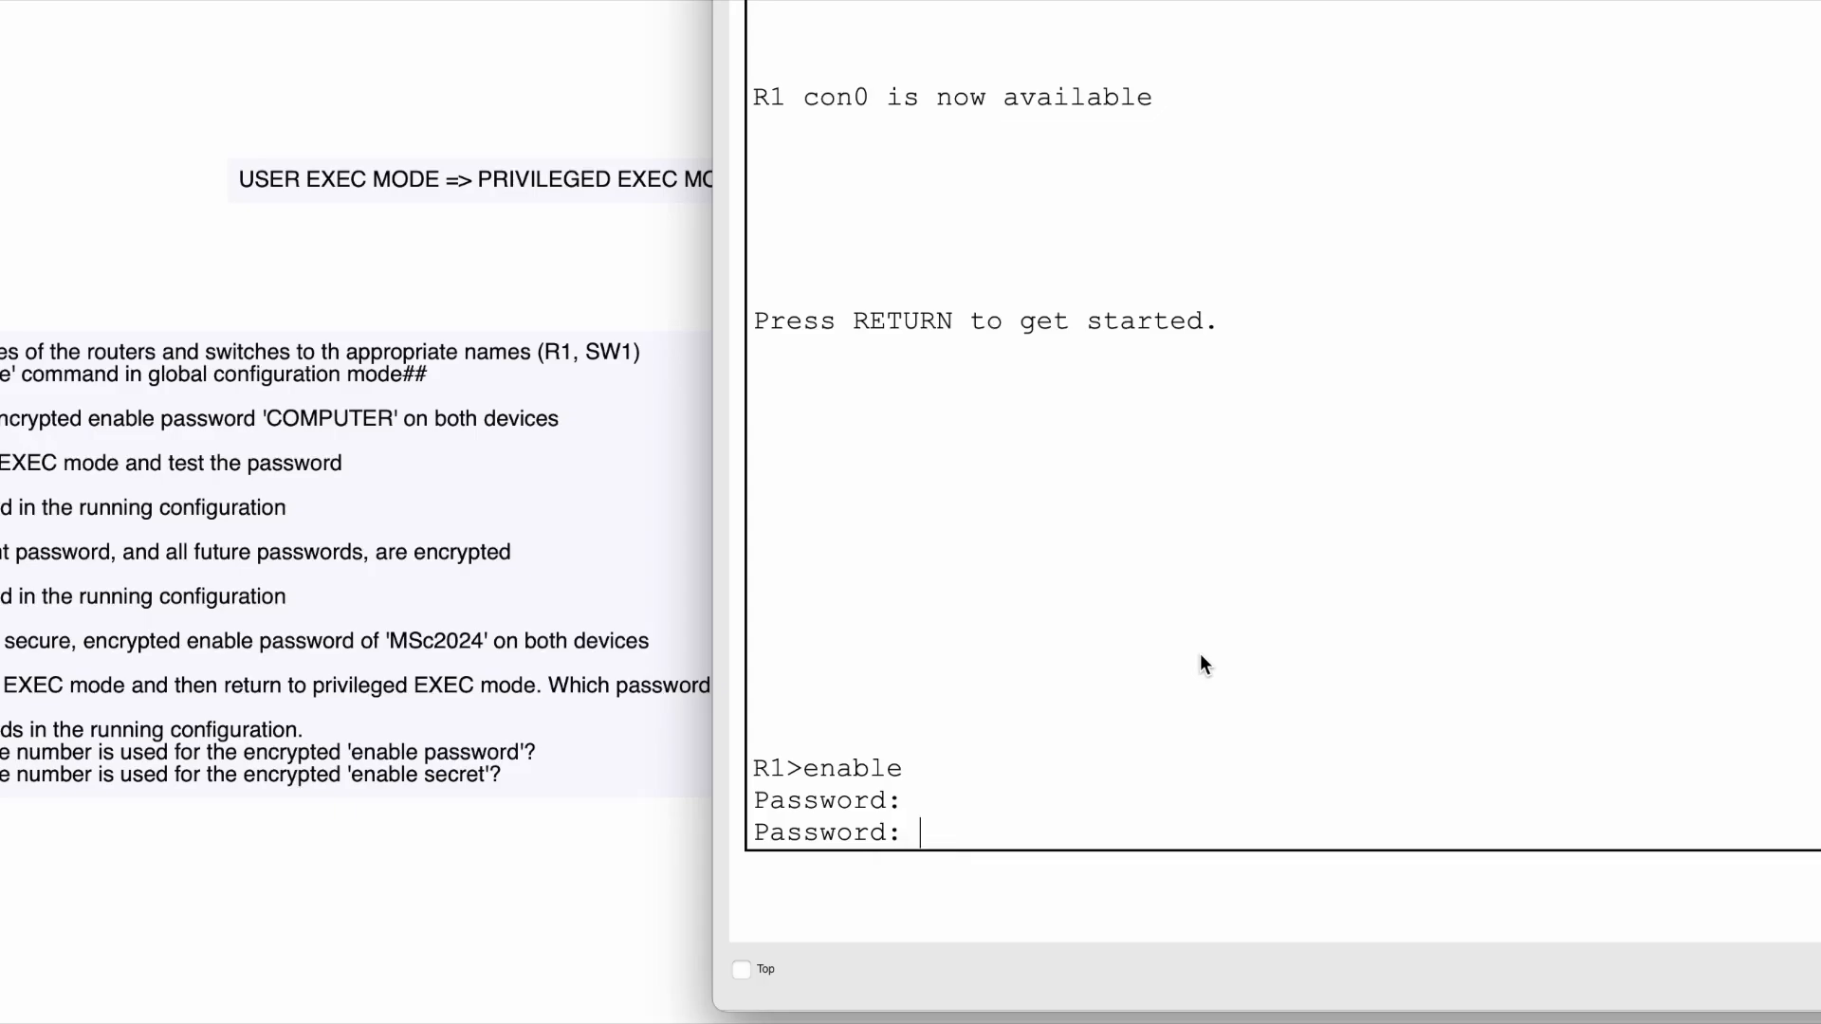
key(Caps_Lock)
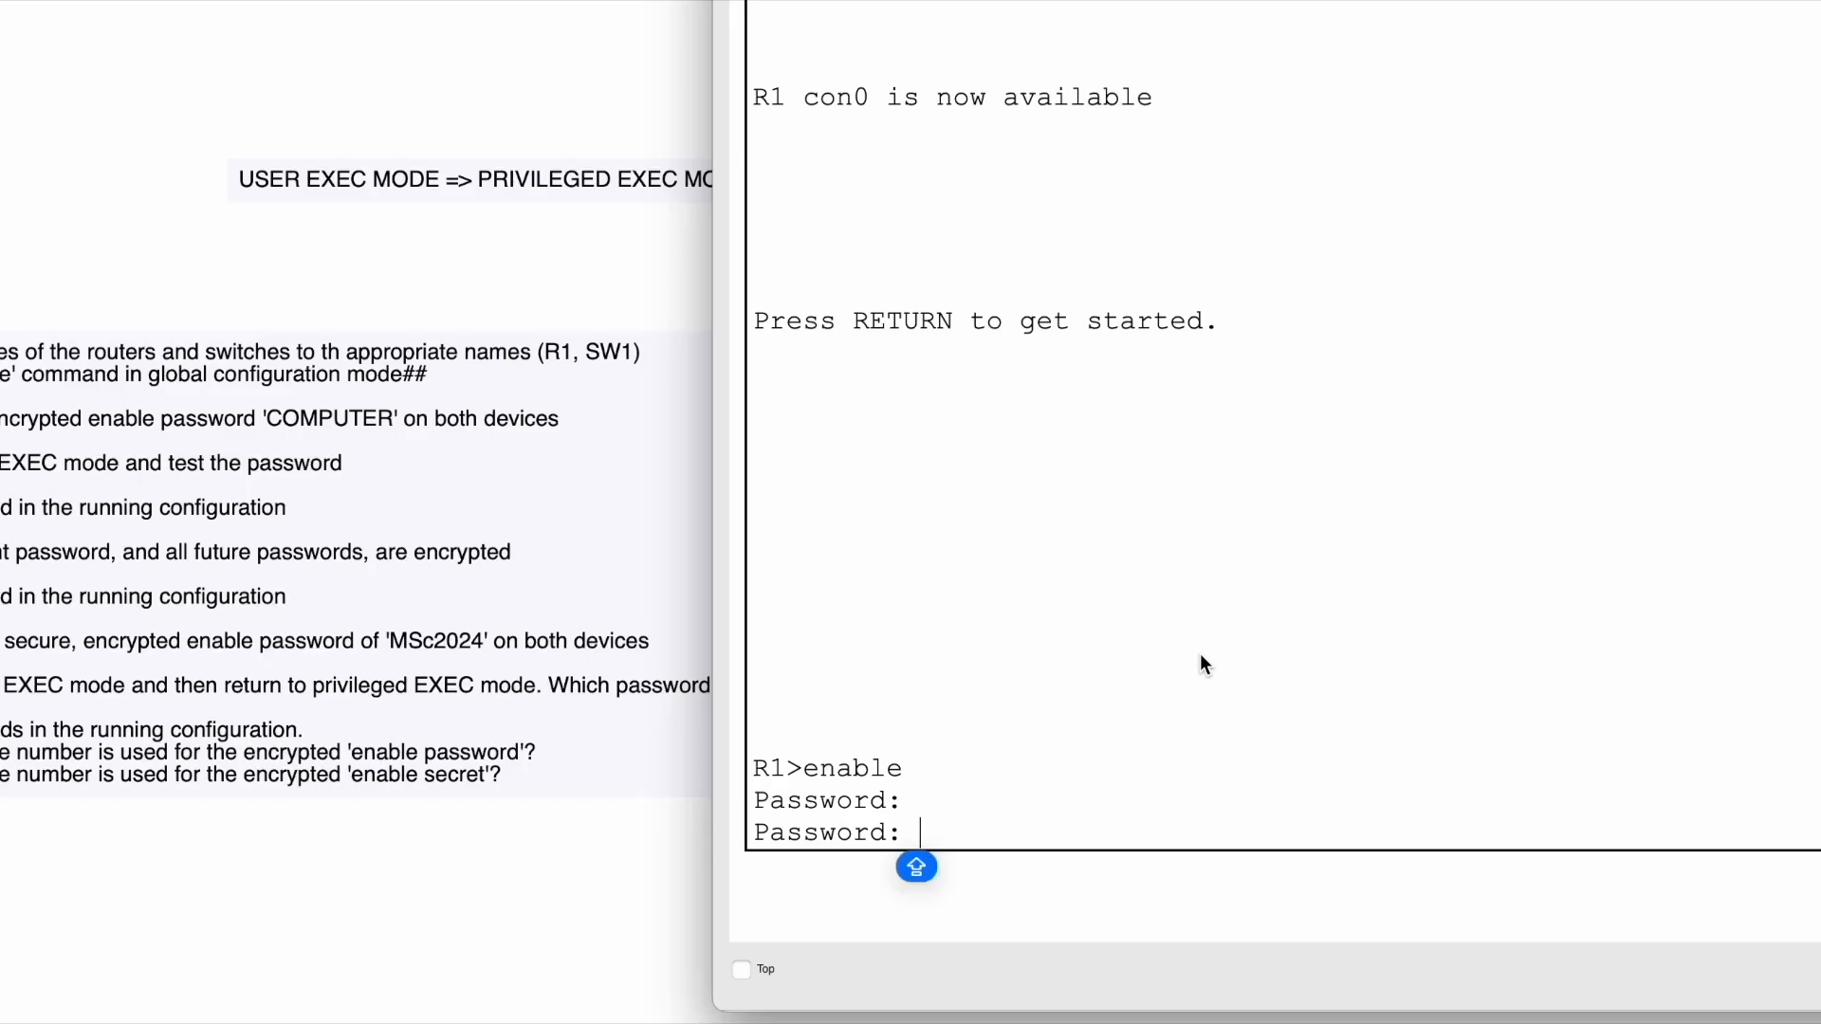
key(Caps_Lock)
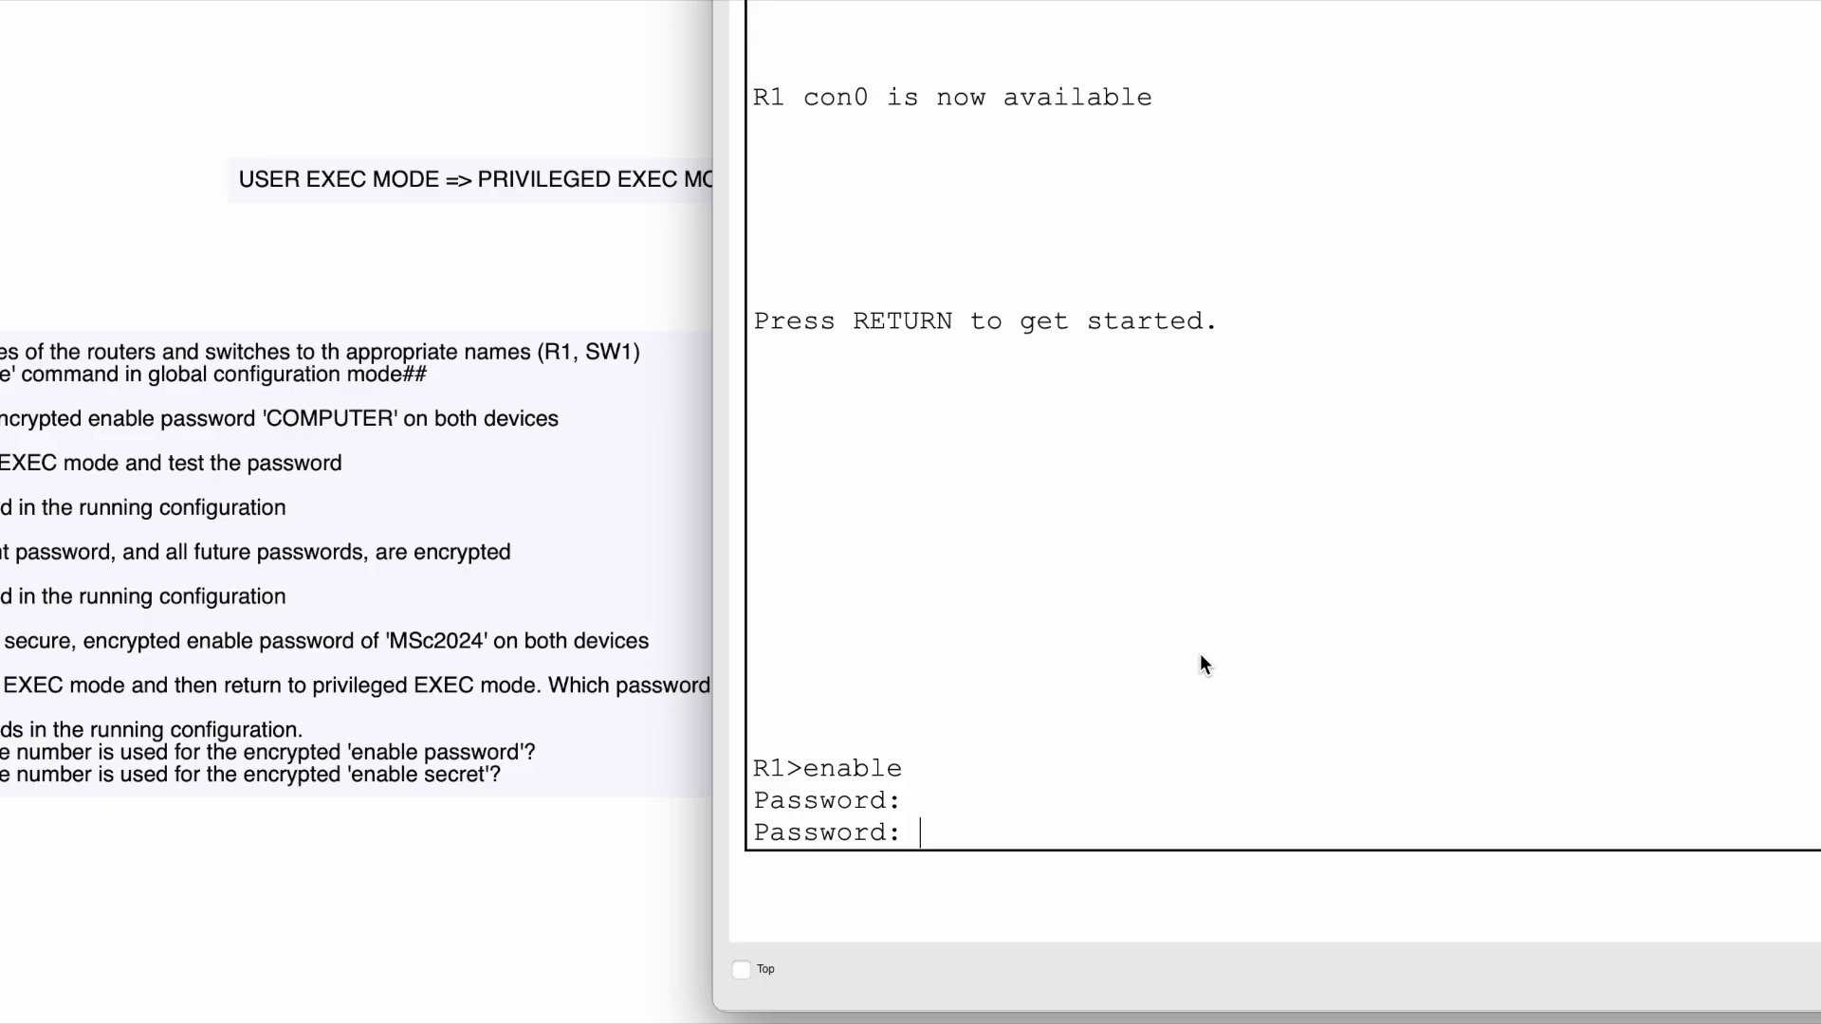
key(Return)
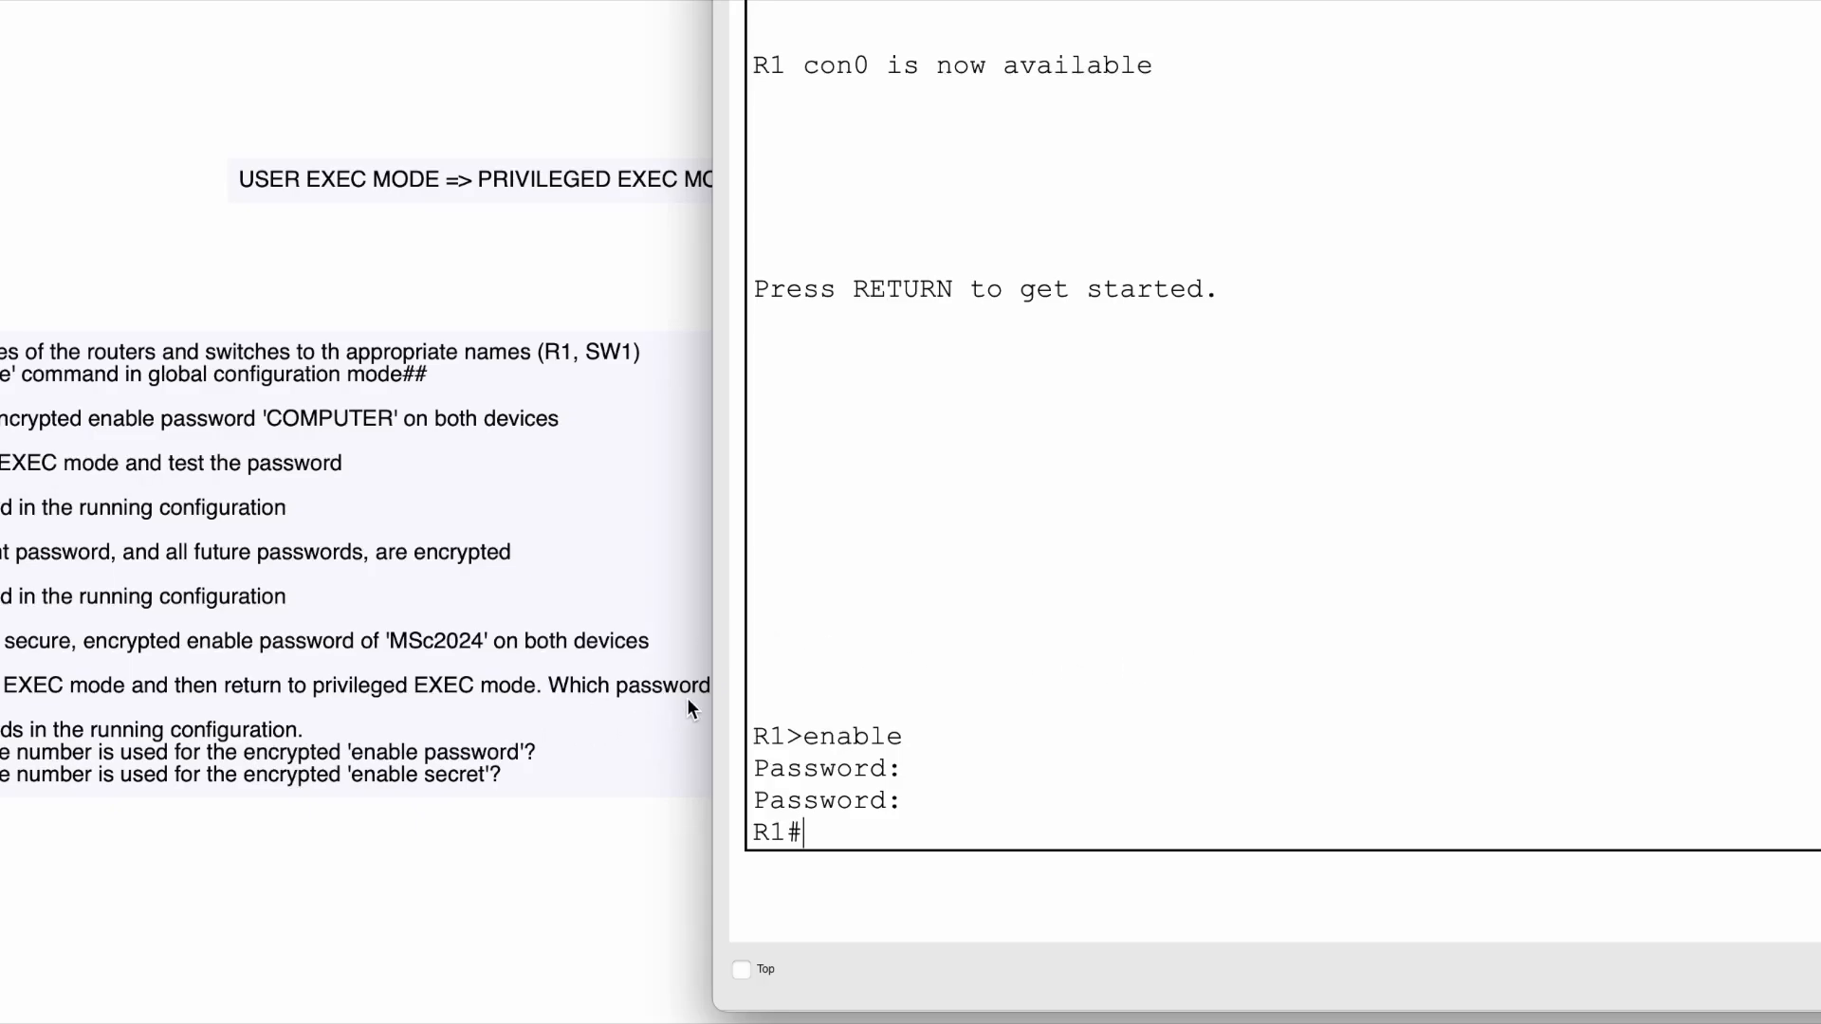
- Move R1's console aside to reveal the task notes, then close it with Super+W
drag(758, 2, 1059, 7)
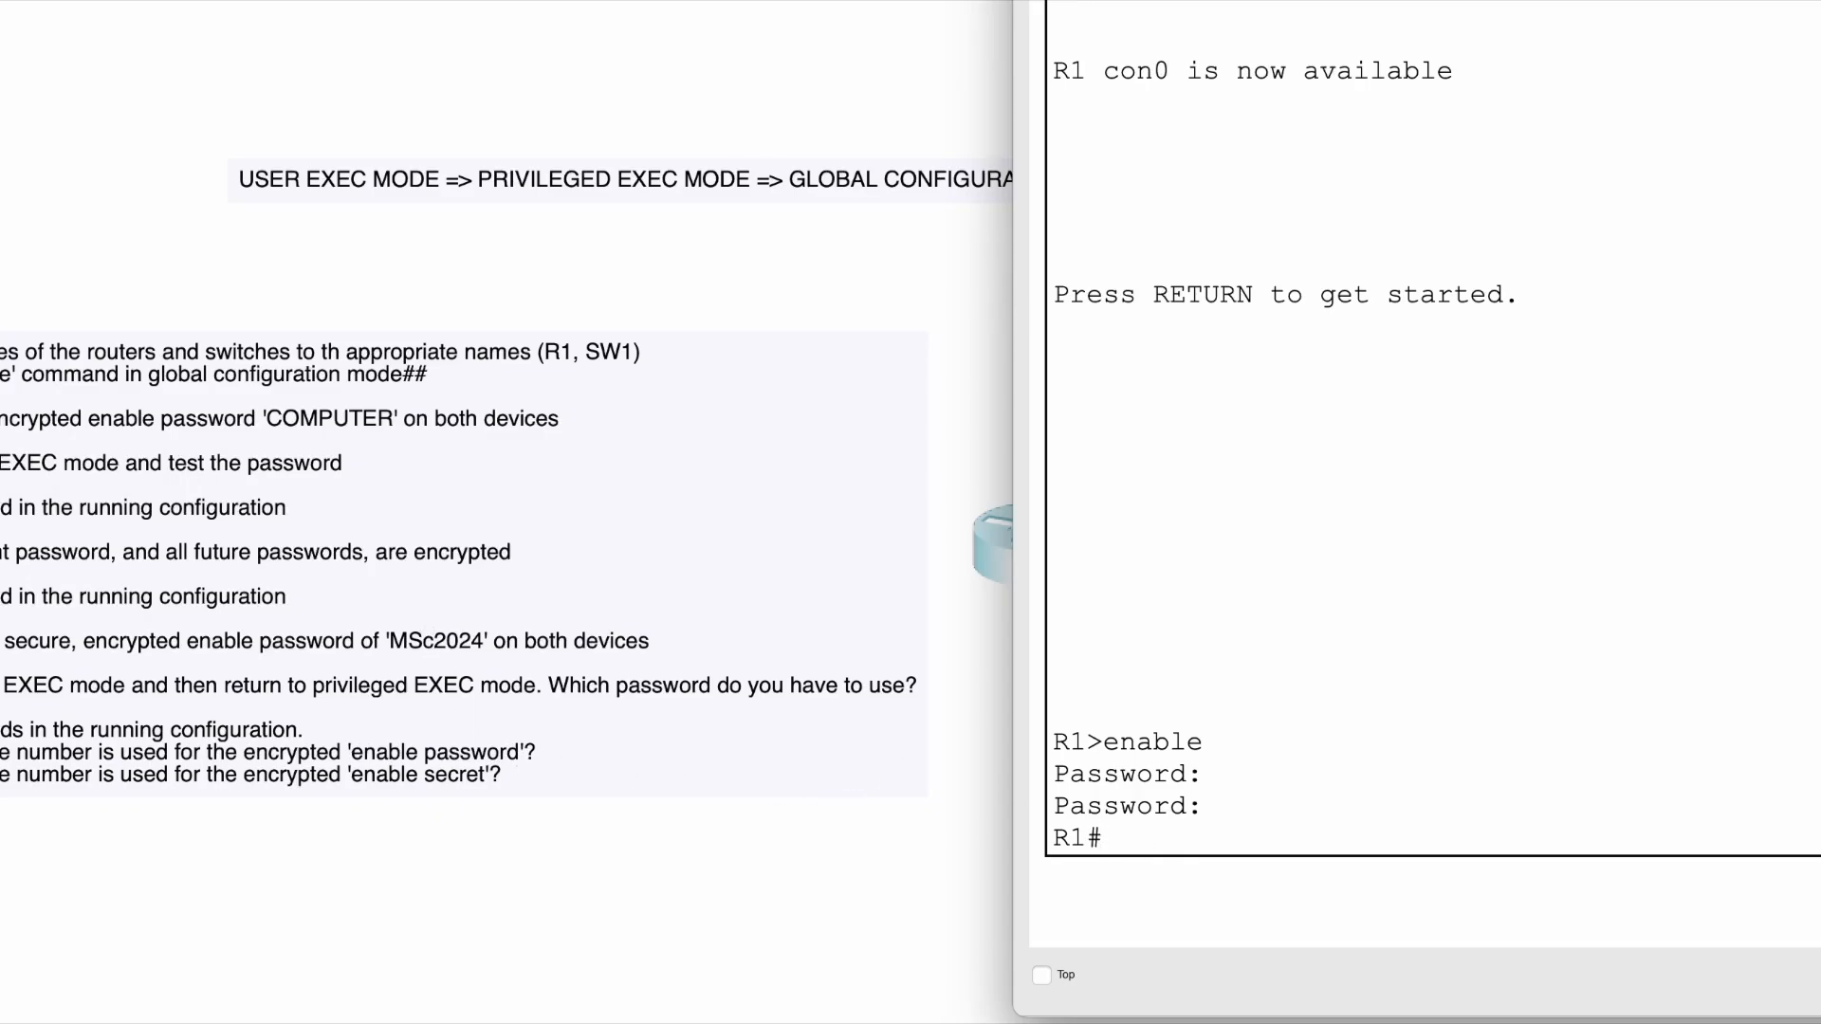
key(super+w)
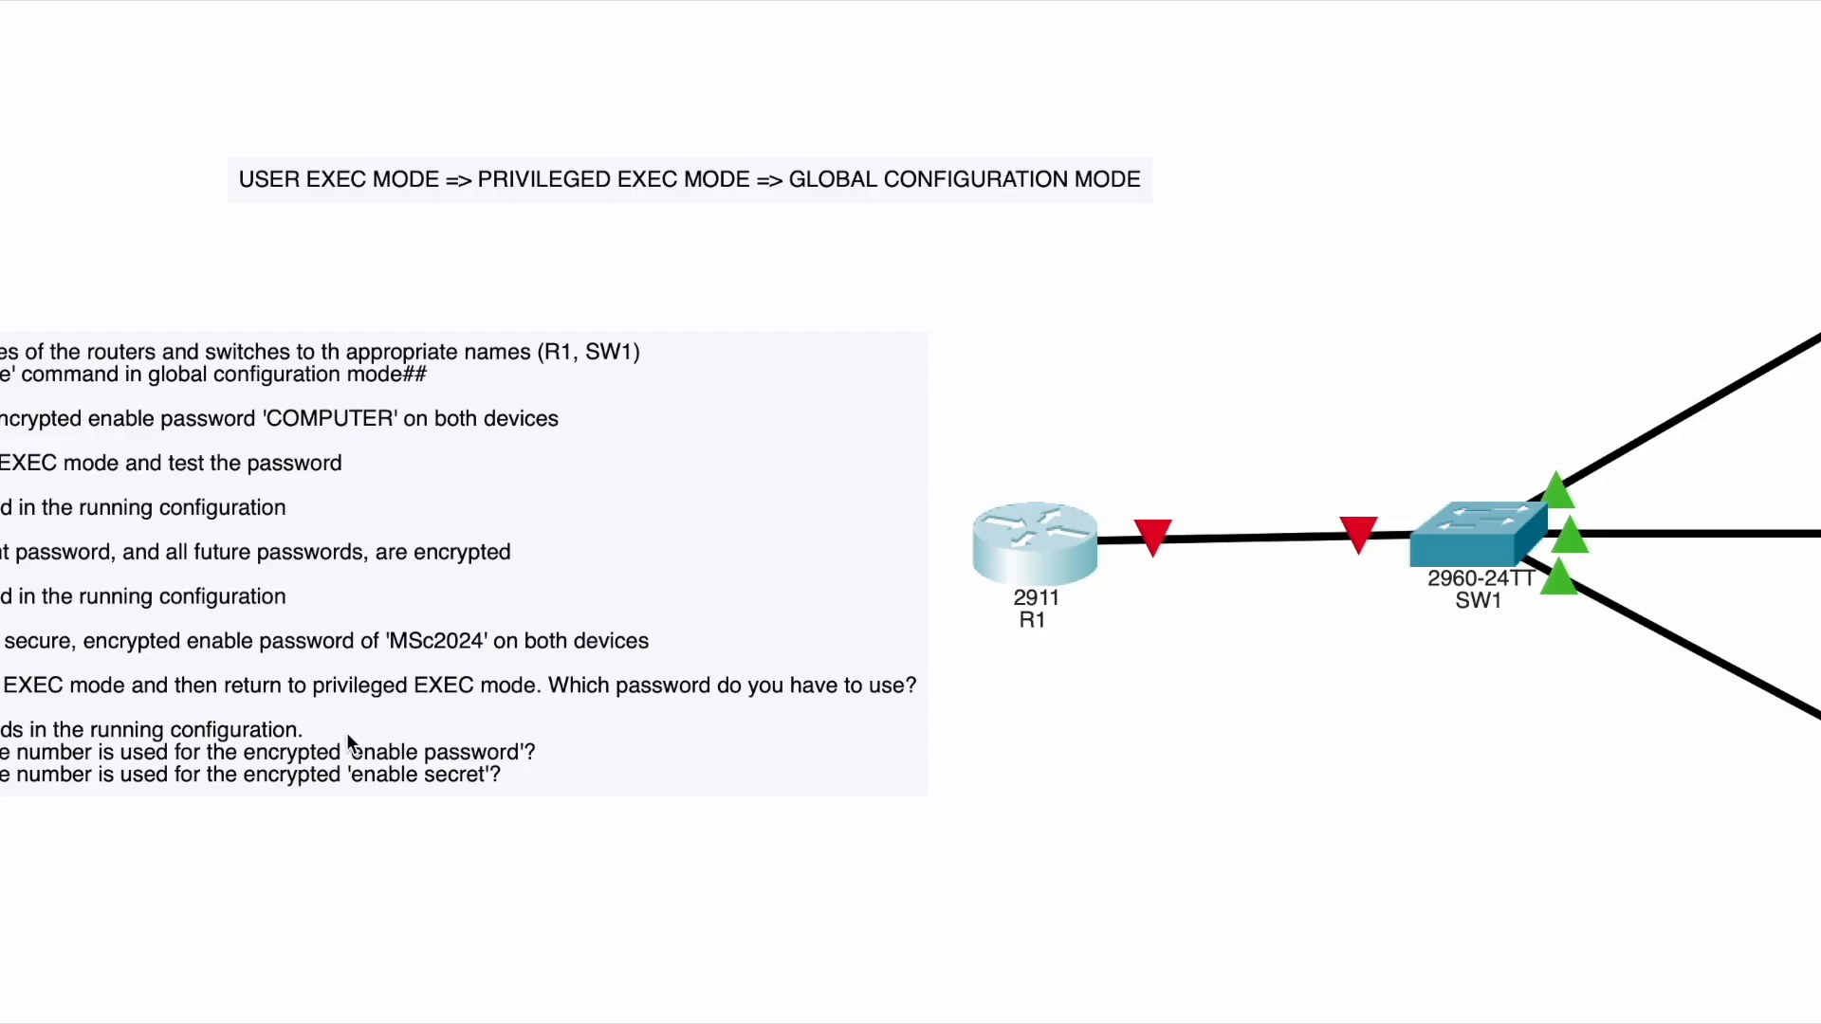
- Reopen R1's console and type show running-config at the R1# prompt
click(1047, 550)
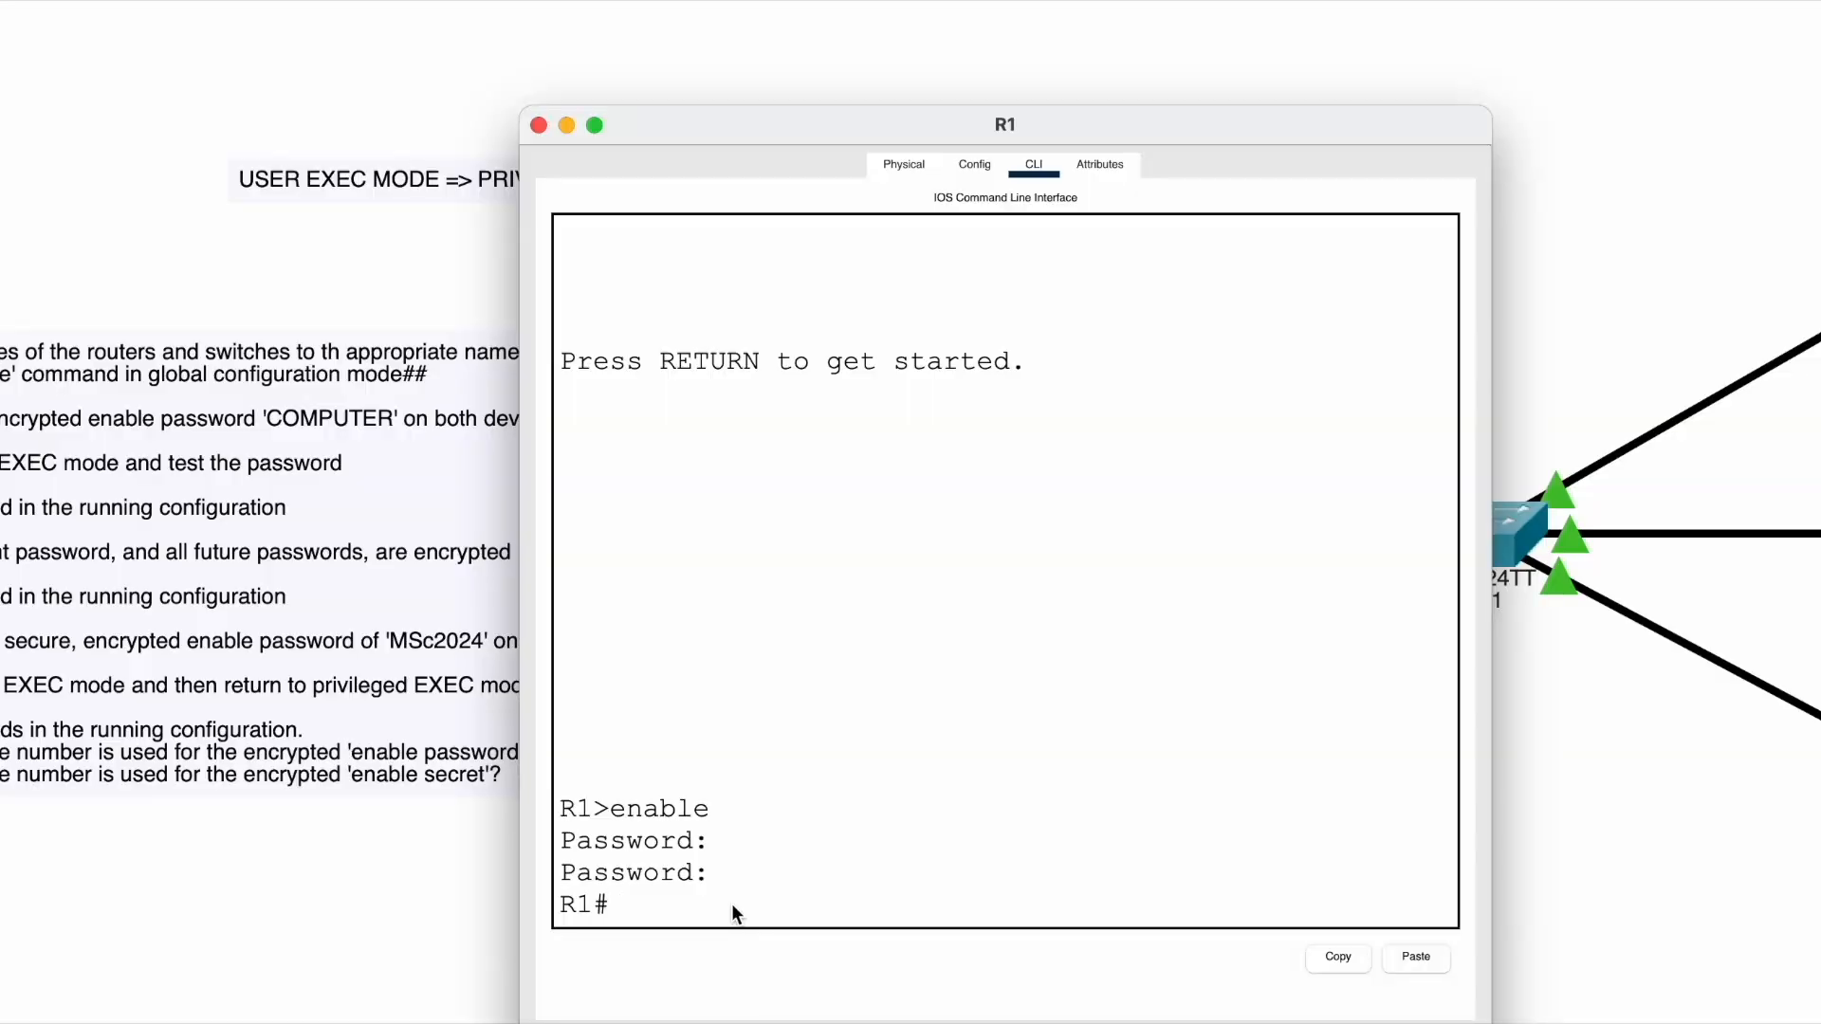
drag(625, 897, 527, 896)
click(643, 920)
text(show running-config)
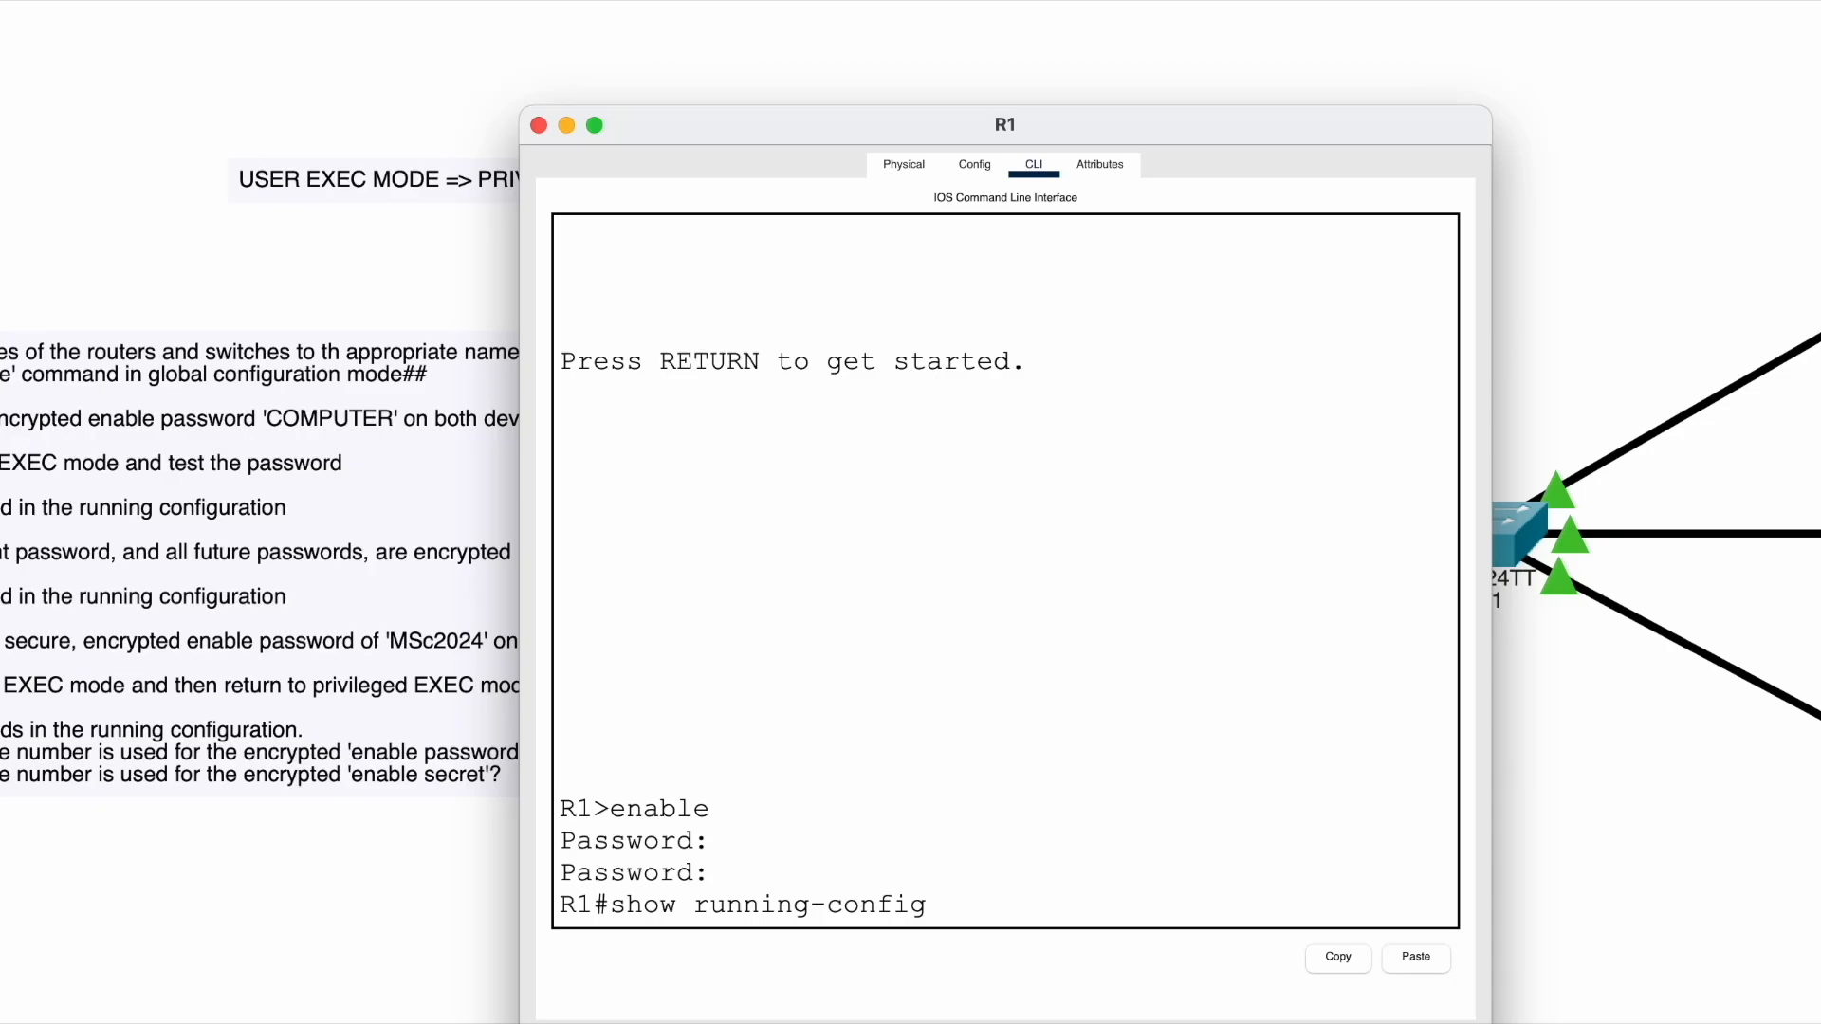
- Run show running-config on R1 and highlight the enable secret and enable password lines
key(Return)
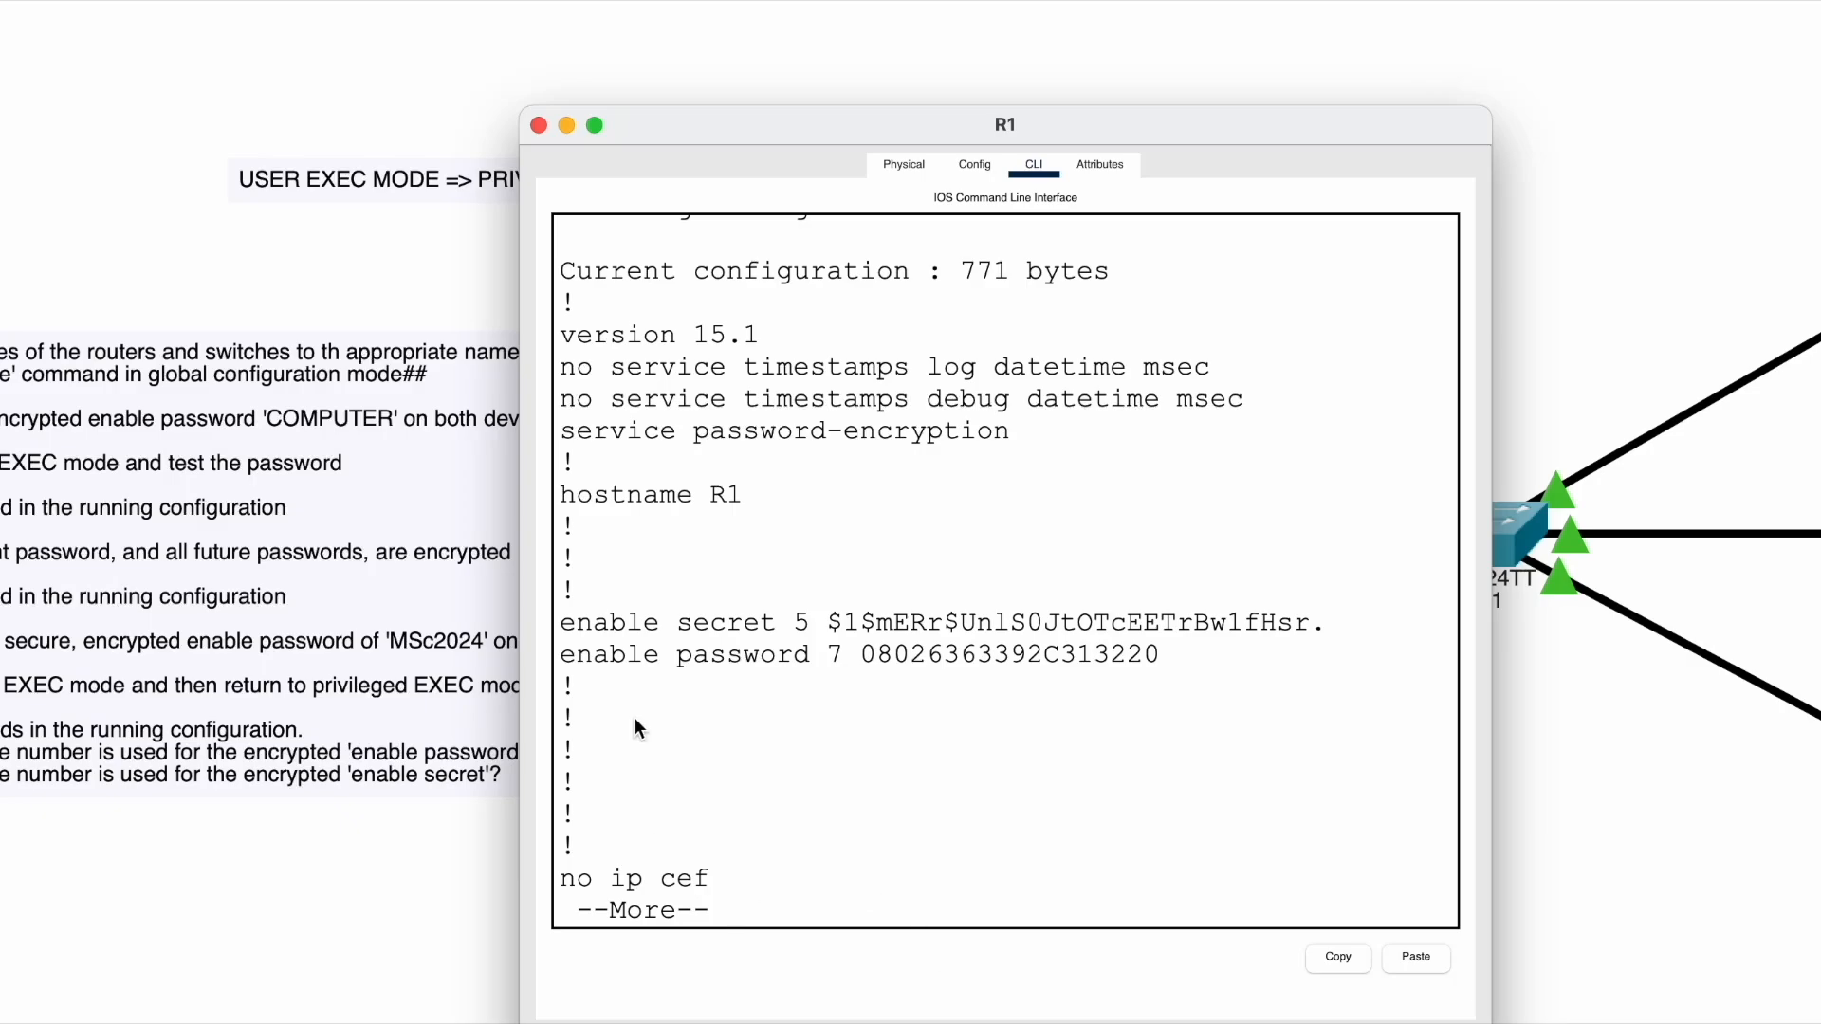
drag(562, 622, 995, 671)
click(995, 673)
drag(587, 624, 744, 619)
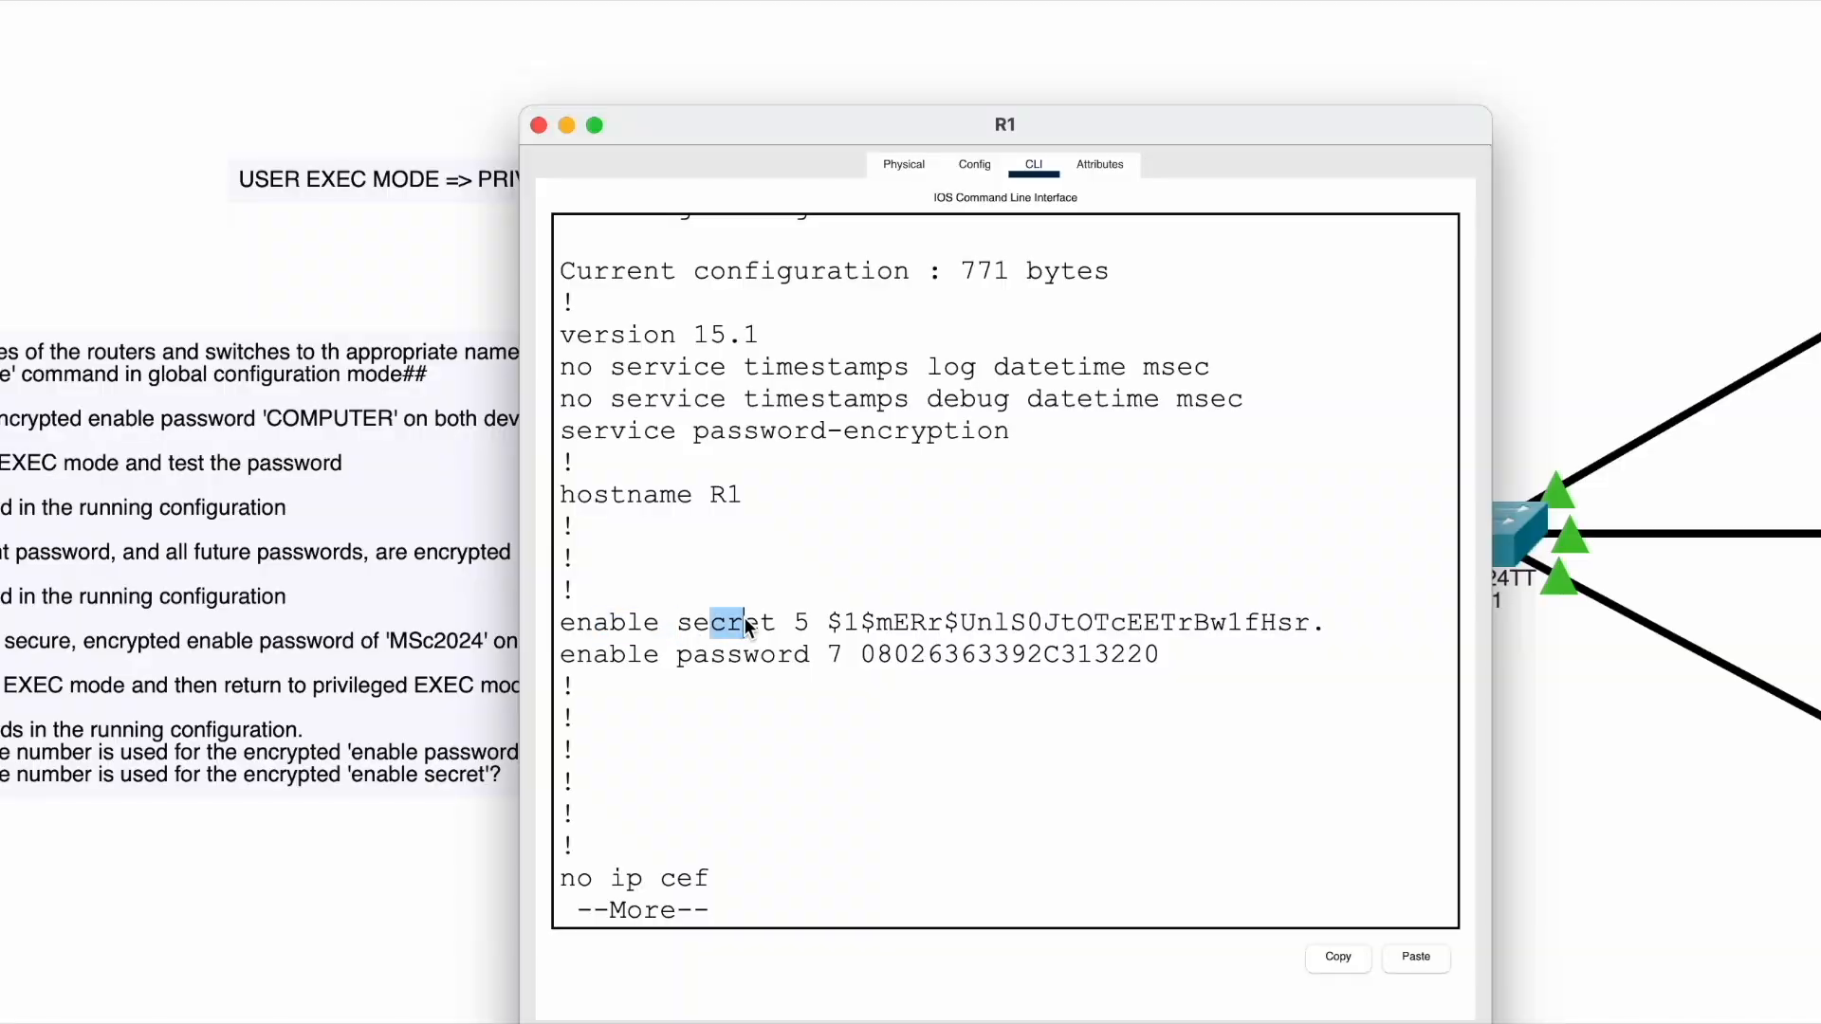
click(795, 626)
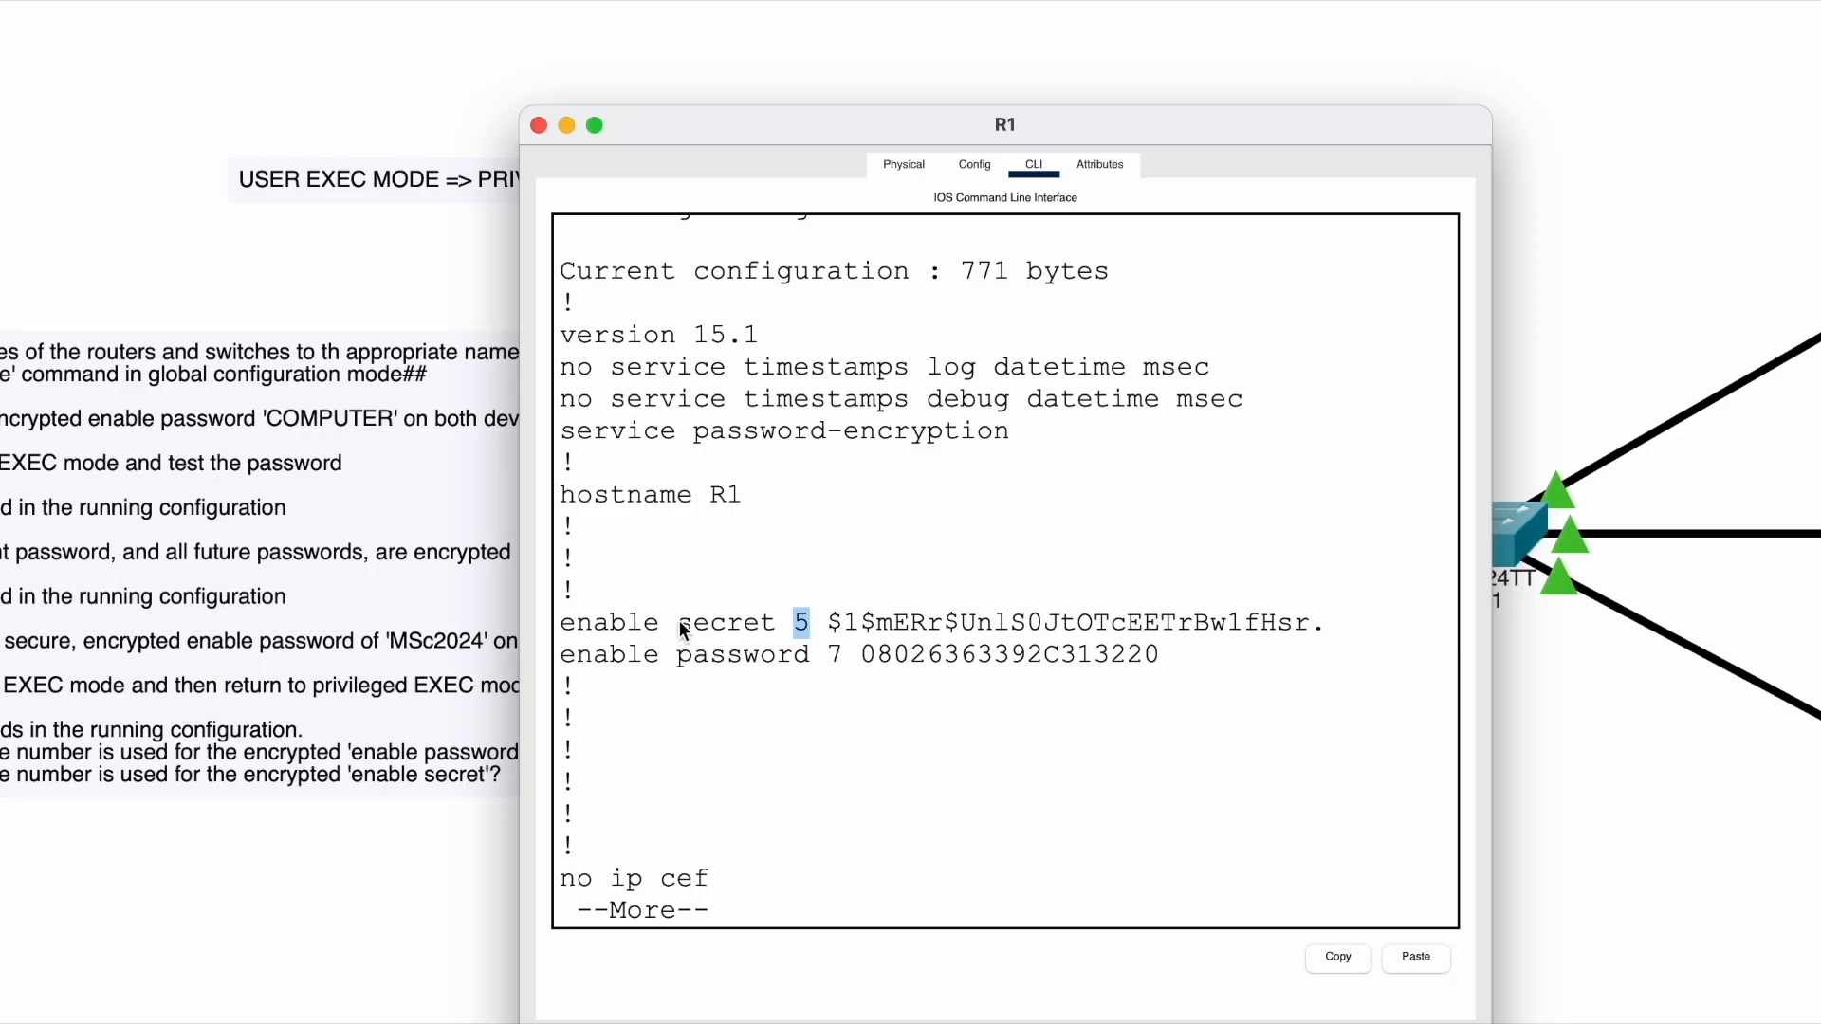
drag(682, 628, 766, 629)
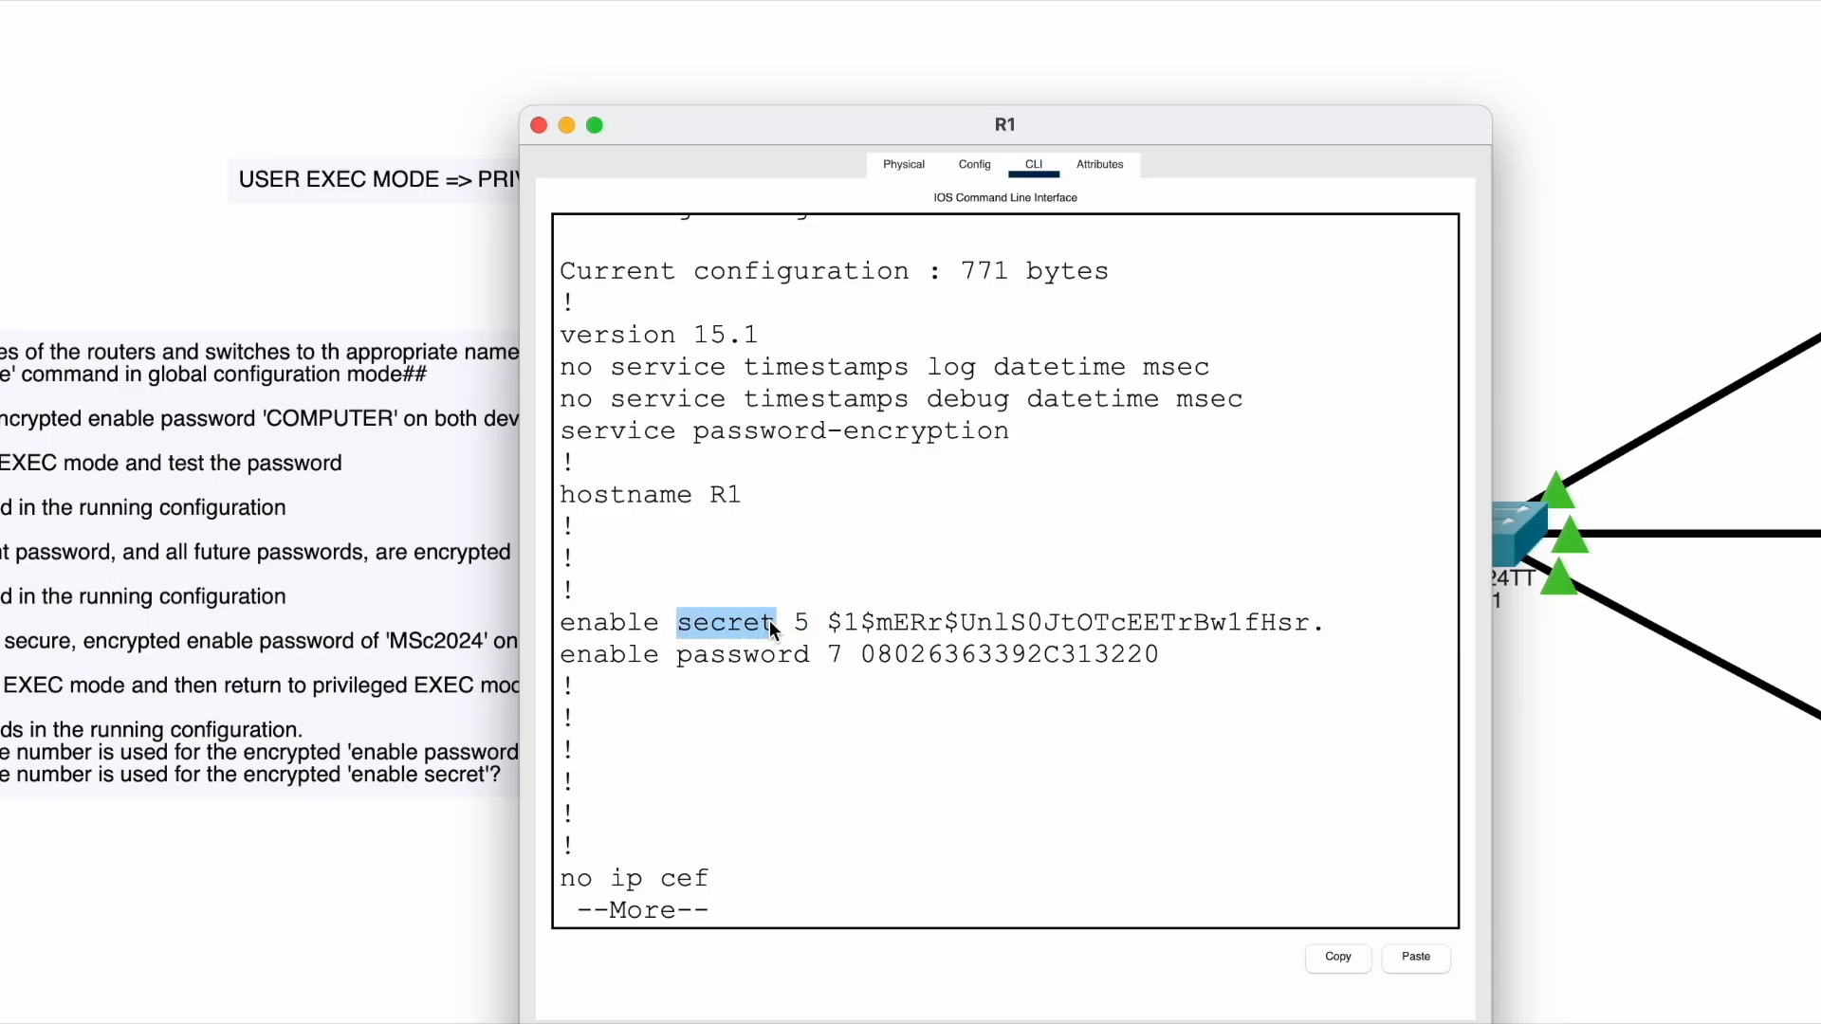
click(801, 630)
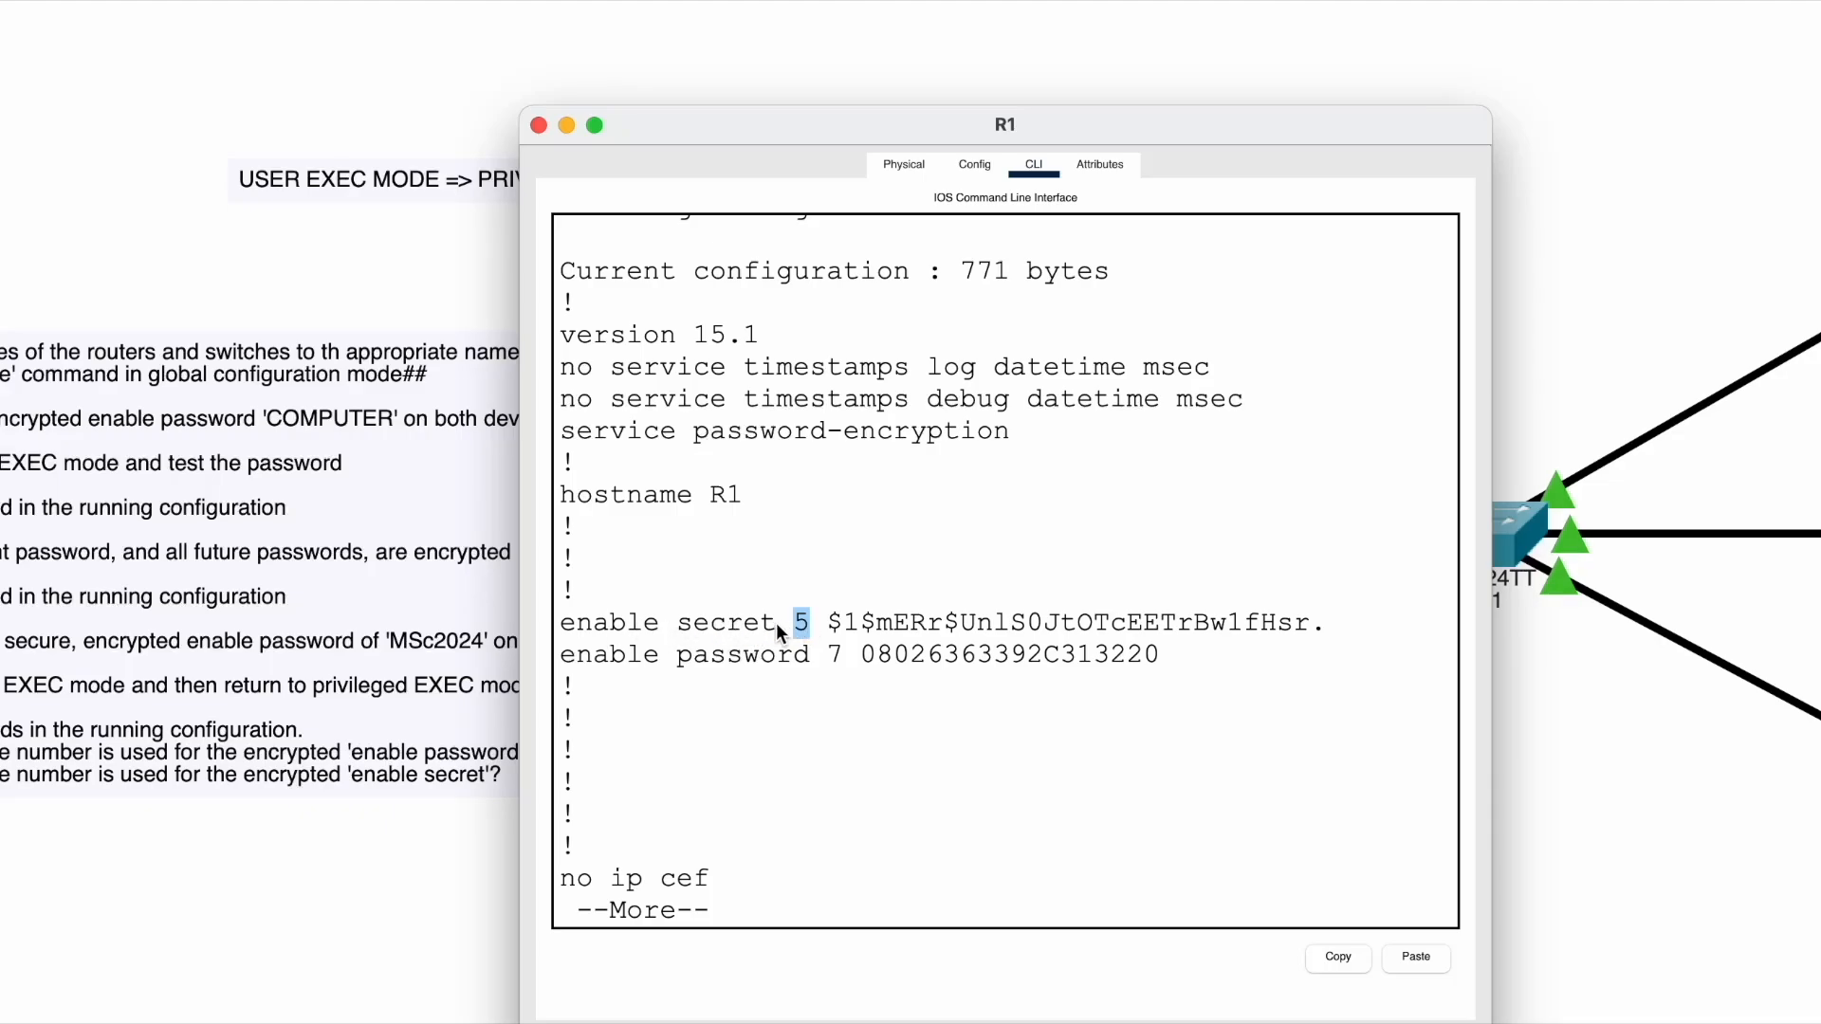
click(798, 622)
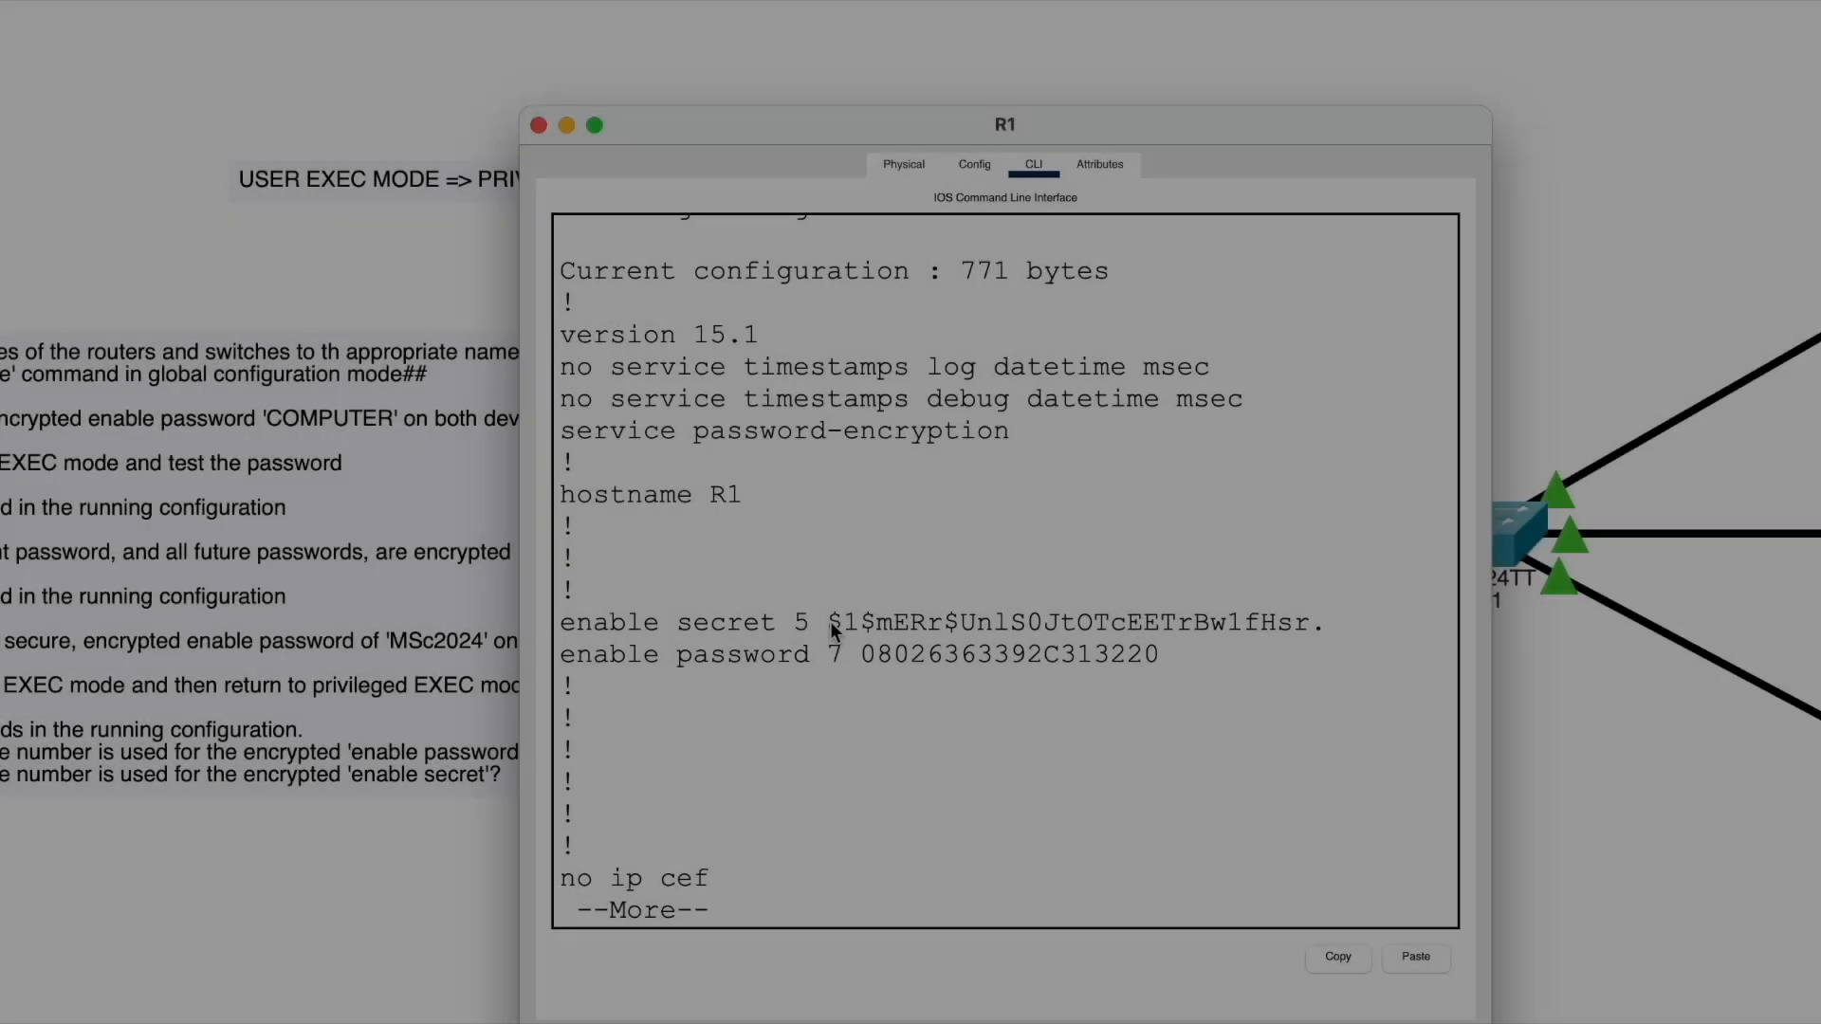
drag(829, 622, 1307, 622)
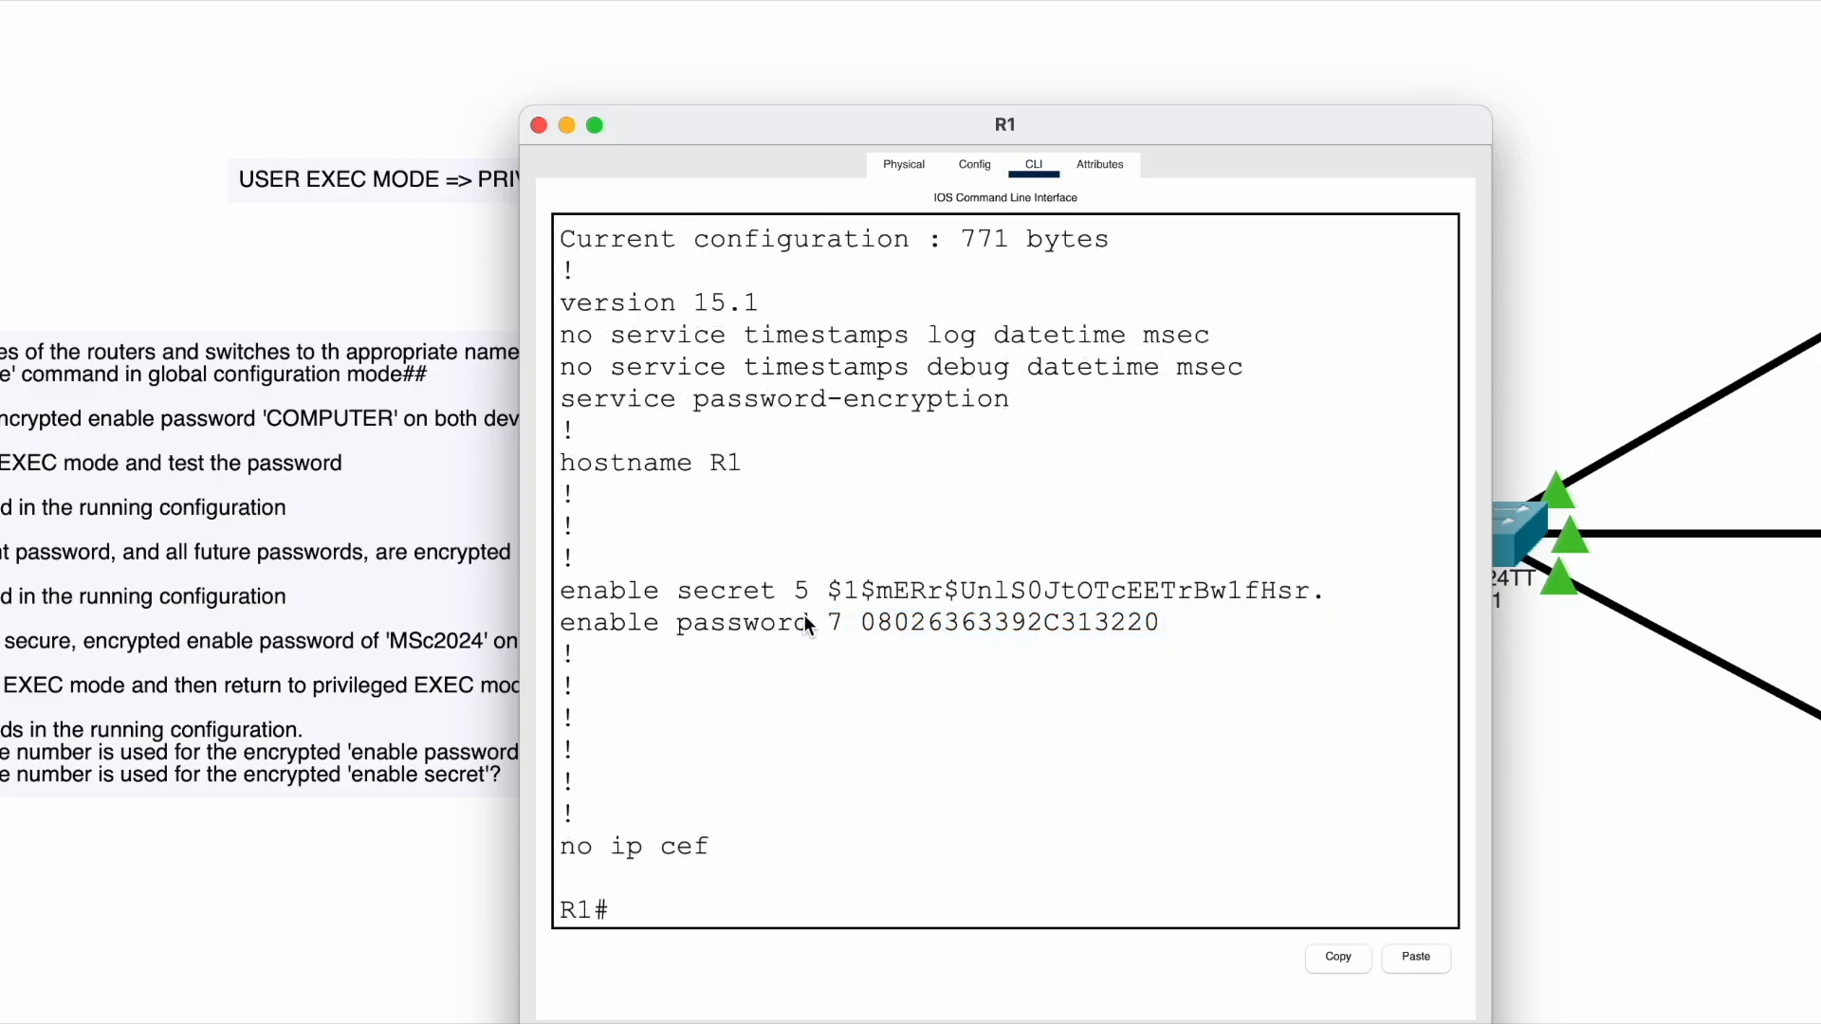
double_click(837, 626)
drag(866, 626, 1219, 631)
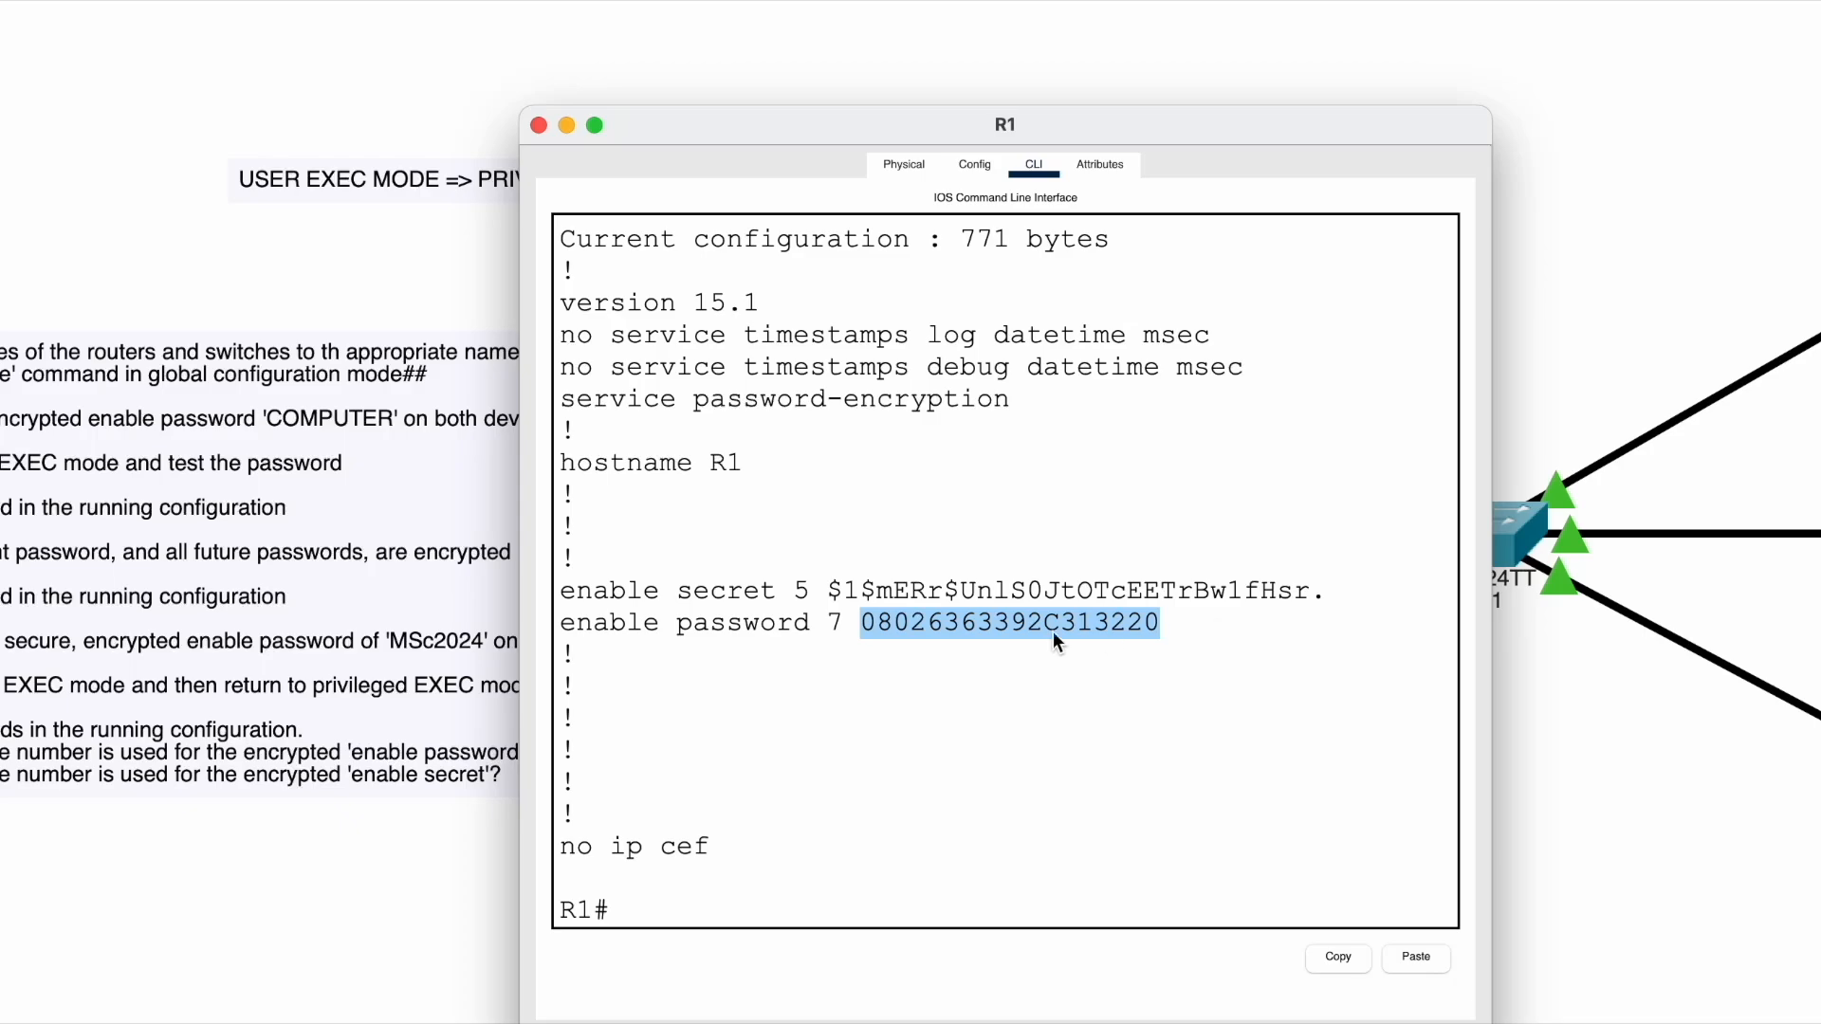
click(829, 626)
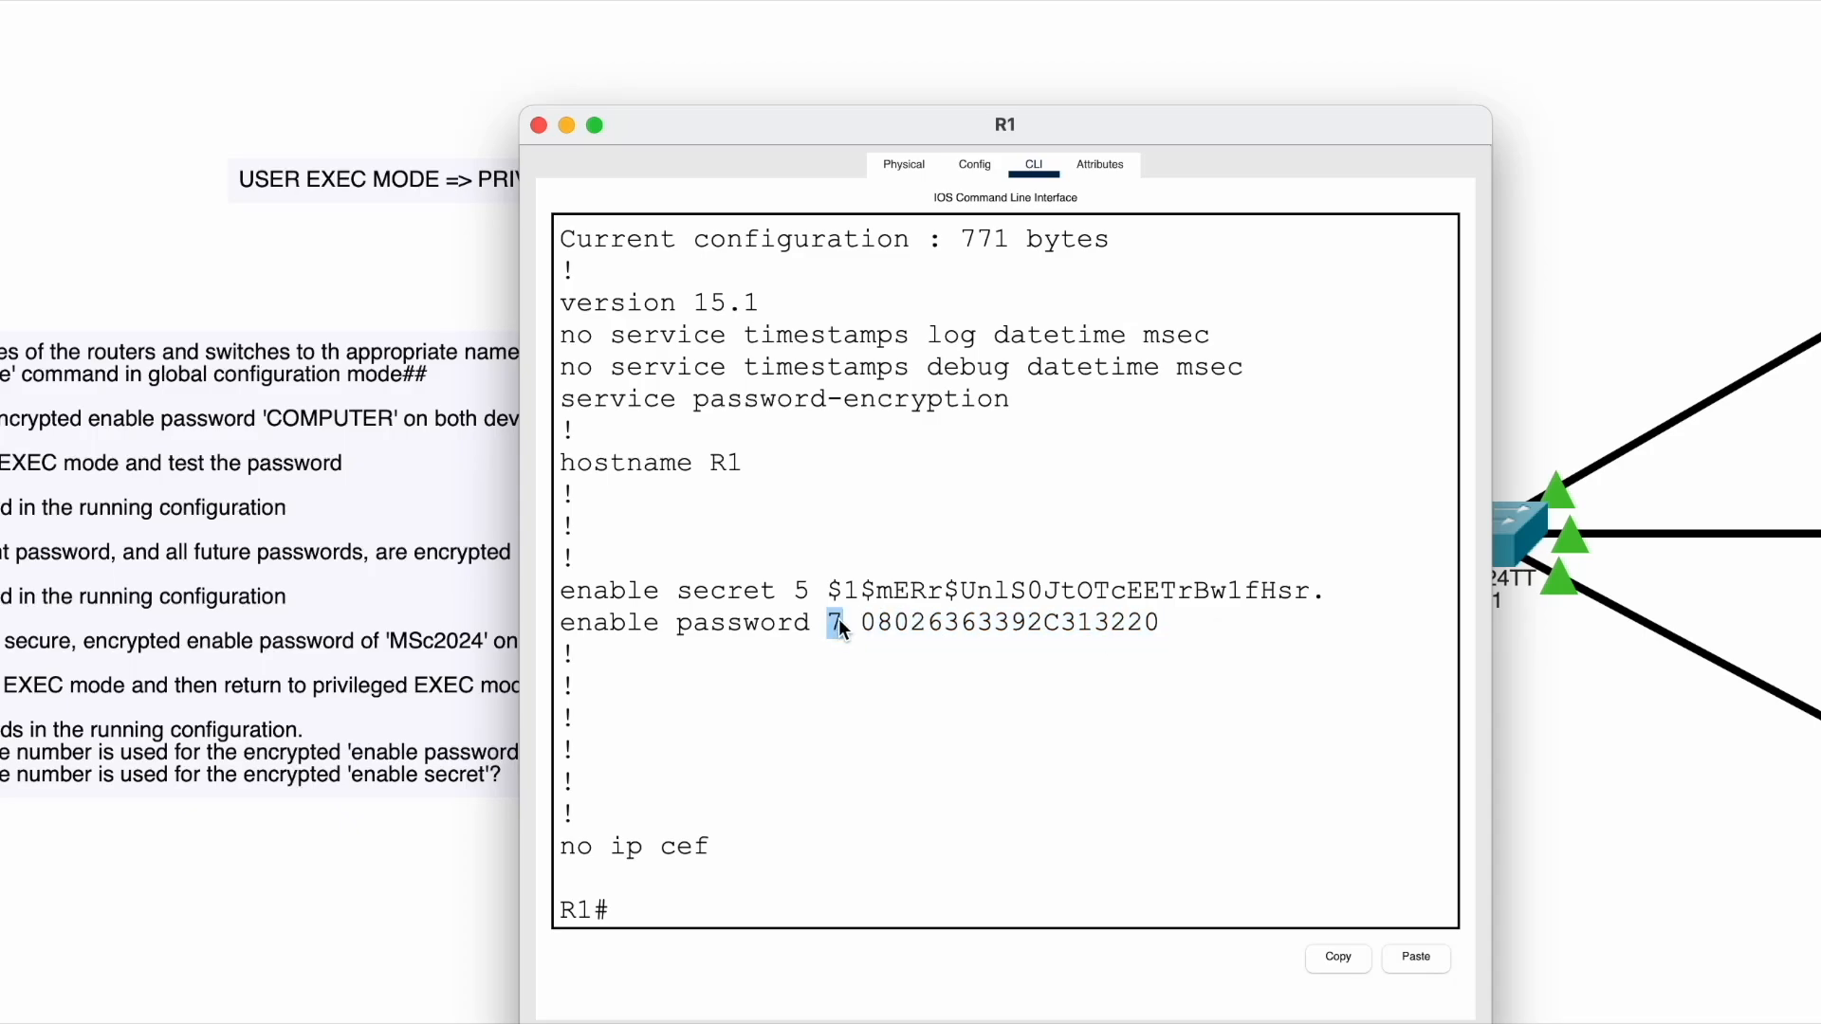
drag(830, 616, 842, 616)
drag(793, 597, 838, 626)
- Highlight the current configuration size line, showing 771 bytes
scroll(860, 571, up, 3)
drag(575, 398, 1119, 411)
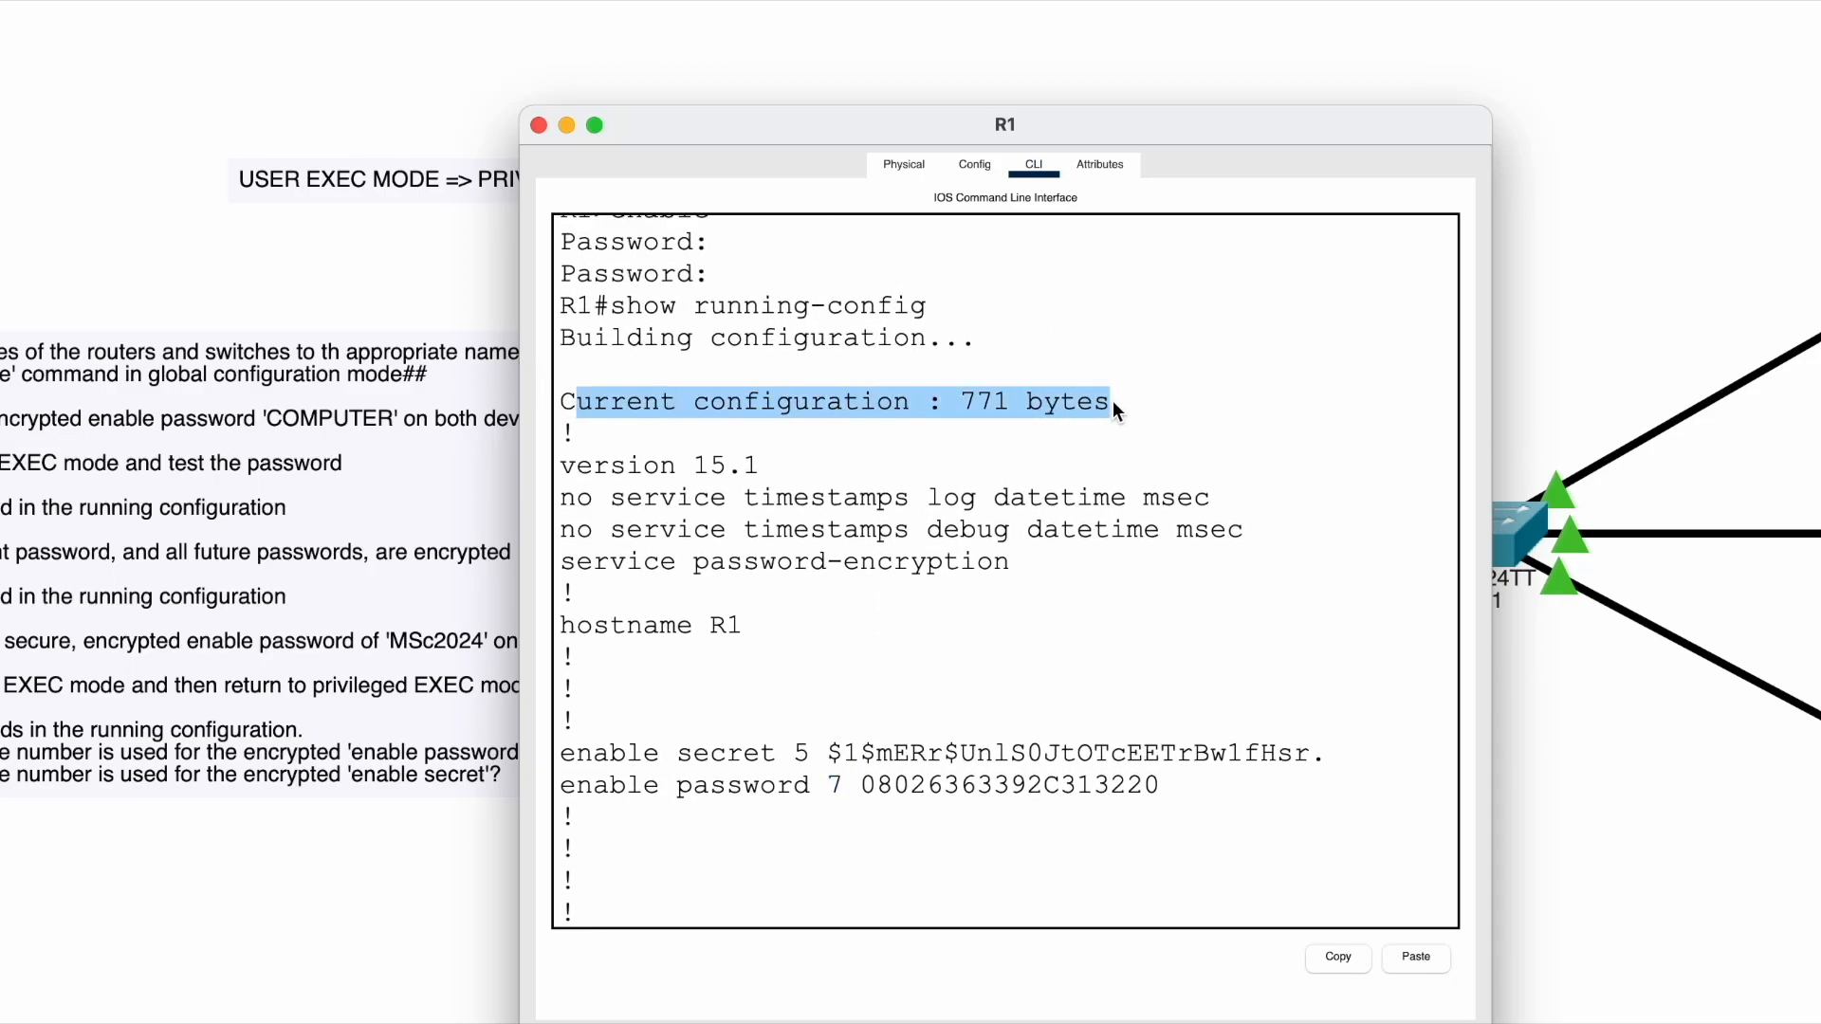
click(1115, 410)
drag(961, 403, 1007, 406)
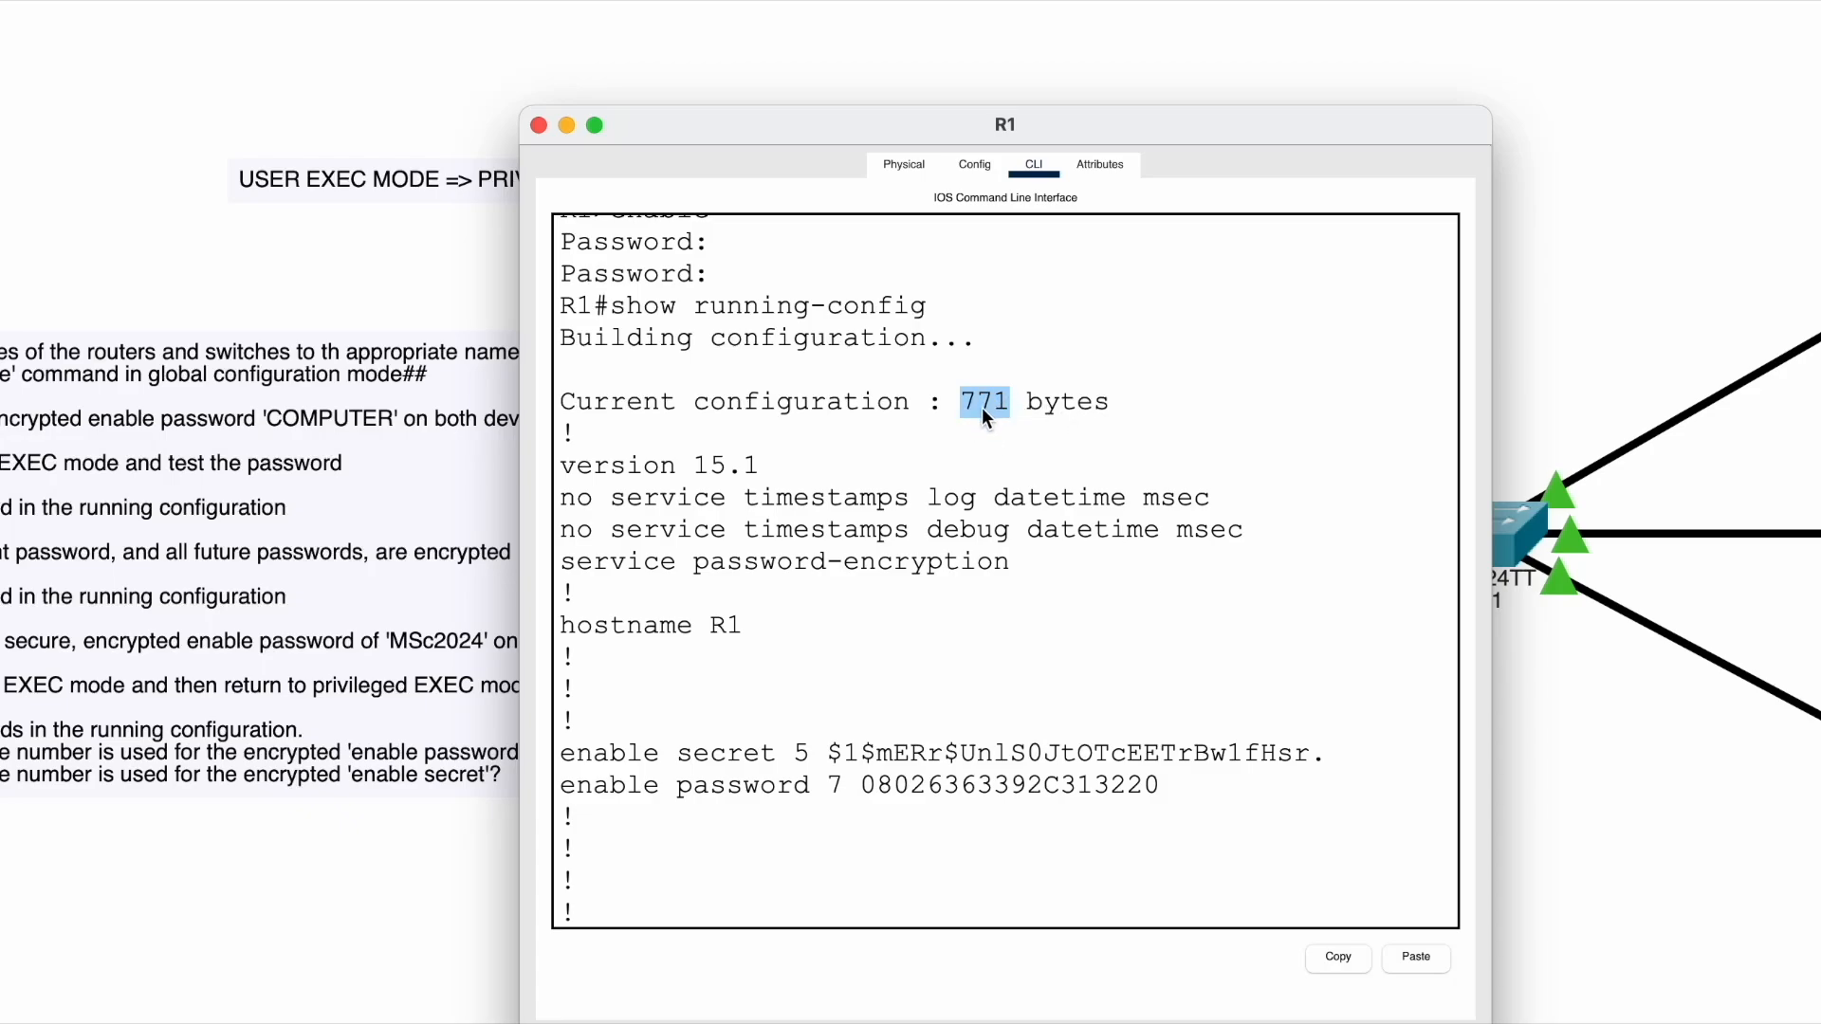
click(1052, 414)
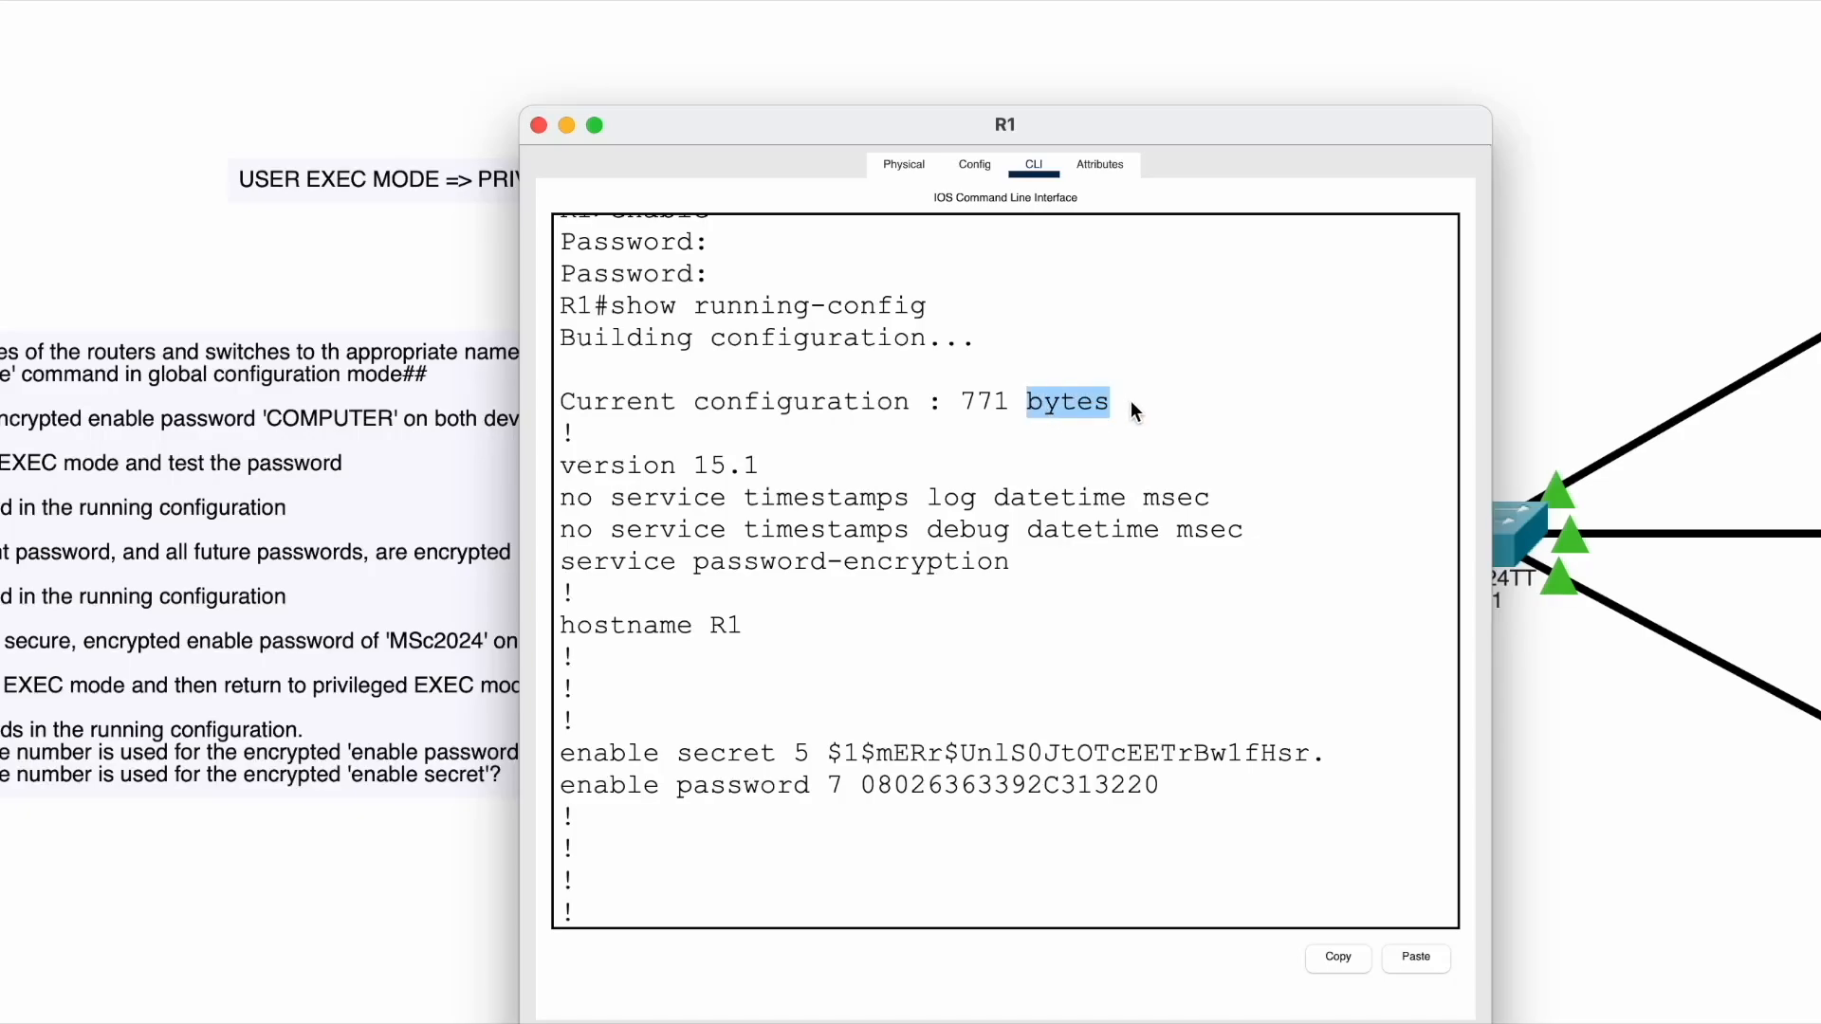
scroll(909, 641, down, 3)
click(907, 633)
- Add a fresh R1# prompt below the enable lines and move R1's console window right
key(Return)
key(Return)
key(Return)
key(Return)
scroll(908, 633, up, 3)
scroll(908, 634, up, 1)
scroll(908, 634, down, 3)
drag(561, 485, 1231, 525)
drag(711, 125, 1068, 113)
click(1115, 332)
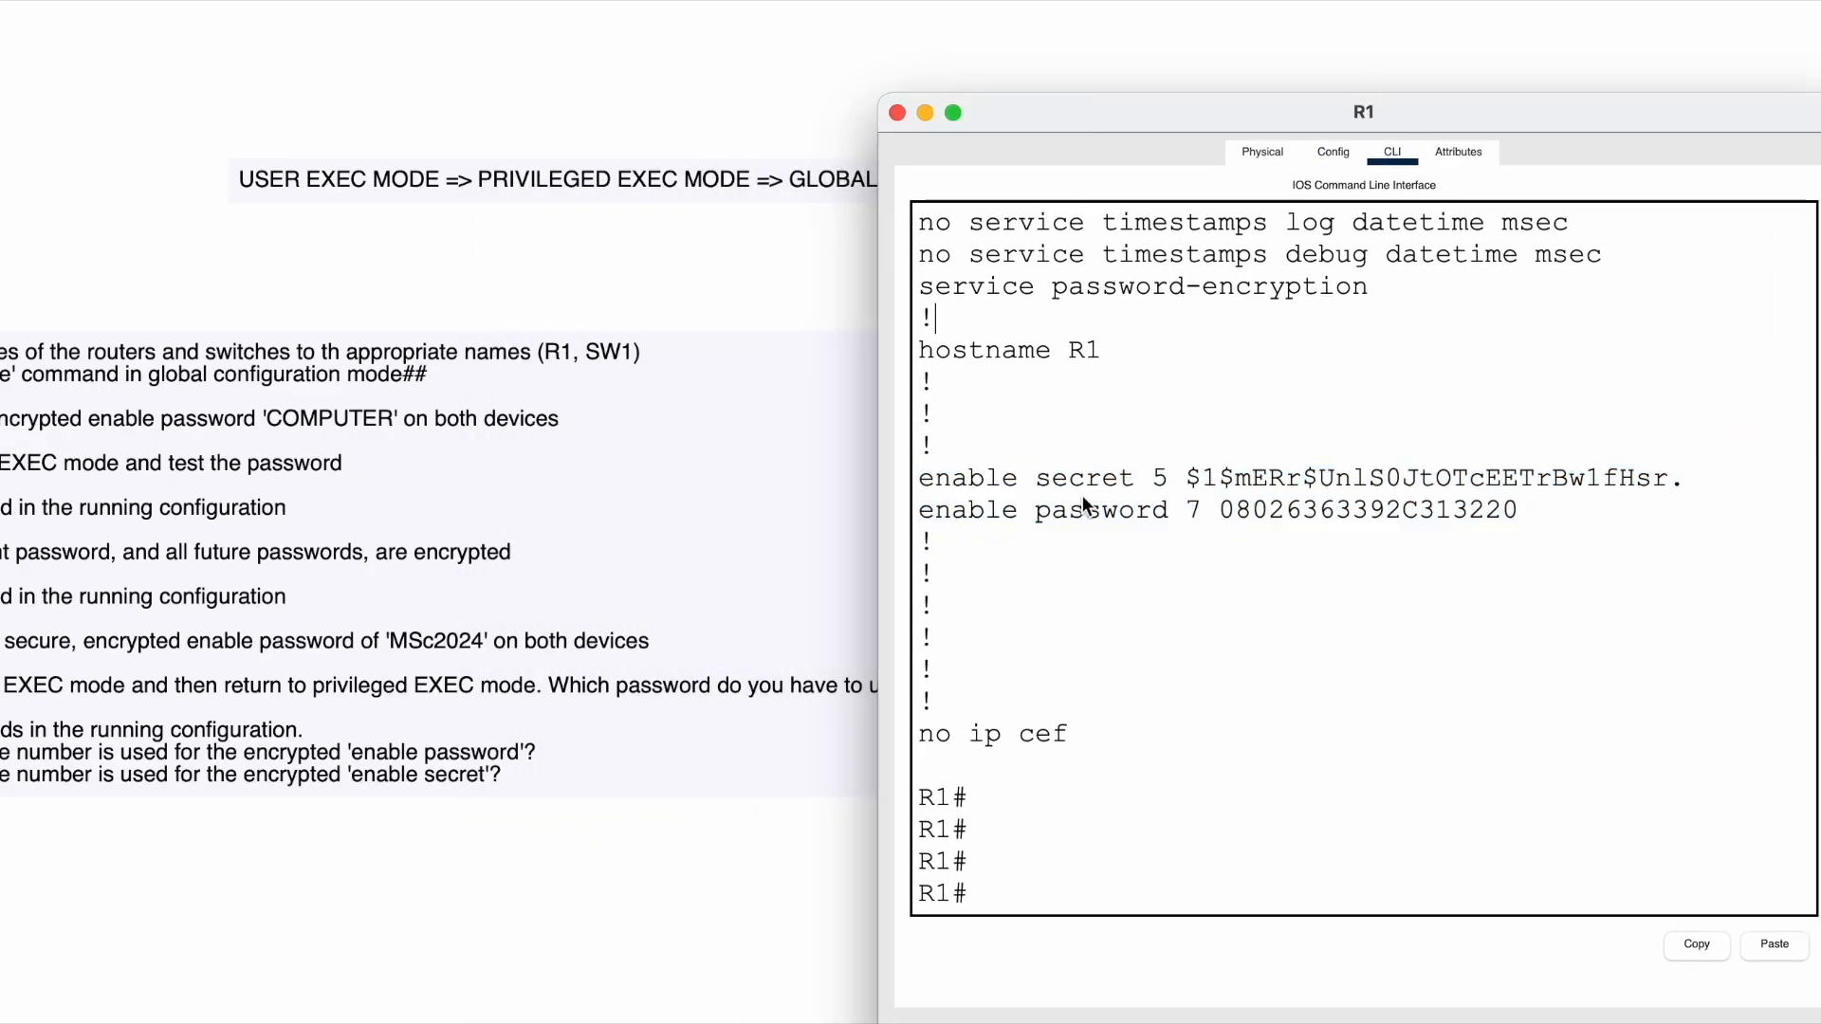
- Scroll back up and highlight the show running-config command line in R1's console
scroll(1060, 381, up, 3)
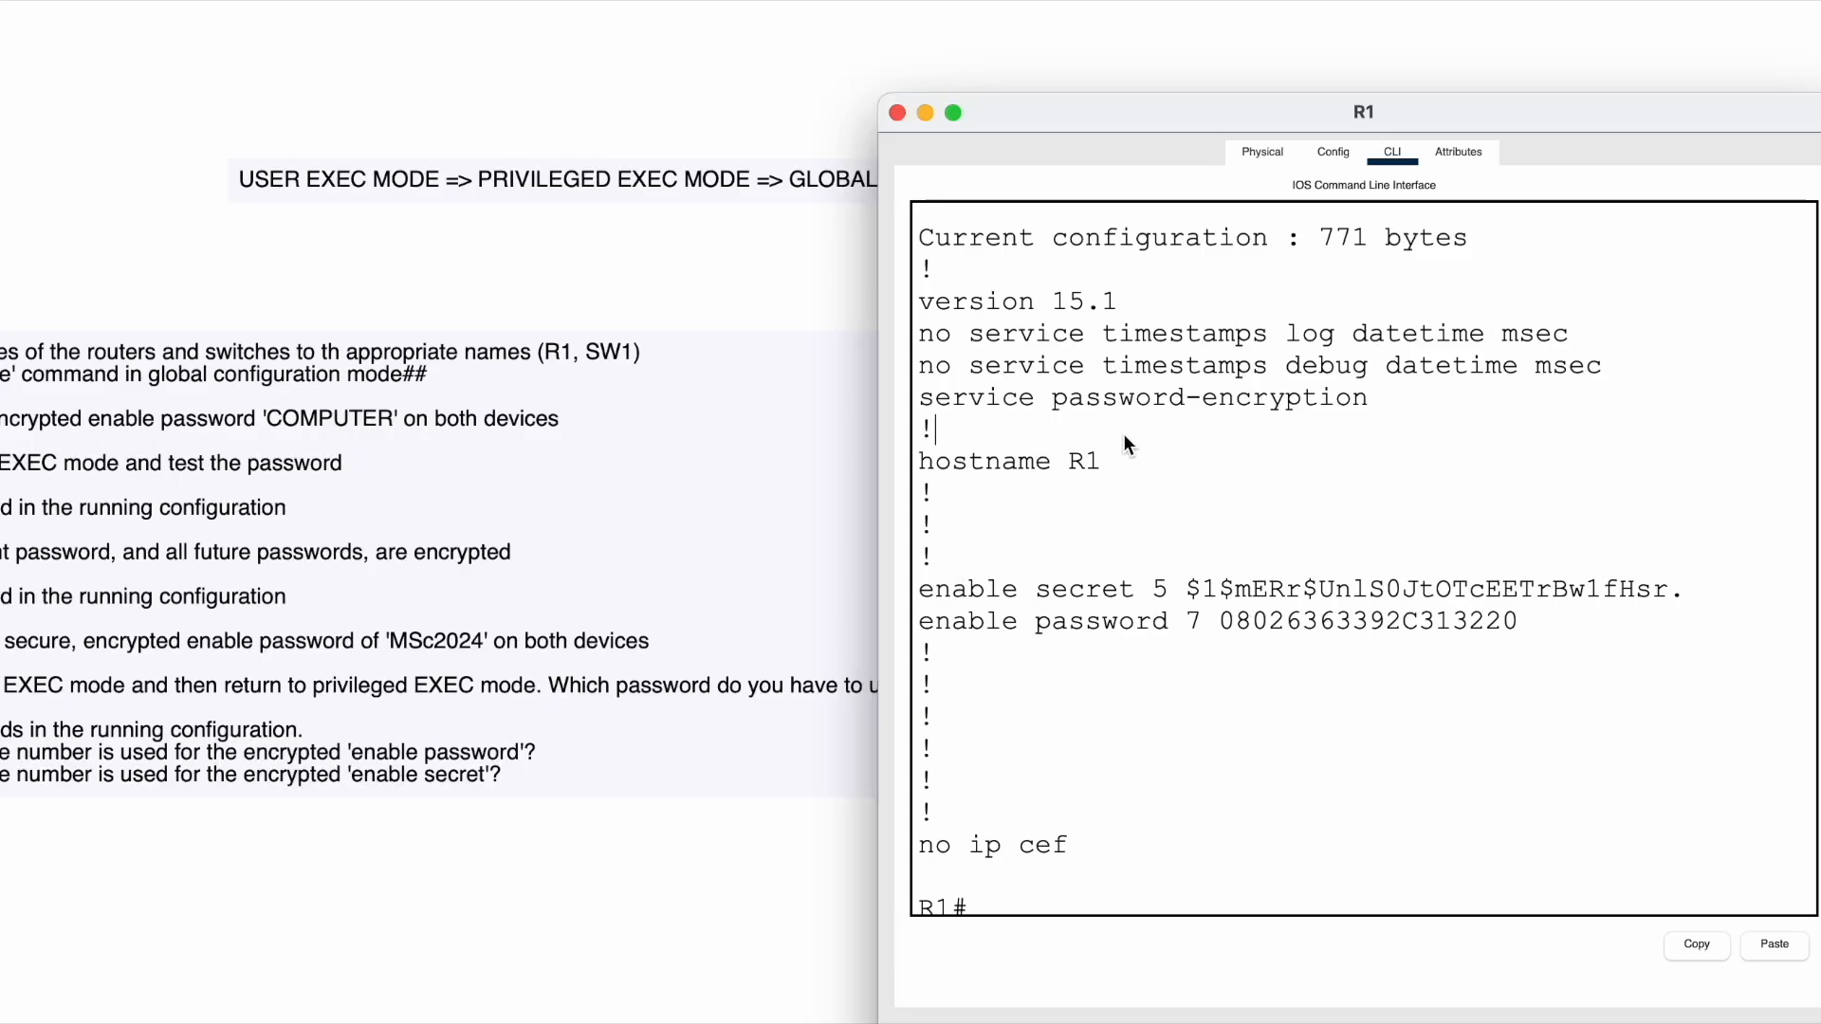
scroll(1104, 310, up, 3)
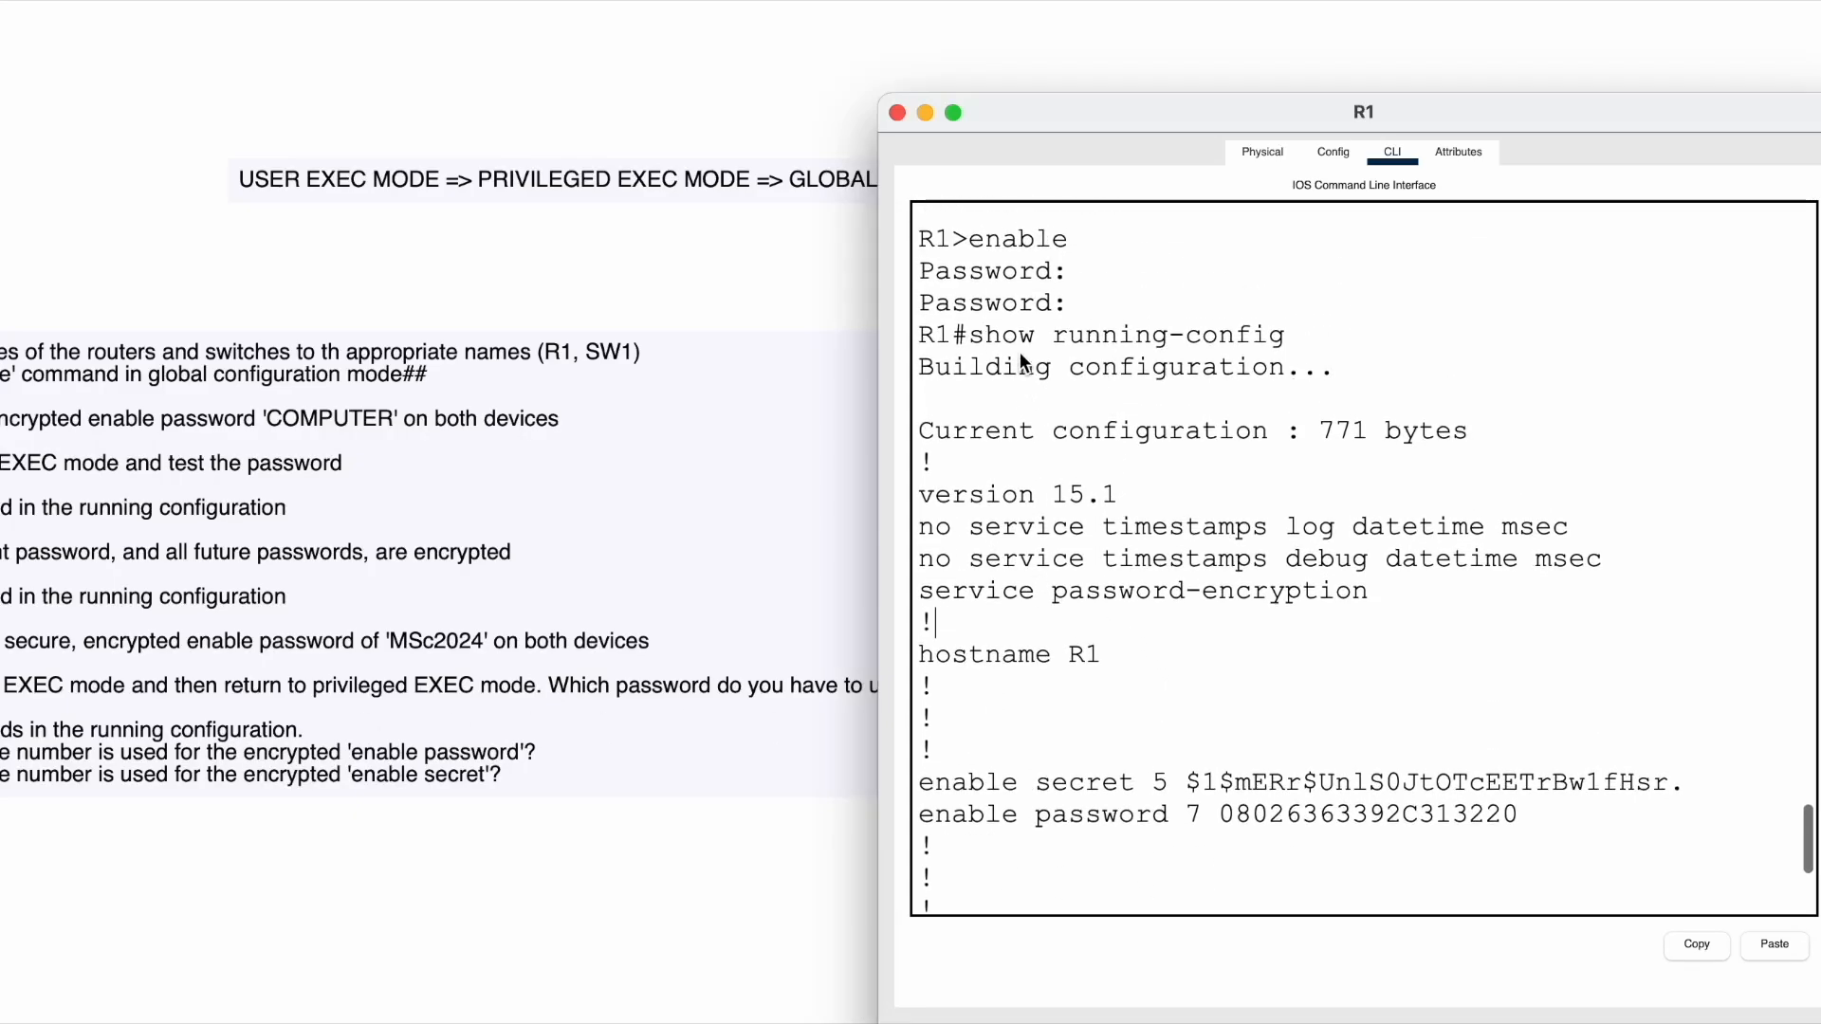
drag(969, 336, 1288, 336)
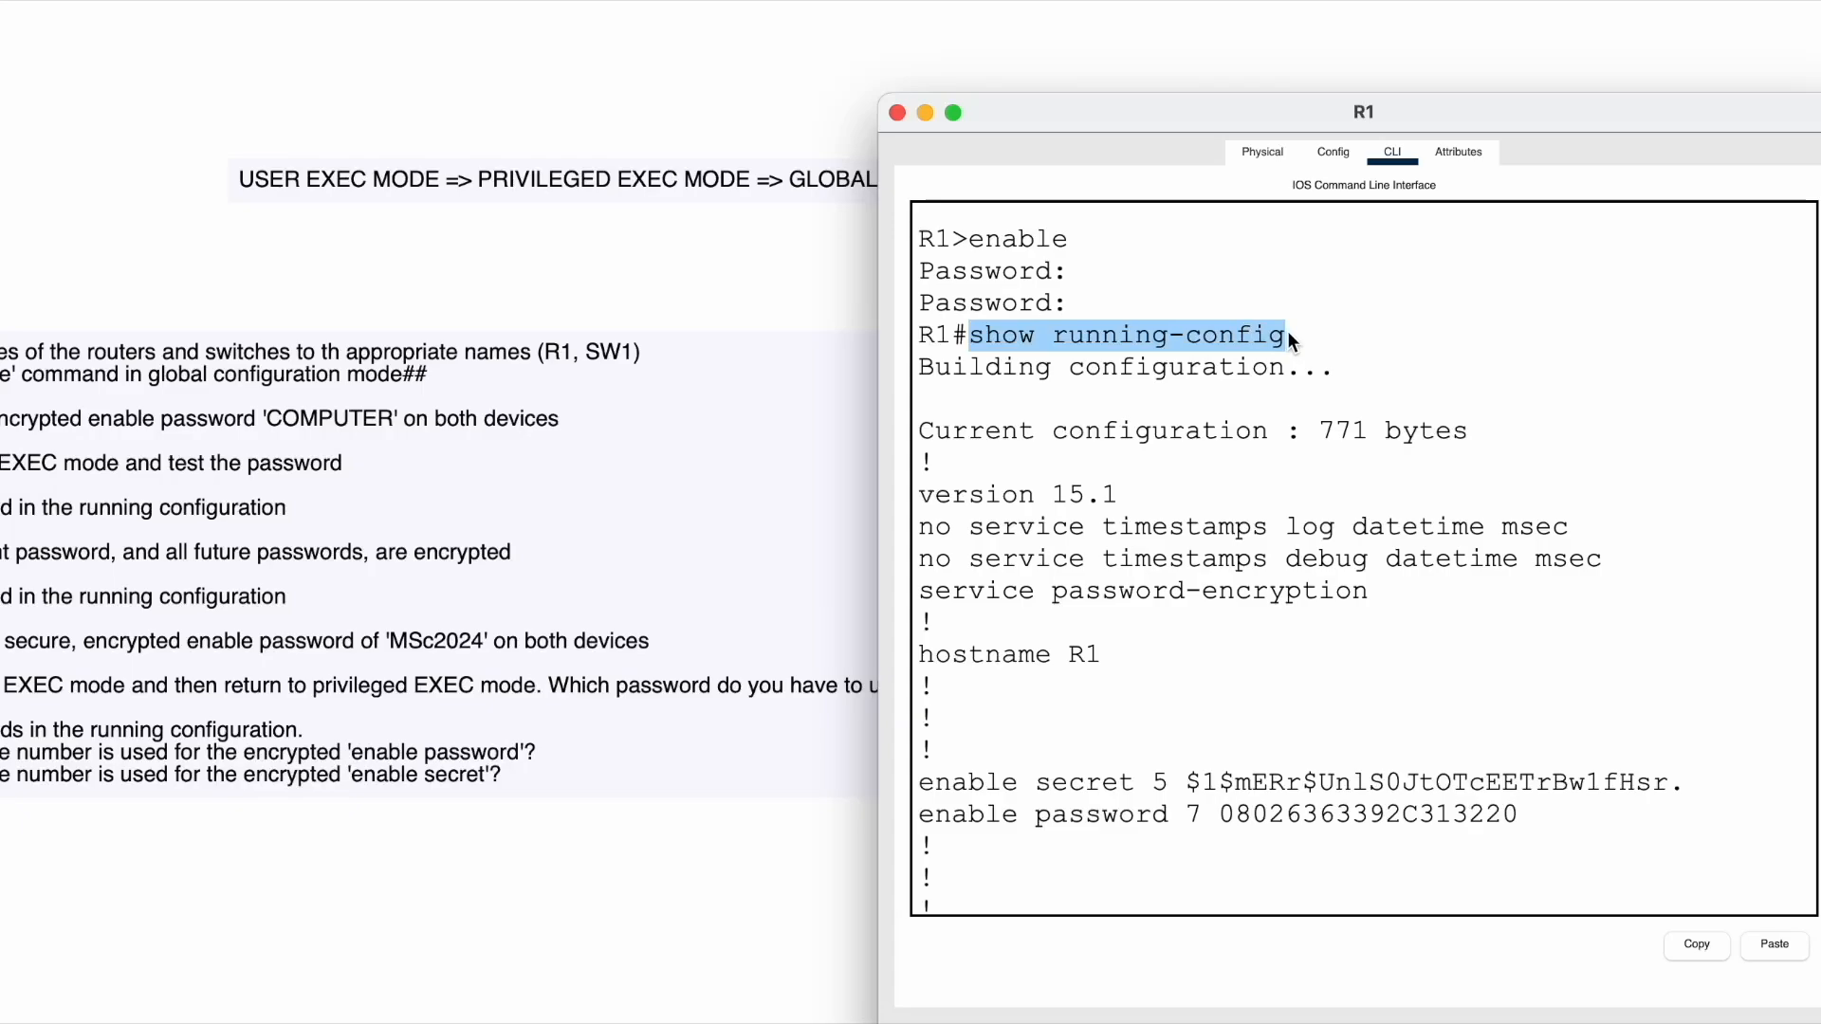
click(1288, 334)
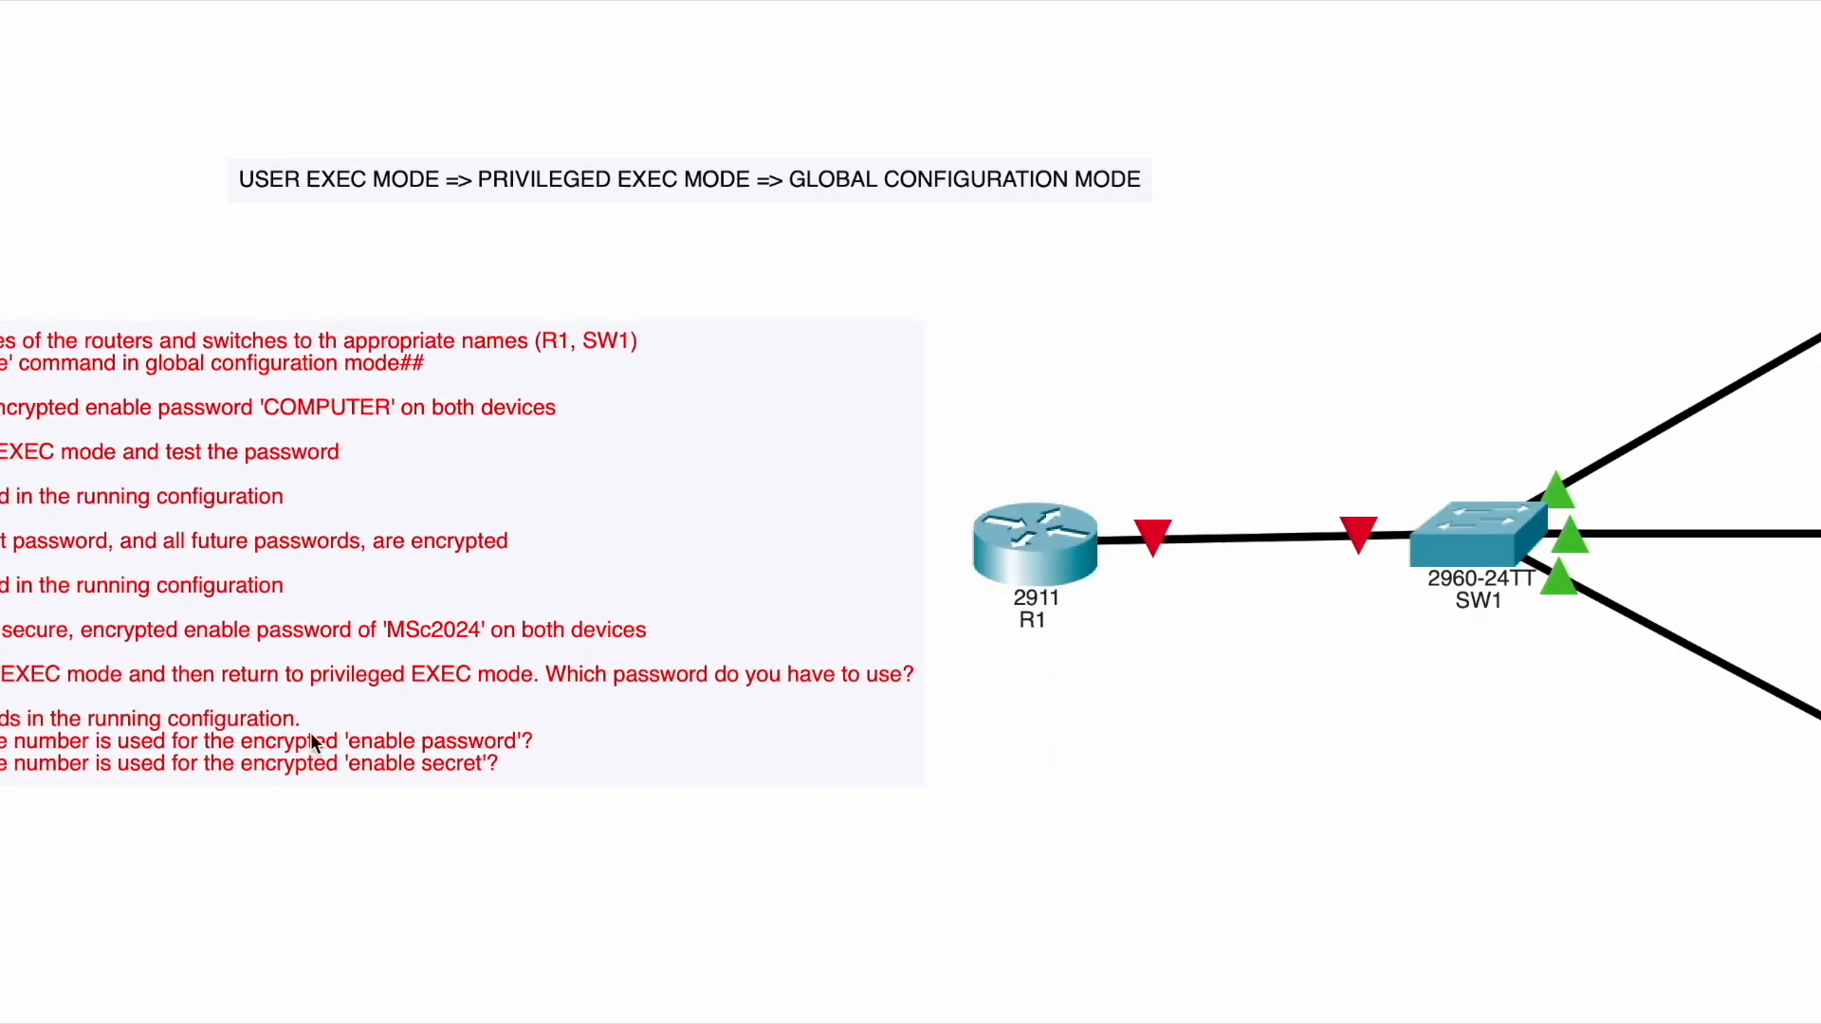
- Reopen R1's CLI console and highlight the type 5 on the enable secret line
click(1030, 529)
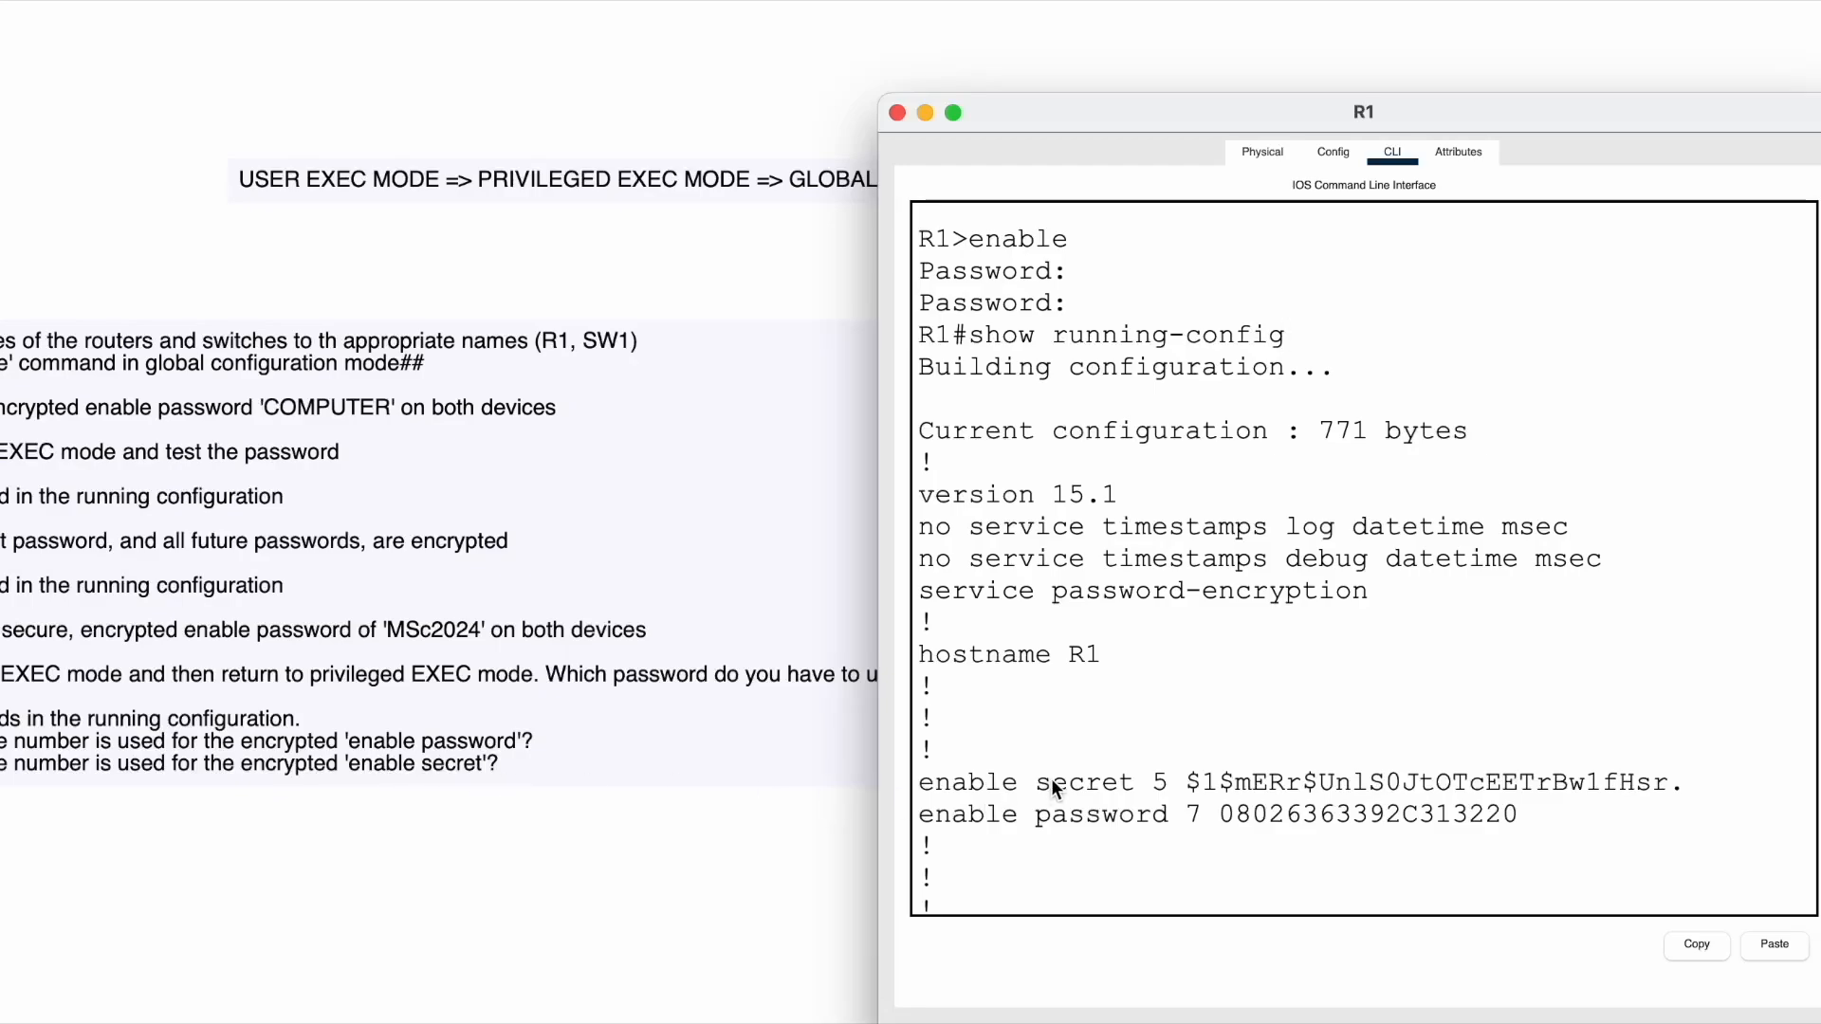
drag(1150, 782, 1261, 785)
- Move R1's console window left, then right and up to uncover the task notes
drag(1677, 110, 1392, 97)
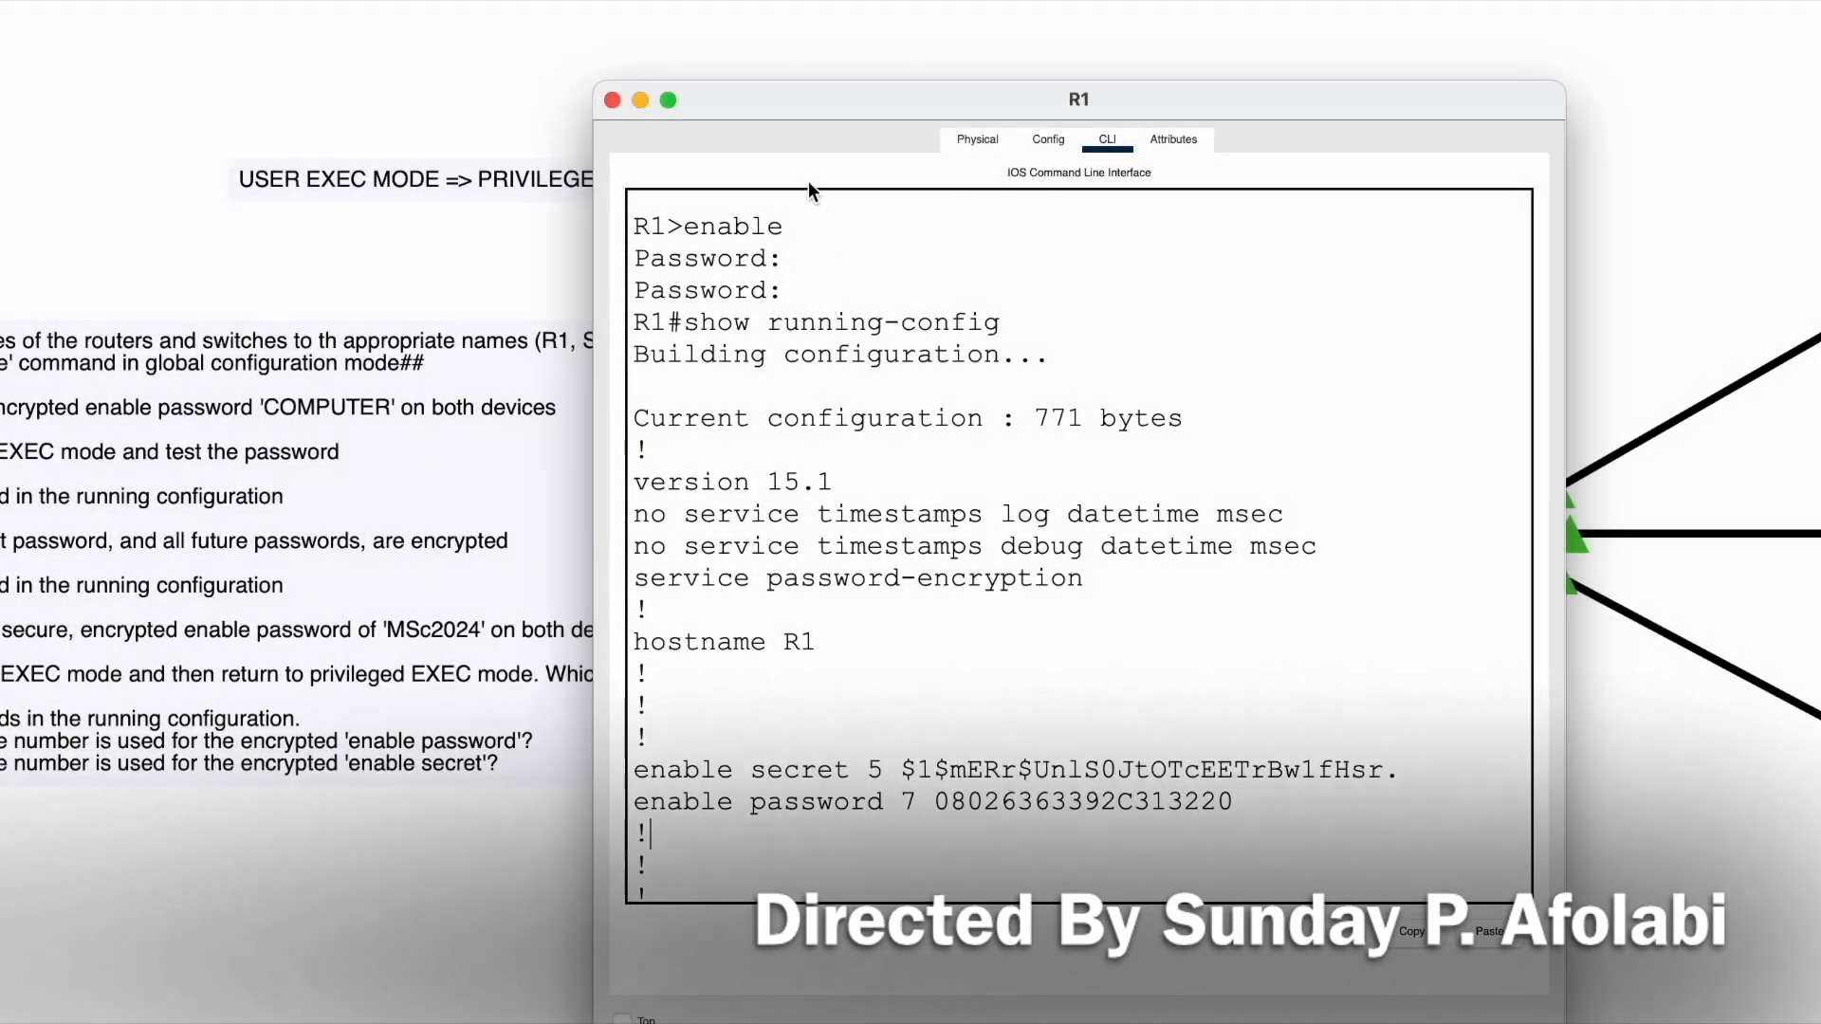
drag(833, 87, 1217, 24)
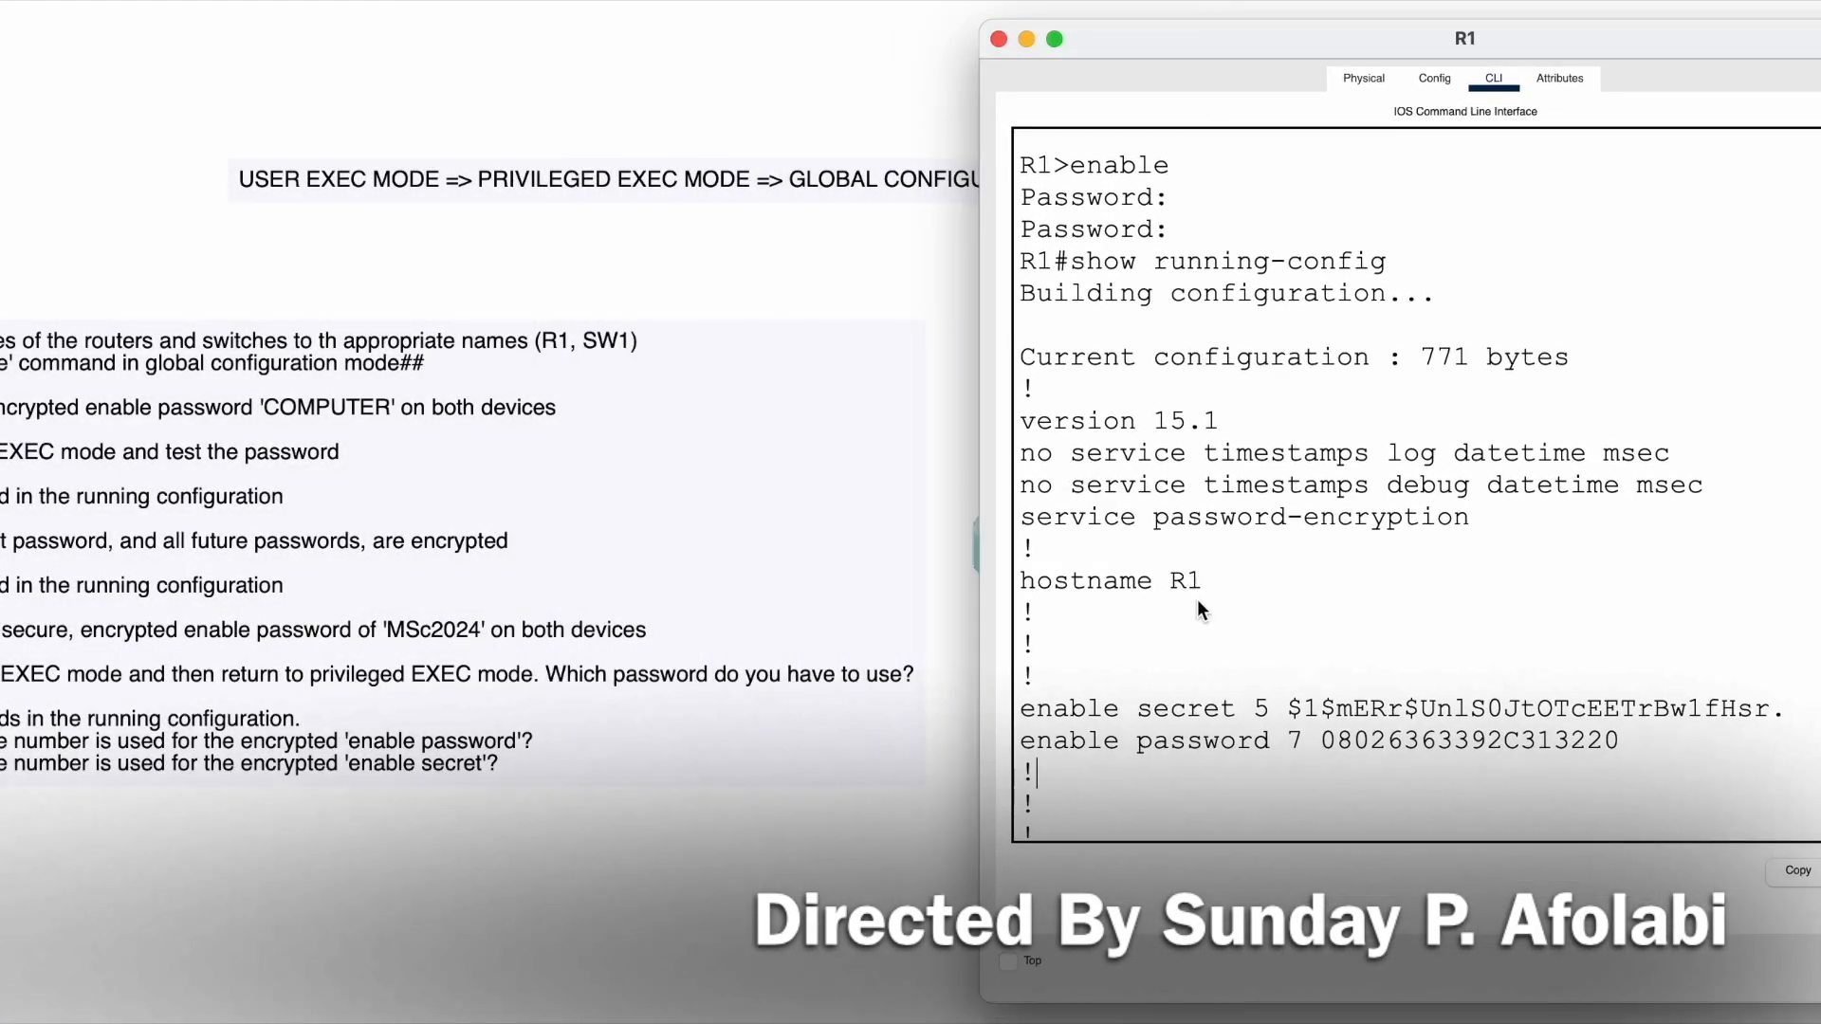